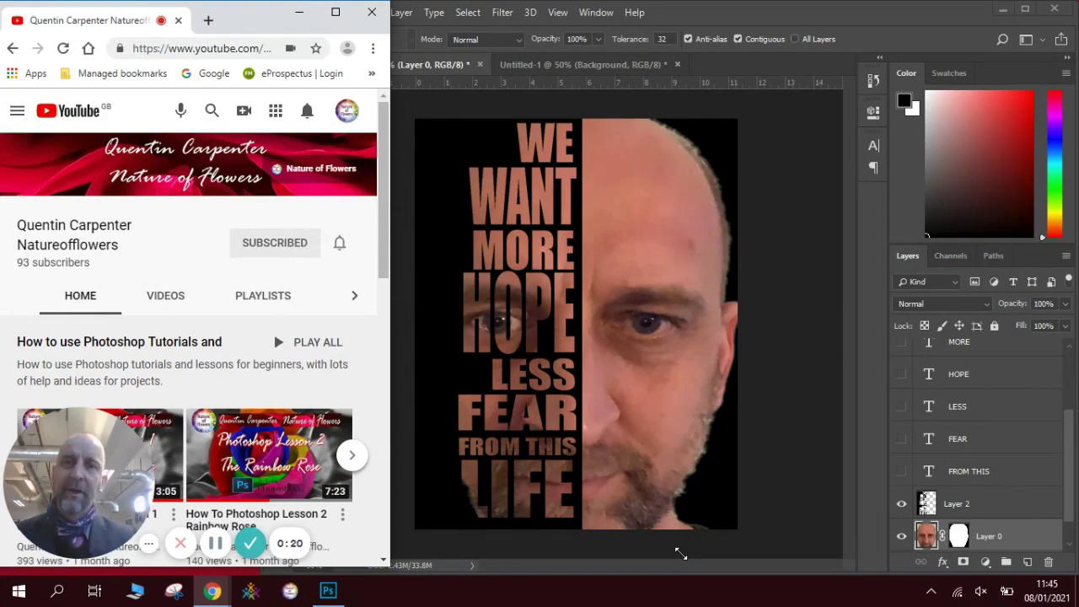
- Bring the Untitled-1 document, with the masked face over black, to the front
click(592, 69)
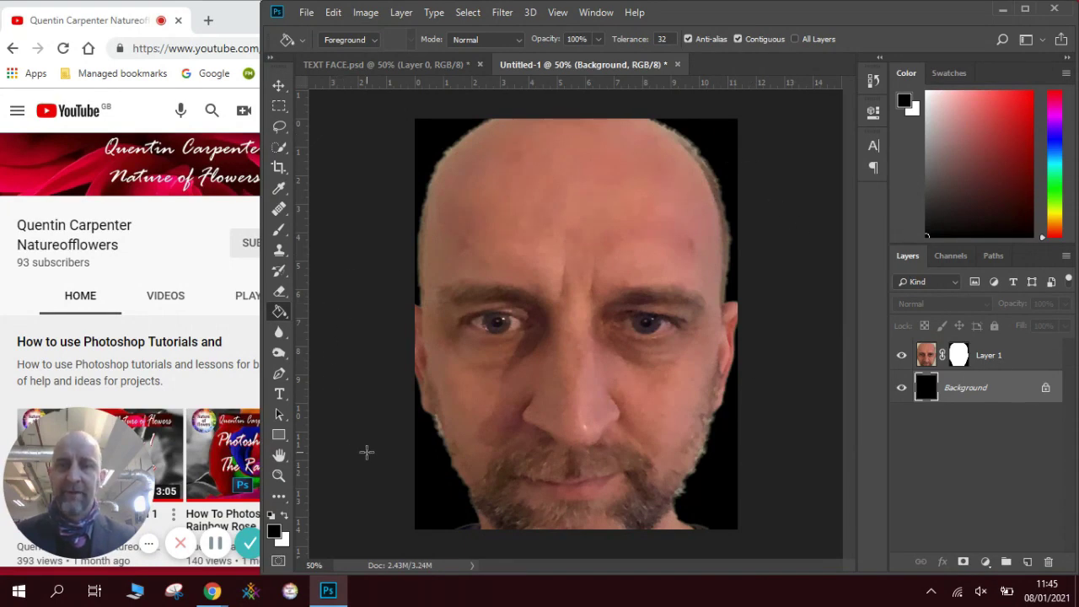
- Fill the left half of the image black on a new Layer 2 above the face
click(279, 105)
drag(414, 119, 581, 536)
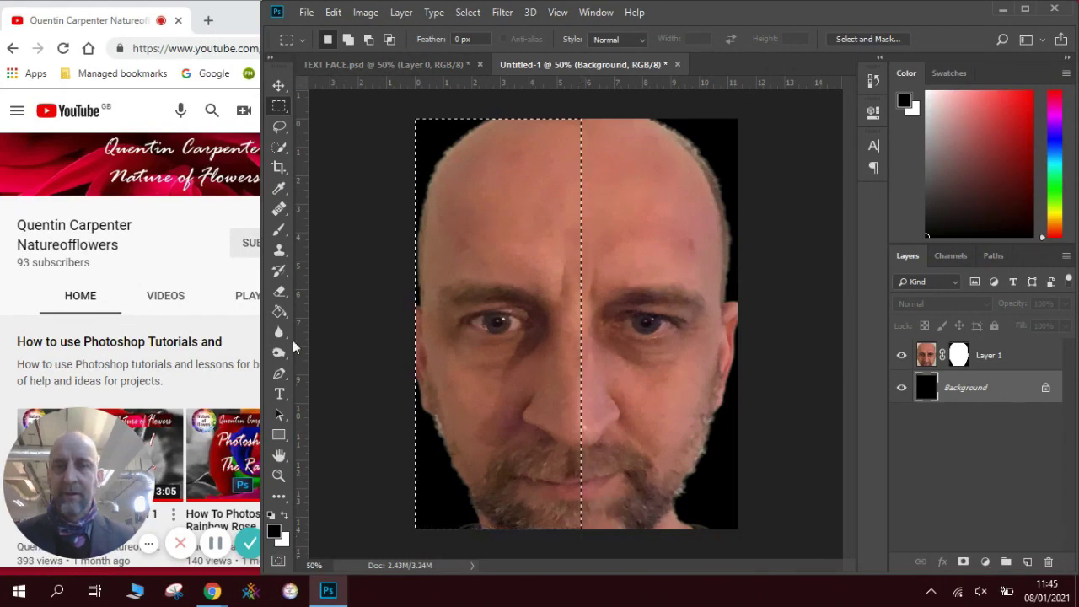
click(279, 311)
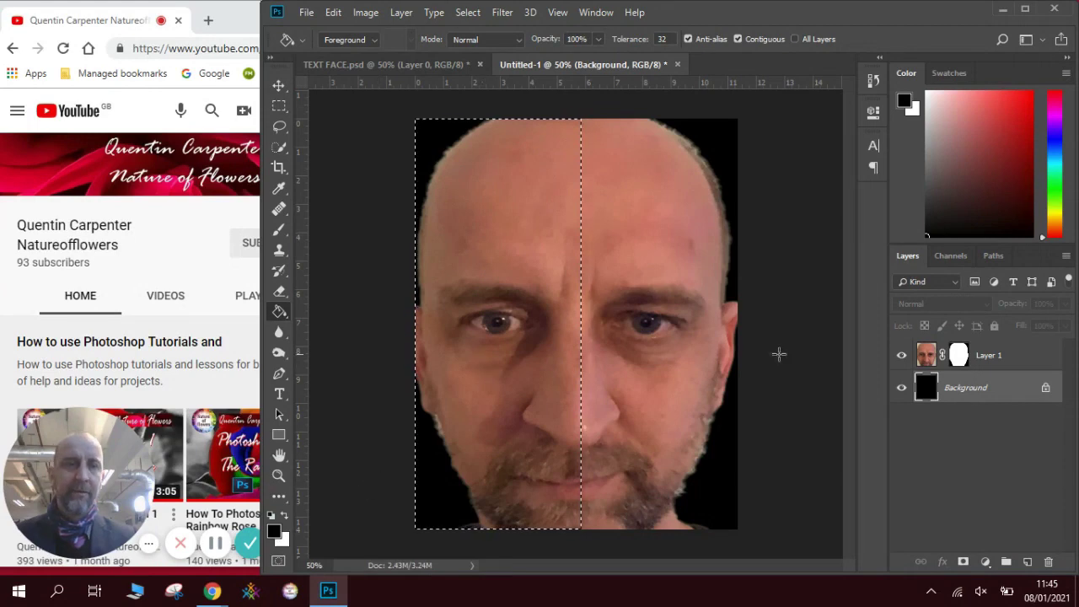
click(1027, 562)
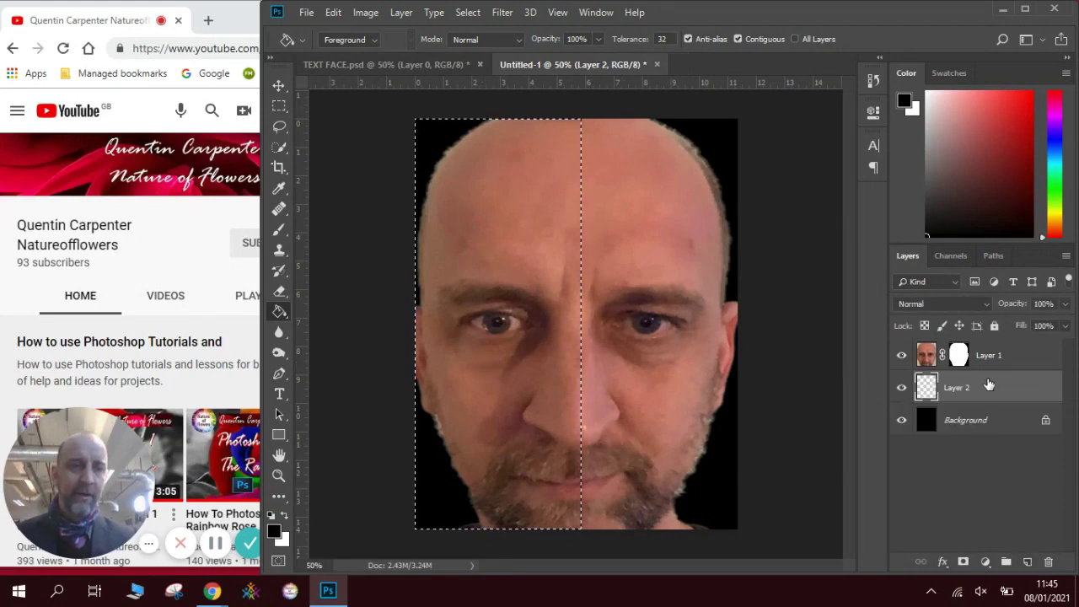
drag(988, 385, 975, 346)
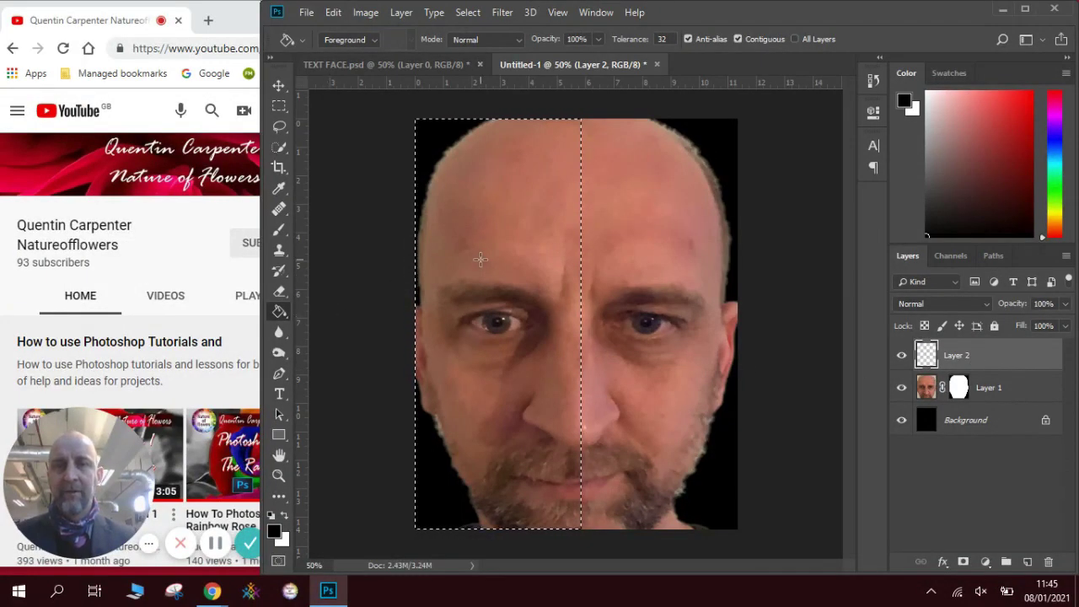
click(480, 260)
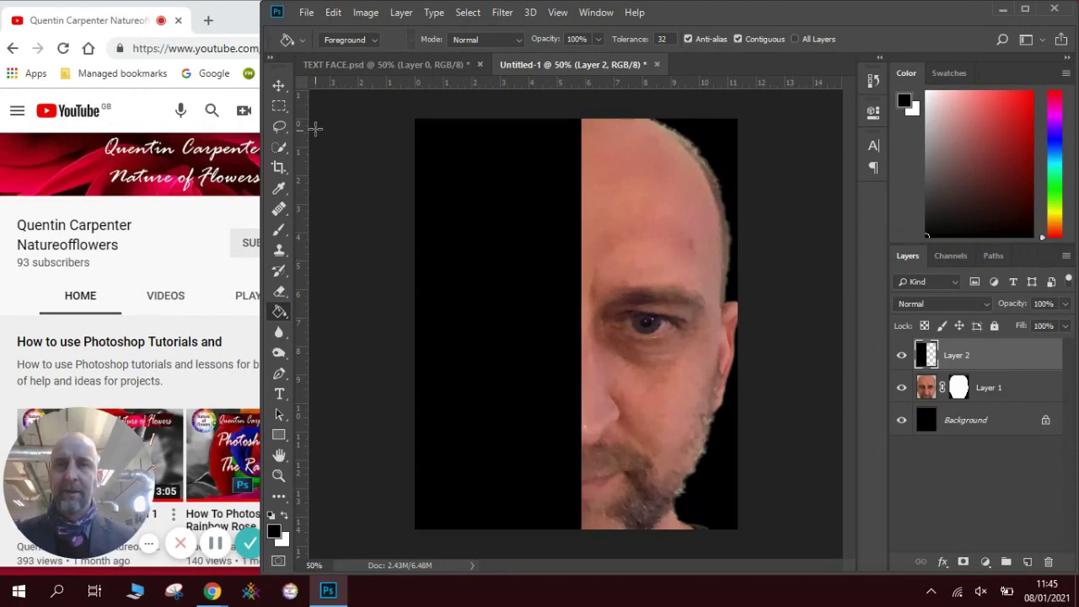
- Set type to white 100 pt Impact and start a text layer atop the black half
click(280, 396)
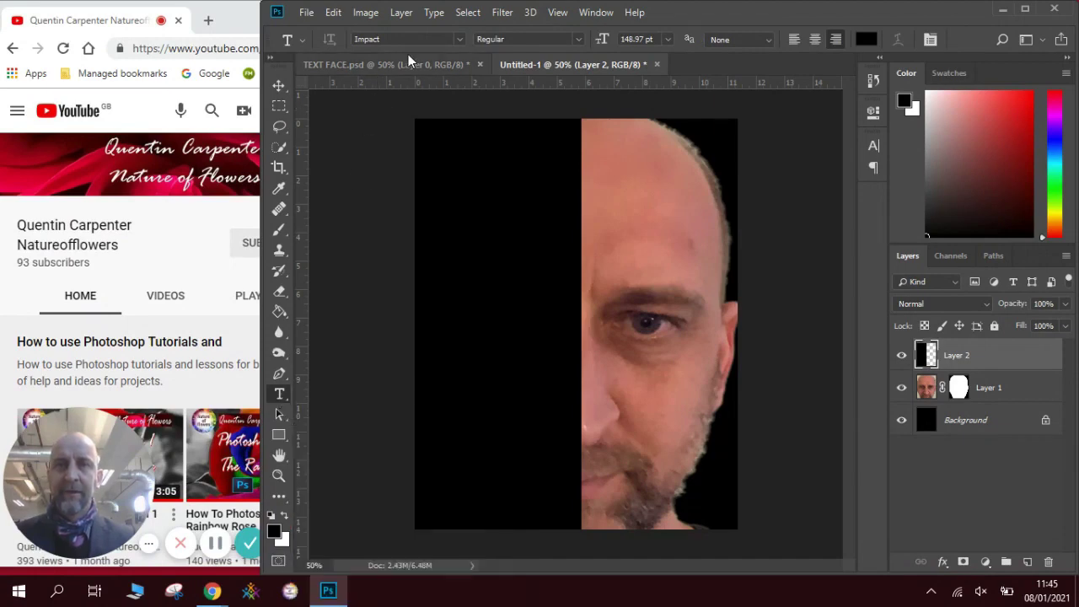
click(459, 39)
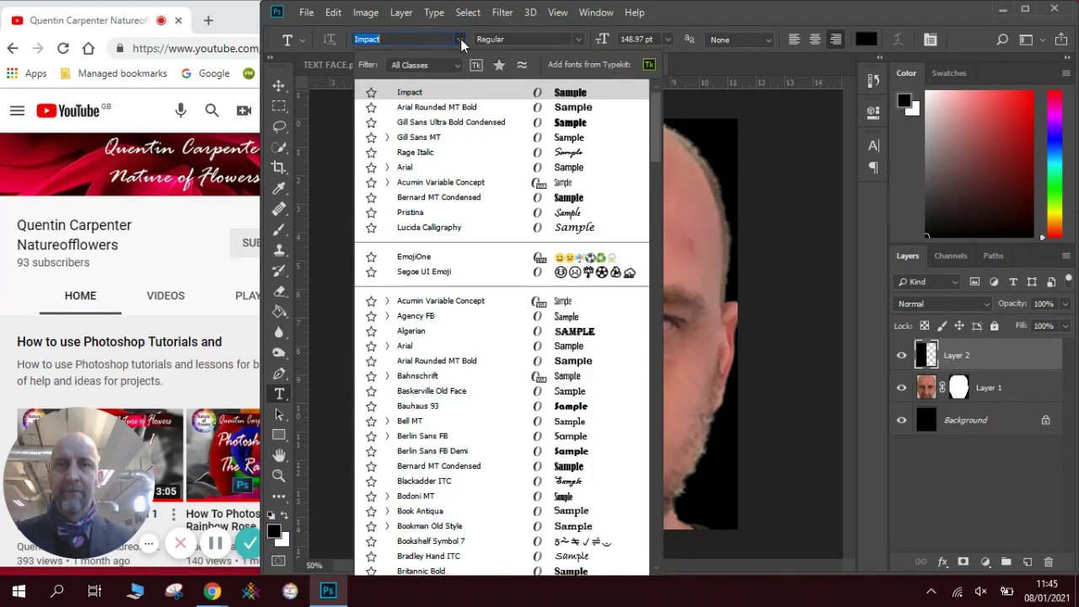
click(436, 98)
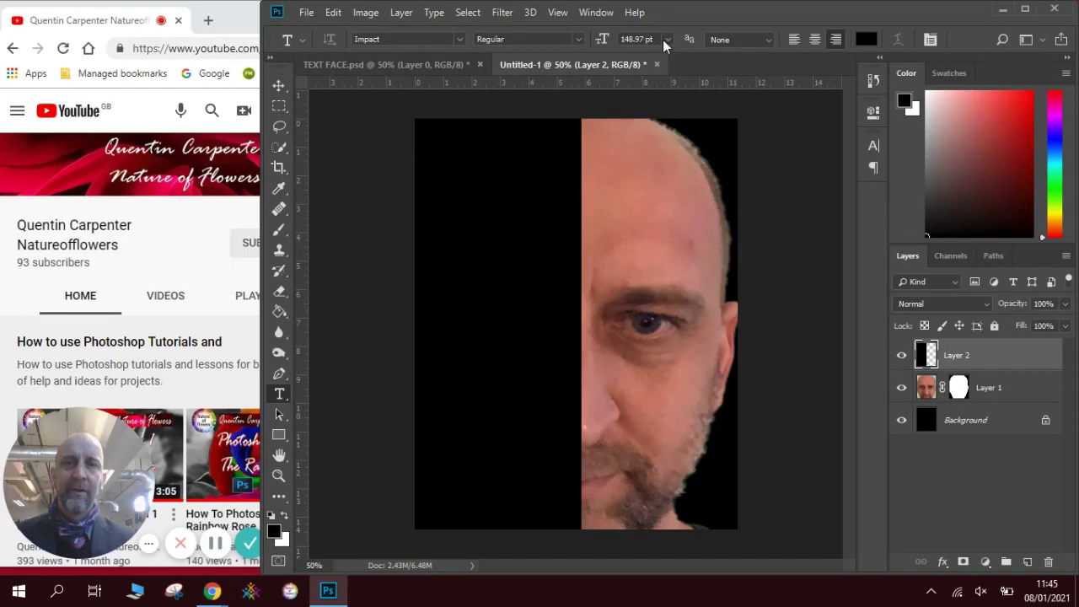
click(603, 39)
text(100)
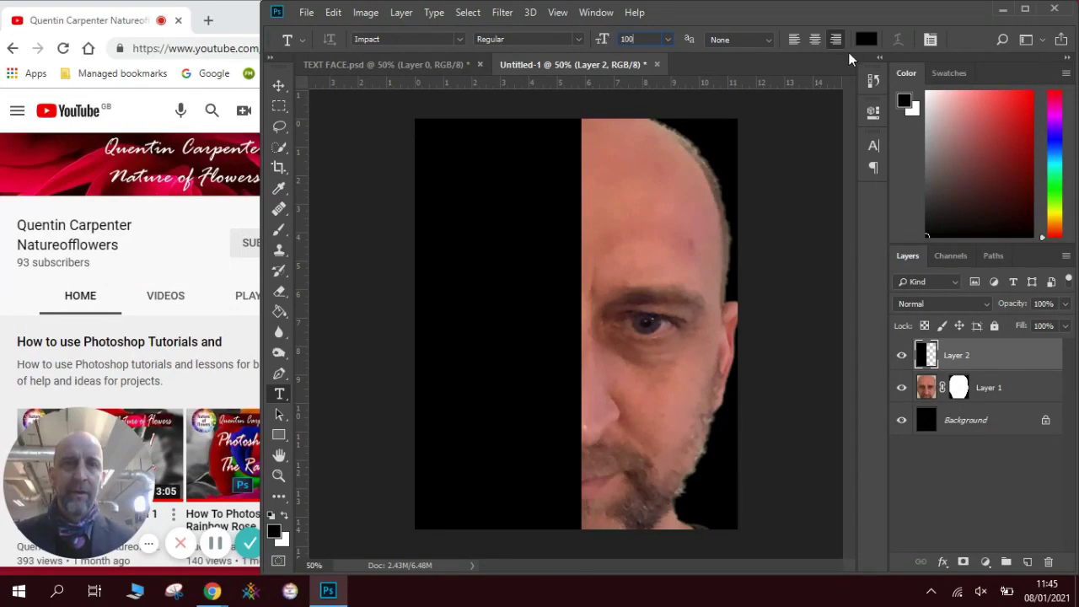
click(866, 39)
drag(489, 118, 333, 108)
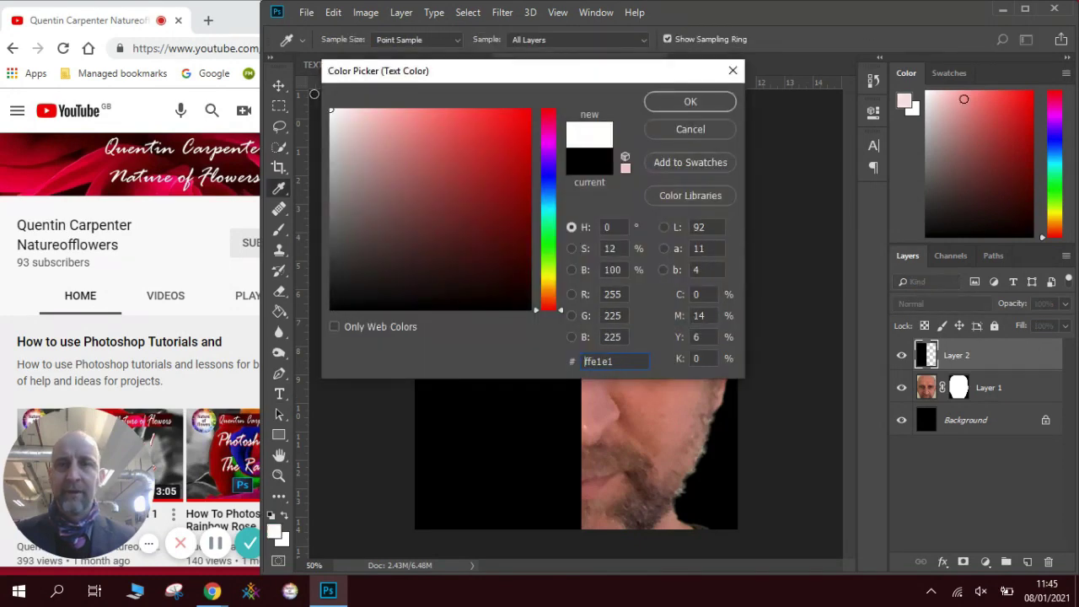
click(690, 101)
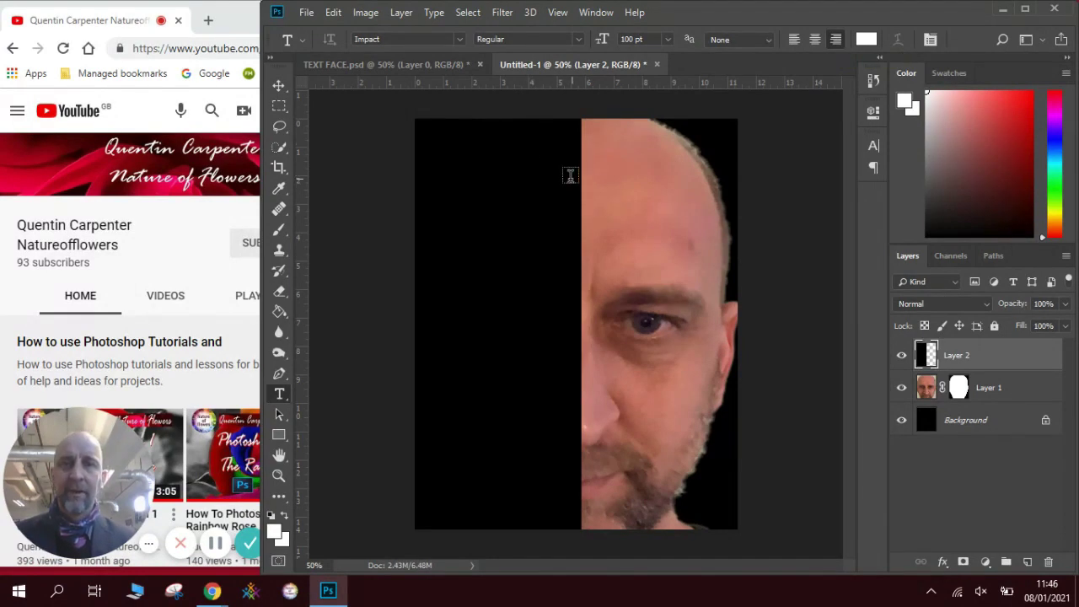
click(571, 175)
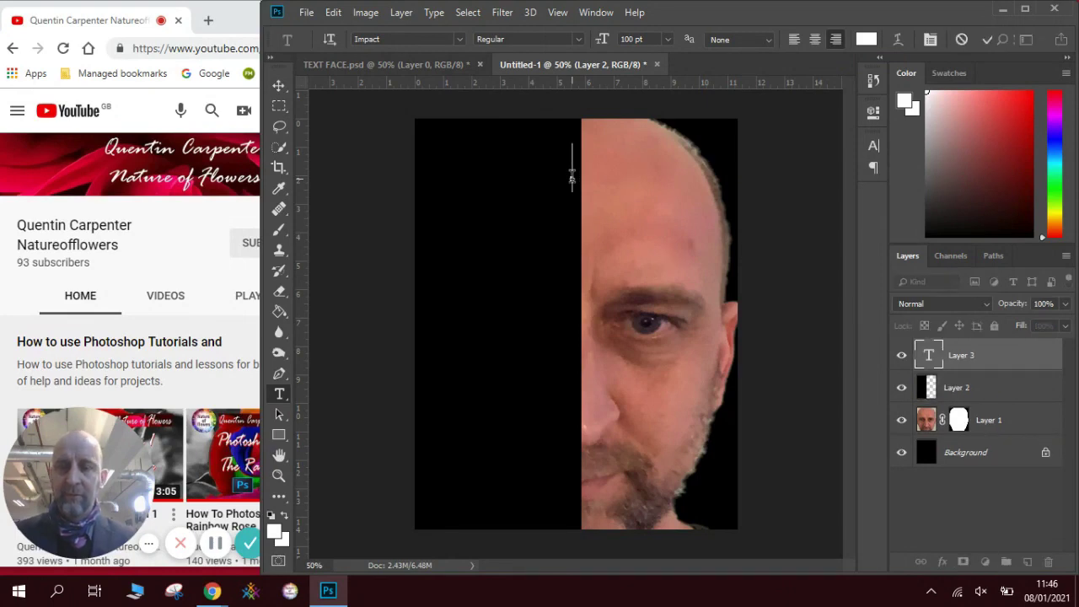
- Type WE and scale it to about 131% at the top of the black half
text(WE)
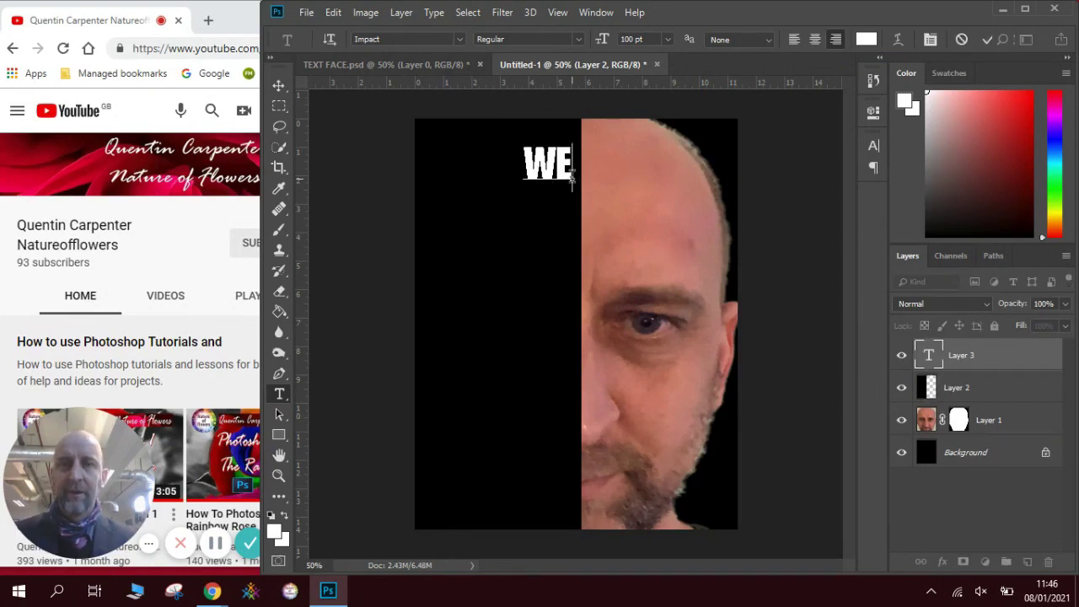
click(279, 86)
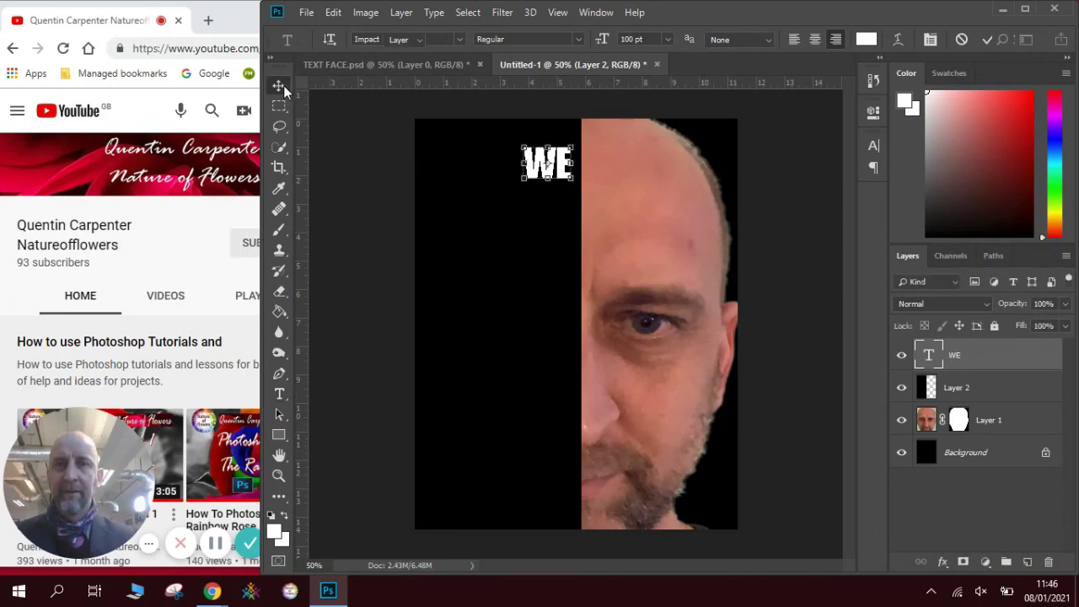
drag(546, 164, 566, 147)
key(Return)
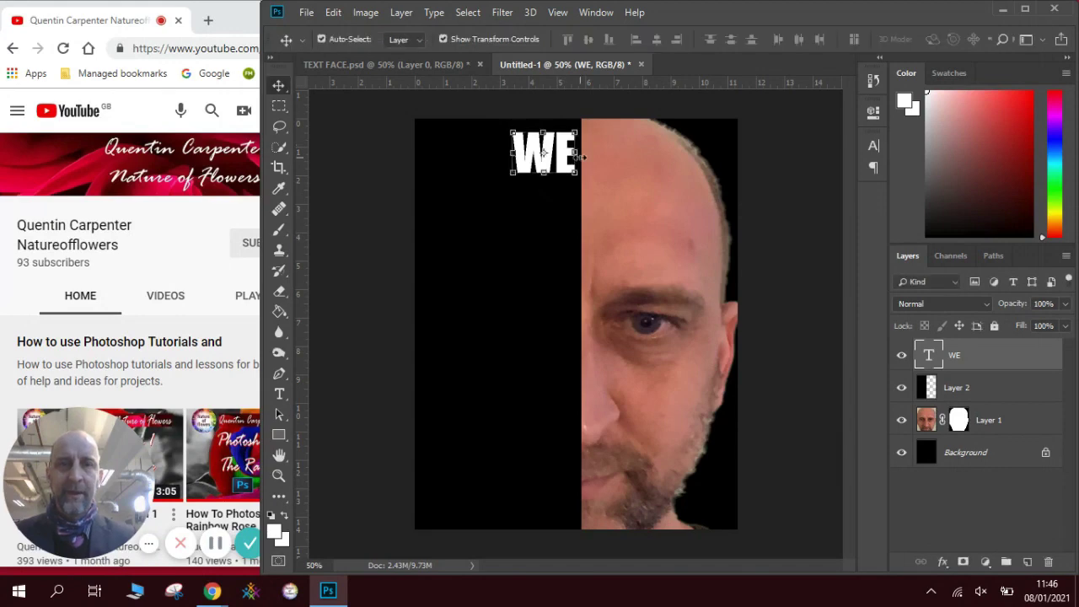
click(764, 172)
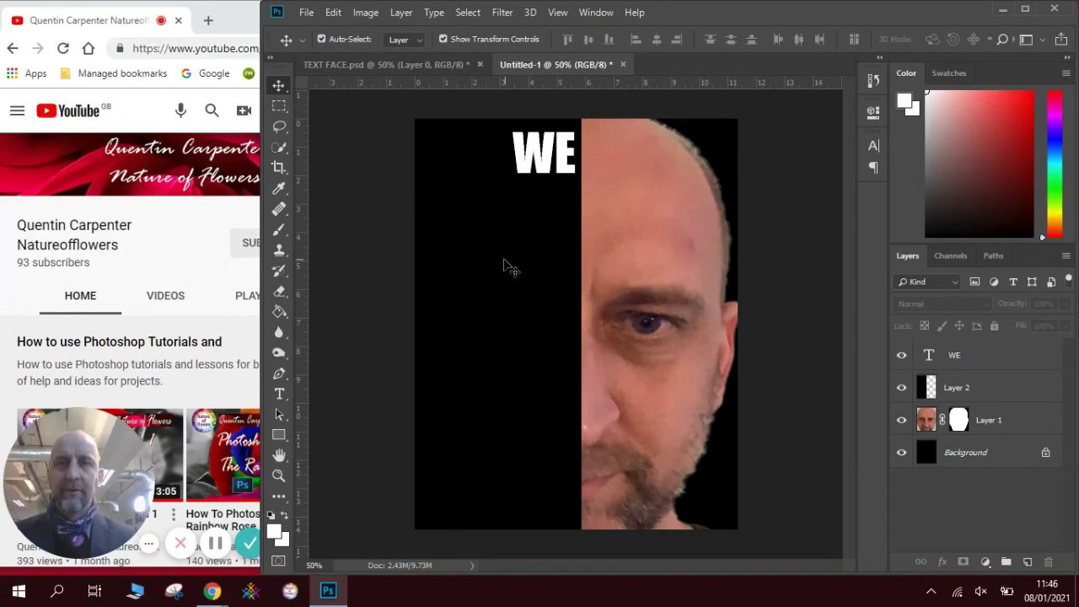
- After checking the TEXT FACE.psd reference, type WANT and move it beneath WE
click(450, 67)
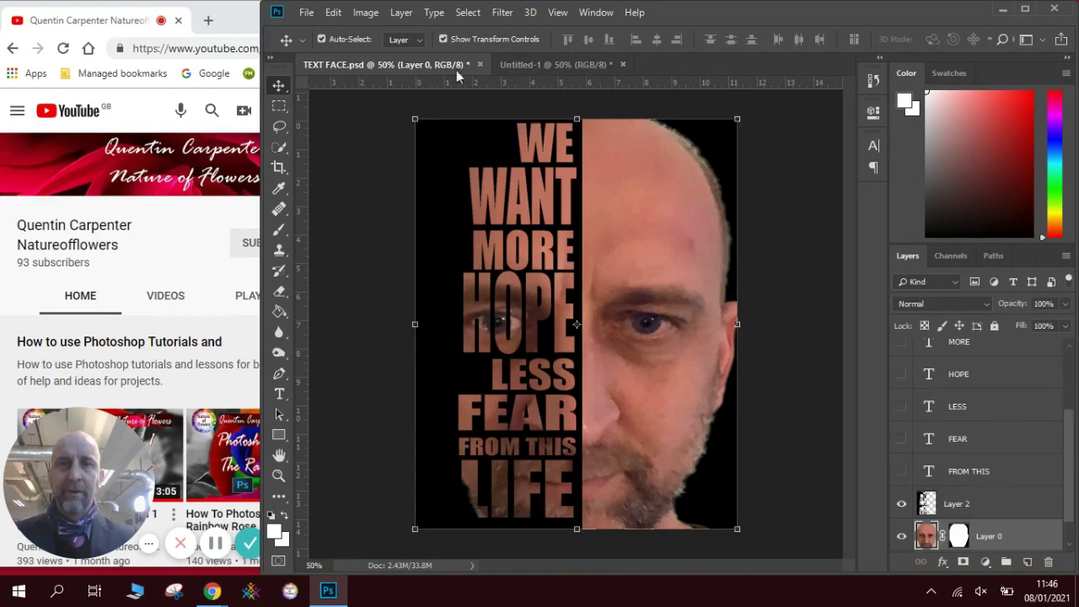
click(539, 67)
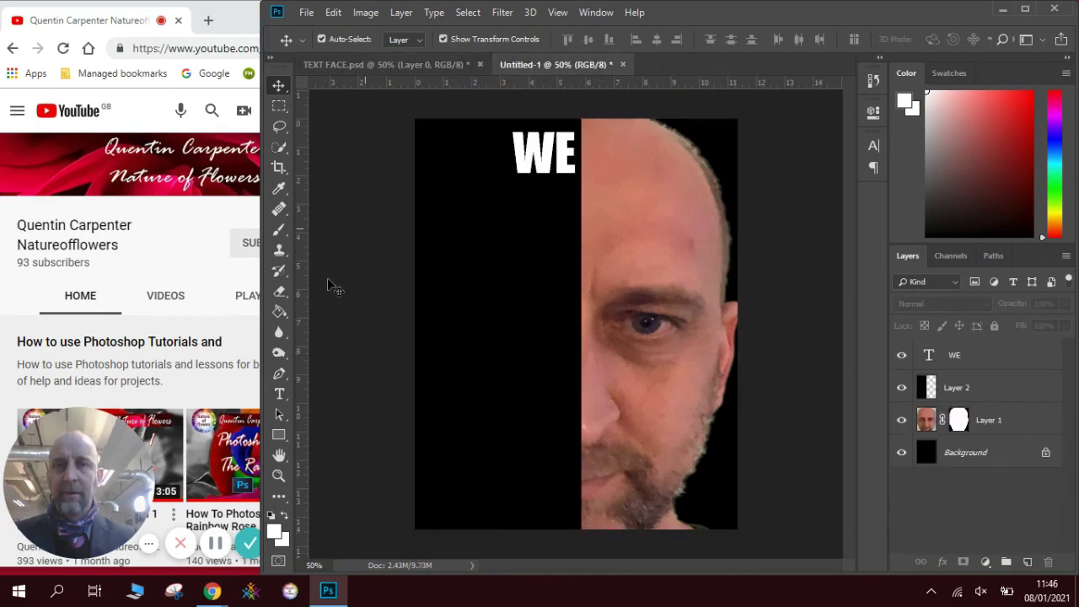
click(281, 395)
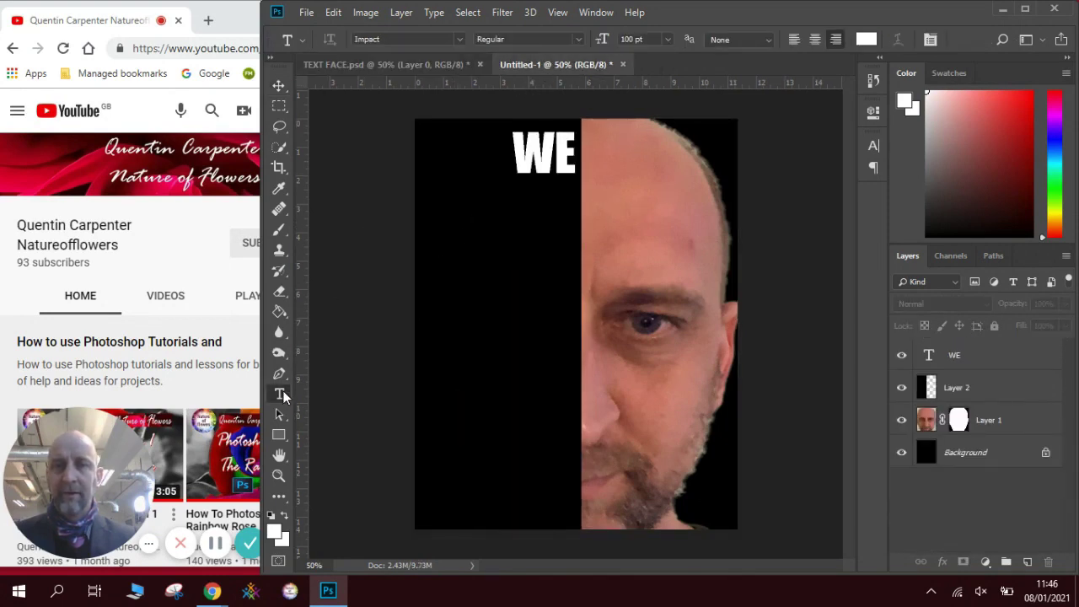
click(479, 240)
text(WANT)
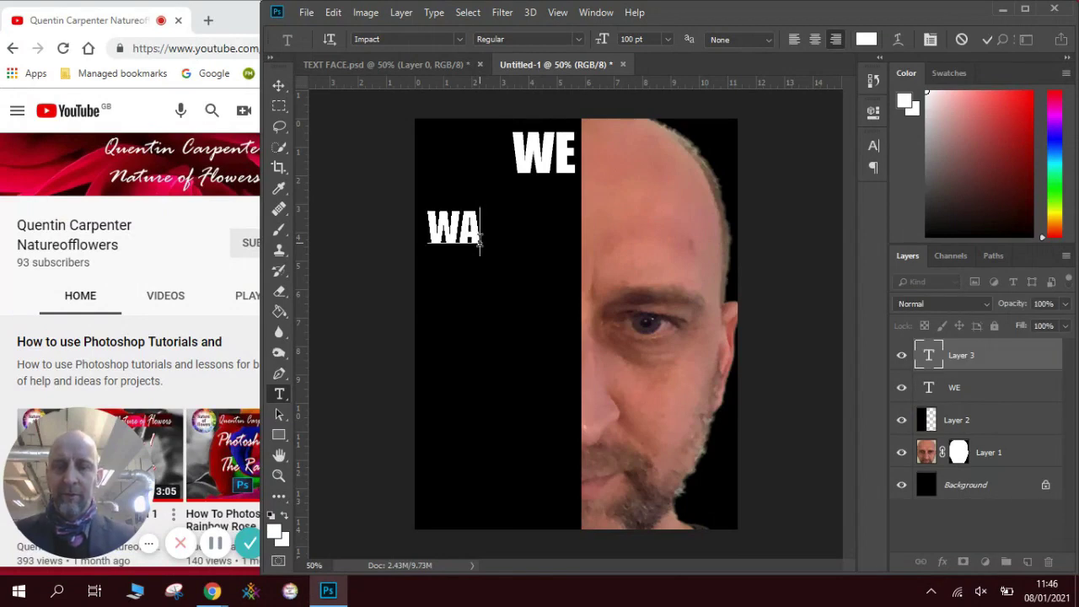
click(279, 85)
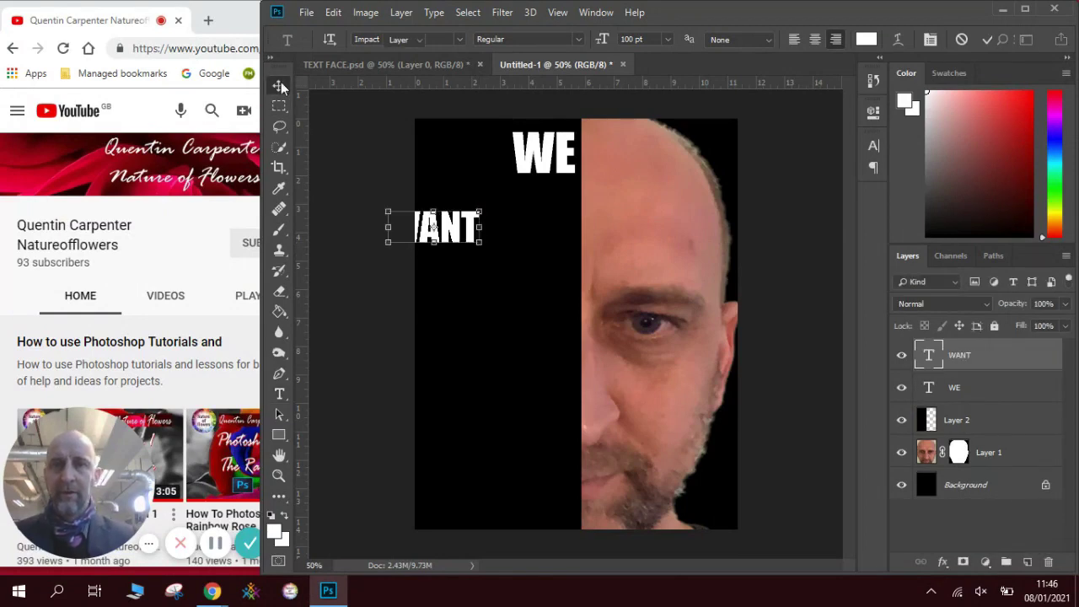
drag(452, 228, 522, 179)
- Stretch WANT to about 120% width, tucked right under WE, and recheck the reference
key(ctrl+t)
drag(468, 217, 455, 219)
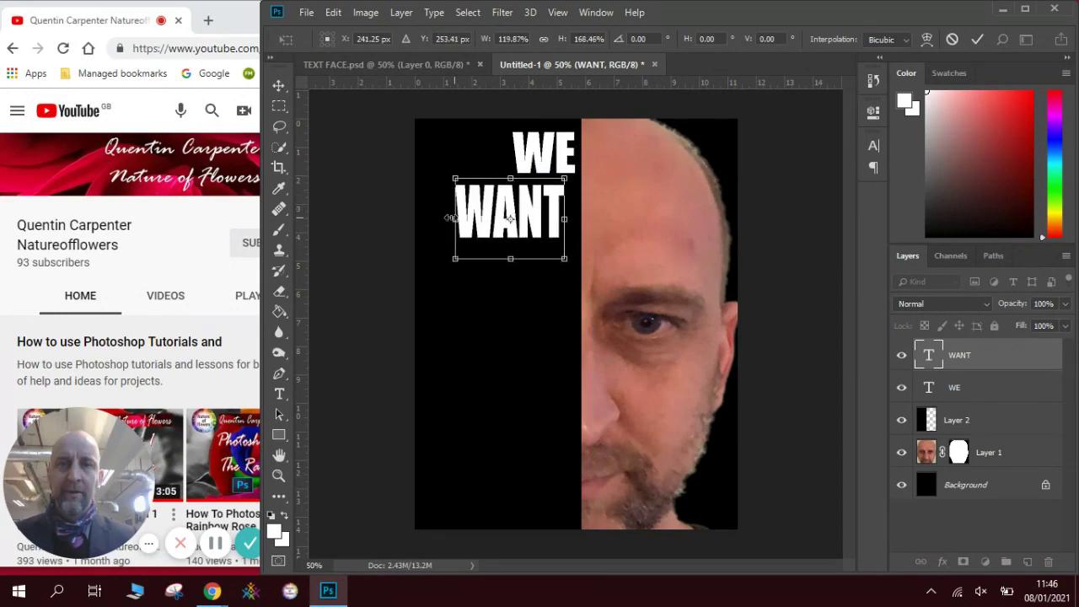
drag(533, 214, 544, 206)
key(Return)
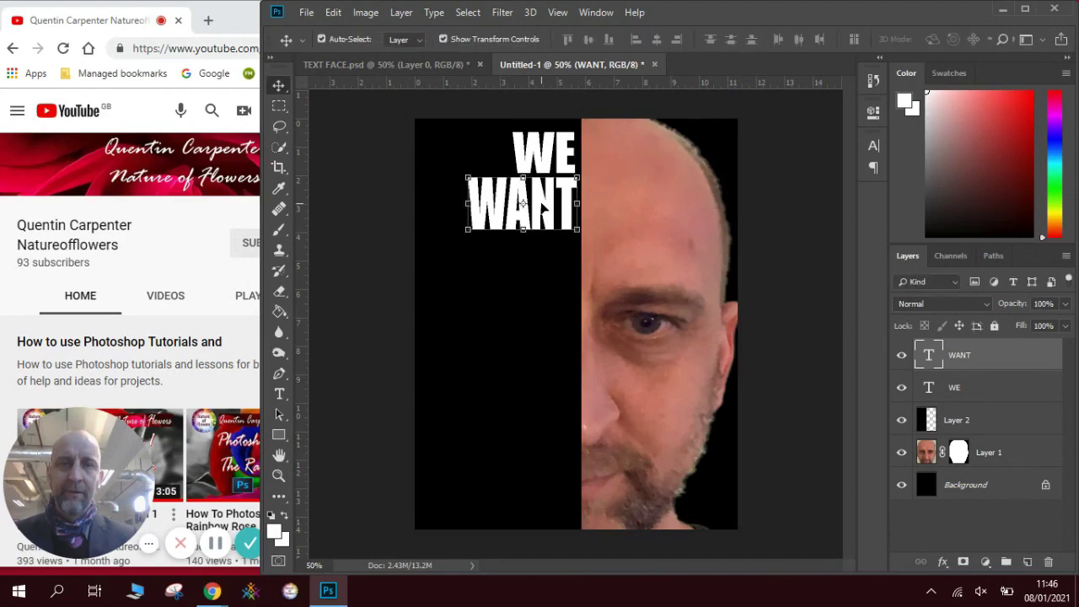
click(570, 260)
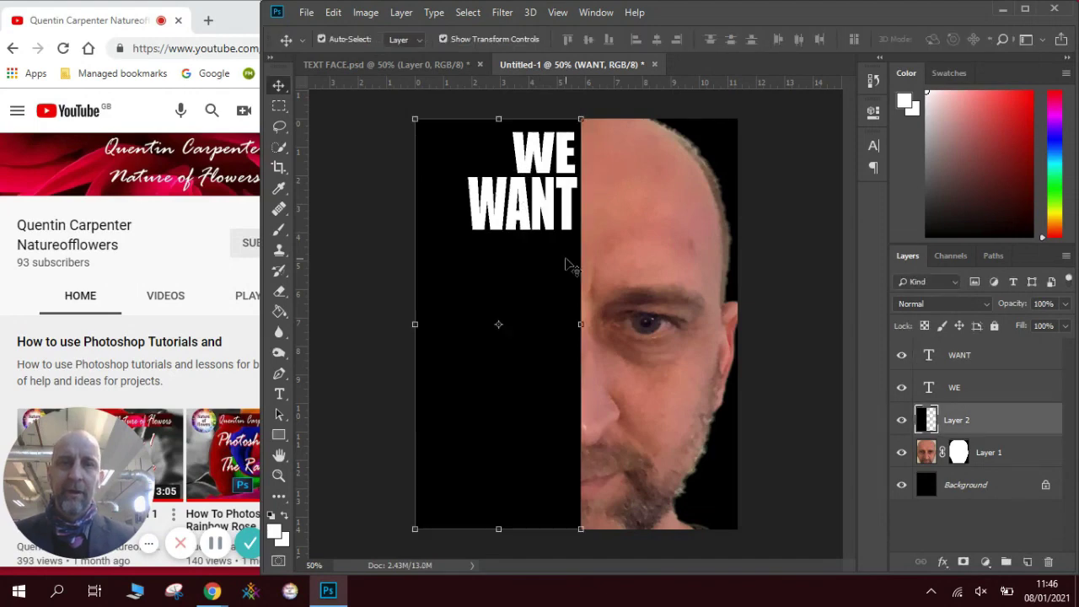
click(460, 67)
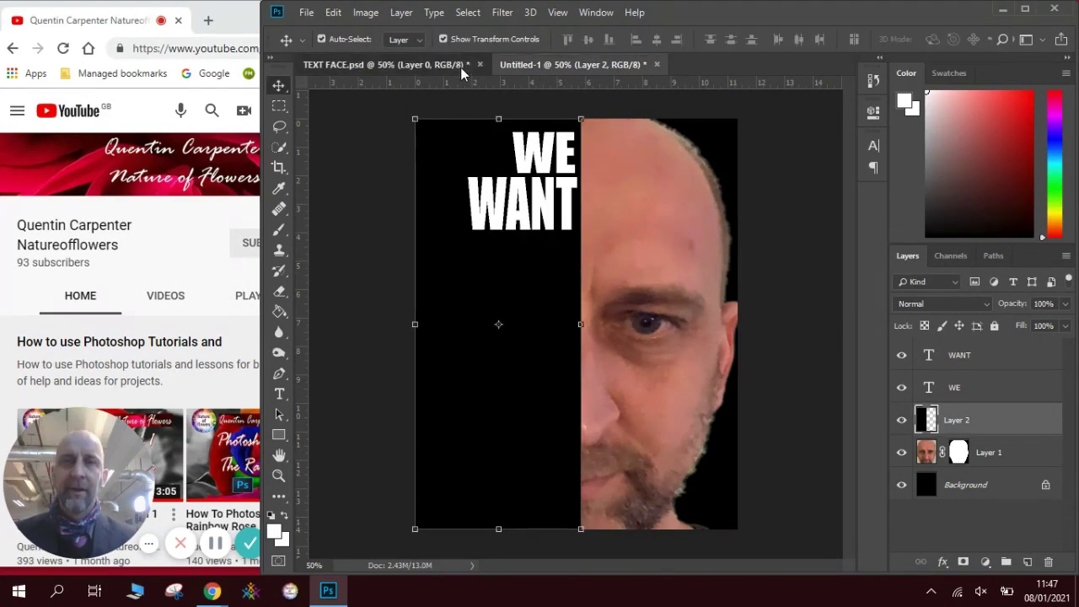
click(532, 70)
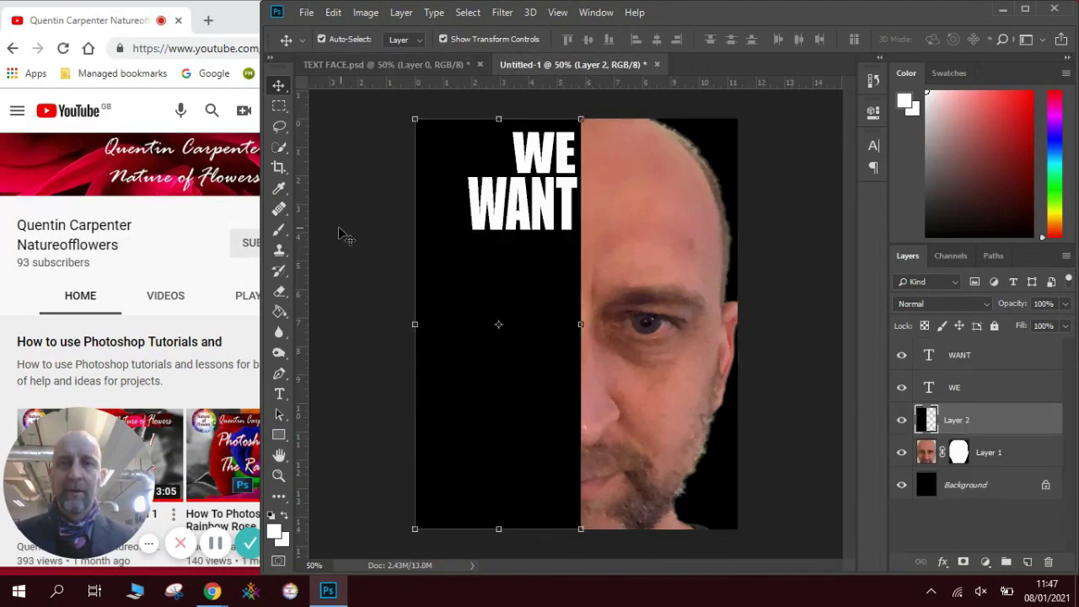
click(280, 394)
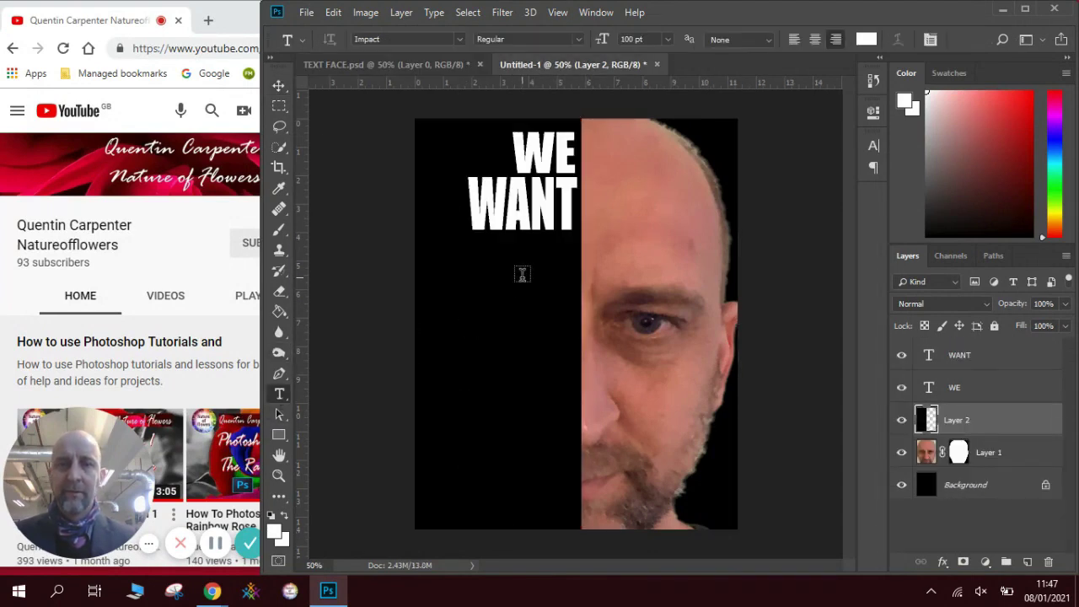
- Type MORE and place it directly beneath WANT
click(522, 277)
text(MORE)
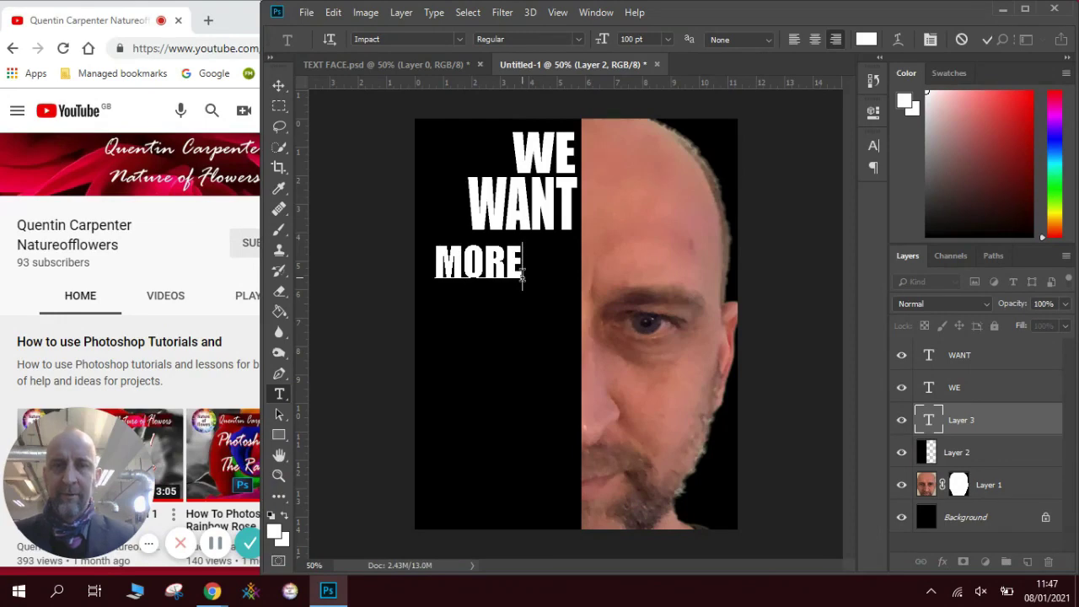
click(280, 87)
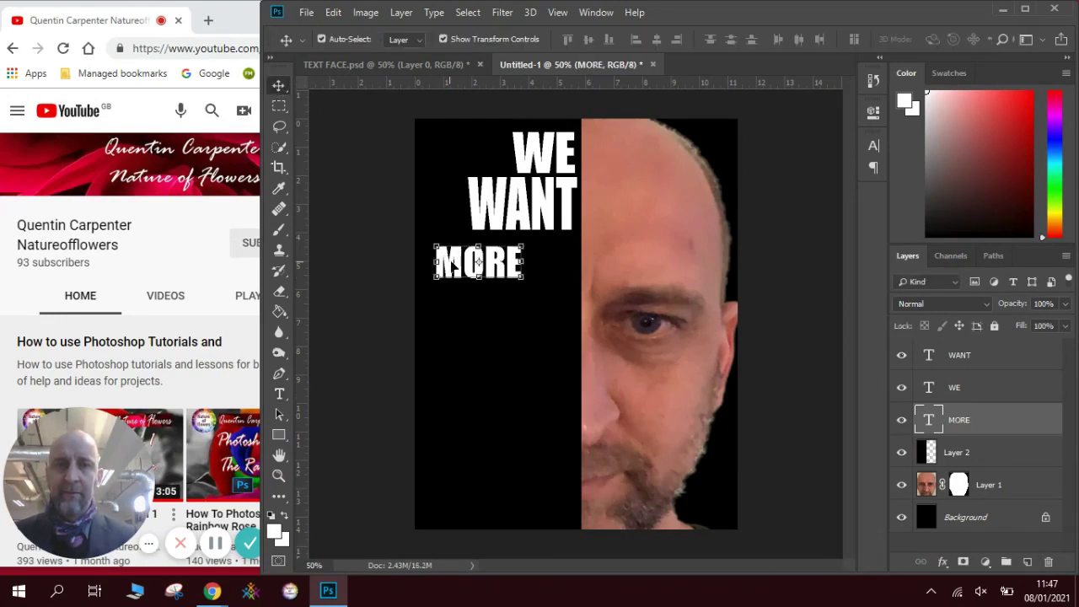
drag(451, 263, 505, 257)
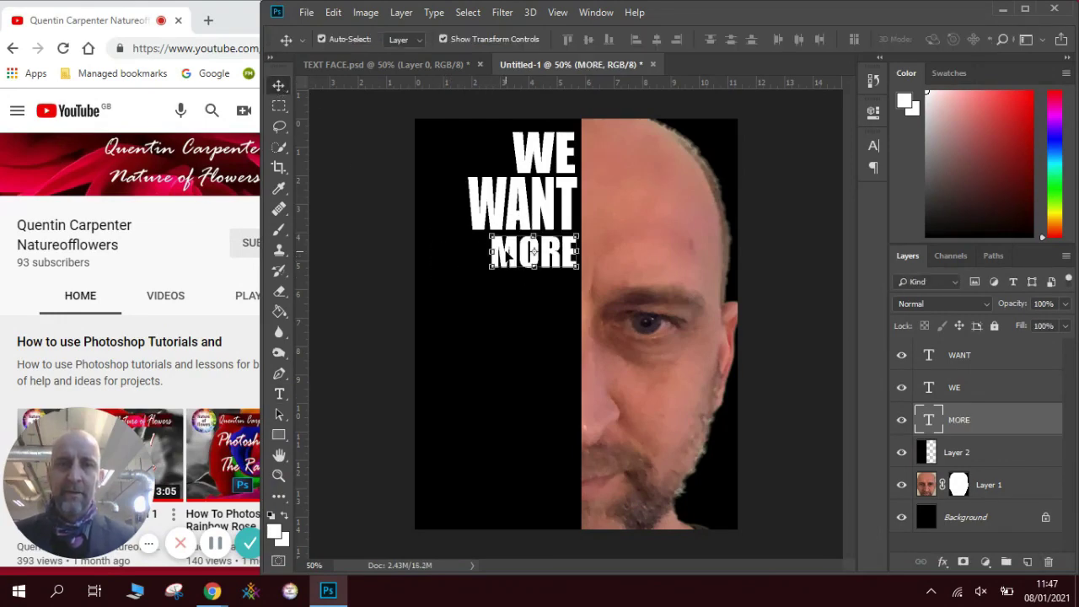
click(280, 399)
click(453, 67)
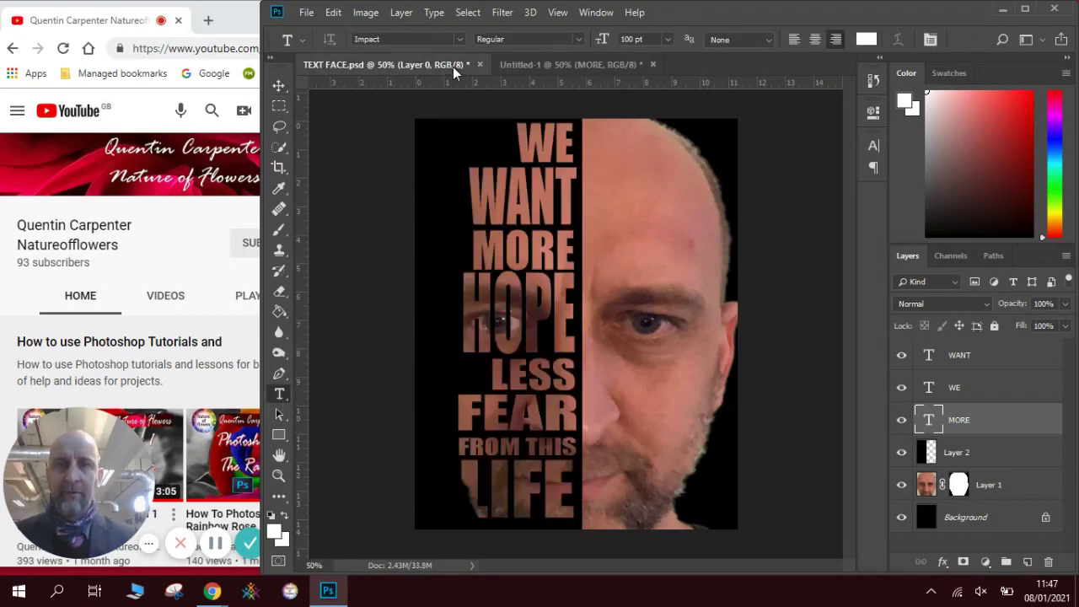
click(513, 64)
- Add HOPE beneath MORE, stretched wide to fill the column, then compare with TEXT FACE.psd
click(482, 313)
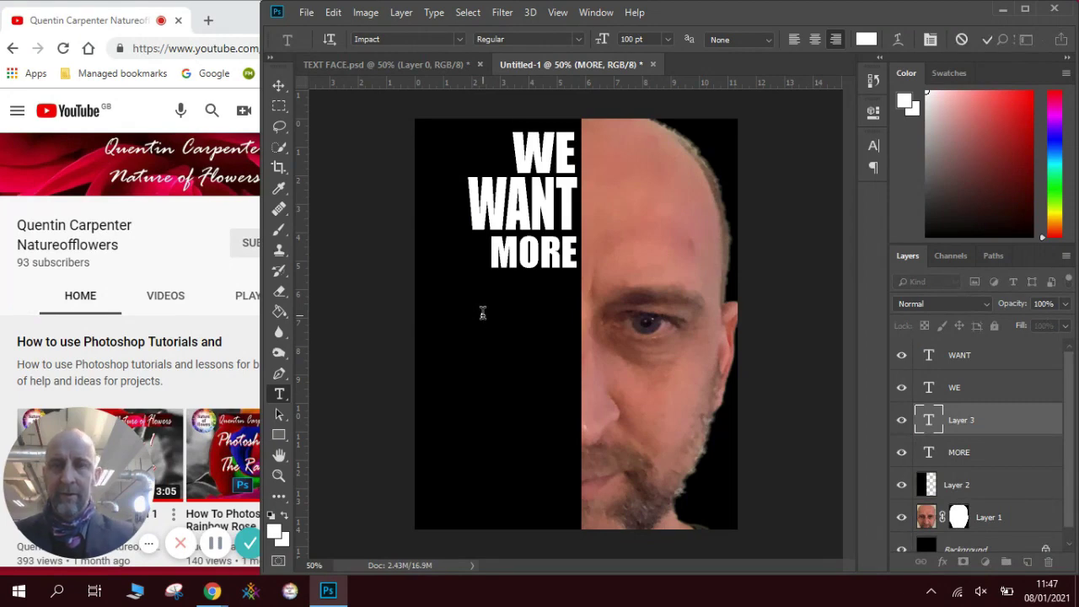
text(HOPE)
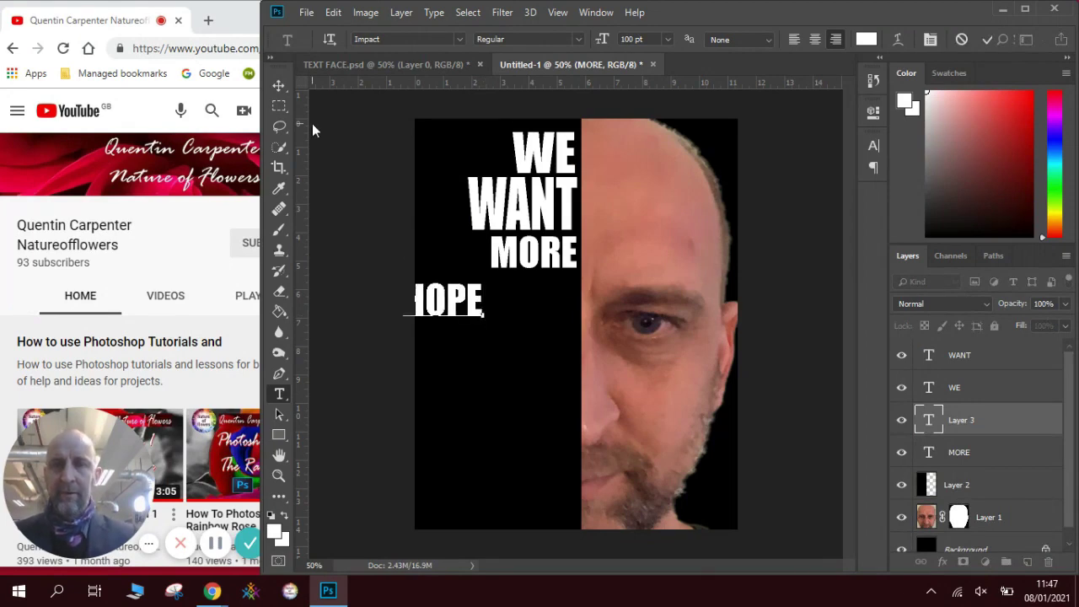
click(278, 85)
drag(422, 296, 500, 266)
drag(539, 324, 575, 325)
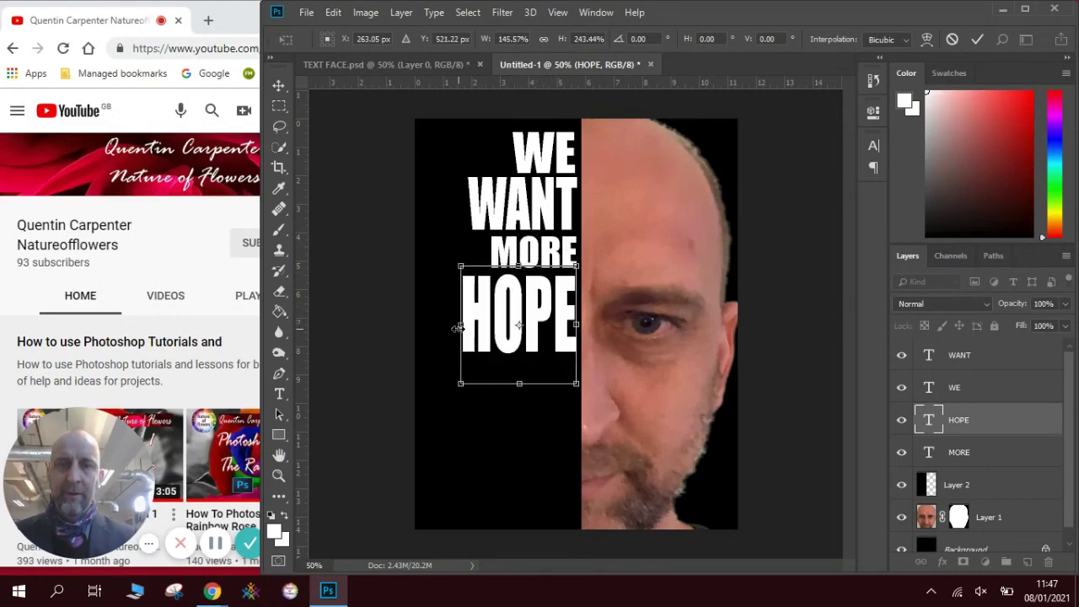
drag(456, 327, 442, 327)
key(Return)
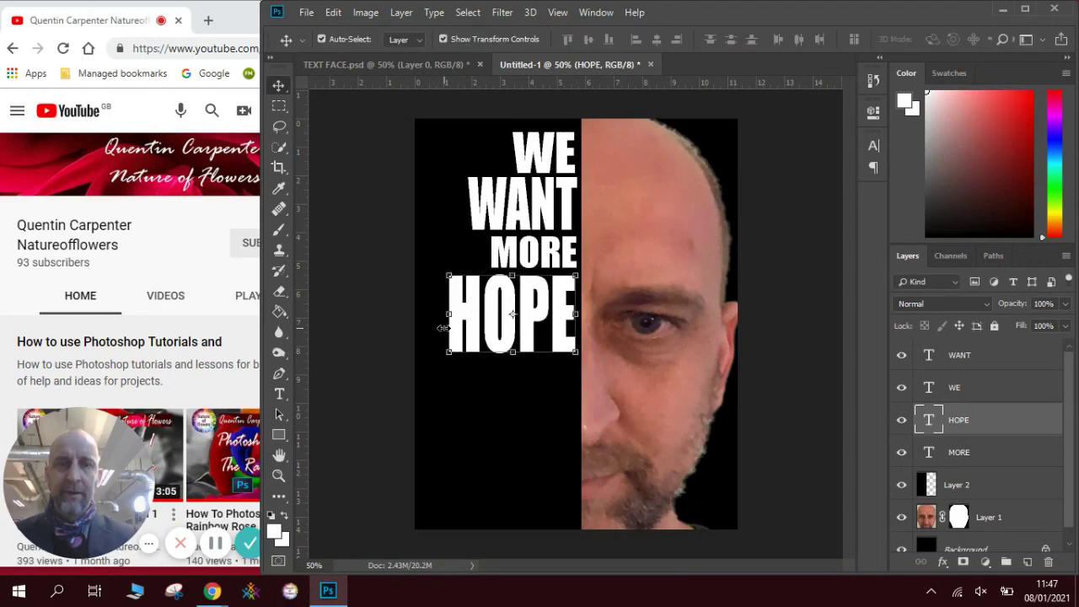
click(480, 414)
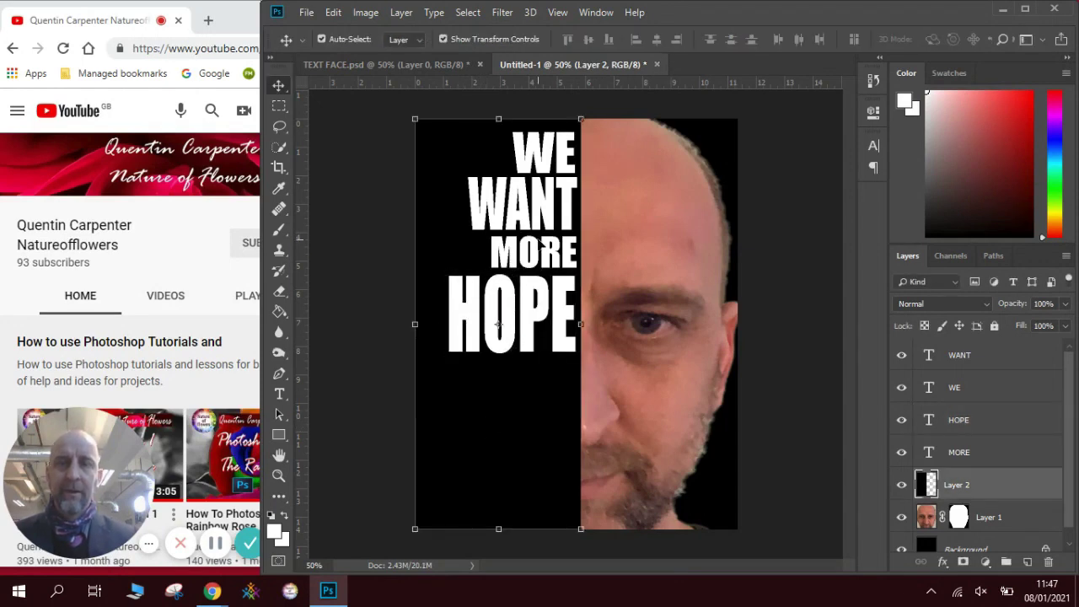
click(425, 64)
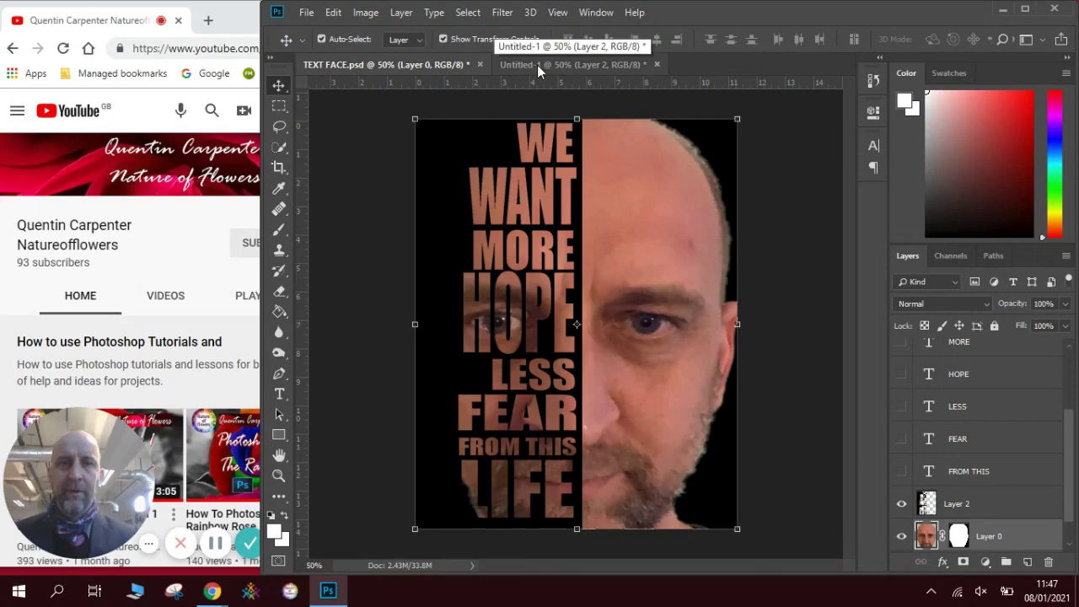
- Type LESS under HOPE's right edge and squash it to a shorter height
click(537, 65)
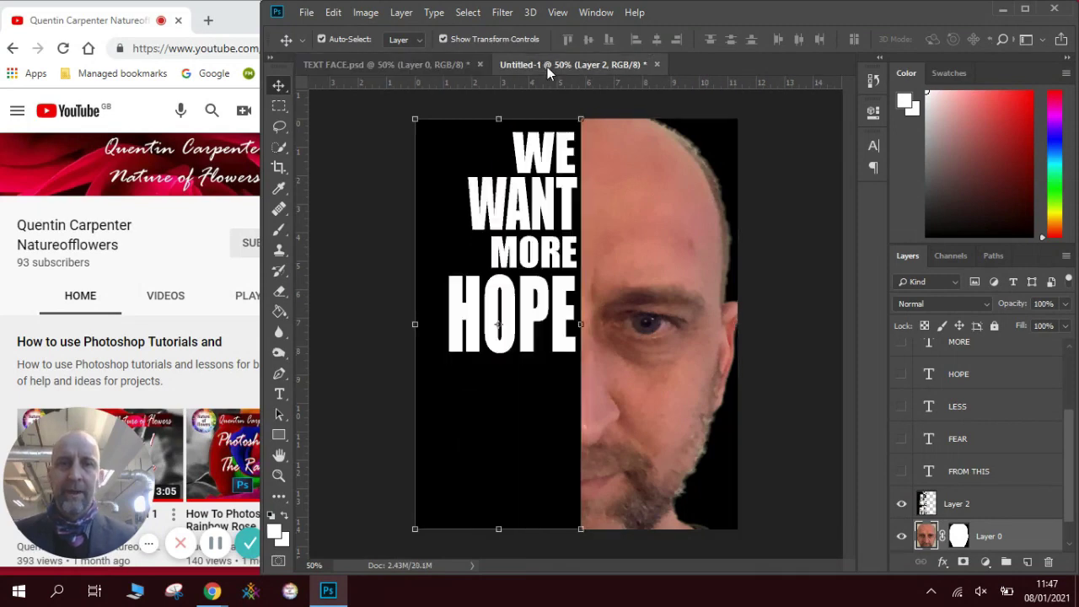
click(281, 397)
click(493, 389)
text(LES)
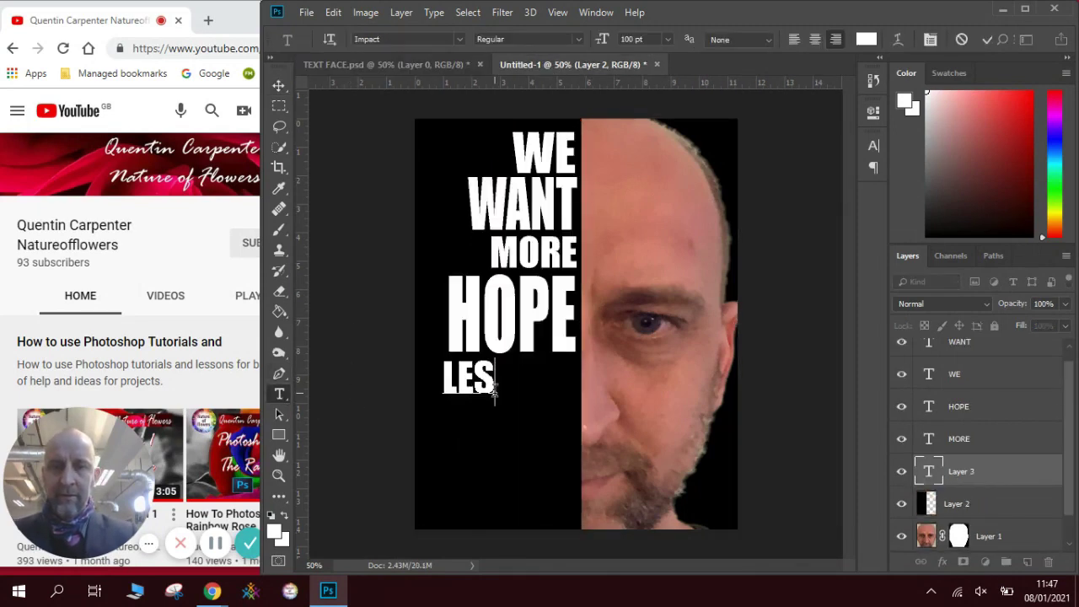
text(S)
click(279, 85)
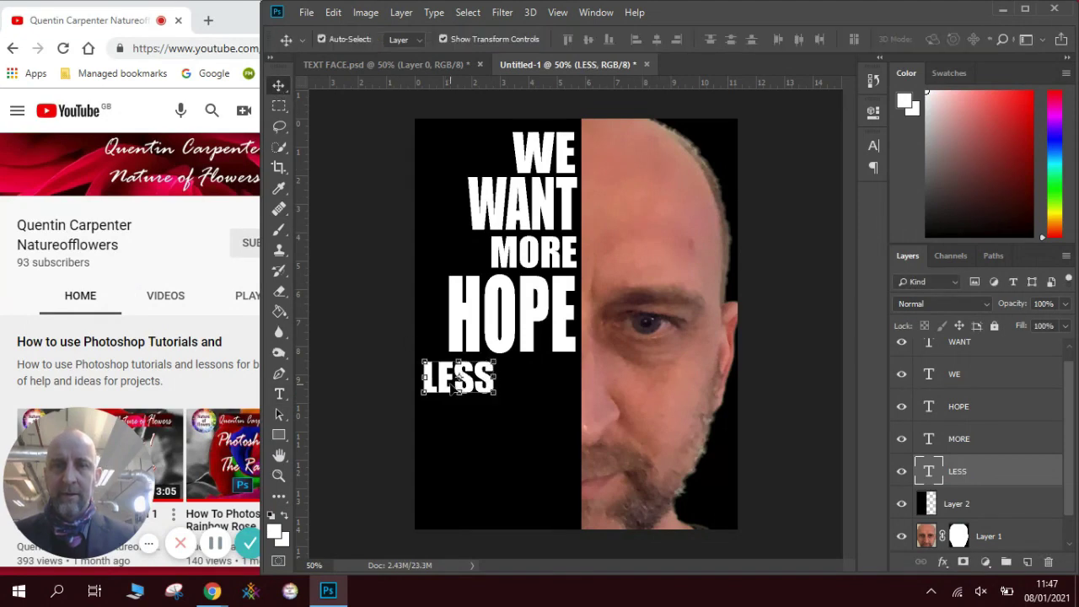
drag(455, 388, 536, 390)
key(Return)
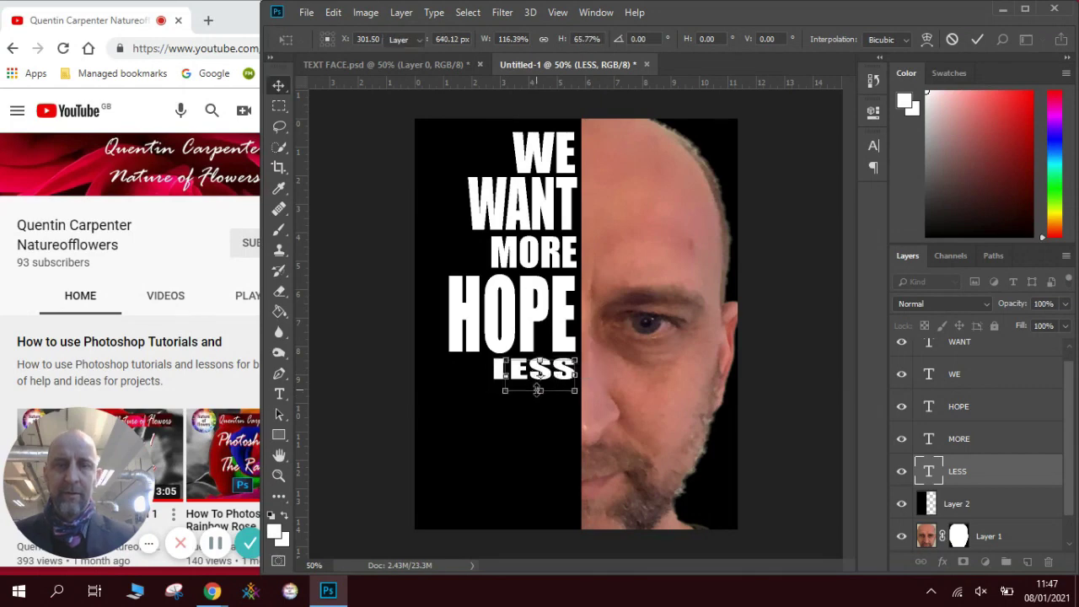
- Add FEAR below LESS, enlarged to fill the column width, and compare with the reference
click(279, 395)
click(436, 413)
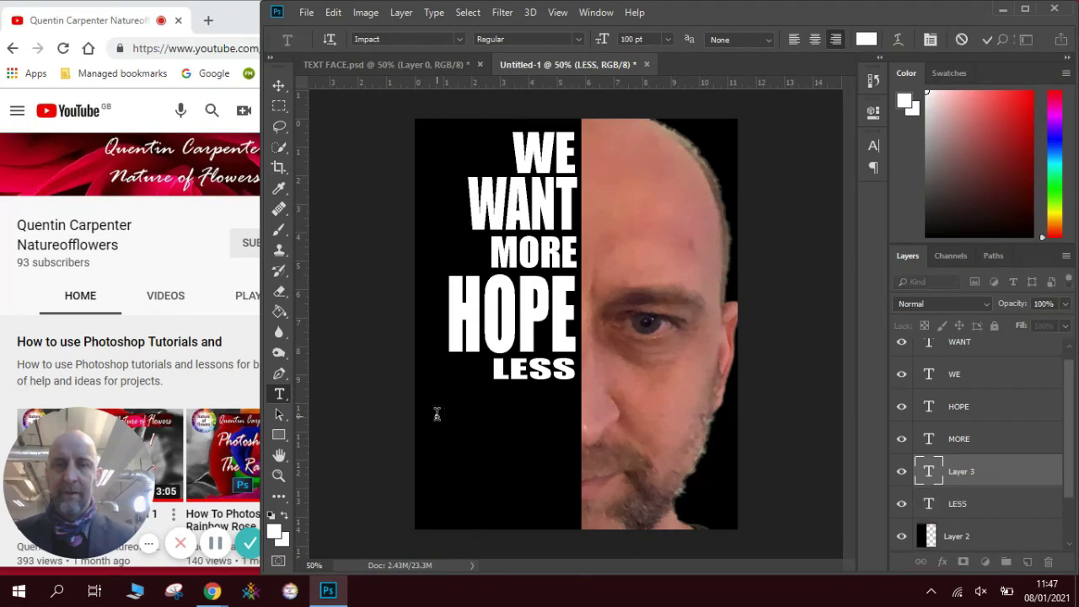
text(F)
key(BackSpace)
text(R)
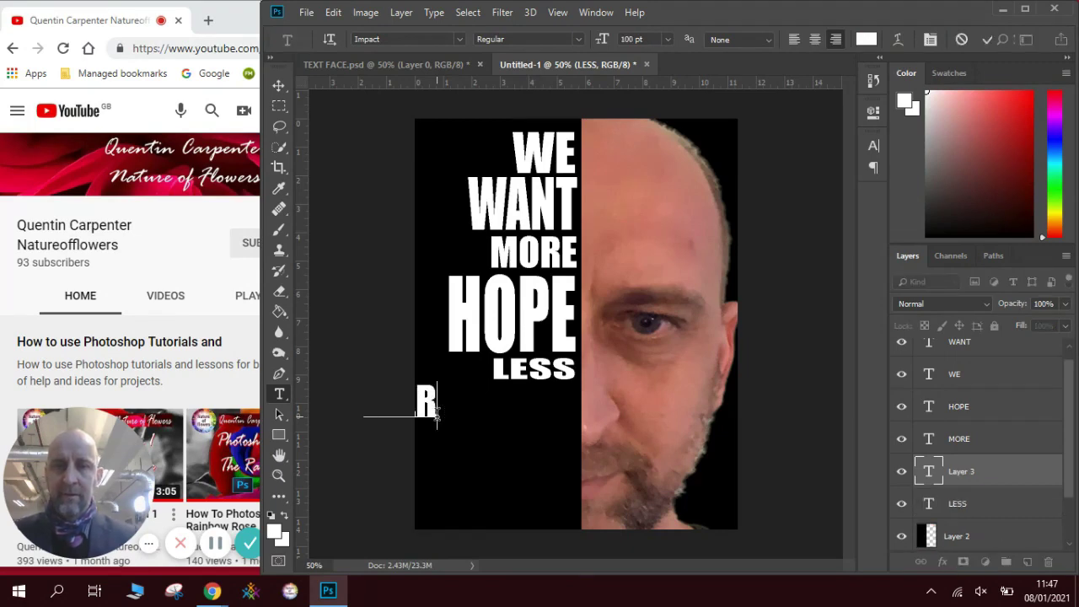
click(279, 85)
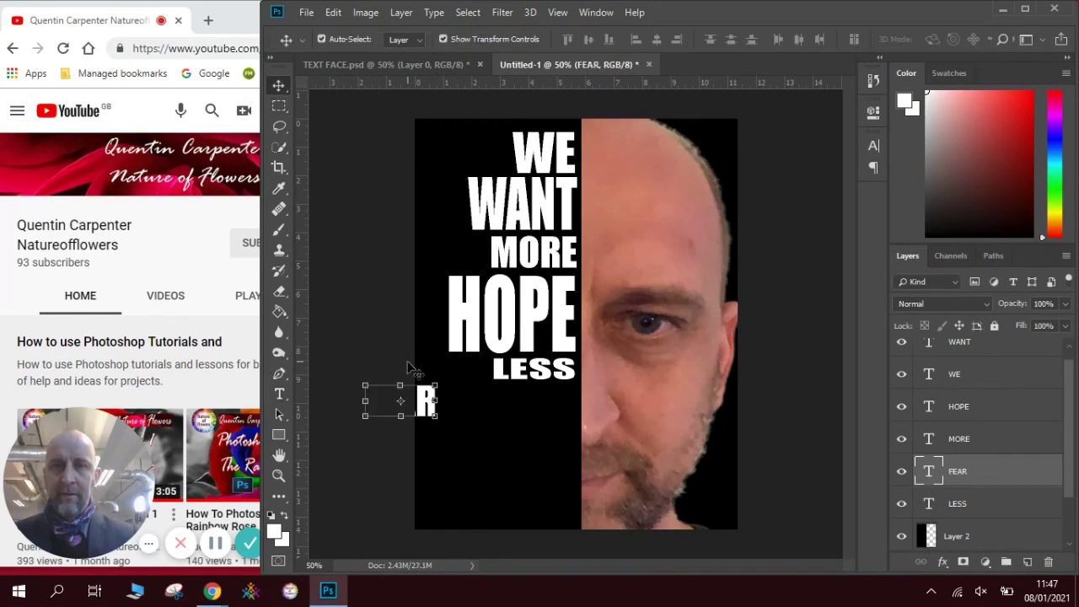
drag(421, 401, 562, 399)
drag(504, 416, 576, 376)
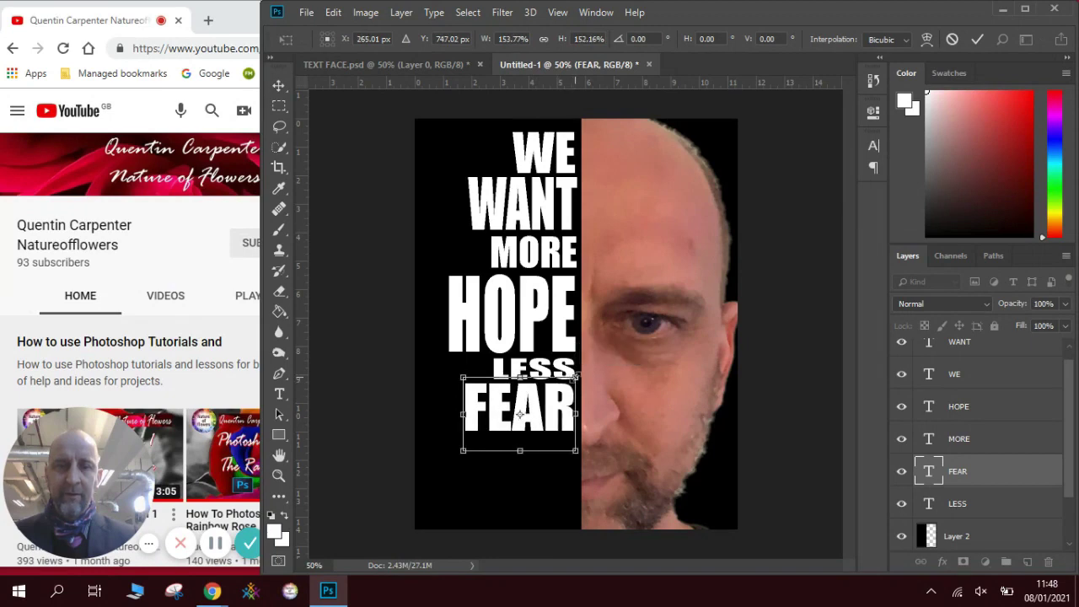
key(Return)
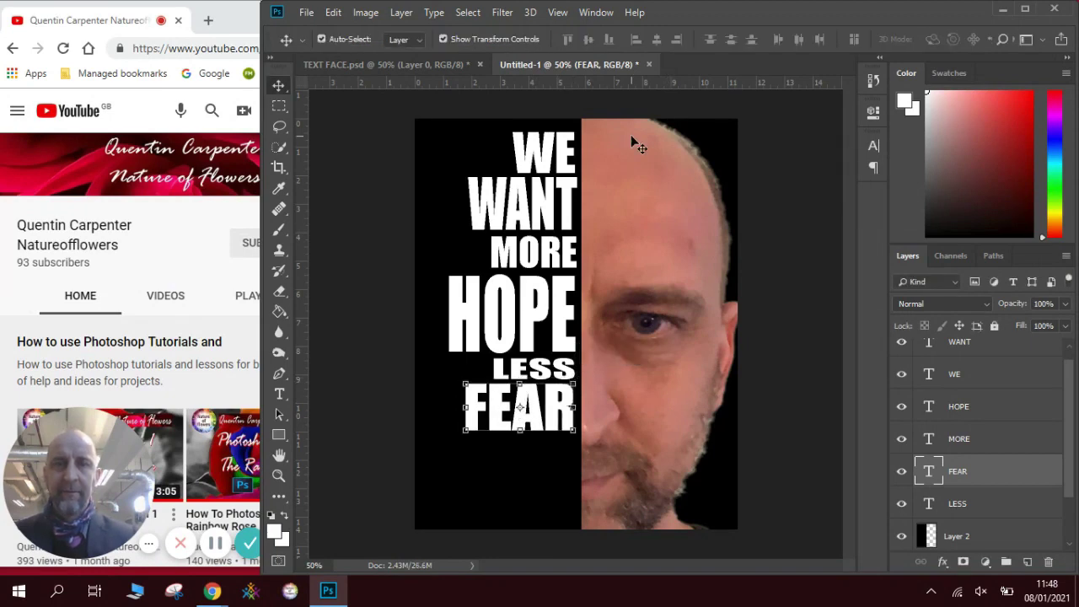
click(453, 66)
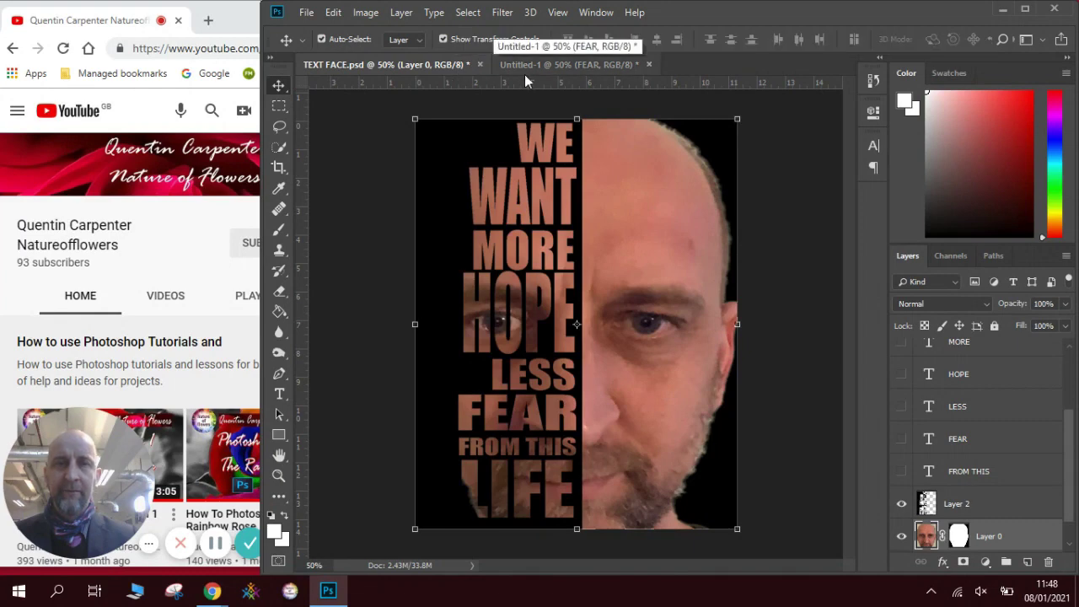
click(549, 66)
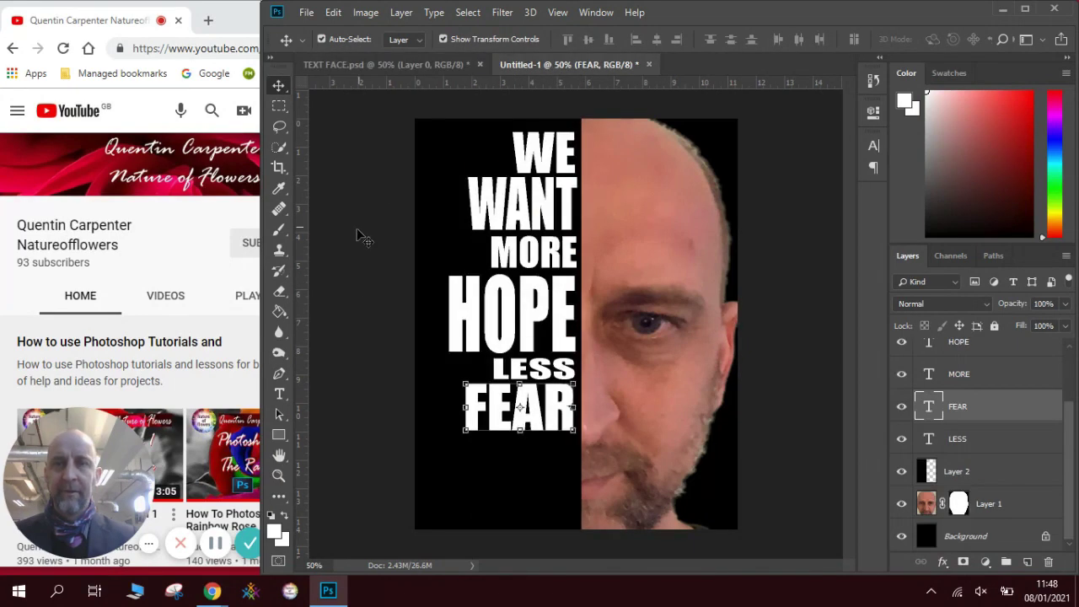
click(280, 395)
- Type FROM THIS under FEAR and scale it to about 36% height and narrower
click(467, 460)
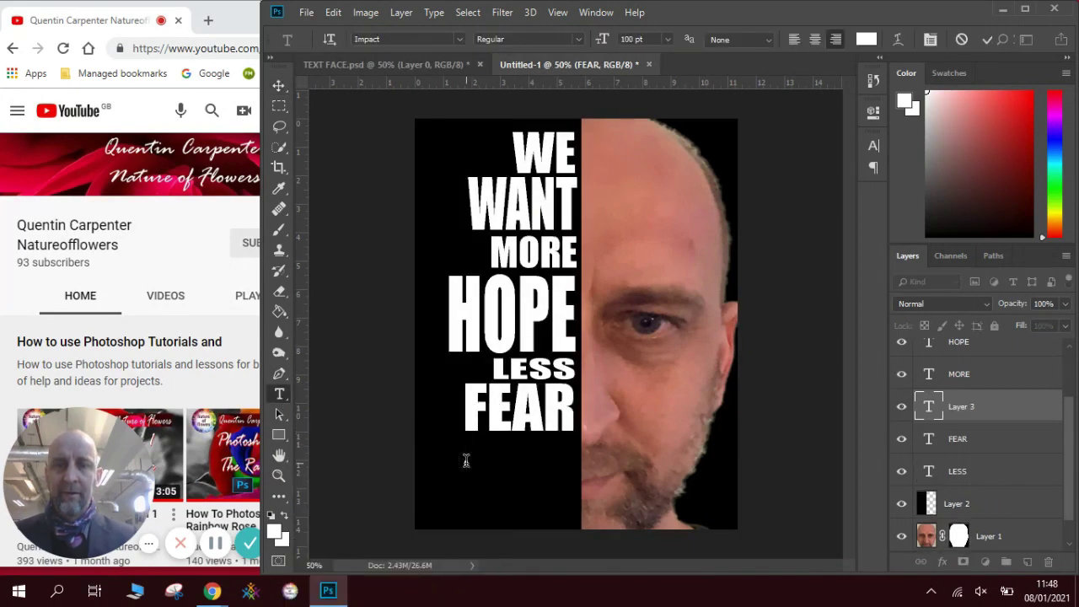
text(FORTR)
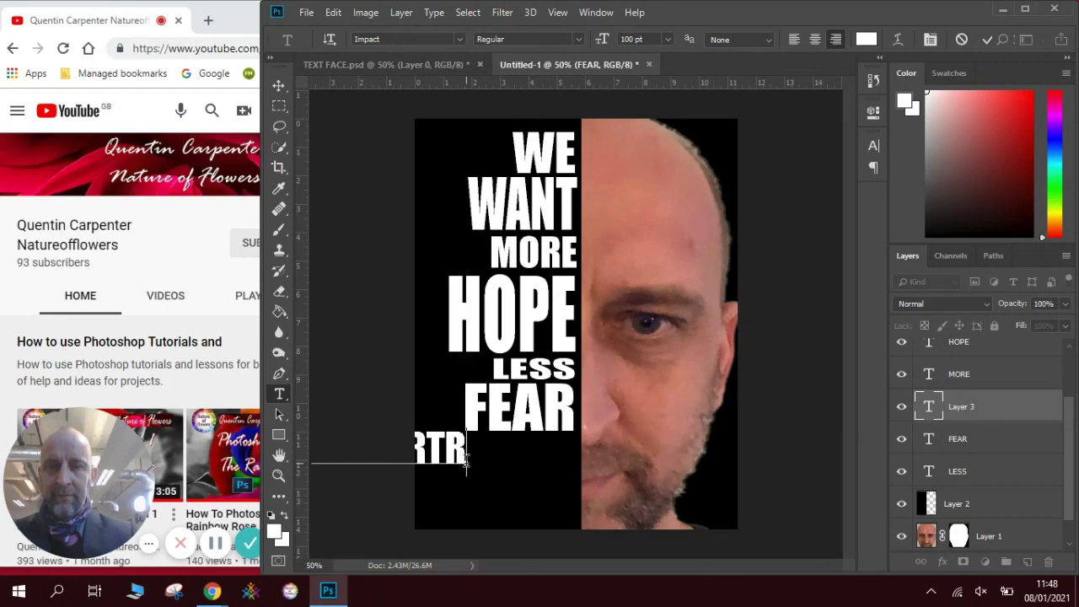
text(EEDOM)
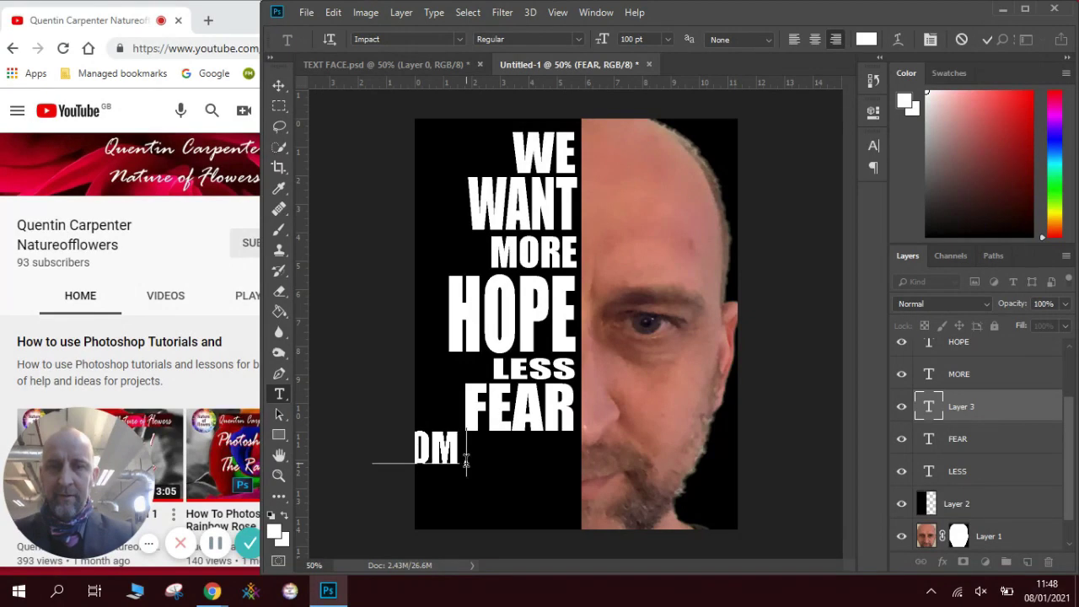
text(HIS)
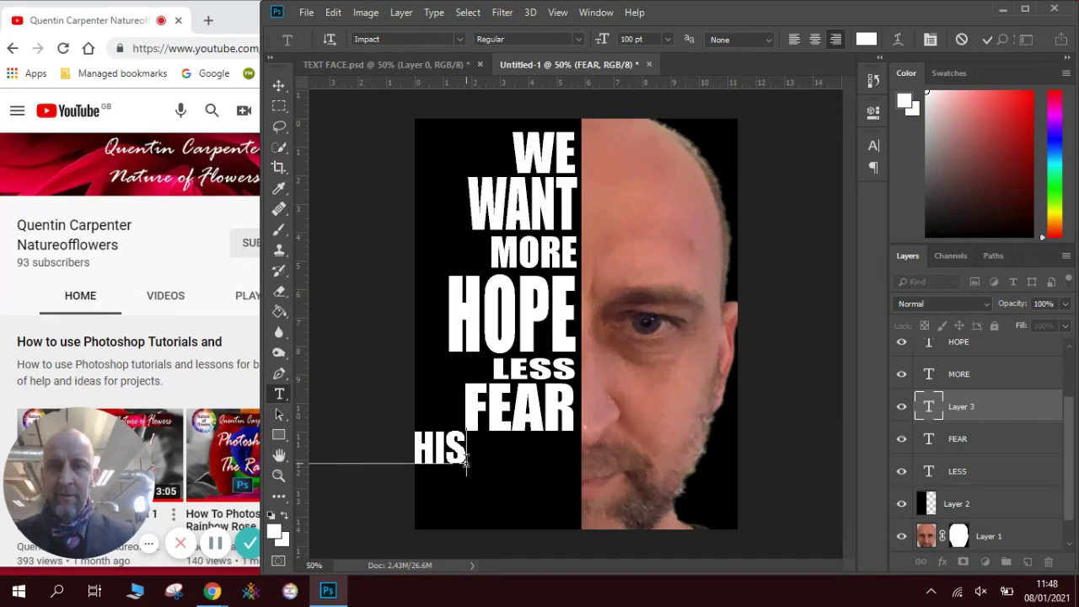
click(278, 85)
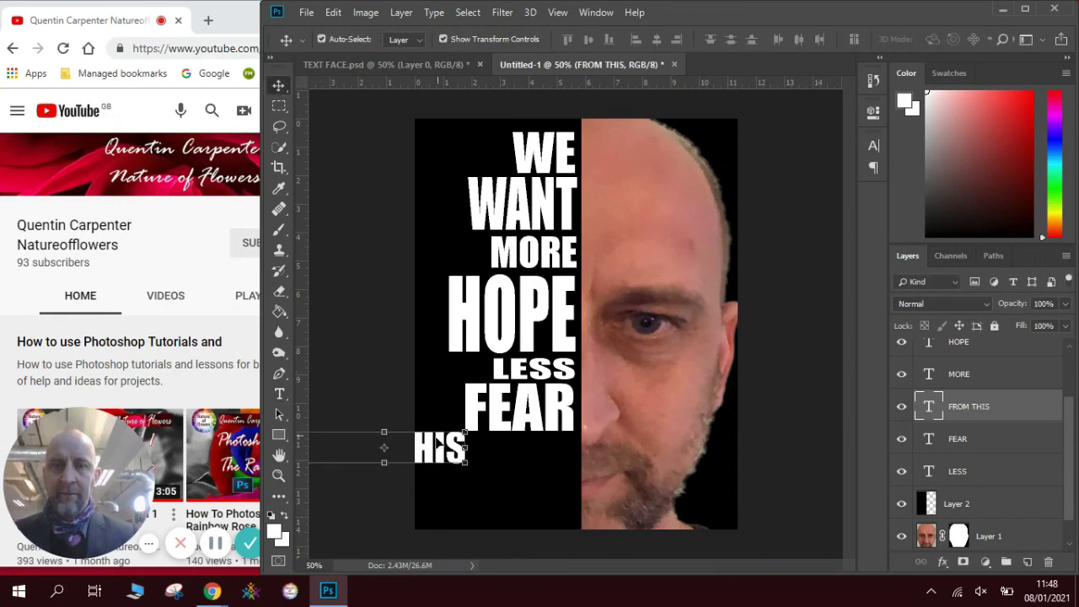
drag(438, 447, 571, 468)
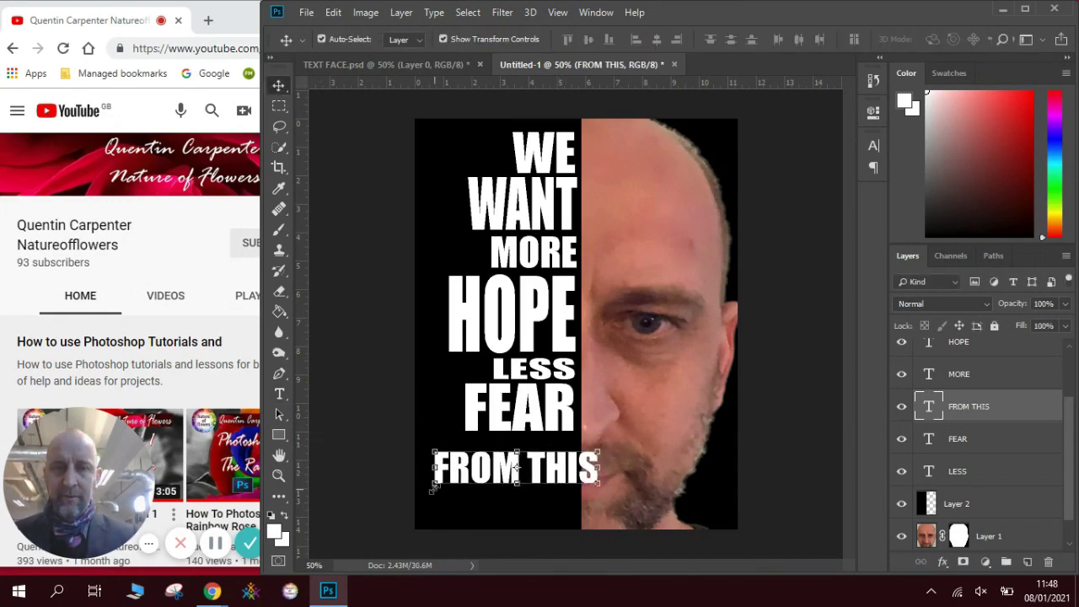
key(ctrl+t)
drag(438, 482, 462, 493)
key(Return)
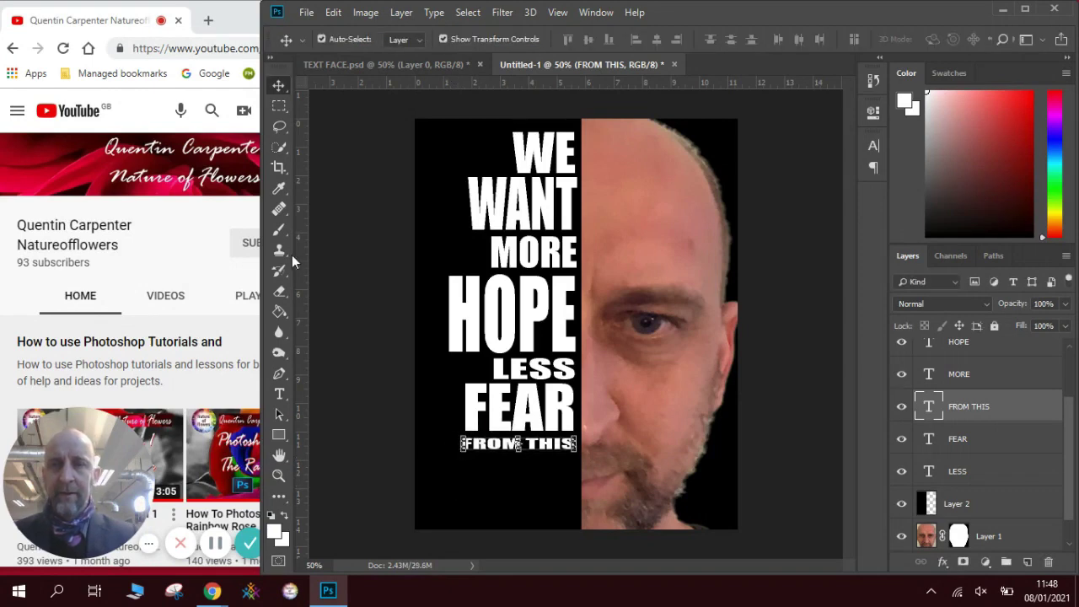
- Type LIFE beneath FROM THIS and enlarge it to anchor the column's bottom
click(279, 394)
click(481, 489)
text(LIFE)
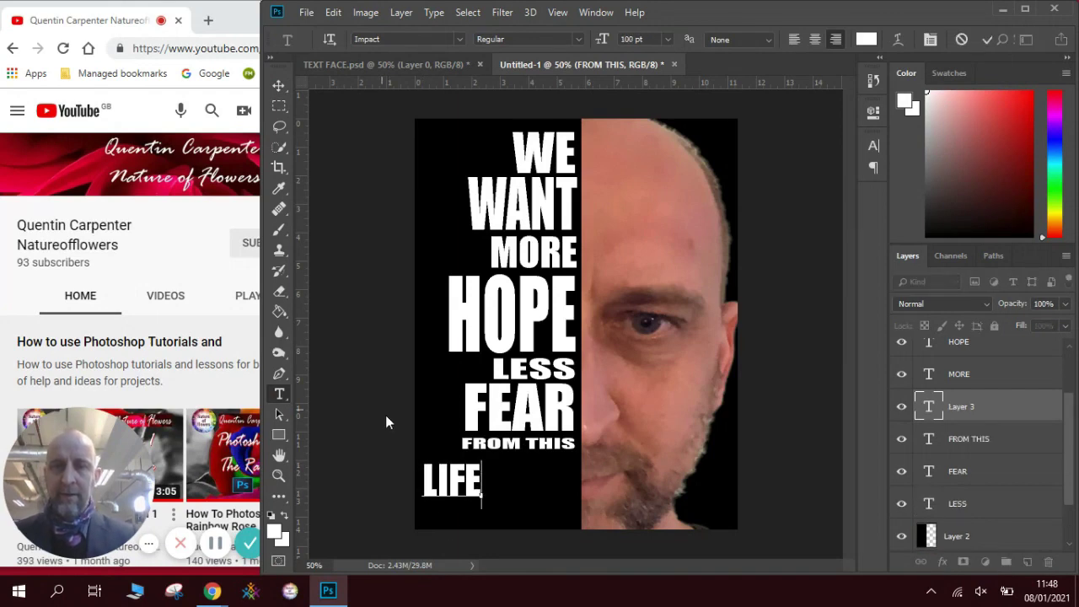
click(279, 86)
drag(476, 476, 575, 467)
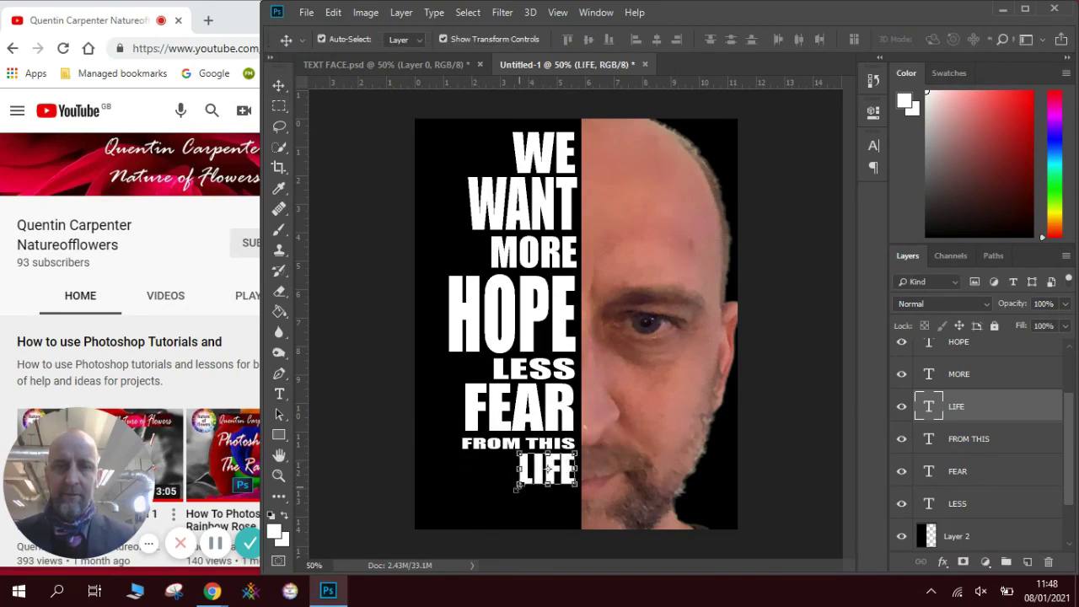
drag(517, 488, 474, 530)
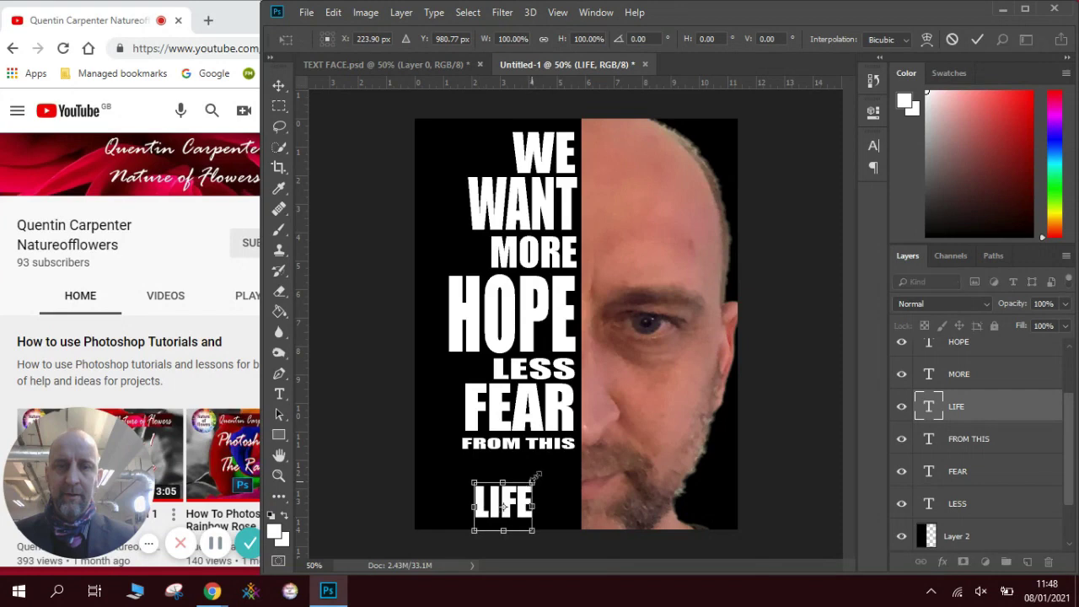
drag(533, 480, 574, 450)
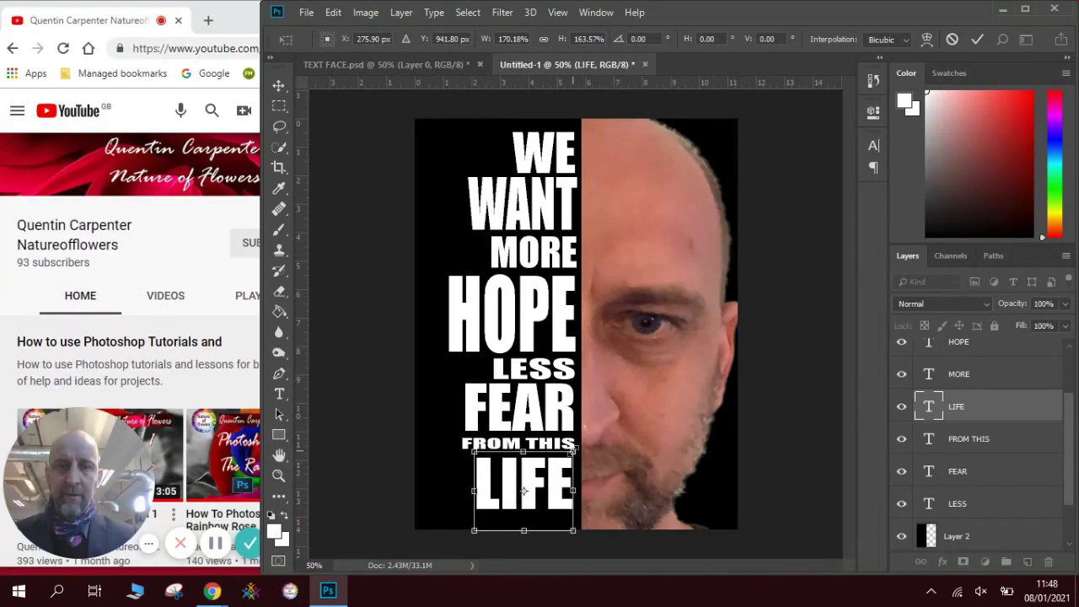
key(Return)
click(621, 404)
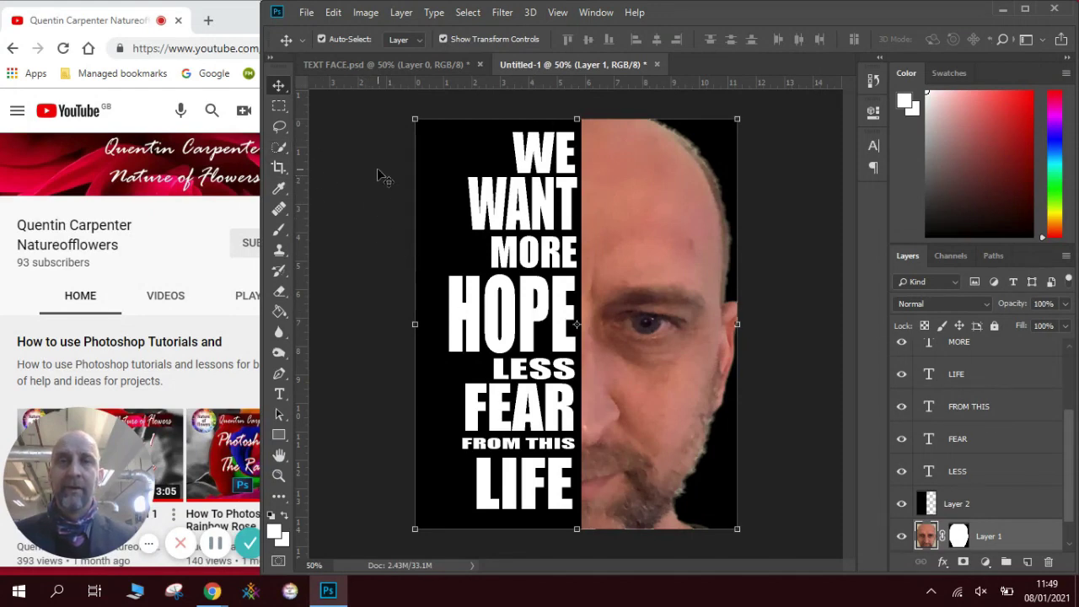
- Select all the white lettering with Select > Color Range at 0 fuzziness
click(467, 13)
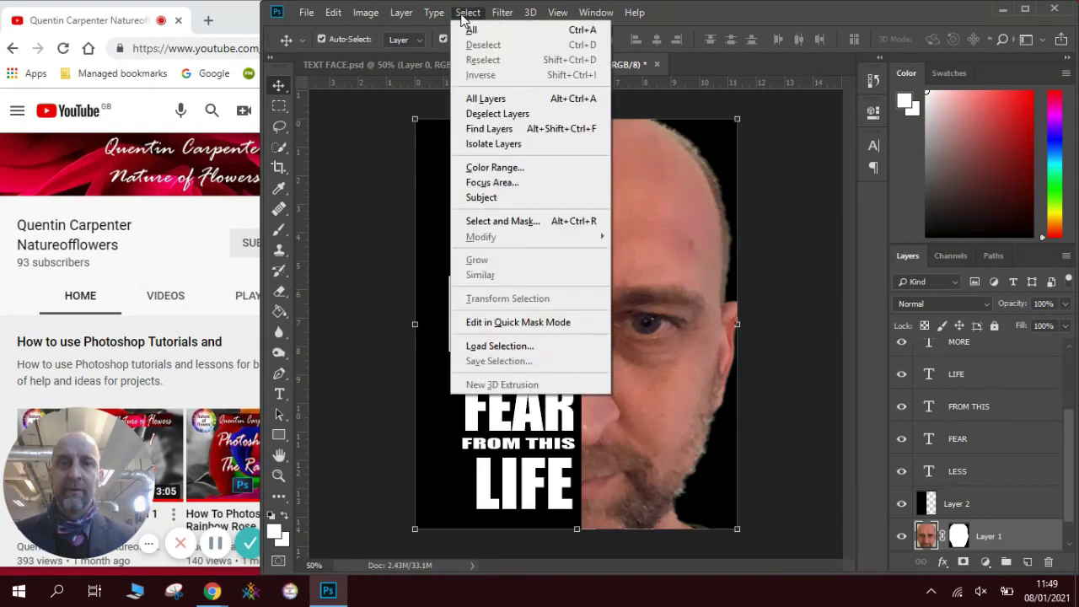
click(521, 167)
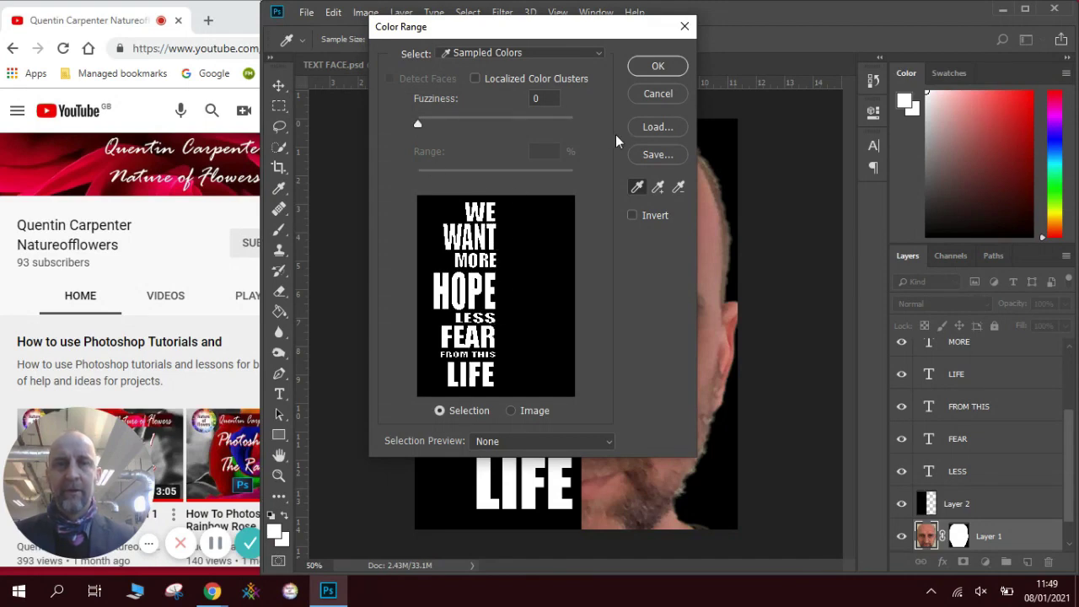
click(647, 66)
key(v)
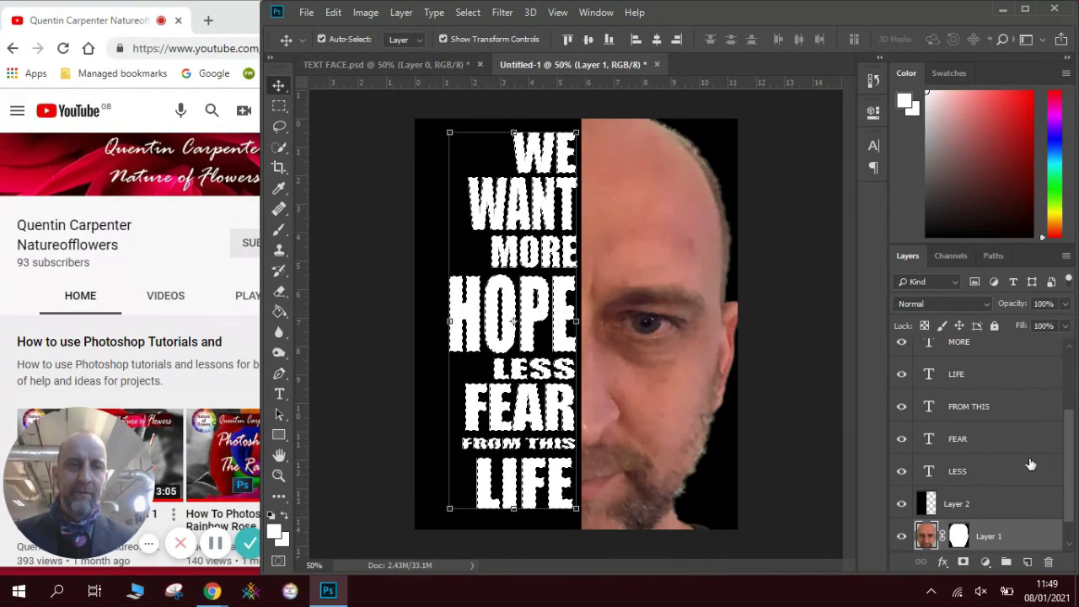
- Hide the eight white text layers: WANT, WE, HOPE, MORE, LIFE, FROM THIS, FEAR, LESS
drag(1073, 466, 1068, 377)
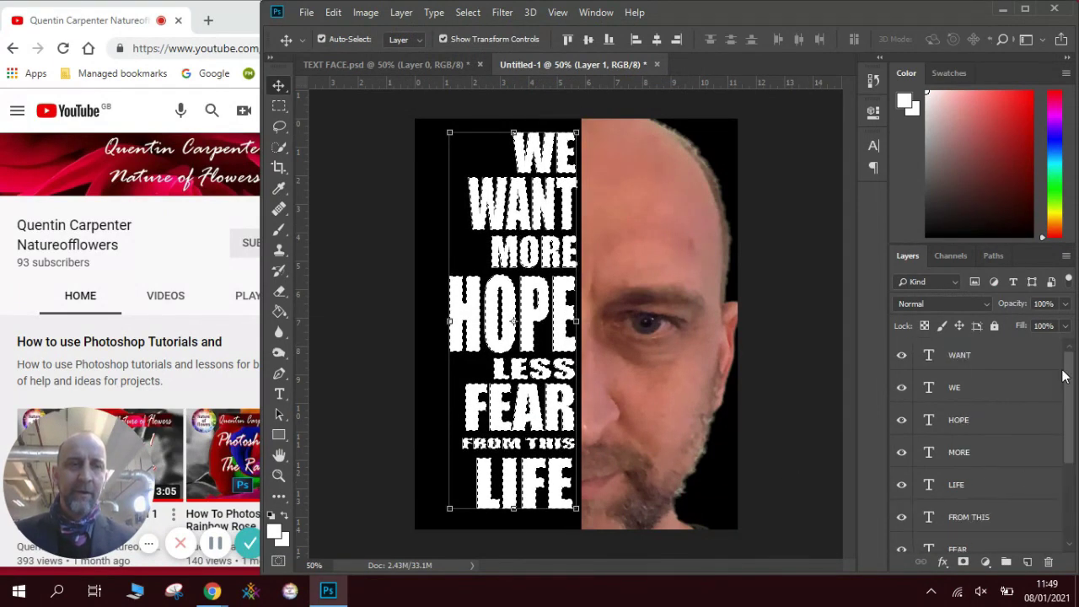
click(902, 355)
click(901, 387)
click(901, 420)
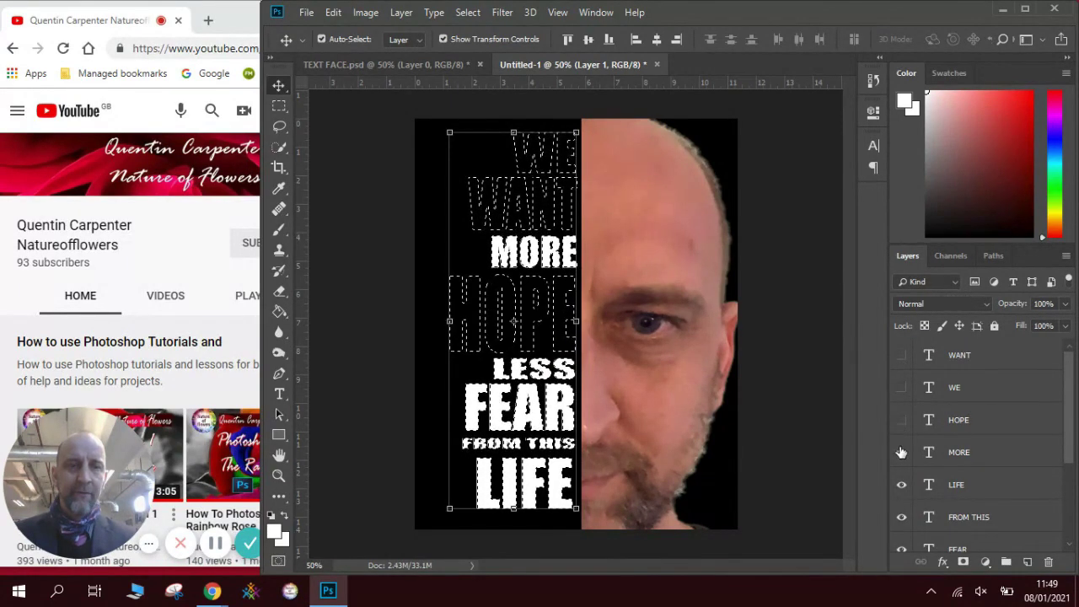
click(901, 452)
drag(1069, 430, 1071, 460)
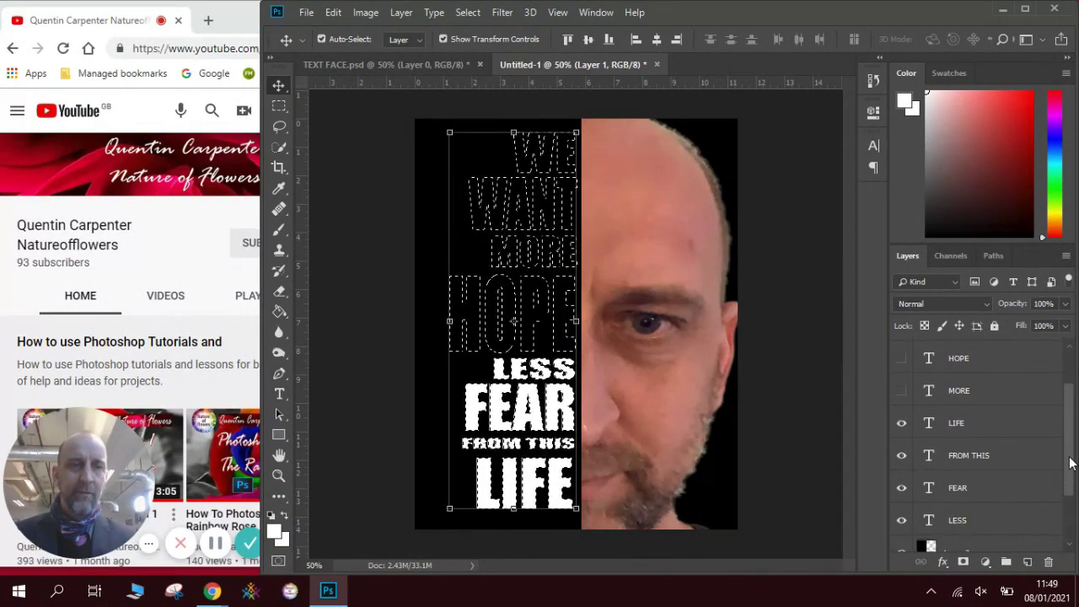
click(901, 422)
click(901, 455)
click(902, 487)
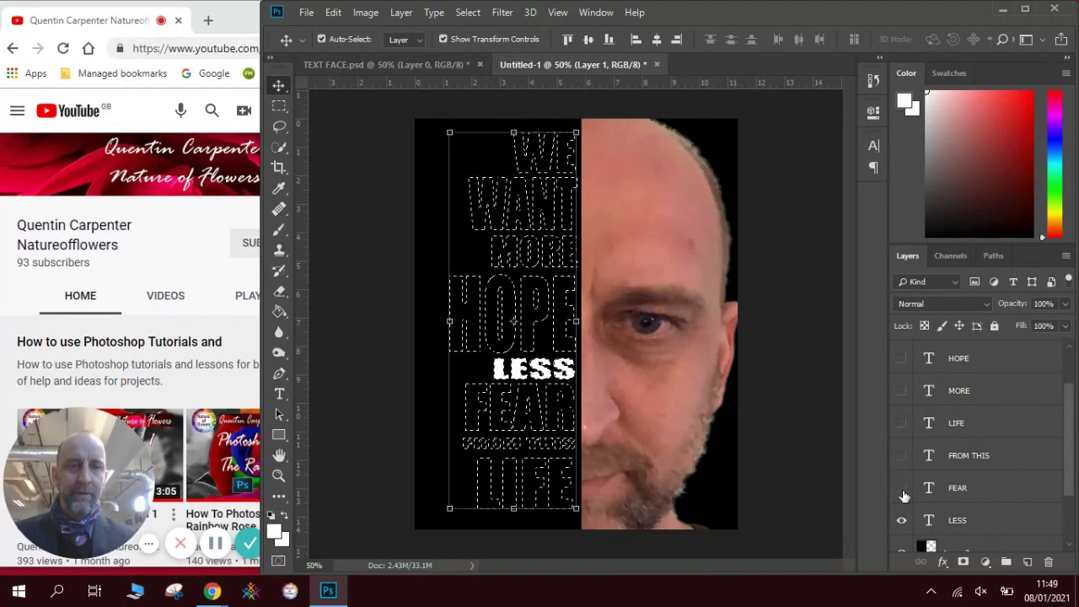
click(901, 520)
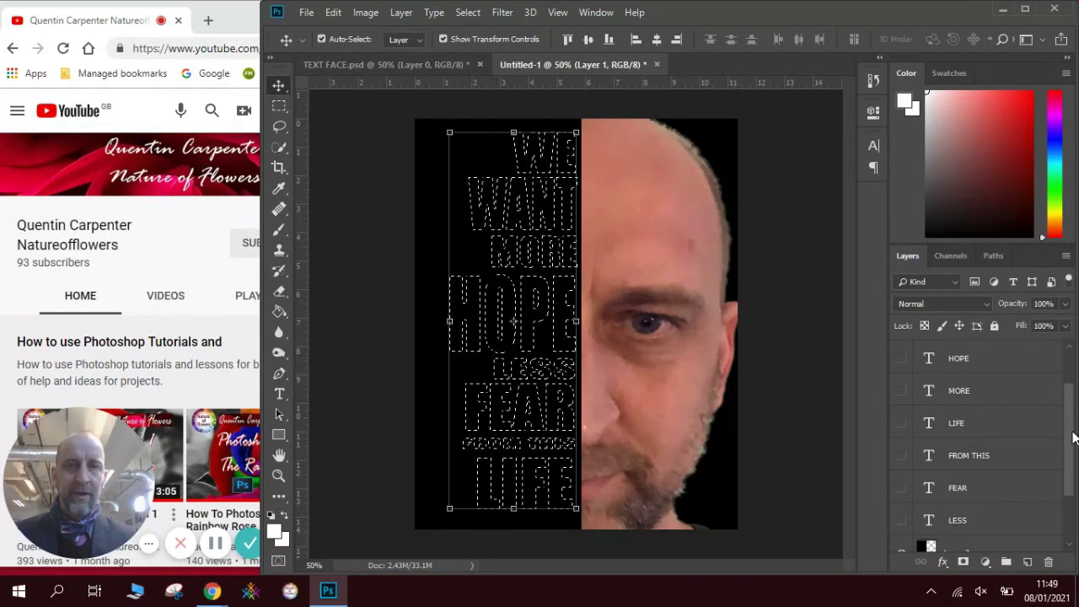
- Delete the letter selection from black Layer 2 to cut out the lettering, then deselect
drag(1073, 437, 1075, 480)
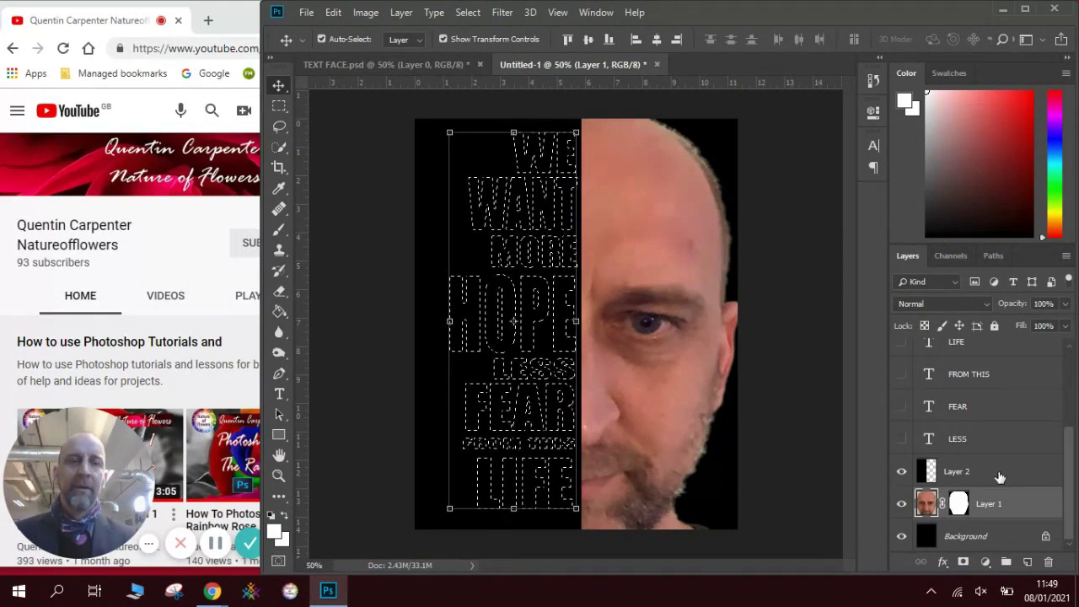
click(999, 477)
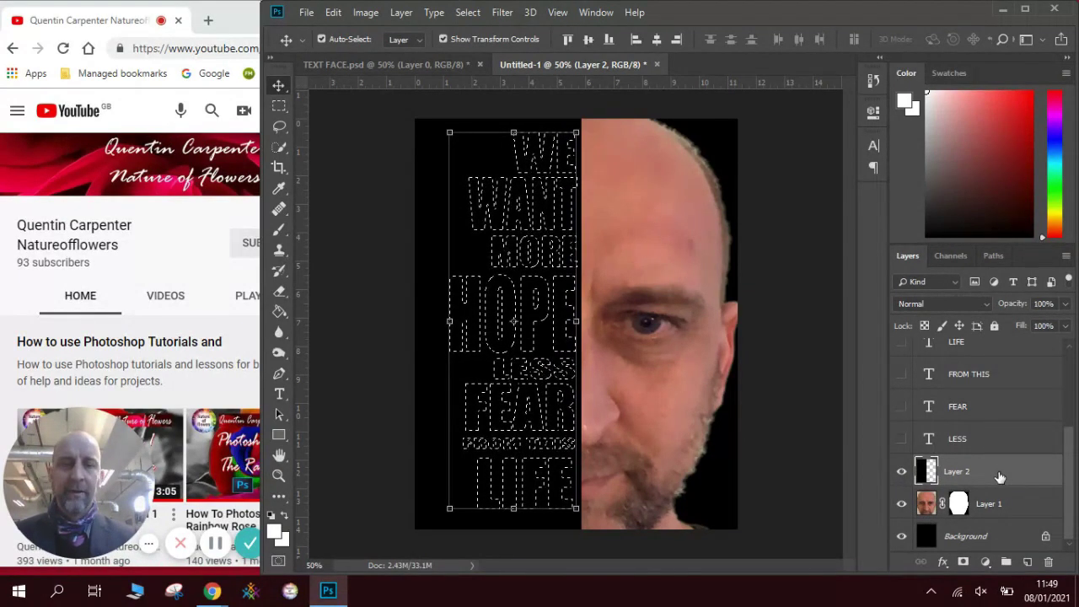
key(Delete)
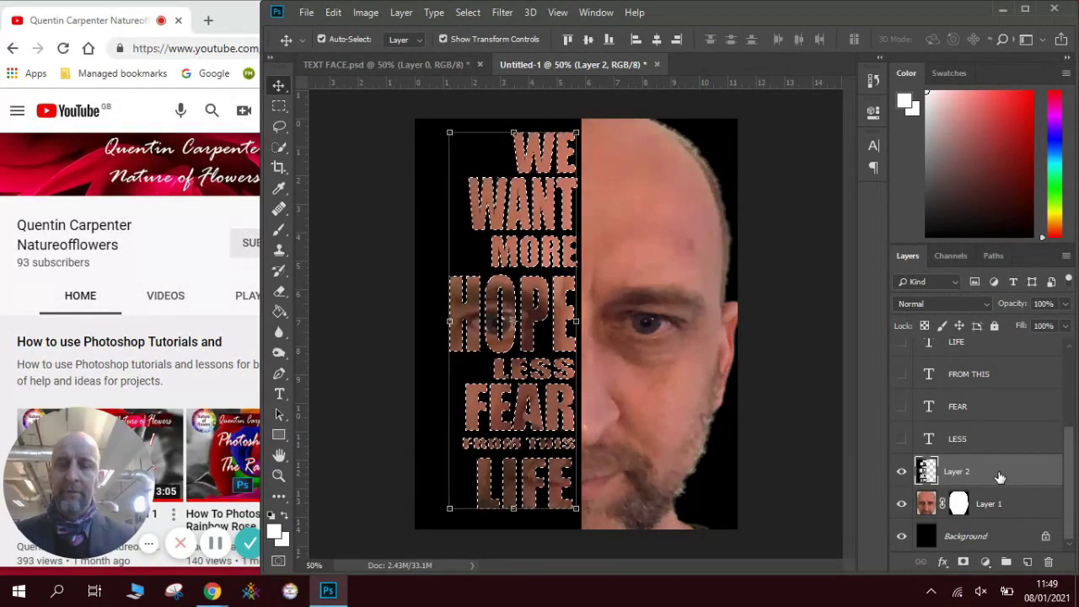
key(ctrl+d)
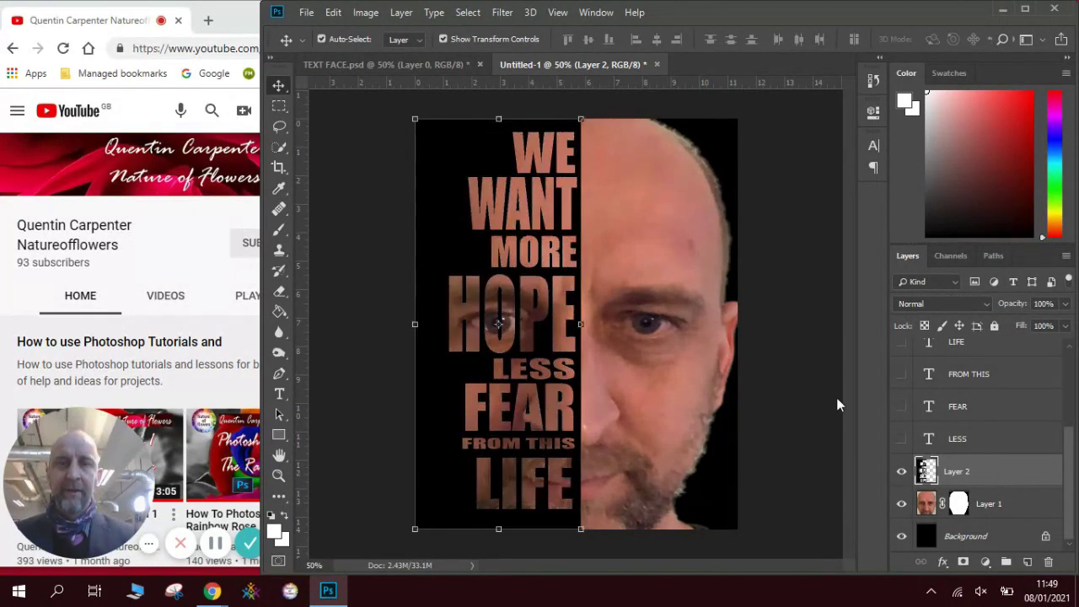
click(379, 186)
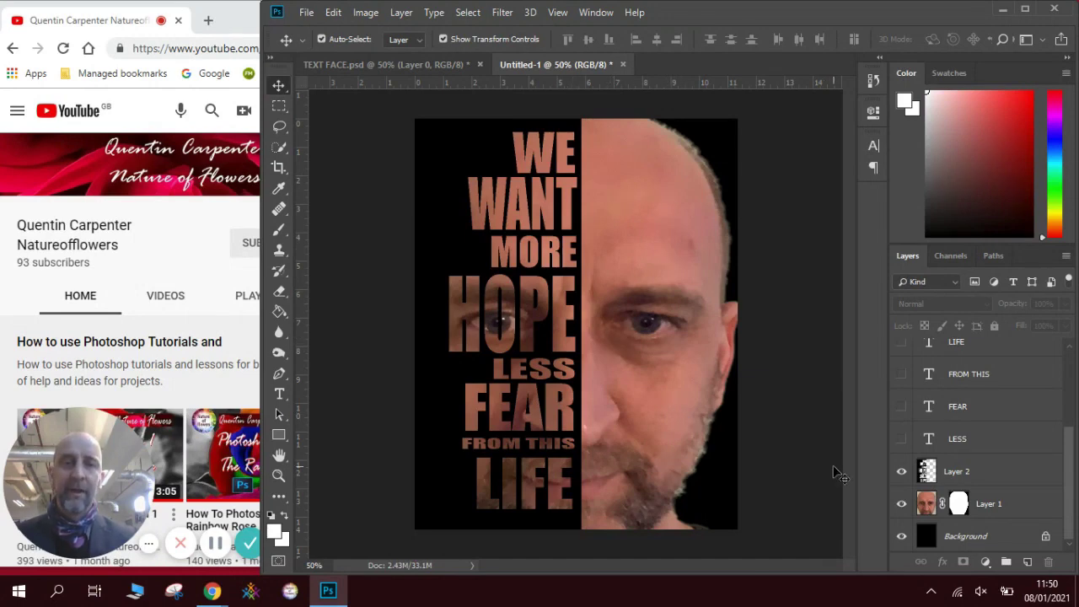
click(901, 375)
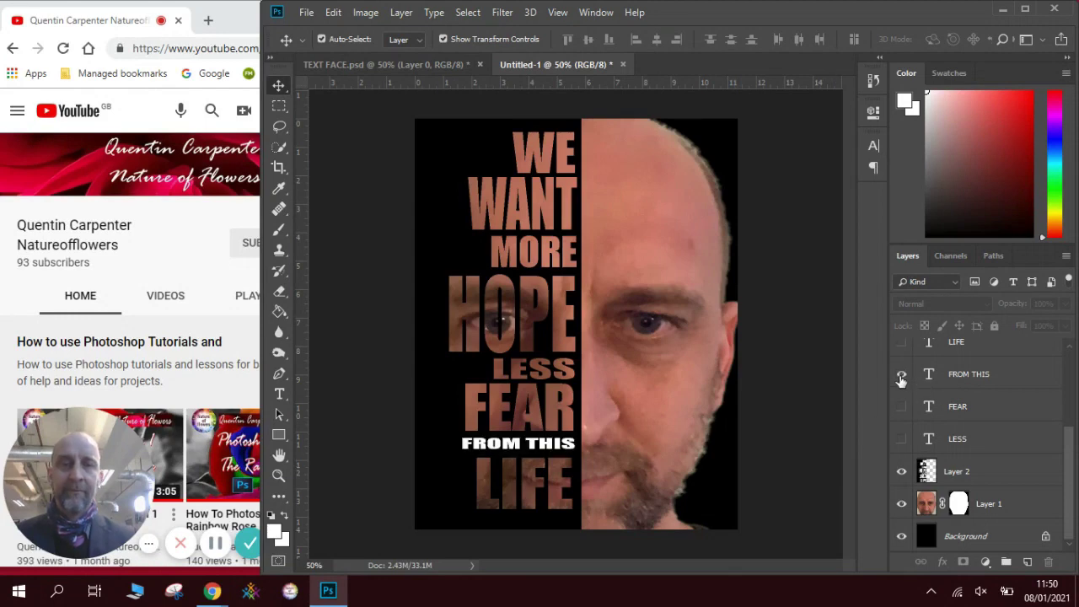
click(902, 376)
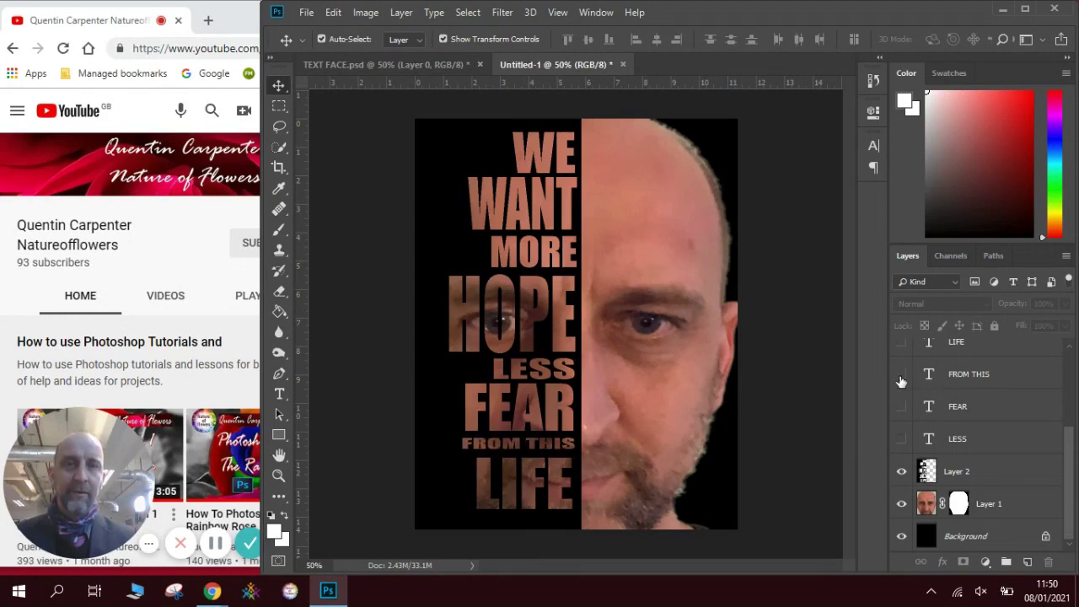
click(469, 13)
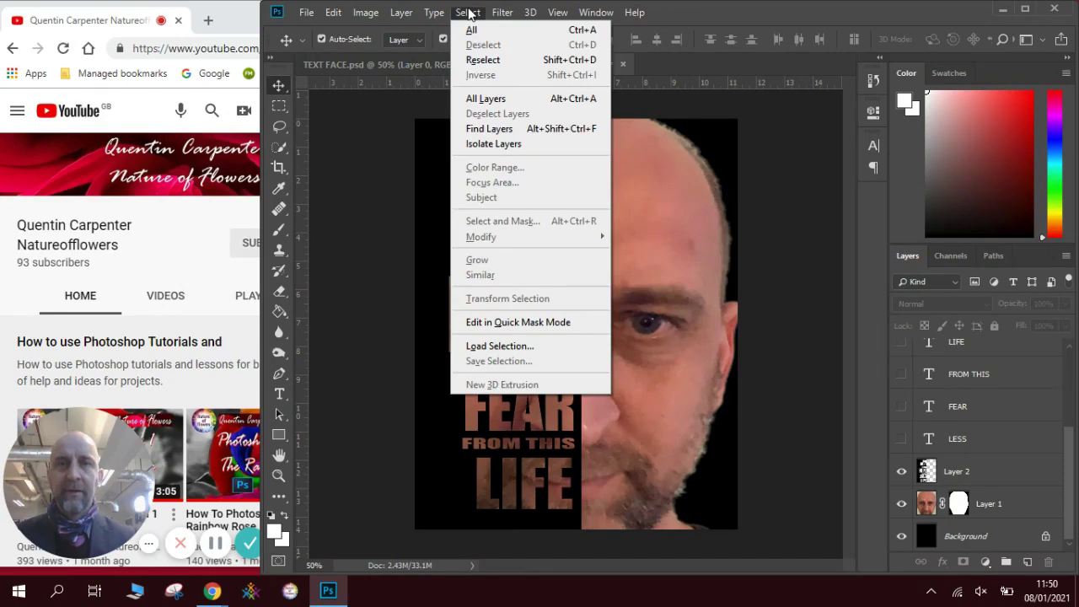
click(377, 187)
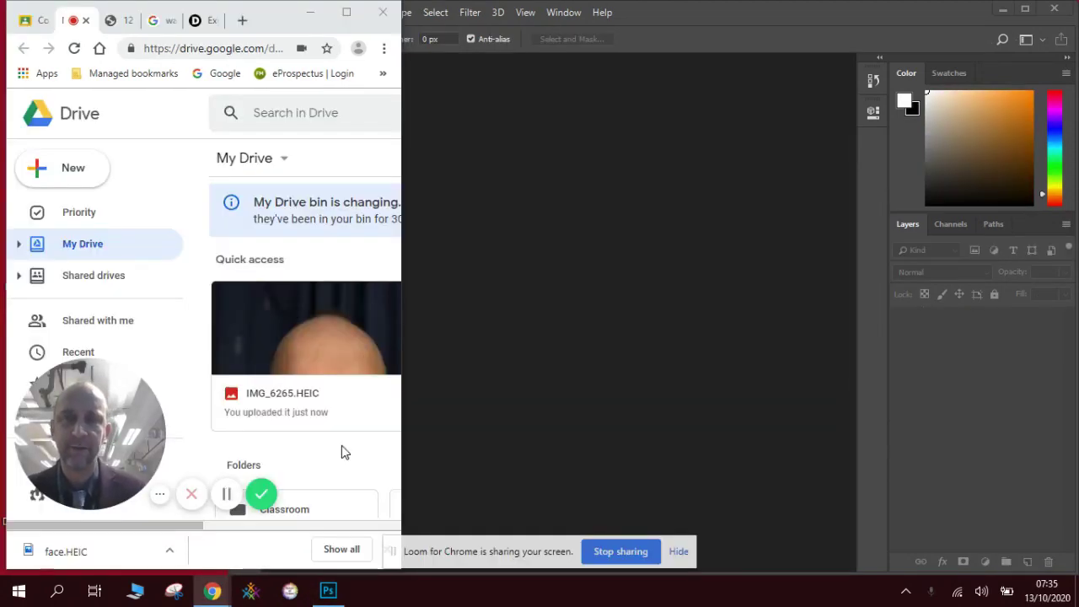
- Review the designobserver cat double-exposure article, then paste the cat photo into Photoshop as Layer 2
click(205, 20)
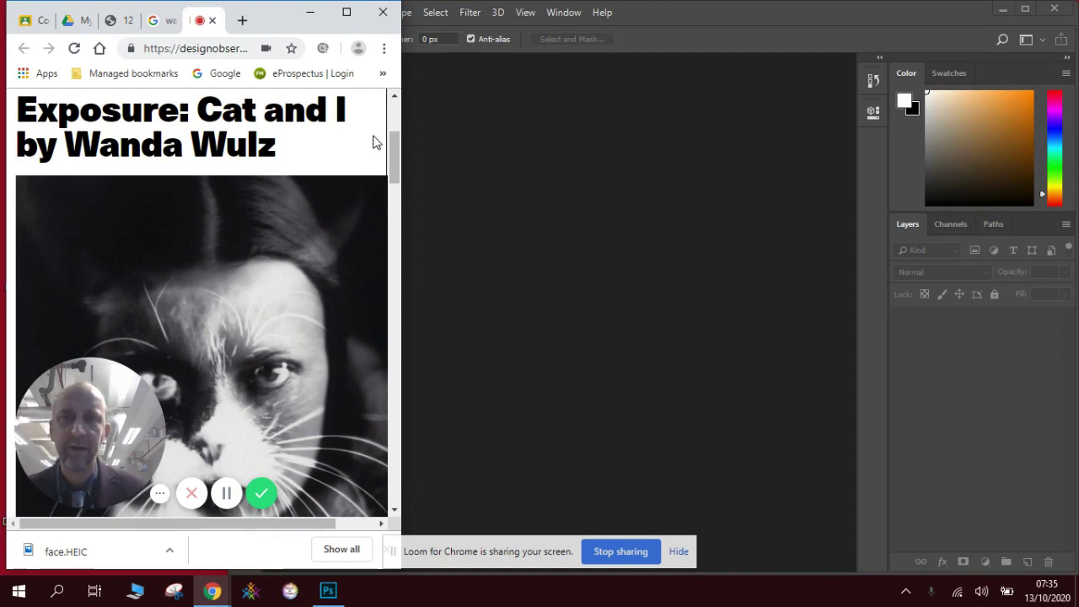
drag(391, 146, 392, 161)
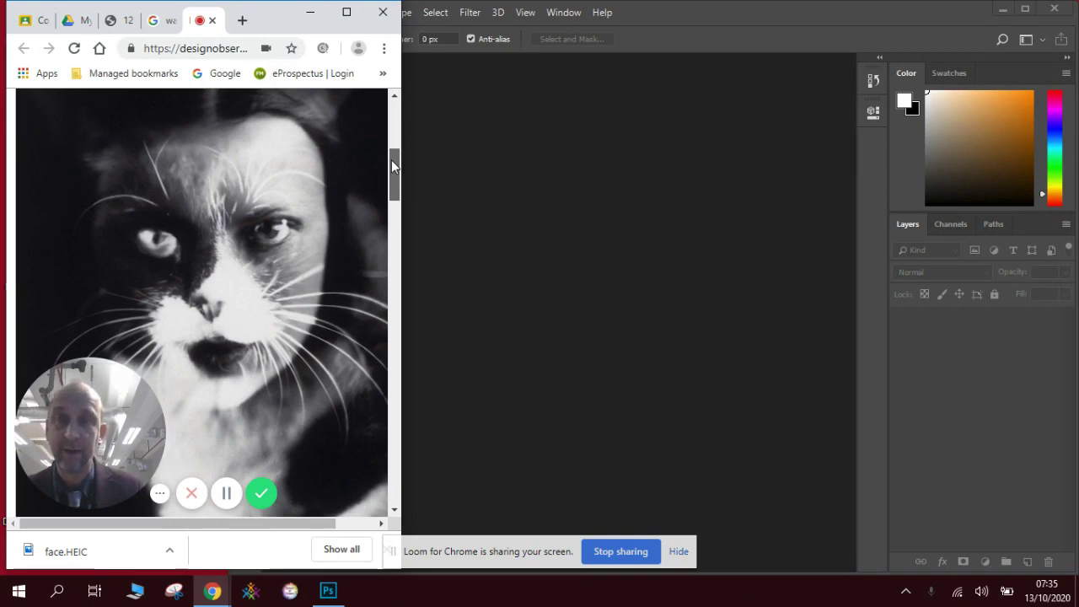
drag(391, 159, 390, 133)
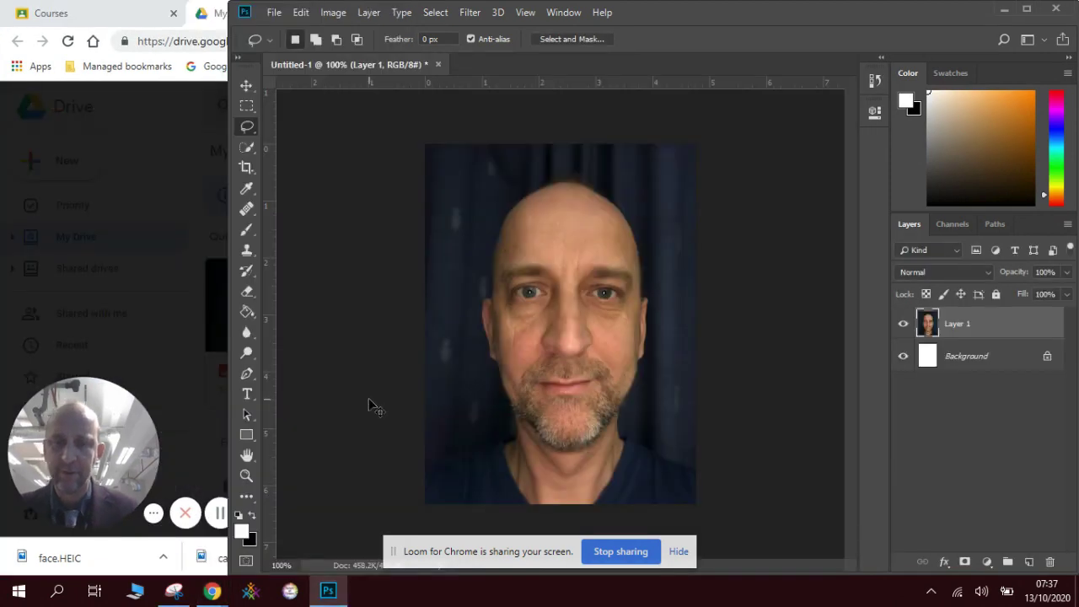
key(ctrl+v)
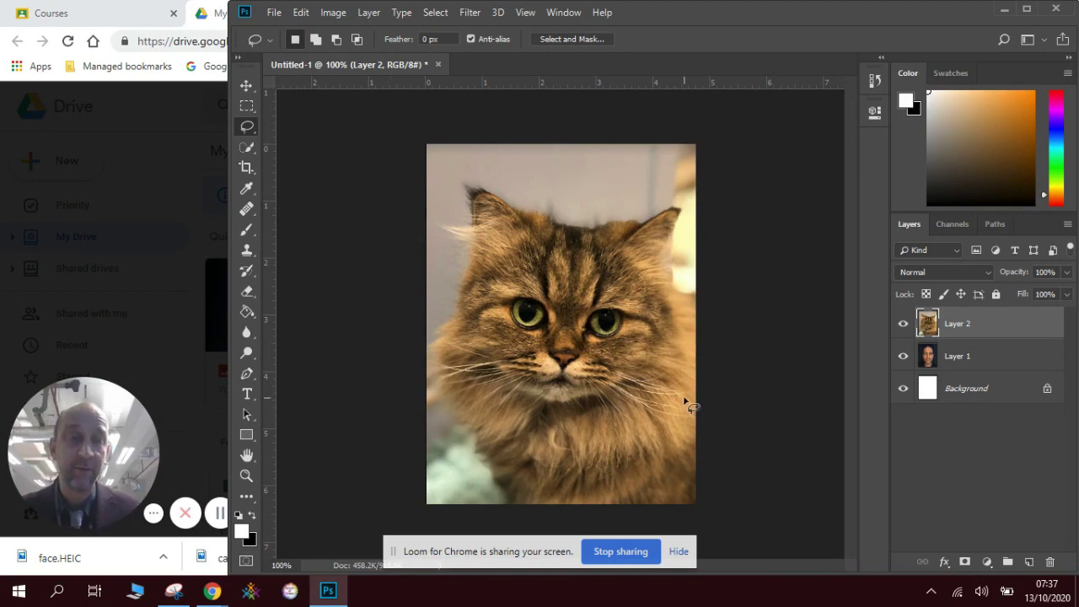
- Check the face beneath, then lower the cat photo Layer 2 to 48% opacity
click(903, 325)
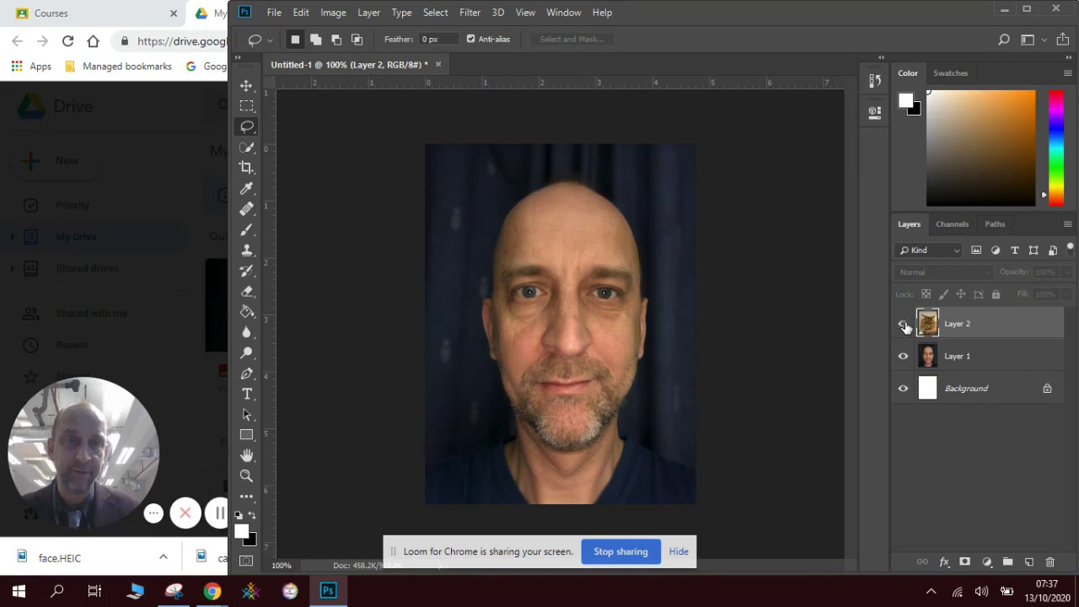
click(903, 325)
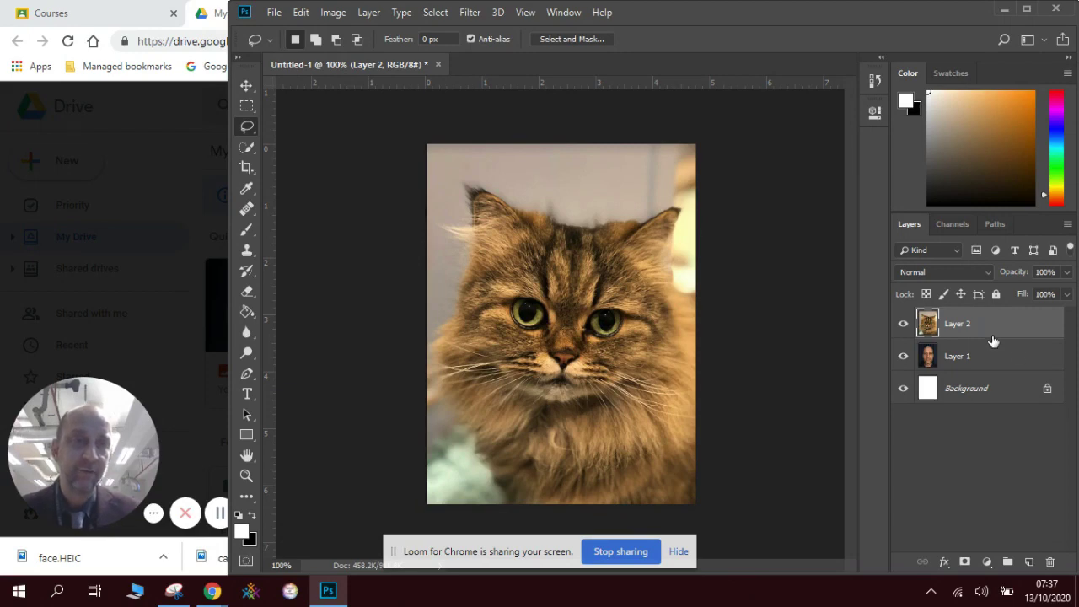
click(1069, 274)
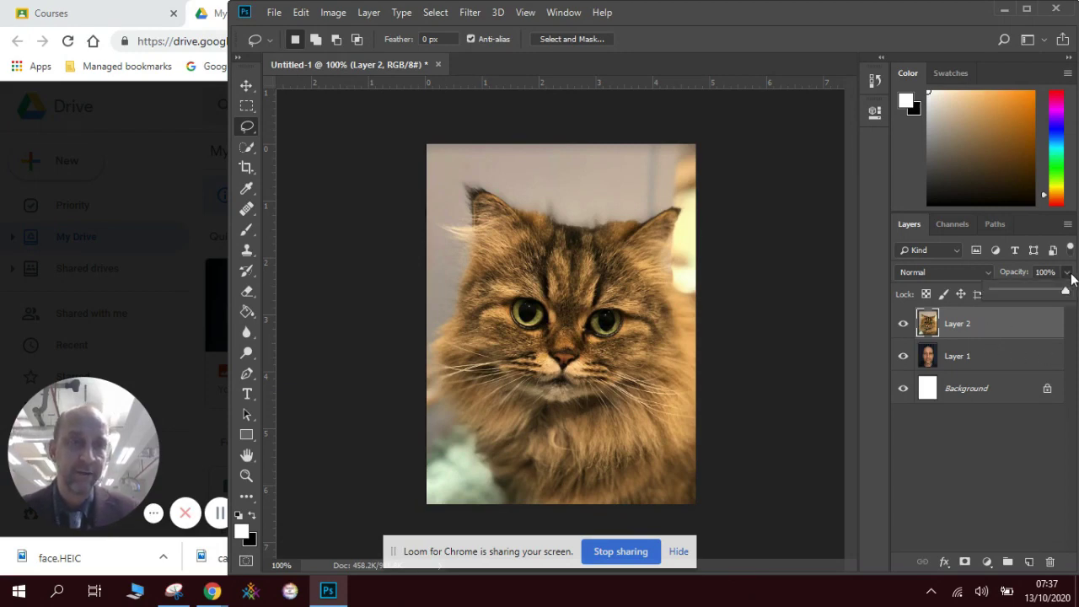
drag(1061, 292, 1028, 293)
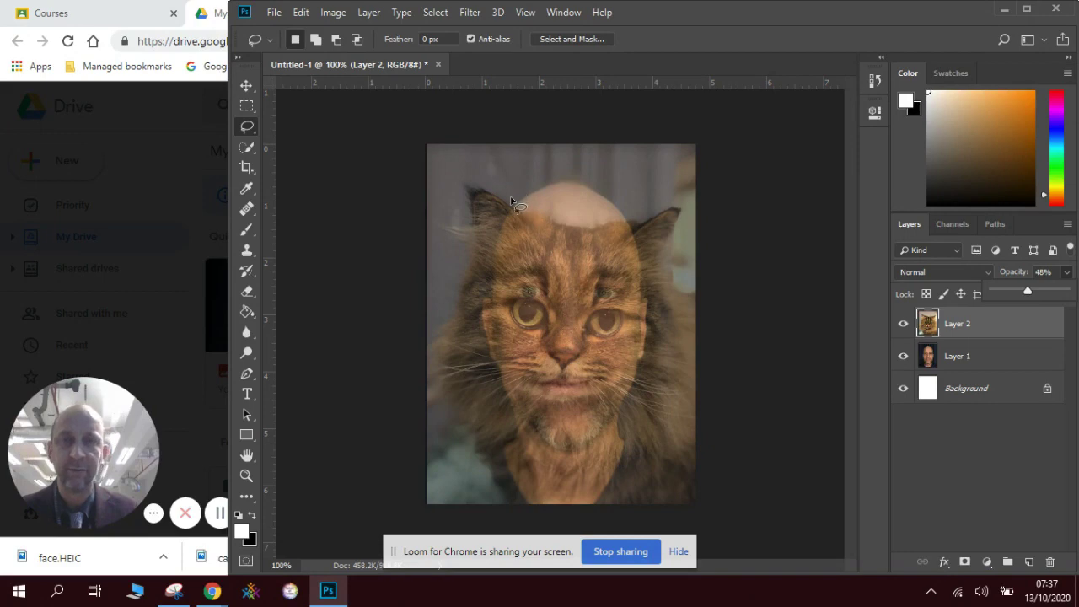
click(246, 86)
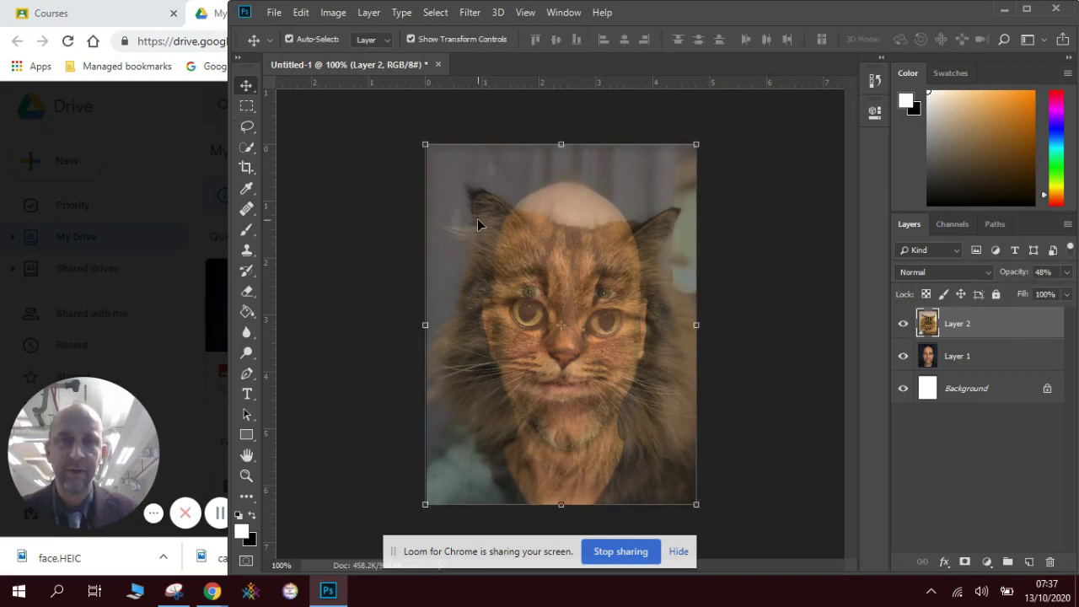
- Rotate, scale and reposition the cat layer over the face with Free Transform
mouse_move(477, 218)
mouse_down()
mouse_move(477, 240)
mouse_move(479, 200)
mouse_up()
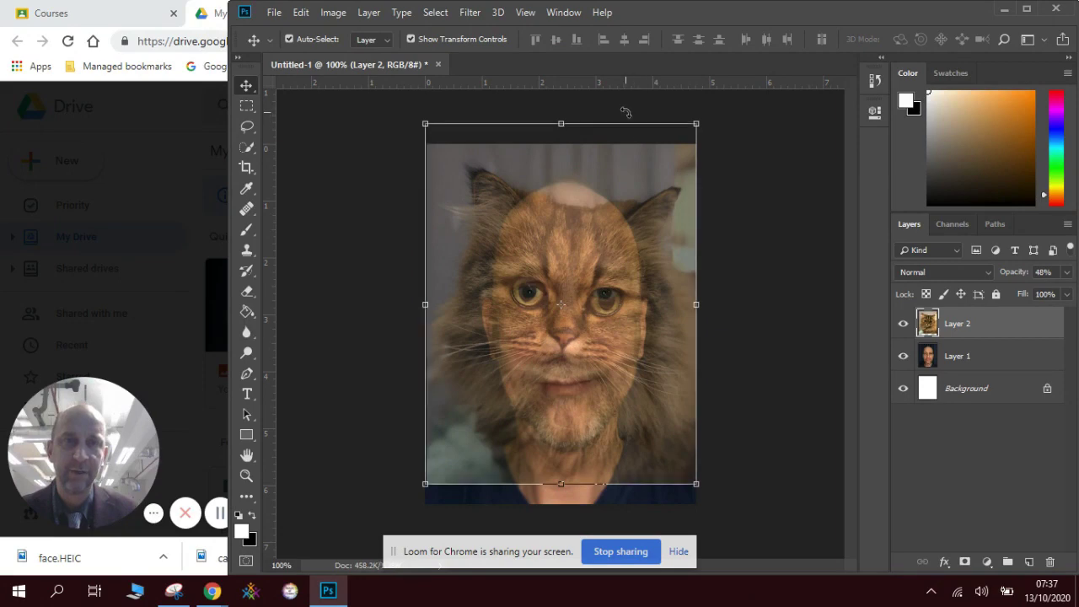
drag(624, 109, 610, 111)
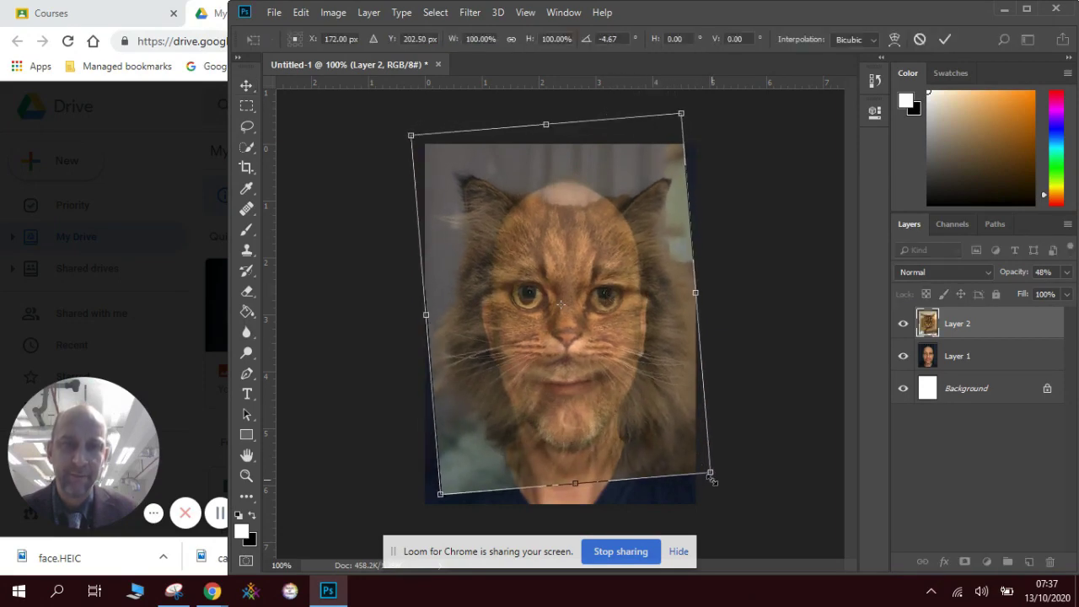
drag(712, 479, 709, 479)
drag(648, 391, 652, 377)
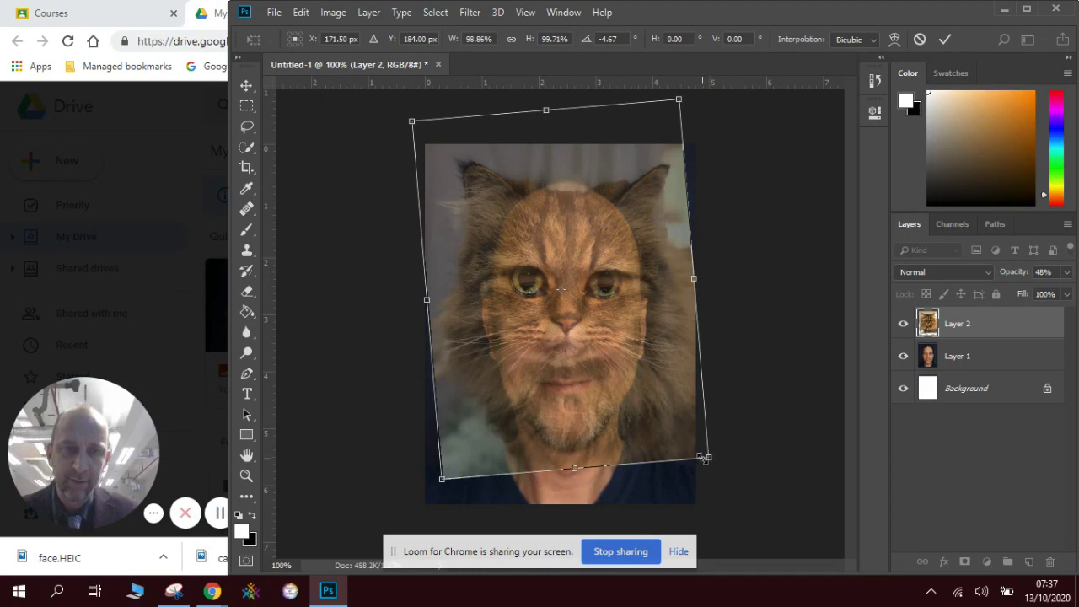
drag(706, 459, 727, 503)
drag(642, 426, 634, 424)
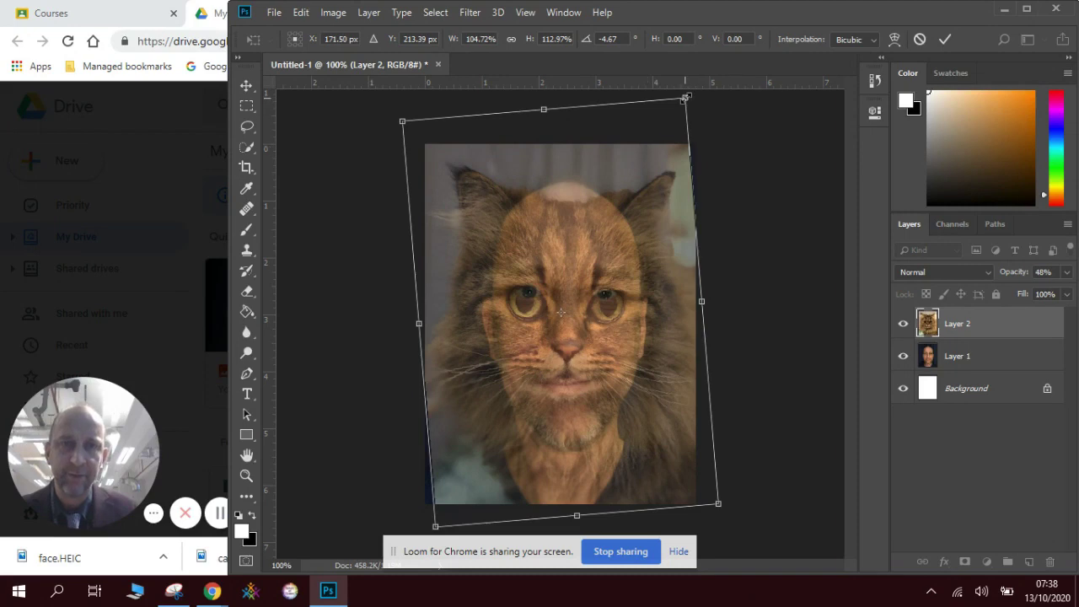
drag(684, 98, 696, 77)
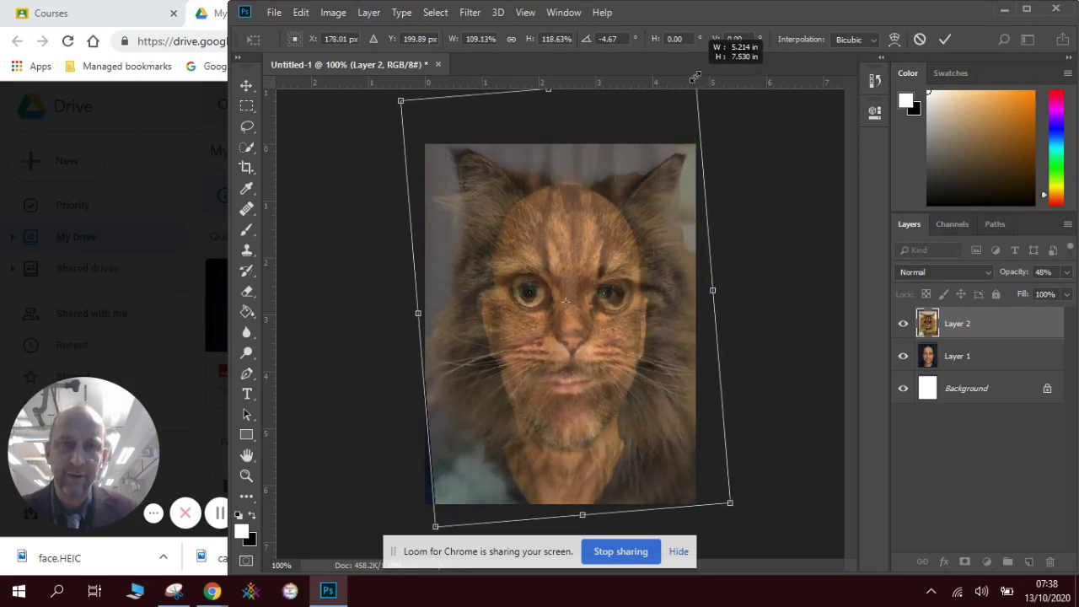
mouse_move(637, 234)
mouse_down()
mouse_move(649, 242)
mouse_move(634, 231)
mouse_up()
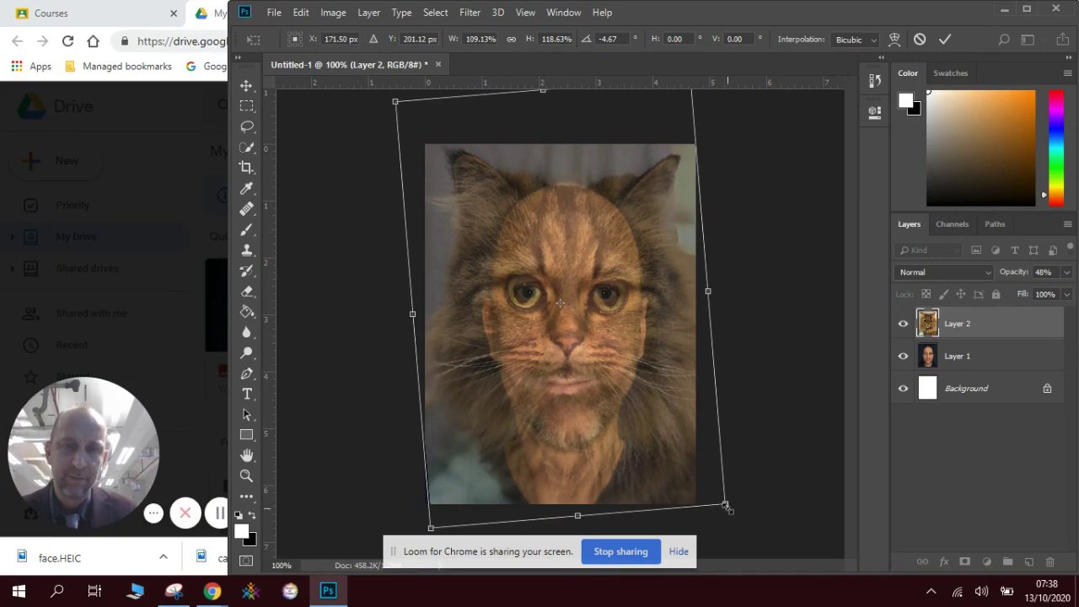
- Fine-tune the cat layer's size and width, committing at about 107% by 123%, -4.67°
drag(726, 505, 731, 512)
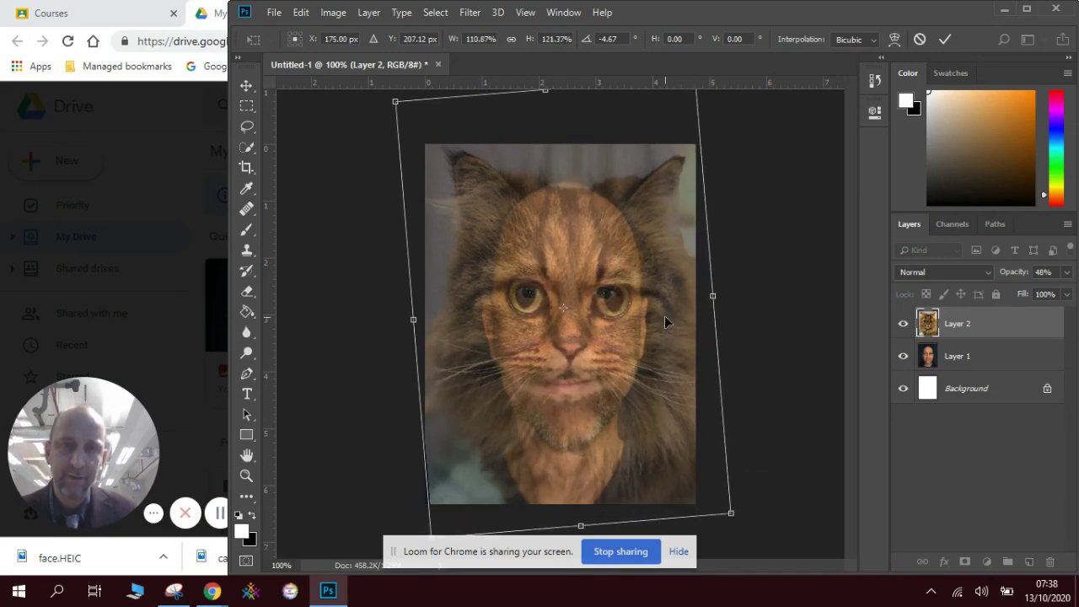
drag(665, 316, 663, 311)
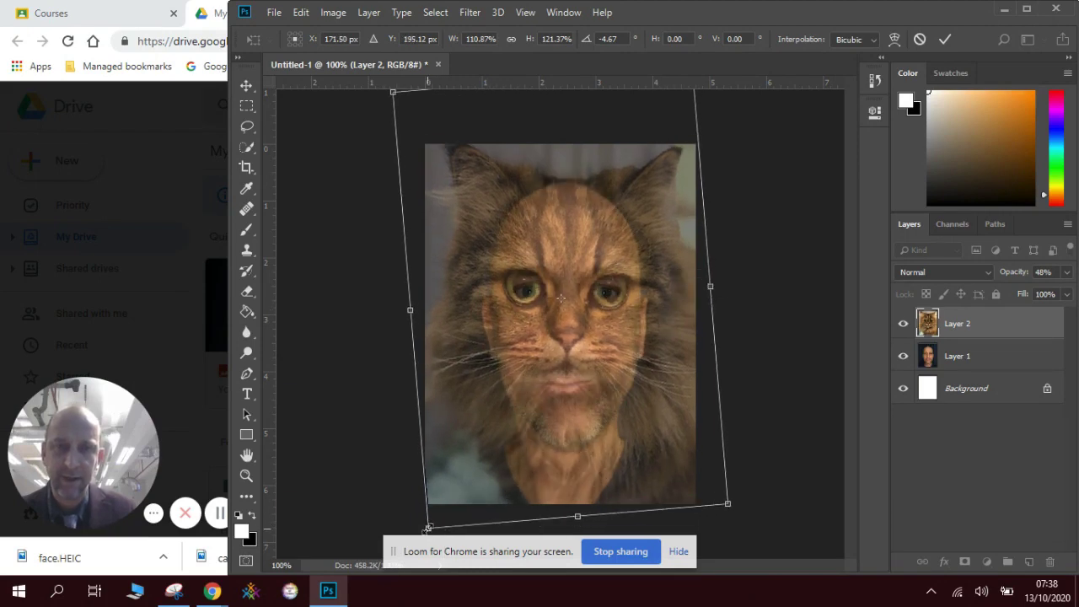
drag(427, 529, 426, 536)
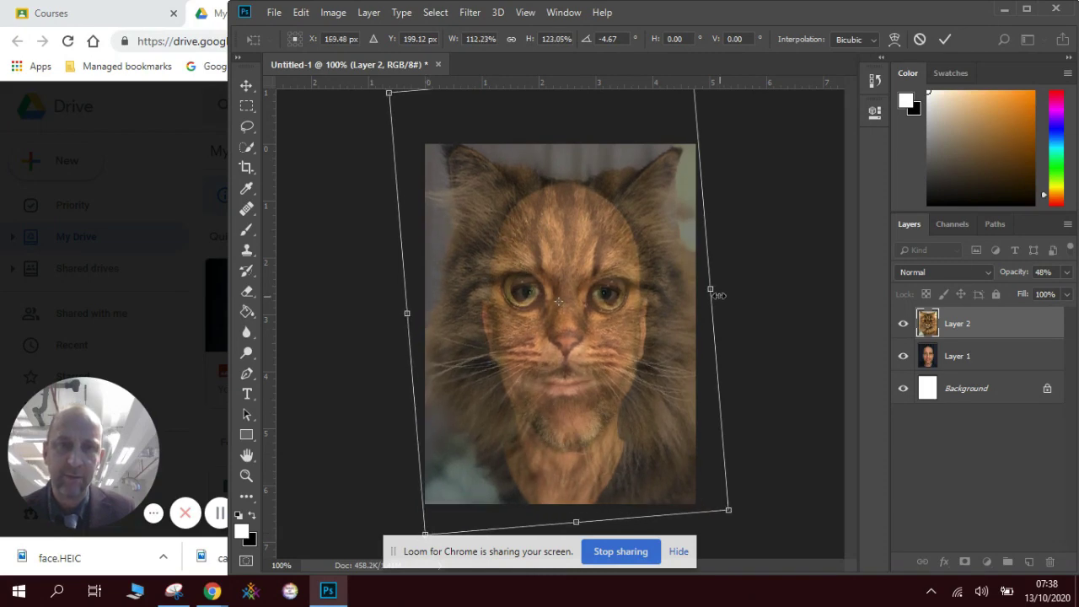
drag(712, 290, 705, 290)
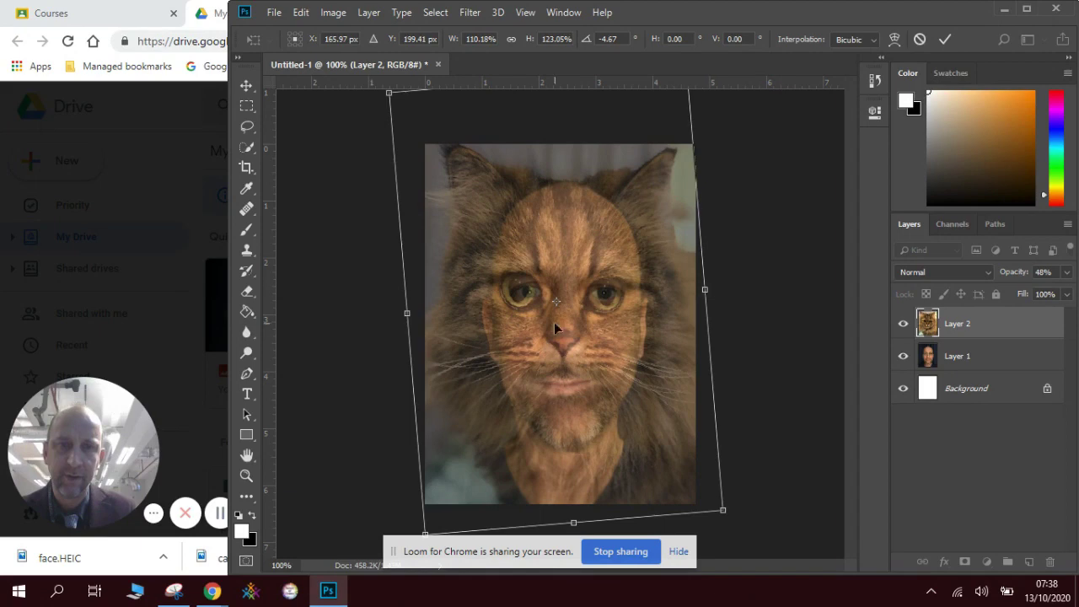
drag(407, 313, 418, 312)
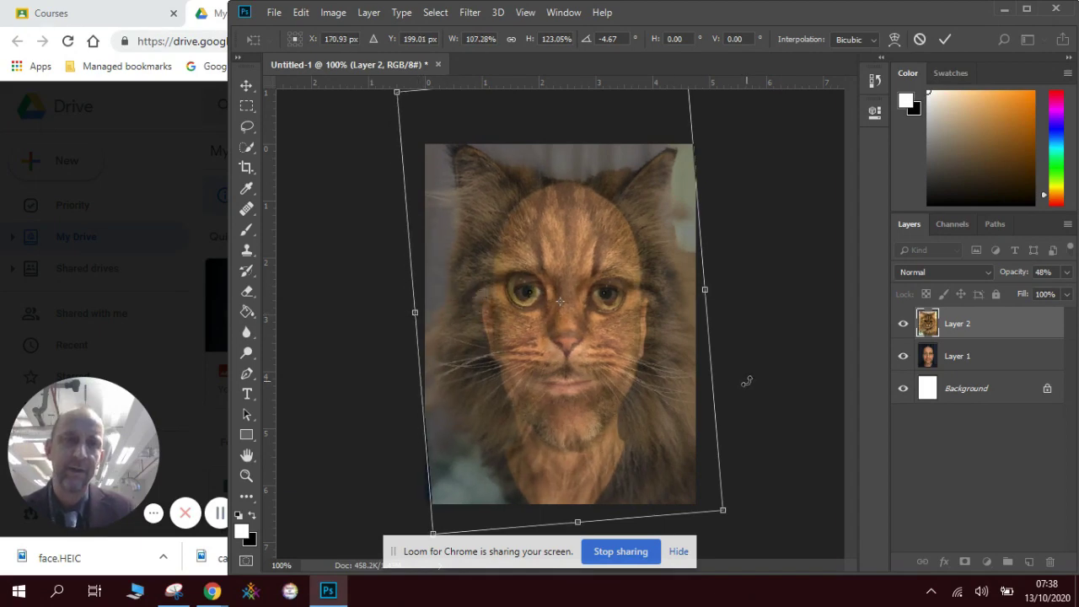
key(Return)
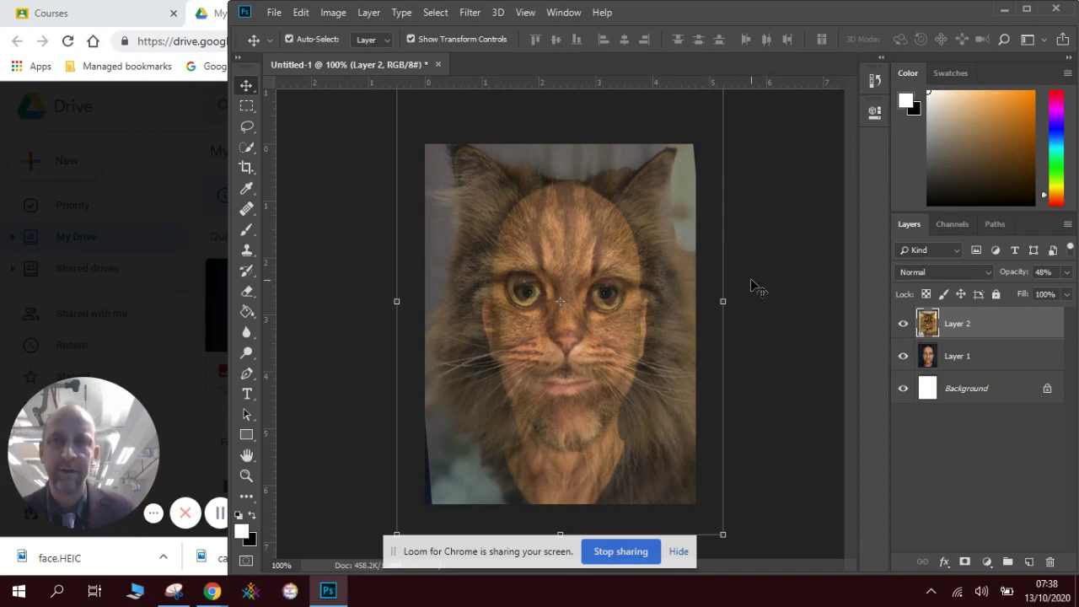
- Erase the right side of the cat layer with a 187 px Soft Round eraser
click(248, 293)
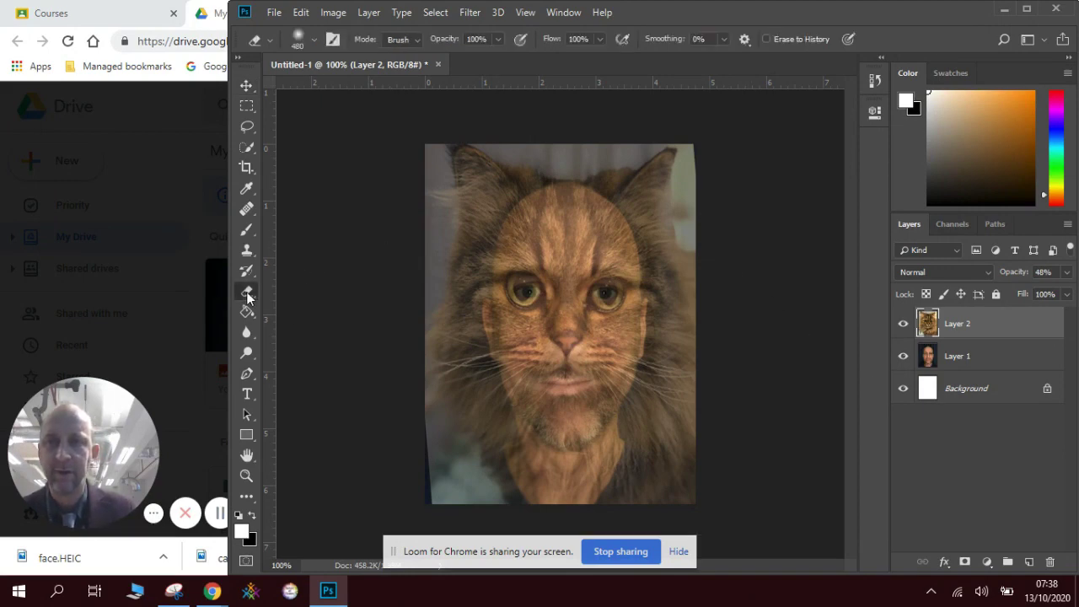
click(315, 40)
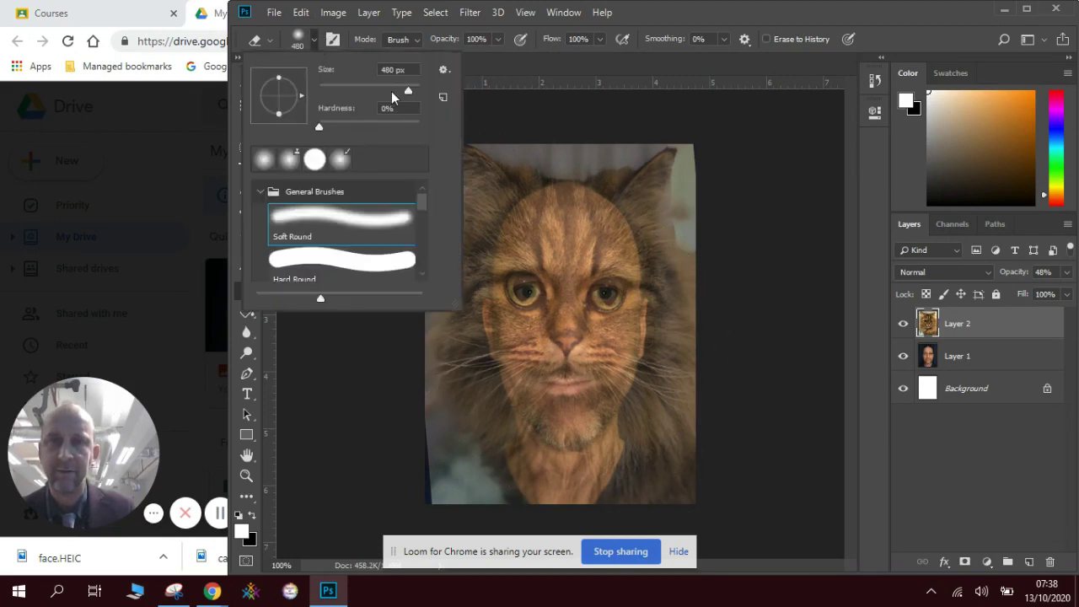
drag(395, 87, 390, 87)
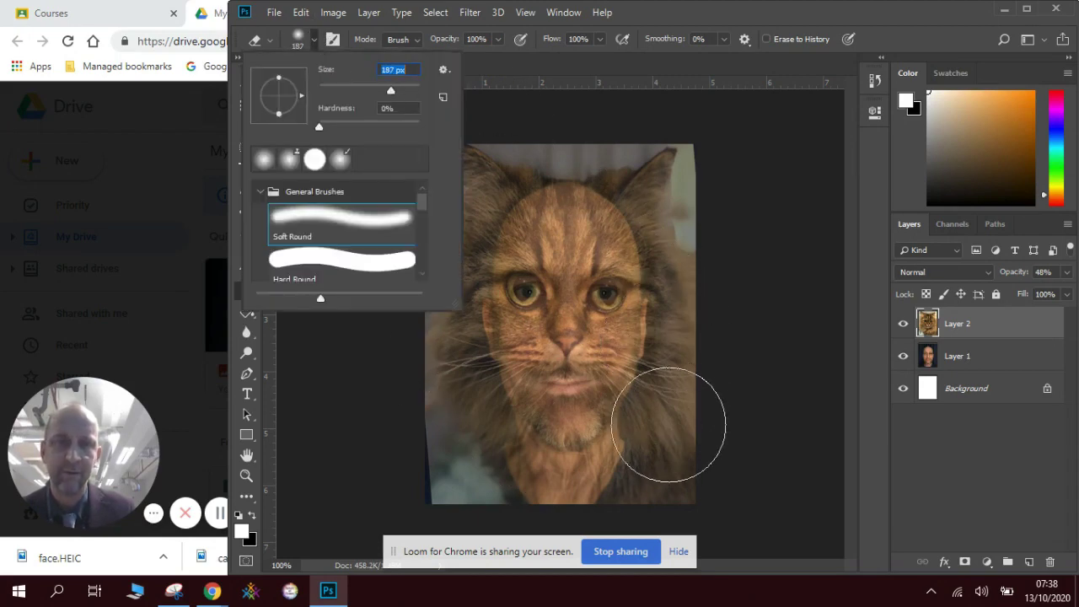
mouse_move(699, 301)
mouse_down()
mouse_move(677, 281)
mouse_move(669, 316)
mouse_move(664, 299)
mouse_move(645, 303)
mouse_move(645, 313)
mouse_move(638, 302)
mouse_move(677, 399)
mouse_move(674, 386)
mouse_move(669, 405)
mouse_move(674, 385)
mouse_move(650, 450)
mouse_move(676, 386)
mouse_move(679, 173)
mouse_move(650, 163)
mouse_move(665, 168)
mouse_move(694, 274)
mouse_move(679, 408)
mouse_up()
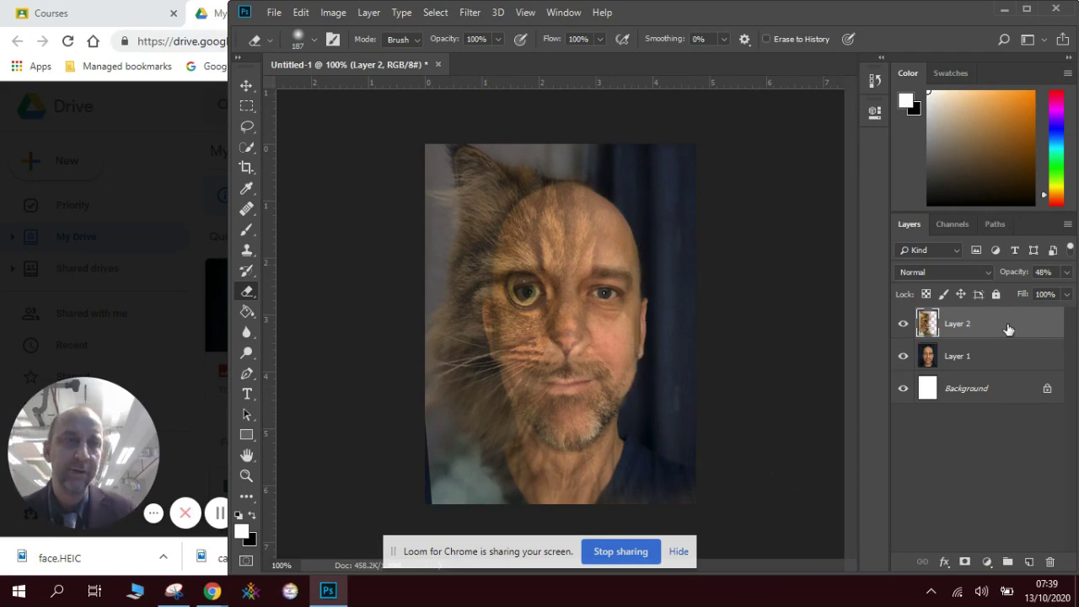
- Raise the cat layer's opacity to 84%
click(1067, 273)
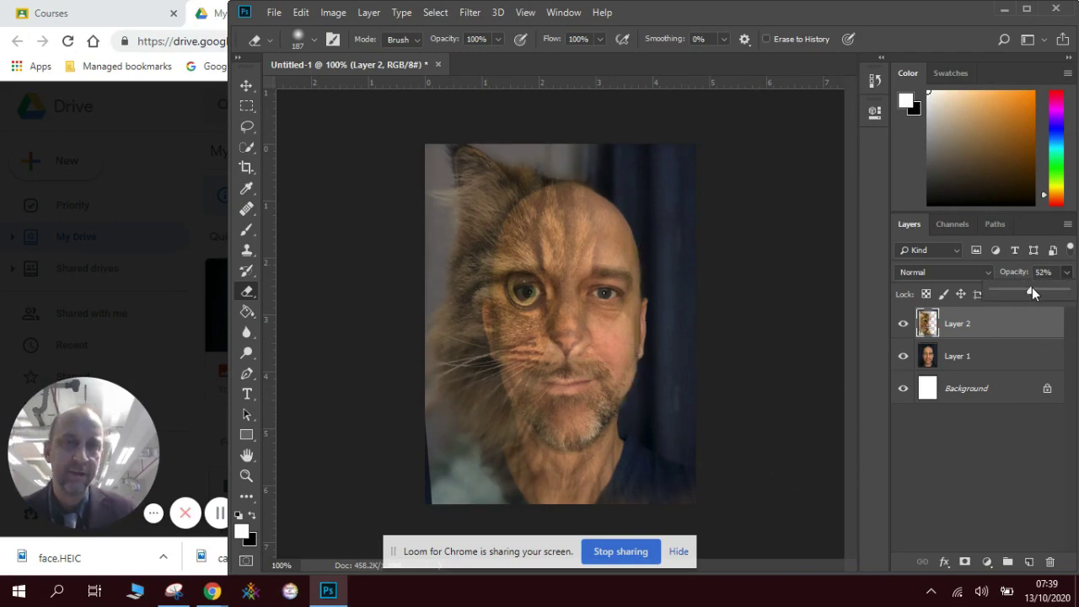
click(1054, 292)
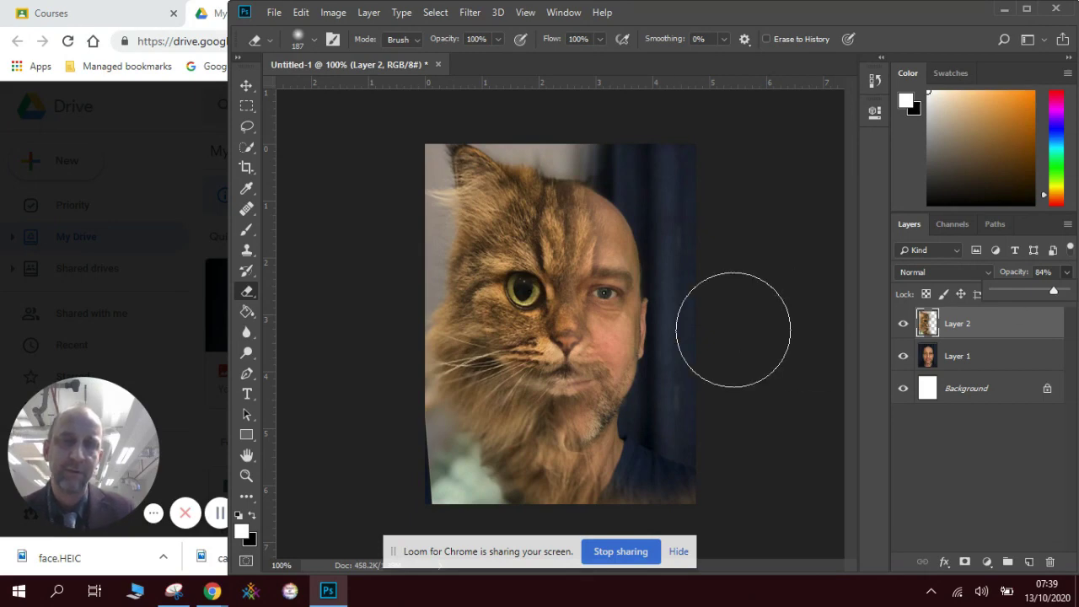
click(247, 87)
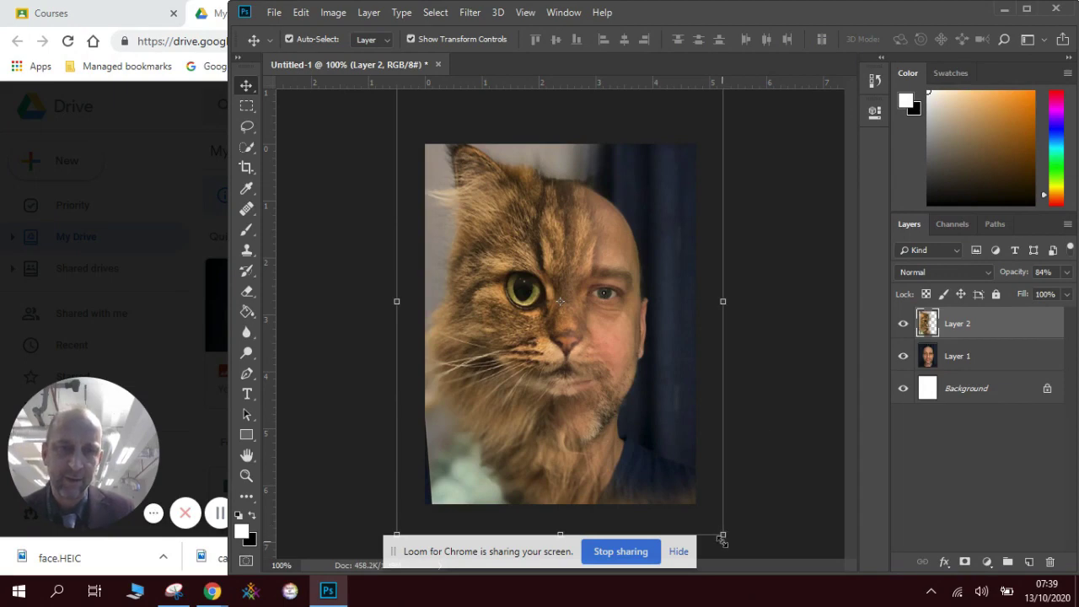
- Stretch the cat layer slightly taller, shorten face Layer 1, then reselect Layer 2
drag(721, 533, 722, 552)
key(Return)
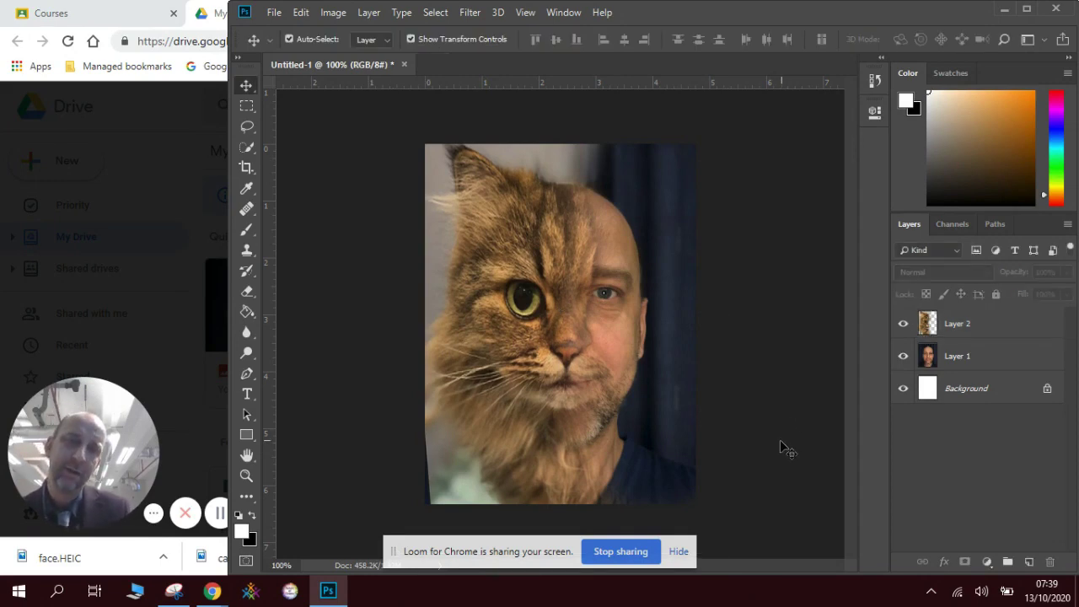
click(962, 355)
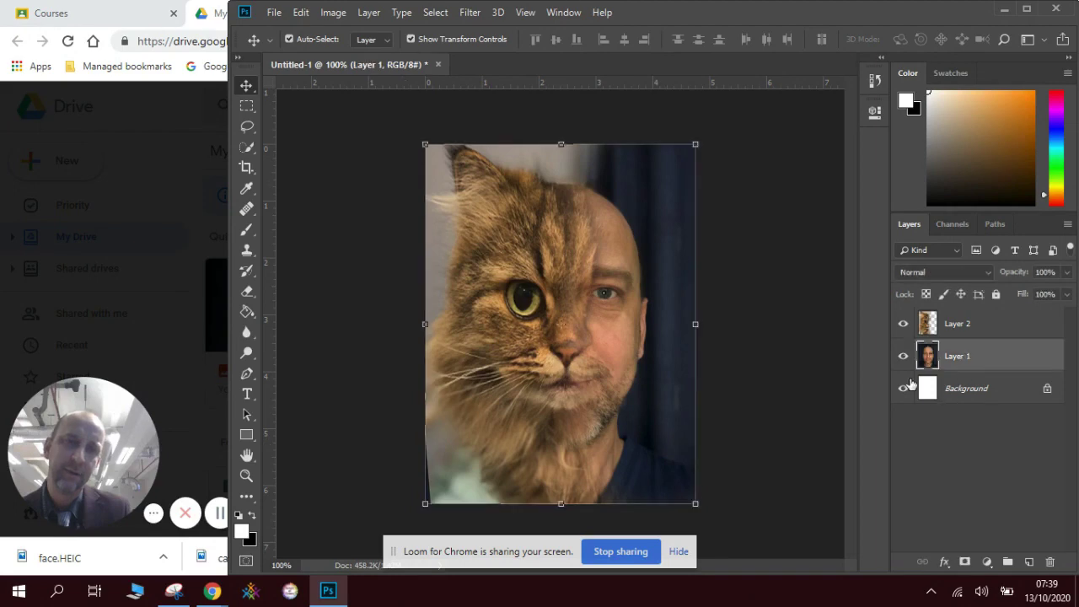
mouse_move(693, 504)
mouse_down()
mouse_move(689, 472)
mouse_move(691, 504)
mouse_up()
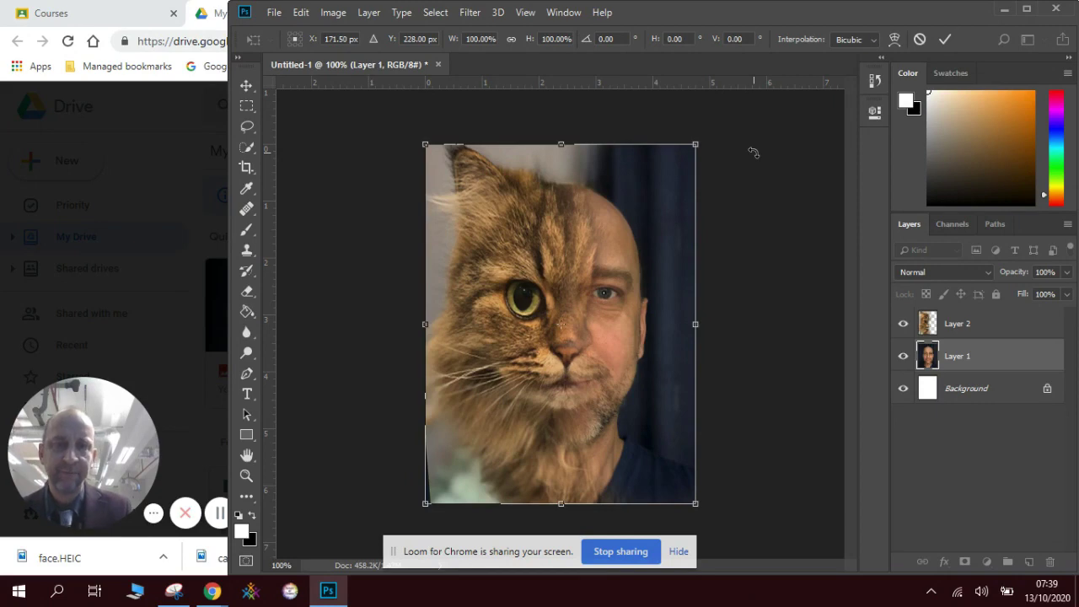
key(Return)
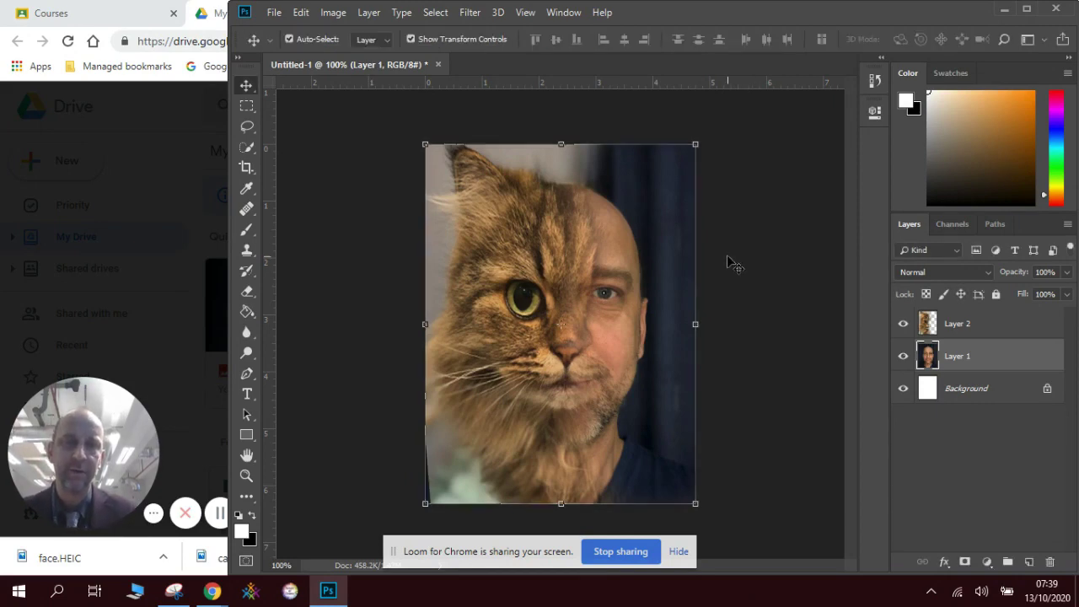
click(962, 326)
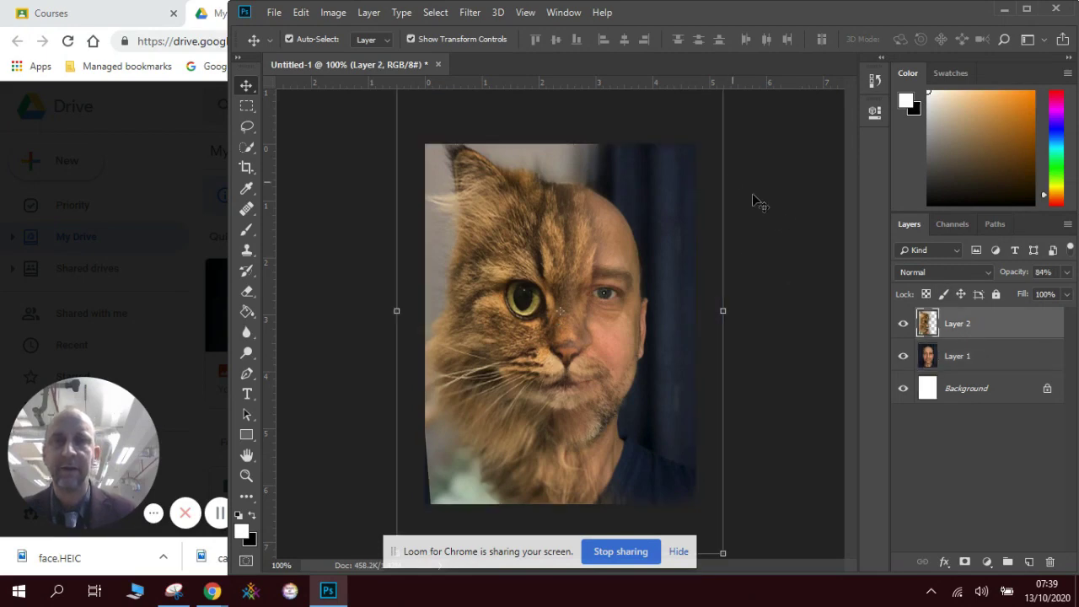
- Apply a default Black & White adjustment to the cat layer
click(340, 15)
mouse_move(346, 54)
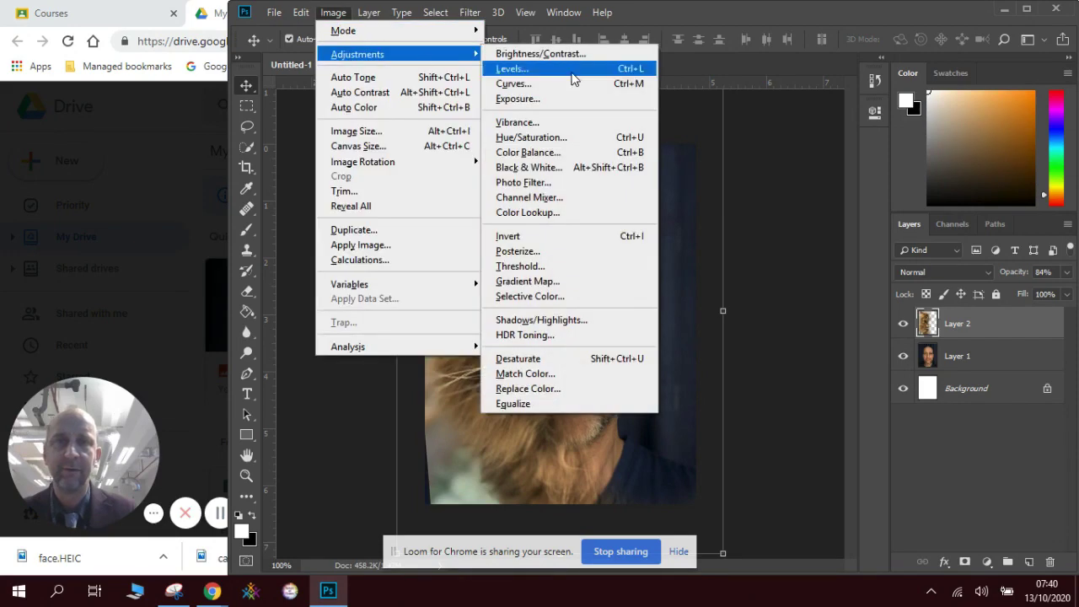
click(565, 167)
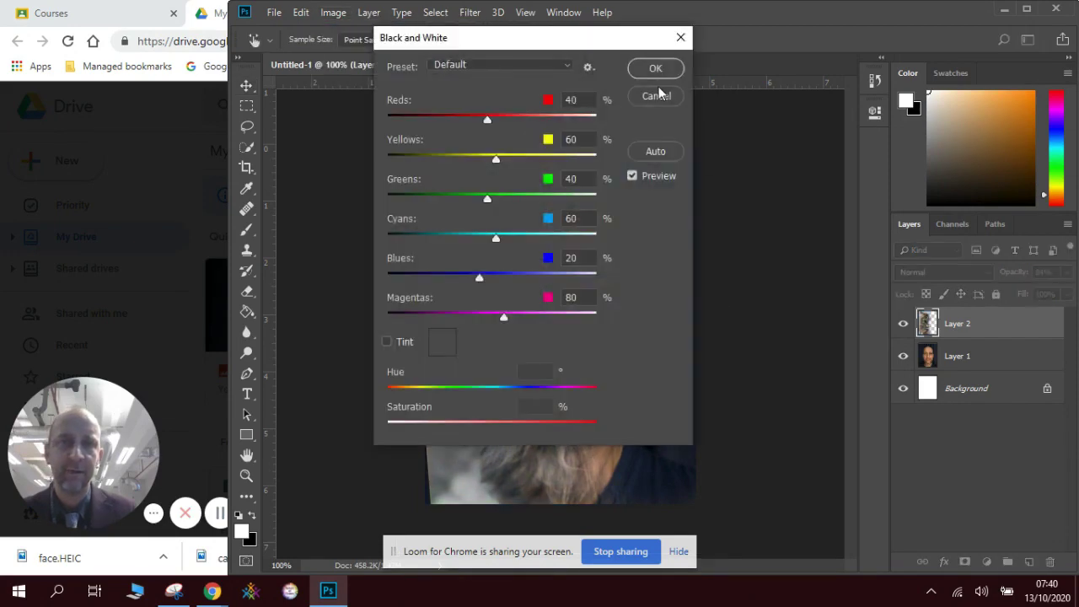
click(651, 69)
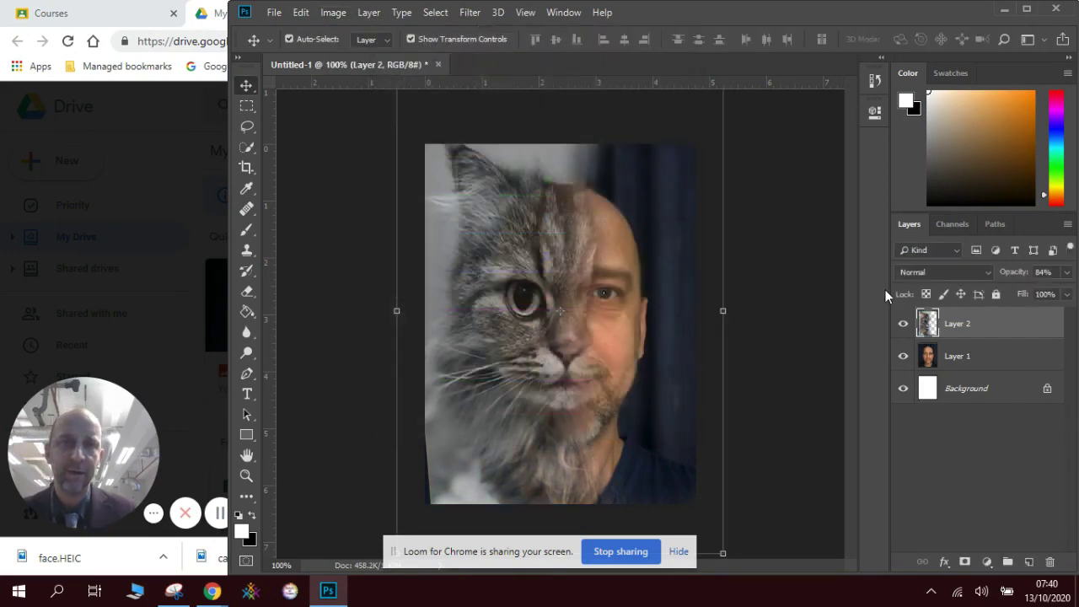
- Apply a default Black & White adjustment to face Layer 1
click(974, 362)
click(335, 13)
mouse_move(344, 56)
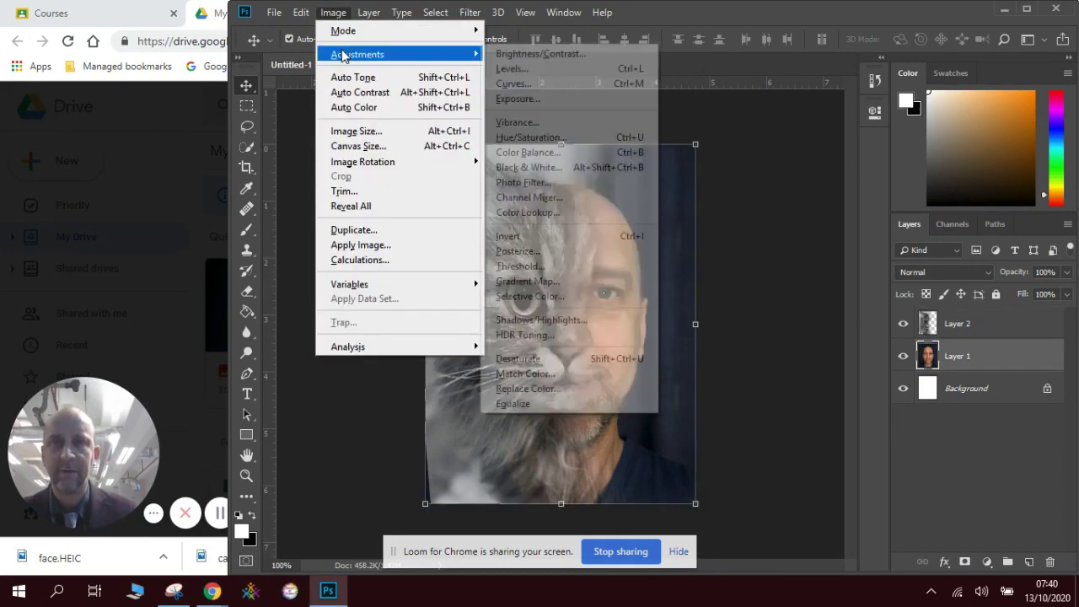
click(581, 168)
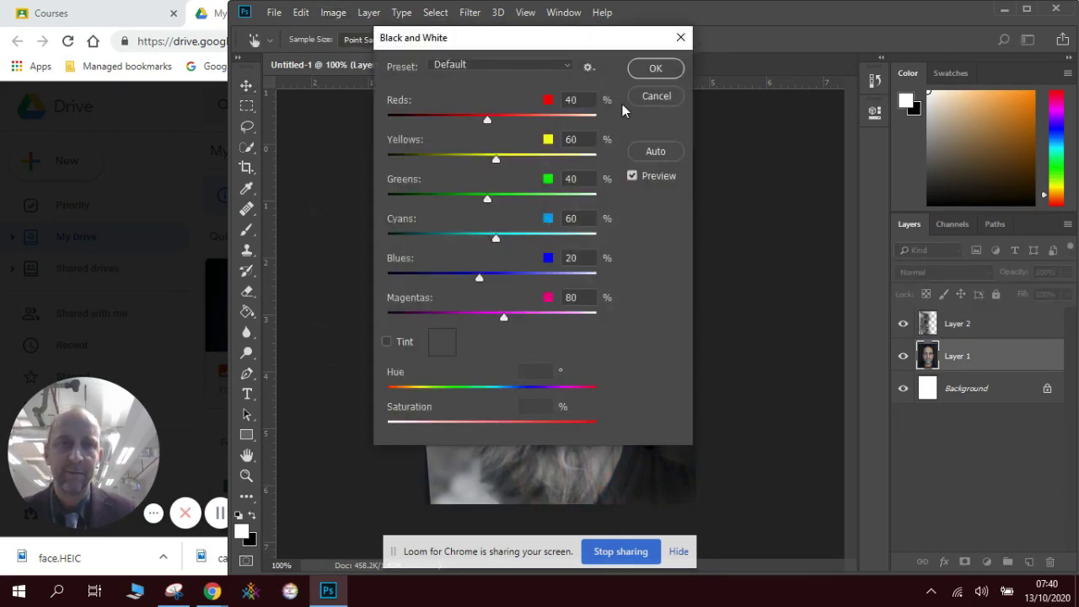
click(655, 69)
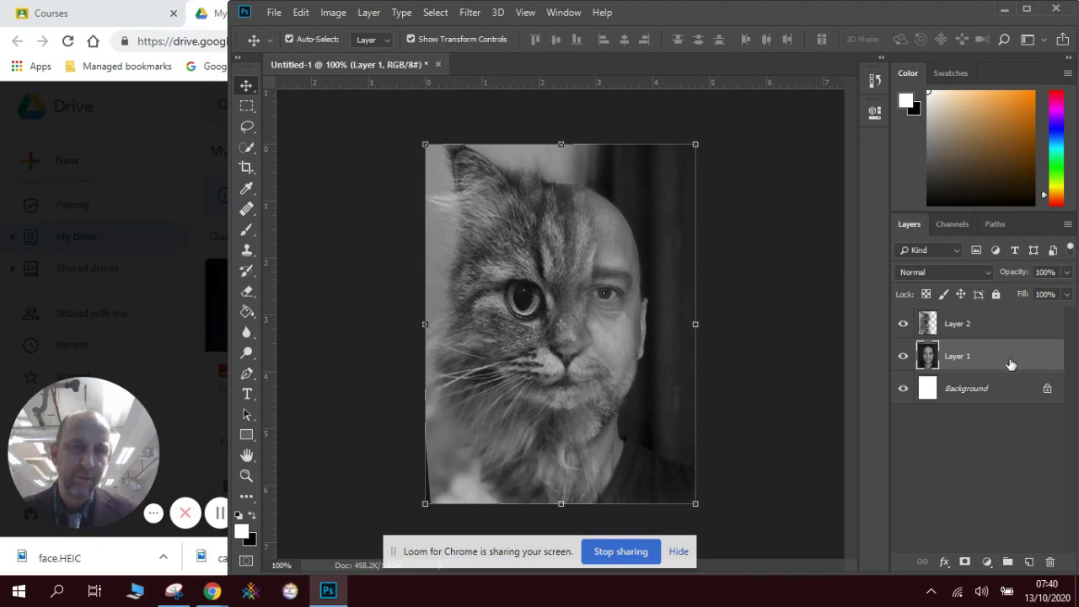
- Darken face Layer 1 with Exposure -1.10 and Offset -0.0394, then deselect it
click(334, 14)
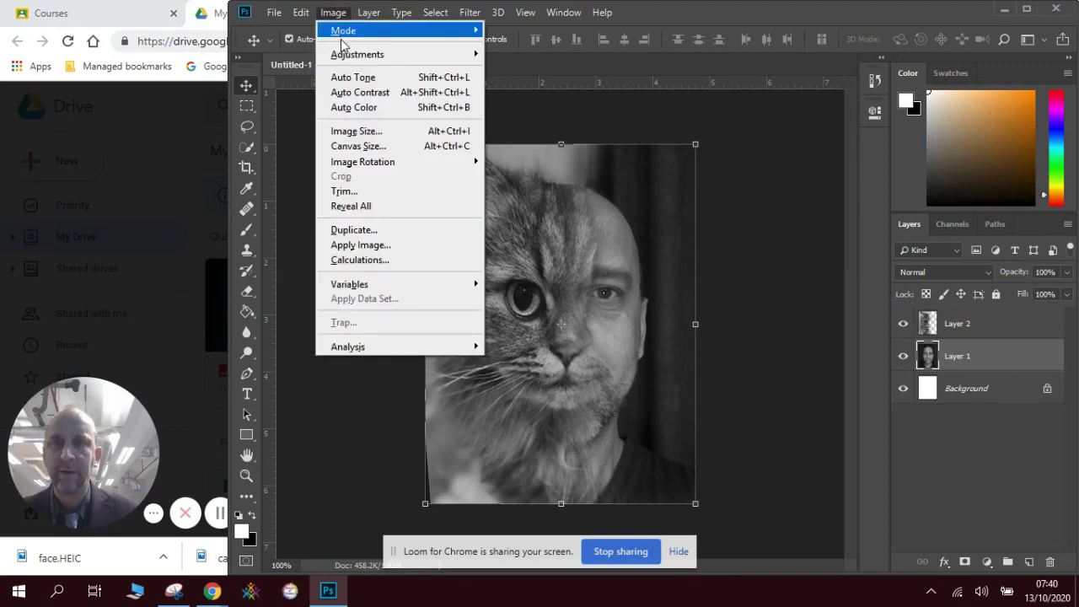
mouse_move(344, 53)
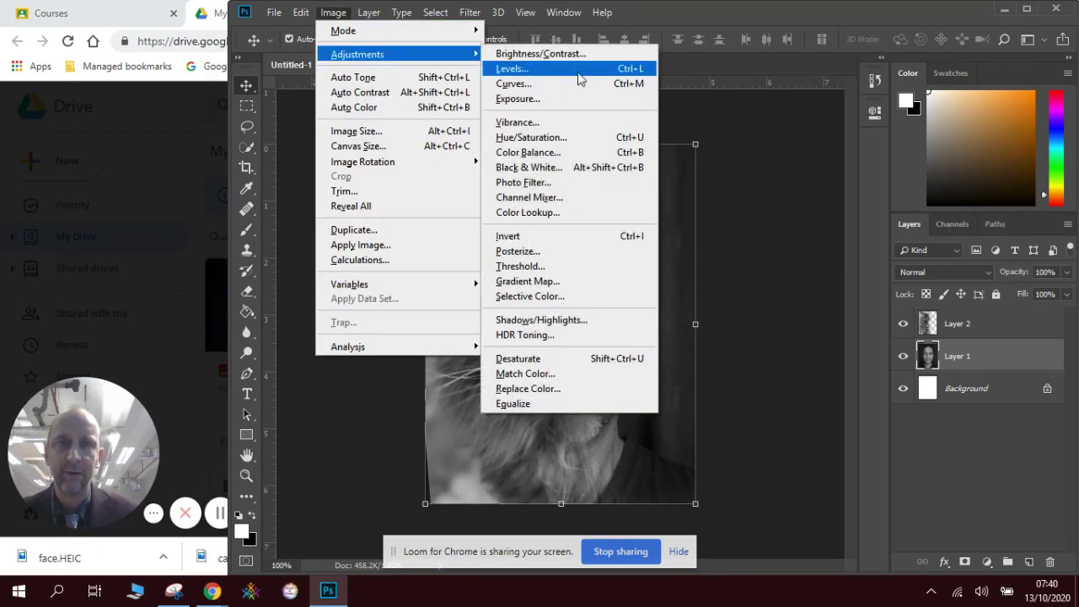
click(570, 100)
drag(777, 87, 870, 79)
drag(850, 157, 836, 159)
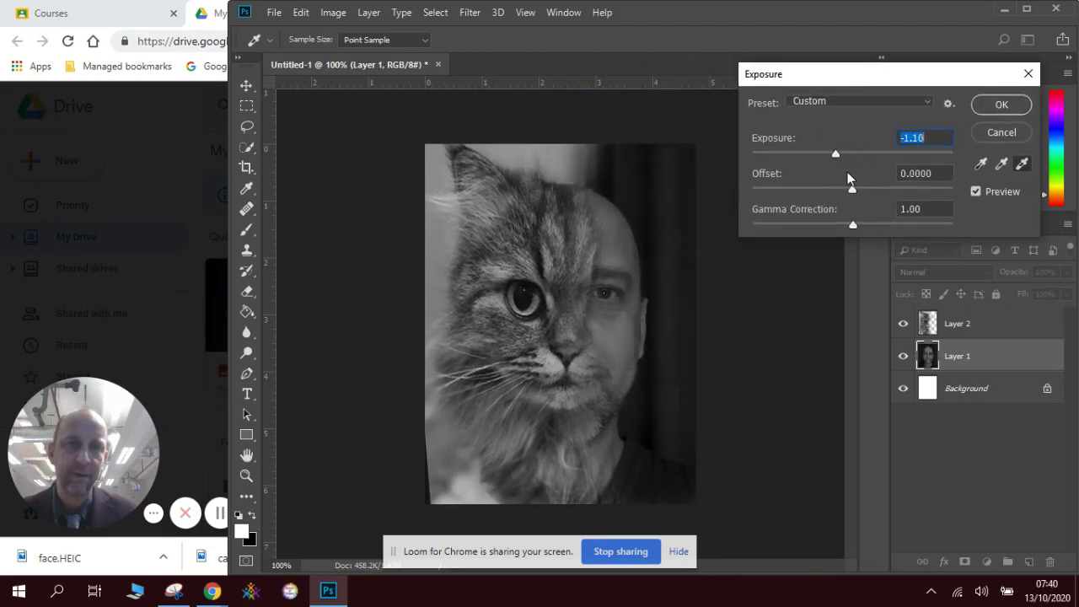
drag(864, 194, 855, 226)
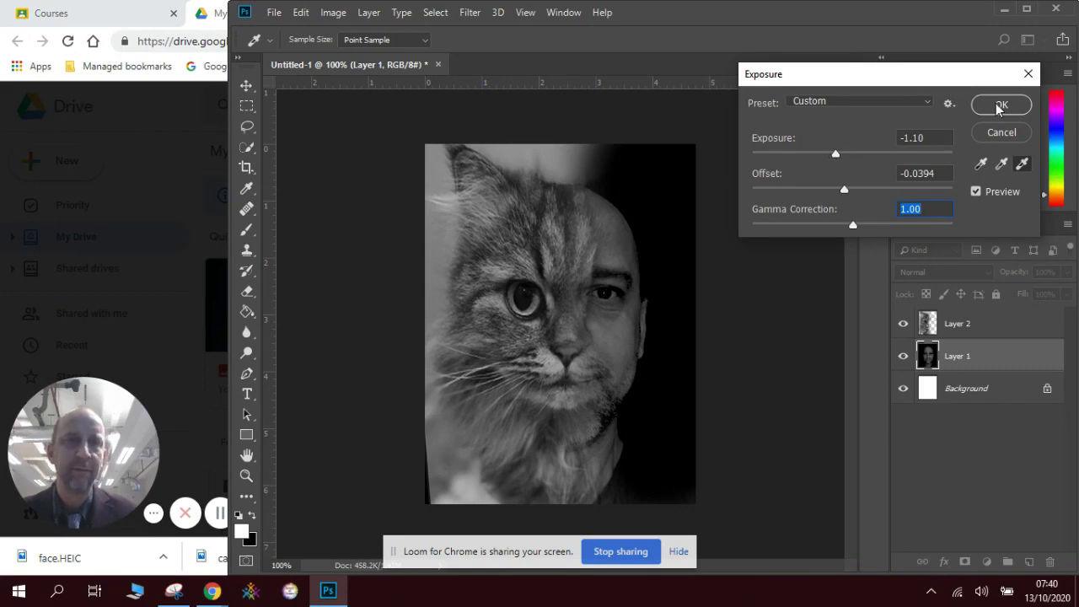
click(1002, 105)
click(822, 202)
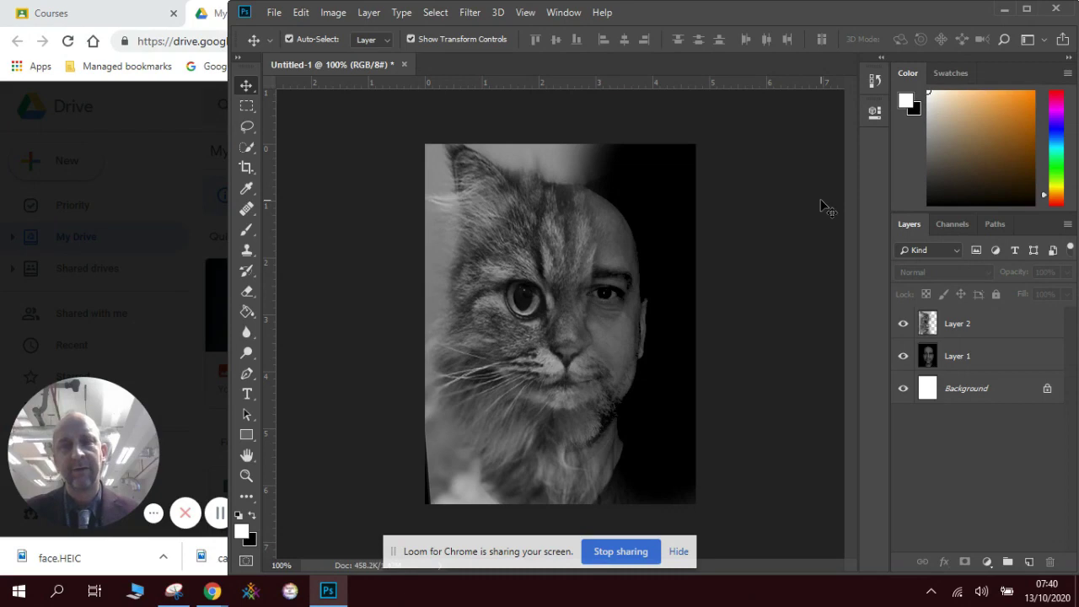
- Visit the Courses and Wanda Wulz search tabs, then restore down Chrome to reveal Photoshop
click(120, 14)
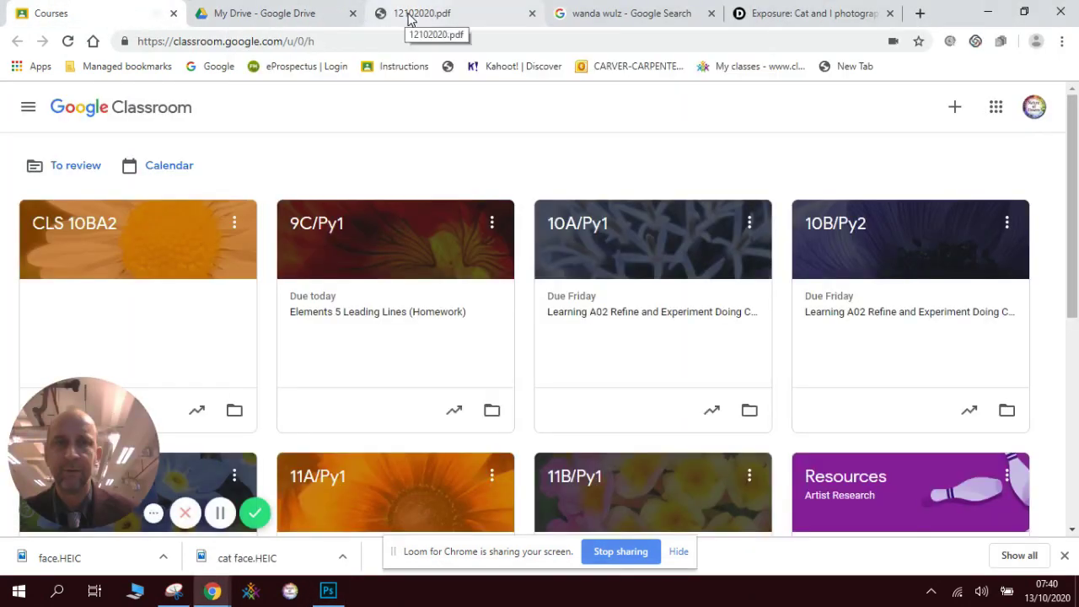
click(601, 15)
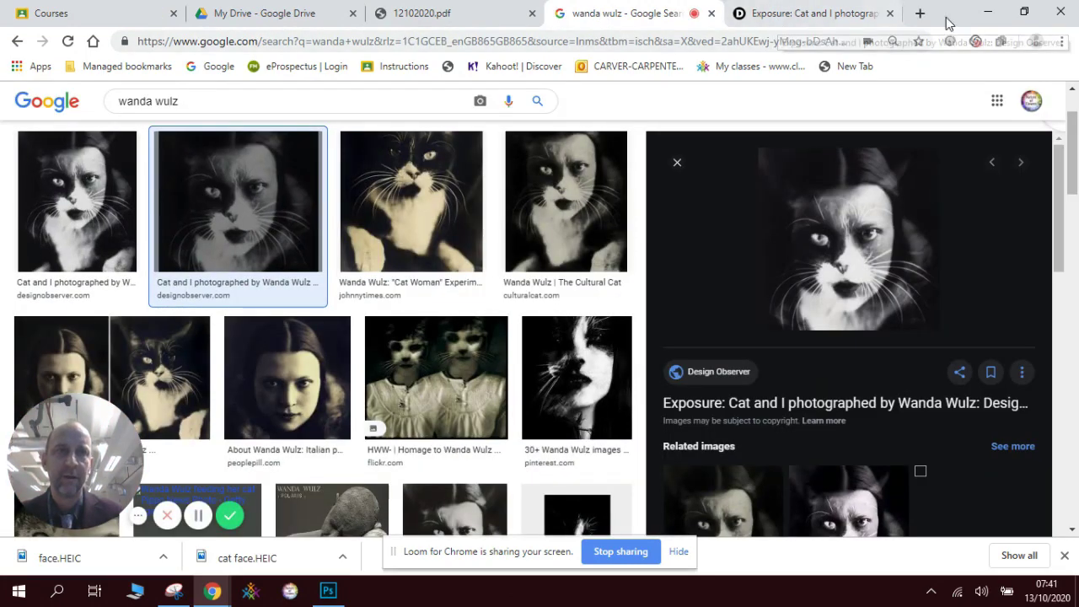
click(1025, 12)
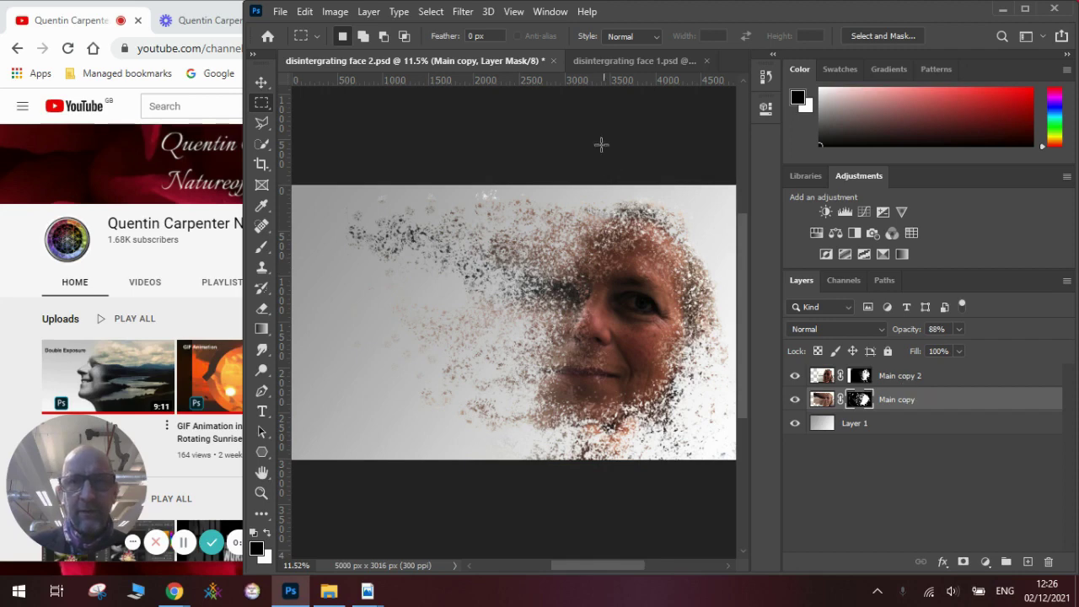
- In disintergrating face 1.psd, check layer face2's visibility and add a white layer mask
click(621, 60)
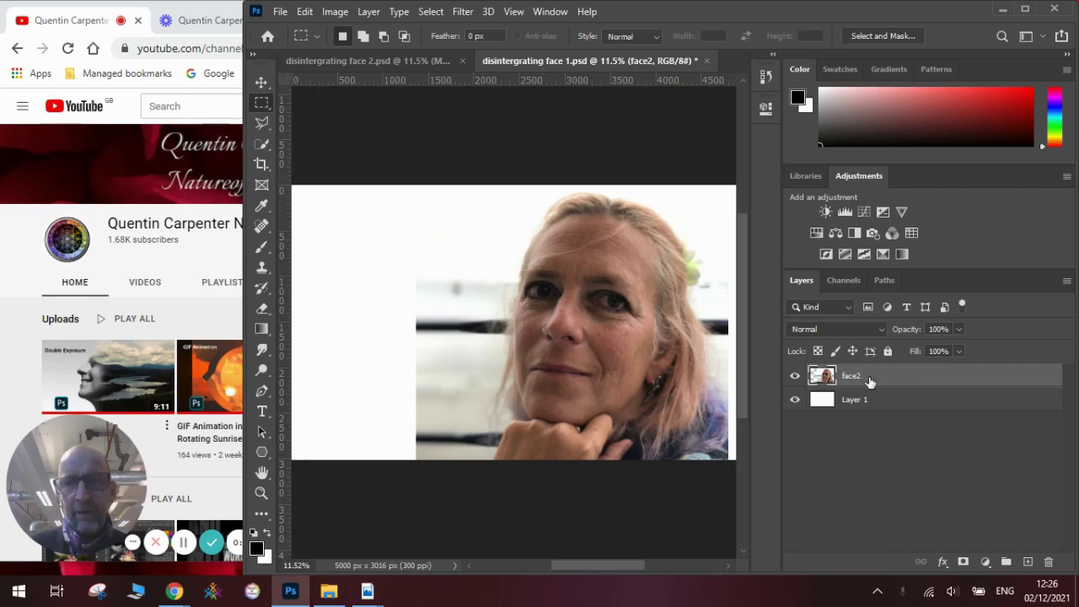
click(794, 378)
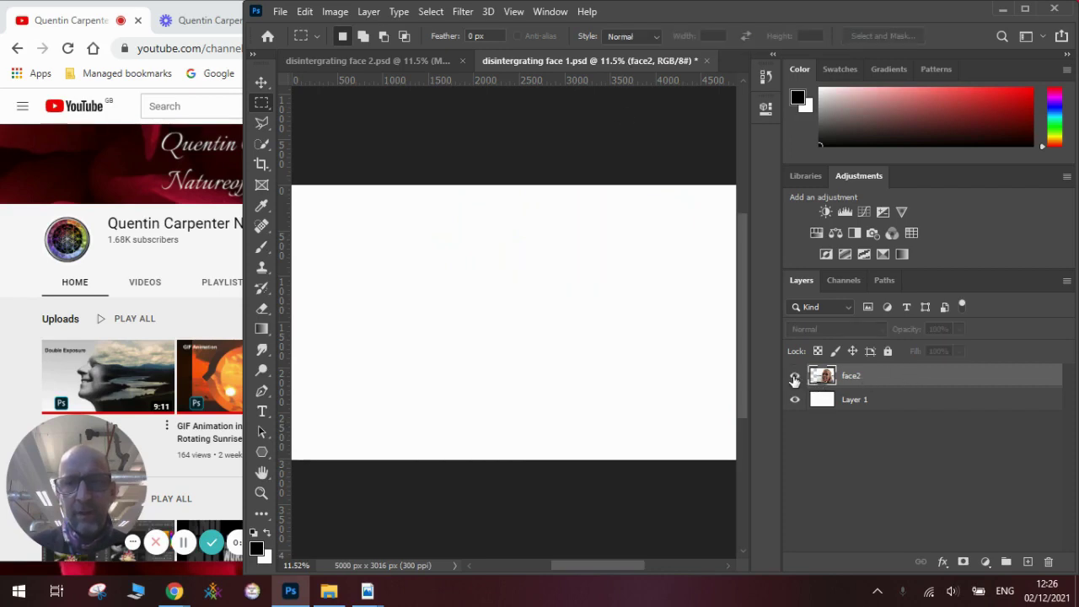
click(794, 379)
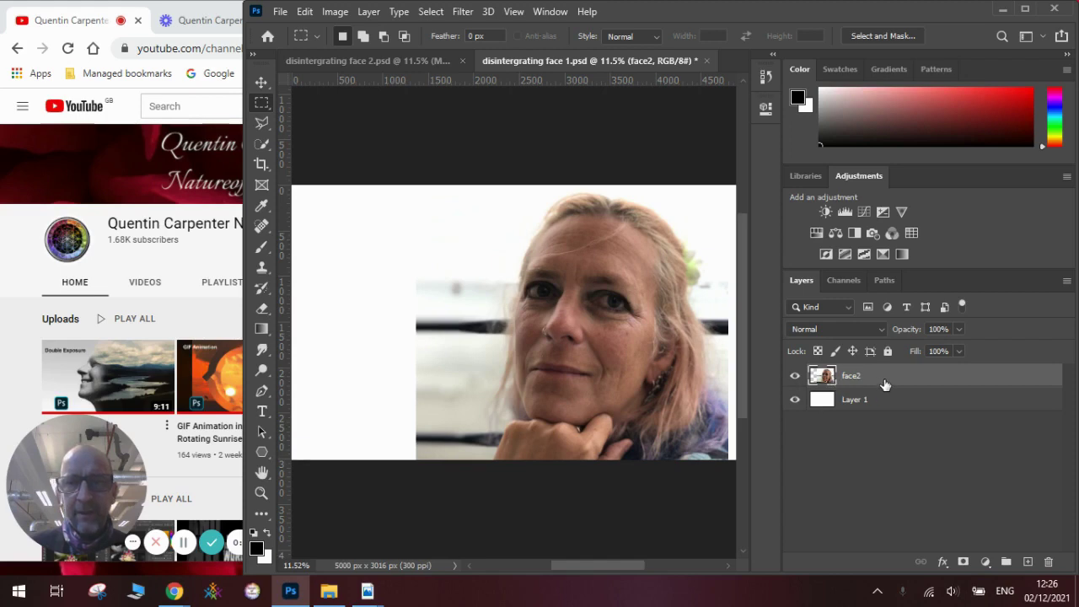
click(965, 563)
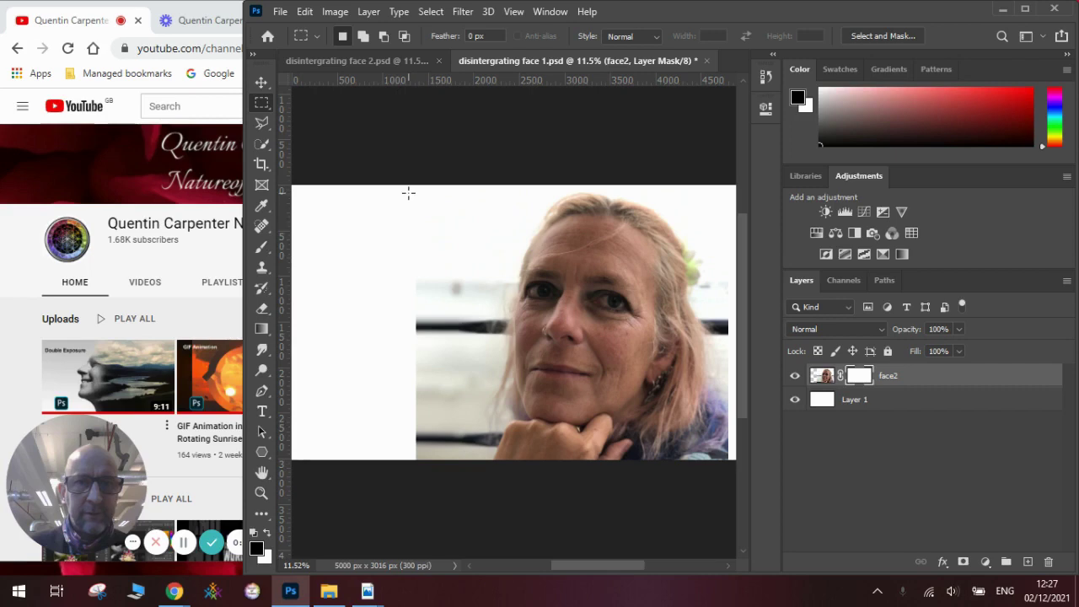
- Set the Brush tool to Kyle's large 1102 px spatter brush tip
click(263, 253)
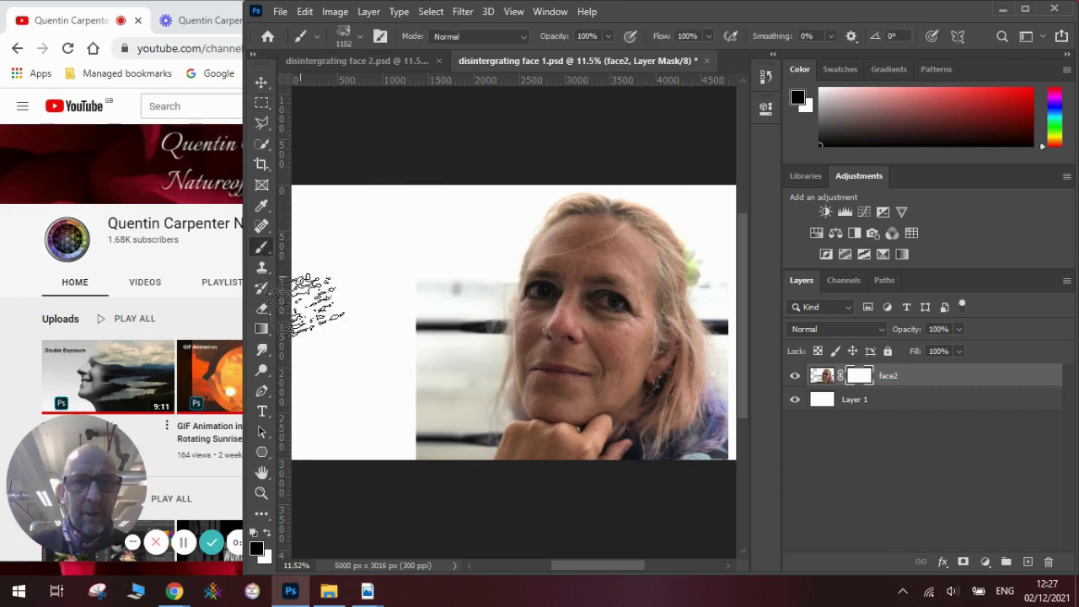
click(358, 37)
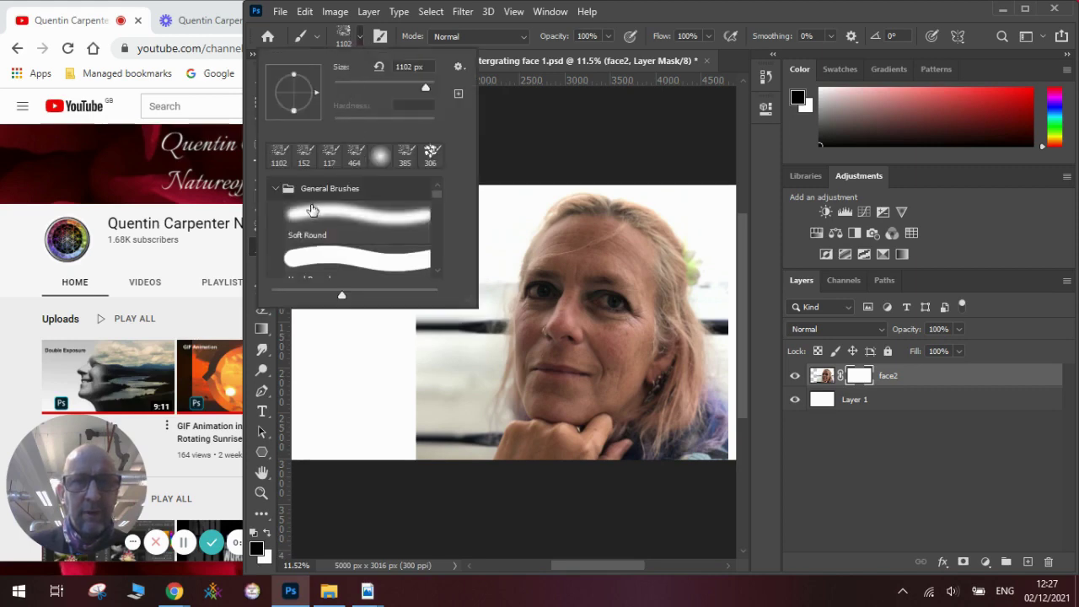
drag(437, 195, 437, 255)
click(371, 223)
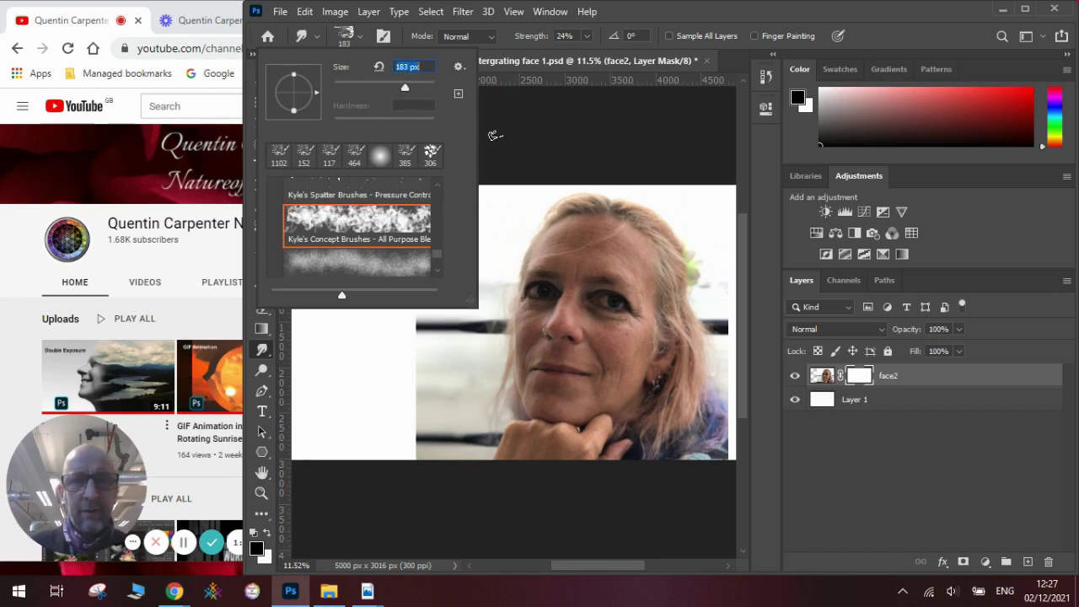
key(Return)
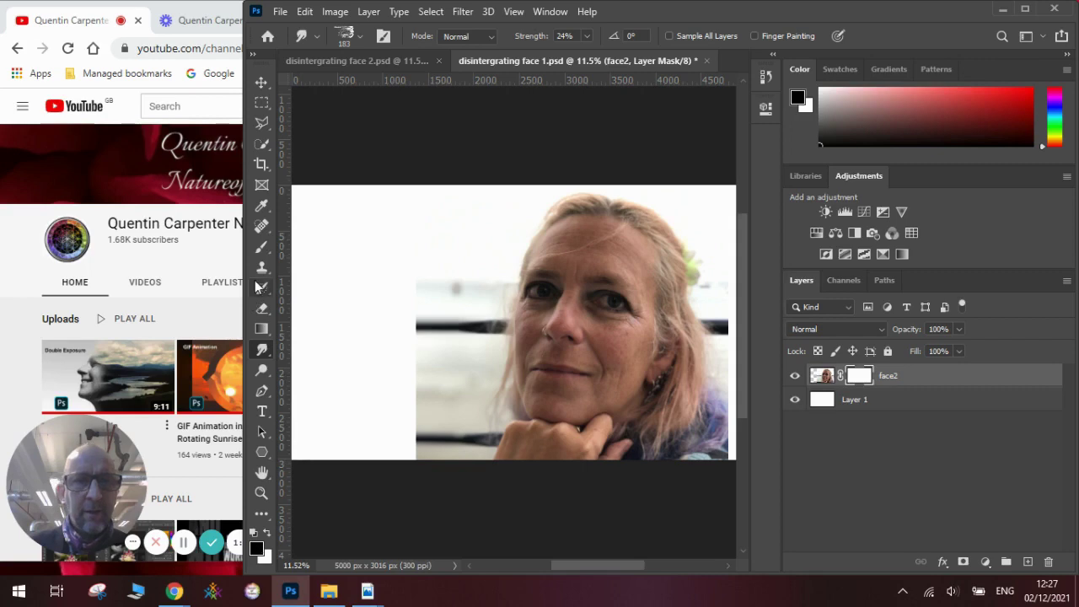
click(262, 251)
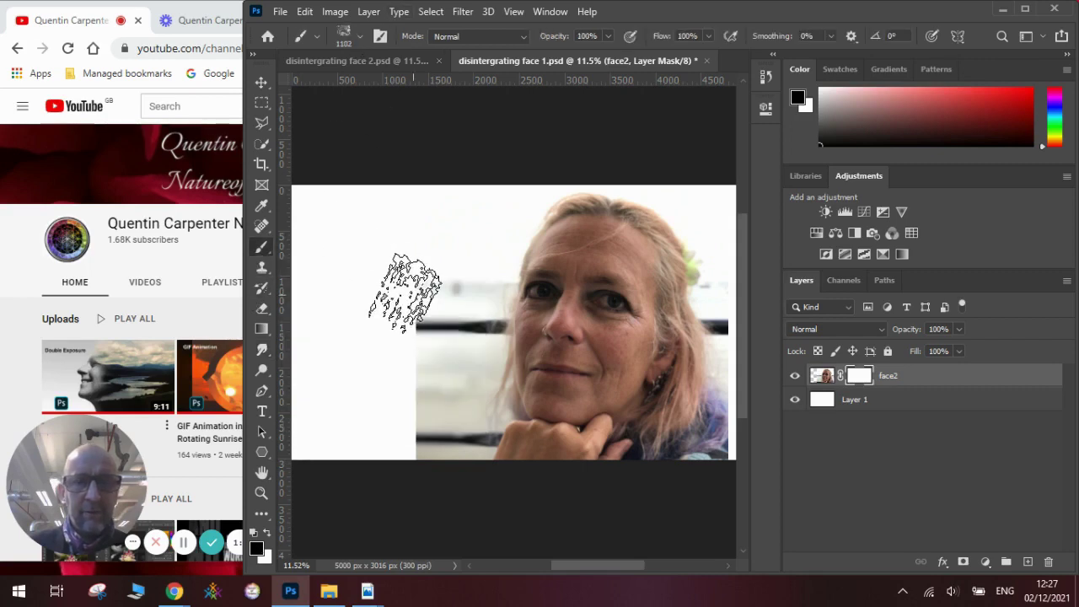
- Spatter away the face's left side on face2's mask, then view the face 2 example with Main copy 2 hidden
mouse_move(534, 206)
mouse_down()
mouse_move(508, 259)
mouse_move(481, 276)
mouse_move(505, 297)
mouse_move(493, 298)
mouse_move(505, 329)
mouse_move(486, 353)
mouse_move(509, 363)
mouse_move(492, 333)
mouse_move(465, 324)
mouse_move(472, 305)
mouse_move(453, 295)
mouse_move(438, 312)
mouse_move(448, 287)
mouse_move(433, 294)
mouse_move(422, 386)
mouse_move(440, 275)
mouse_move(422, 414)
mouse_move(450, 324)
mouse_move(444, 419)
mouse_move(449, 427)
mouse_move(450, 400)
mouse_move(459, 431)
mouse_move(454, 325)
mouse_move(472, 334)
mouse_move(476, 430)
mouse_move(463, 361)
mouse_move(497, 487)
mouse_move(502, 433)
mouse_move(513, 466)
mouse_move(501, 417)
mouse_move(508, 446)
mouse_move(520, 430)
mouse_move(505, 383)
mouse_move(508, 416)
mouse_move(531, 448)
mouse_move(516, 418)
mouse_move(523, 440)
mouse_move(512, 425)
mouse_move(542, 415)
mouse_move(528, 432)
mouse_move(498, 313)
mouse_move(583, 213)
mouse_move(578, 202)
mouse_move(624, 167)
mouse_move(626, 188)
mouse_move(670, 168)
mouse_up()
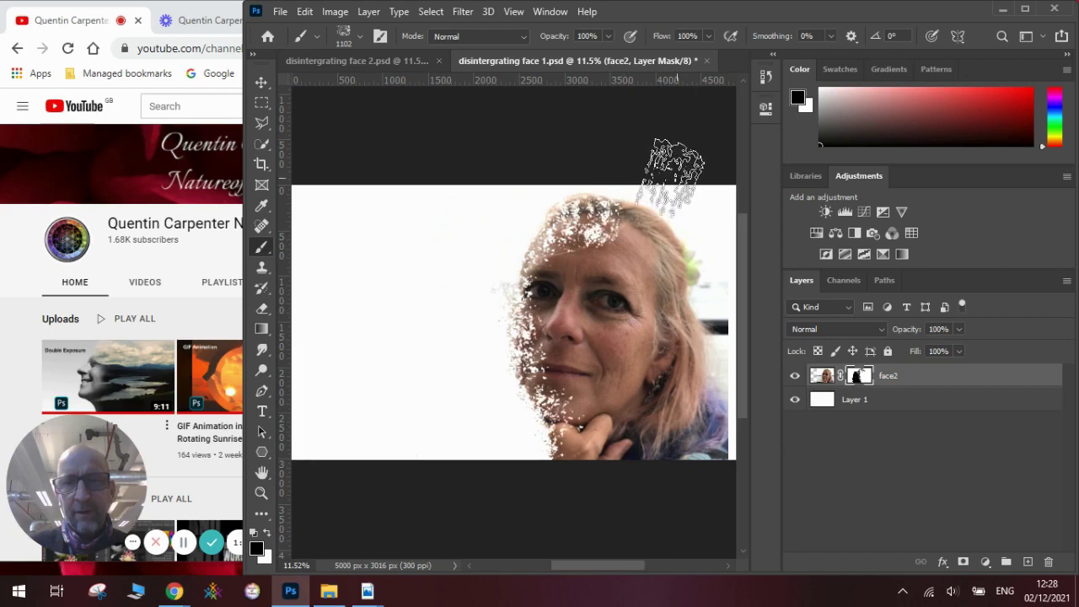
click(382, 57)
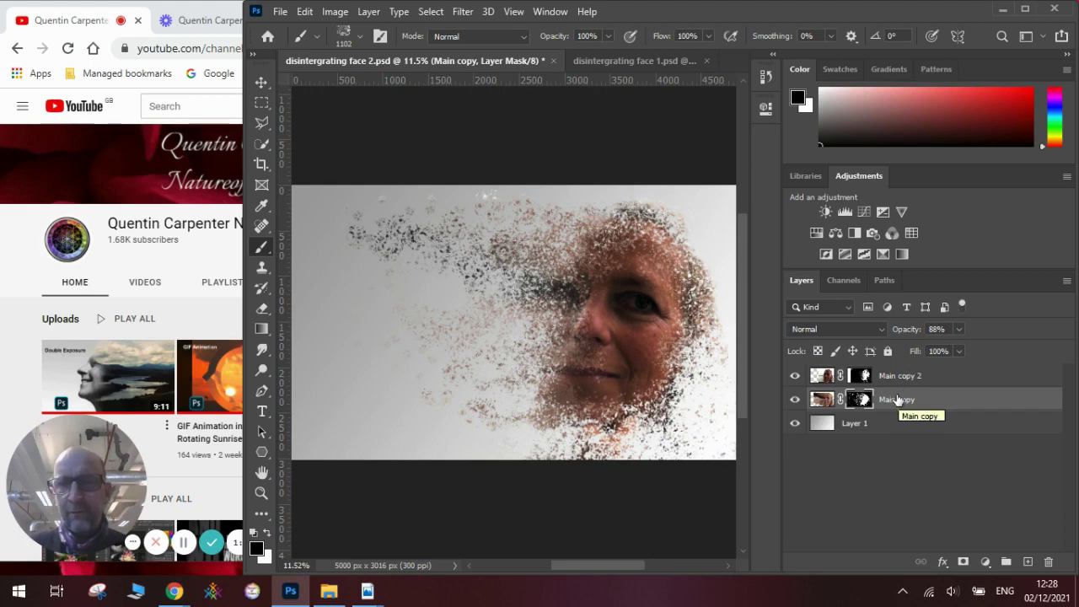
click(794, 378)
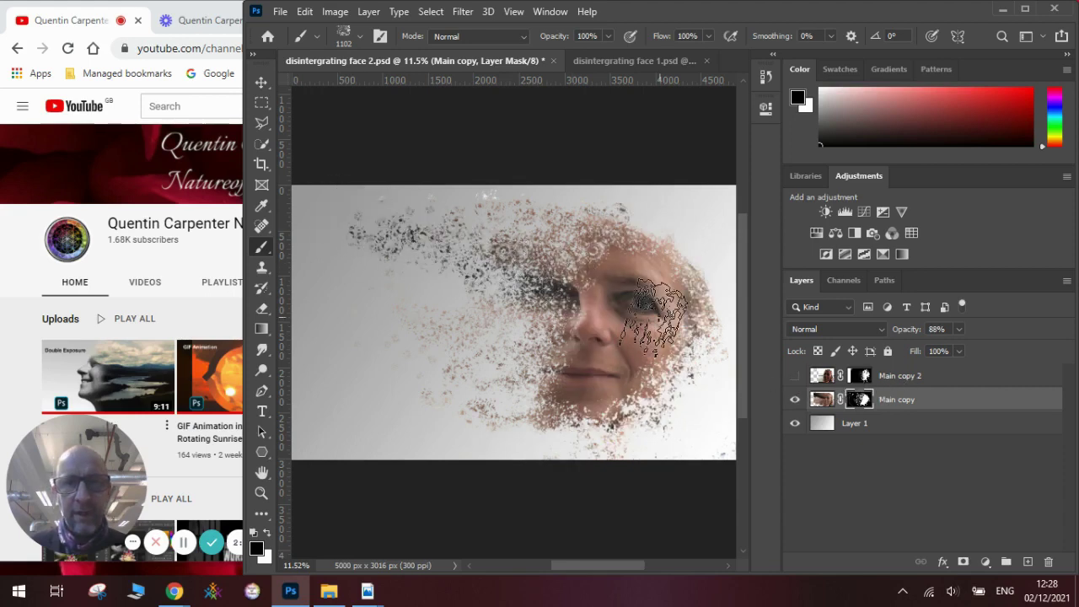
- Show Main copy 2 again and duplicate the face2 layer in face 1
click(792, 377)
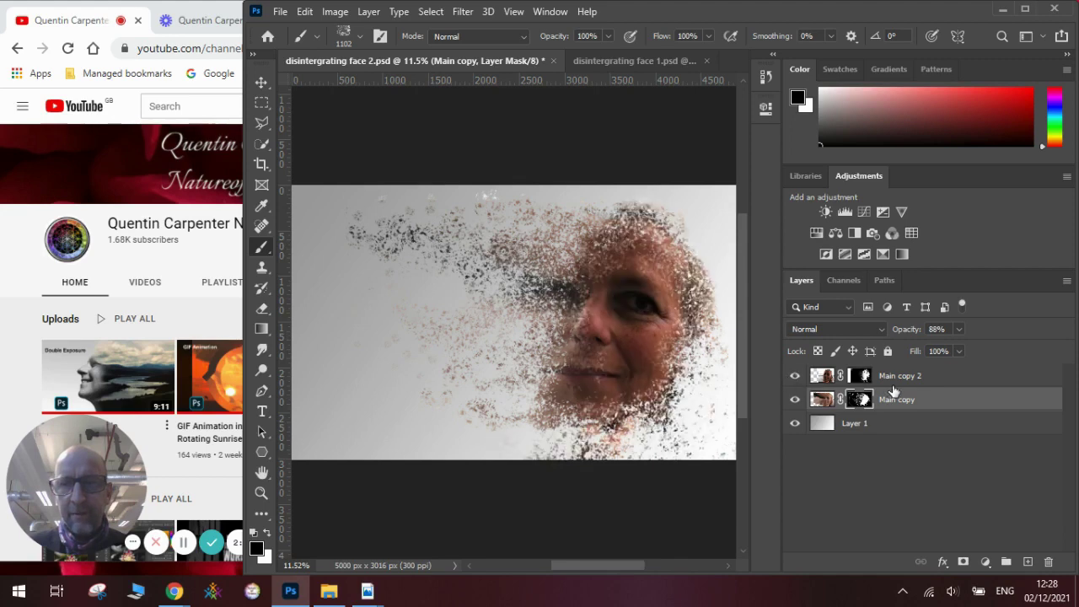
click(606, 60)
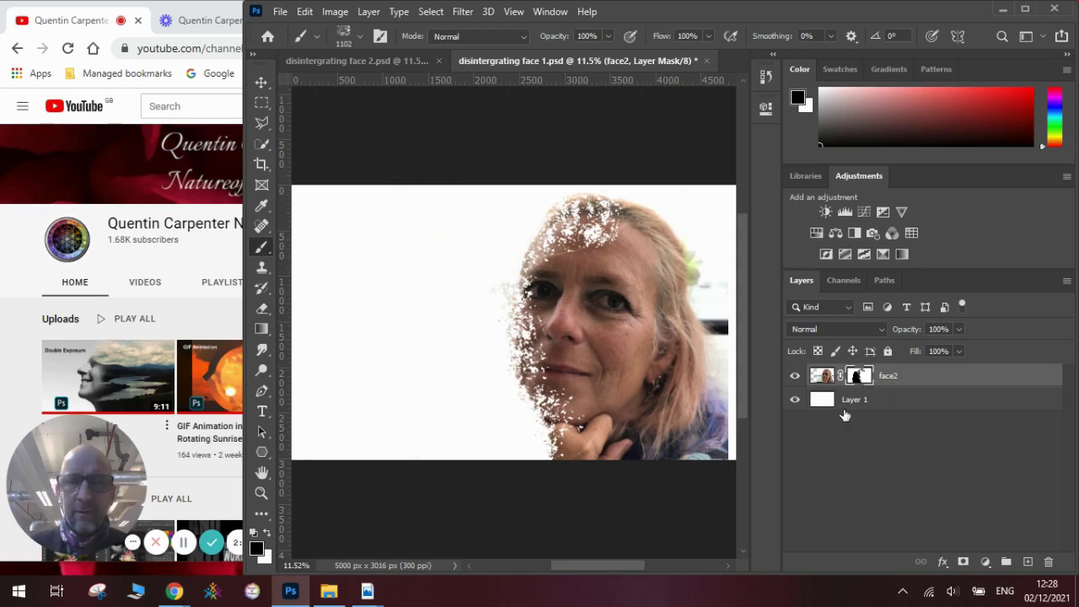
right_click(921, 382)
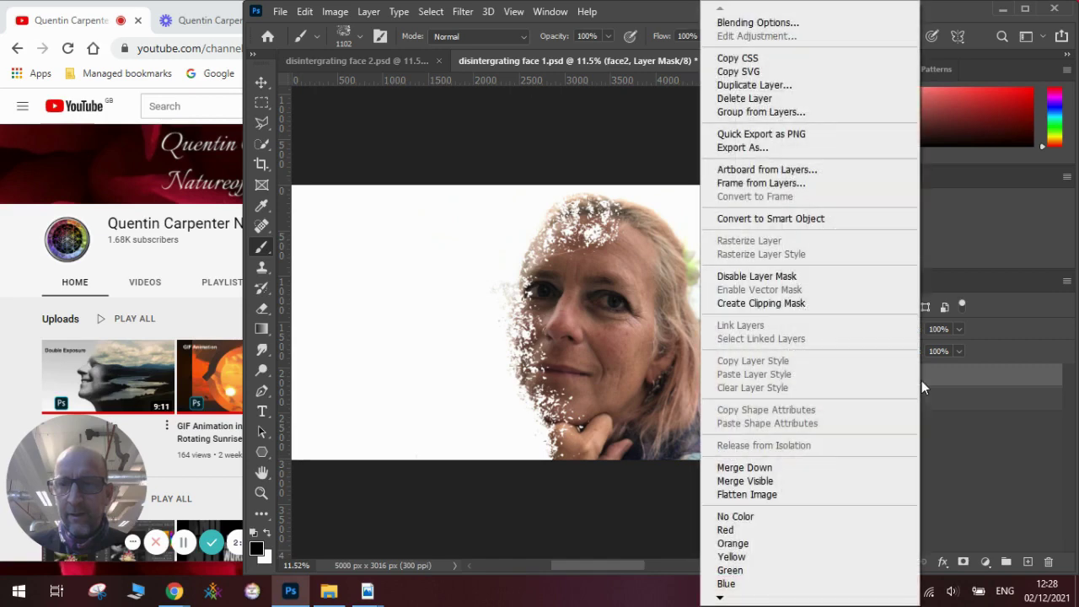
click(796, 85)
click(670, 152)
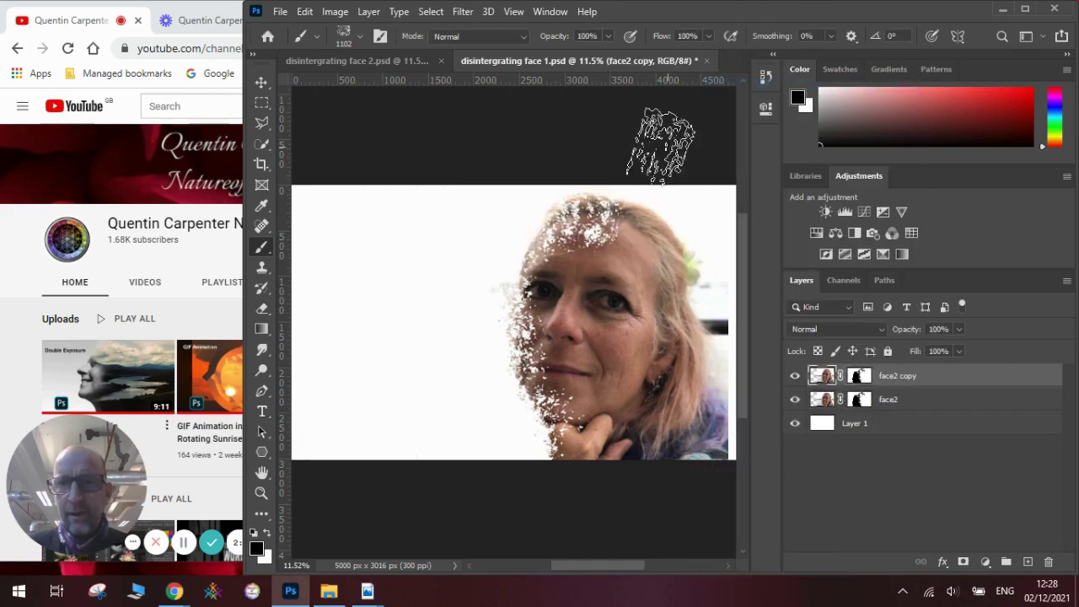
- Delete face2 copy's layer mask and compare against the face 2 example
click(866, 380)
right_click(868, 382)
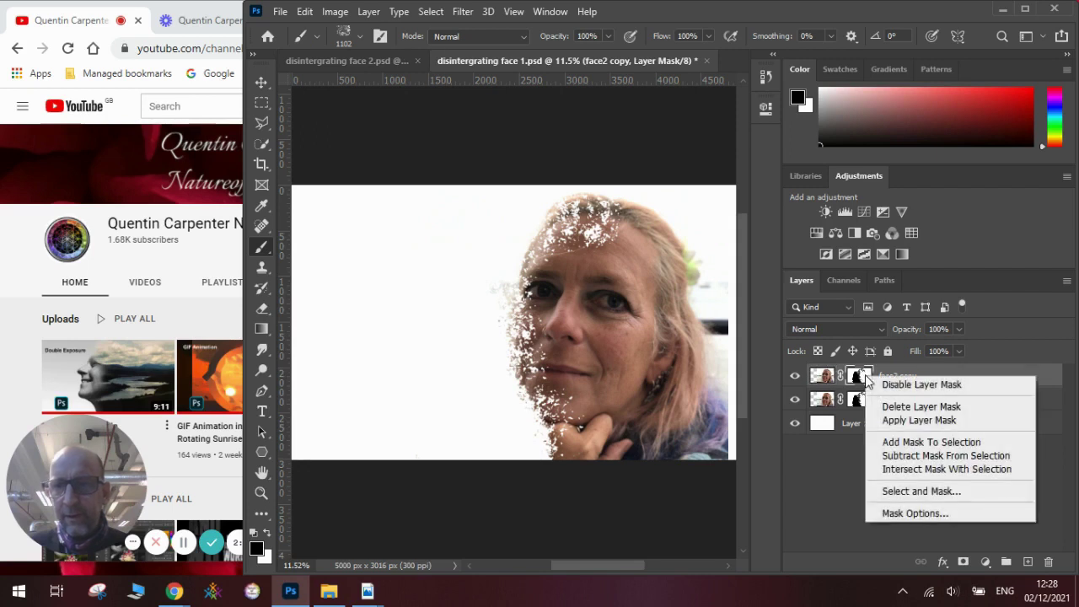
click(885, 406)
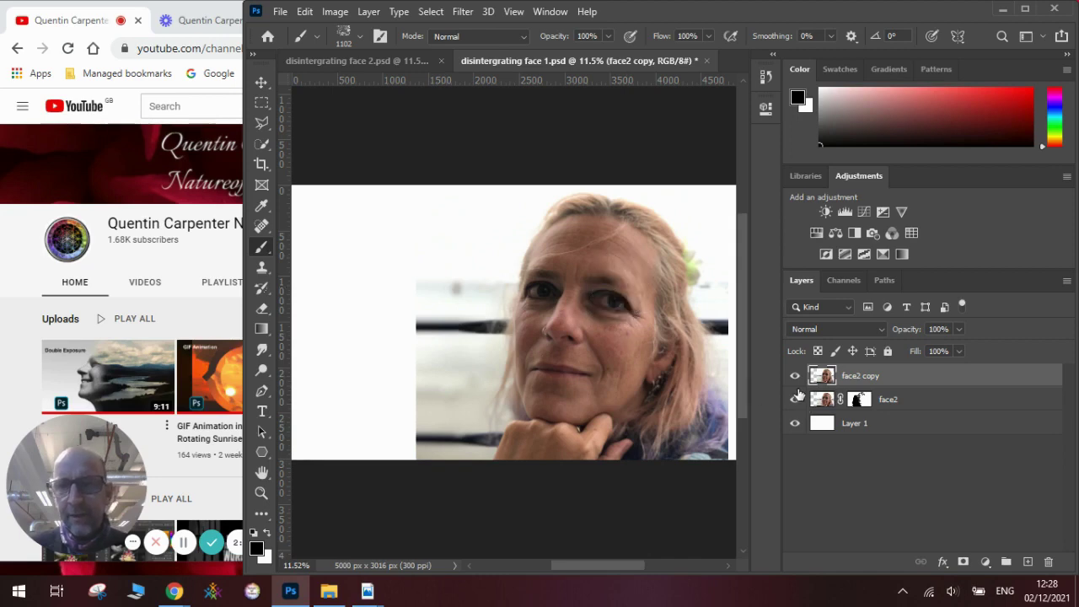
click(406, 64)
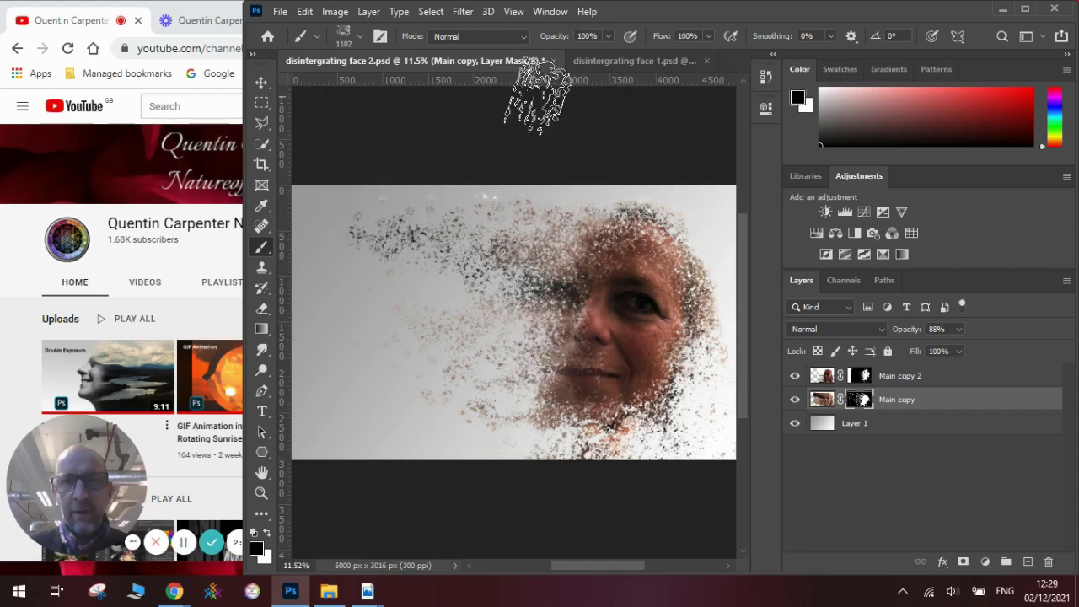
click(598, 62)
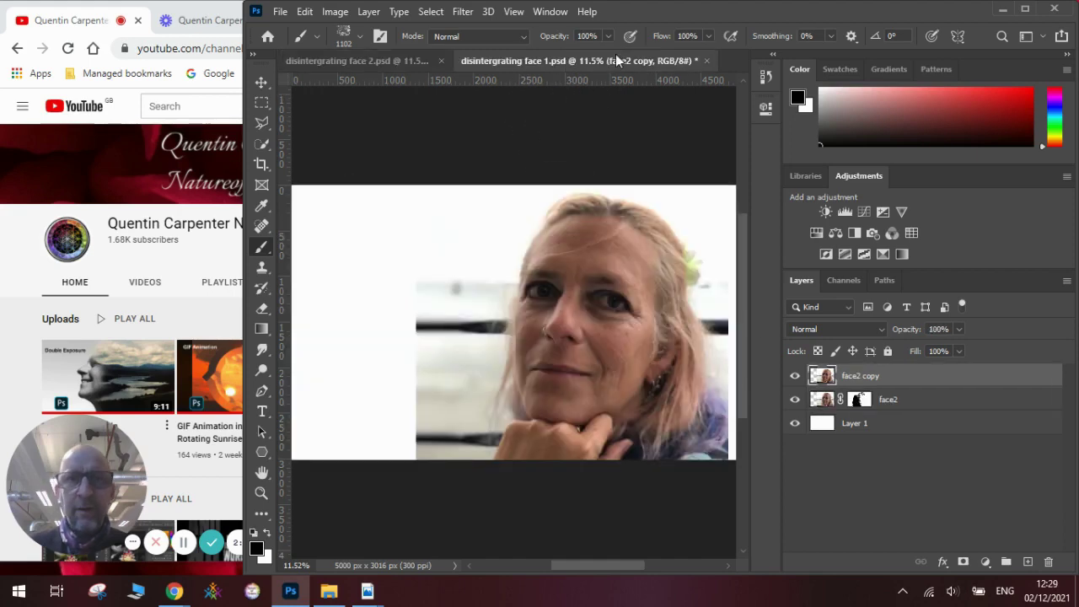
- Reapply the last Liquify filter to face2 copy, then undo it
click(463, 12)
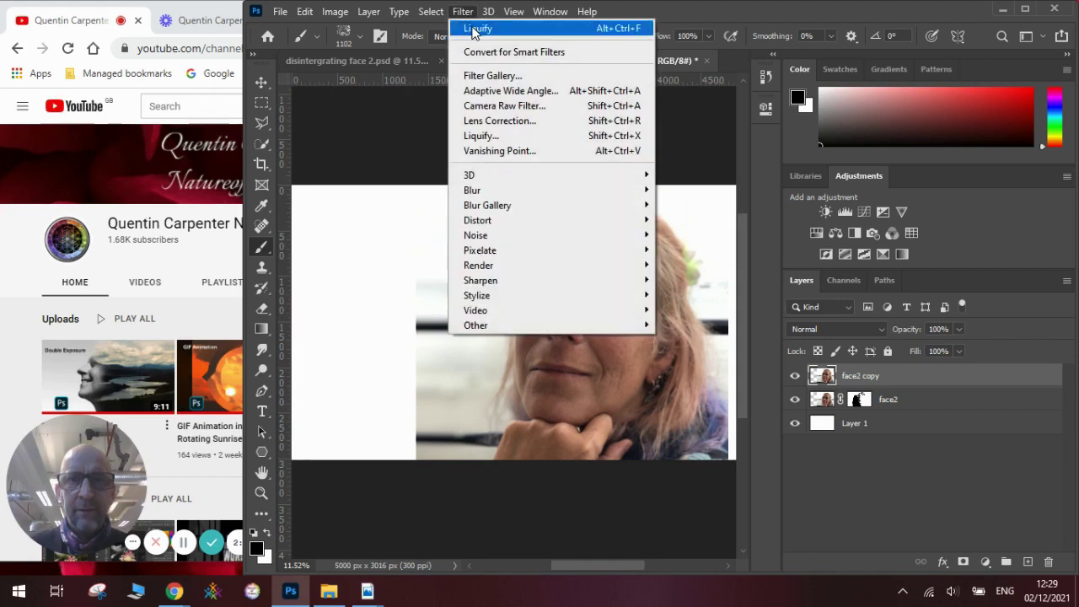
click(473, 30)
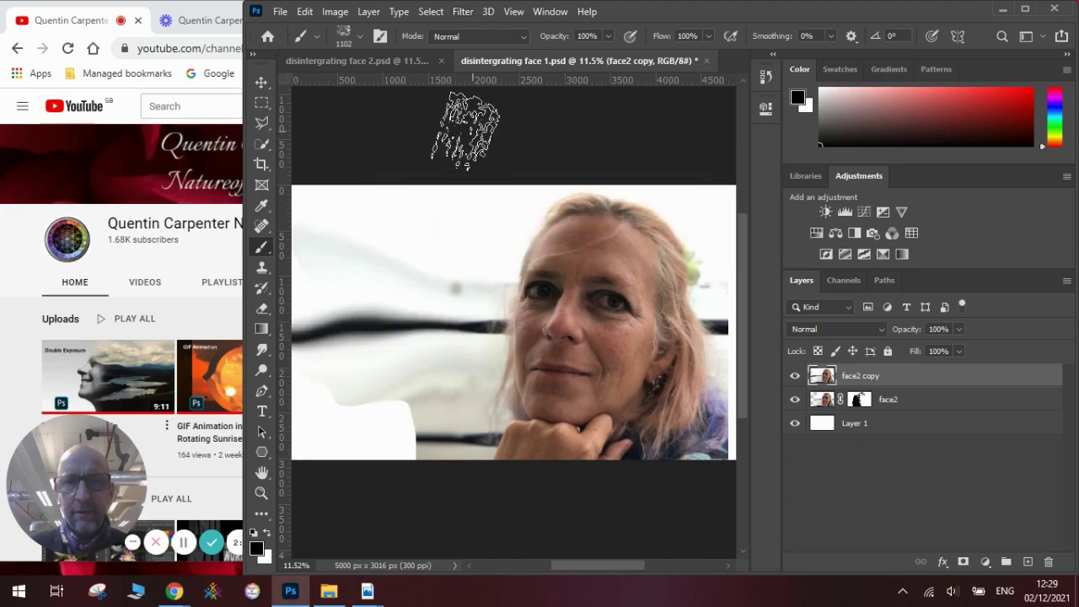
key(ctrl+z)
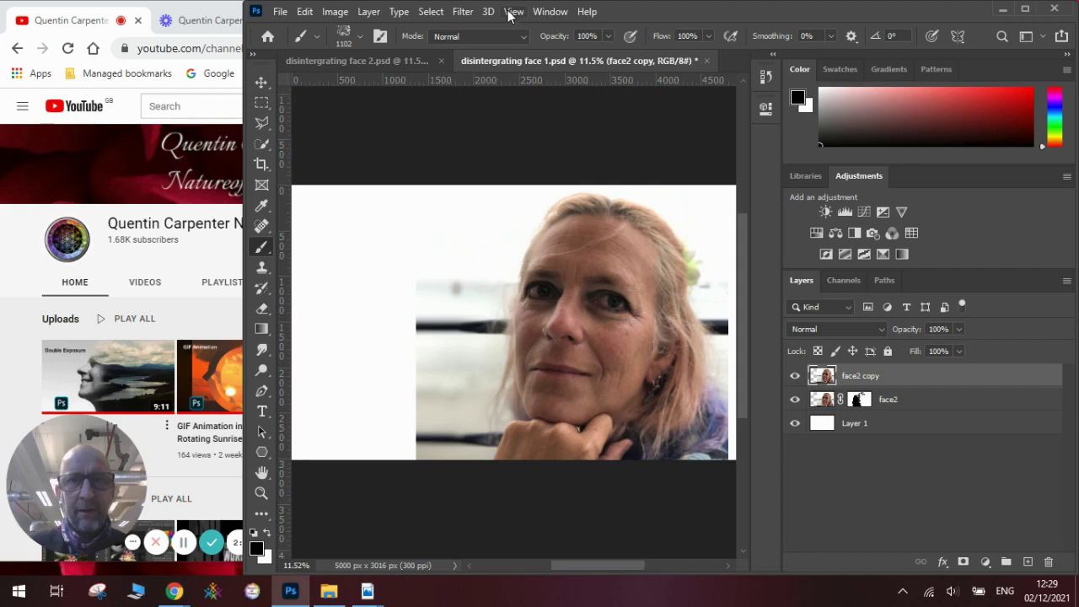
- Liquify face2 copy with a 1606 Forward Warp brush, smearing the face leftwards
click(463, 12)
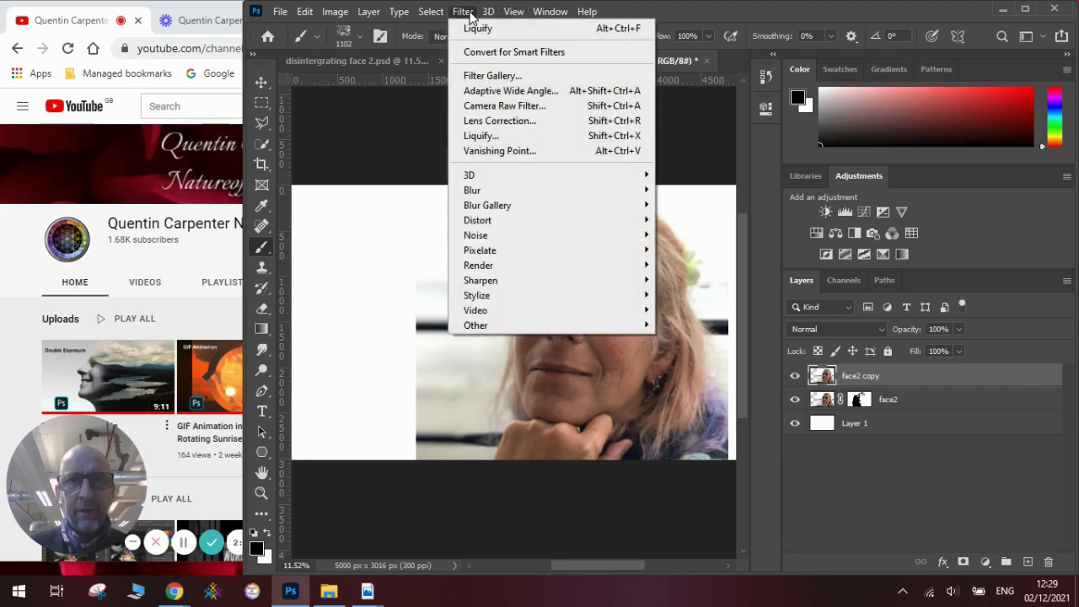
click(483, 137)
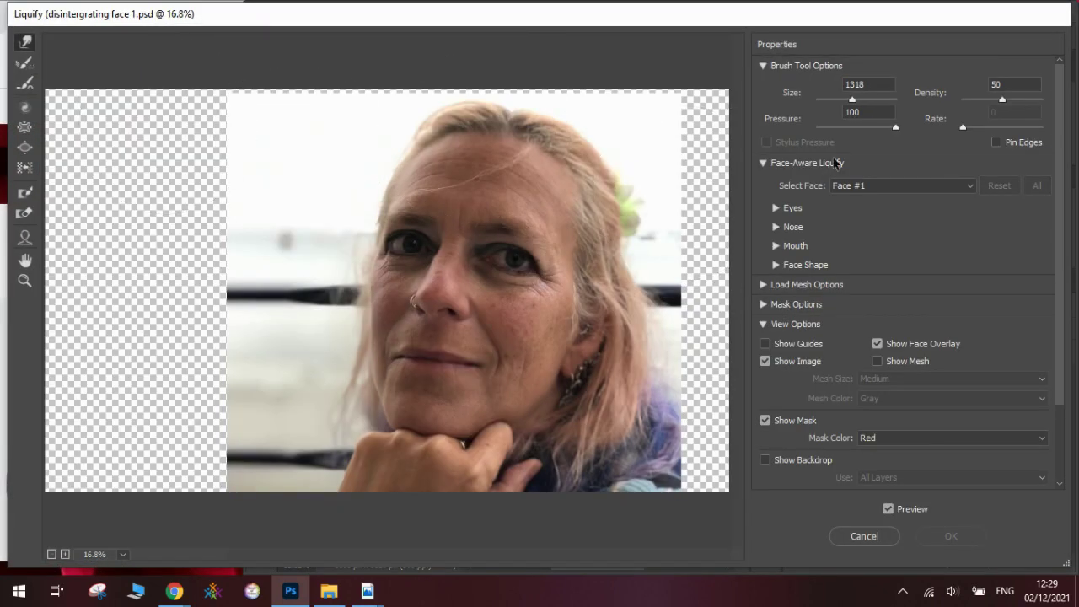
drag(851, 104, 852, 103)
mouse_move(438, 225)
mouse_down()
mouse_move(363, 217)
mouse_move(397, 205)
mouse_move(391, 196)
mouse_move(283, 181)
mouse_move(348, 300)
mouse_up()
mouse_move(283, 306)
mouse_down()
mouse_move(264, 270)
mouse_move(239, 275)
mouse_move(299, 340)
mouse_move(263, 335)
mouse_move(285, 309)
mouse_move(290, 205)
mouse_move(271, 163)
mouse_move(199, 183)
mouse_move(135, 172)
mouse_move(166, 186)
mouse_move(255, 182)
mouse_move(177, 145)
mouse_move(306, 187)
mouse_move(301, 259)
mouse_move(254, 278)
mouse_move(333, 382)
mouse_move(278, 385)
mouse_move(315, 406)
mouse_move(277, 410)
mouse_up()
mouse_move(379, 132)
mouse_down()
mouse_move(349, 72)
mouse_move(295, 116)
mouse_move(292, 60)
mouse_up()
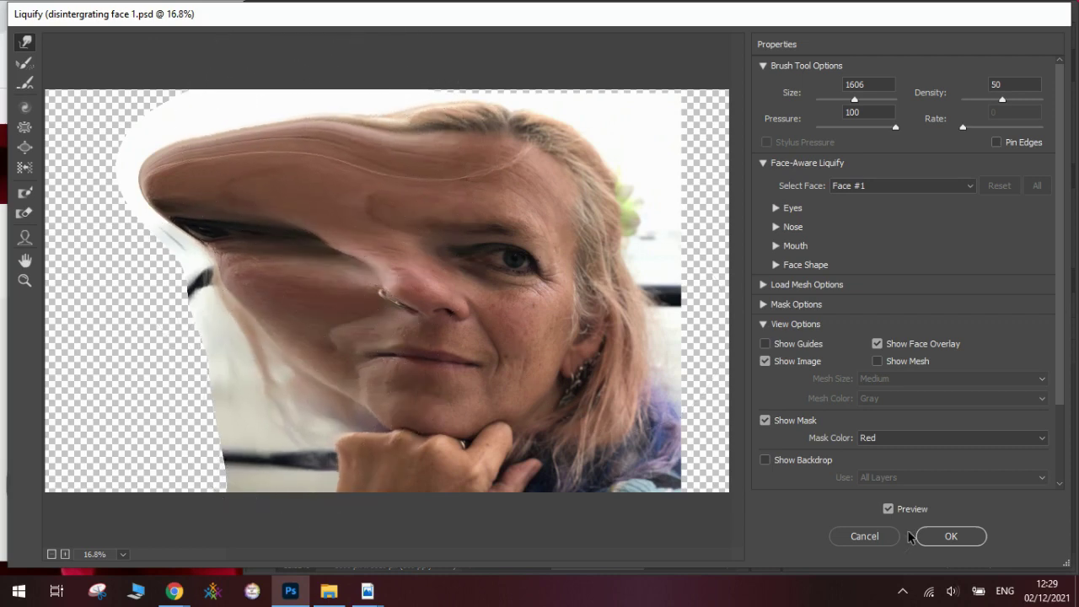
click(933, 543)
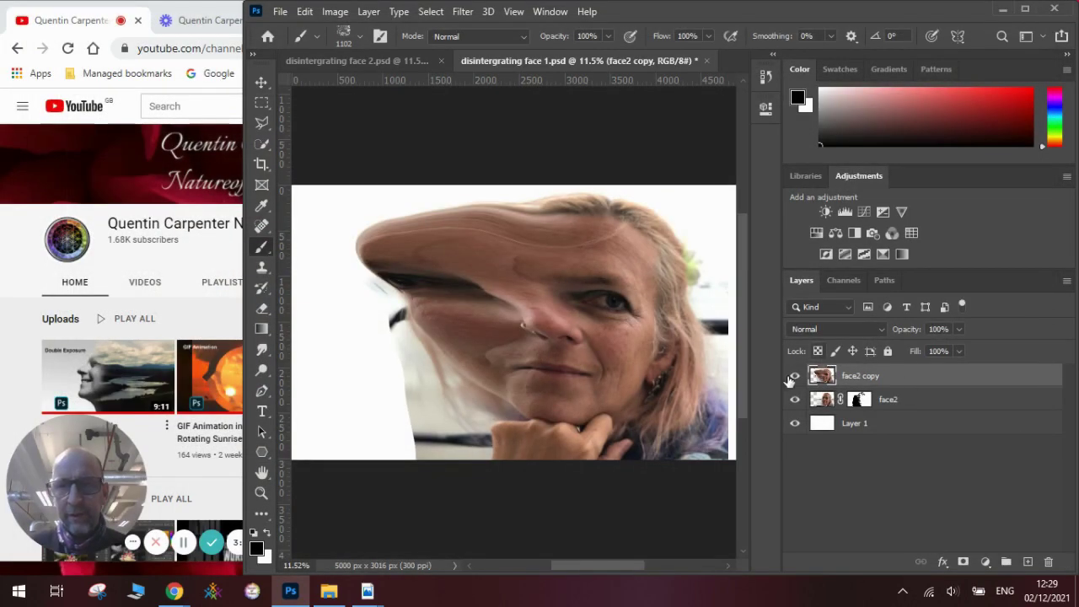
- Move face2 copy below face2 and undo spatter accidentally painted on face2's pixels
drag(906, 383, 899, 409)
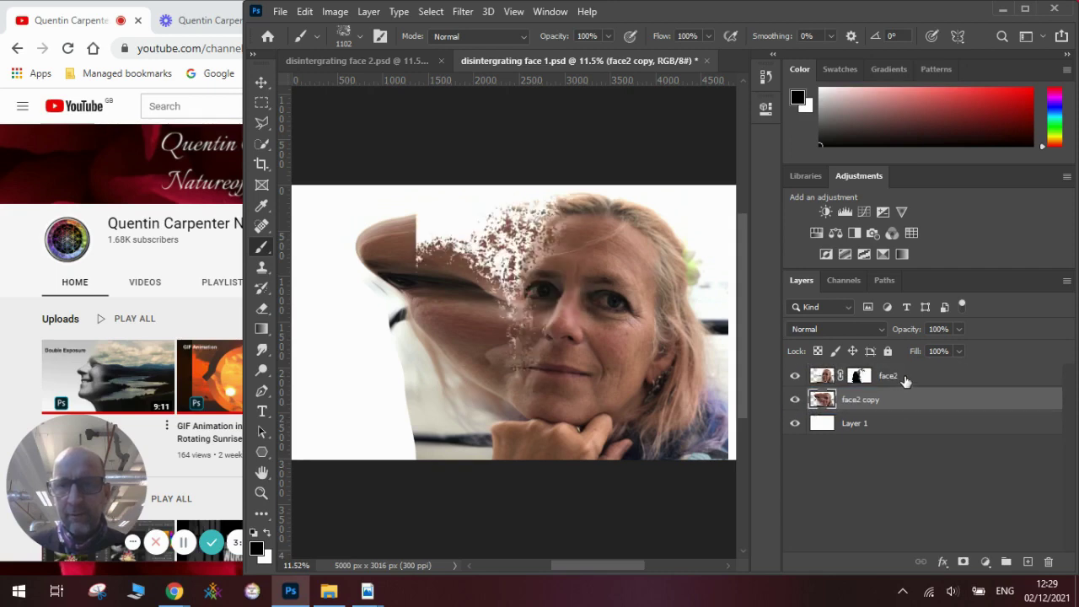
click(906, 380)
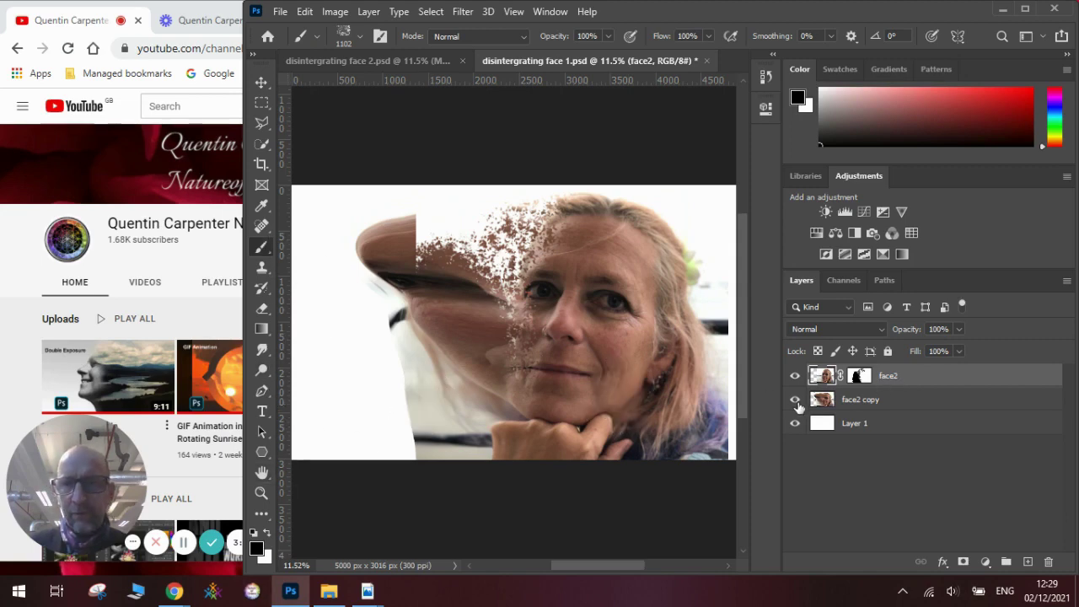
mouse_move(379, 248)
mouse_down()
mouse_move(393, 253)
mouse_move(421, 227)
mouse_move(404, 270)
mouse_move(396, 253)
mouse_up()
key(ctrl+z)
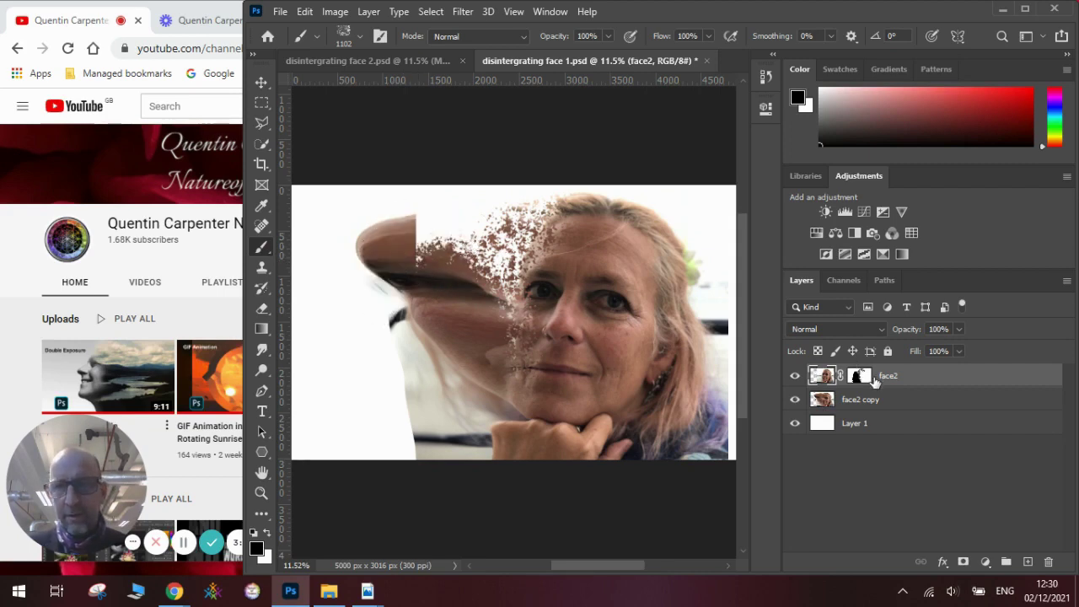
- Refine face2's mask with black spatter on the upper left head, then white to restore detail
click(859, 376)
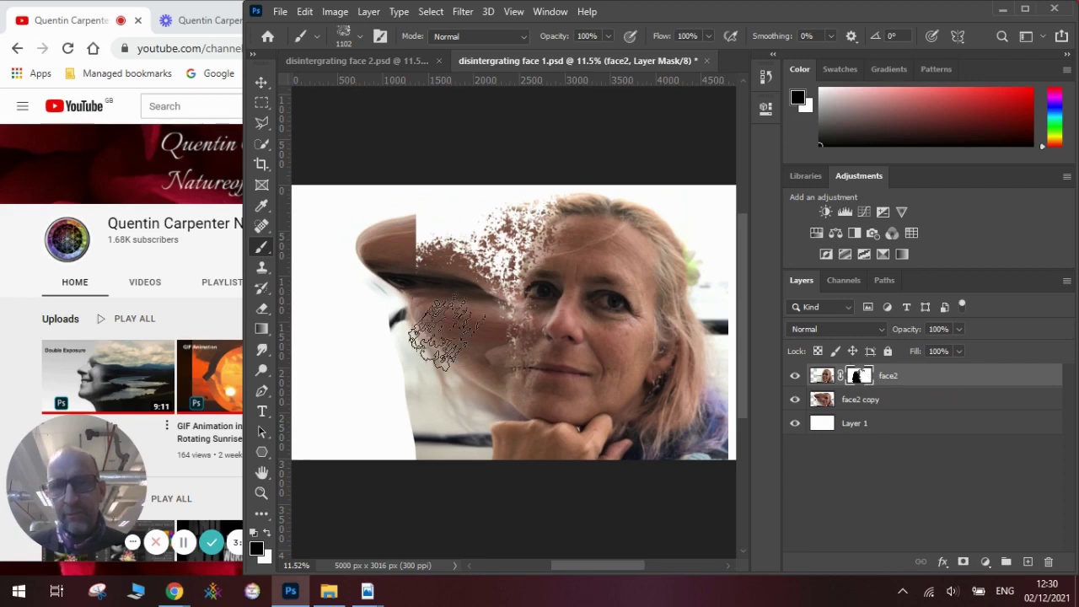
mouse_move(445, 333)
mouse_down()
mouse_move(451, 296)
mouse_move(401, 262)
mouse_move(422, 232)
mouse_move(410, 249)
mouse_move(381, 245)
mouse_up()
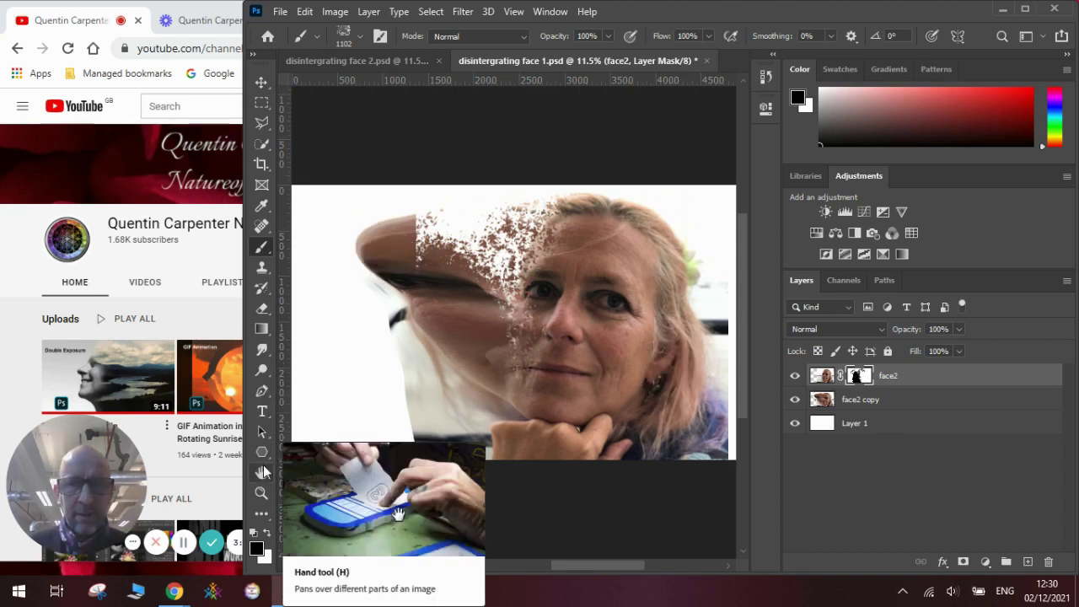
click(270, 535)
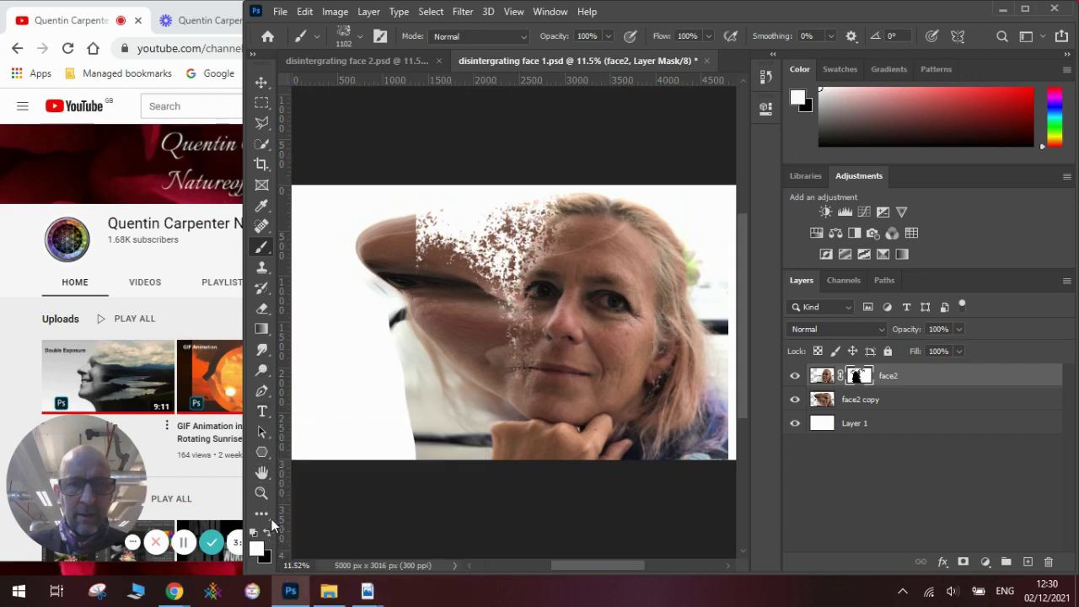
mouse_move(392, 249)
mouse_down()
mouse_move(419, 223)
mouse_move(440, 274)
mouse_move(432, 324)
mouse_move(410, 346)
mouse_move(428, 291)
mouse_move(453, 274)
mouse_move(455, 316)
mouse_up()
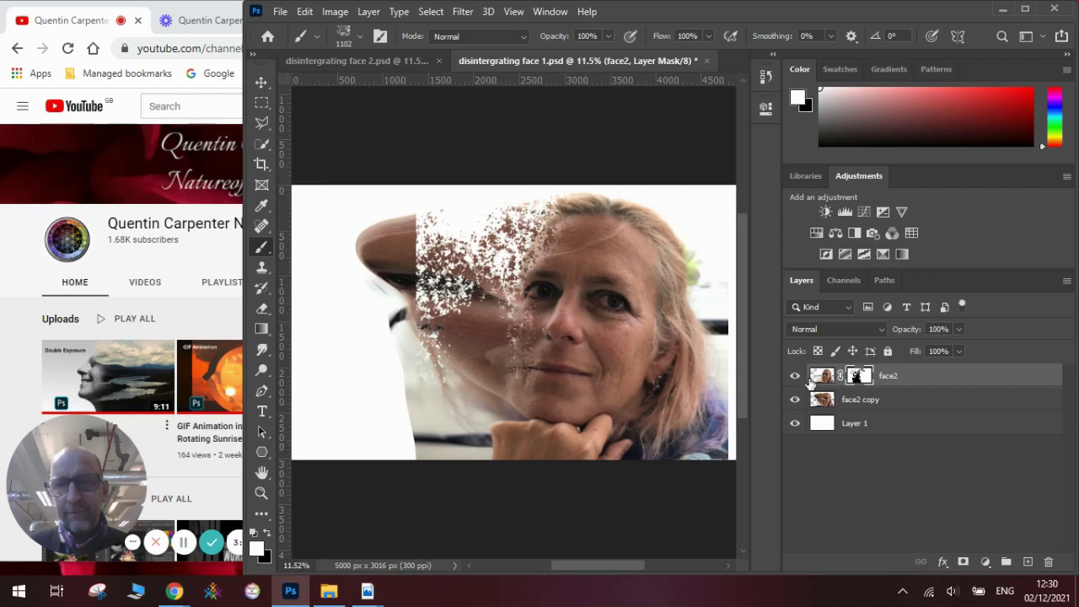
click(820, 376)
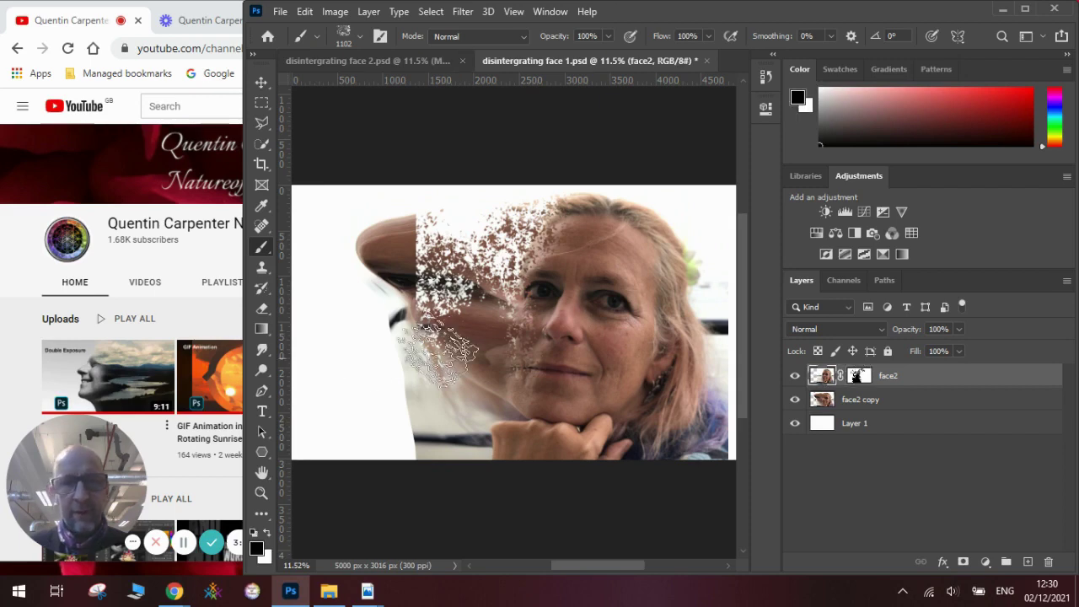
- Paint Bucket the left area black, then refill it white, checking against face2 copy
click(260, 330)
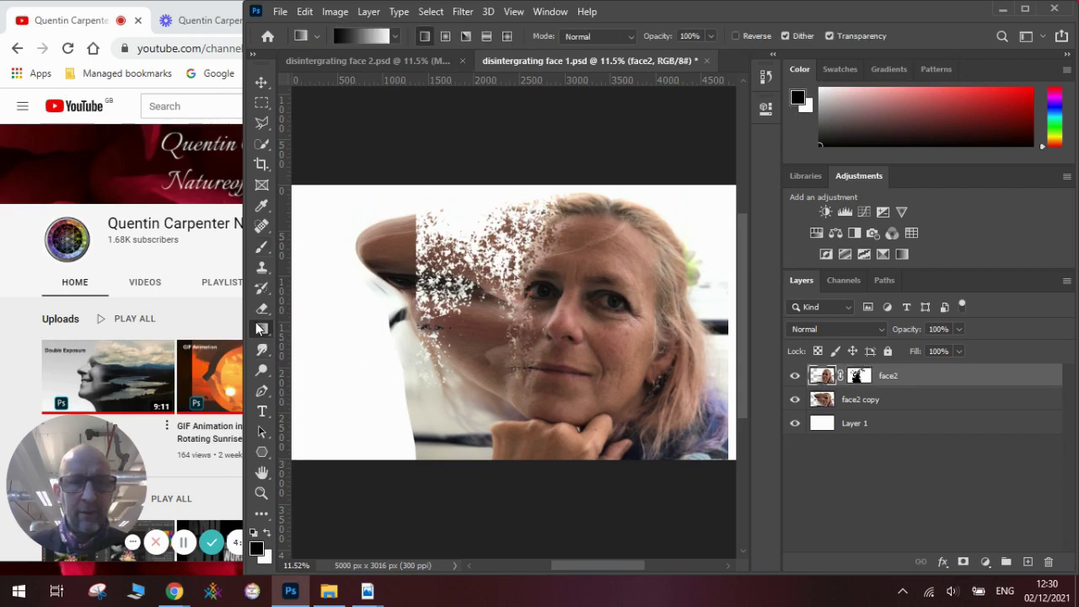
right_click(260, 330)
click(333, 344)
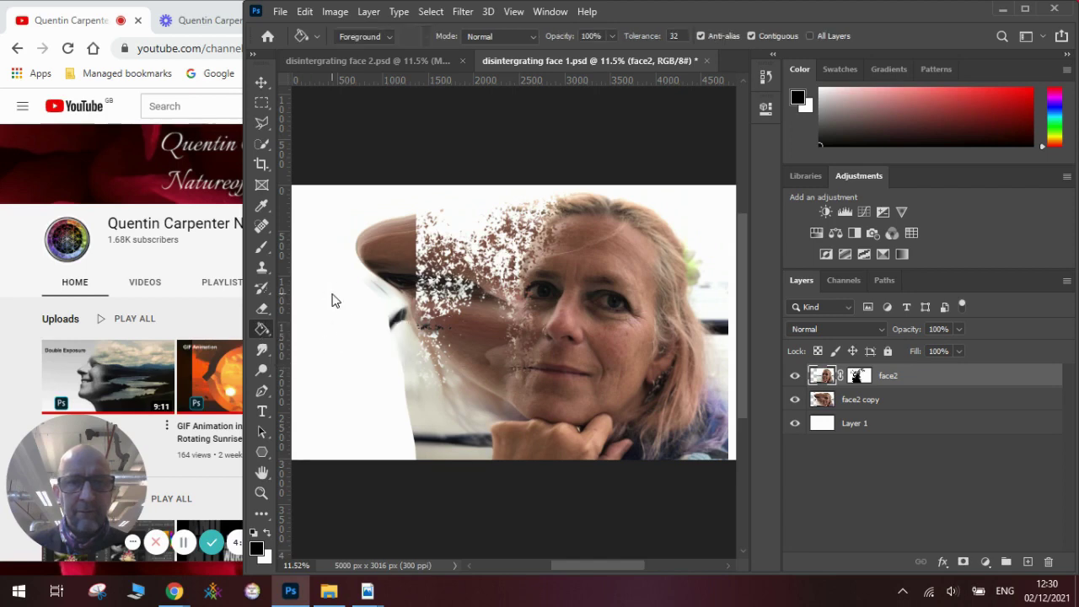
click(335, 301)
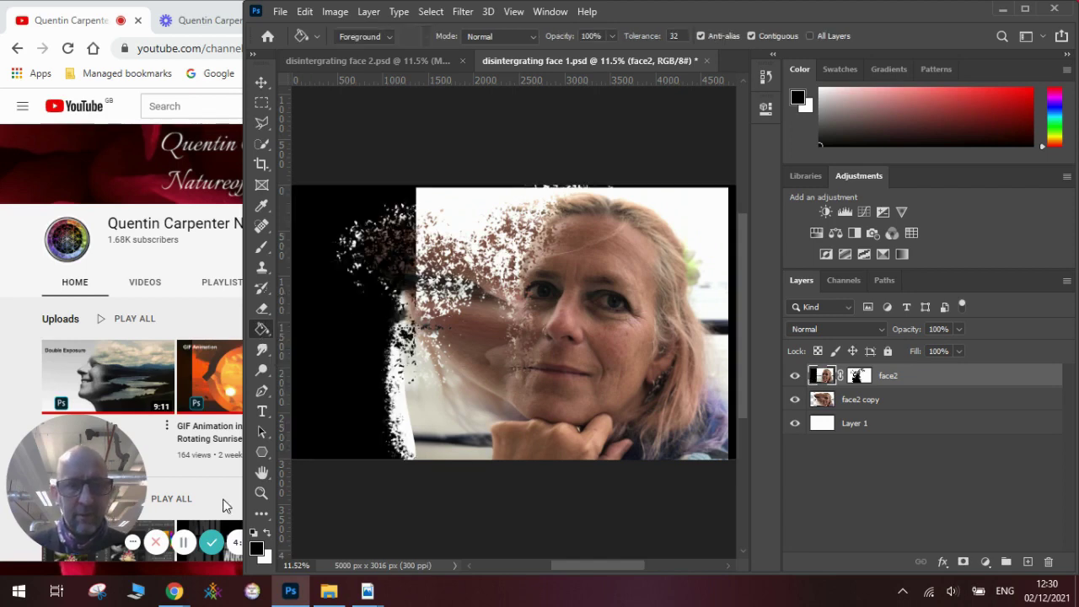
click(267, 534)
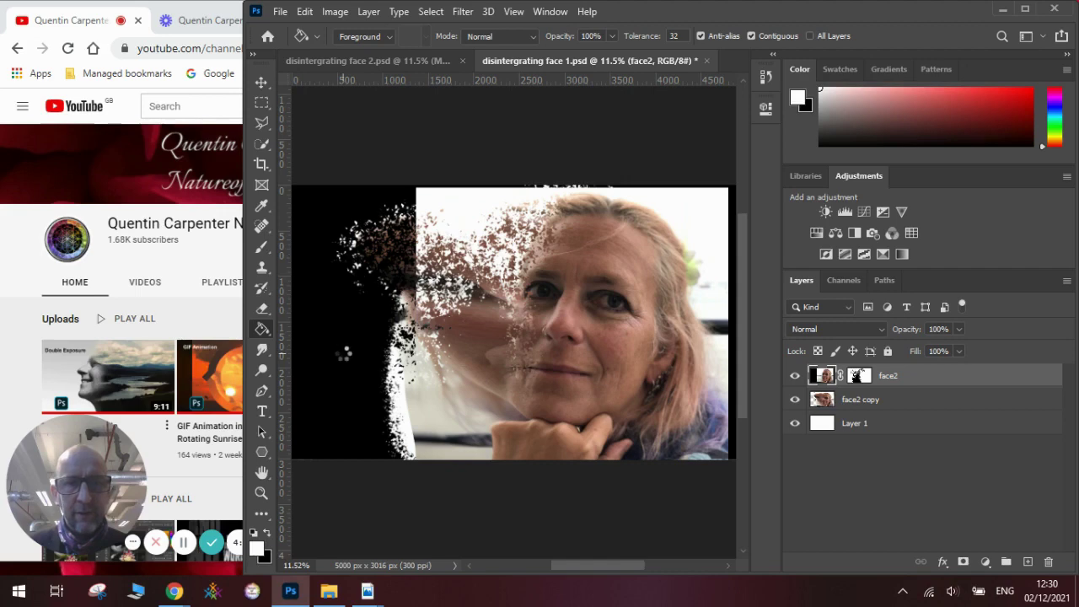
click(346, 360)
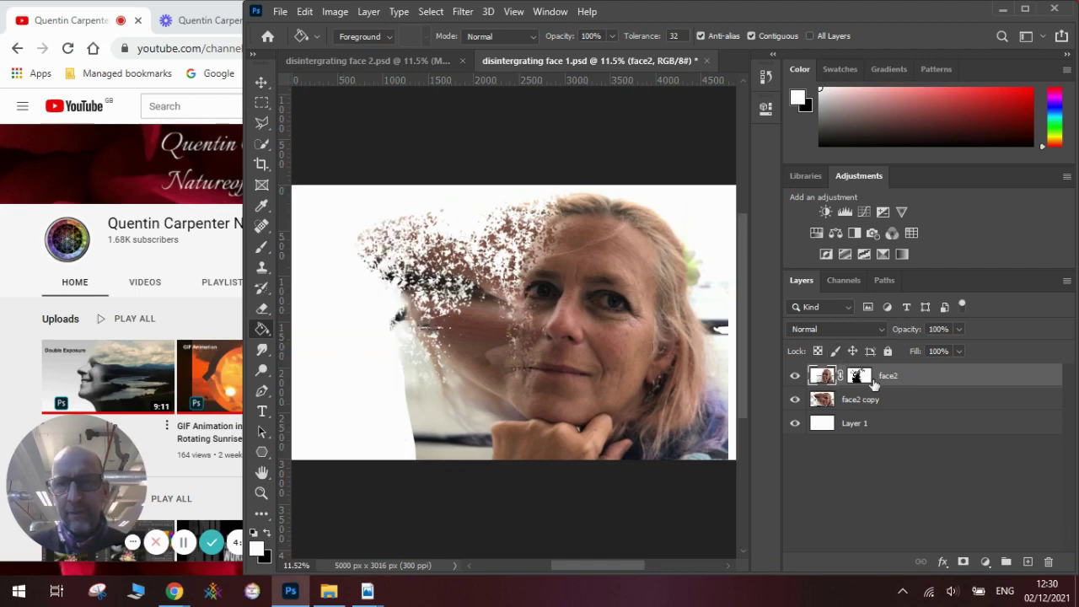
click(796, 400)
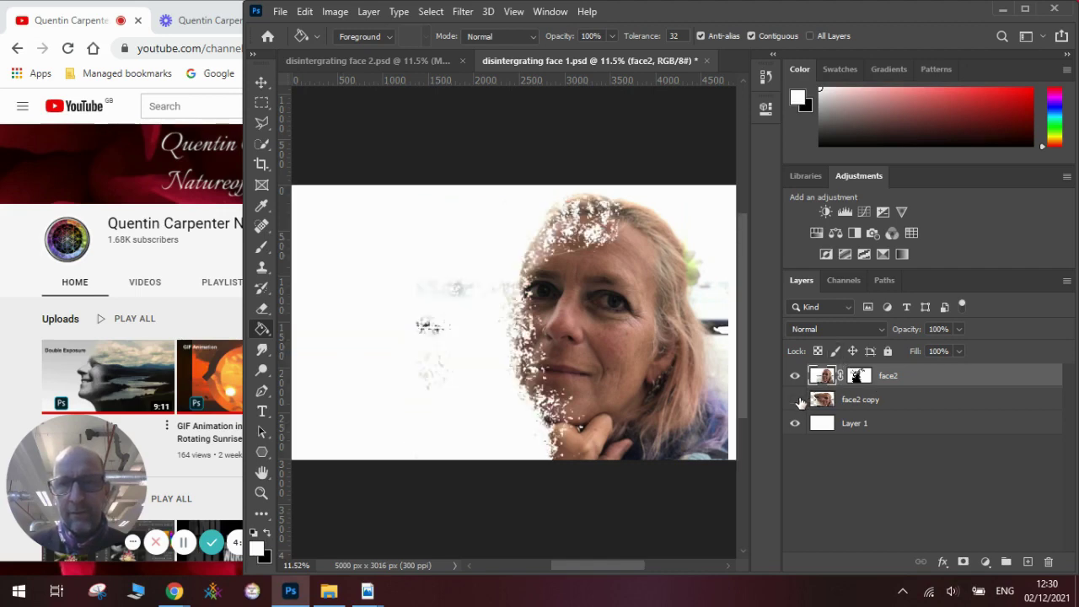
click(795, 399)
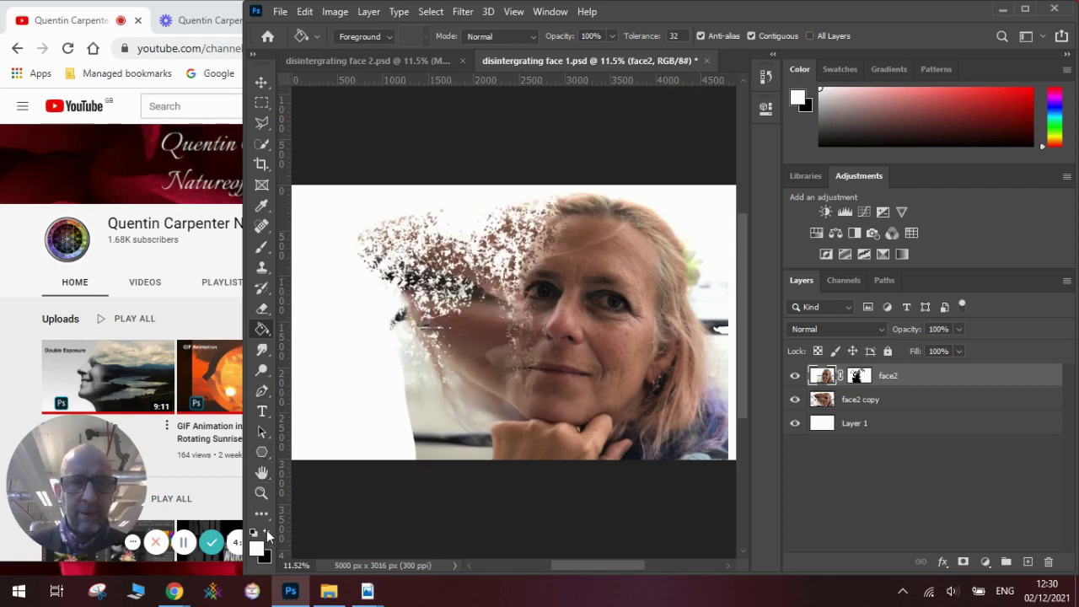
- Brush white spatter on face2's mask across the left area, toggling face2 to compare
click(262, 247)
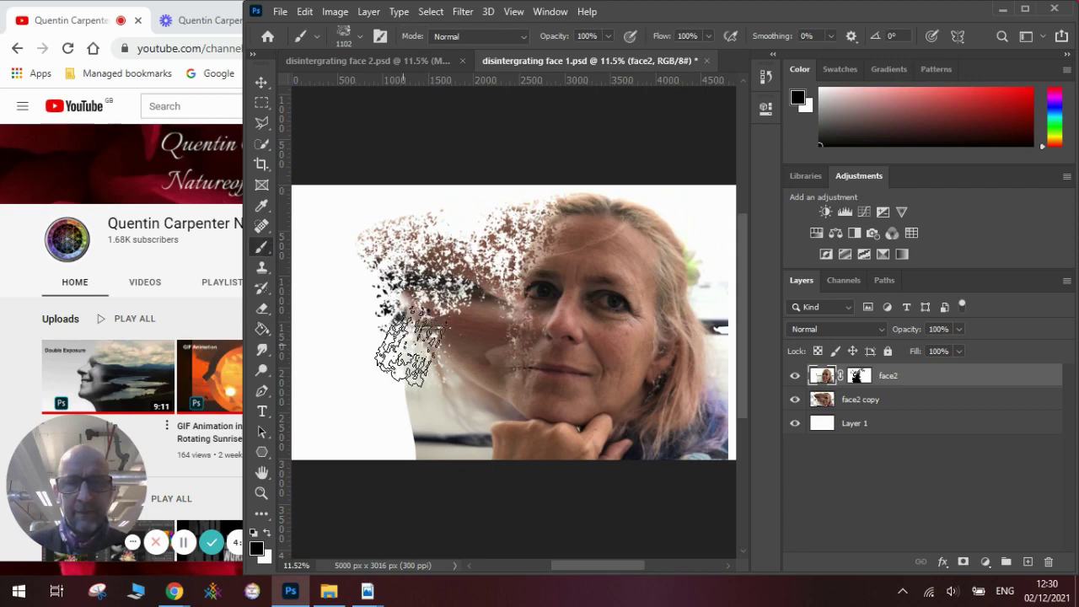
click(865, 381)
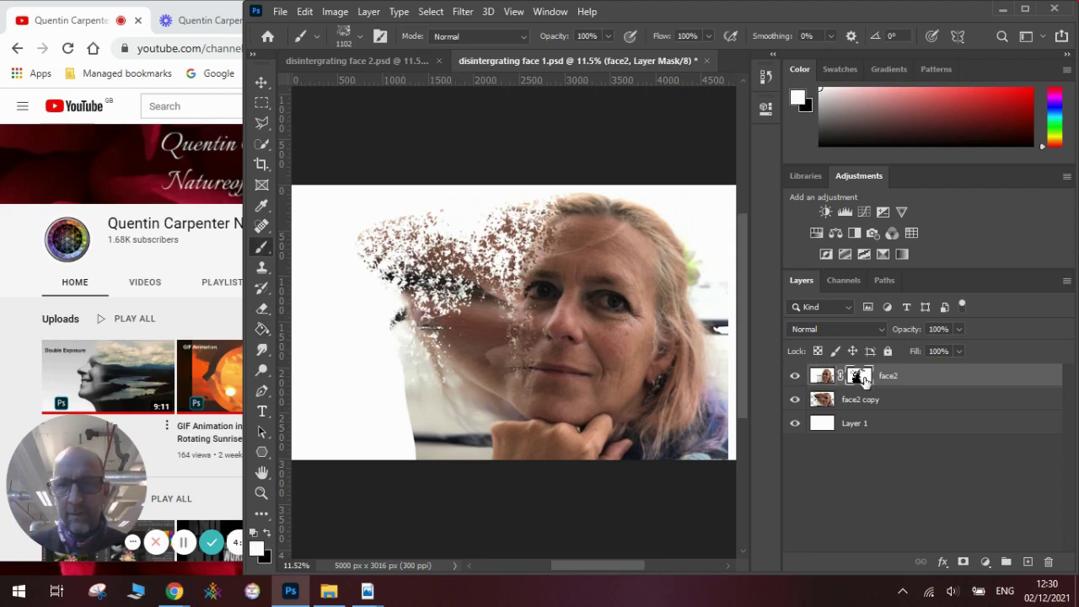
key(x)
mouse_move(388, 290)
mouse_down()
mouse_move(439, 260)
mouse_move(465, 303)
mouse_move(459, 294)
mouse_move(488, 310)
mouse_move(492, 345)
mouse_move(501, 320)
mouse_move(488, 311)
mouse_move(480, 332)
mouse_move(421, 353)
mouse_move(409, 332)
mouse_move(383, 331)
mouse_move(385, 315)
mouse_move(414, 361)
mouse_move(430, 366)
mouse_move(436, 397)
mouse_move(440, 373)
mouse_move(496, 384)
mouse_move(419, 319)
mouse_move(442, 315)
mouse_move(455, 315)
mouse_move(412, 404)
mouse_move(425, 438)
mouse_move(454, 428)
mouse_move(415, 397)
mouse_up()
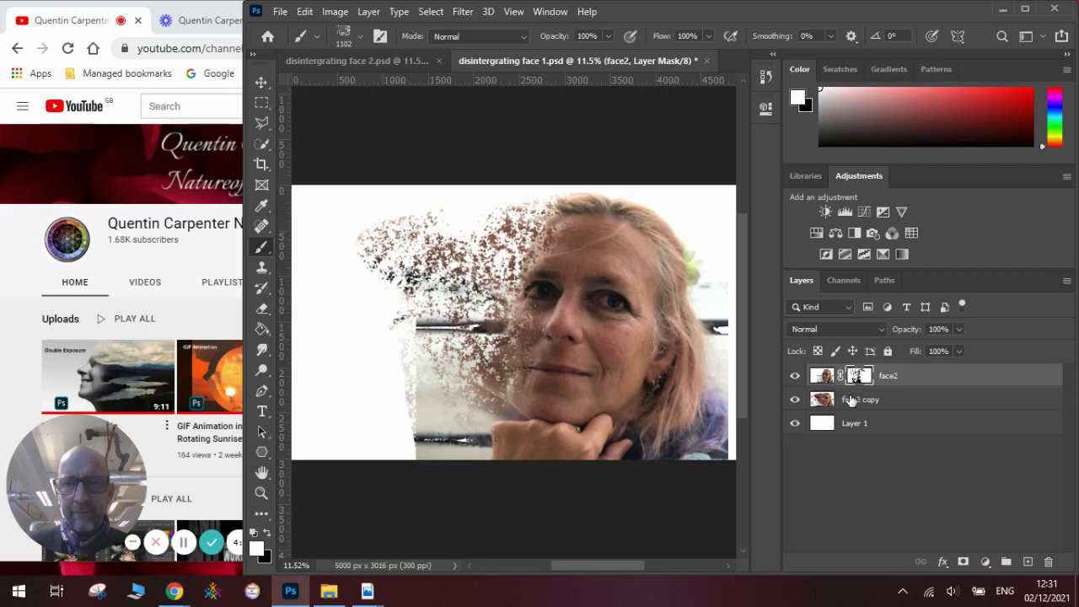
click(797, 378)
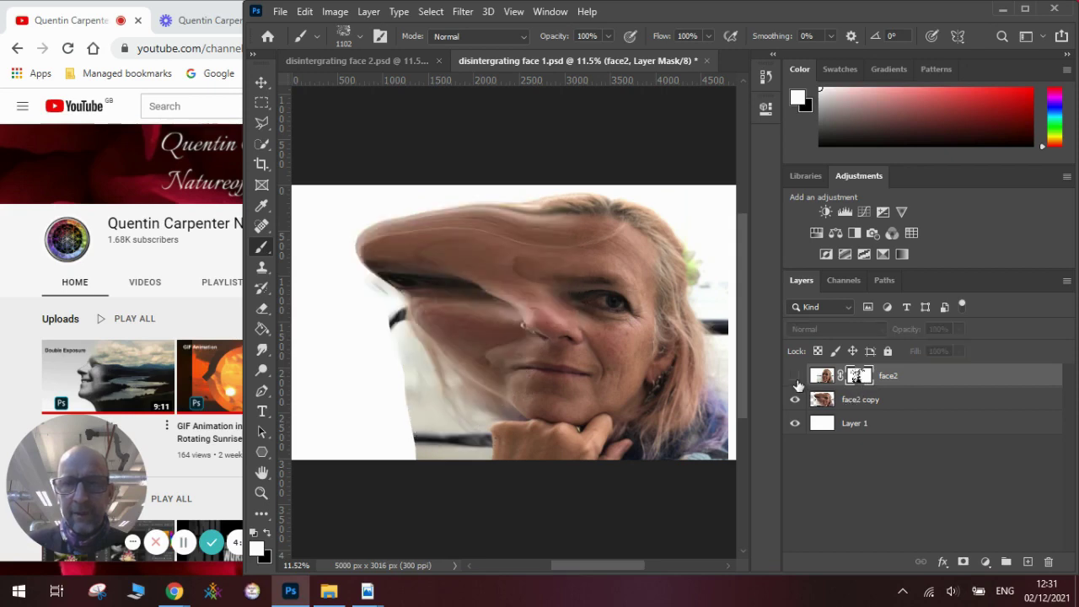
click(796, 377)
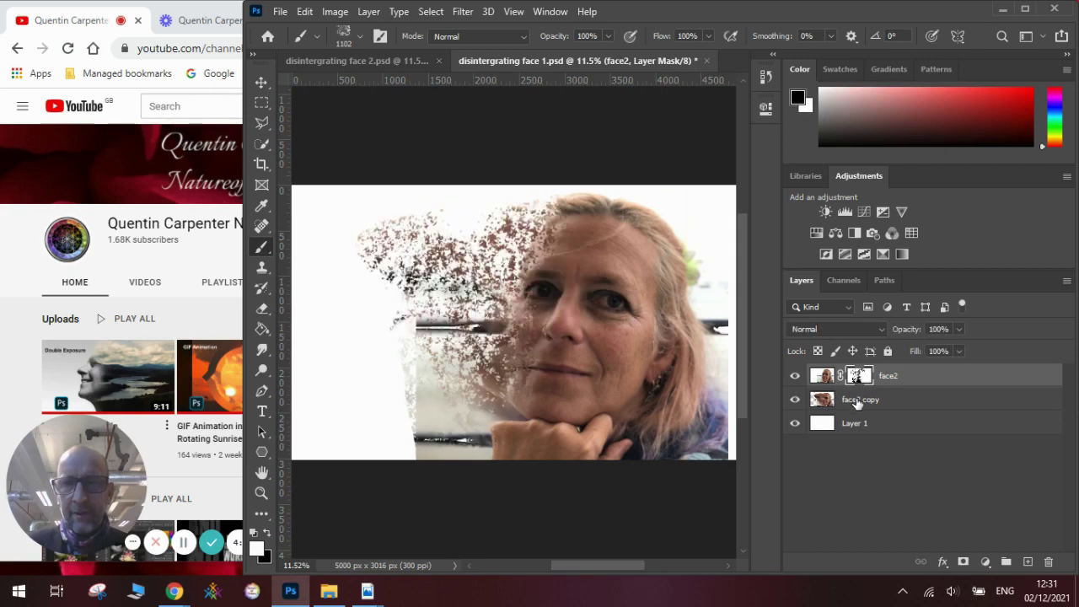
- Add a mask to face2 copy and break its lower-left edge into black speckles
click(859, 401)
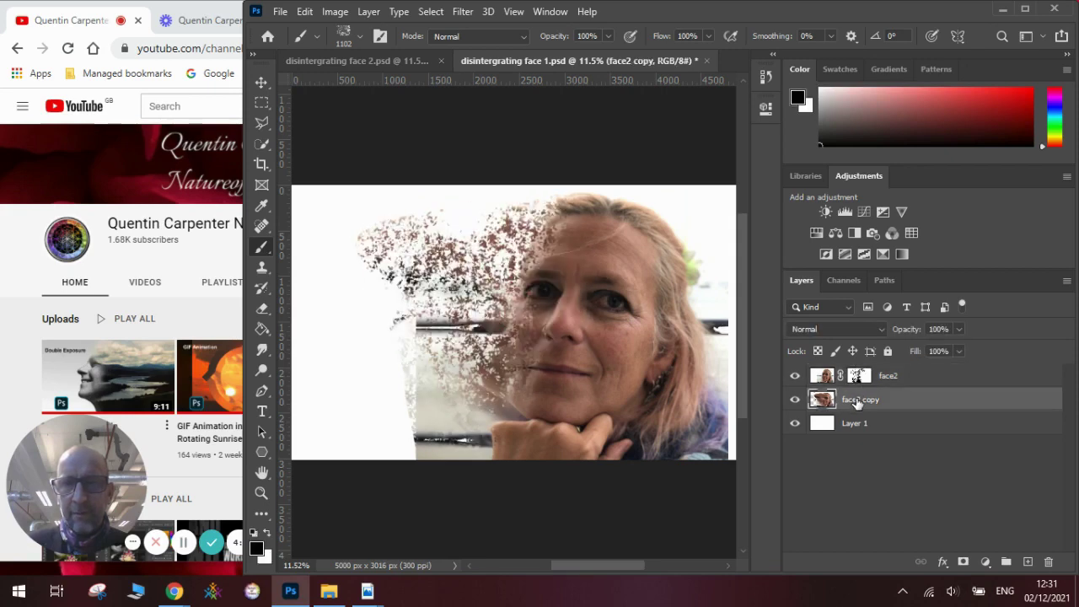
click(963, 562)
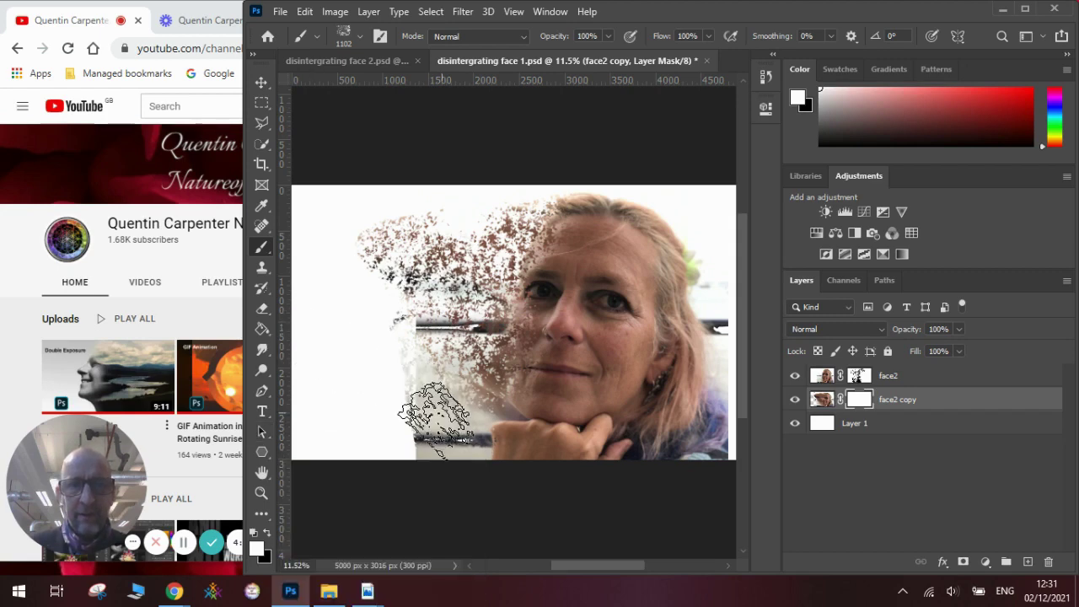
mouse_move(434, 419)
mouse_down()
mouse_move(428, 429)
mouse_move(517, 424)
mouse_up()
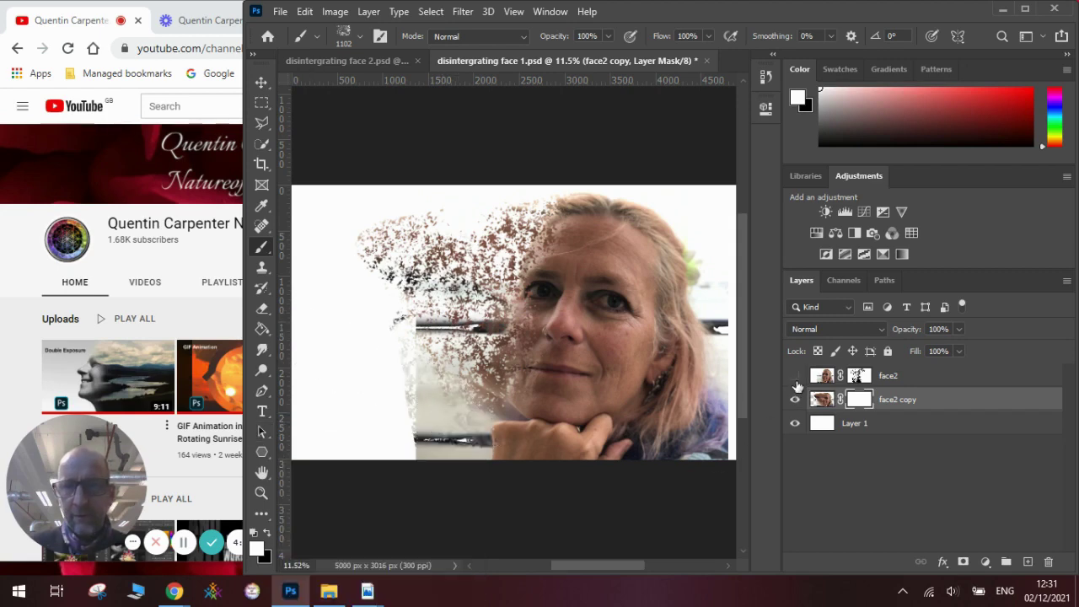
click(796, 379)
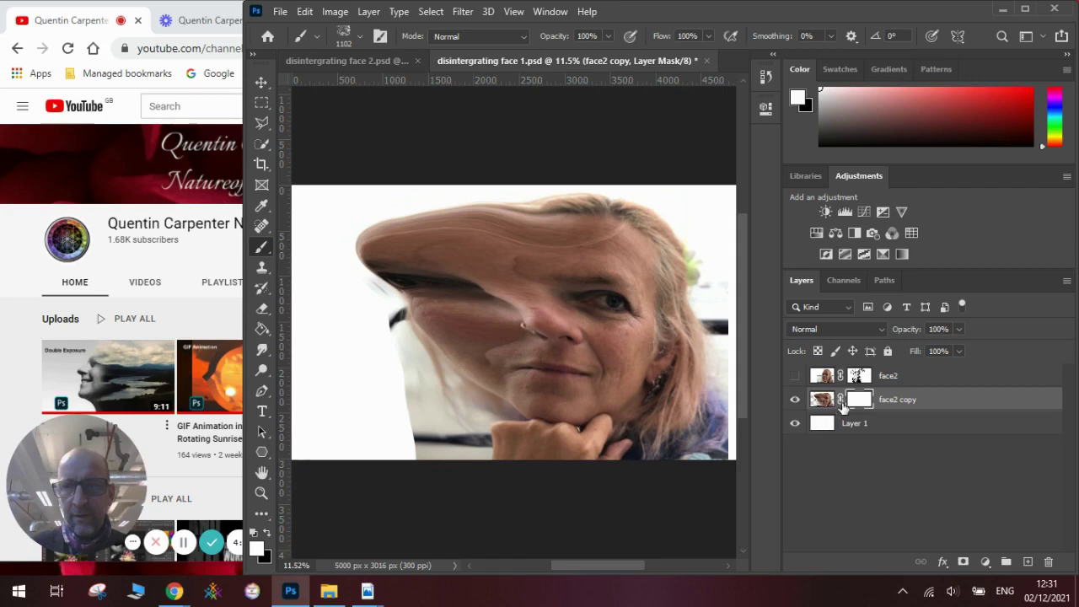
click(268, 531)
mouse_move(442, 354)
mouse_down()
mouse_move(434, 317)
mouse_move(391, 354)
mouse_move(379, 296)
mouse_move(388, 257)
mouse_move(372, 267)
mouse_move(384, 251)
mouse_move(373, 235)
mouse_move(406, 217)
mouse_move(382, 230)
mouse_move(399, 228)
mouse_move(382, 326)
mouse_move(390, 316)
mouse_move(395, 350)
mouse_move(459, 380)
mouse_move(447, 368)
mouse_move(441, 390)
mouse_move(403, 416)
mouse_move(450, 441)
mouse_move(393, 382)
mouse_move(404, 341)
mouse_up()
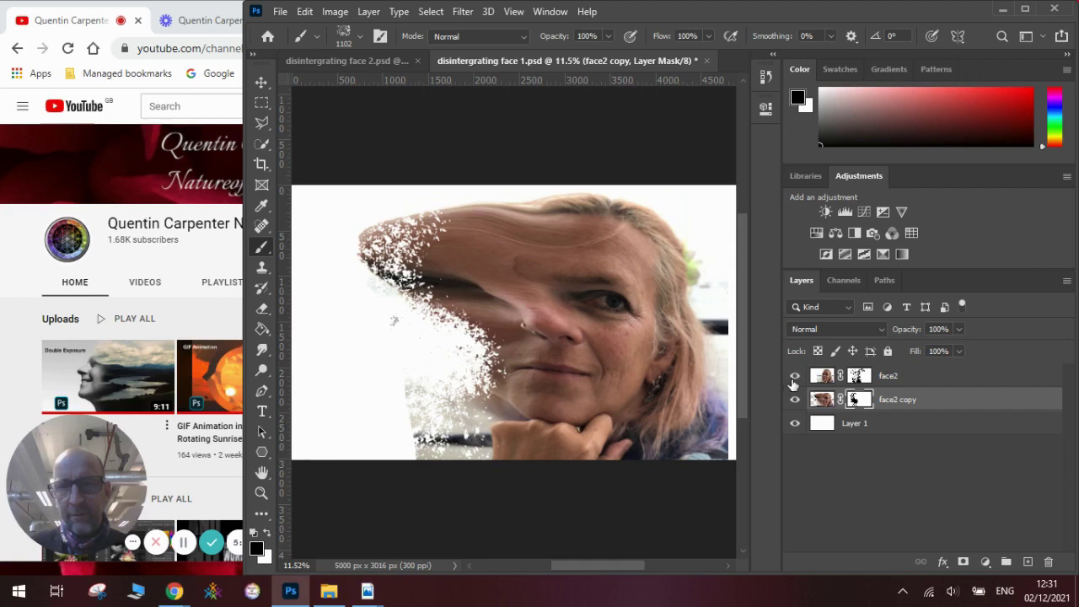
click(793, 378)
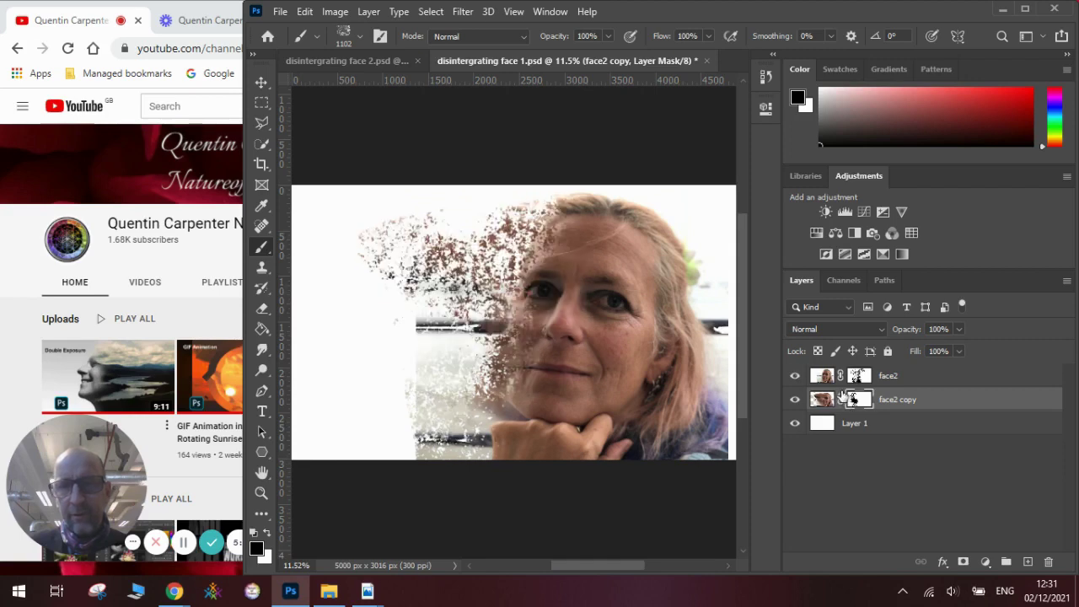
- Scatter particles into face2's mask and splatter black dots near the chin on face2 copy
click(867, 376)
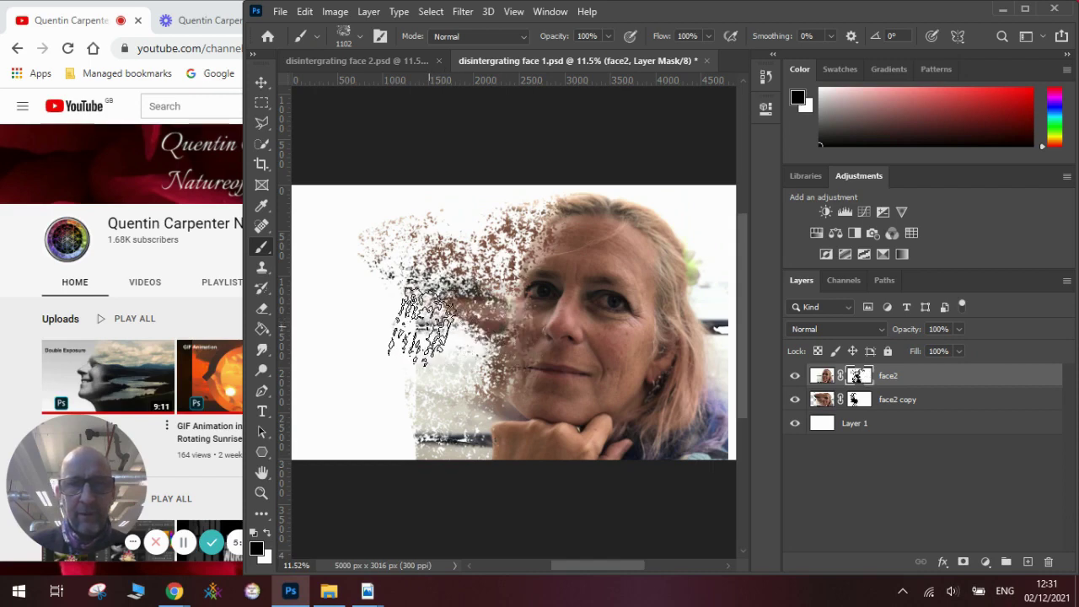
mouse_move(424, 335)
mouse_down()
mouse_move(514, 337)
mouse_move(496, 325)
mouse_move(514, 322)
mouse_move(426, 338)
mouse_up()
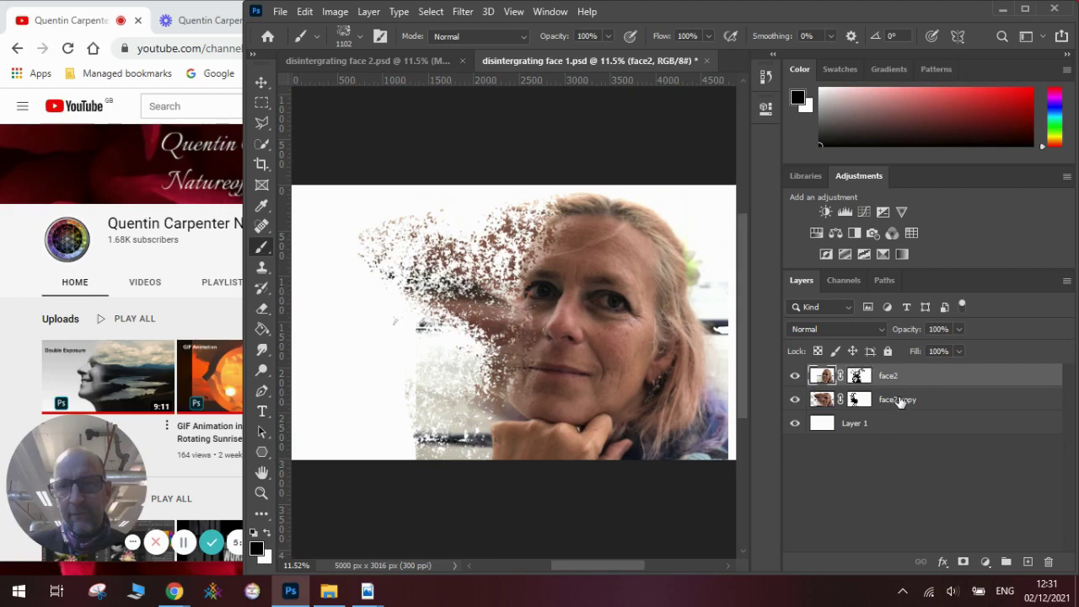
click(894, 401)
click(795, 376)
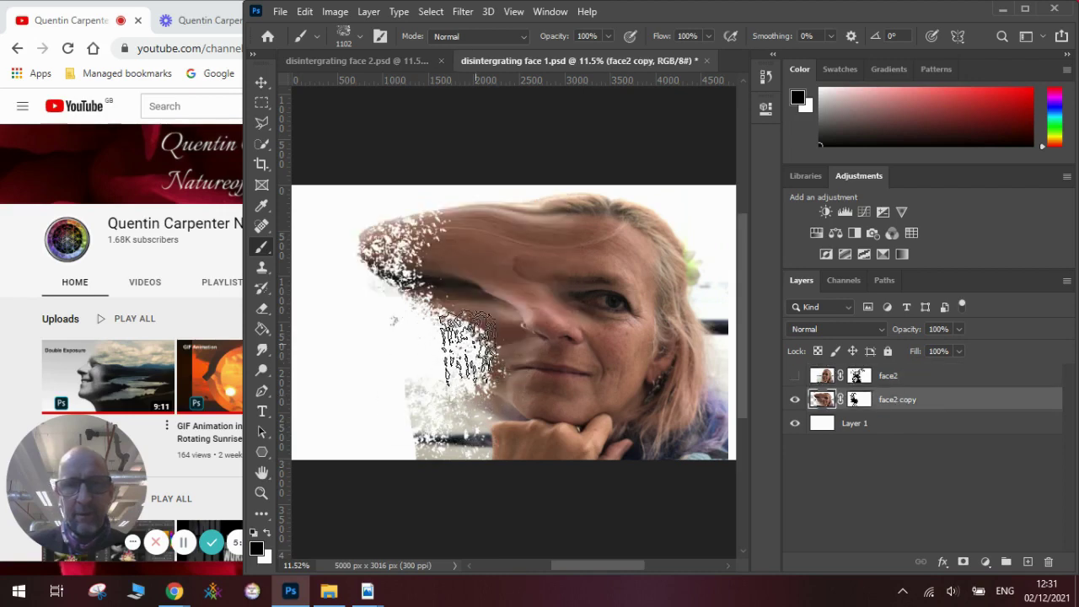
click(482, 322)
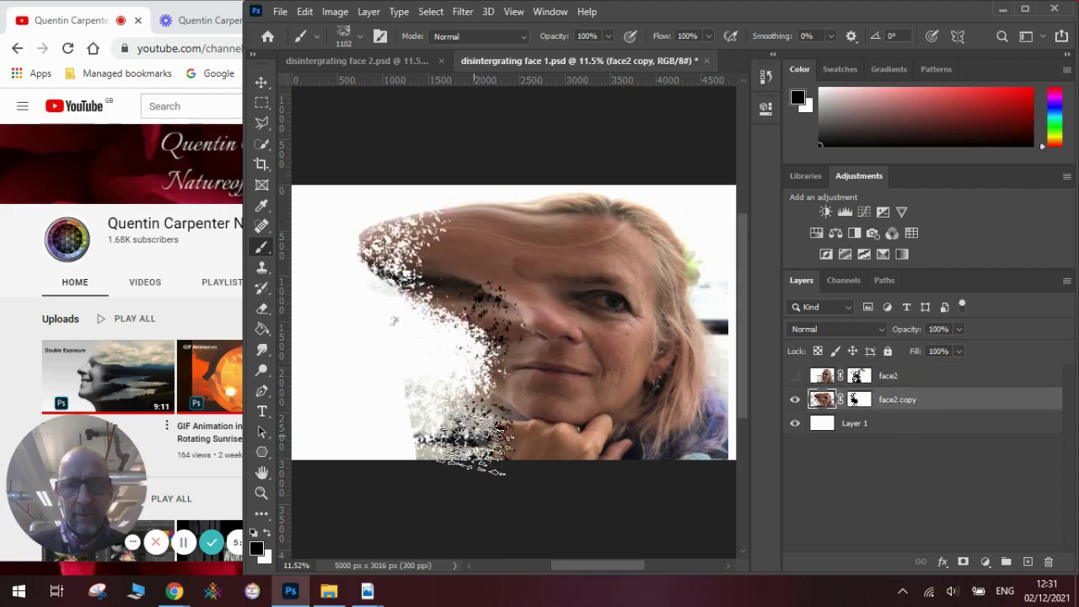
click(474, 442)
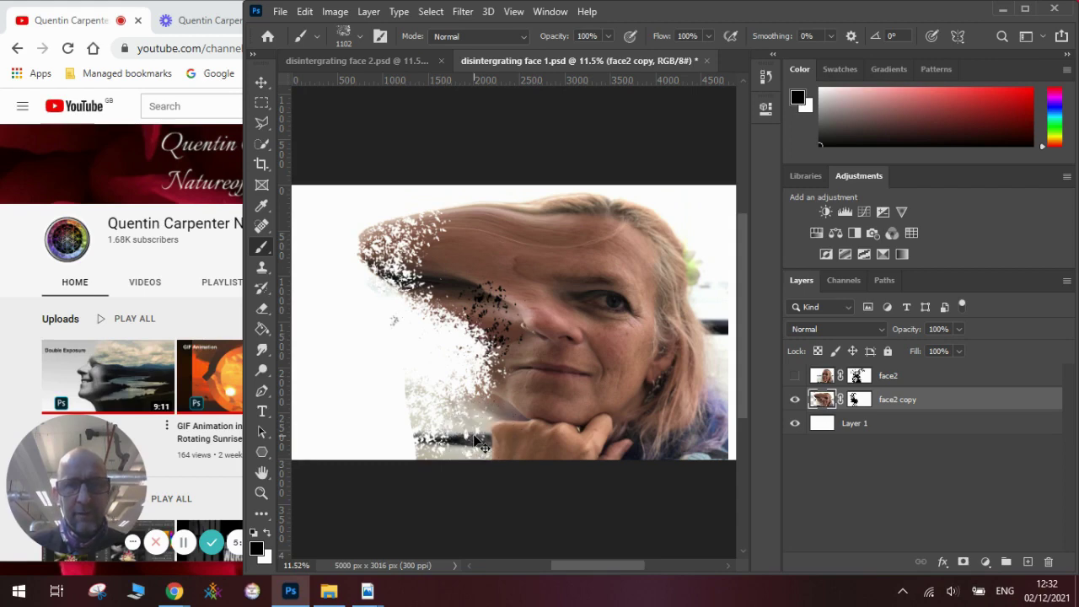
- Scatter speckles along the chin and hand on face2 copy's mask, with face2 visible again
click(865, 386)
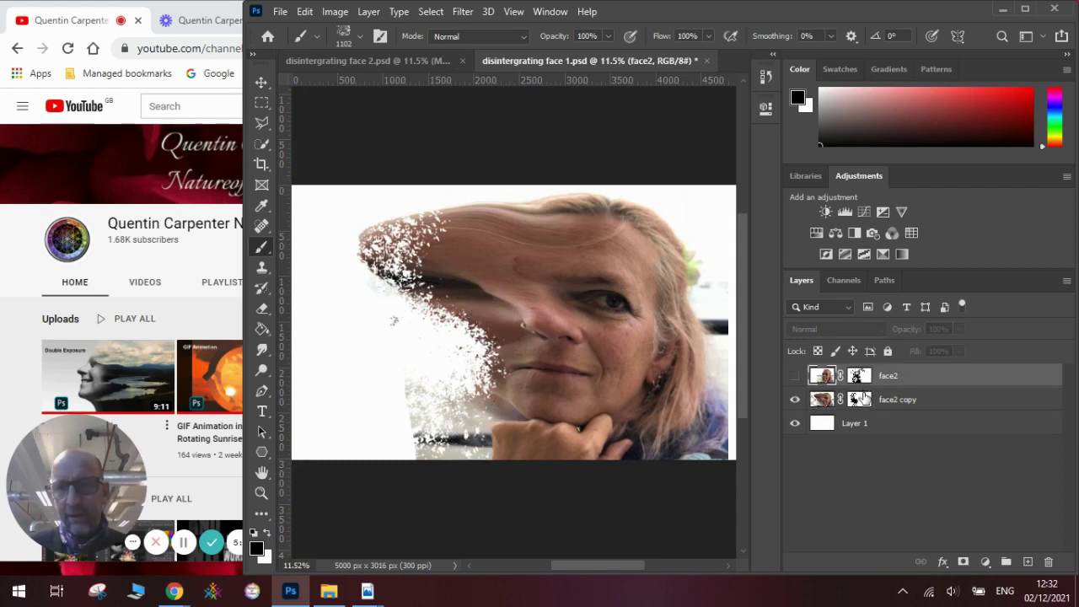
click(859, 400)
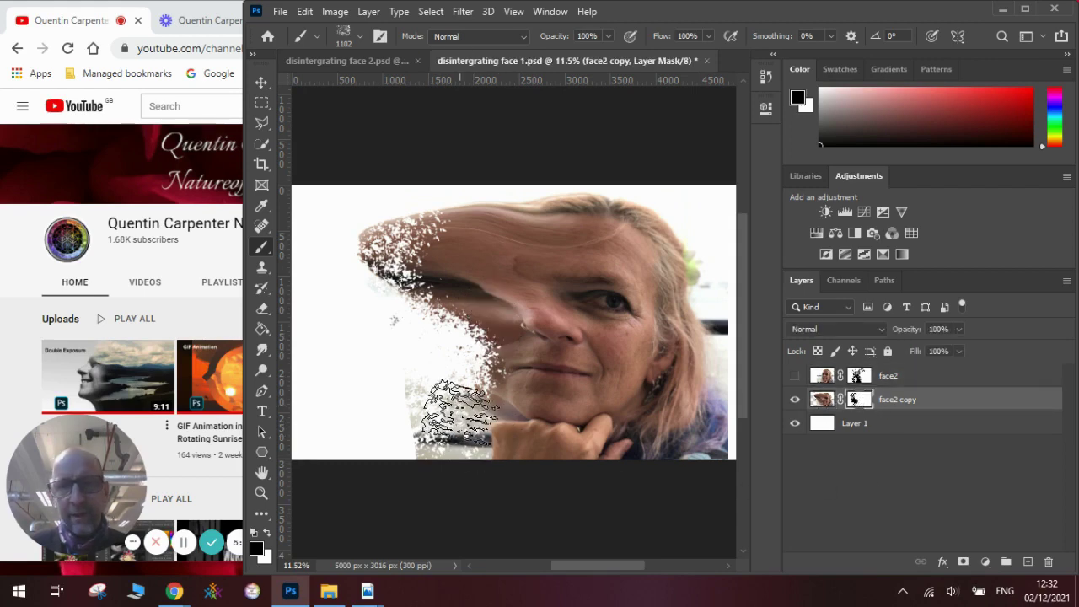
mouse_move(496, 414)
mouse_down()
mouse_move(483, 383)
mouse_move(483, 401)
mouse_move(465, 403)
mouse_move(428, 390)
mouse_move(413, 436)
mouse_move(466, 456)
mouse_move(503, 435)
mouse_move(453, 447)
mouse_move(401, 404)
mouse_move(461, 320)
mouse_move(457, 342)
mouse_move(453, 261)
mouse_move(500, 226)
mouse_move(462, 215)
mouse_move(536, 215)
mouse_move(508, 203)
mouse_move(516, 192)
mouse_move(447, 185)
mouse_up()
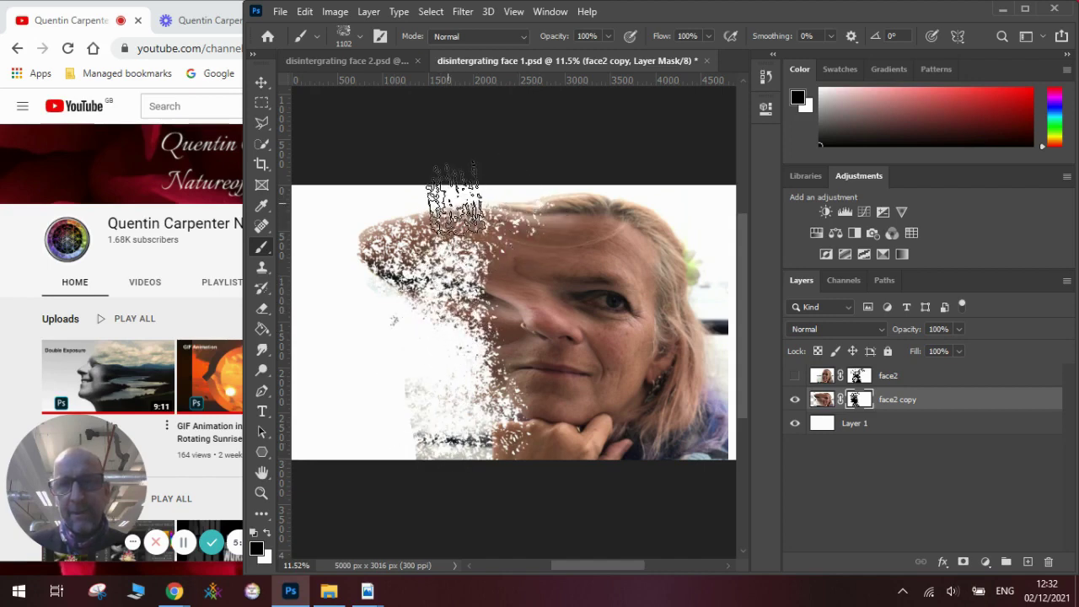
click(797, 377)
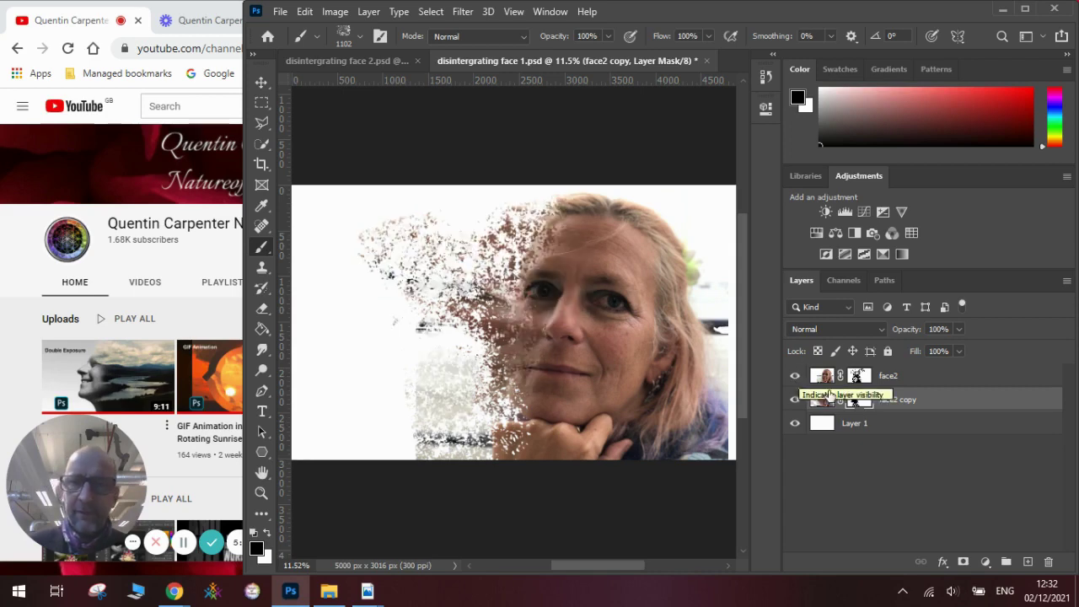
- Spatter face2's mask over the lower left and the hair at the right edge
click(882, 379)
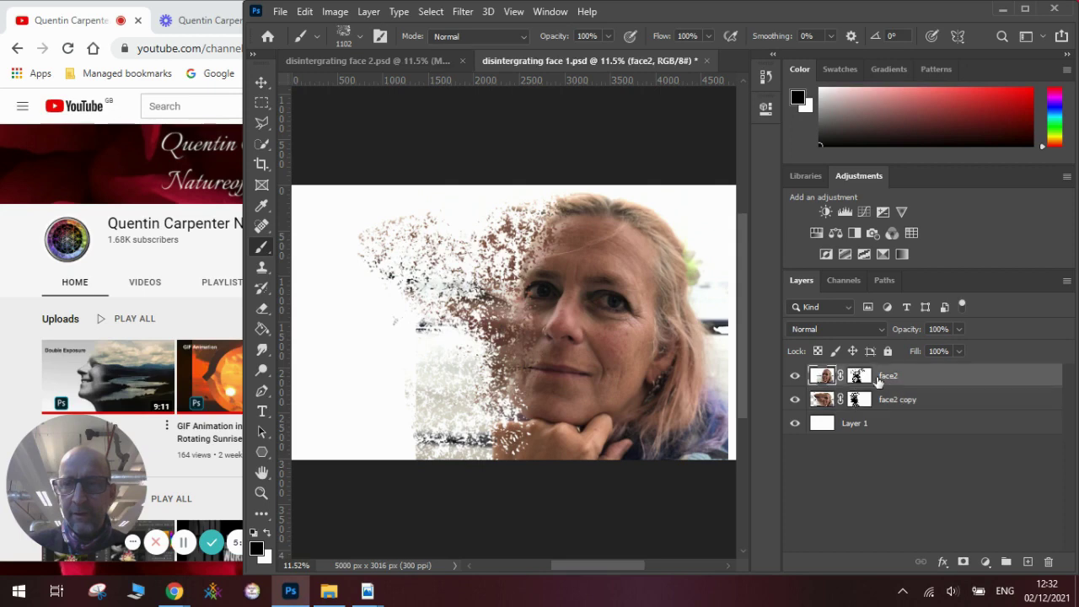
click(795, 399)
mouse_move(476, 437)
mouse_down()
mouse_move(481, 447)
mouse_move(432, 451)
mouse_up()
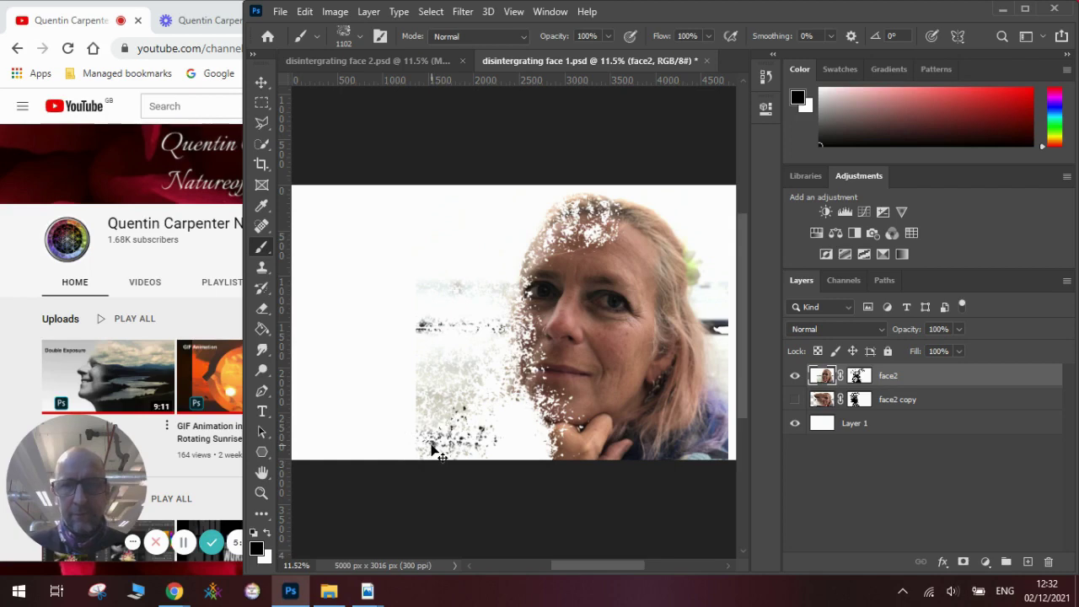
click(859, 376)
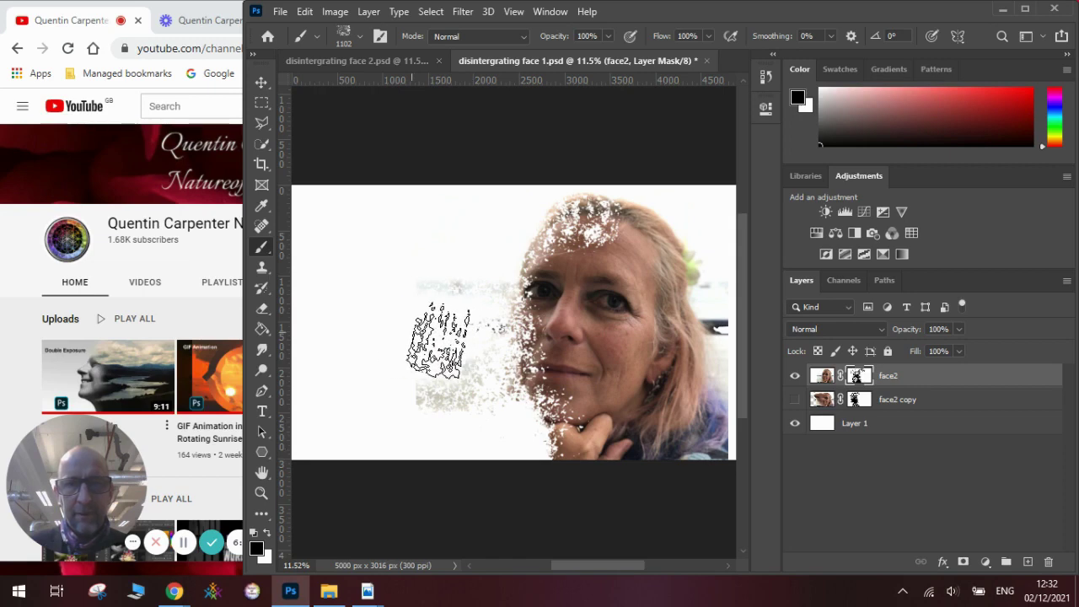
click(795, 399)
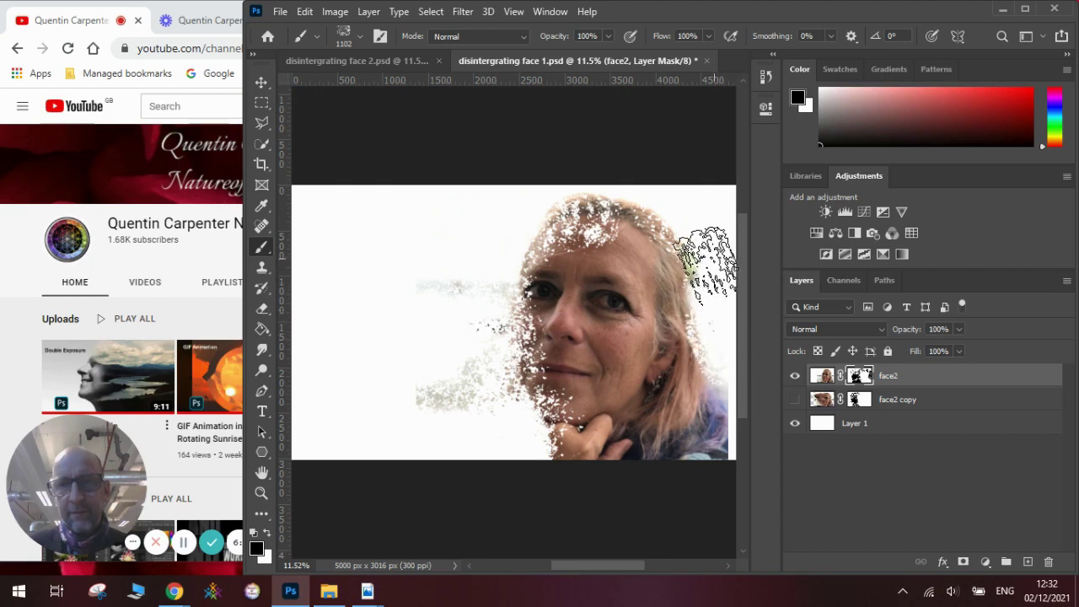
drag(709, 400, 711, 416)
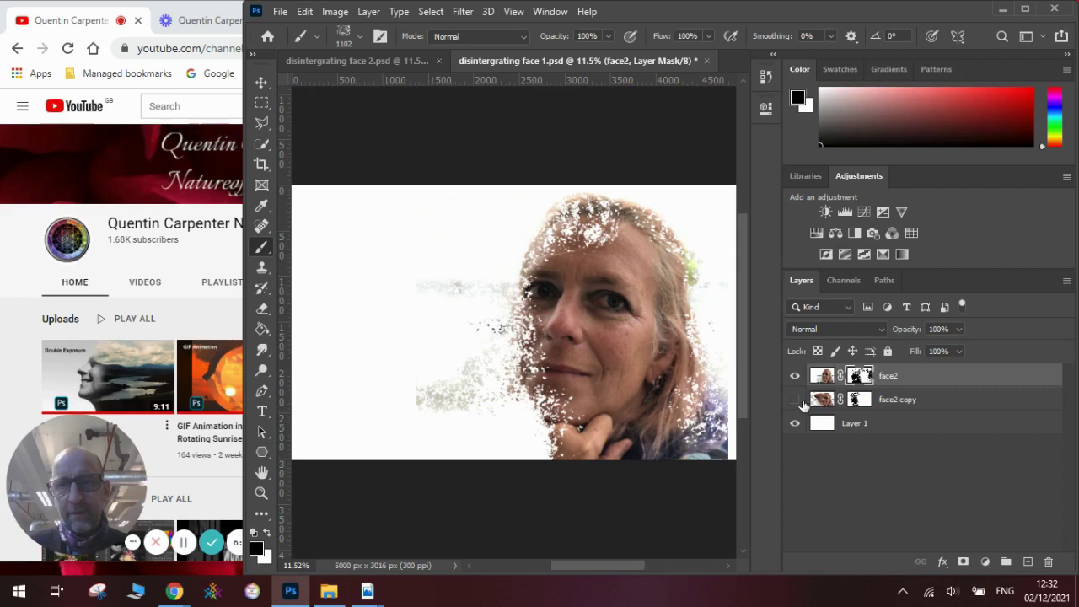
click(795, 400)
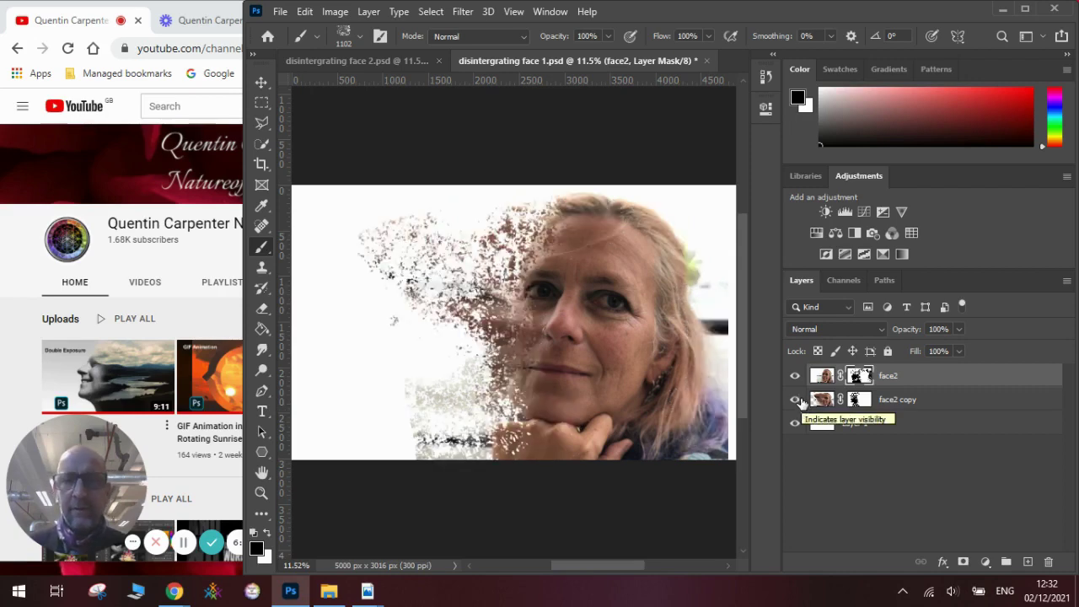
- Compare with the face 2 example, then select the background Layer 1 in face 1
click(384, 57)
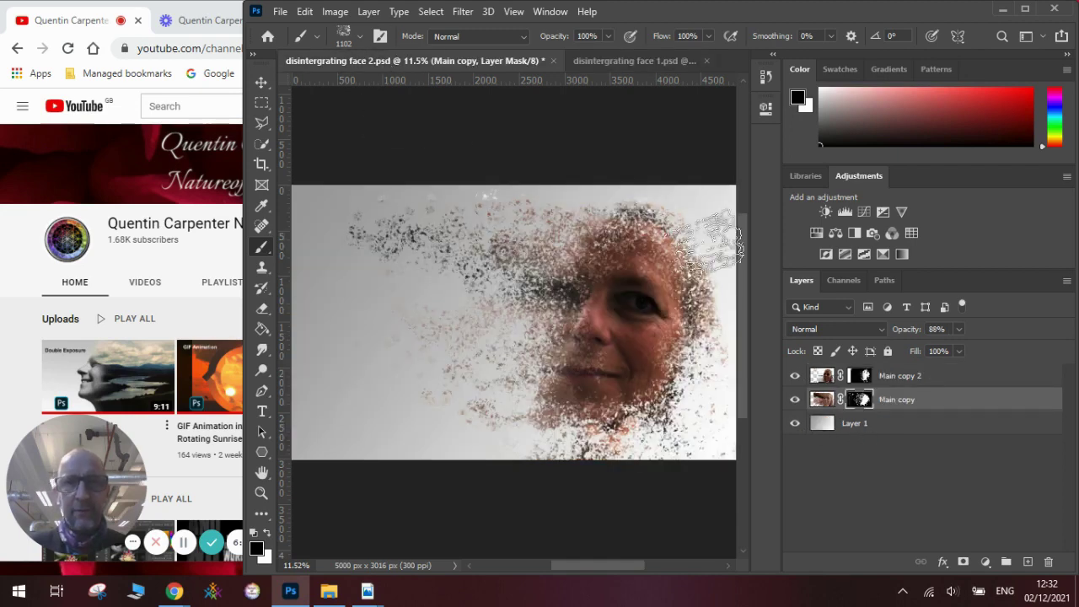
click(639, 61)
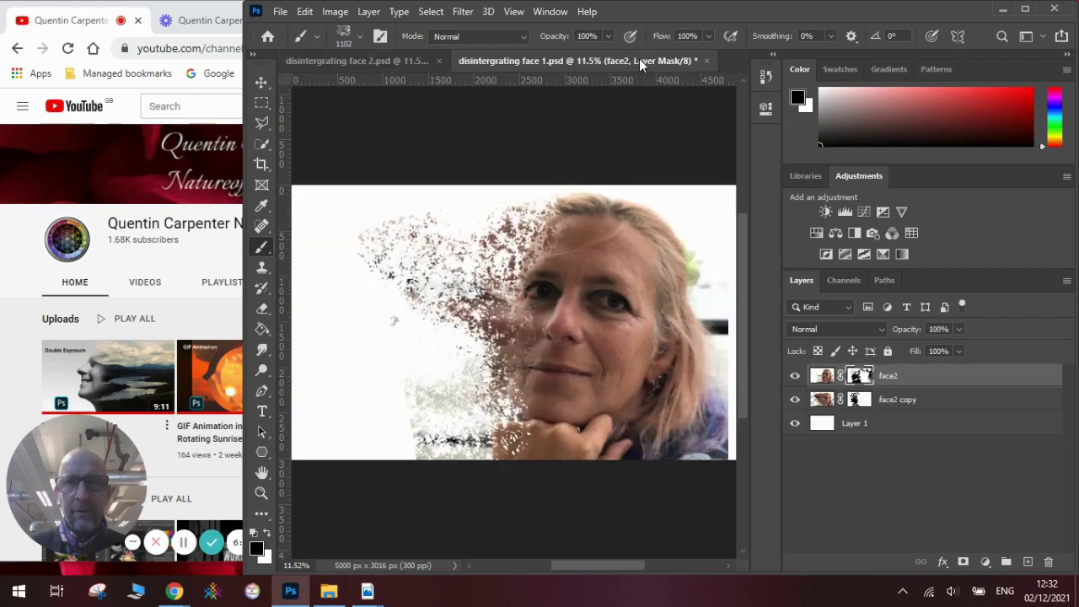
click(853, 427)
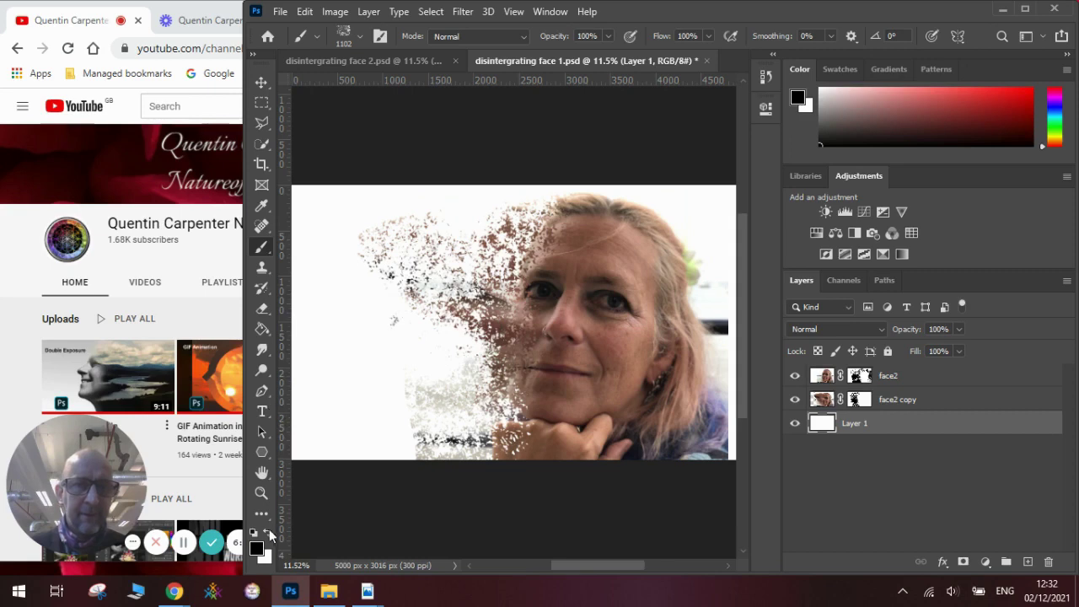
- Set the foreground colour to grey #989898
click(257, 550)
click(329, 190)
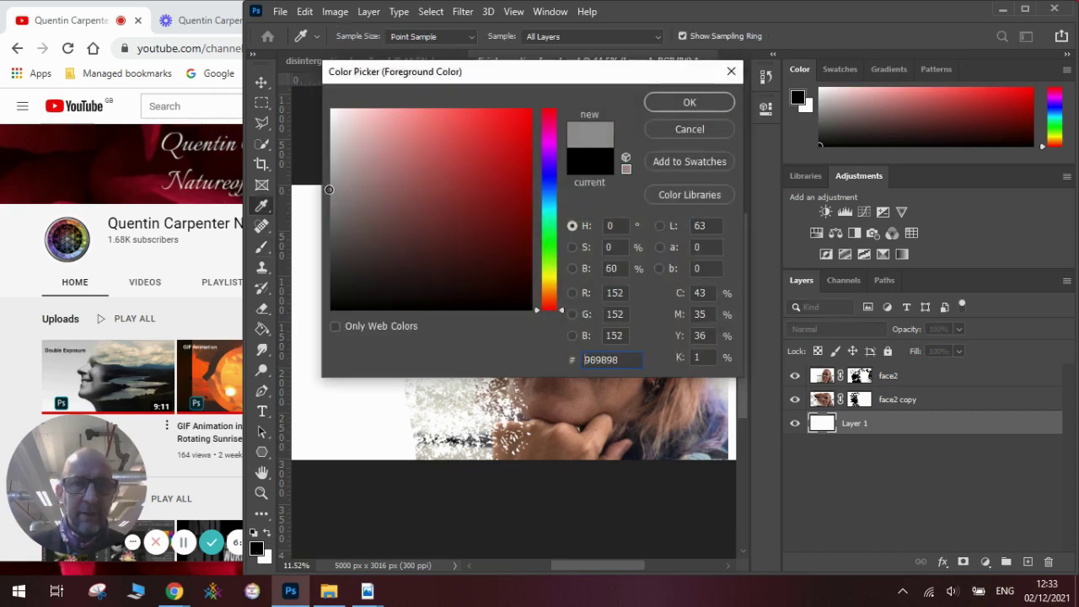
click(690, 102)
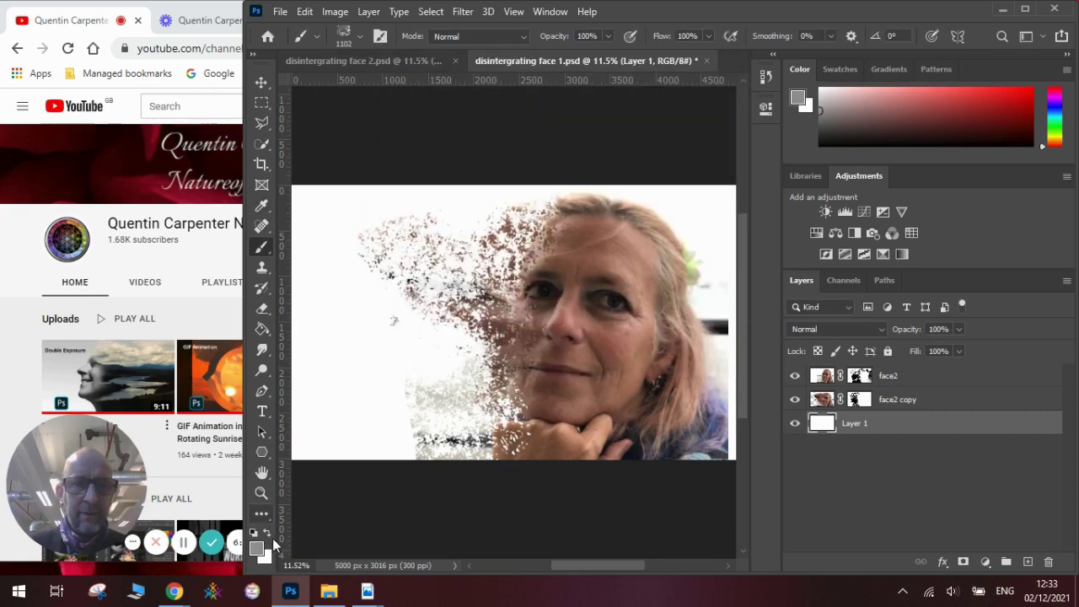
- Draw a grey-to-white gradient across Layer 1 with the Gradient Tool
right_click(261, 330)
click(330, 323)
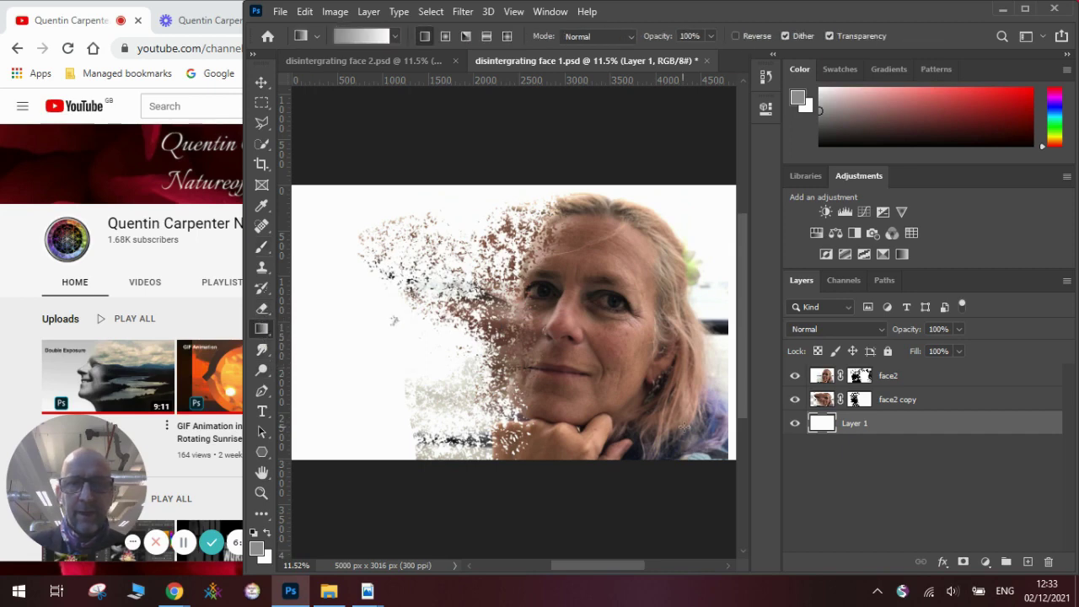
drag(449, 307, 697, 467)
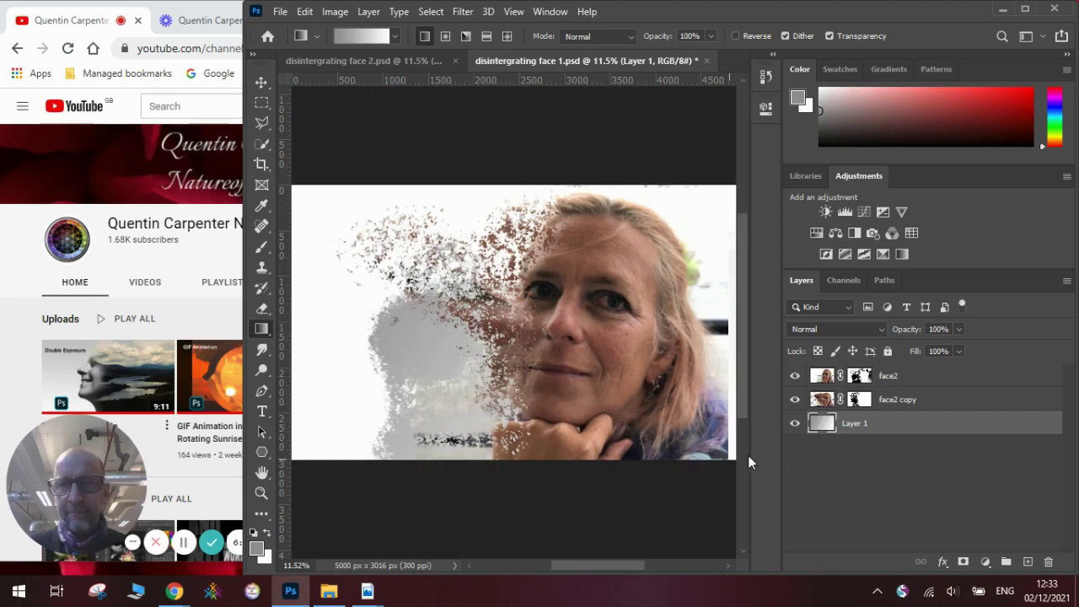
click(889, 403)
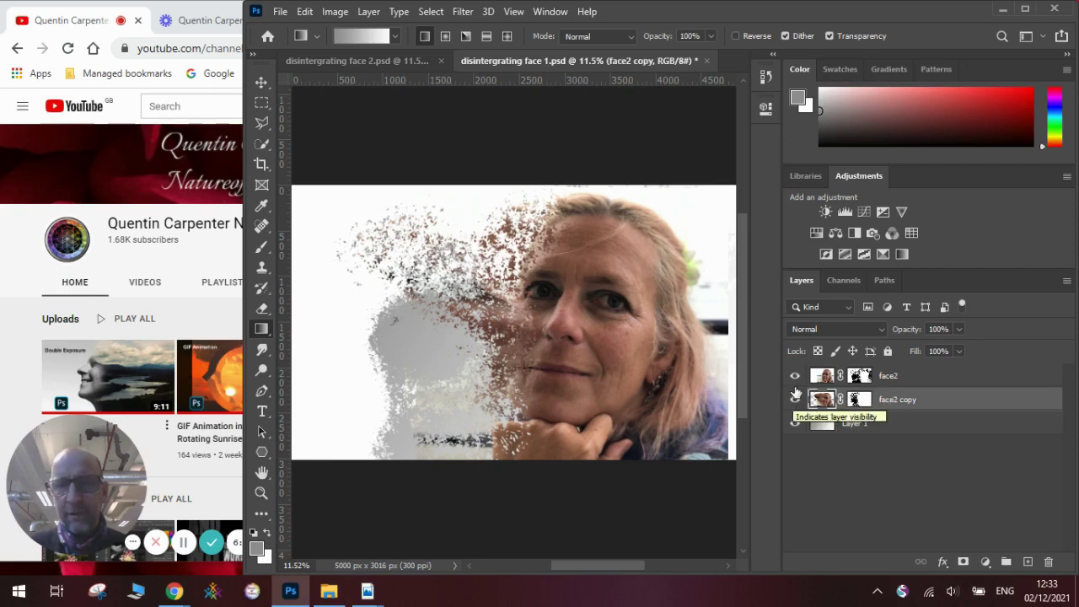
click(860, 375)
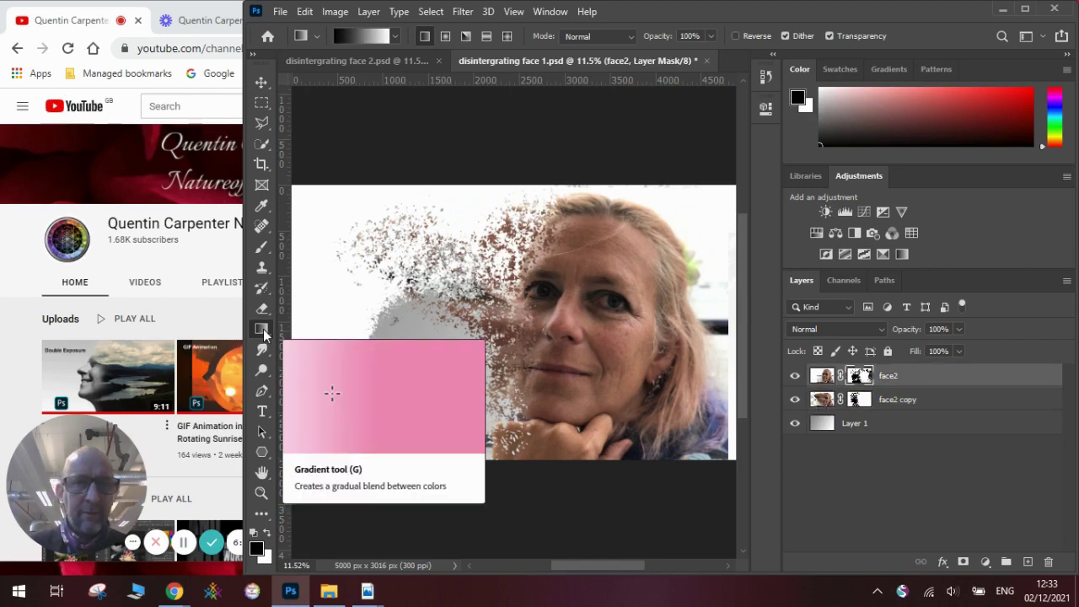
- Switch to the Brush Tool with the Soft Round tip
click(261, 250)
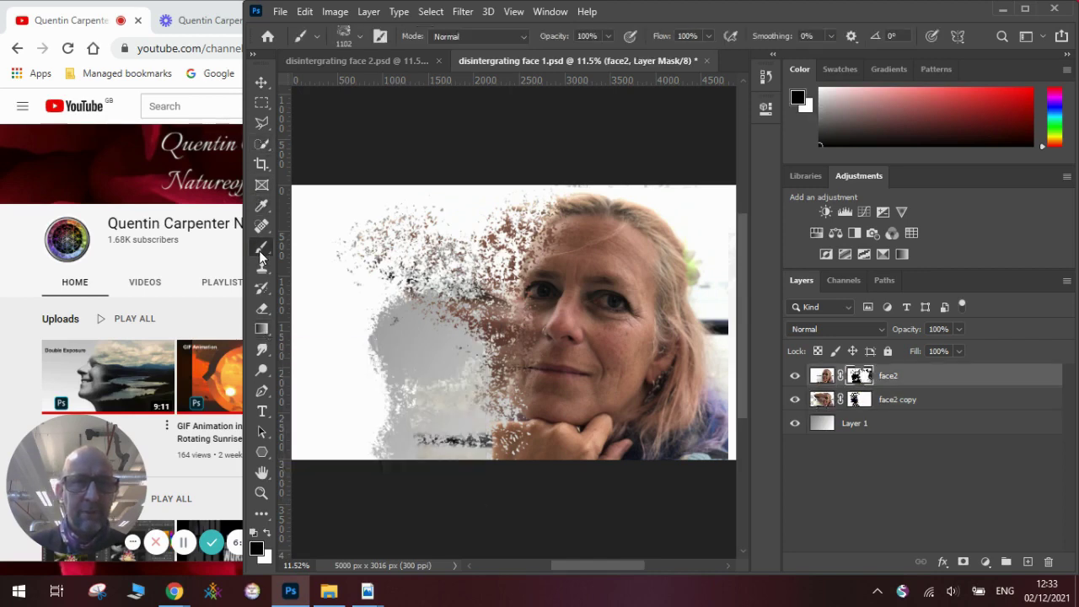
right_click(259, 251)
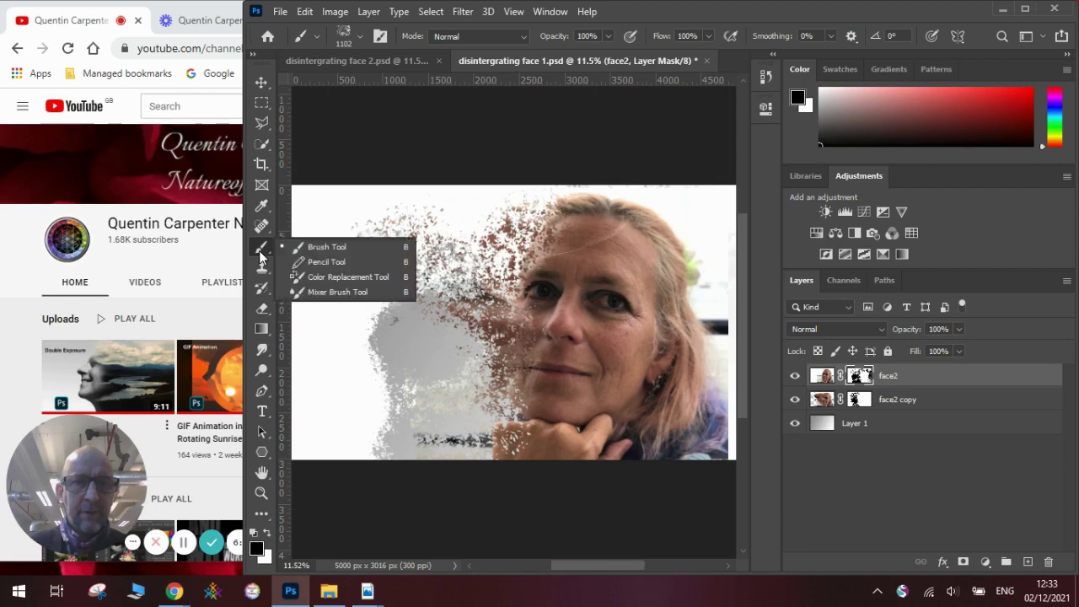
click(313, 248)
click(359, 35)
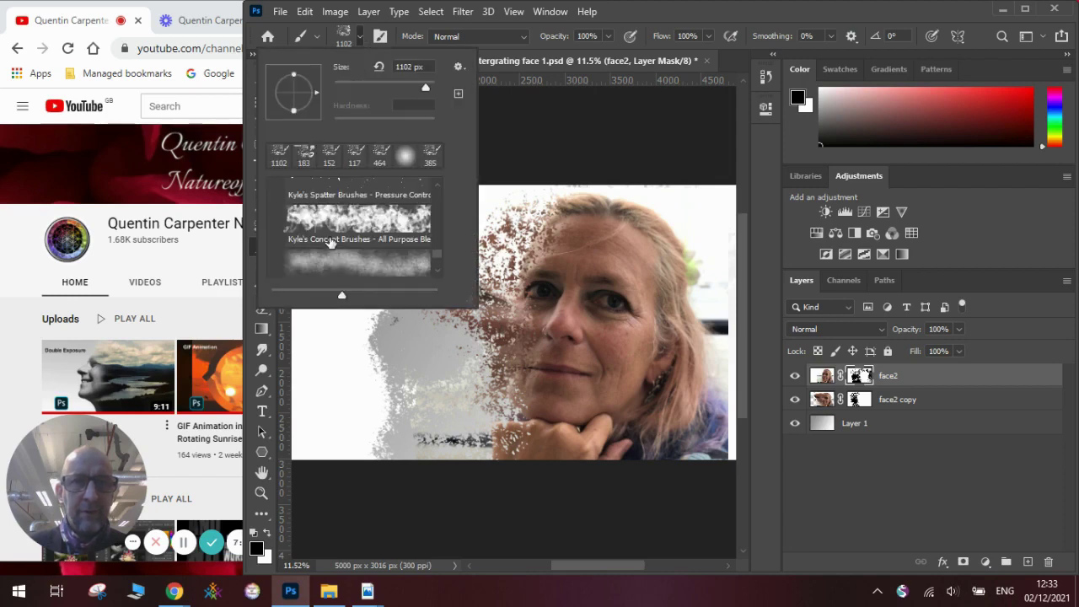
scroll(434, 203, up, 5)
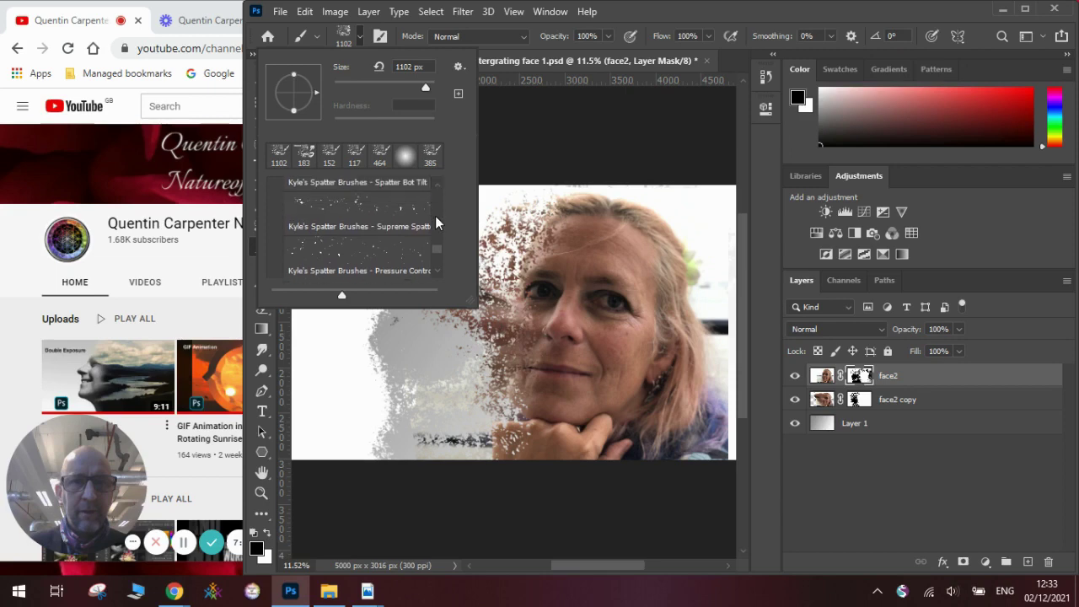
drag(437, 245, 442, 185)
click(367, 219)
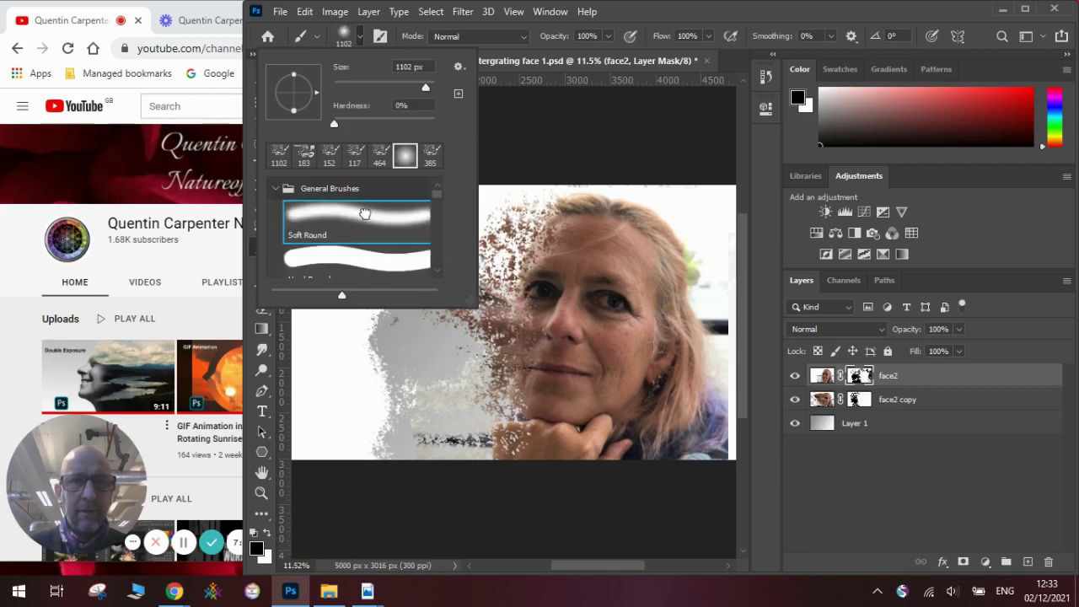
click(531, 151)
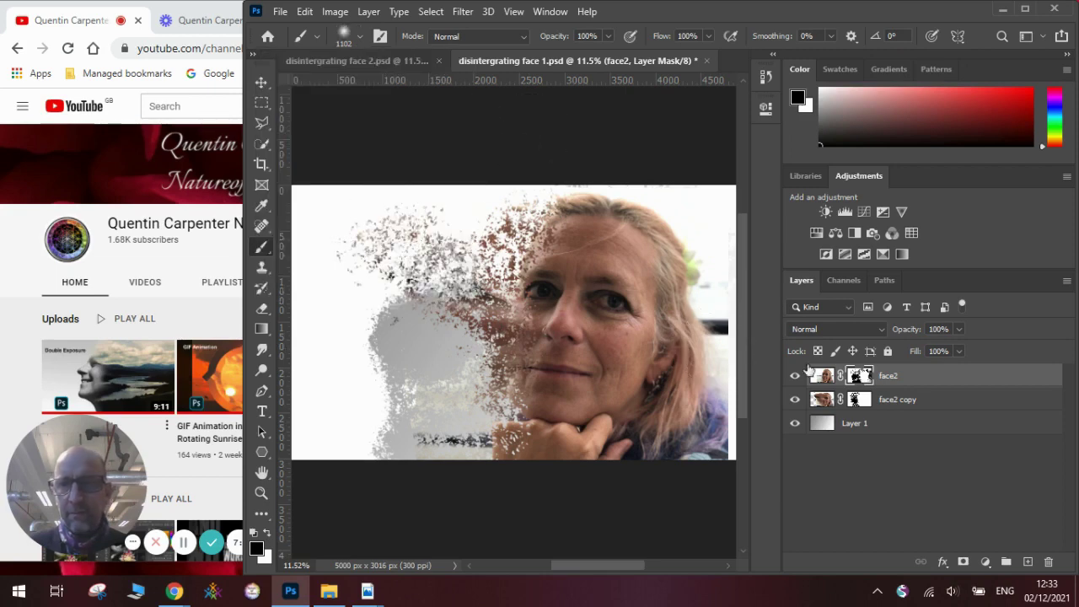
- Softly paint out stray particles at the top and lower left on the face2 and face2 copy masks
mouse_move(367, 277)
mouse_down()
mouse_move(373, 221)
mouse_move(317, 275)
mouse_move(337, 282)
mouse_move(323, 476)
mouse_move(363, 322)
mouse_move(369, 433)
mouse_move(311, 253)
mouse_move(360, 182)
mouse_move(480, 167)
mouse_move(448, 192)
mouse_move(568, 169)
mouse_up()
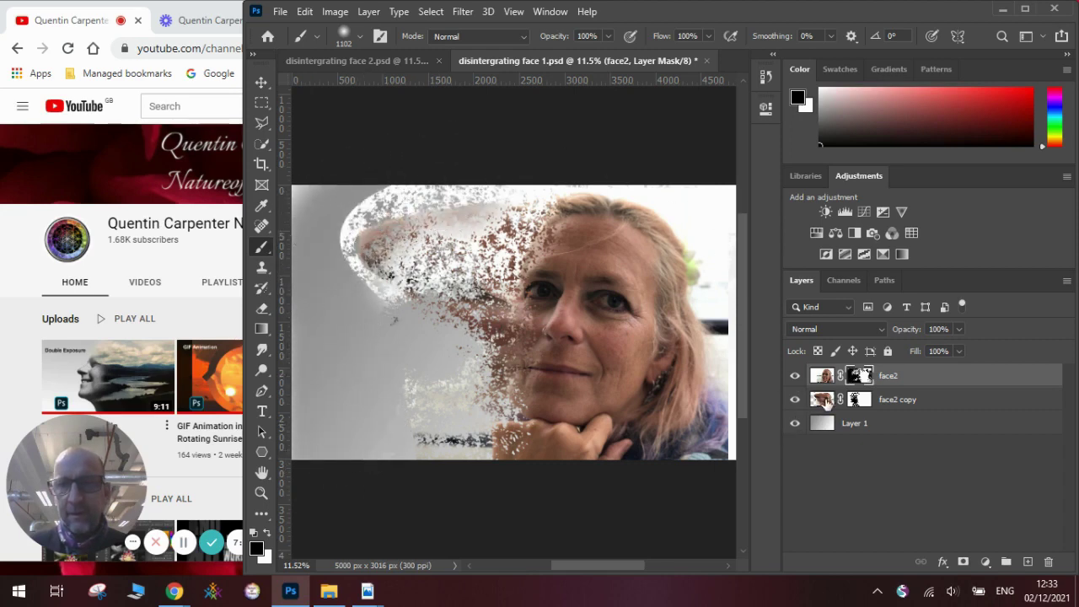
click(861, 403)
mouse_move(480, 278)
mouse_down()
mouse_move(388, 192)
mouse_move(357, 228)
mouse_move(361, 287)
mouse_up()
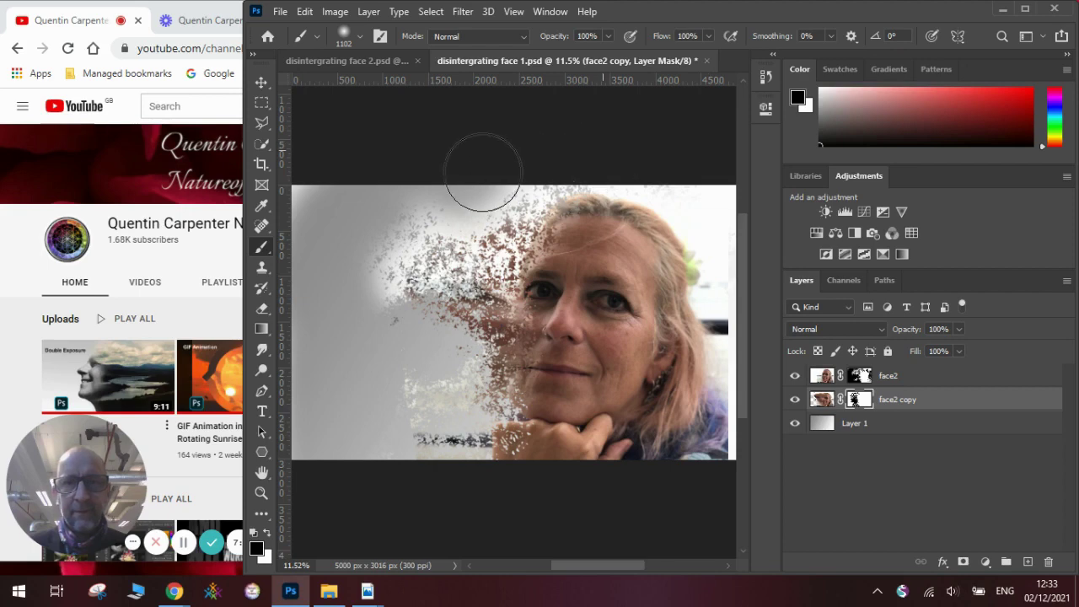
mouse_move(375, 335)
mouse_down()
mouse_move(392, 408)
mouse_move(450, 464)
mouse_move(382, 426)
mouse_move(401, 421)
mouse_move(387, 404)
mouse_move(370, 308)
mouse_move(313, 217)
mouse_up()
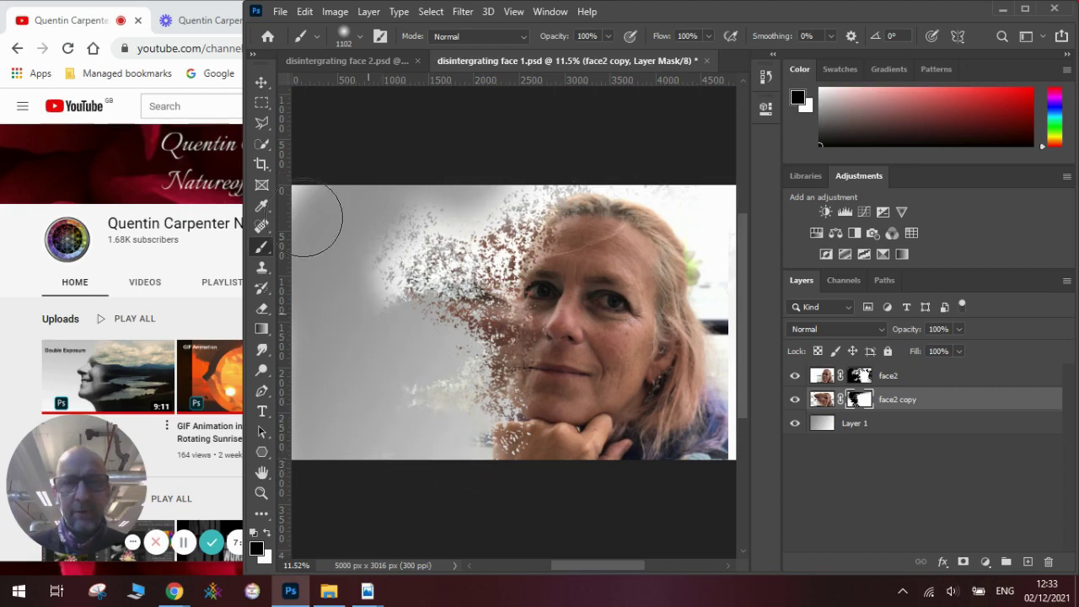
- Break the top-right hair into specks on face2 and remove the dark right-edge bar on face2 copy
click(877, 380)
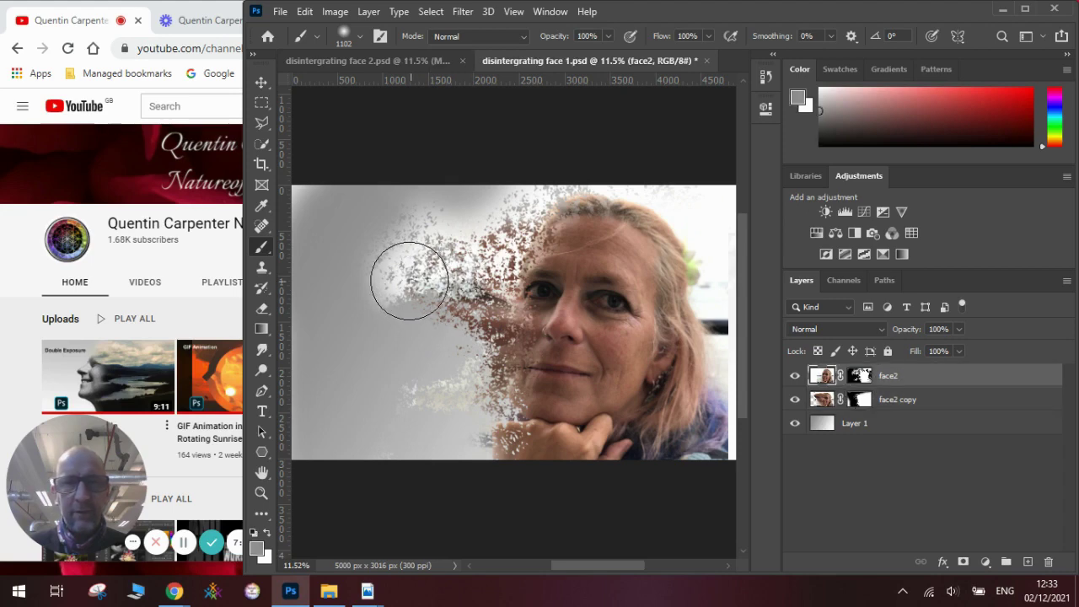
mouse_move(410, 277)
mouse_down()
mouse_move(394, 303)
mouse_move(404, 268)
mouse_move(349, 298)
mouse_move(387, 228)
mouse_move(335, 225)
mouse_move(313, 204)
mouse_move(302, 216)
mouse_move(306, 437)
mouse_move(335, 447)
mouse_up()
mouse_move(626, 163)
mouse_down()
mouse_move(711, 201)
mouse_move(699, 190)
mouse_move(734, 235)
mouse_move(741, 325)
mouse_up()
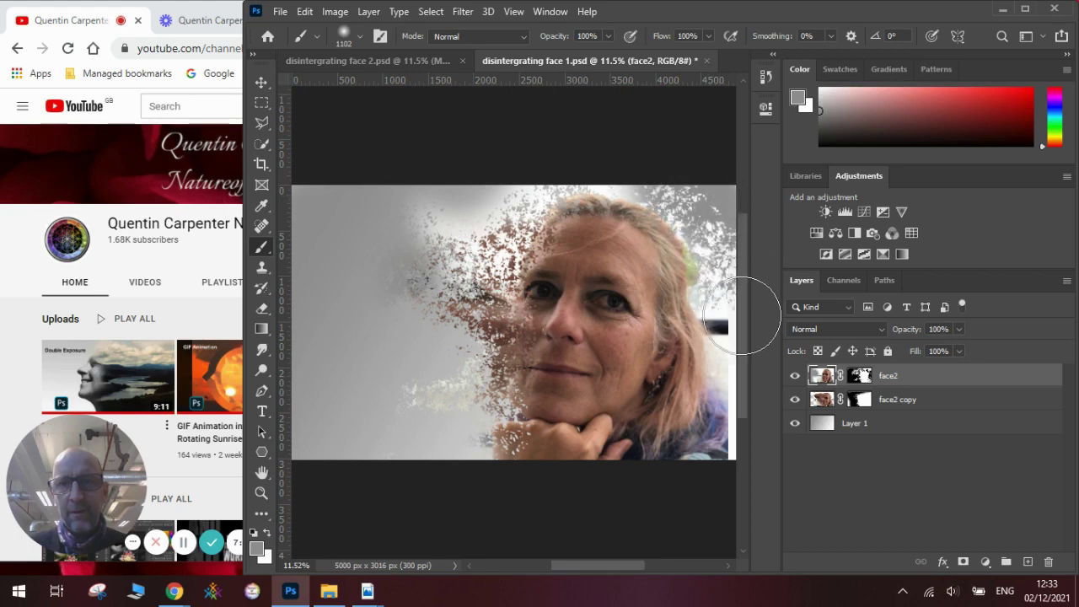
click(885, 408)
mouse_move(679, 200)
mouse_down()
mouse_move(686, 188)
mouse_move(740, 308)
mouse_move(727, 200)
mouse_up()
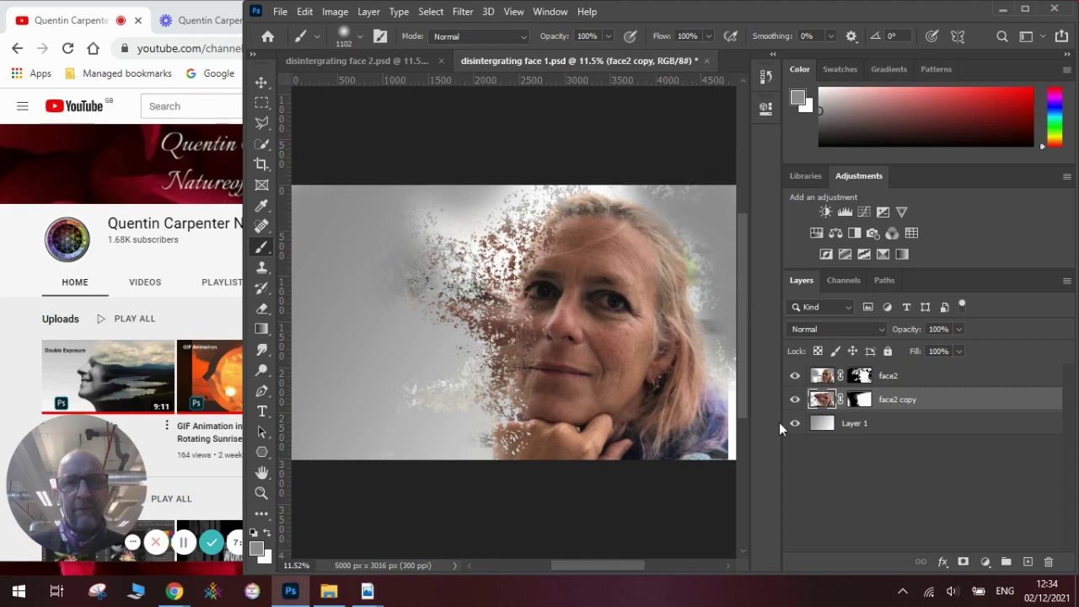
- After glancing at face 2, paint out the purple clothing and particles above the hair on the face2 mask
click(399, 66)
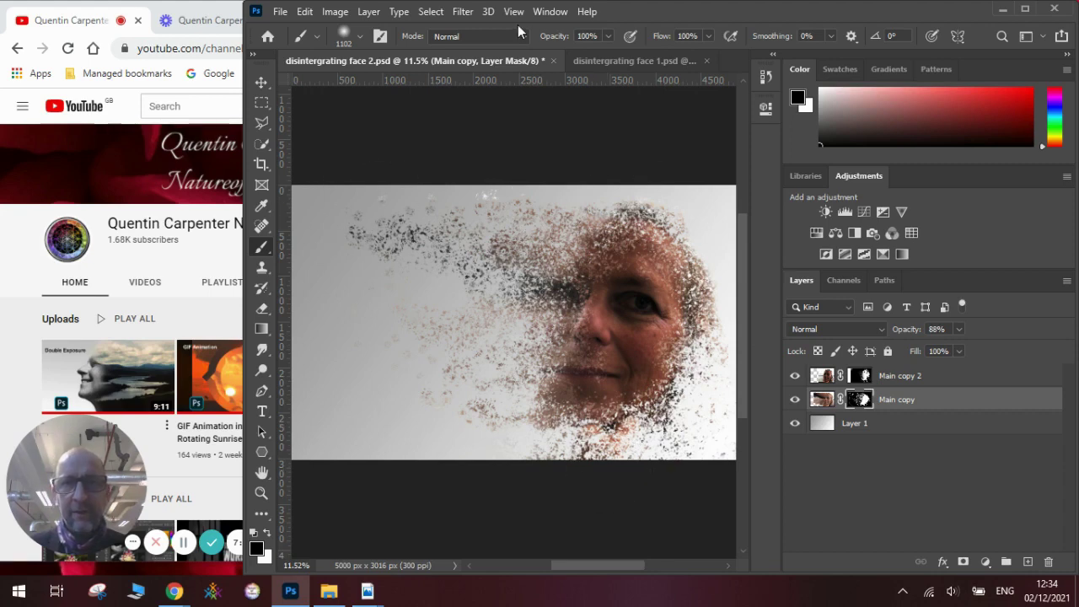
click(617, 58)
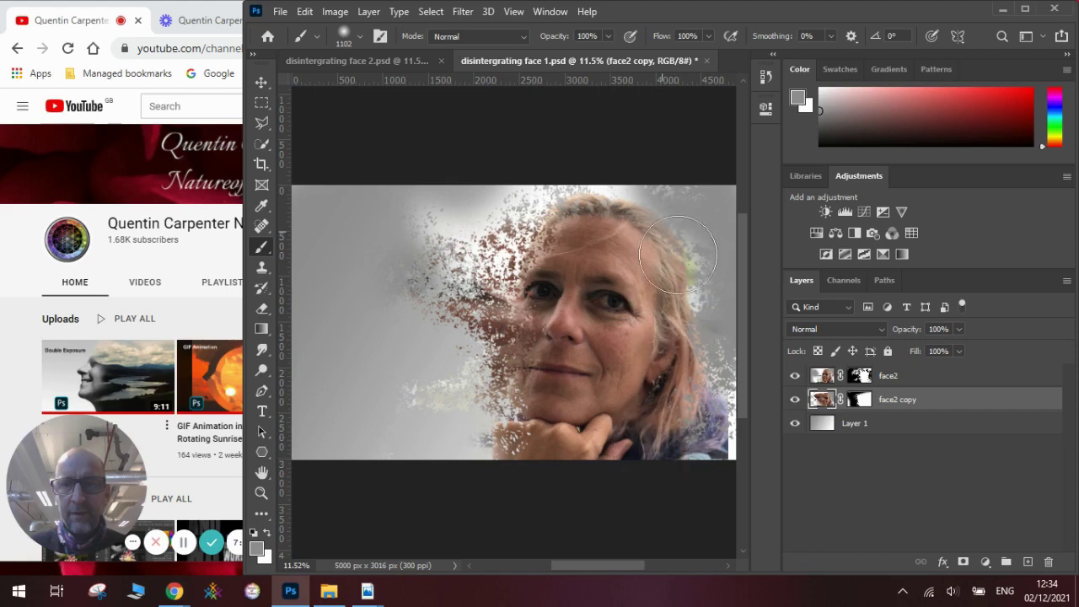
click(915, 378)
mouse_move(742, 407)
mouse_down()
mouse_move(710, 410)
mouse_move(684, 456)
mouse_move(720, 420)
mouse_move(661, 477)
mouse_move(722, 434)
mouse_move(643, 490)
mouse_move(661, 468)
mouse_move(640, 470)
mouse_move(730, 421)
mouse_up()
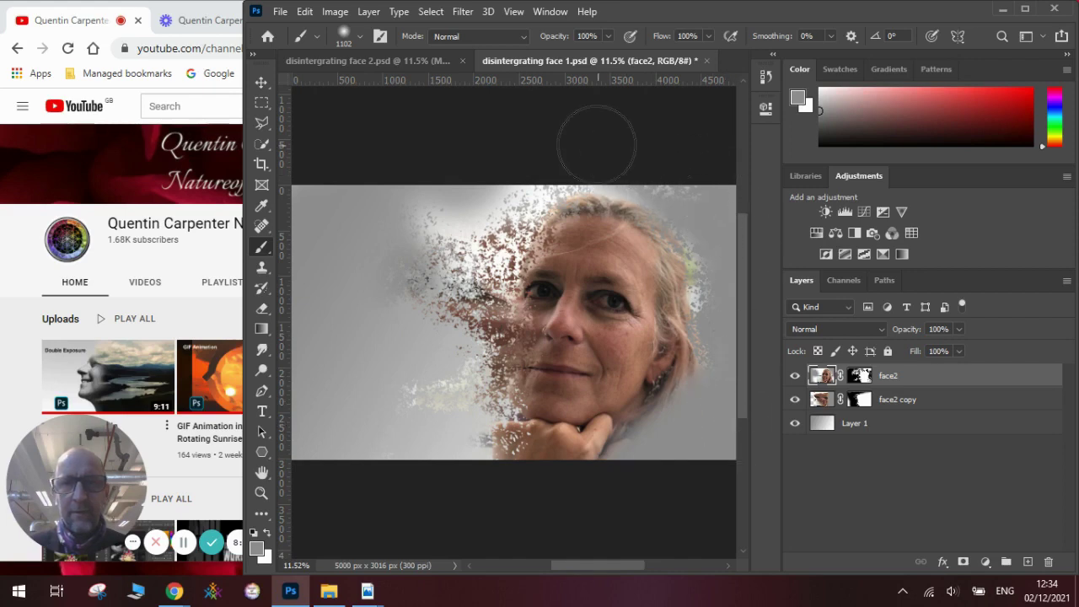
mouse_move(518, 150)
mouse_down()
mouse_move(447, 173)
mouse_move(487, 171)
mouse_move(421, 208)
mouse_move(538, 160)
mouse_move(463, 233)
mouse_move(550, 172)
mouse_move(517, 227)
mouse_move(395, 229)
mouse_move(556, 165)
mouse_move(617, 171)
mouse_move(526, 188)
mouse_move(611, 180)
mouse_move(523, 211)
mouse_move(464, 283)
mouse_move(446, 281)
mouse_move(433, 296)
mouse_move(462, 317)
mouse_move(443, 422)
mouse_move(450, 417)
mouse_move(383, 415)
mouse_move(425, 459)
mouse_move(410, 445)
mouse_move(389, 339)
mouse_move(338, 306)
mouse_up()
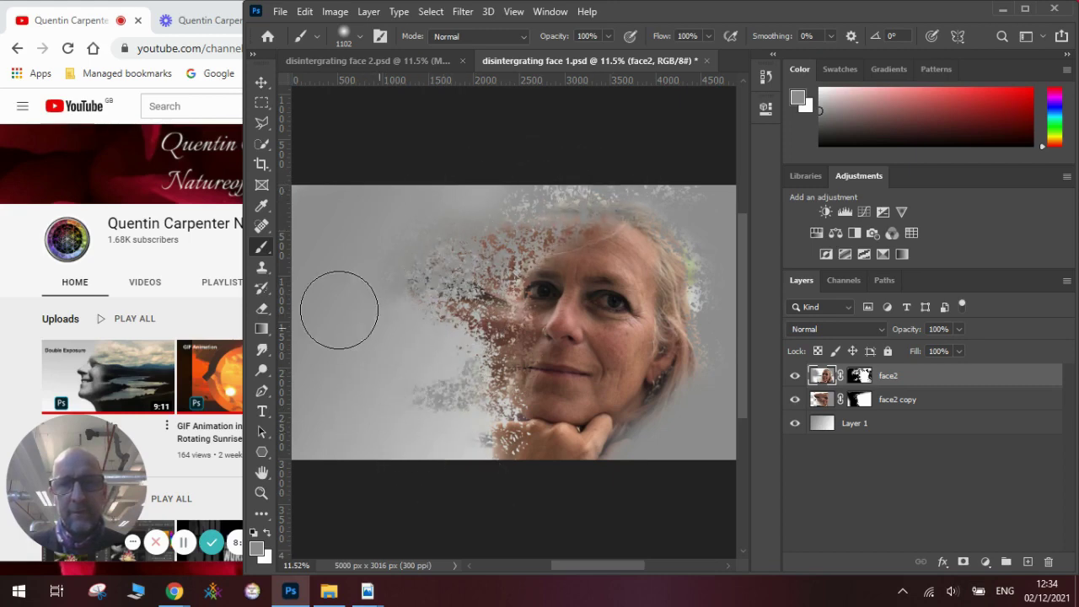
- Add particle specks at the face's lower right on the face2 copy mask with a black Soft Round brush, then view face 2
click(896, 401)
click(869, 403)
key(d)
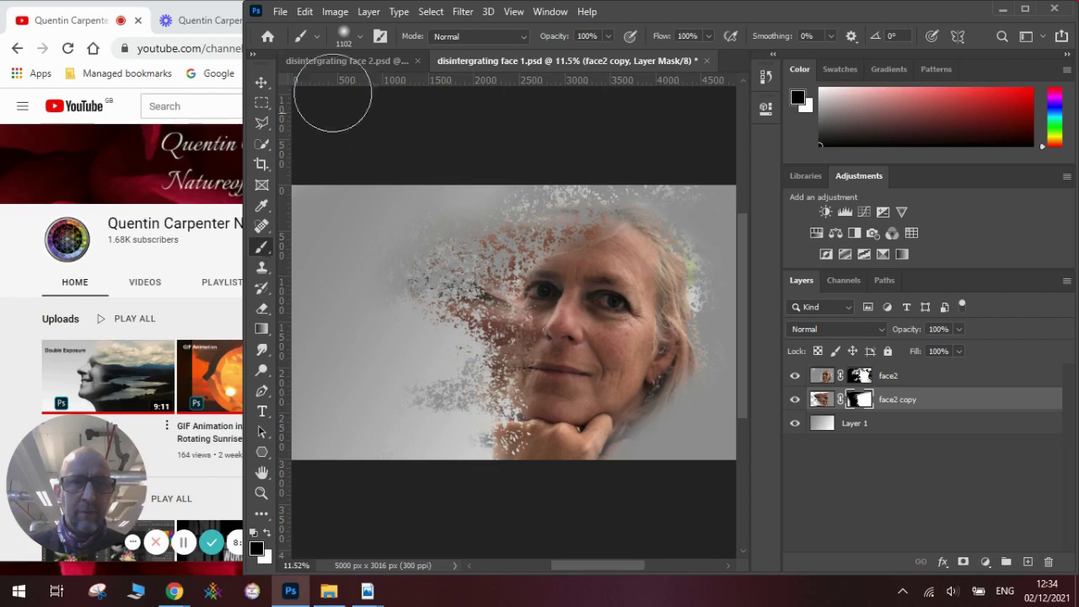
click(361, 36)
click(279, 157)
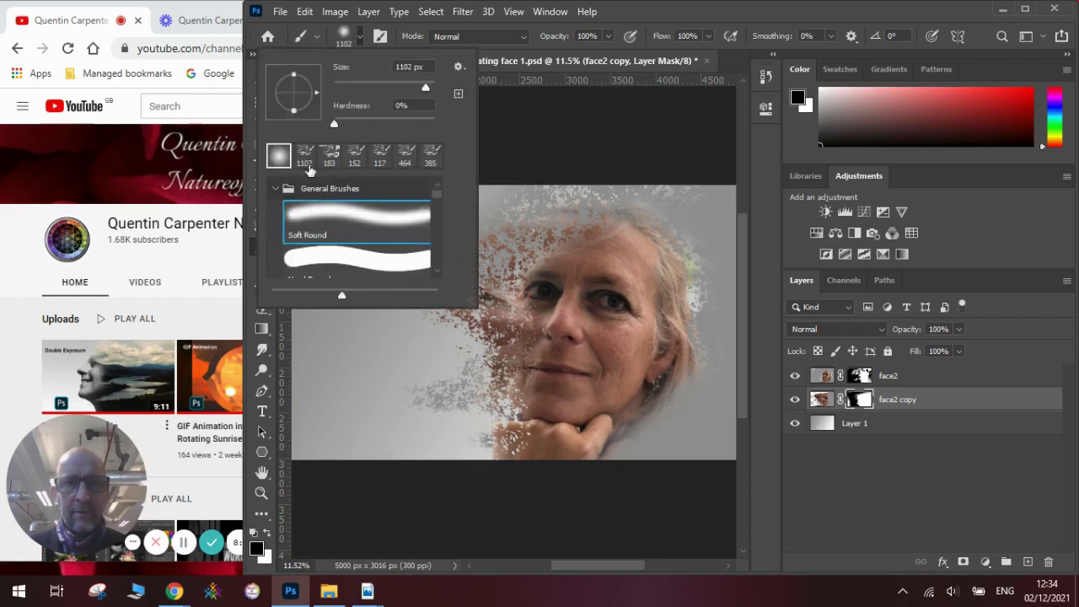
drag(628, 392, 717, 426)
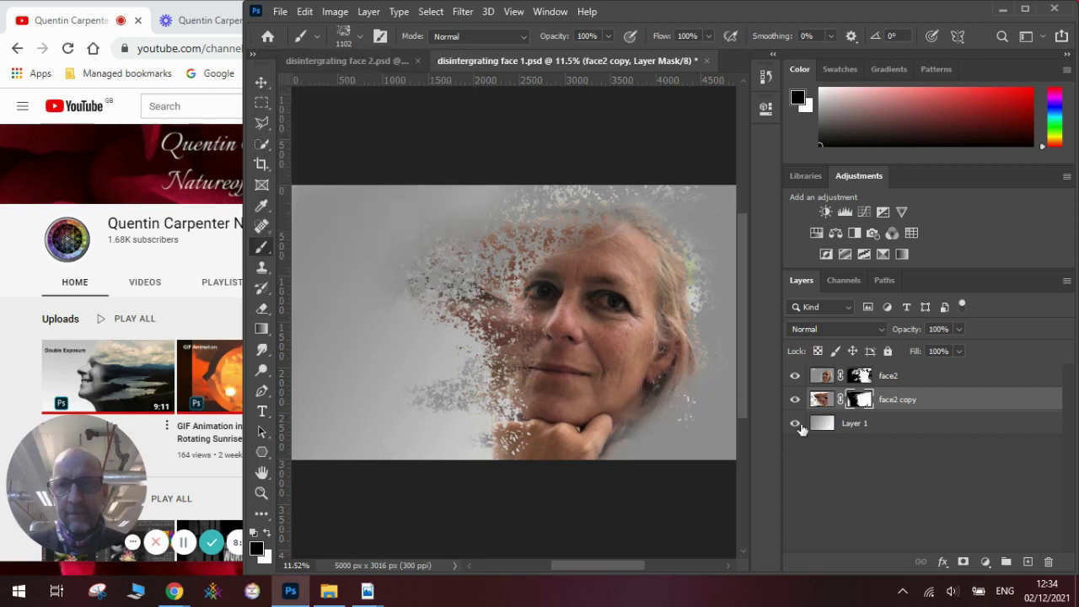
click(891, 380)
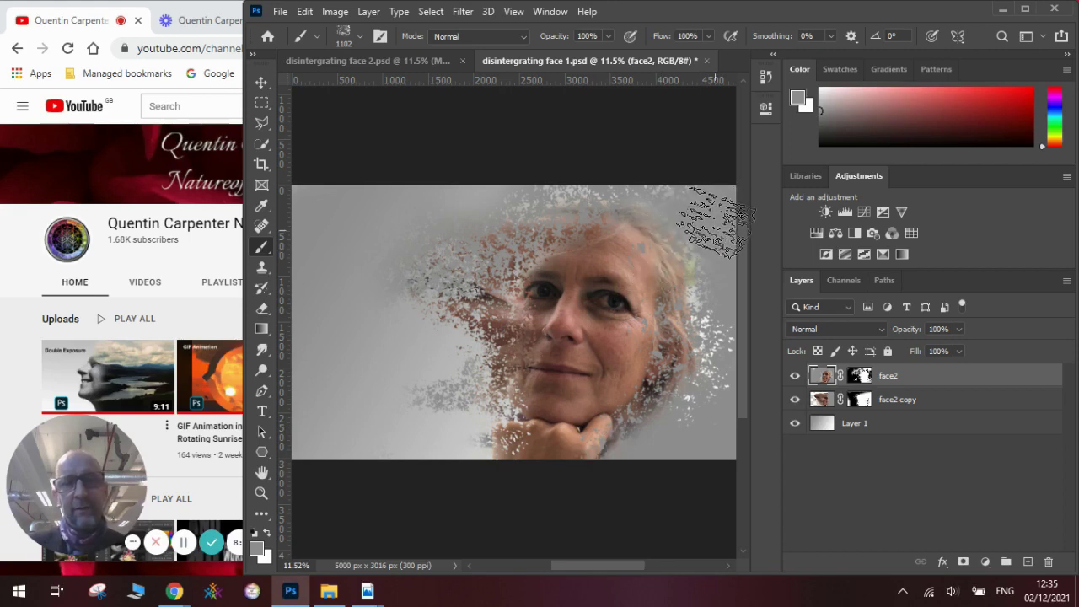
click(421, 65)
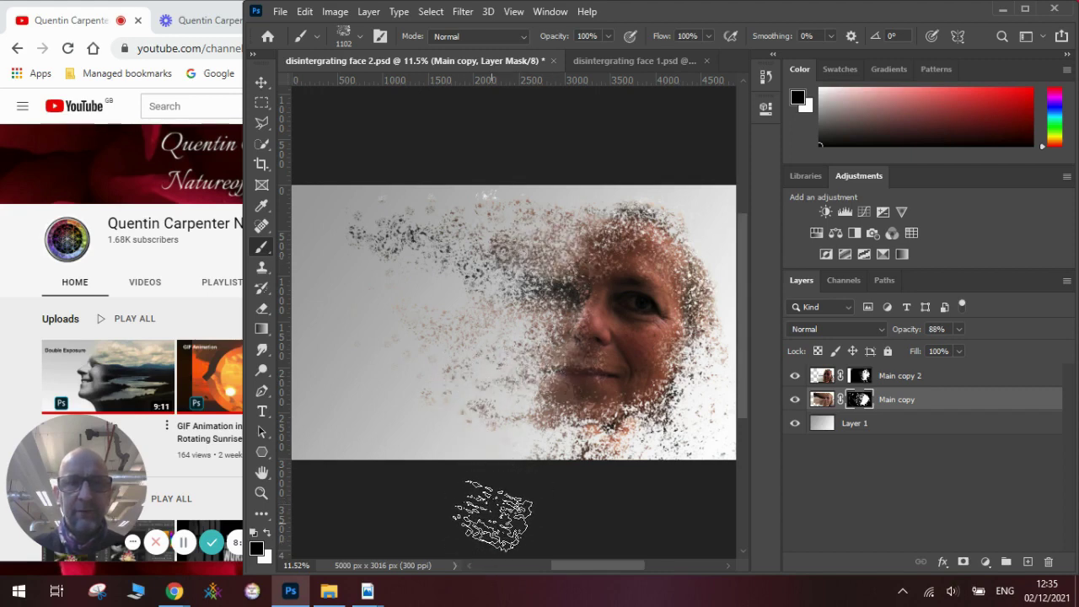
- Browse the YouTube channel's uploads in Chrome, then return to Photoshop showing pixel stretch start.psd
click(211, 242)
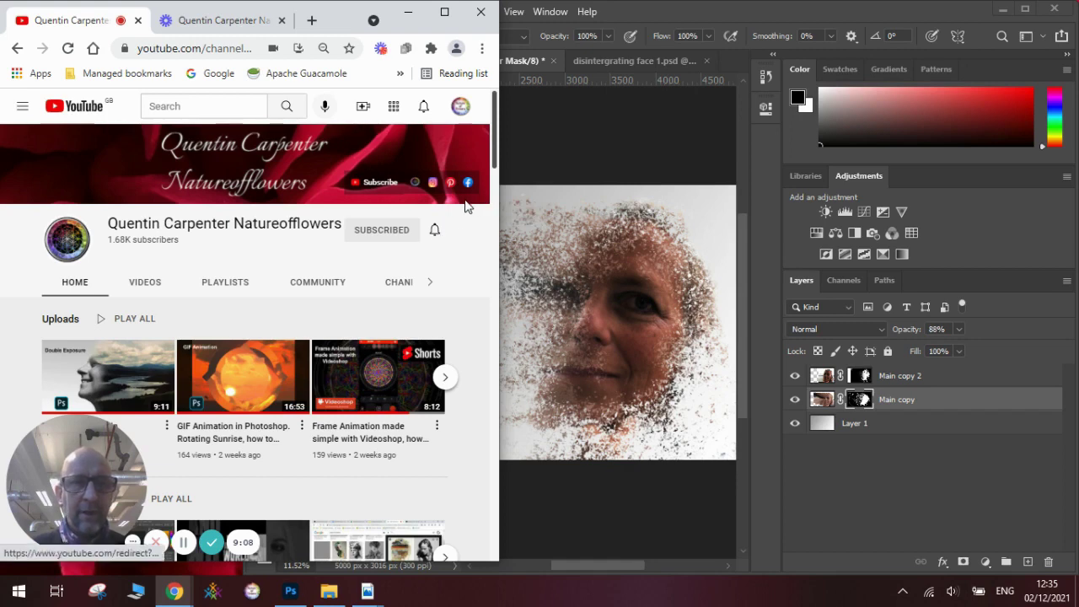
click(214, 546)
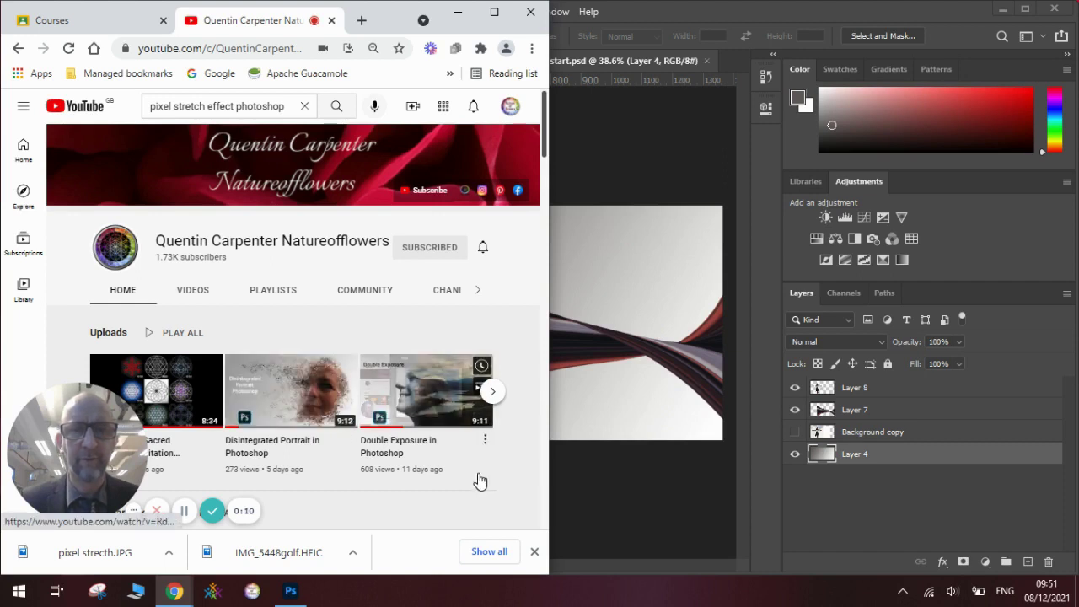
click(580, 482)
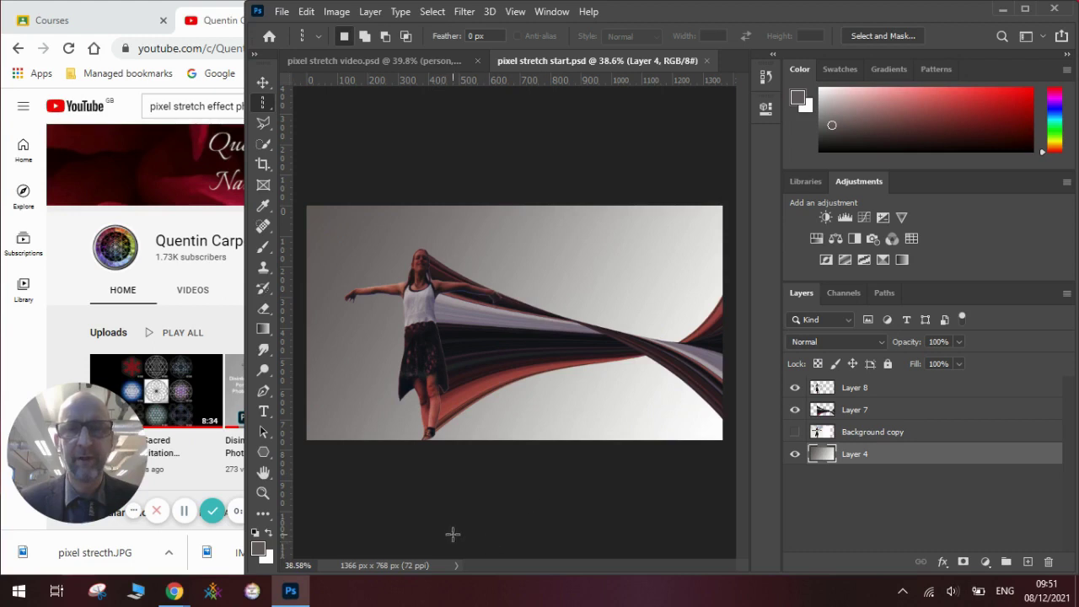
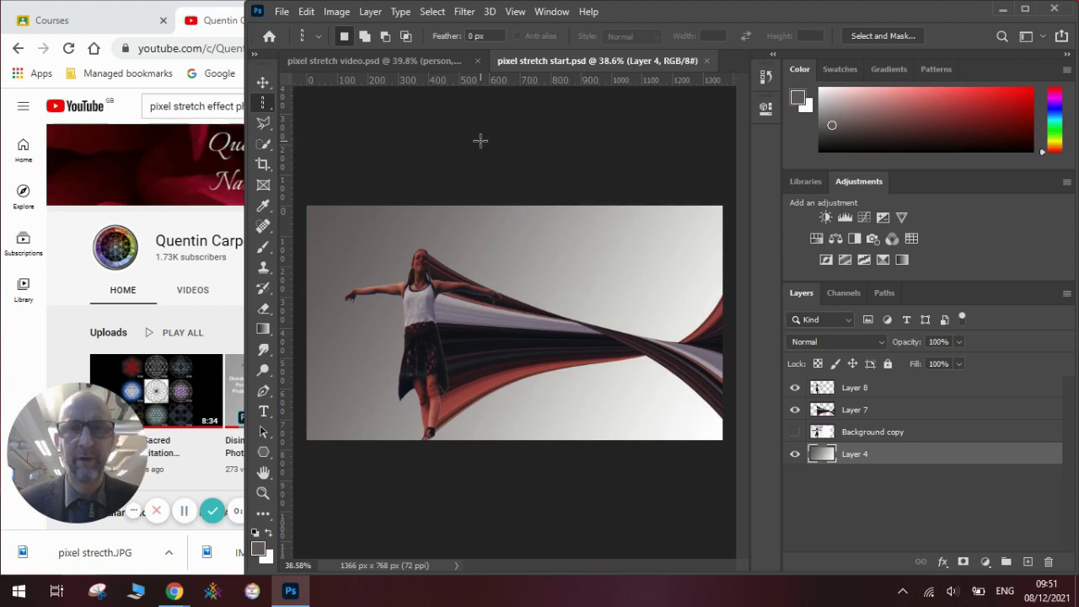
- Switch to pixel stretch video.psd and toggle the person layer's visibility off and back on
click(433, 64)
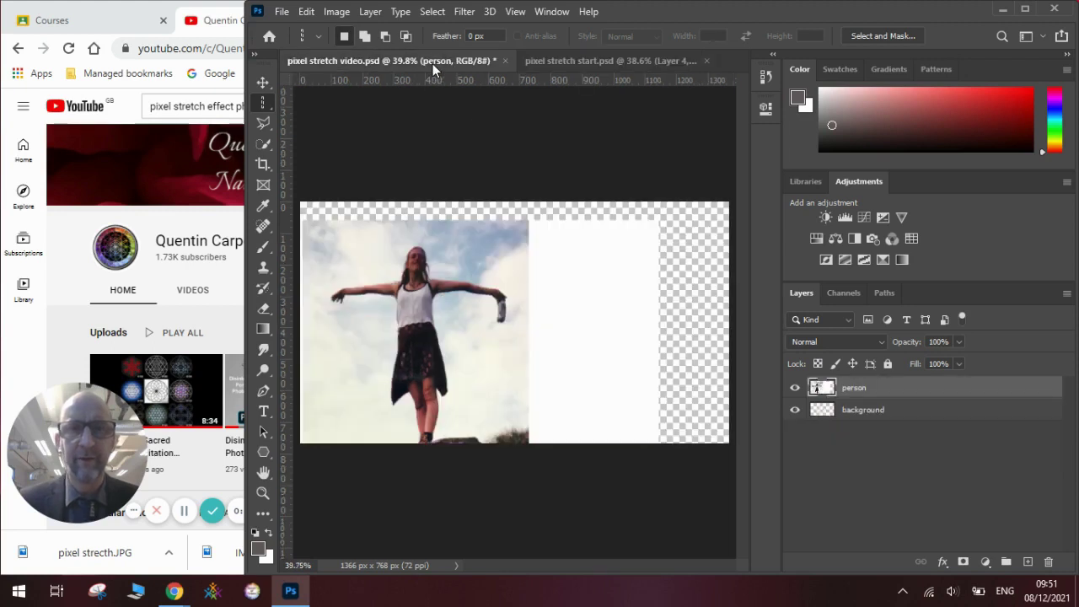
click(795, 387)
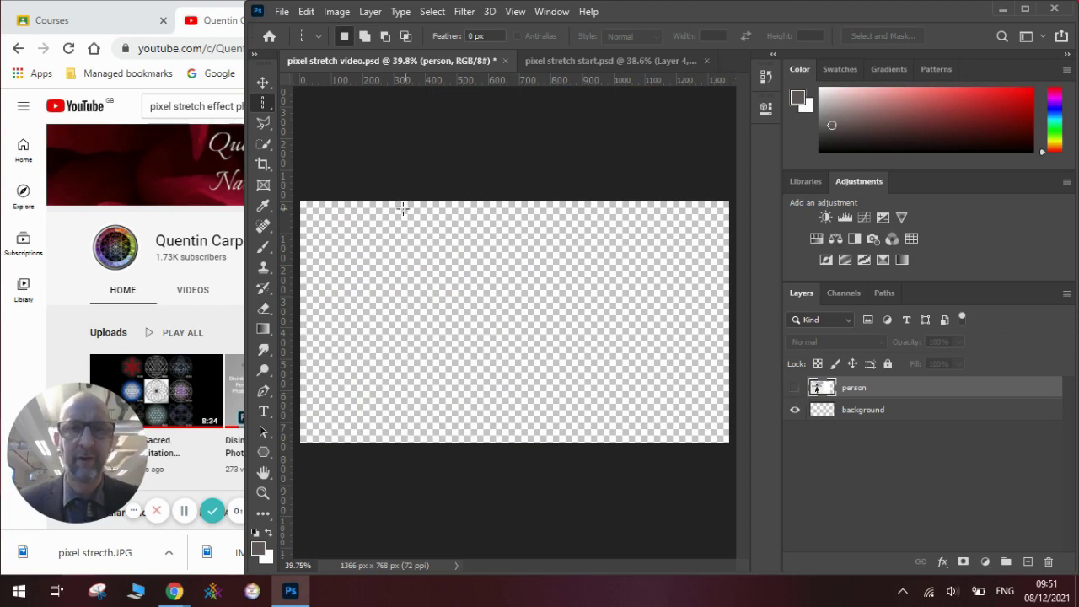
click(794, 387)
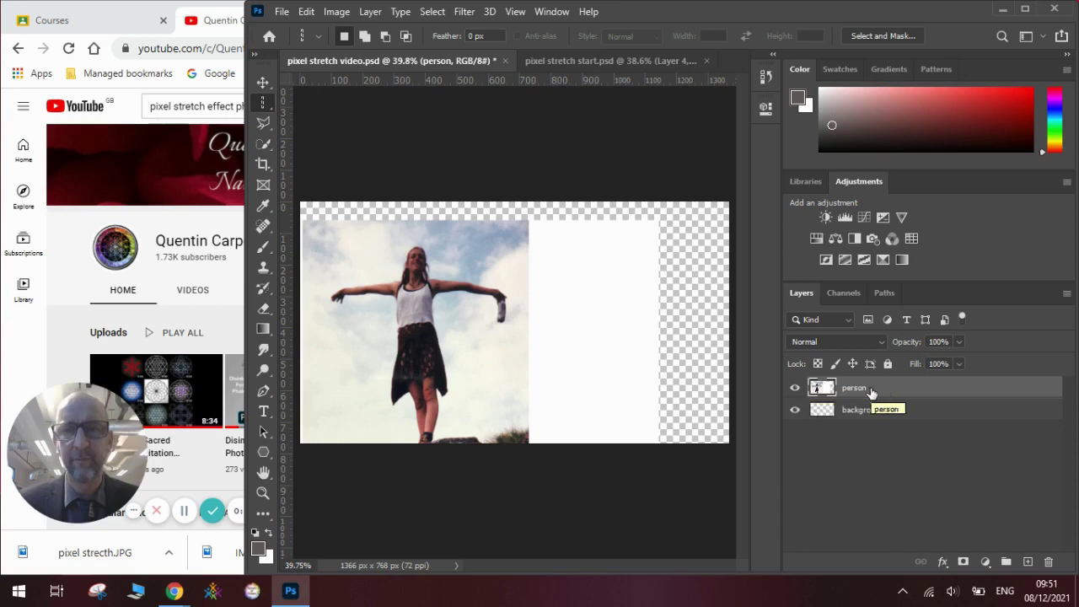
- Select the woman with Select > Subject and refine the outline with Quick Selection
click(437, 15)
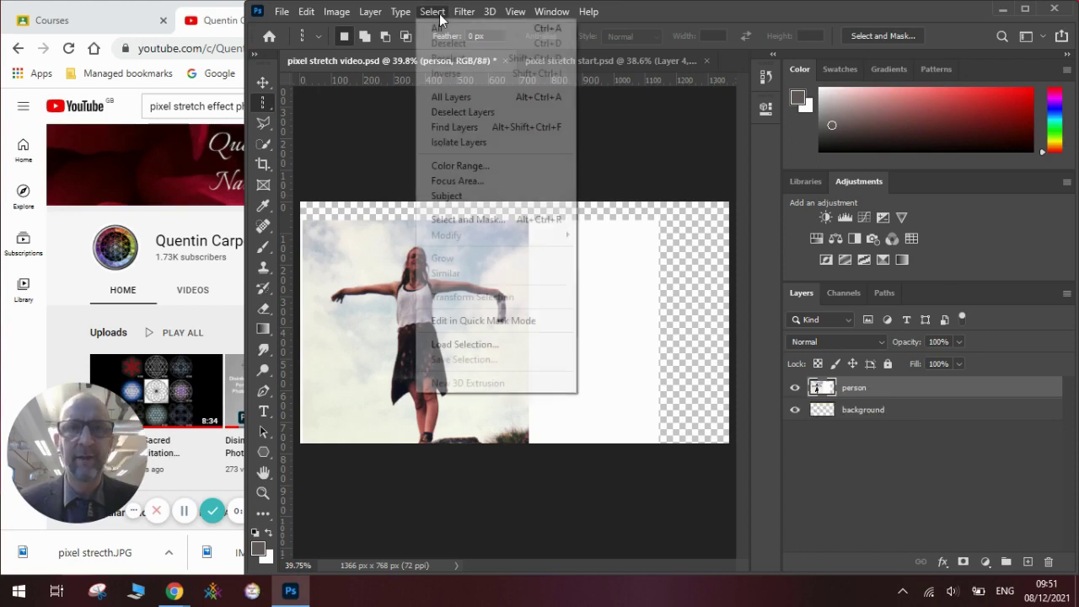
click(471, 196)
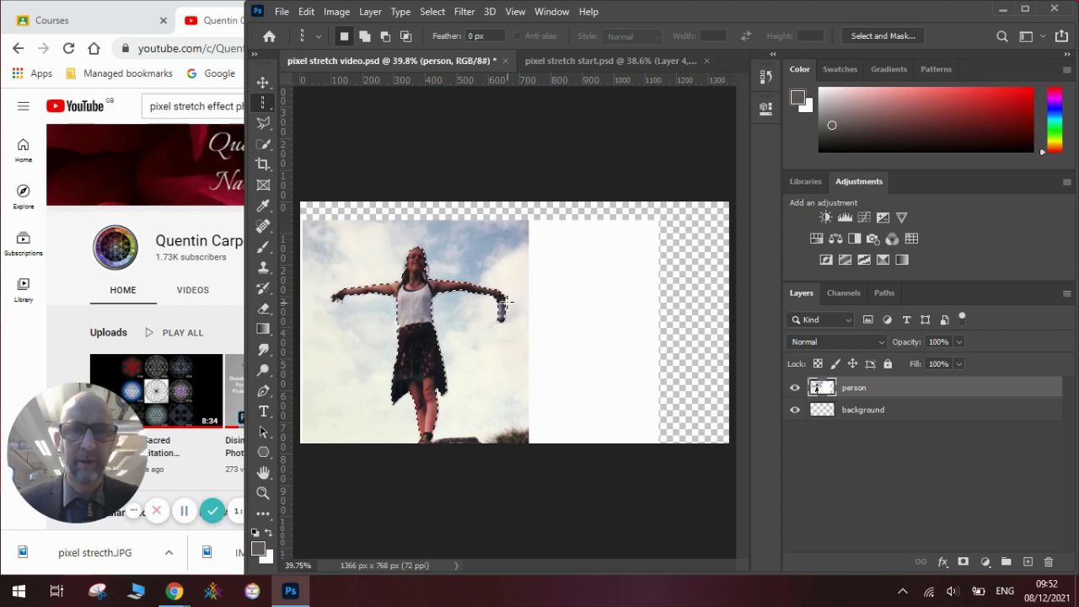
click(264, 145)
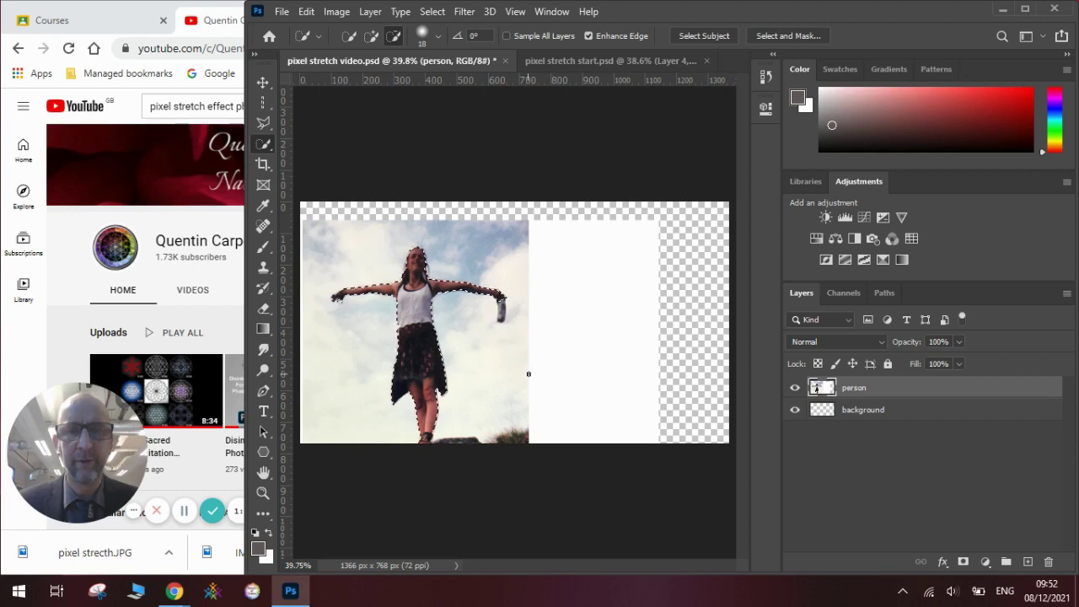
- Copy the selected woman and paste her onto a new Layer 1
click(263, 83)
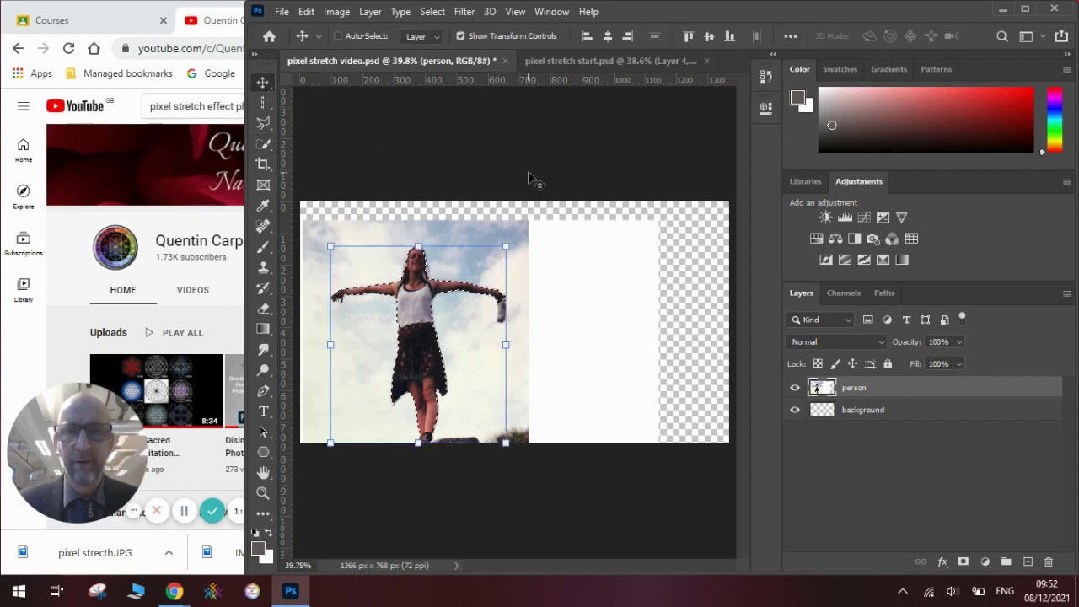
right_click(865, 387)
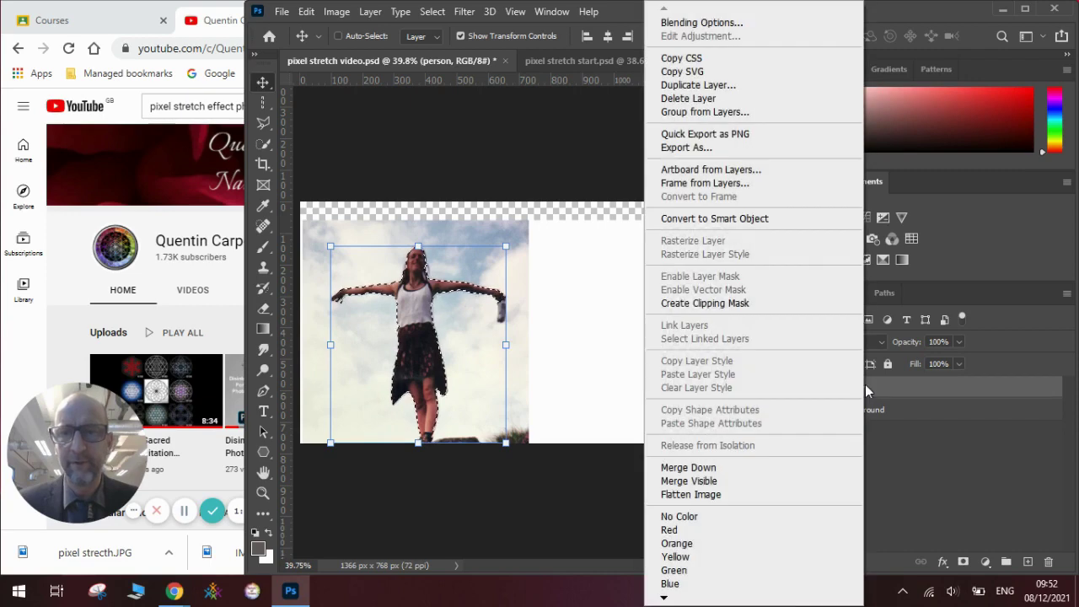
click(873, 387)
click(306, 11)
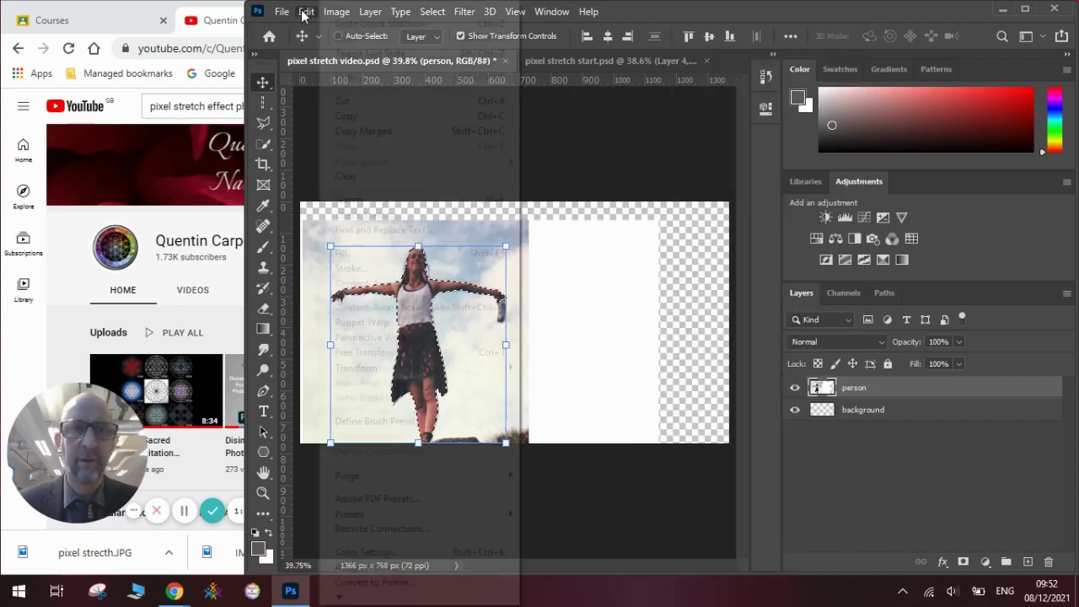
click(341, 117)
click(307, 13)
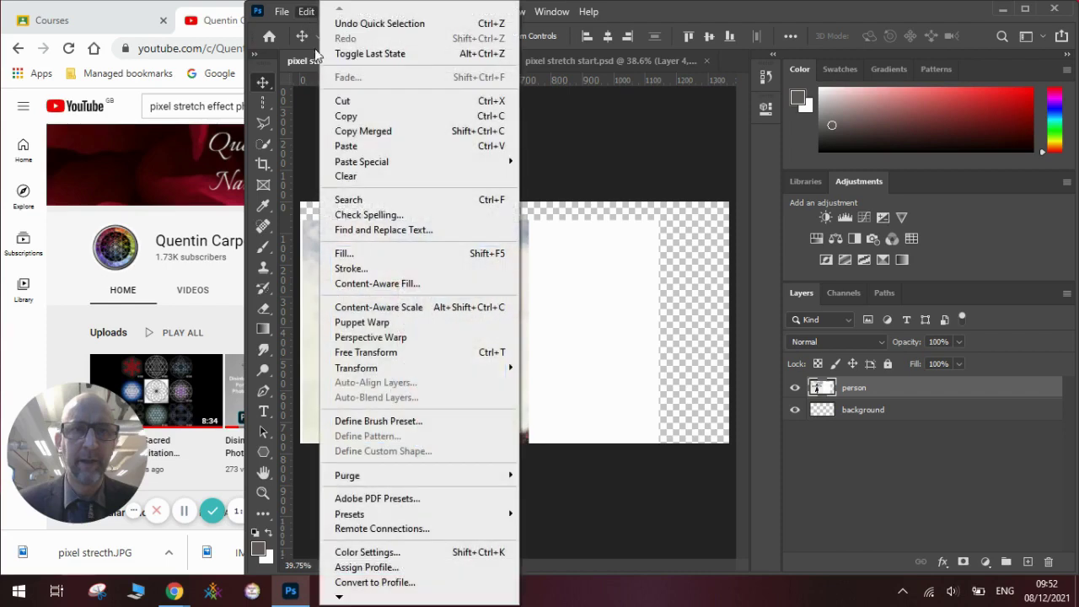
click(345, 144)
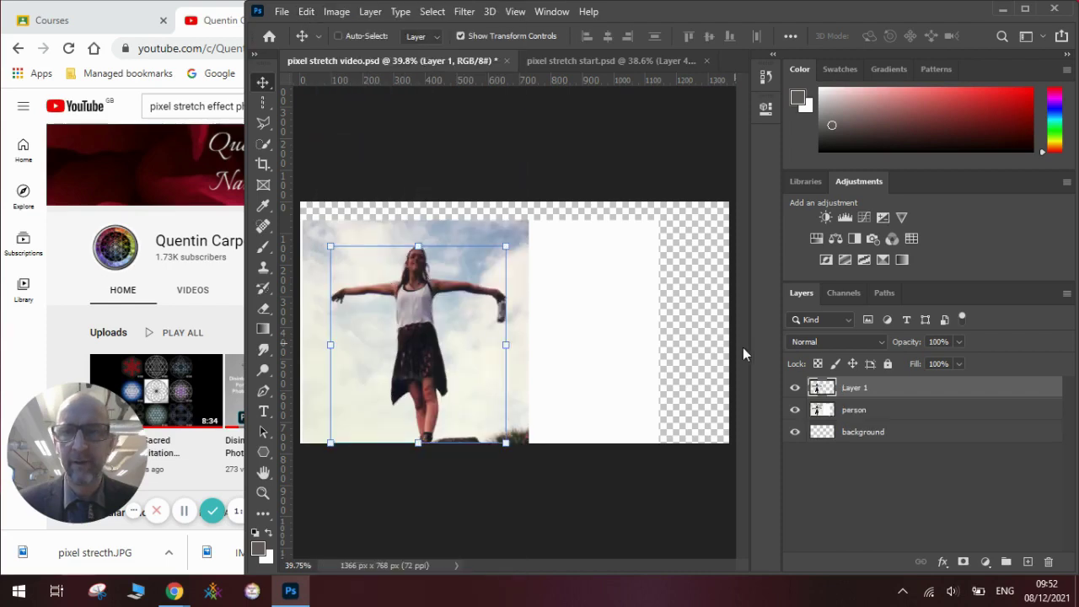
- Hide the person photo and select a 1-pixel single column through the woman's middle
click(795, 411)
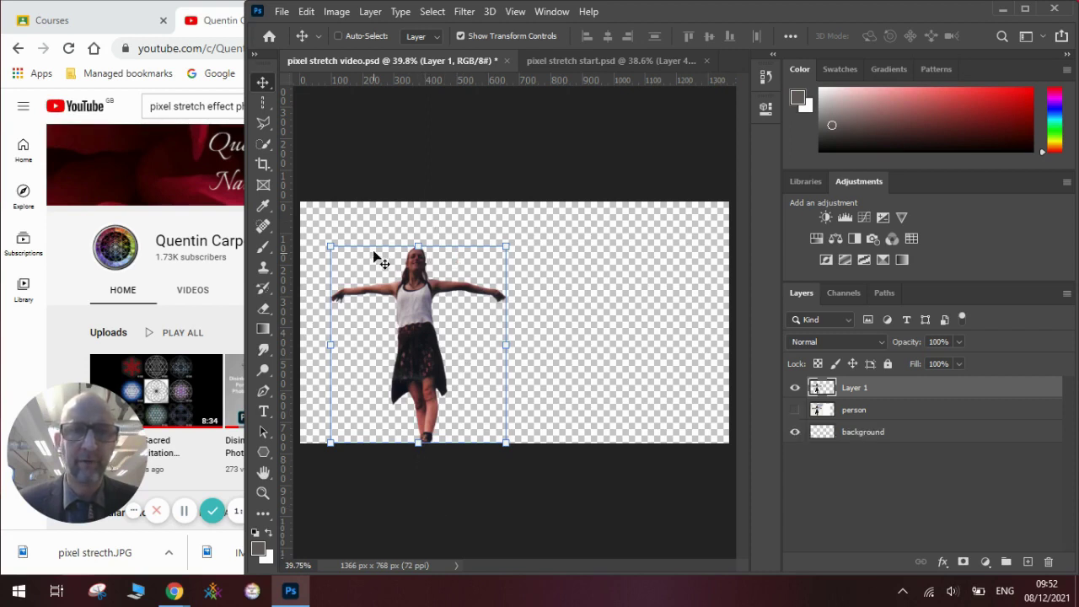
click(271, 105)
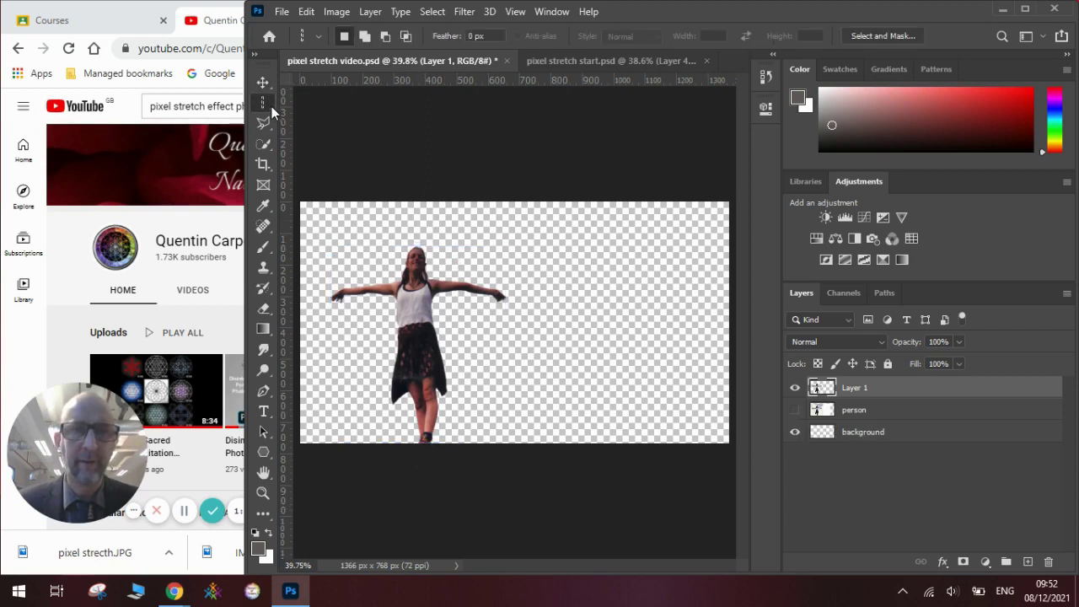
click(266, 107)
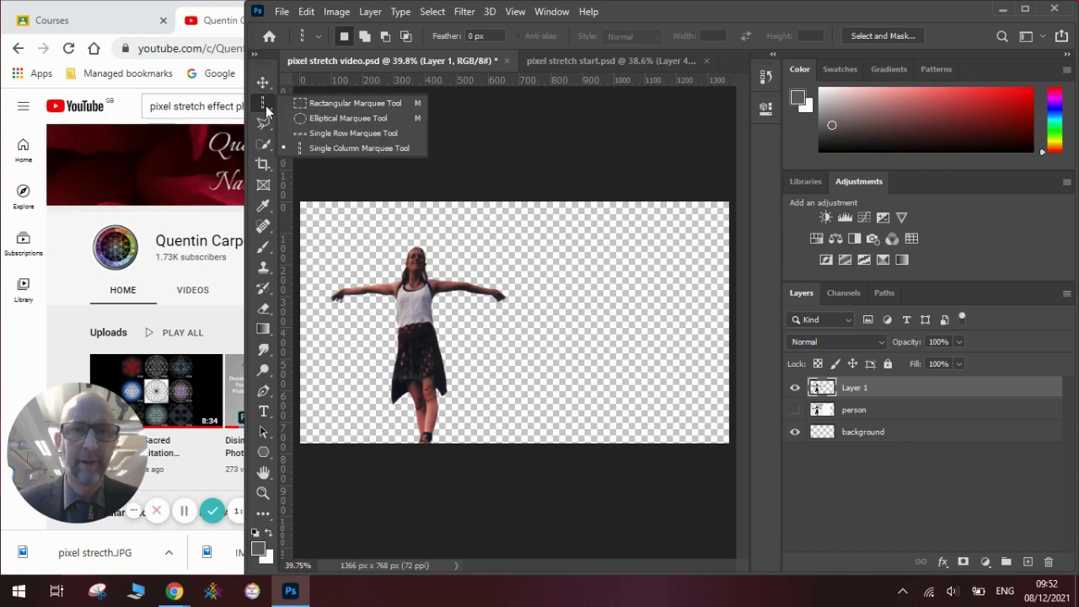
click(328, 147)
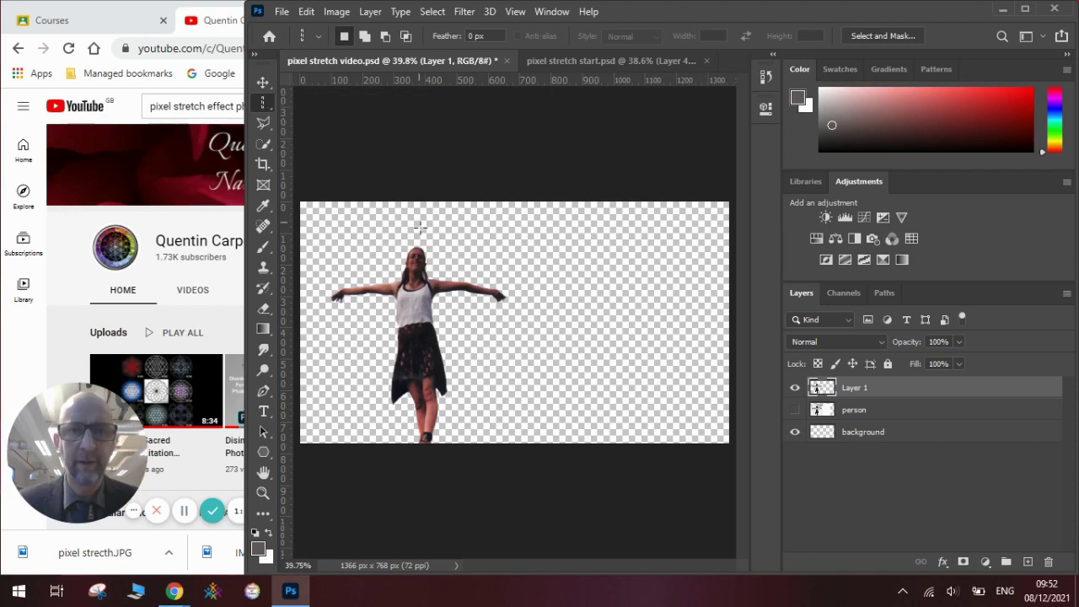
drag(416, 242, 419, 300)
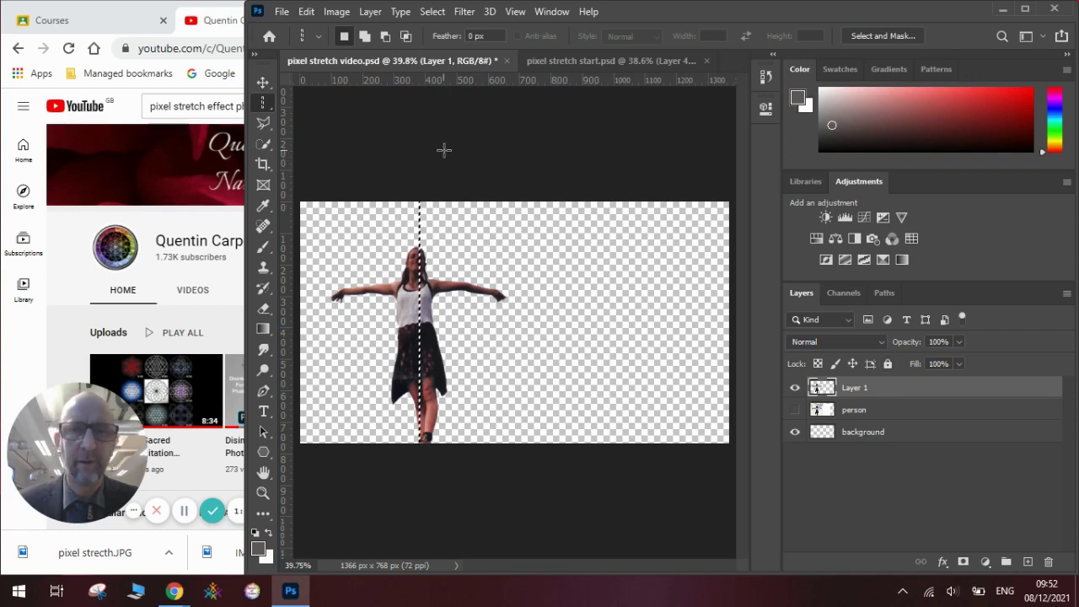
click(307, 12)
click(307, 11)
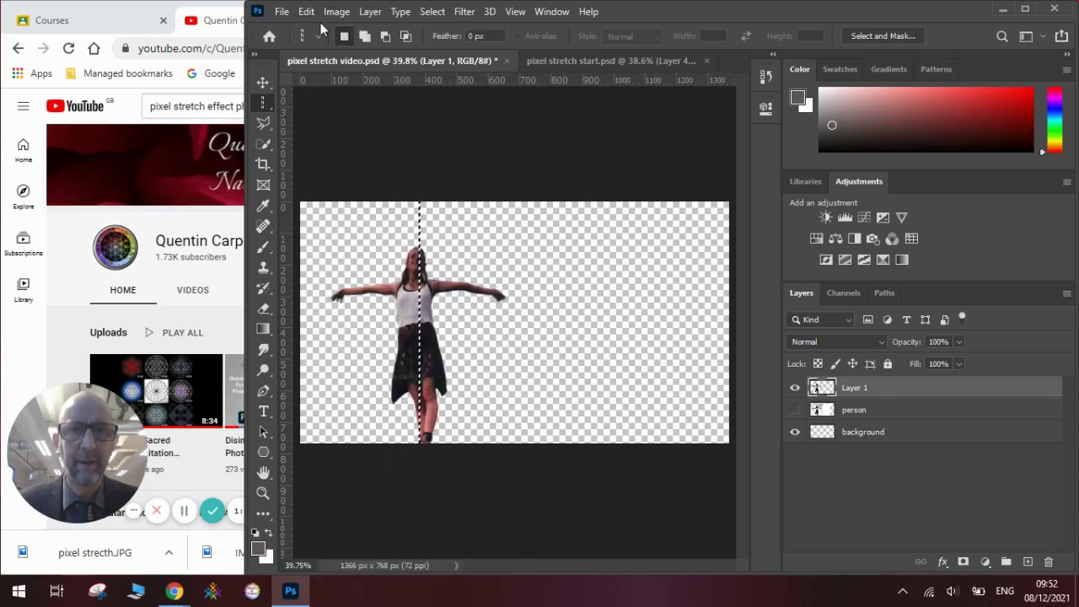
click(306, 12)
- Paste the column slice as Layer 2 and stretch it horizontally out to the canvas's right edge
click(345, 146)
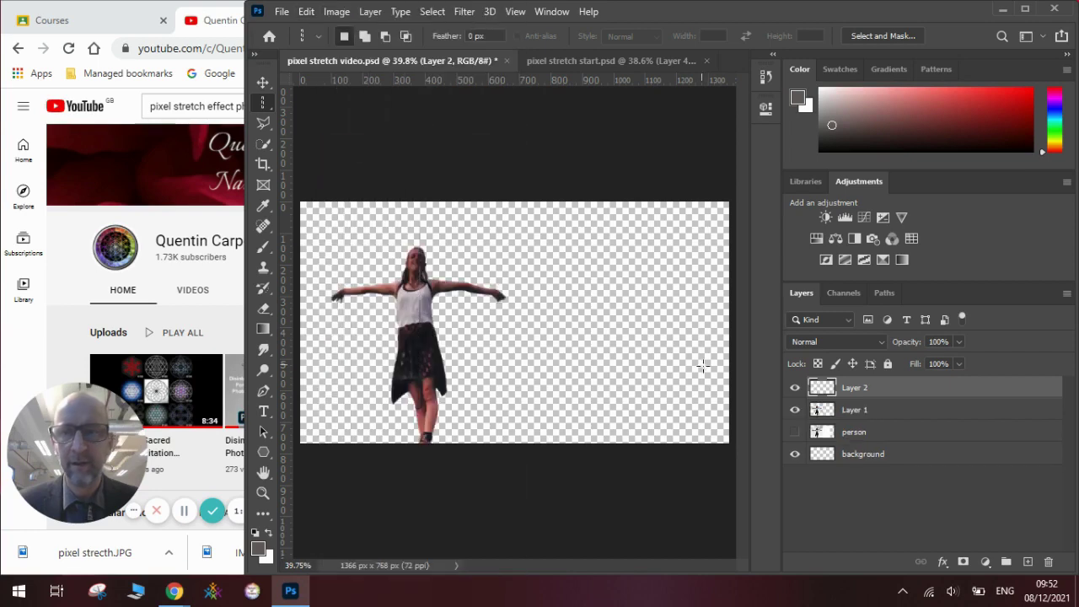
click(797, 410)
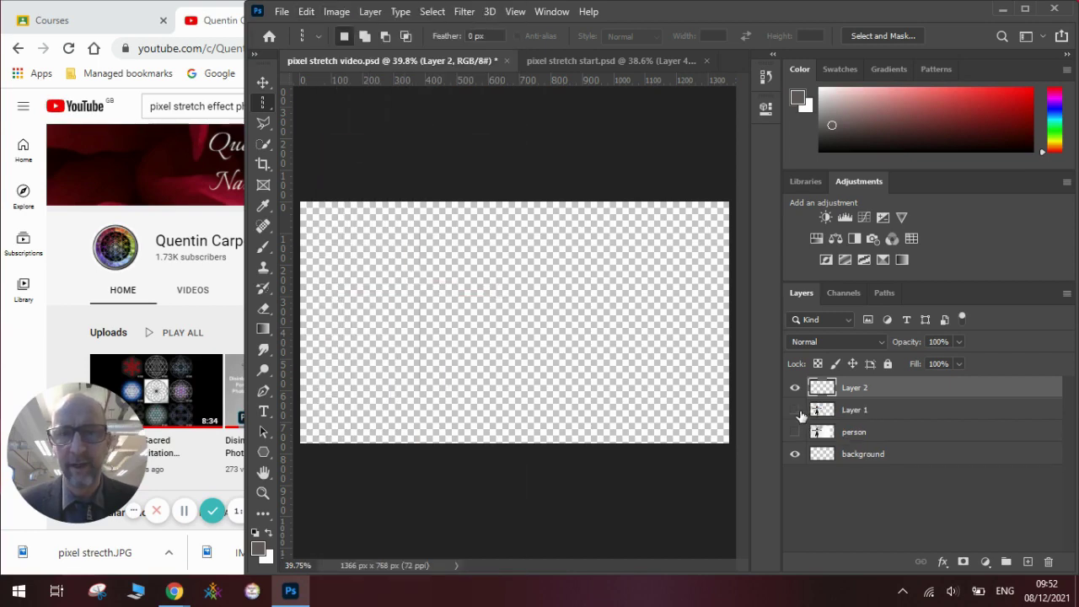
click(263, 82)
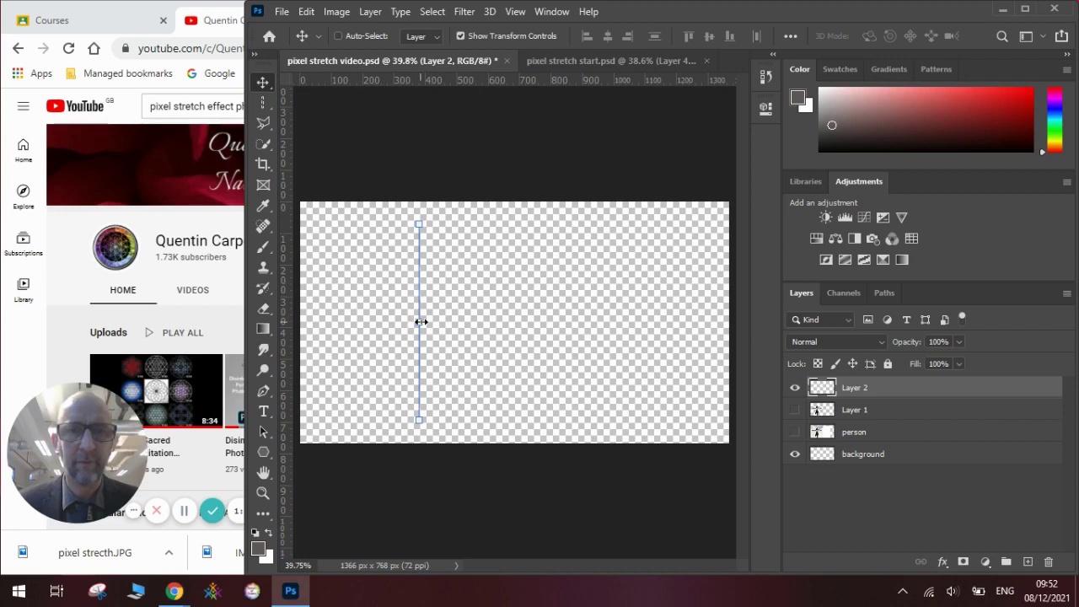
drag(421, 322, 450, 325)
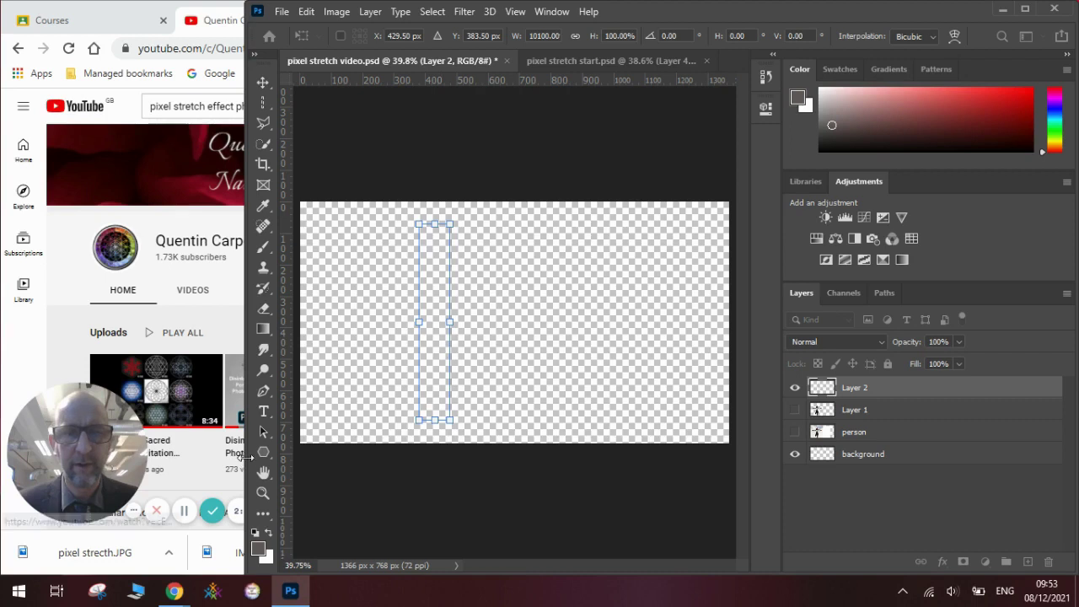
click(795, 388)
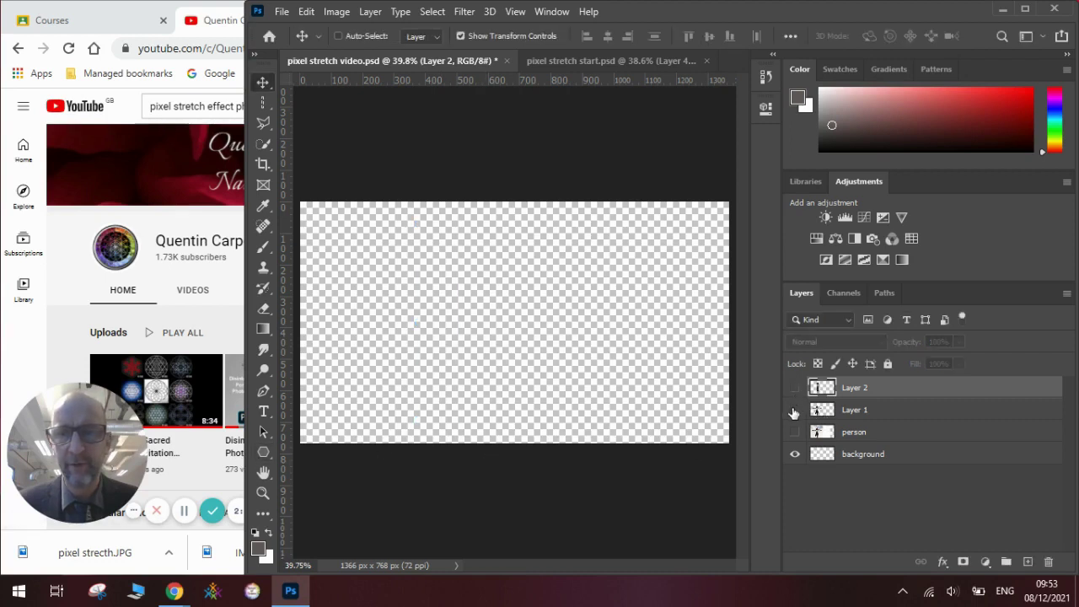
click(795, 409)
click(795, 388)
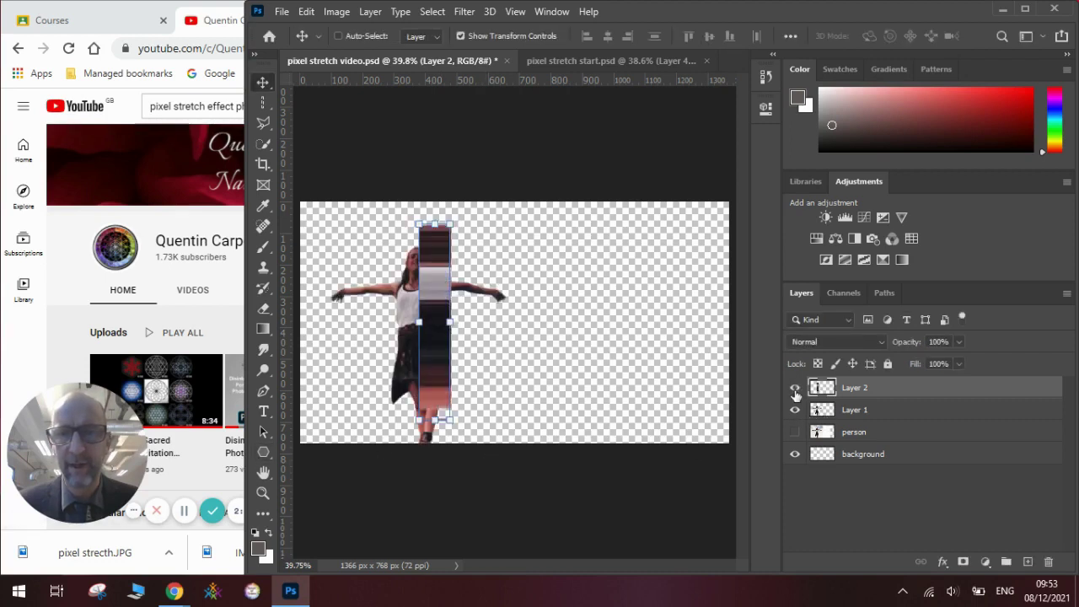
click(795, 410)
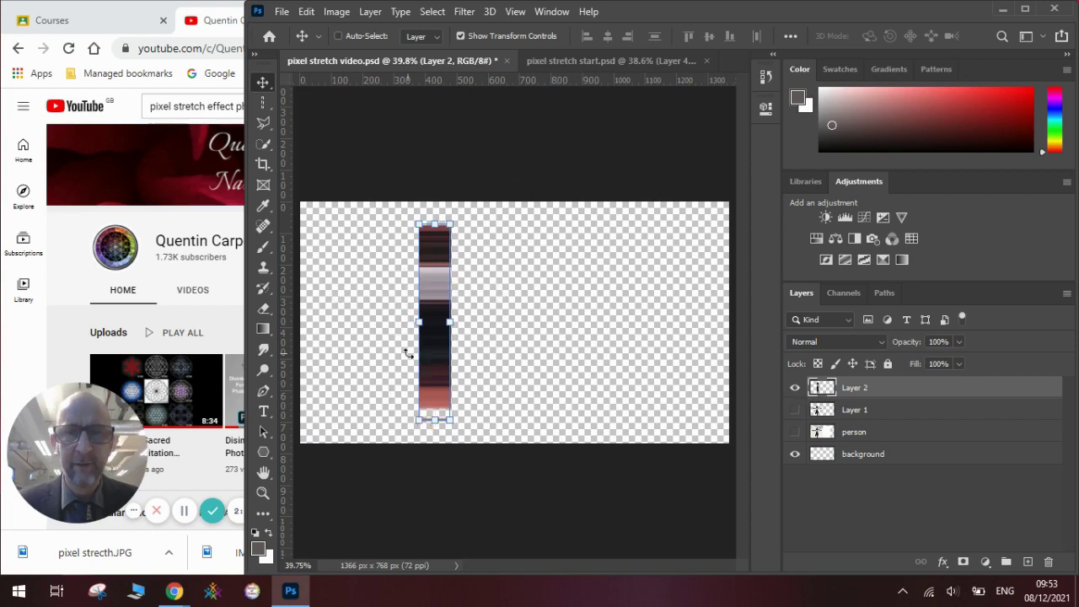
drag(449, 322, 729, 324)
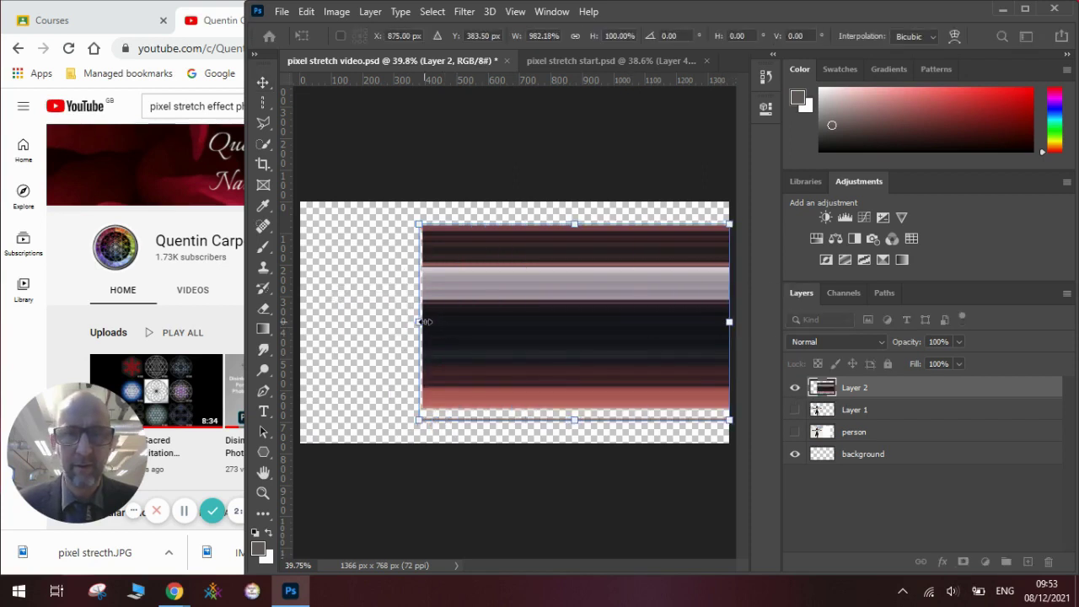
drag(427, 321, 415, 321)
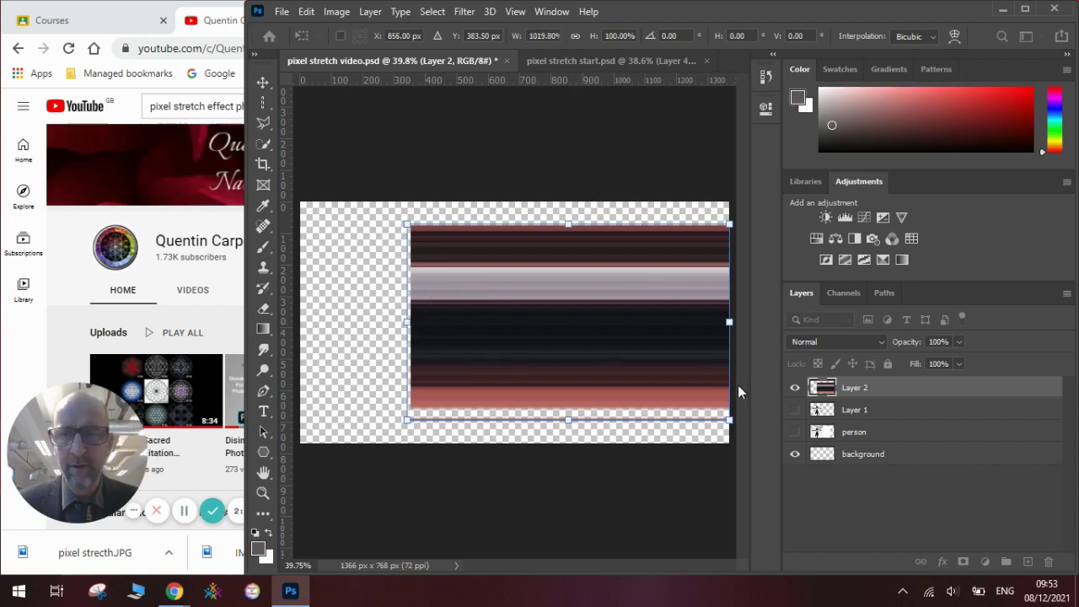
key(Return)
- Shift the streaks under the figure and stretch them down to the canvas bottom
click(795, 410)
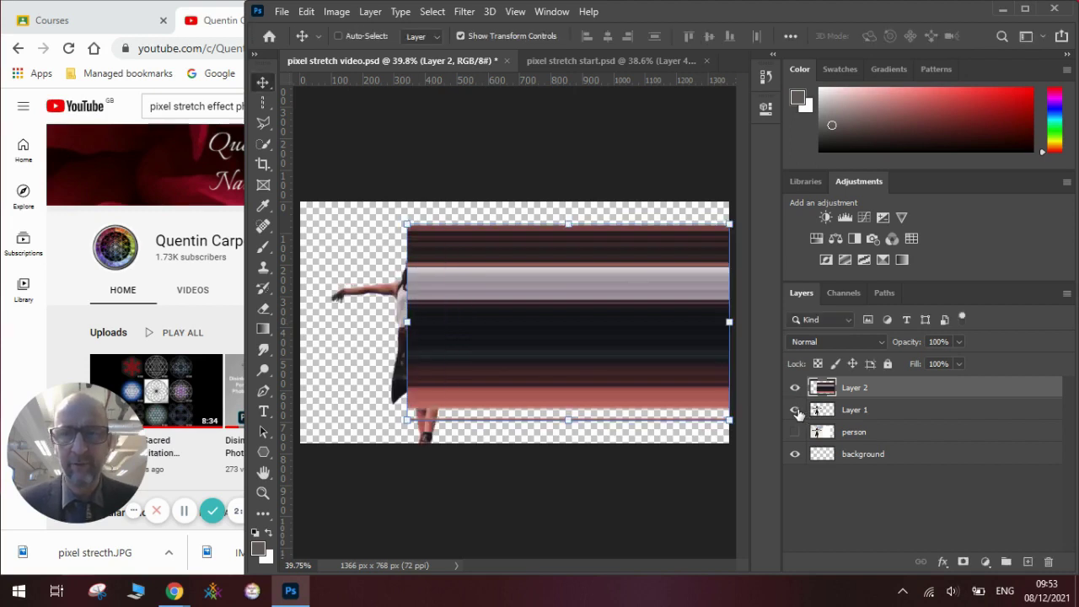
mouse_move(590, 321)
mouse_down()
mouse_move(599, 357)
mouse_move(602, 338)
mouse_up()
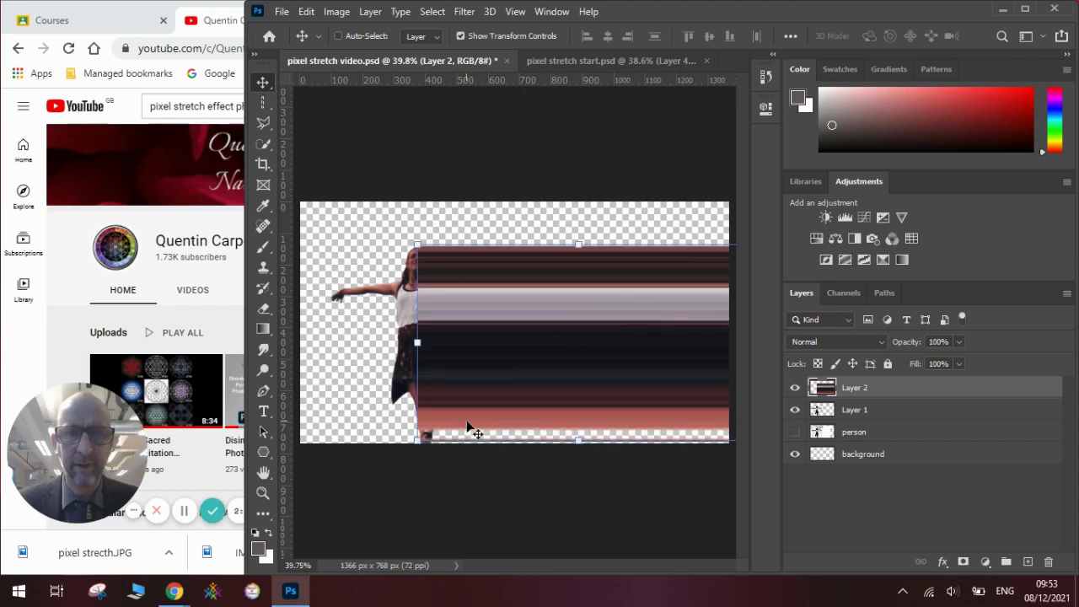
drag(415, 440, 416, 447)
drag(451, 403, 451, 402)
drag(581, 447, 580, 446)
key(Return)
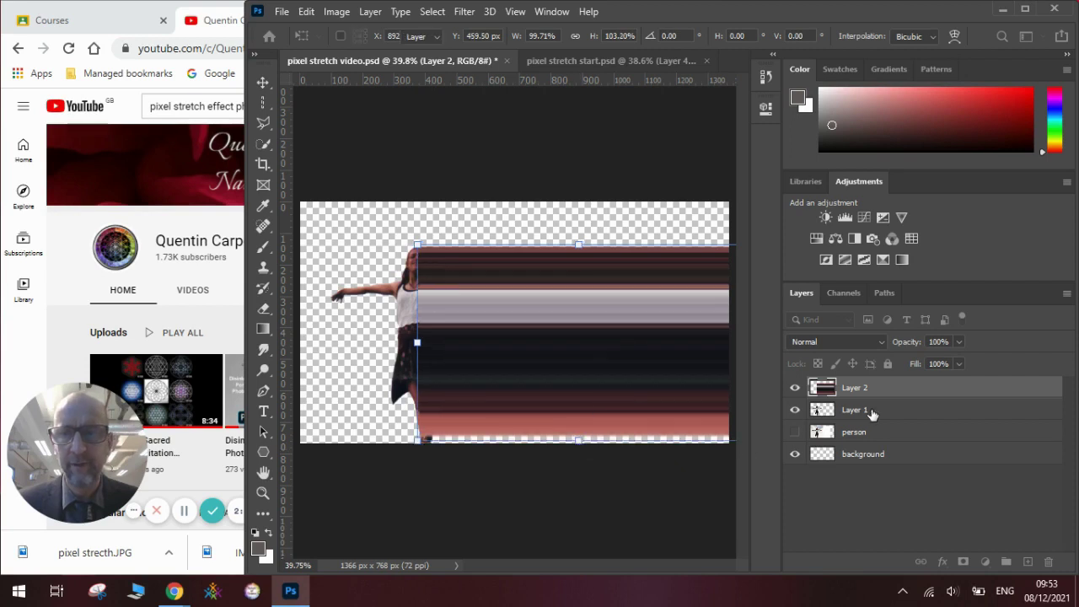
- Move Layer 1 above Layer 2 so the woman sits in front of the streaks
click(871, 413)
drag(872, 413, 873, 388)
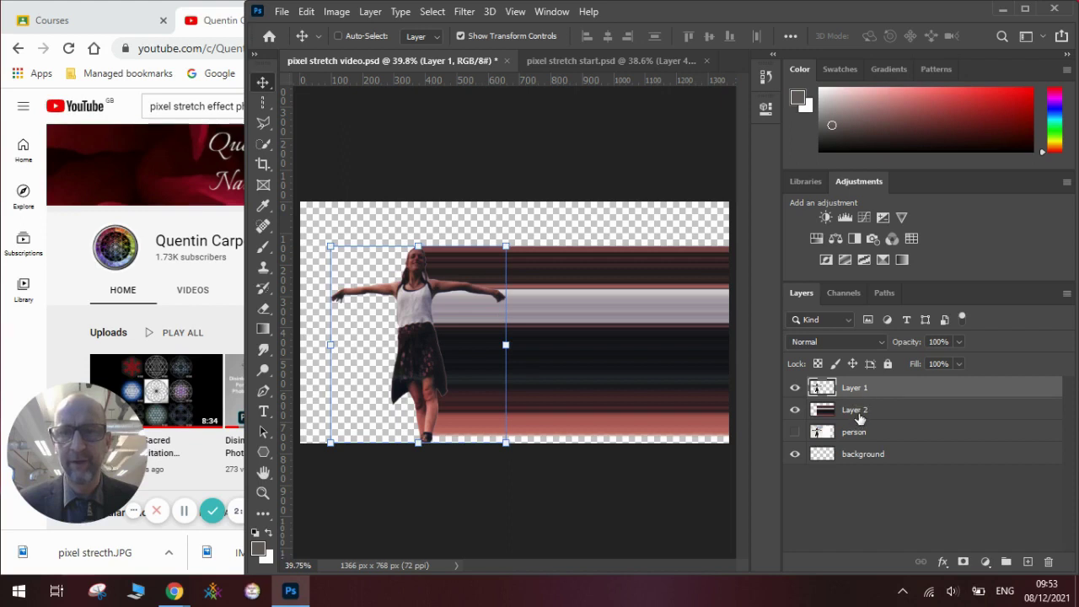
click(859, 413)
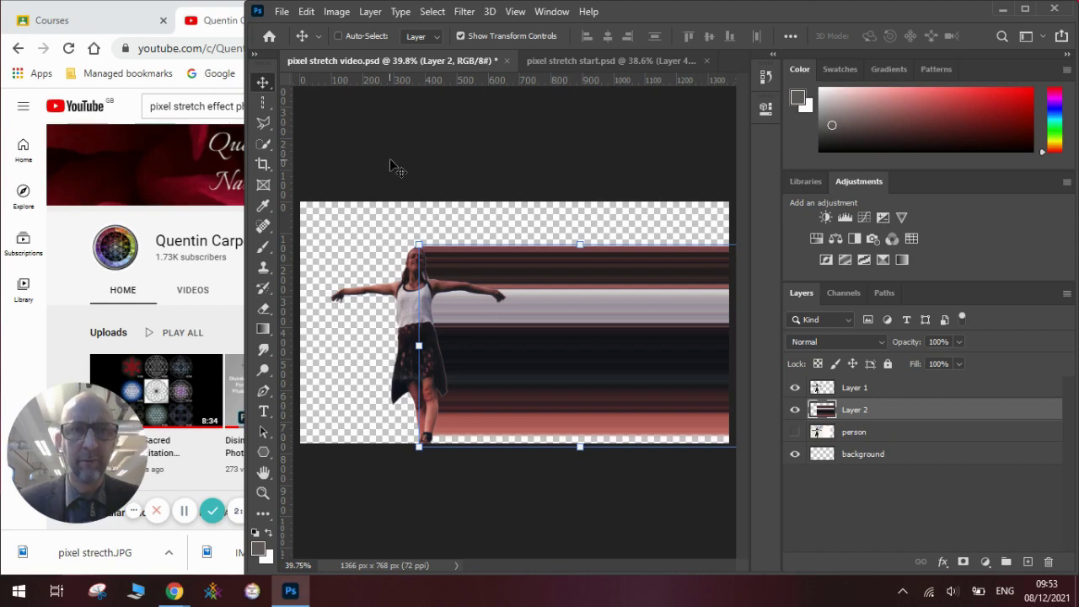
click(305, 12)
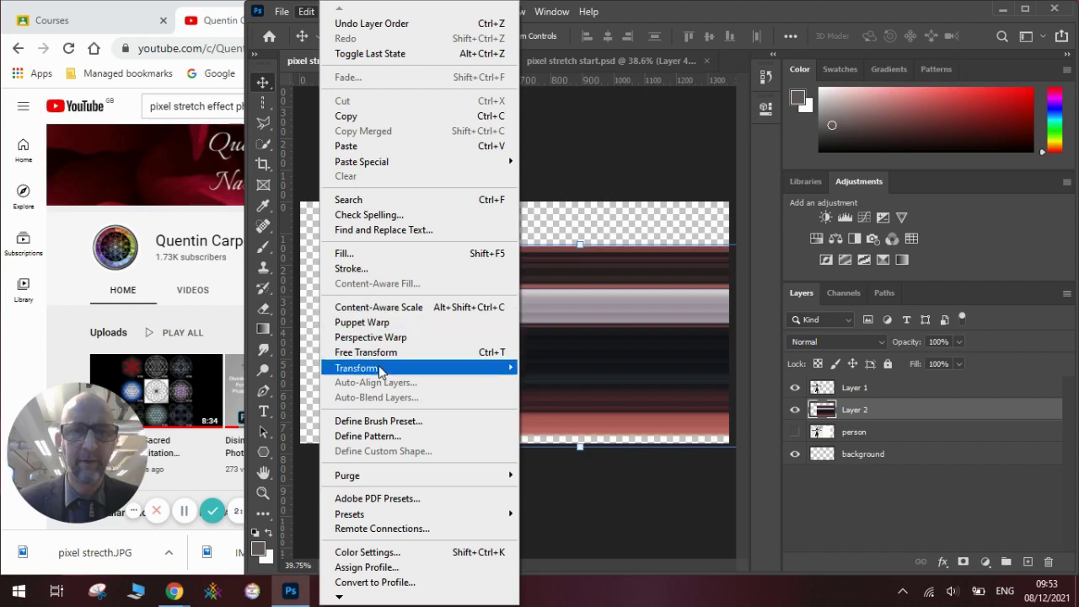
- Warp Layer 2's streaks, dragging the right-hand corners and handles into a pinched twist
mouse_move(381, 369)
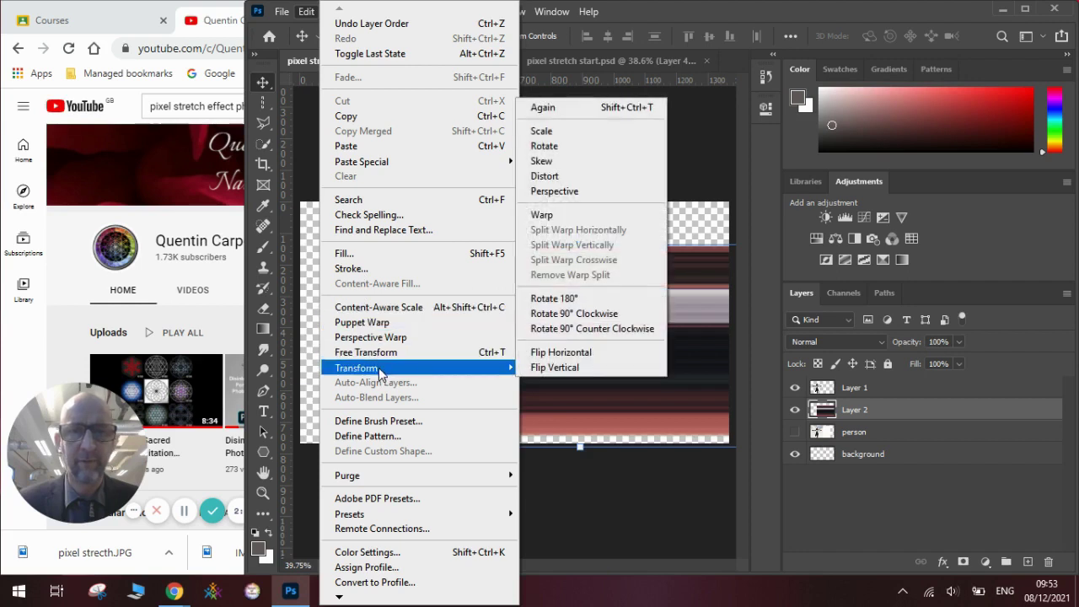
click(581, 217)
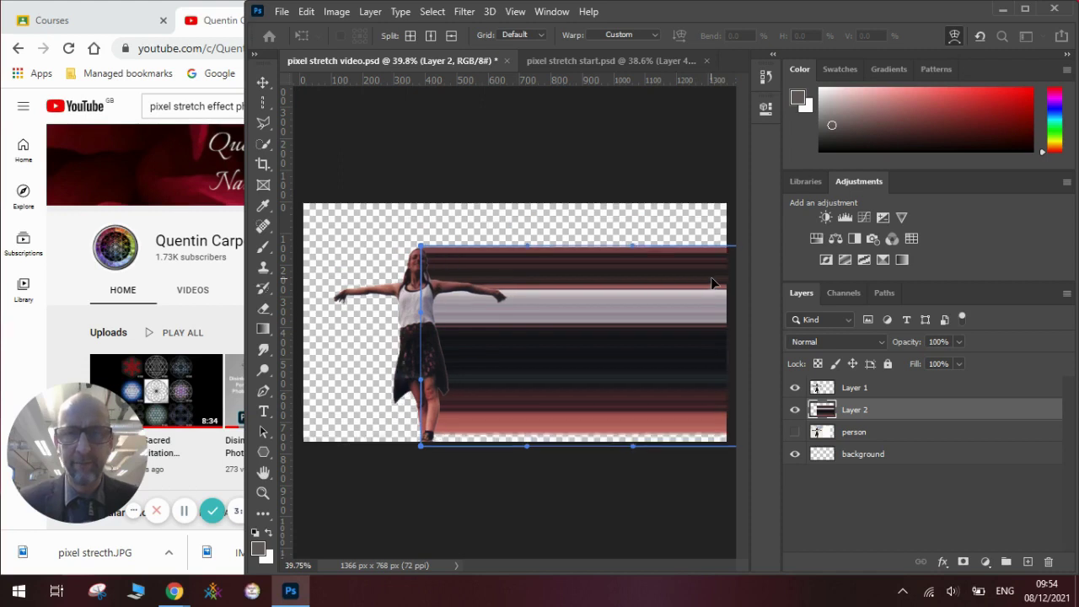
key(ctrl+minus)
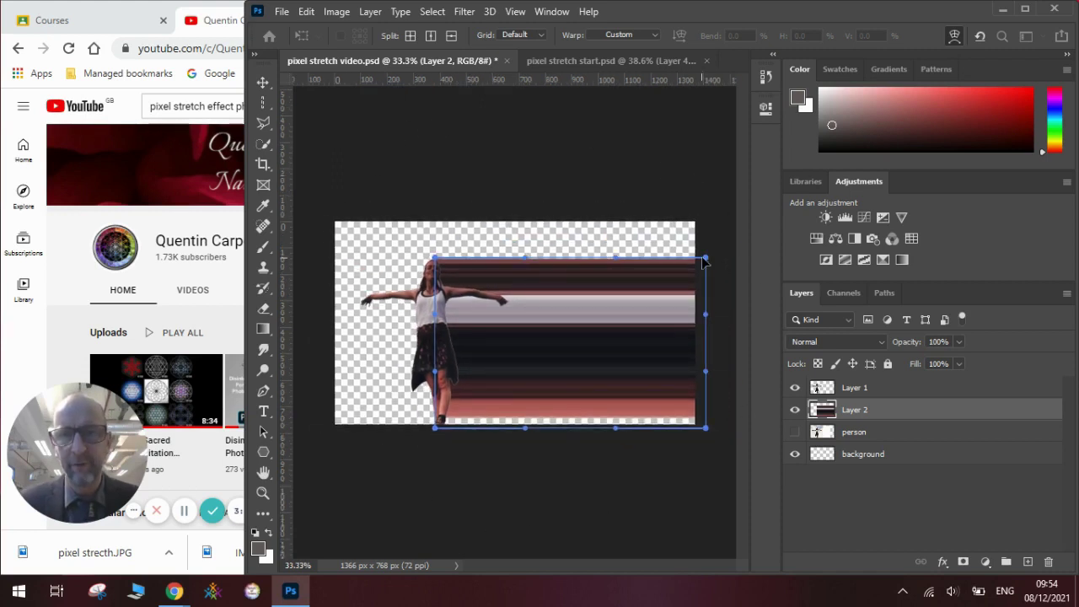
drag(705, 262, 702, 284)
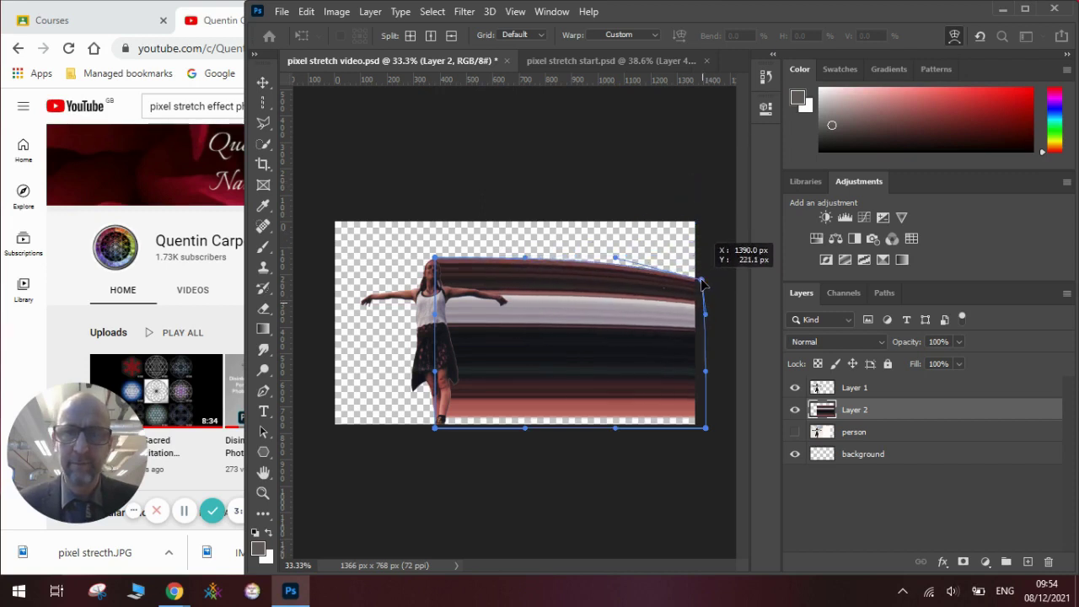
drag(705, 428, 688, 123)
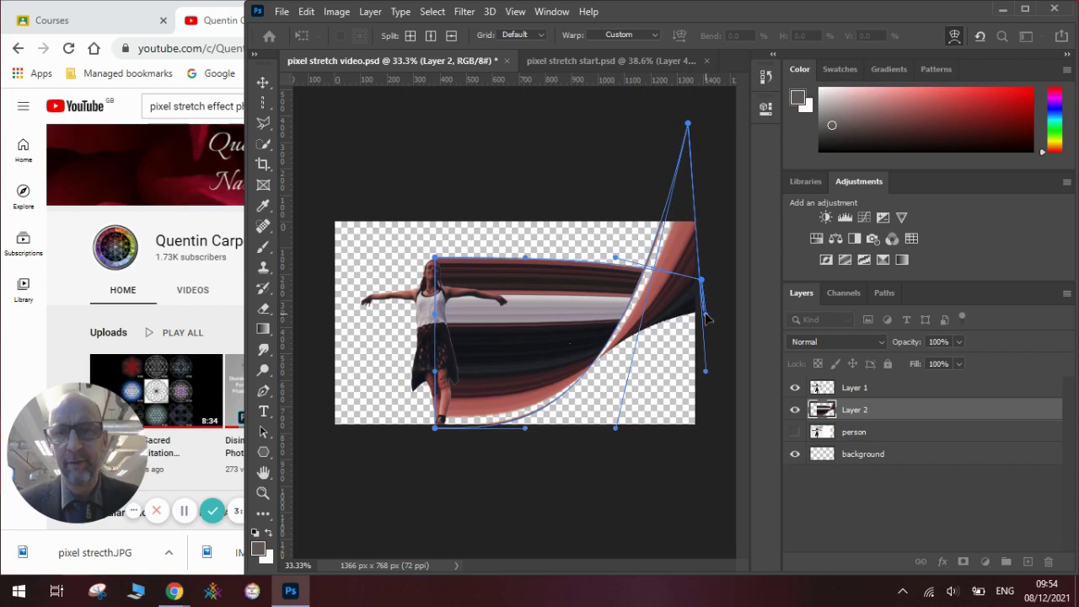
drag(698, 337, 699, 481)
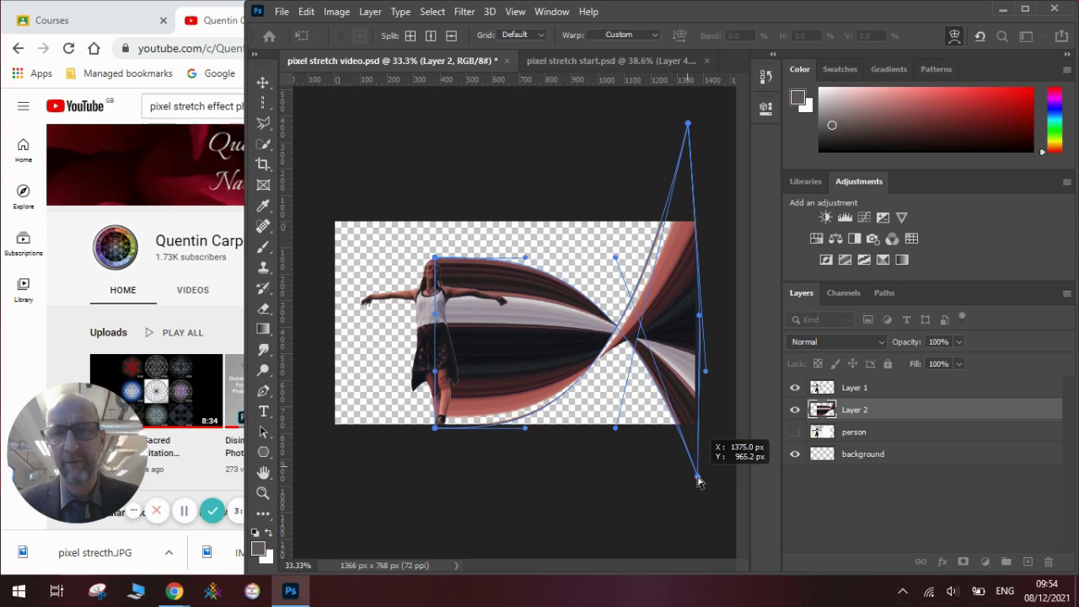
drag(699, 481, 698, 480)
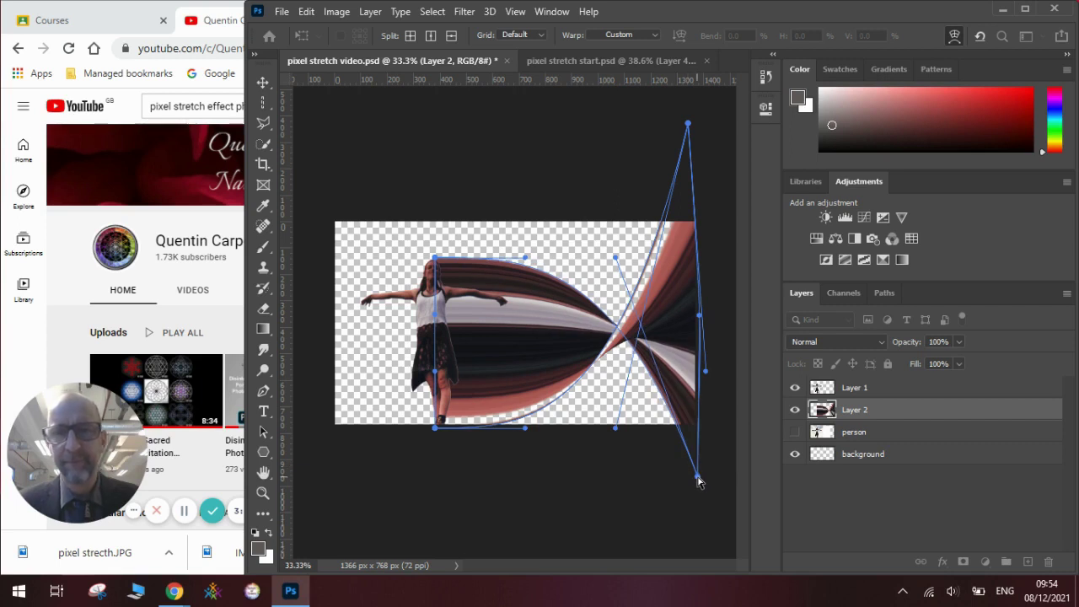
key(Return)
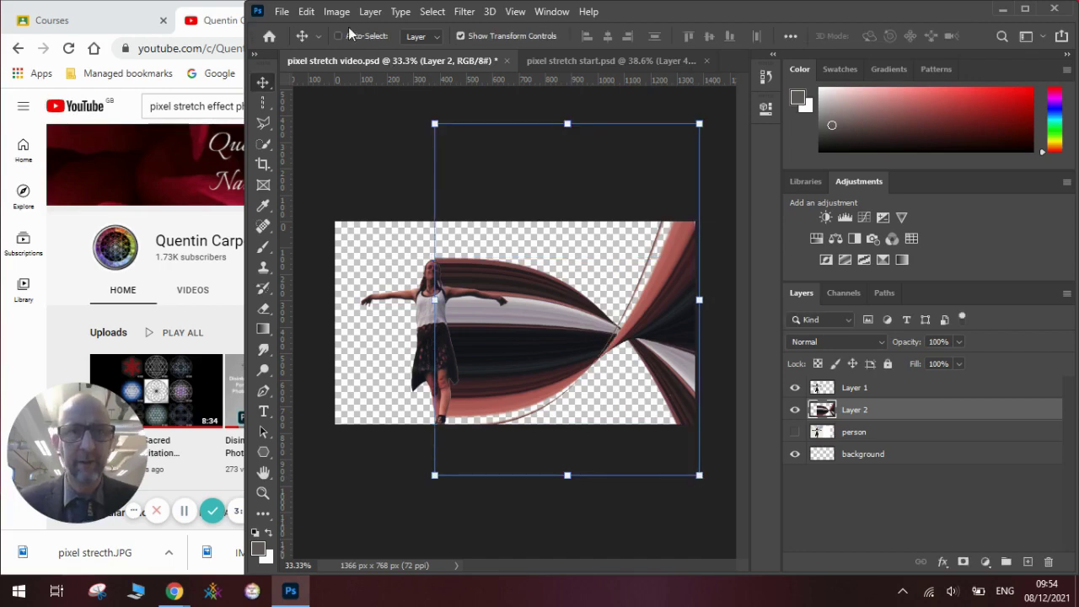
- Apply a second warp, dipping the top edge and lifting the bottom edge into a tighter twist
click(306, 13)
mouse_move(347, 370)
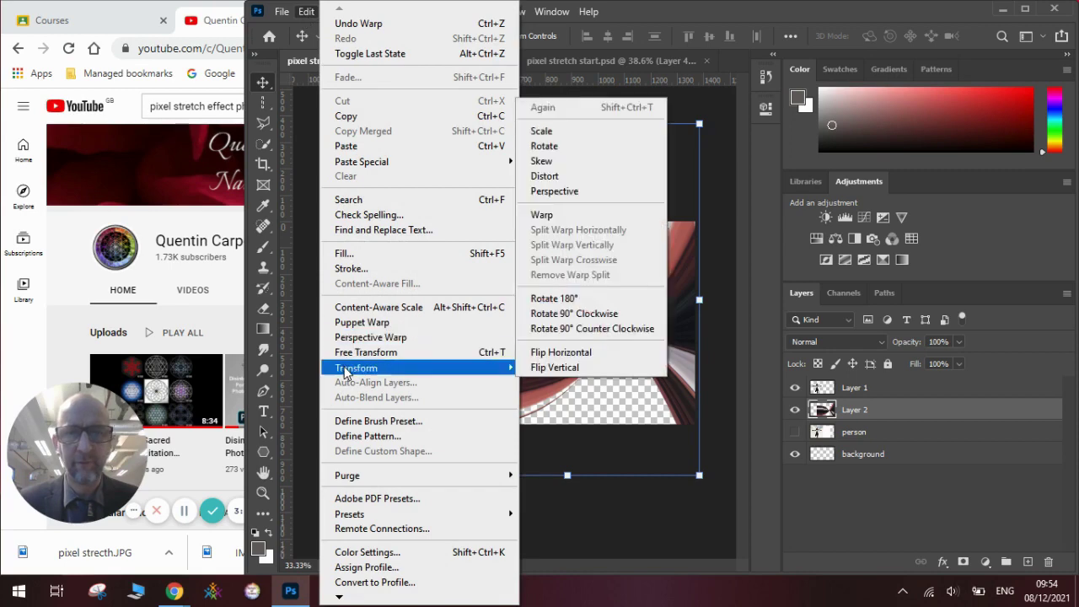
click(563, 216)
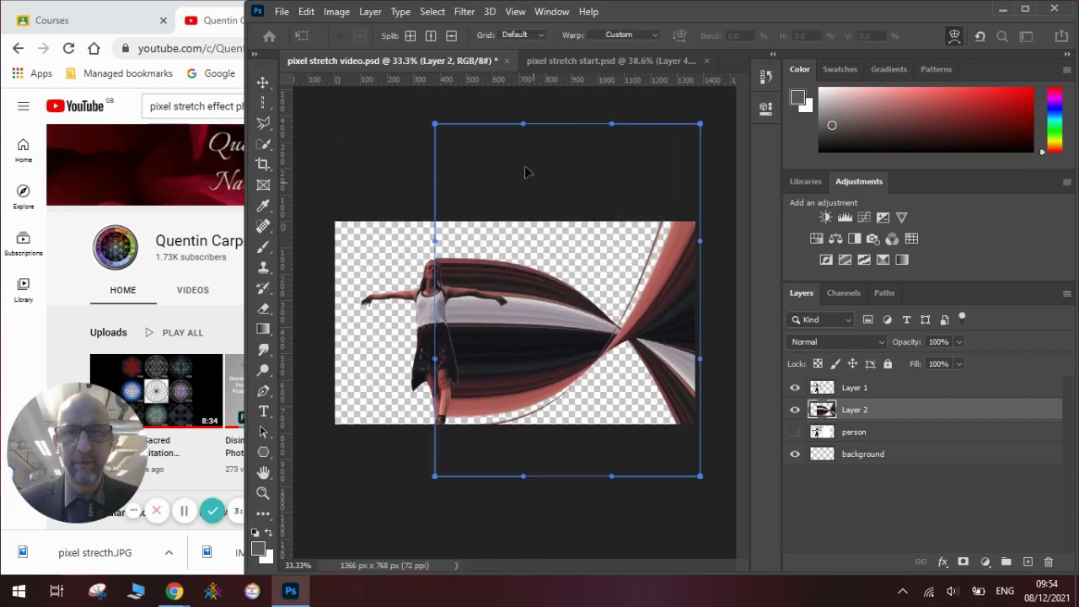
drag(524, 125, 513, 188)
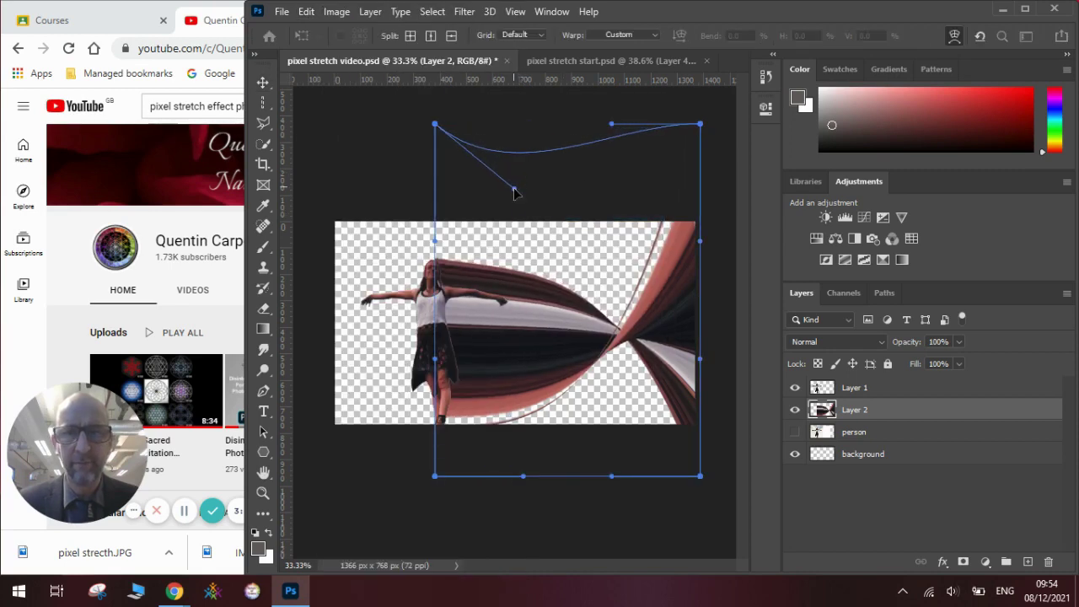
drag(612, 126, 453, 401)
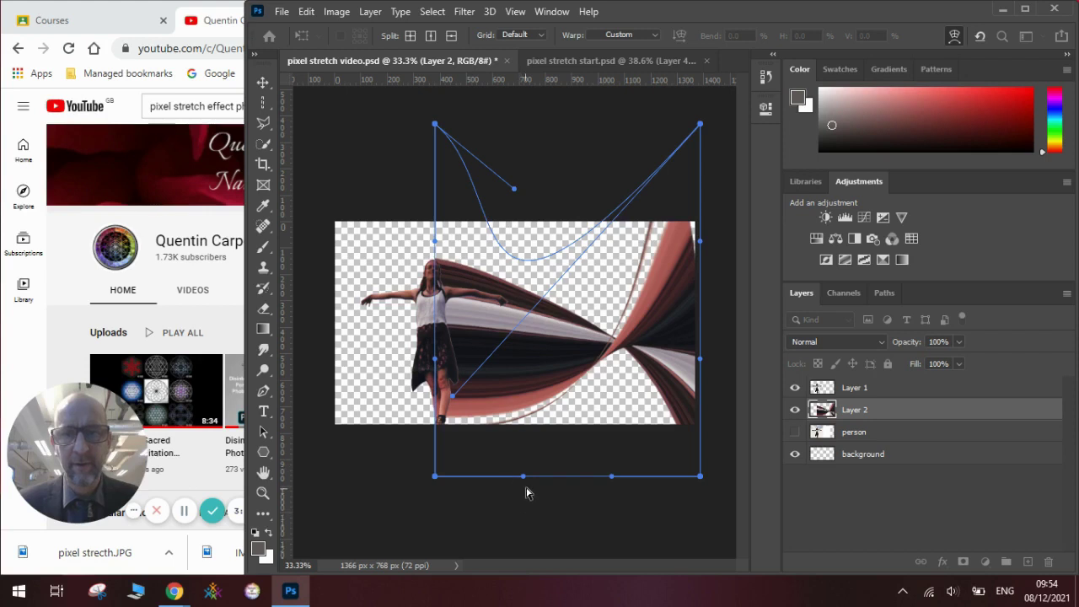
drag(523, 477, 524, 458)
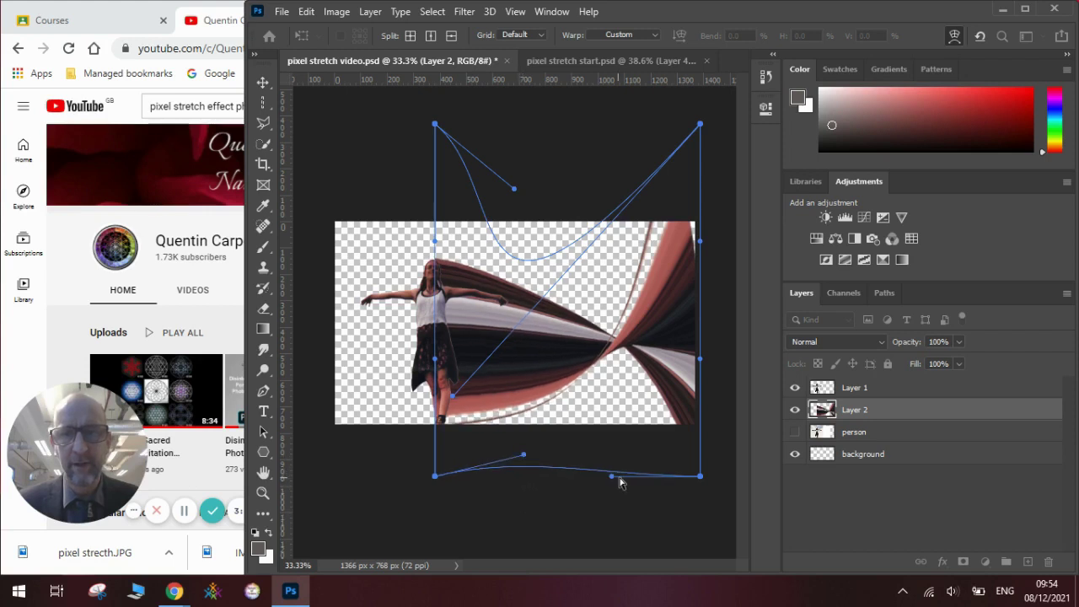
drag(610, 476, 614, 418)
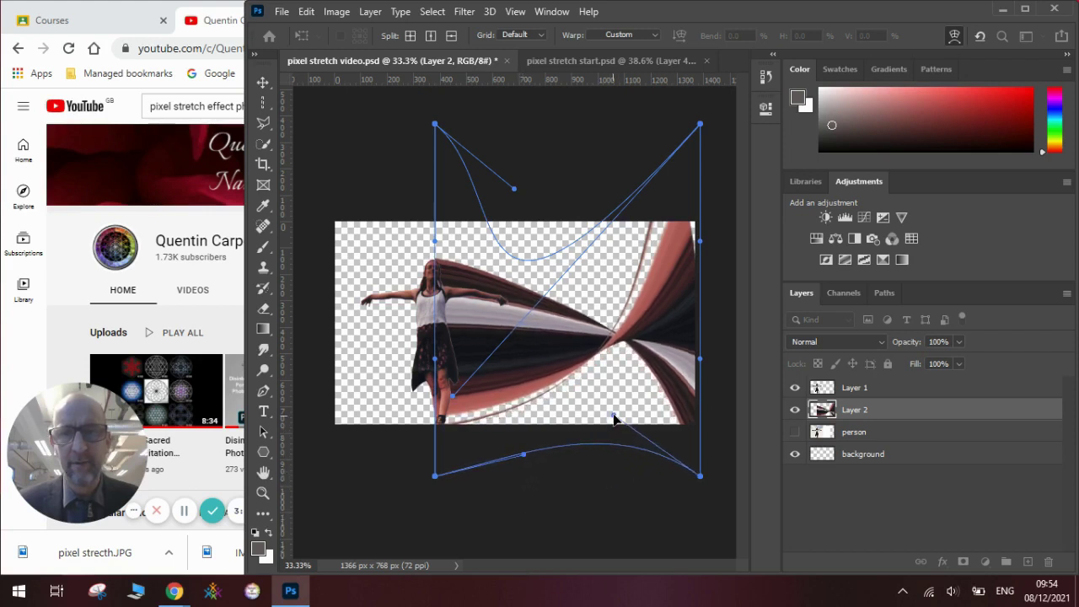
drag(700, 124, 721, 127)
drag(721, 126, 721, 127)
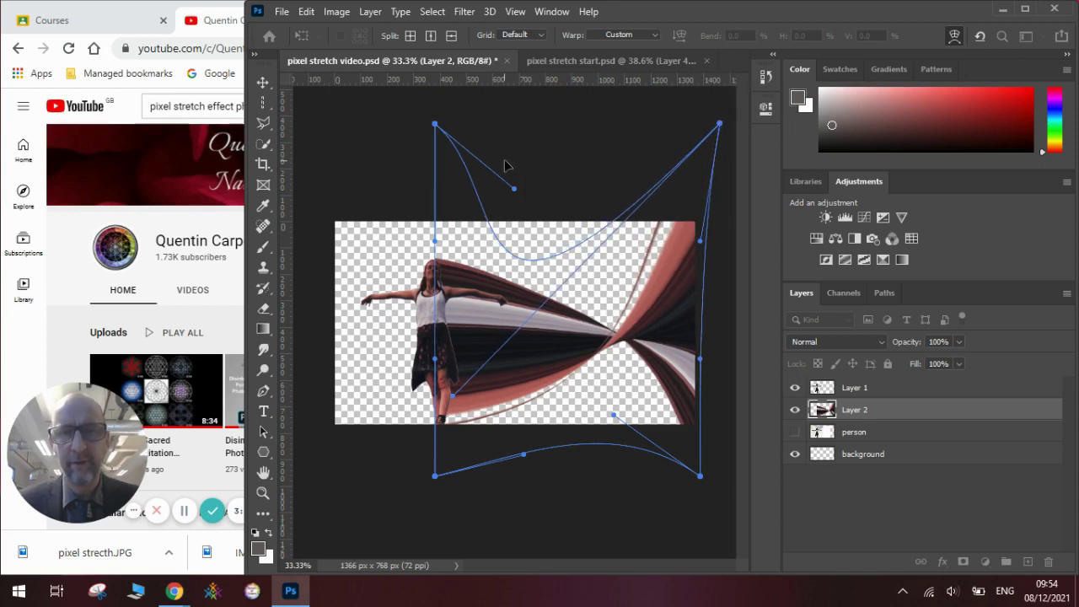
drag(435, 124, 436, 138)
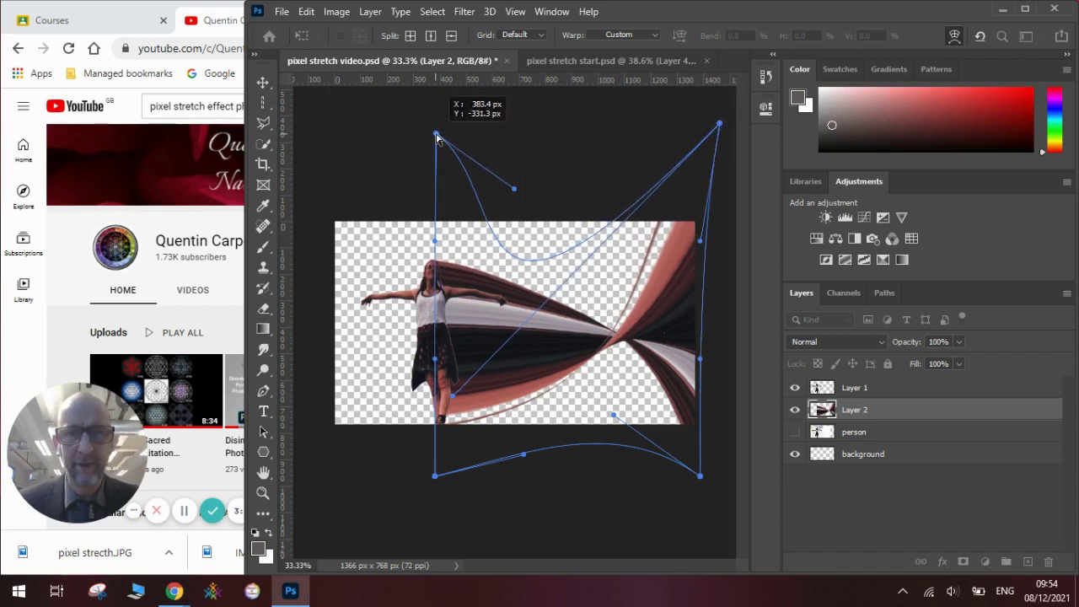
click(439, 473)
key(Return)
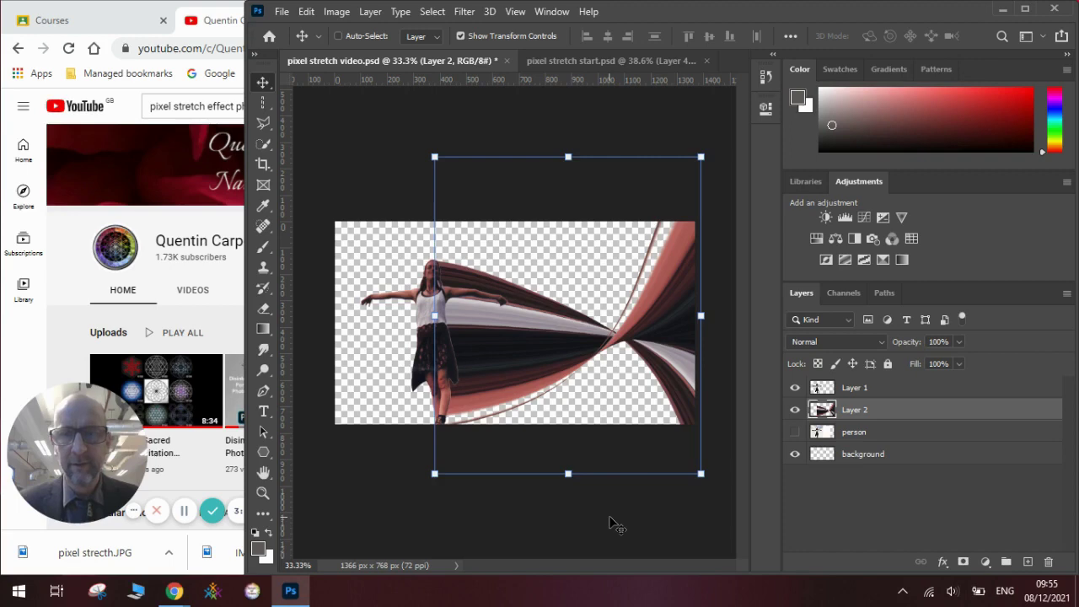
- Switch to Chrome and back to Photoshop, then select the background layer
click(187, 521)
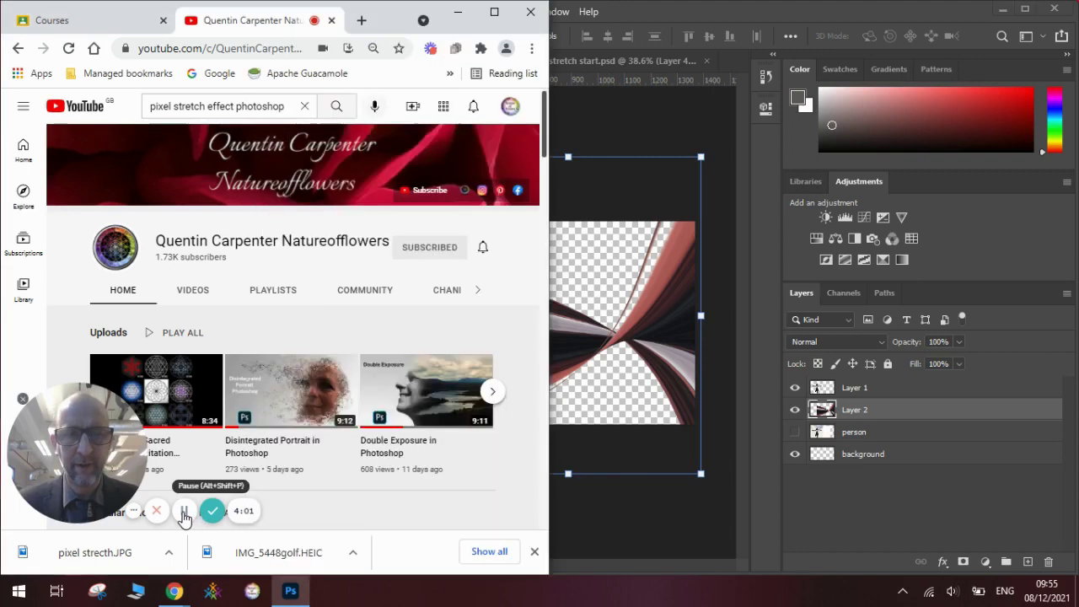
click(618, 128)
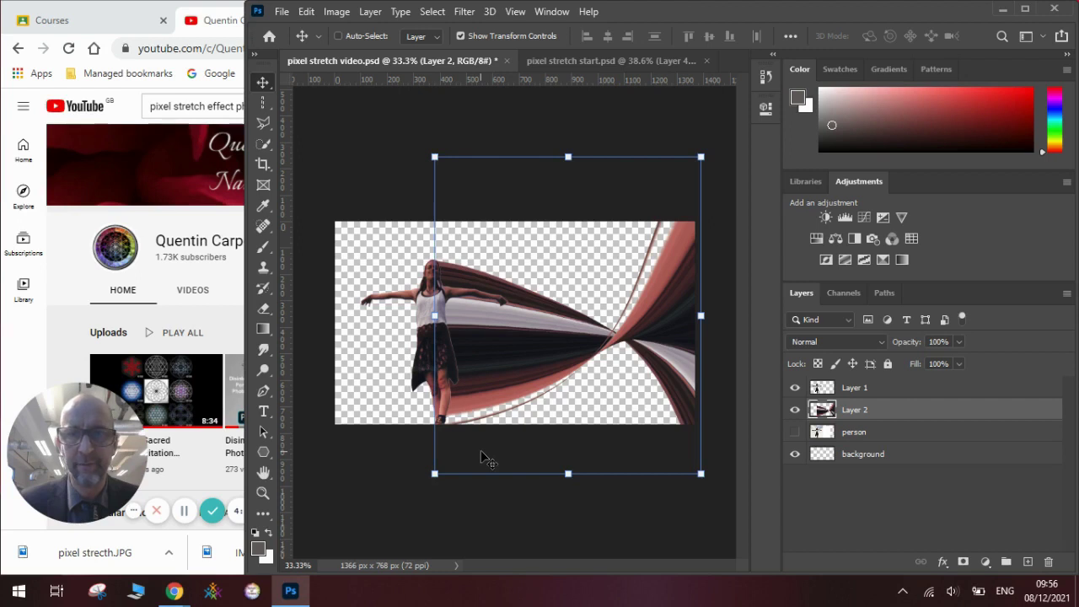
click(879, 456)
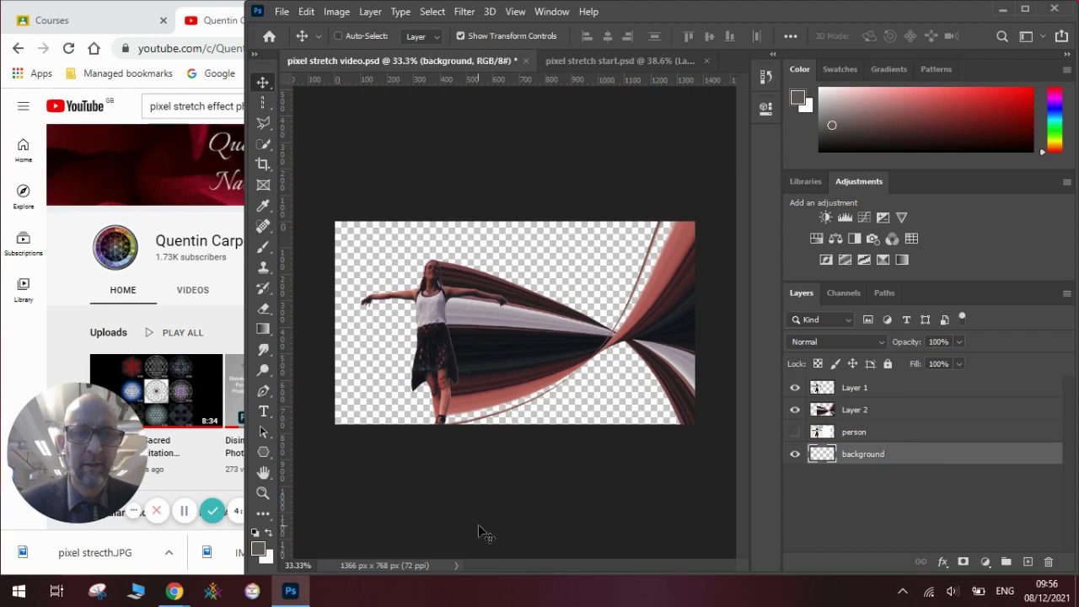
- Set a dark grey foreground colour and drag a diagonal gradient from top-left to bottom-right
click(262, 549)
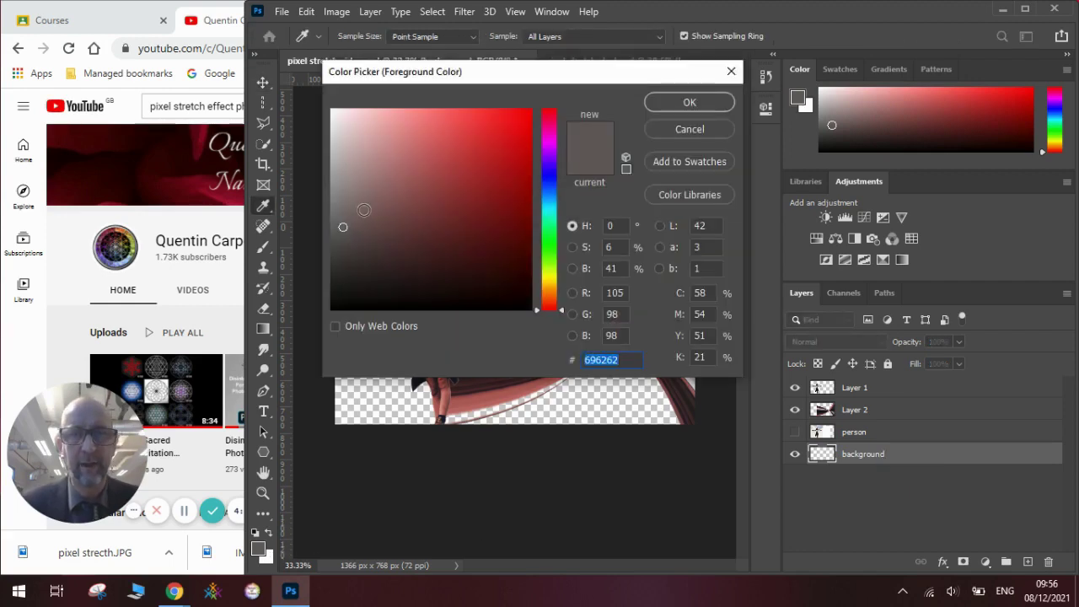
mouse_move(355, 215)
mouse_down()
mouse_move(341, 223)
mouse_move(351, 212)
mouse_up()
click(688, 103)
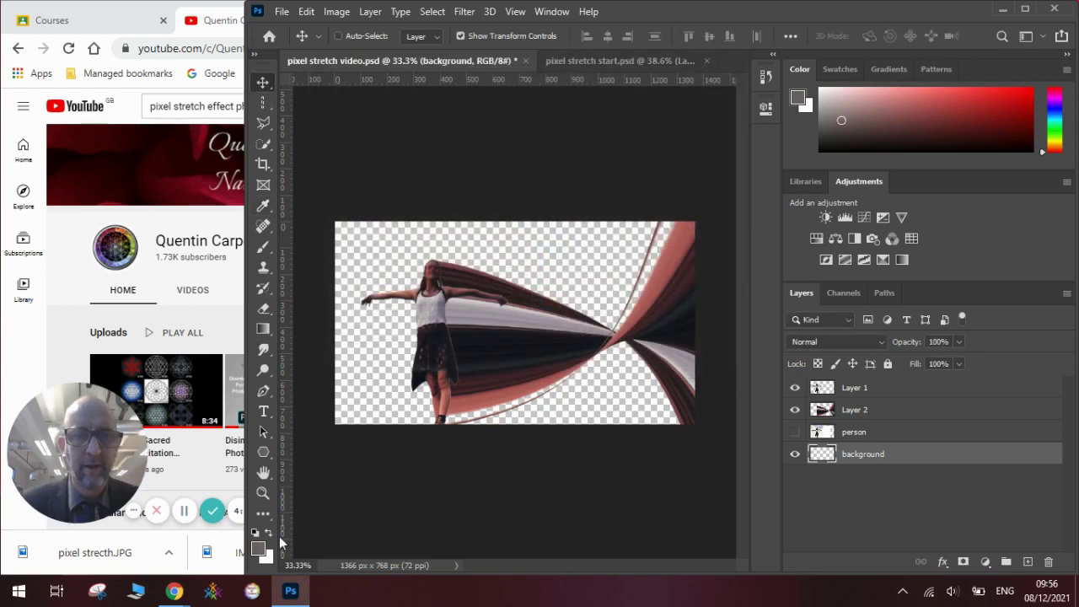
click(267, 333)
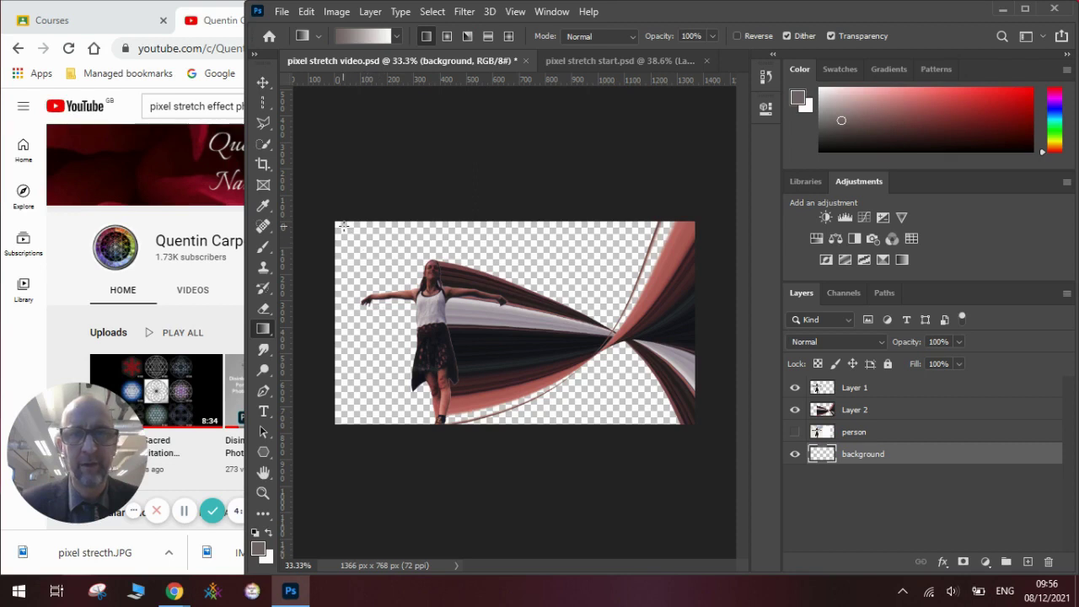
drag(343, 226, 677, 418)
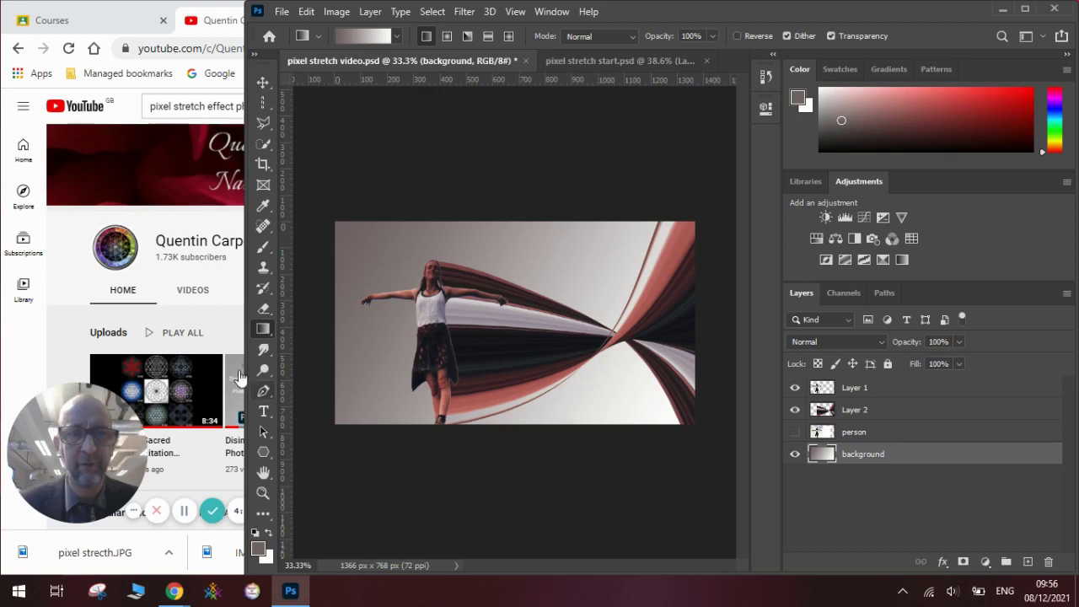
click(232, 292)
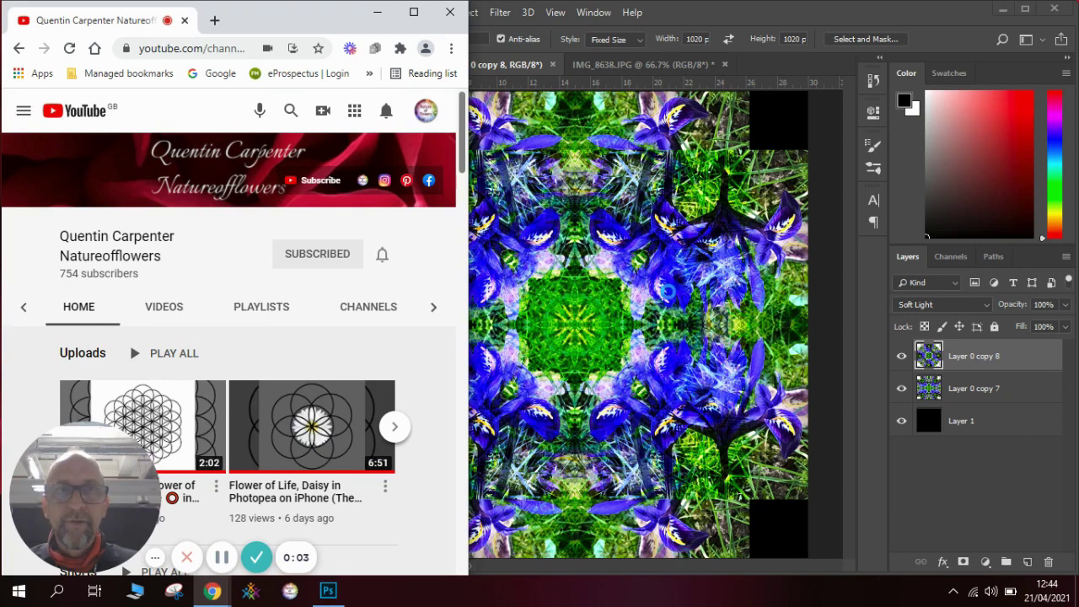
- Return to Photoshop, bring up the IMG_8638.JPG iris photo and pick the Move tool
click(735, 16)
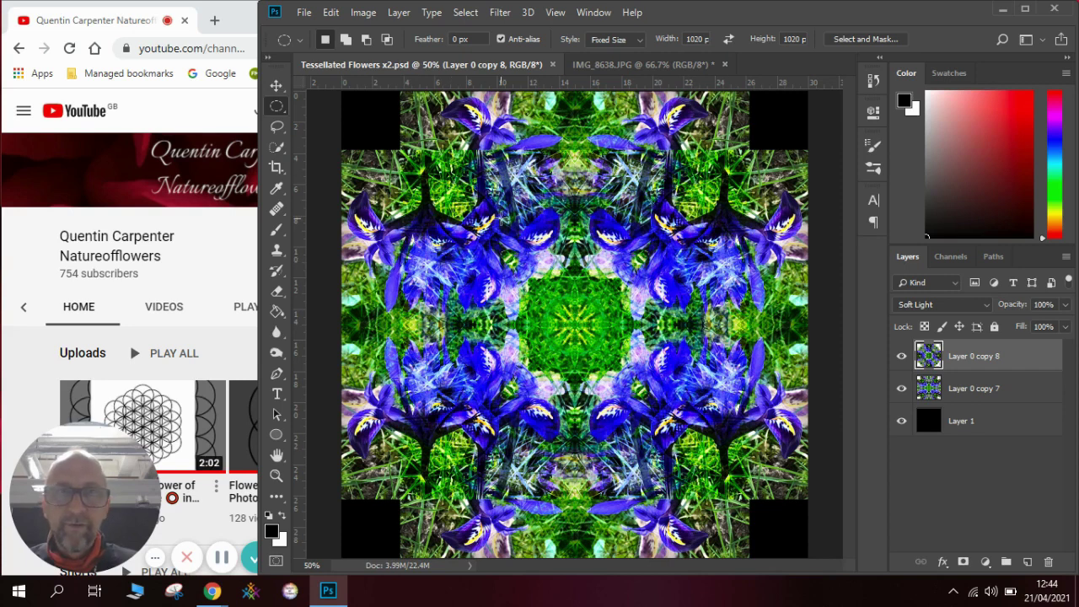
click(631, 65)
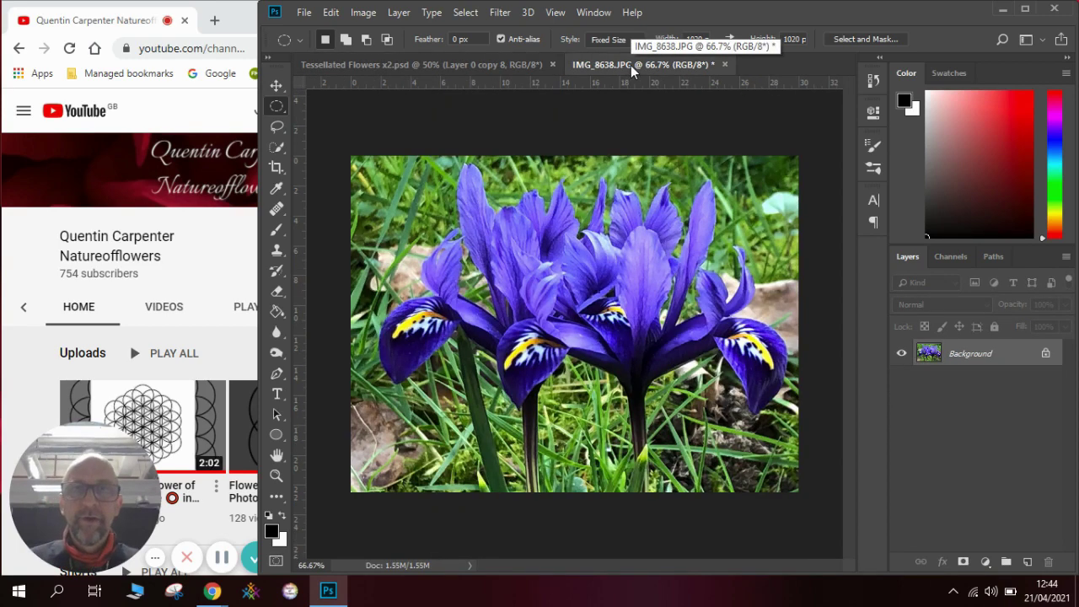
click(276, 86)
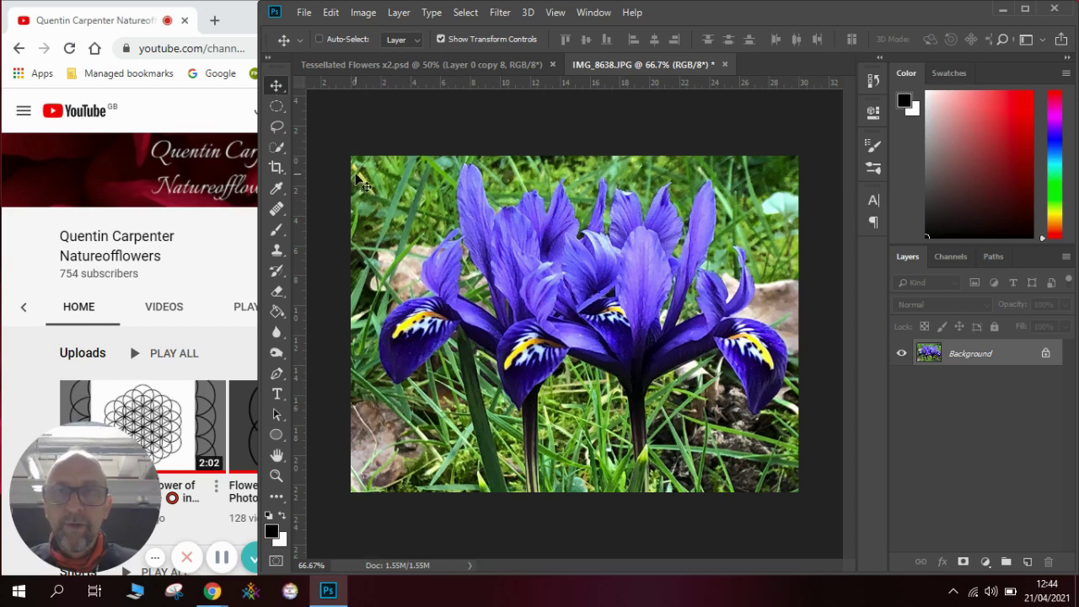
- Unlock the iris photo's Background into an editable Layer 0
click(331, 13)
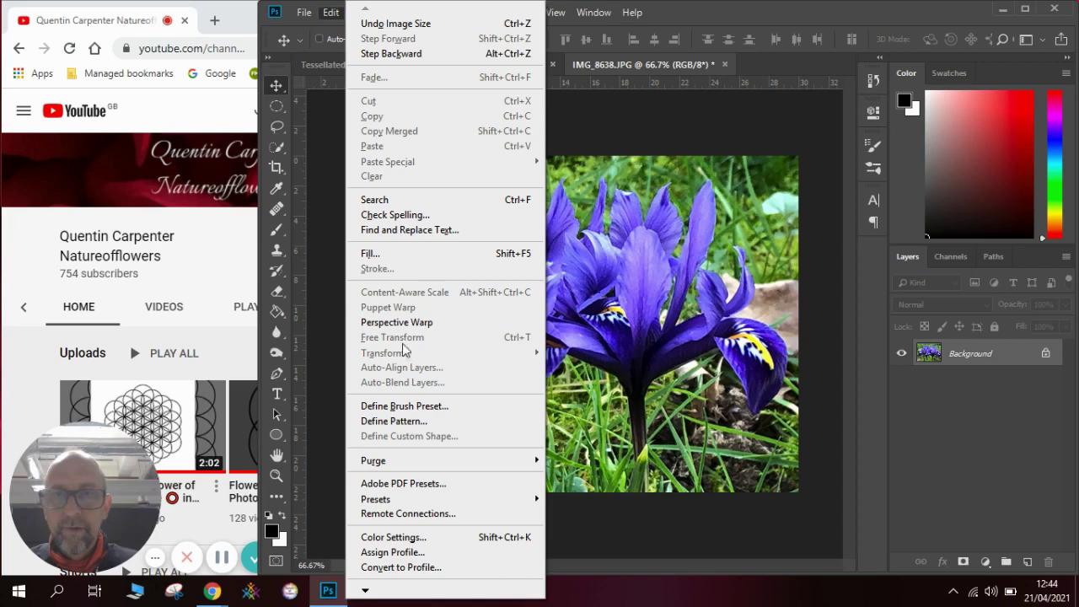
click(1046, 356)
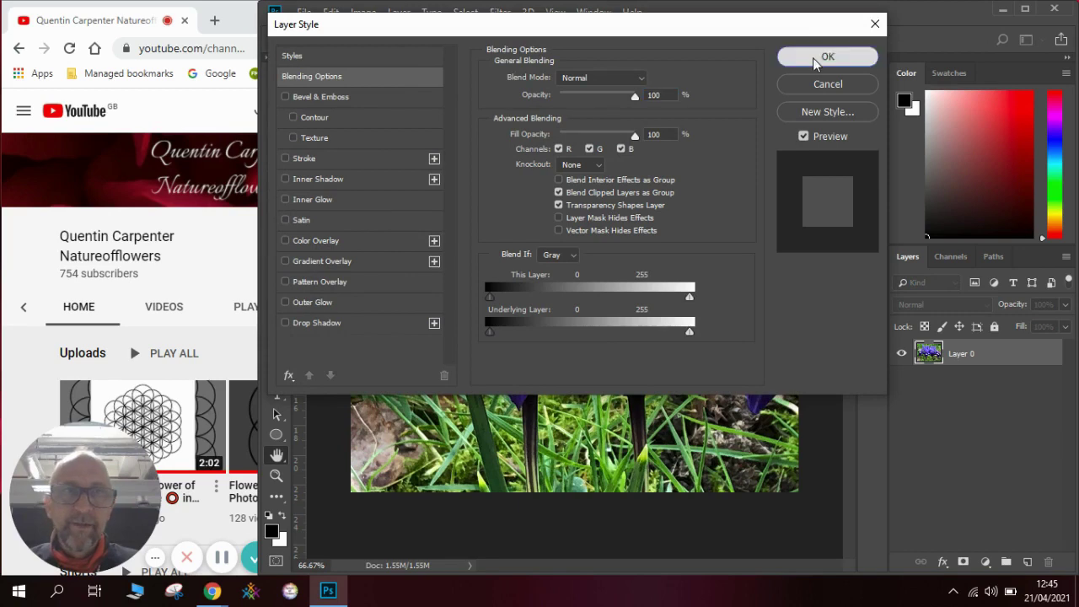
click(822, 57)
- Scale Layer 0 to 50% and move it into the canvas's bottom-right corner
click(331, 12)
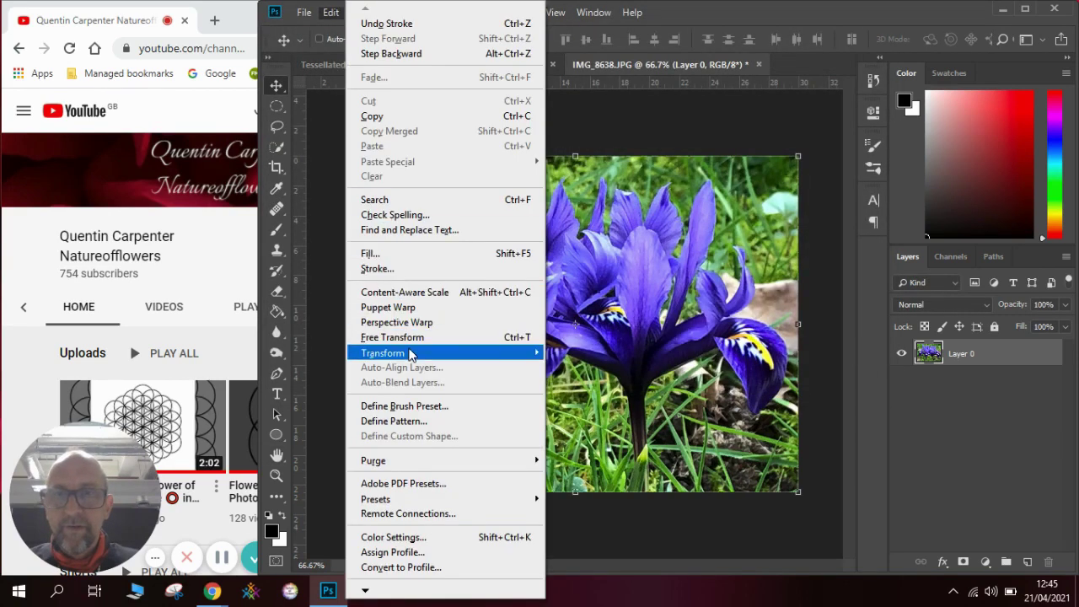
mouse_move(411, 354)
click(568, 376)
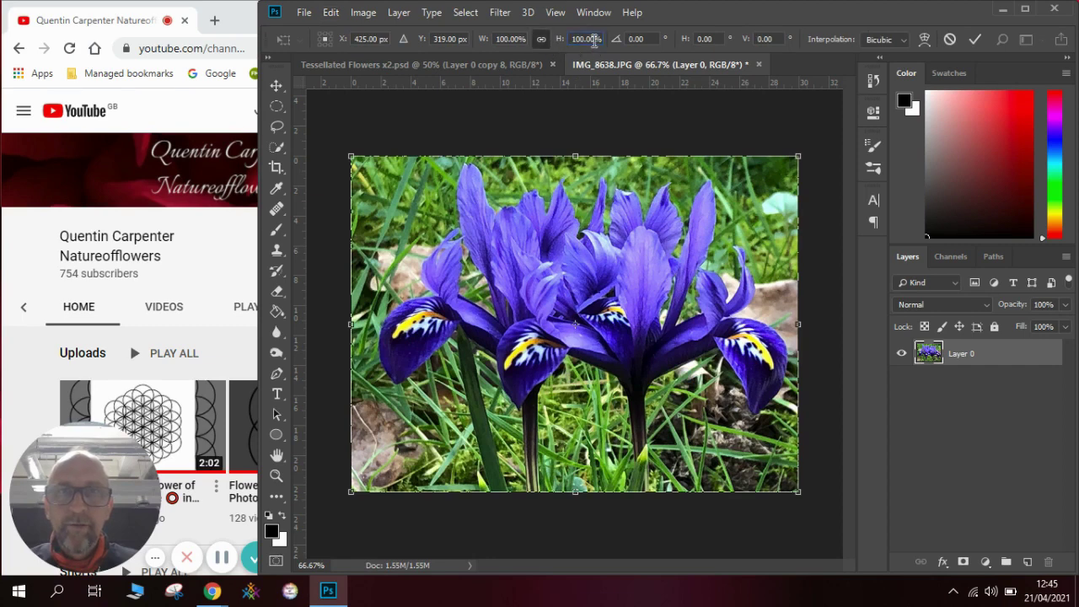
drag(594, 39, 573, 41)
text(50)
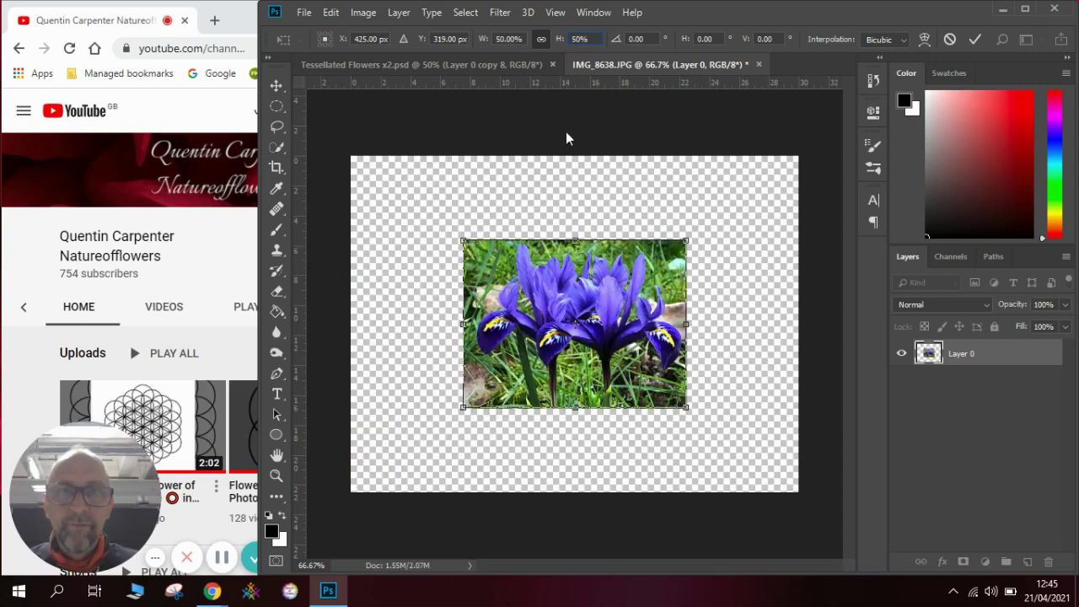
drag(503, 261, 614, 339)
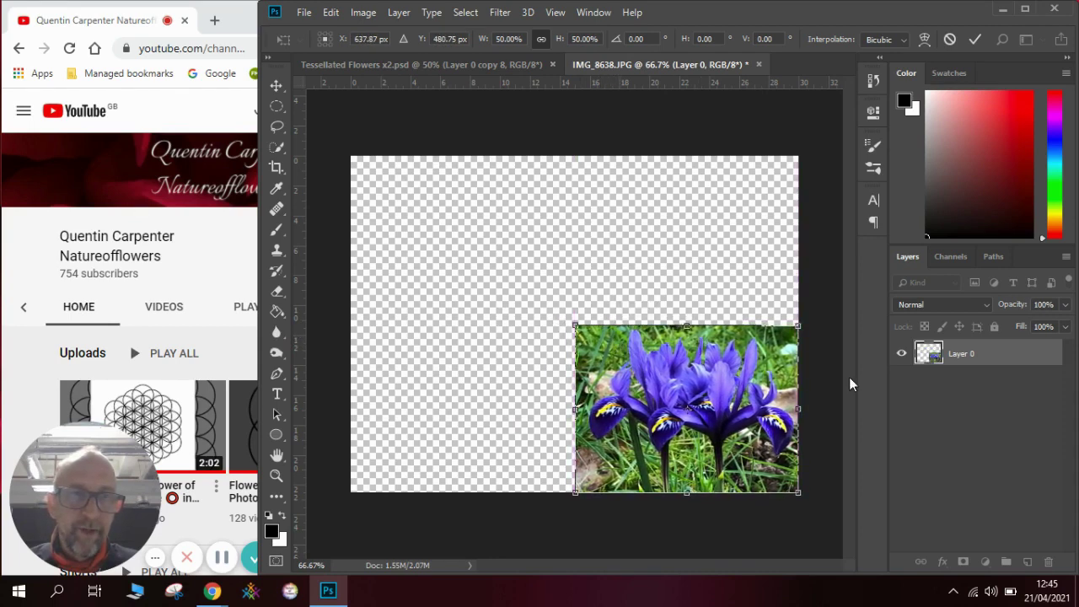
key(Return)
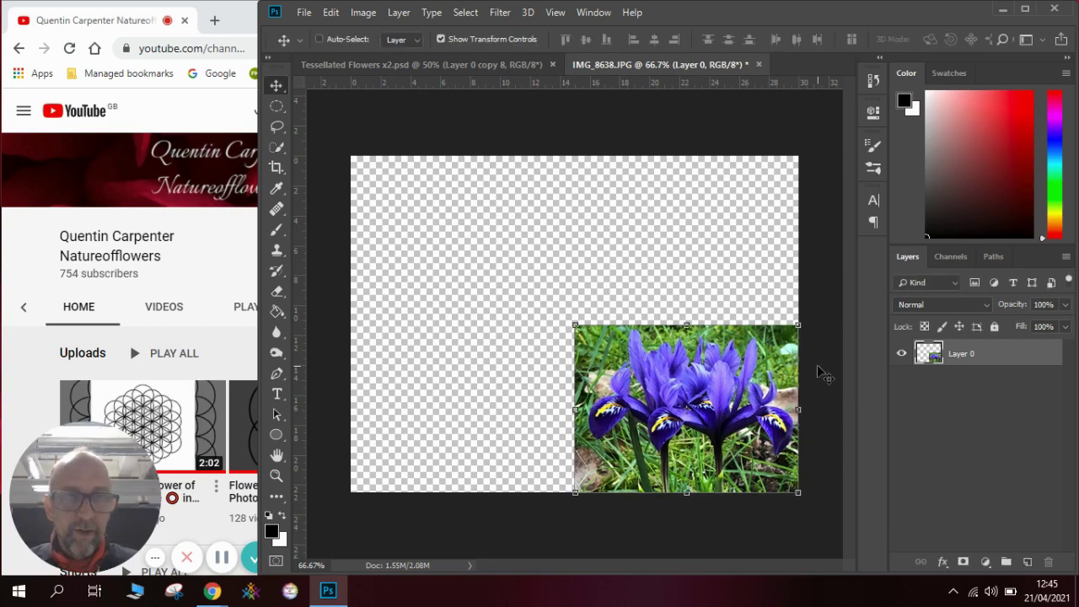
- Duplicate Layer 0 and move the copy into the canvas's bottom-left corner
right_click(987, 357)
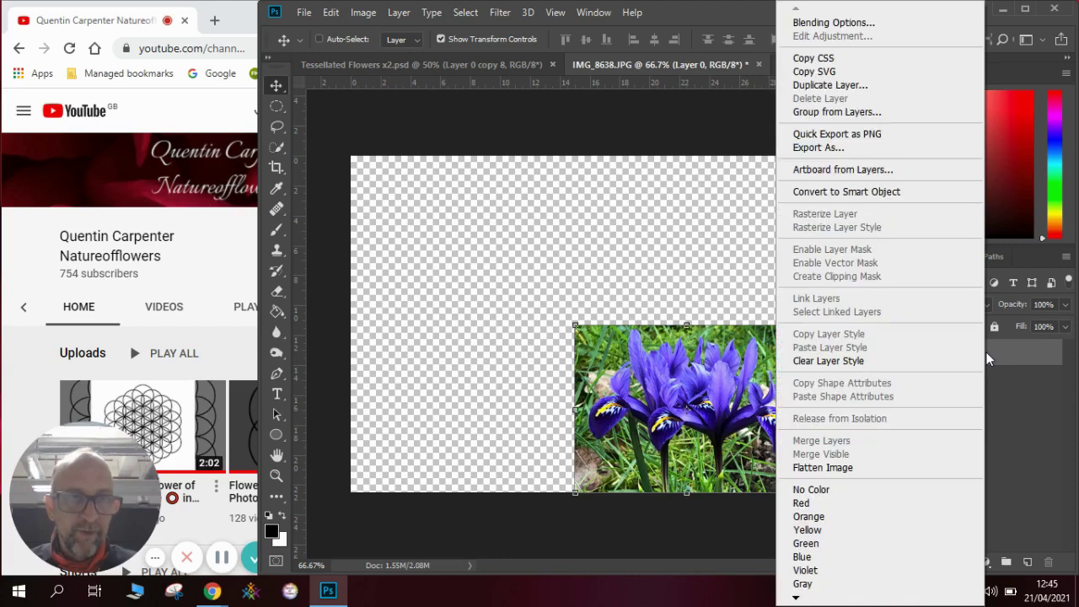
click(889, 85)
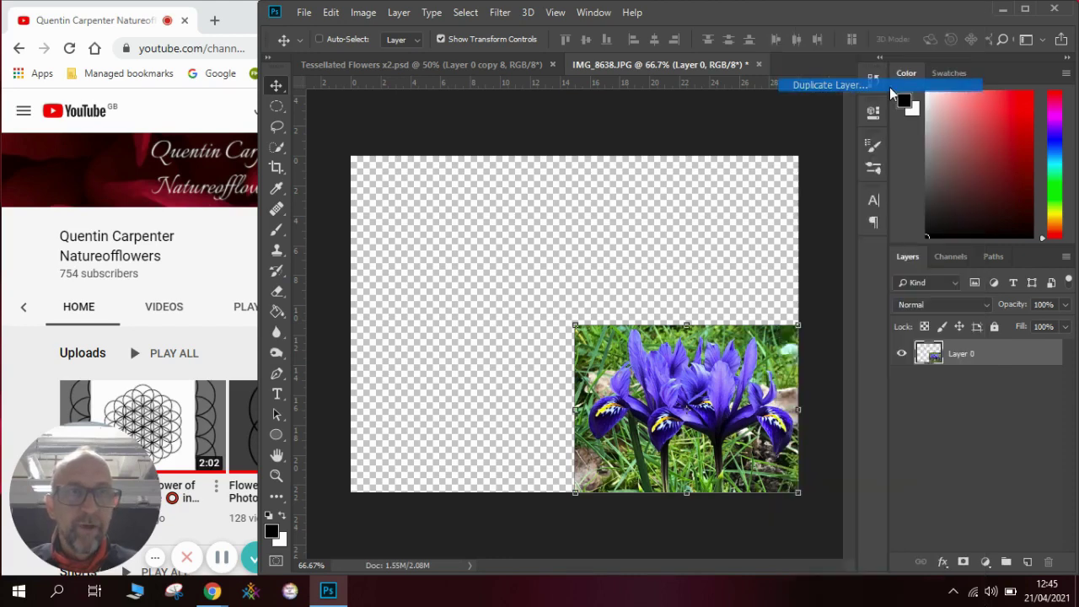
click(675, 157)
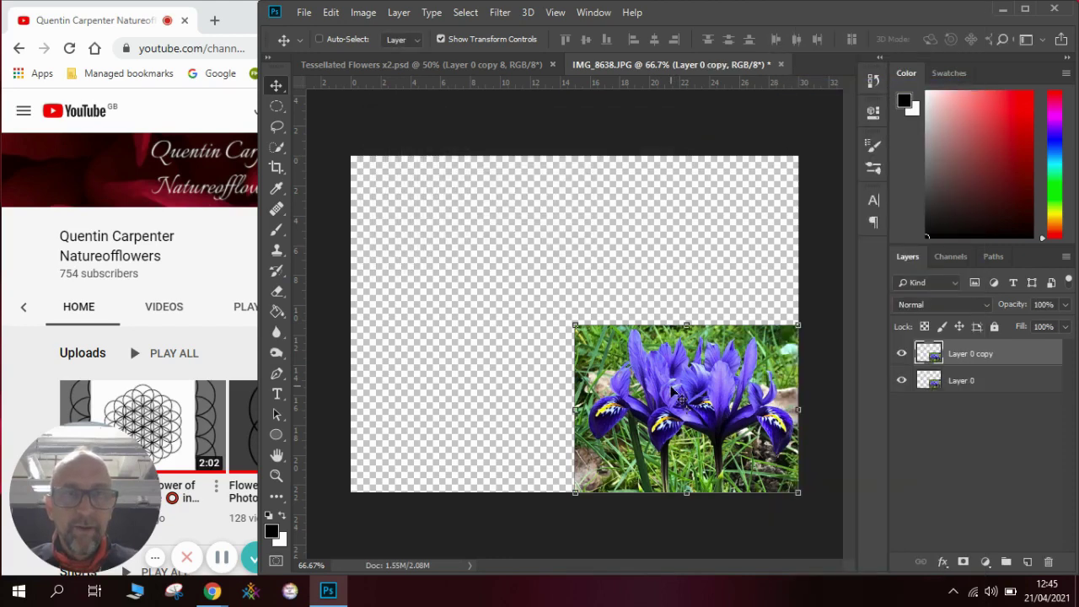
drag(671, 388, 450, 393)
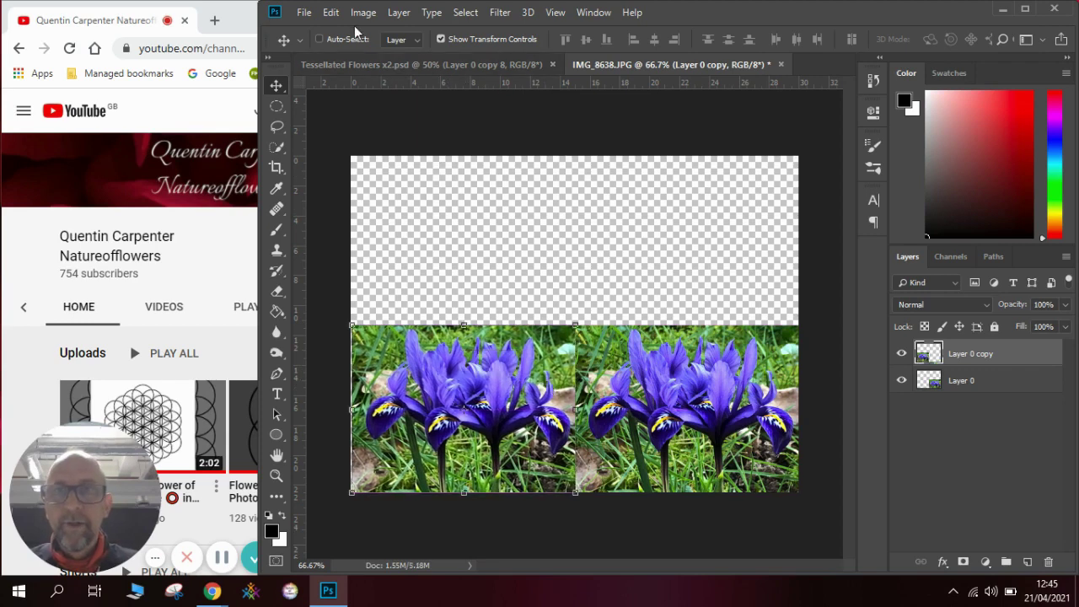
- Flip Layer 0 copy horizontally and select it together with Layer 0
click(333, 13)
mouse_move(417, 352)
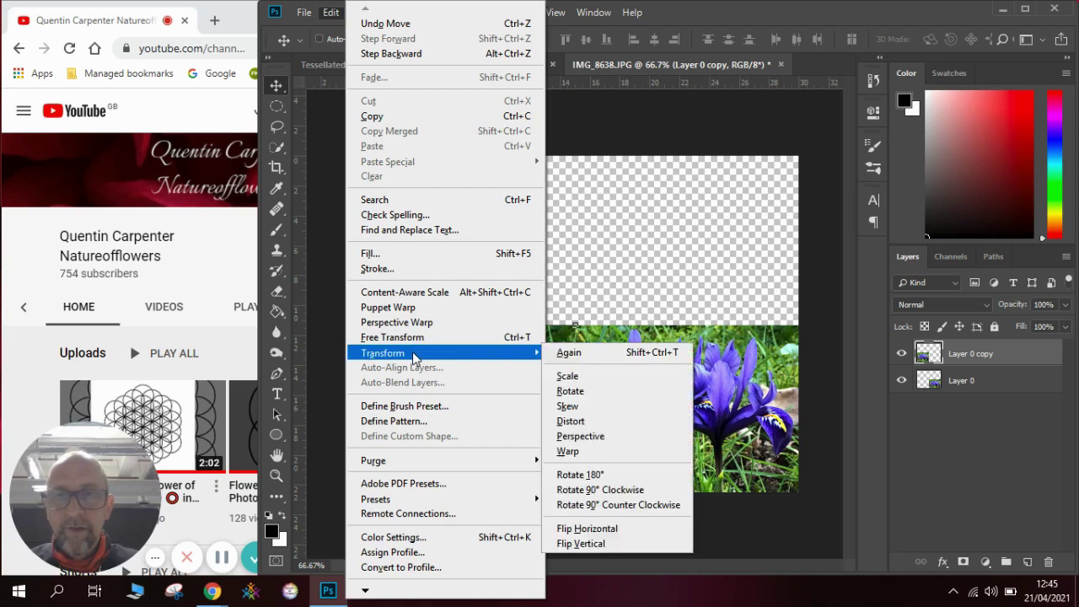
click(612, 530)
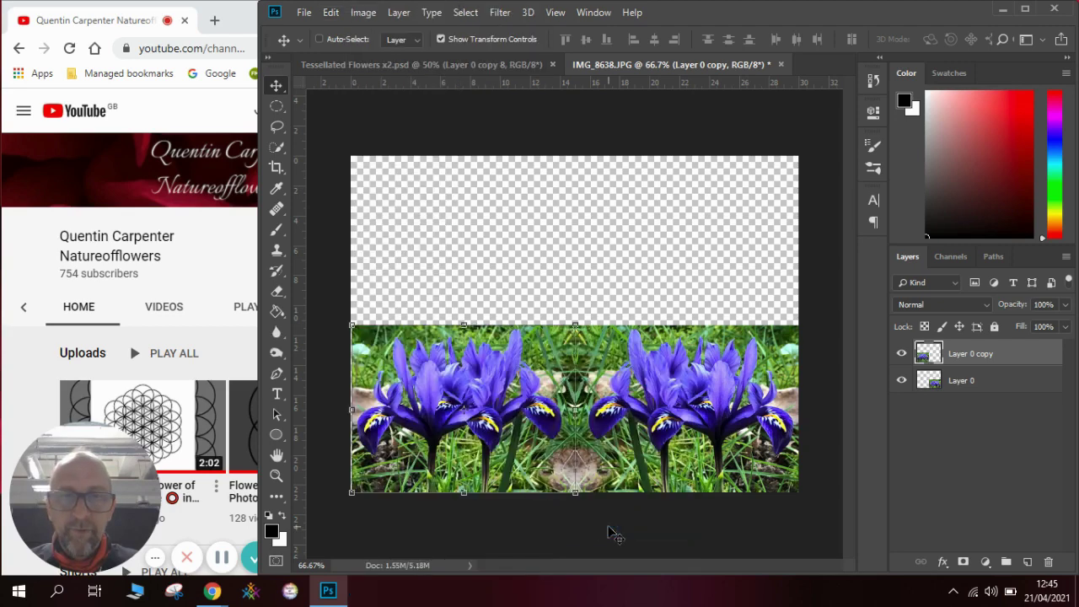
shift+click(983, 378)
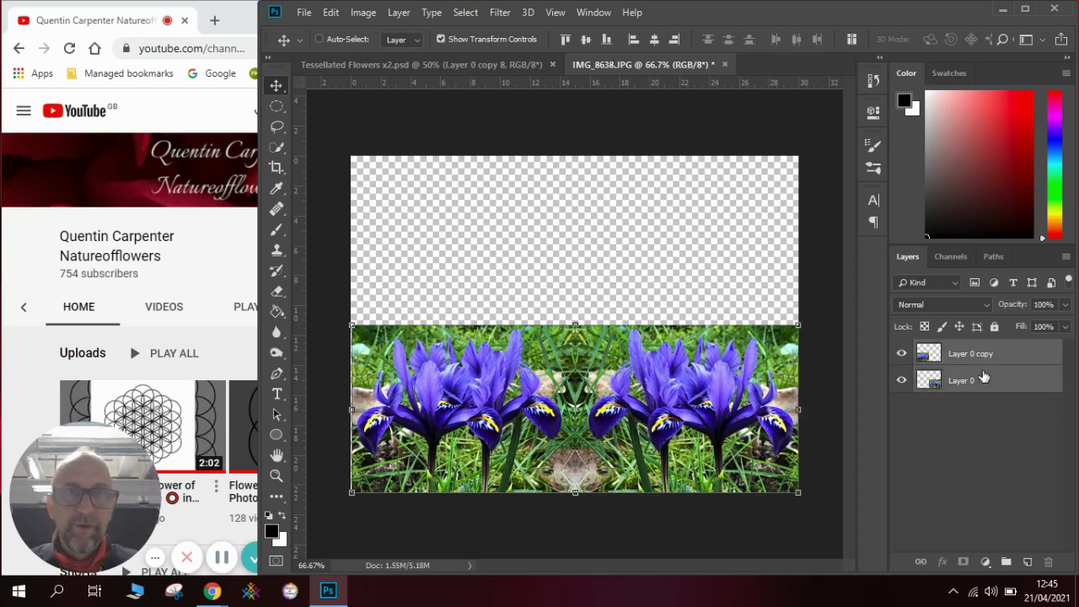
right_click(980, 359)
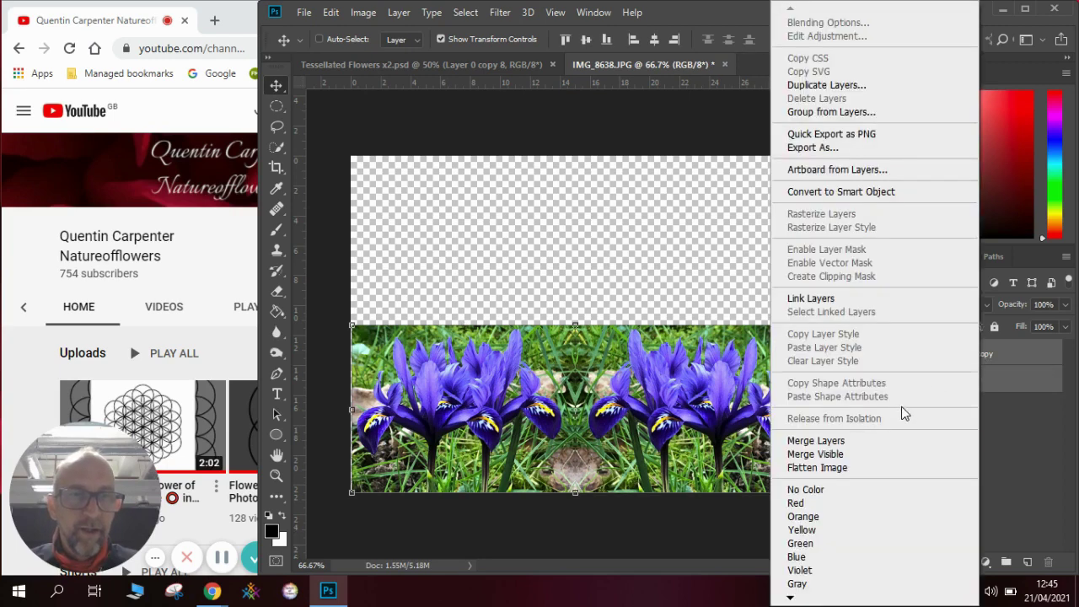
- Merge the two bottom iris layers, duplicate the strip, and move it into the top half
click(867, 443)
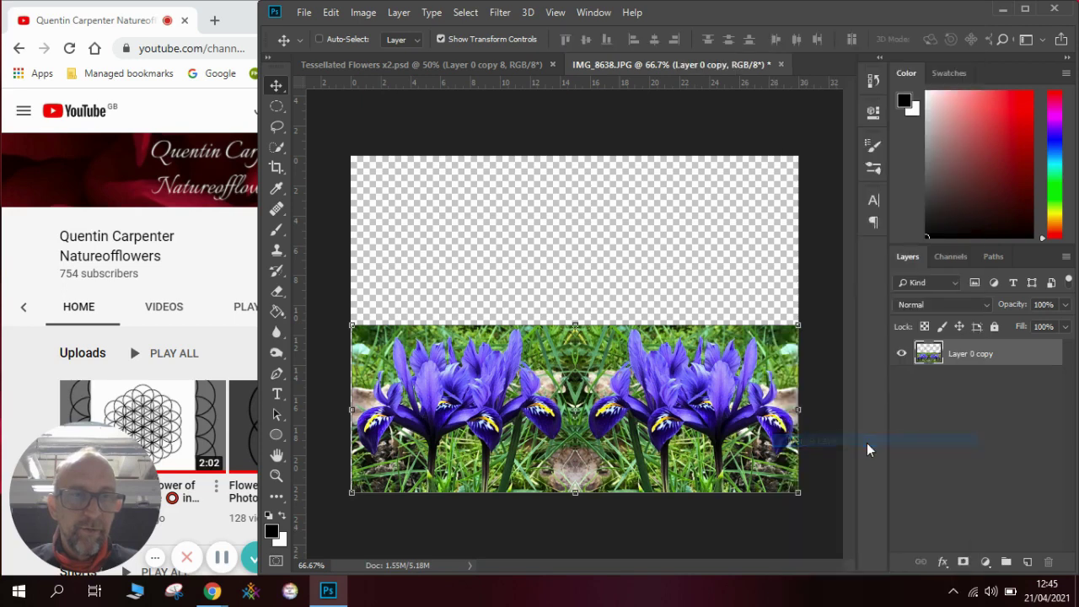
right_click(981, 358)
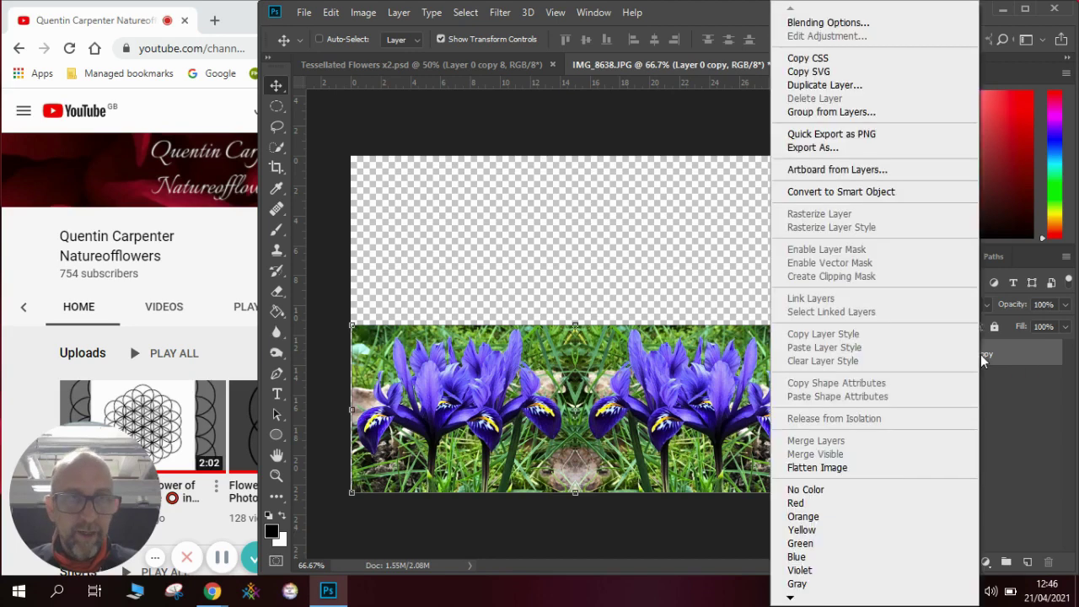
click(872, 93)
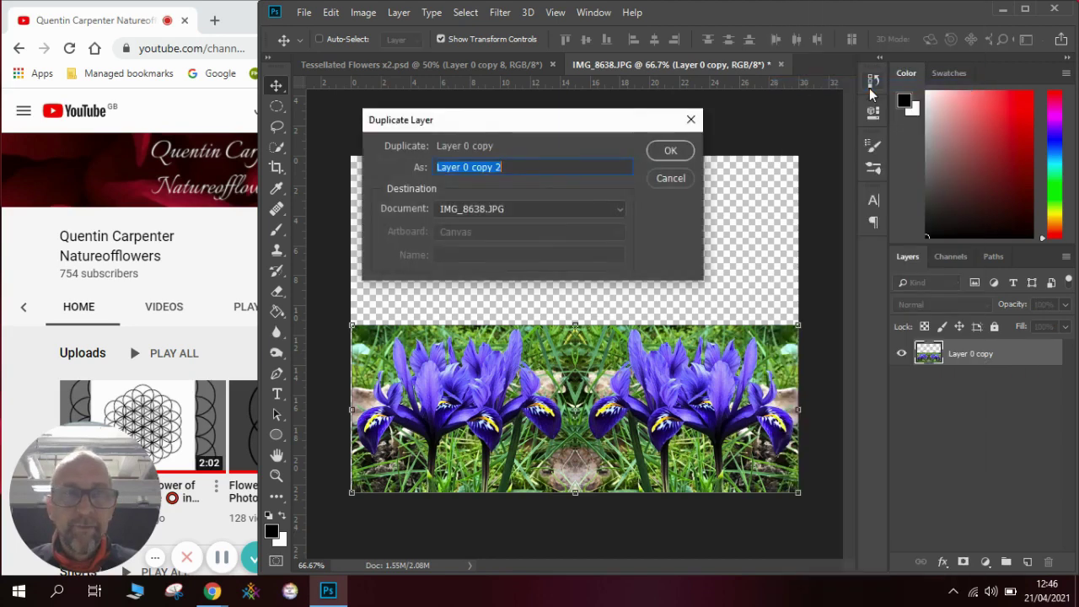
click(668, 152)
drag(616, 390, 633, 221)
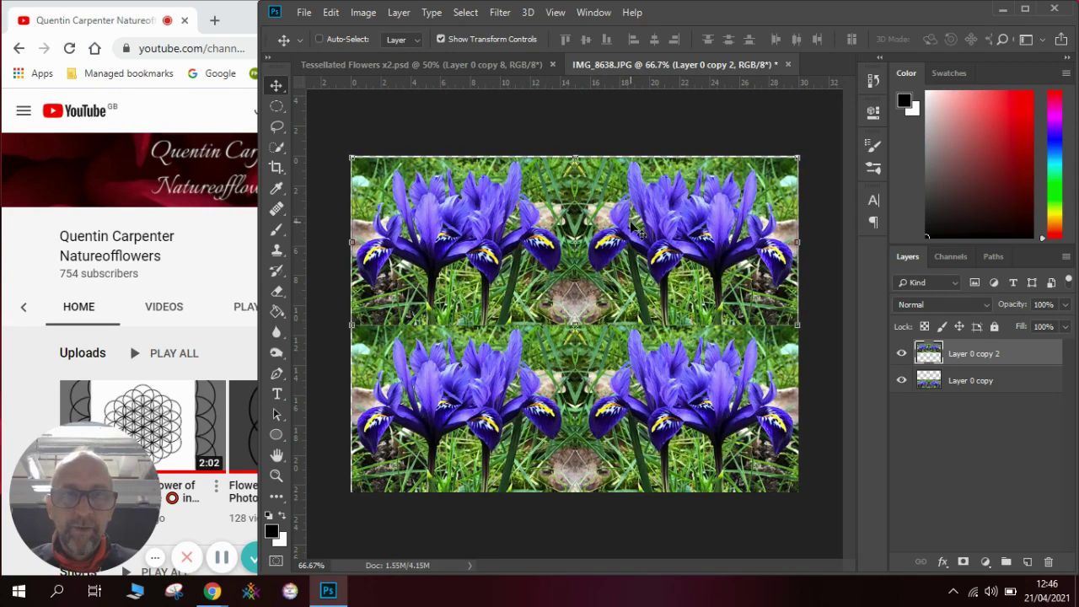
- Flip Layer 0 copy 2 vertically and select it along with Layer 0 copy
click(333, 14)
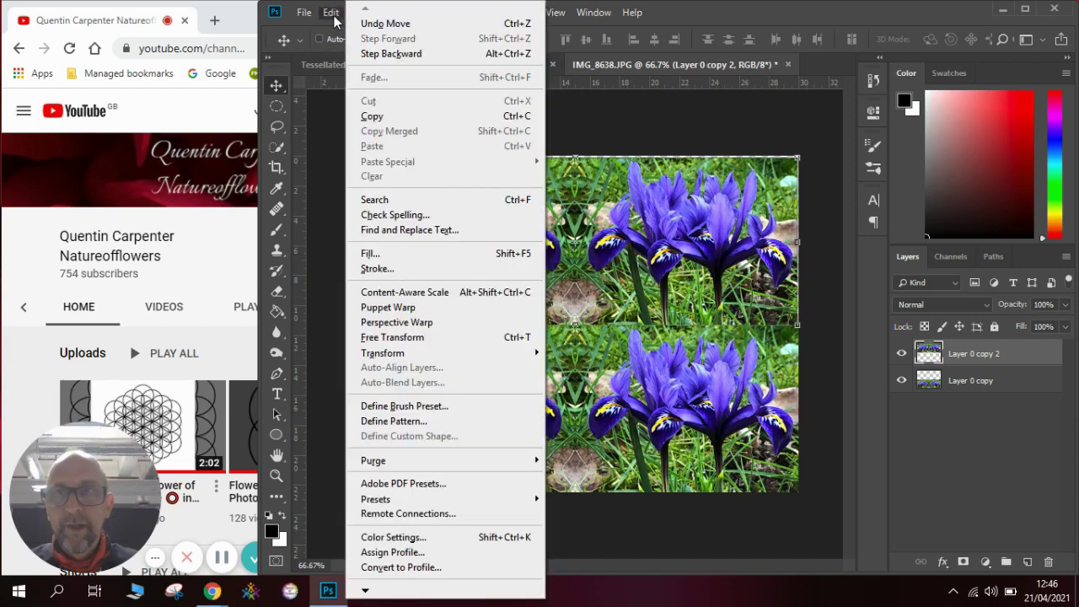
mouse_move(426, 358)
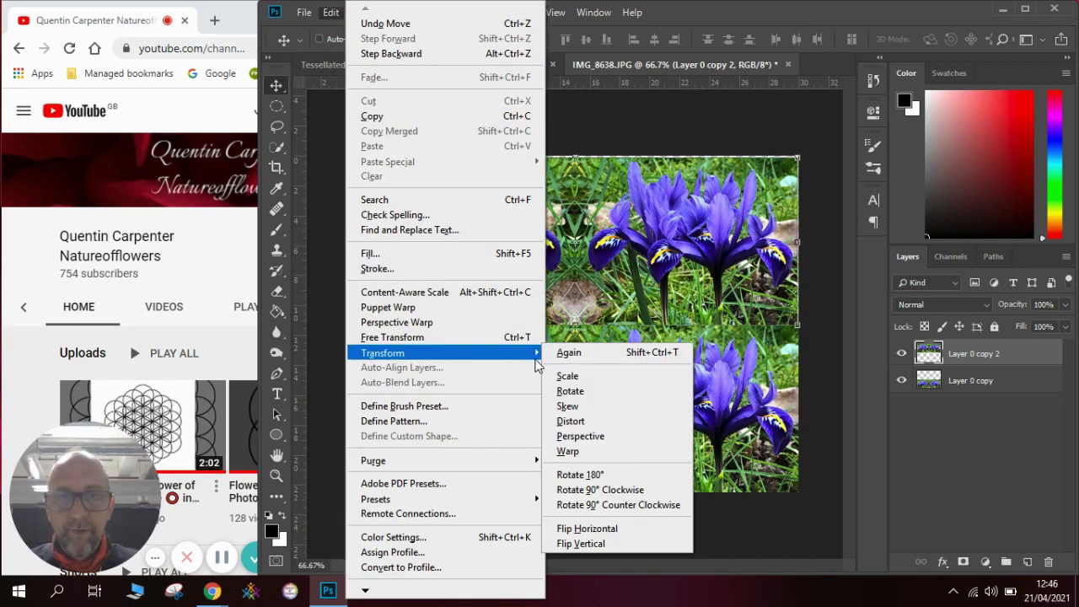
click(615, 544)
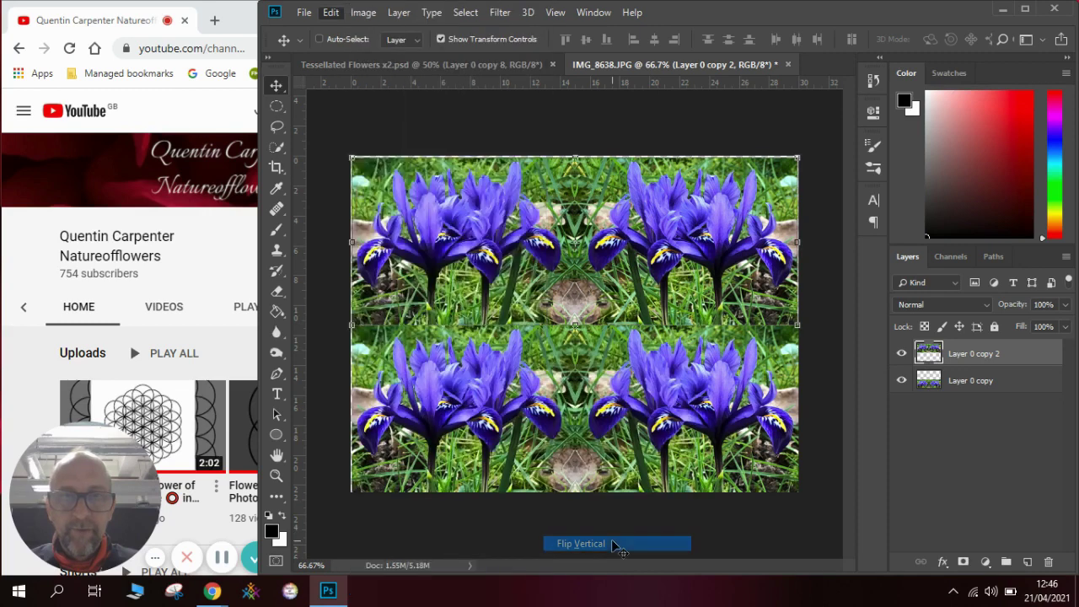
click(277, 107)
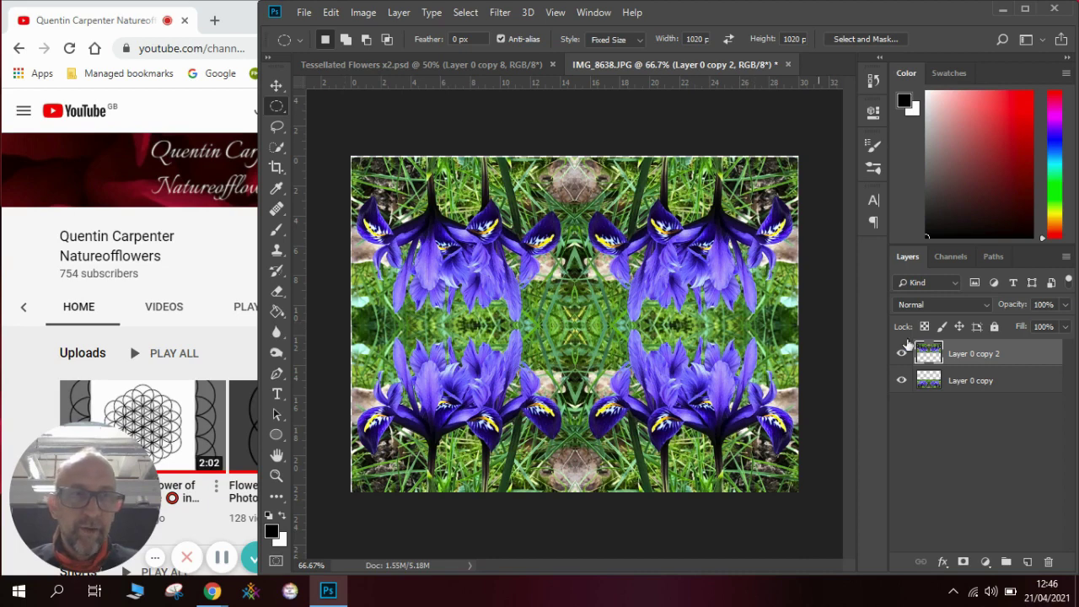
shift+click(982, 380)
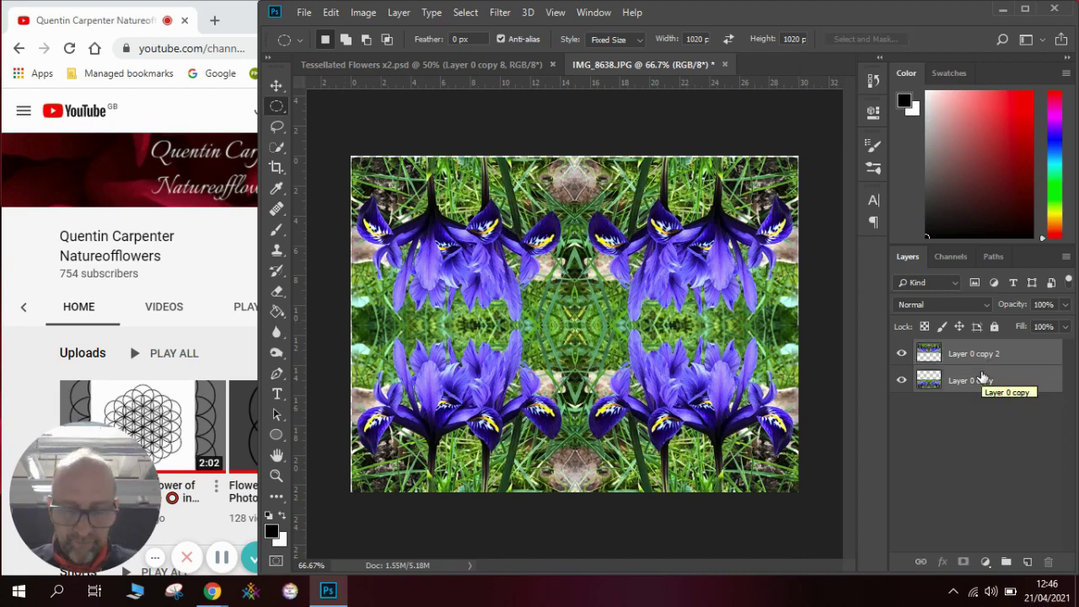
- Merge the top and bottom halves into one layer and switch to the Move tool
right_click(982, 378)
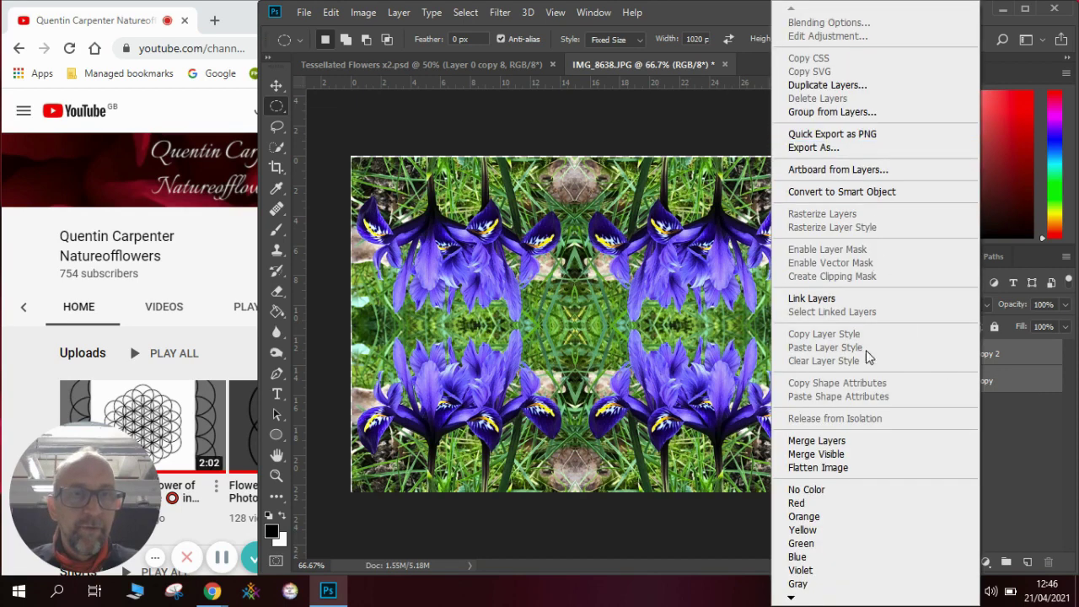
click(868, 442)
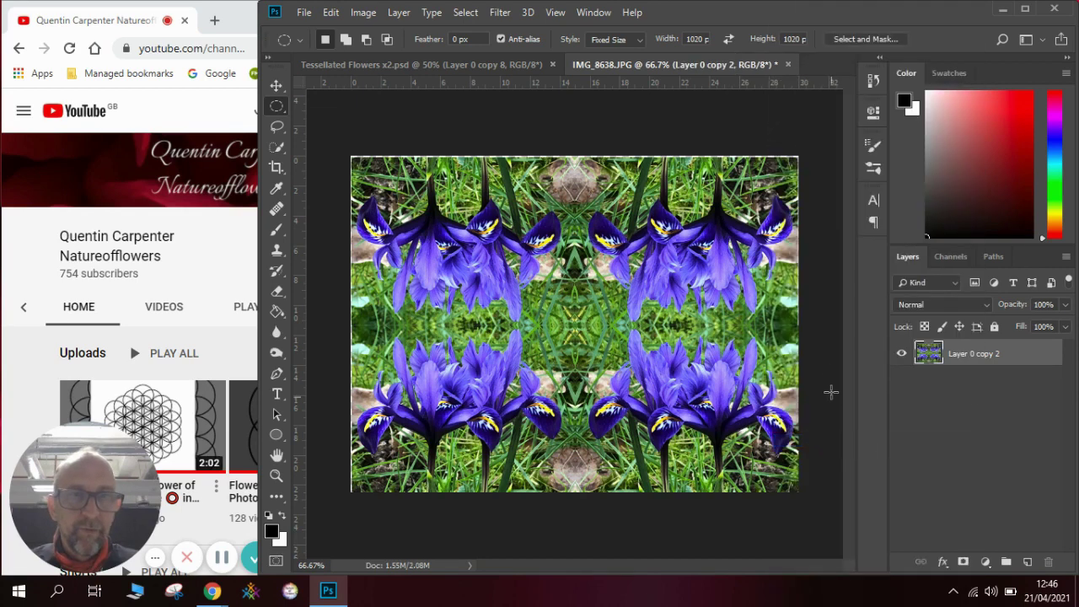
click(282, 90)
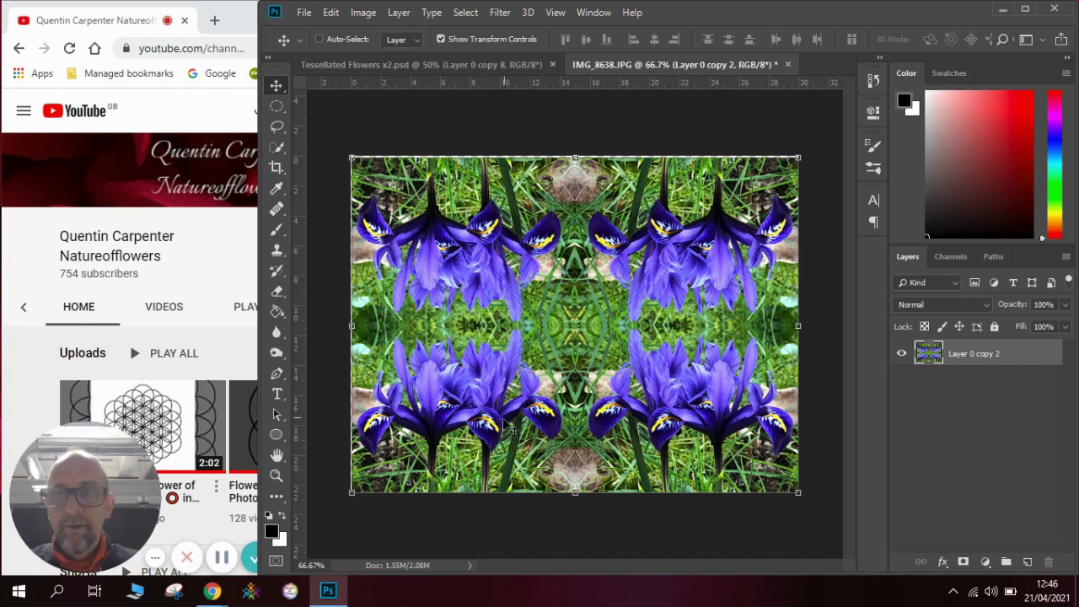
- Resize the canvas to 30 × 30 cm
click(362, 12)
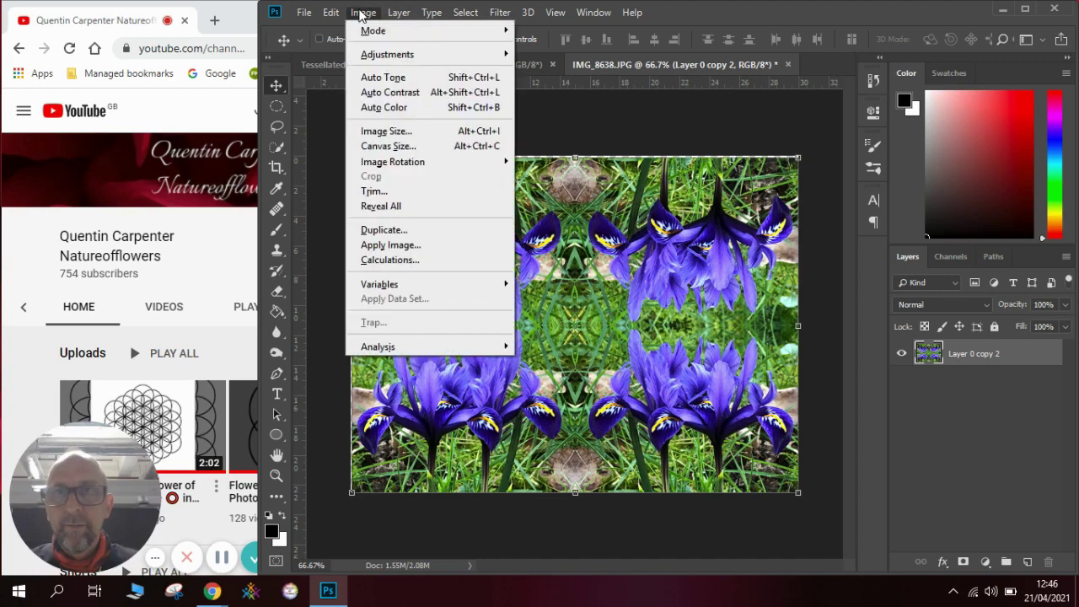
click(390, 146)
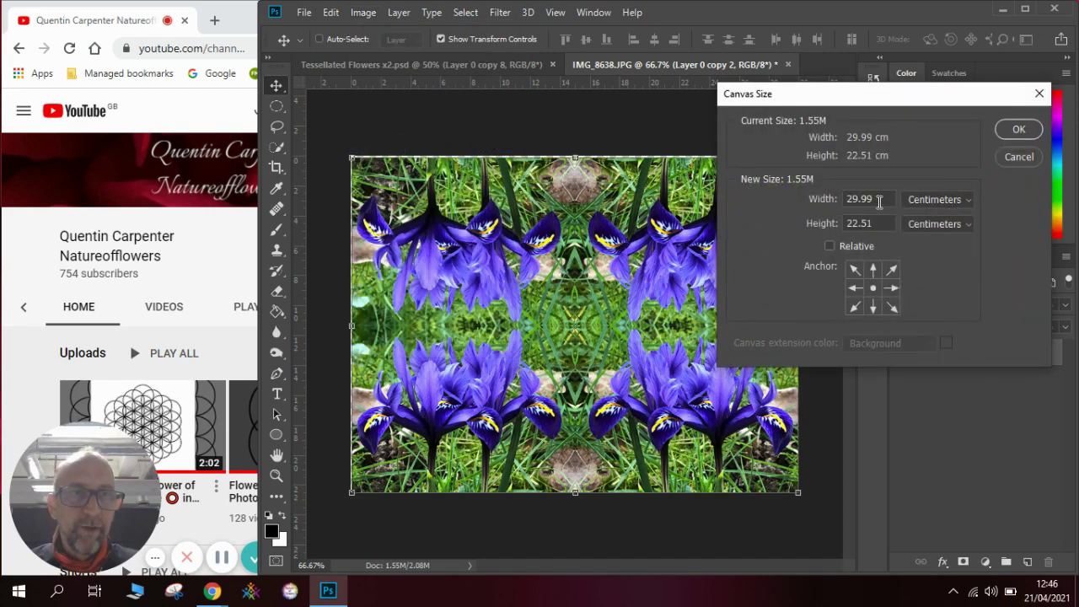
drag(878, 201, 829, 201)
text(30)
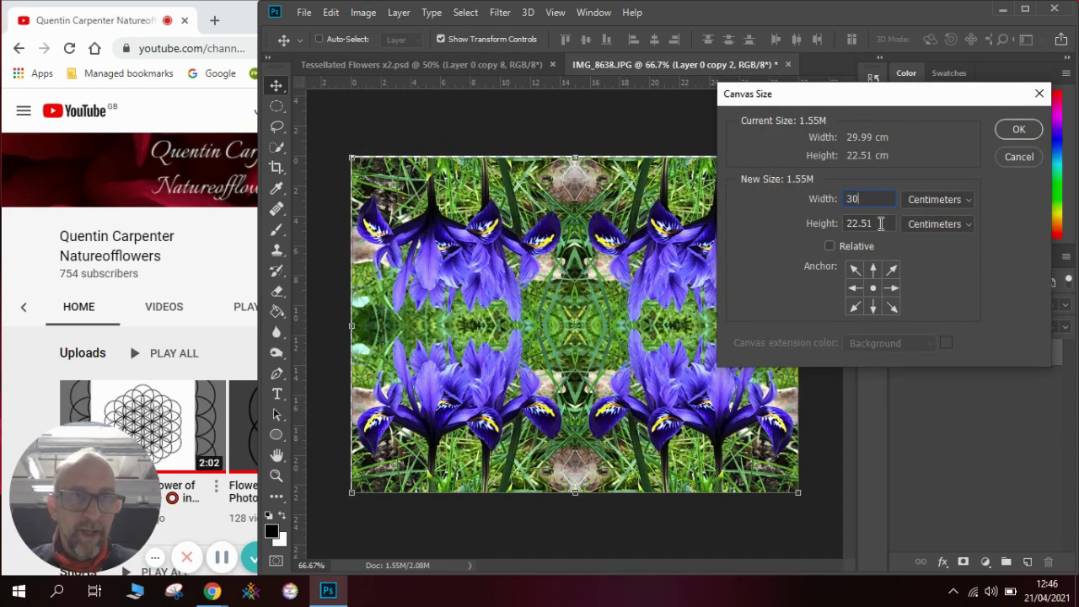
drag(882, 223, 796, 228)
text(0)
click(1018, 131)
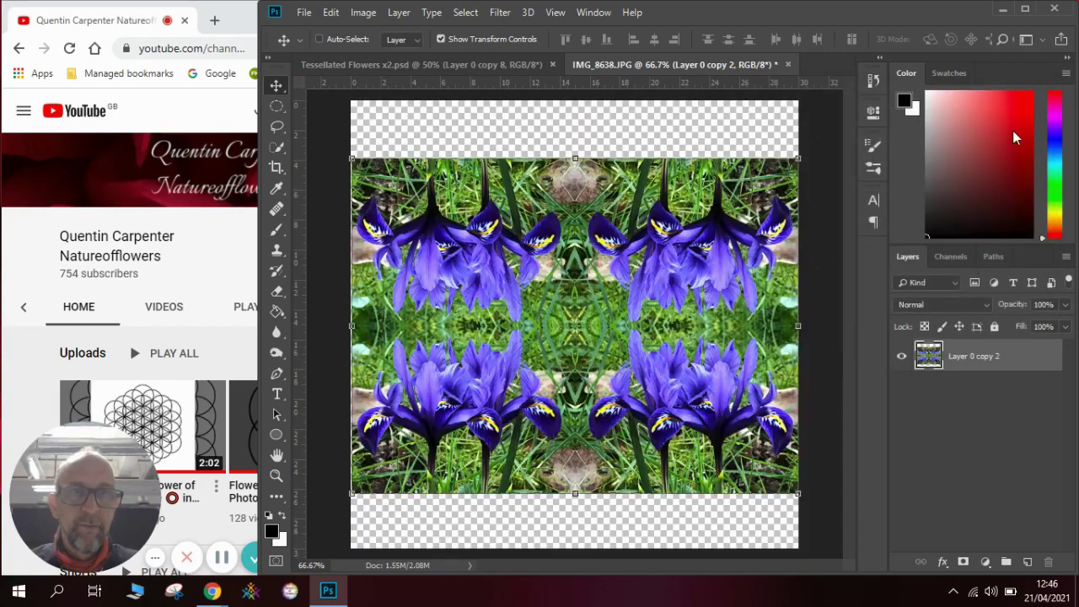
- Duplicate the four-way iris layer as Layer 0 copy 3 and rotate it 90° clockwise
right_click(980, 358)
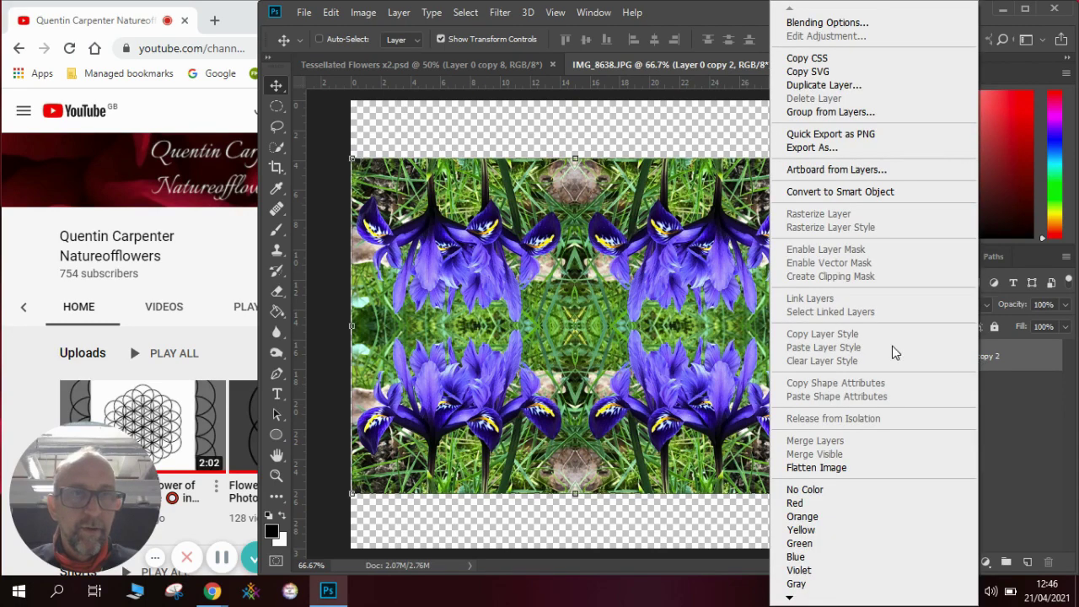
click(874, 85)
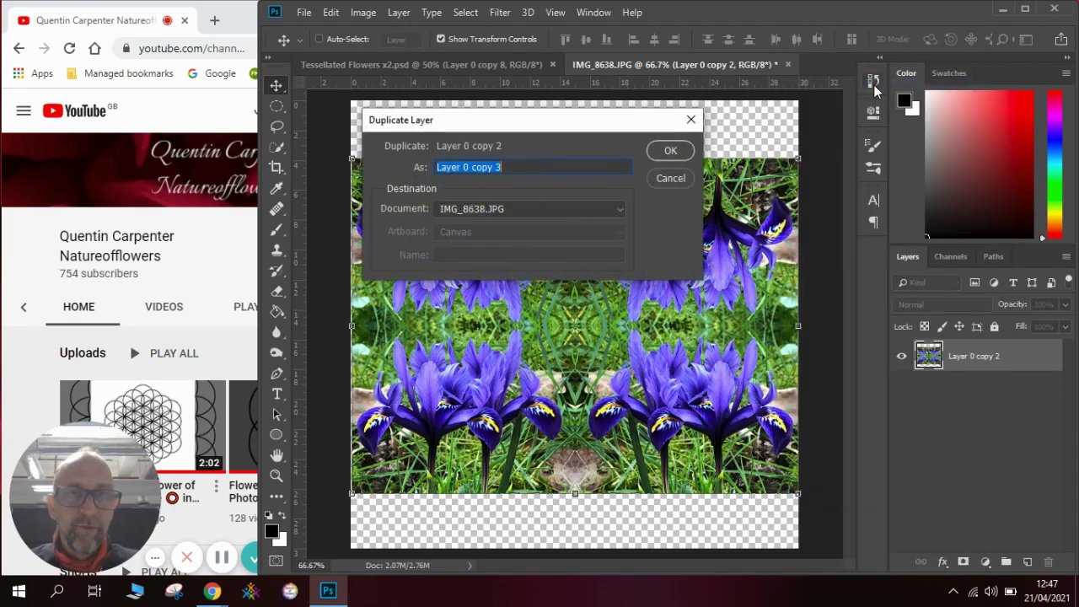
click(671, 150)
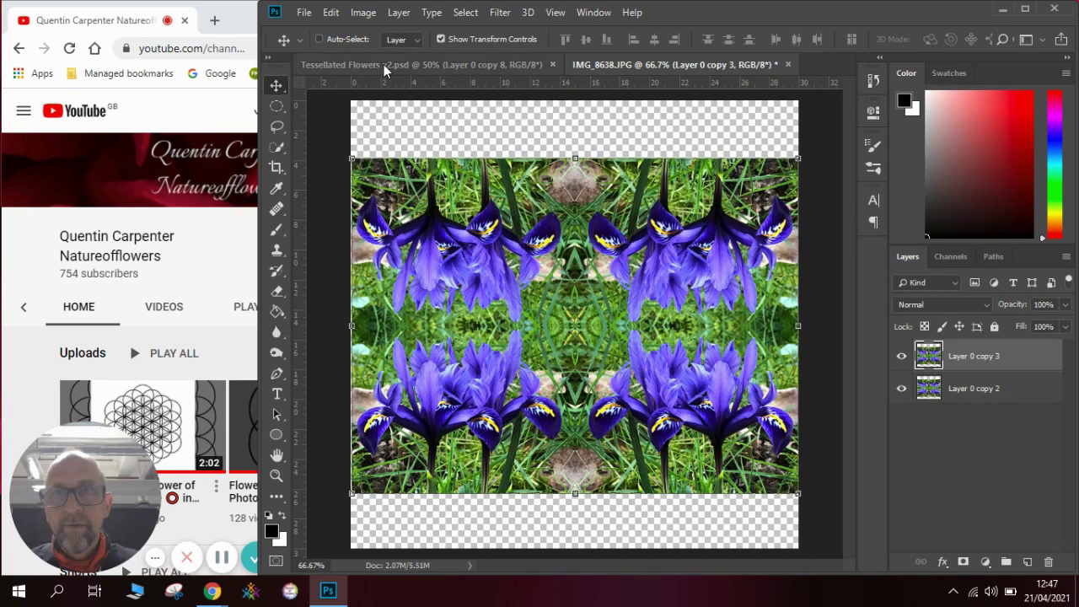
click(331, 12)
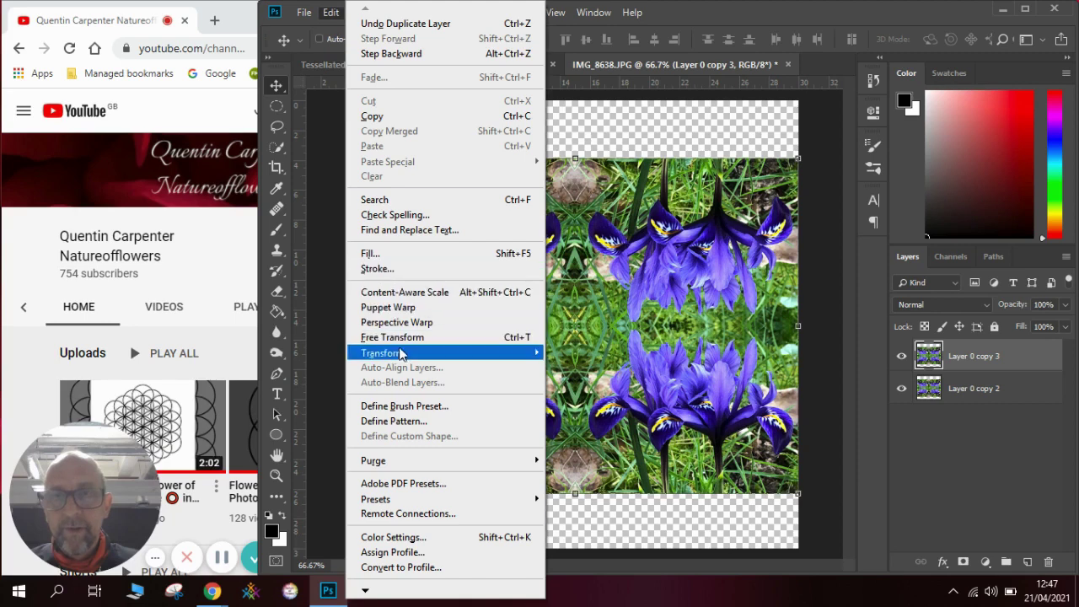
mouse_move(402, 354)
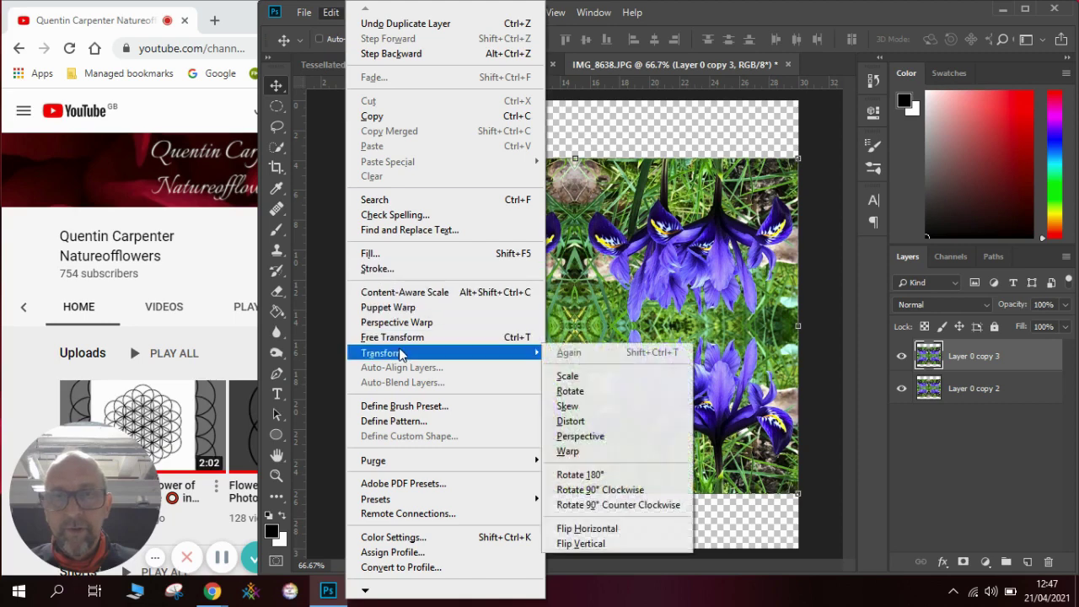
click(618, 494)
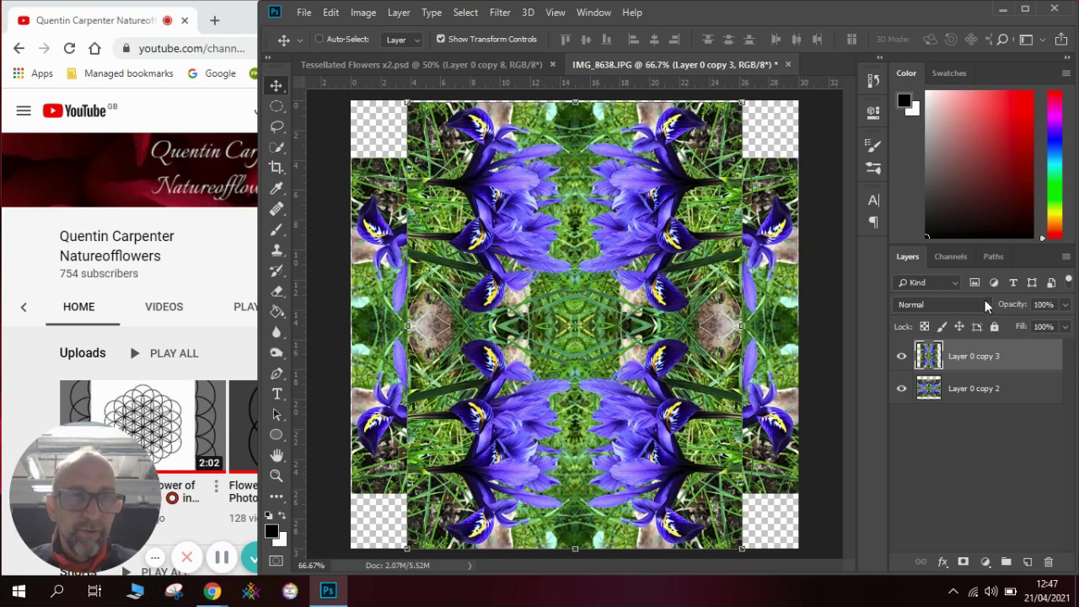
- Keep Layer 0 copy 3 at full opacity, set it to Overlay, then also select Layer 0 copy 2
click(1066, 304)
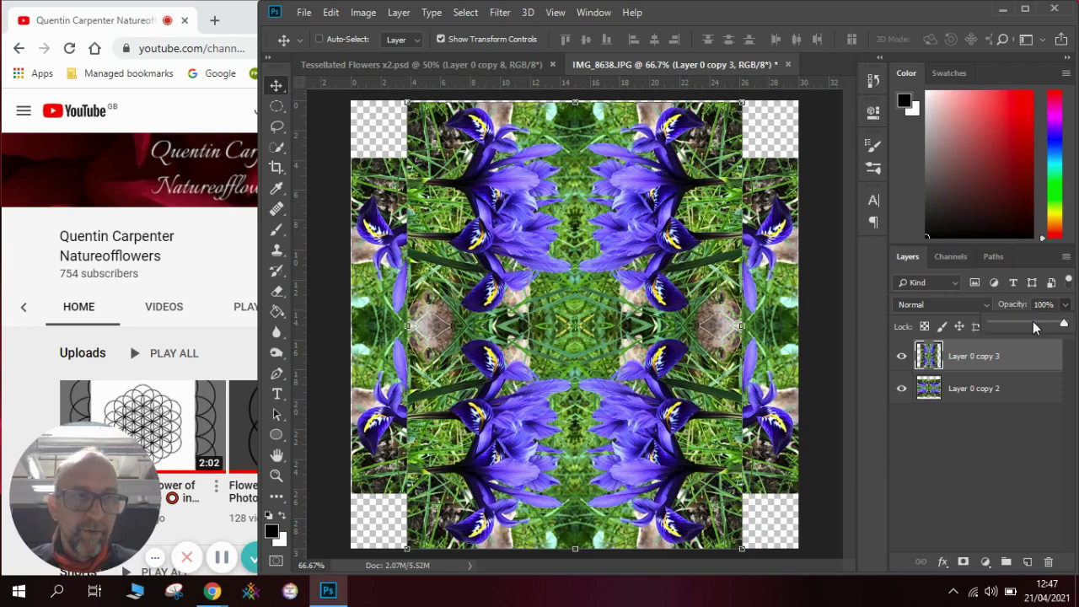
click(1032, 325)
drag(1032, 321, 1072, 327)
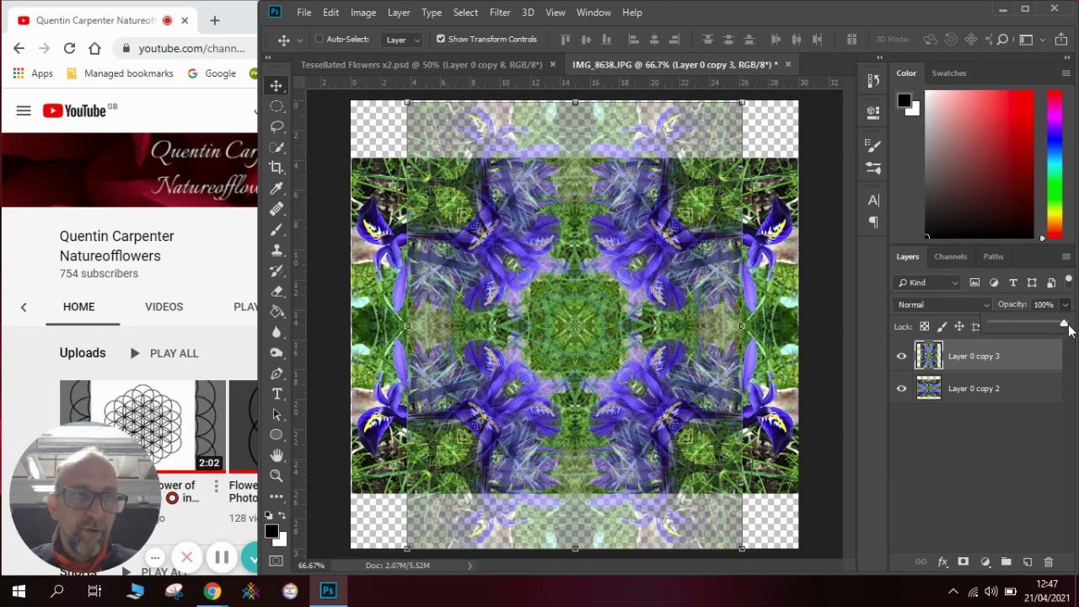
click(986, 305)
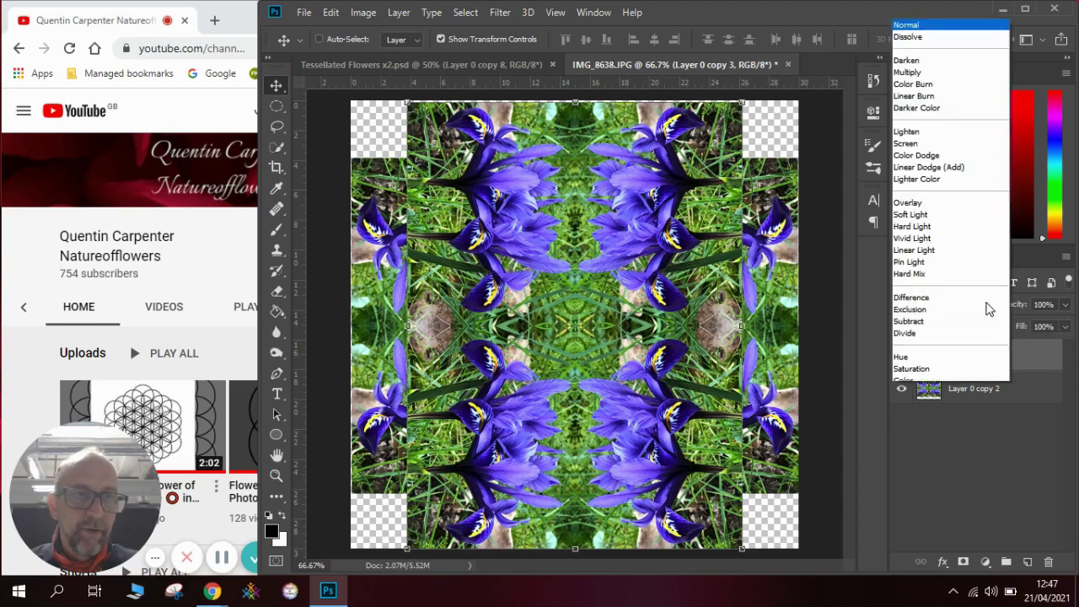
click(942, 184)
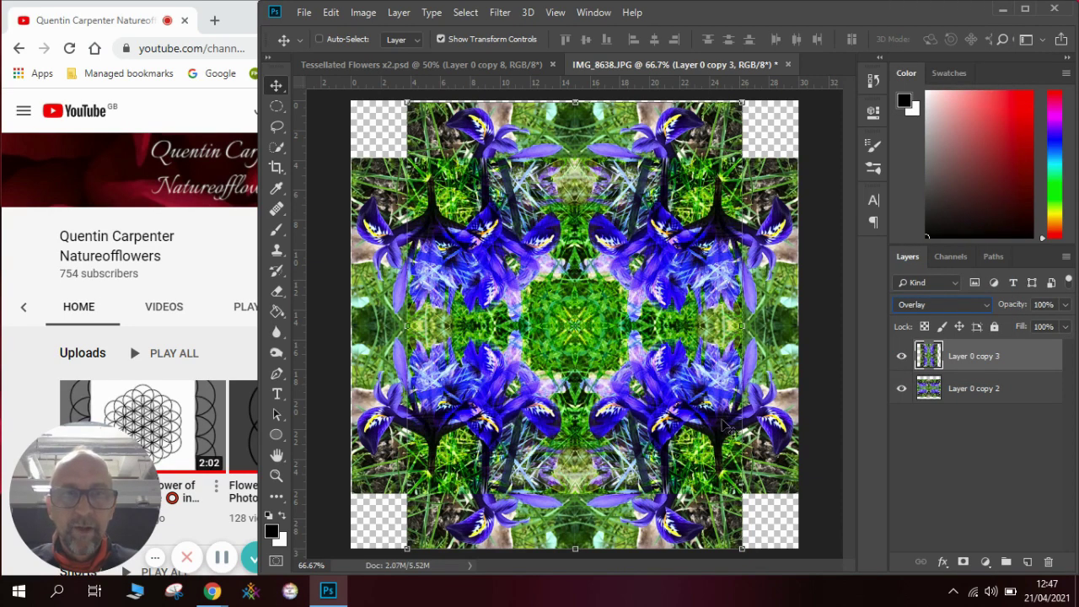
shift+click(975, 390)
- Merge the two iris layers into Layer 0 copy 3 and duplicate it as Layer 0 copy 4
right_click(975, 389)
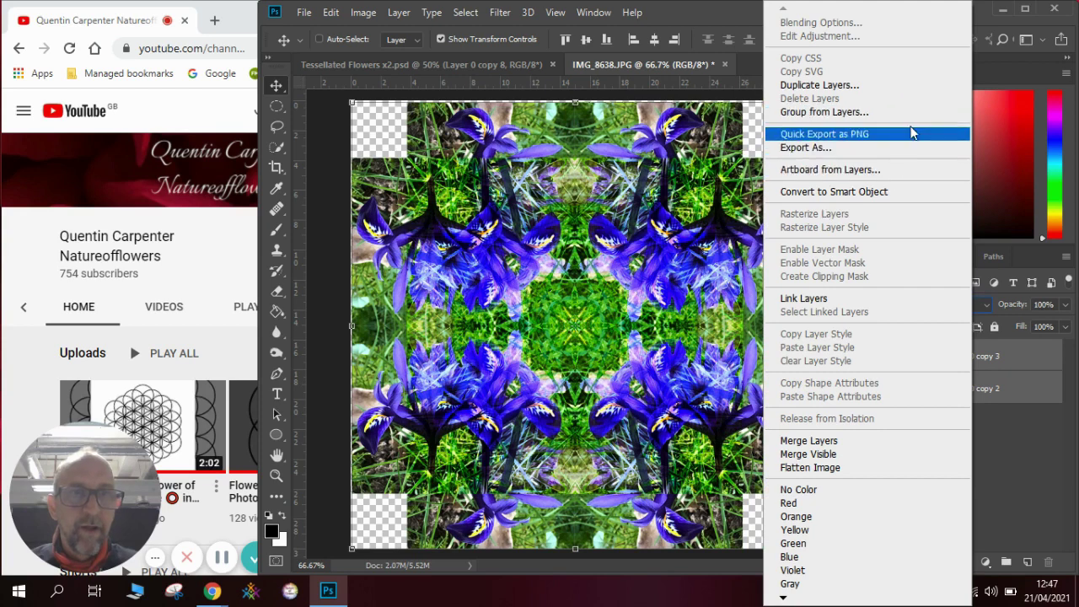
click(872, 442)
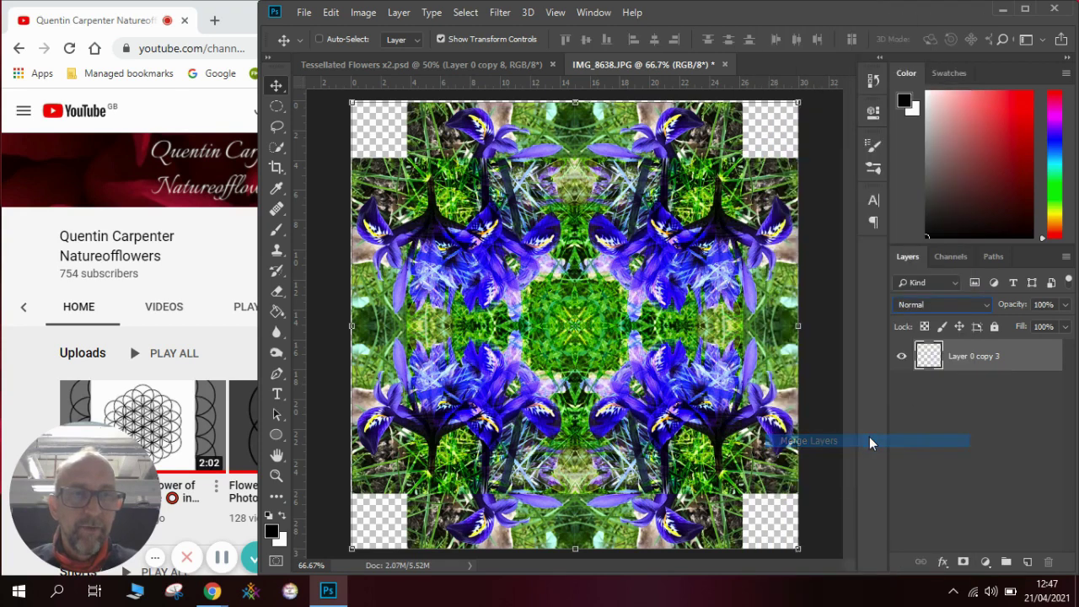
click(987, 359)
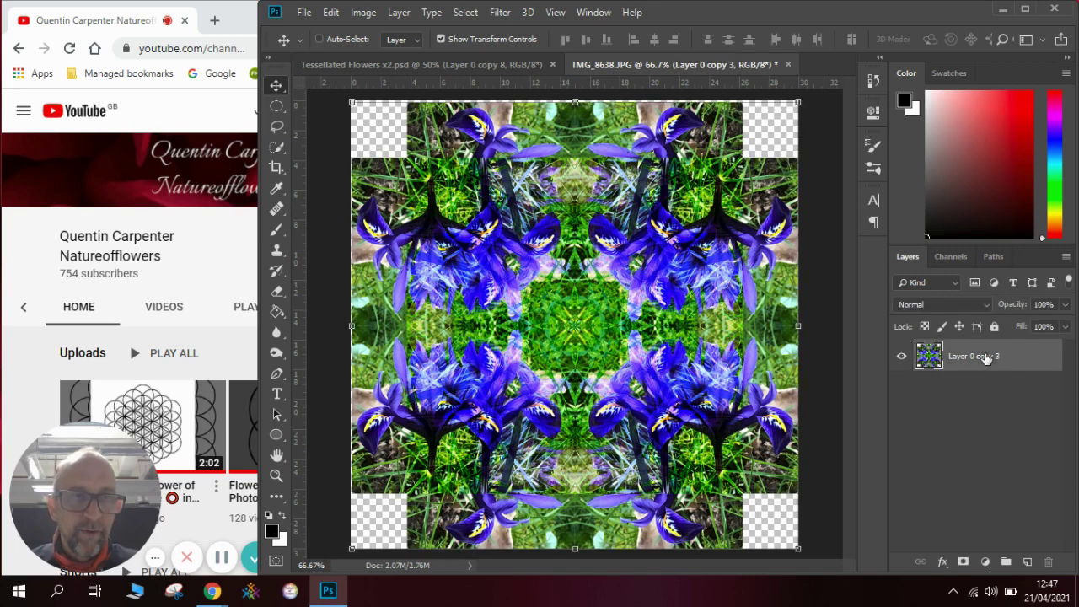
right_click(988, 360)
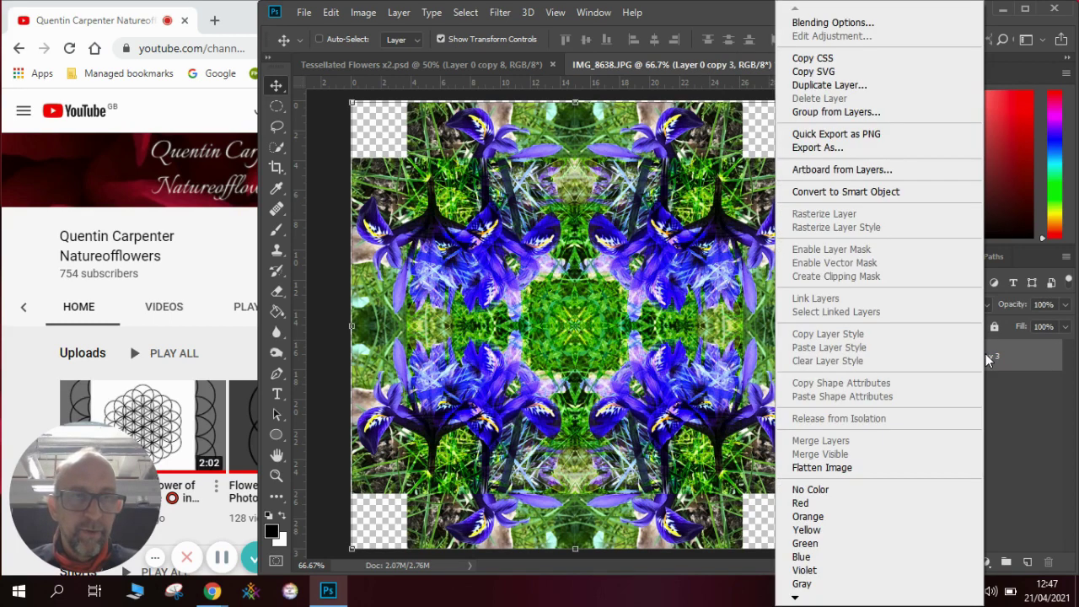
click(879, 89)
click(669, 152)
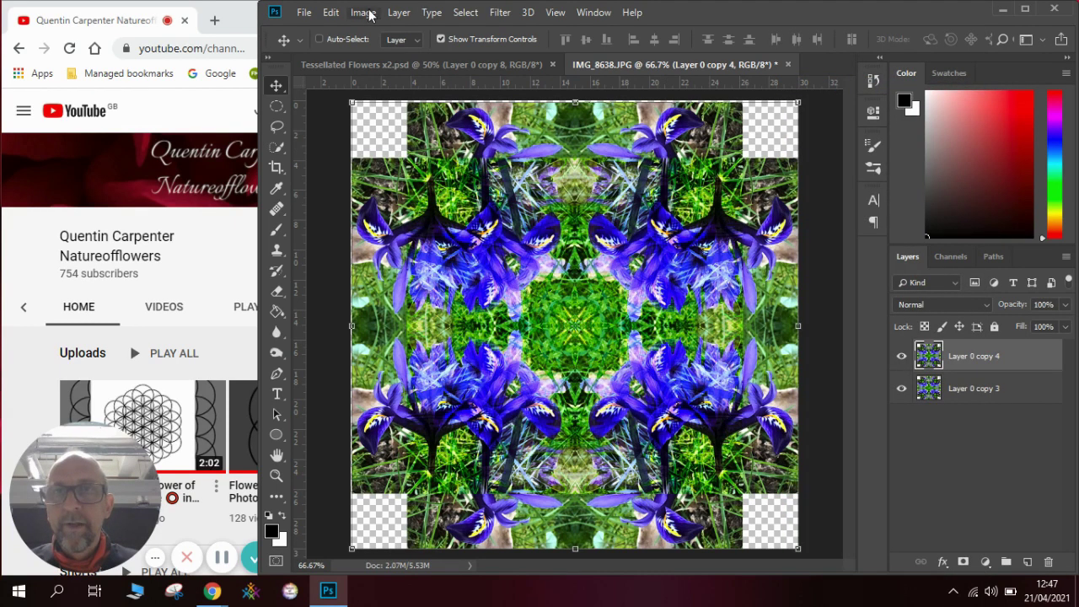
- Rotate Layer 0 copy 4 by 45°, set it to Overlay, and apply the rotation
click(331, 11)
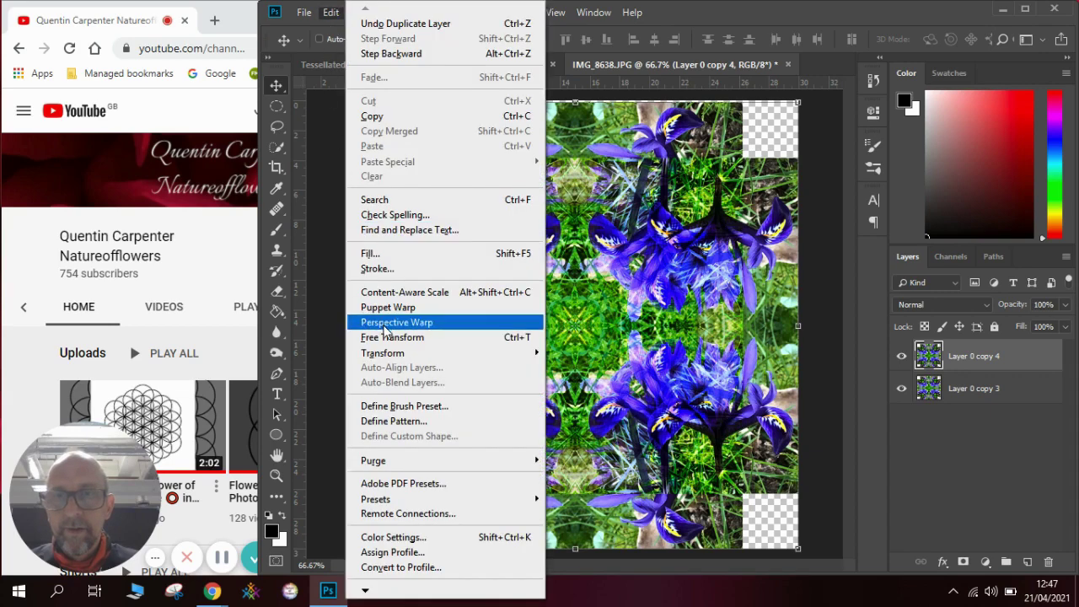
mouse_move(394, 358)
click(598, 393)
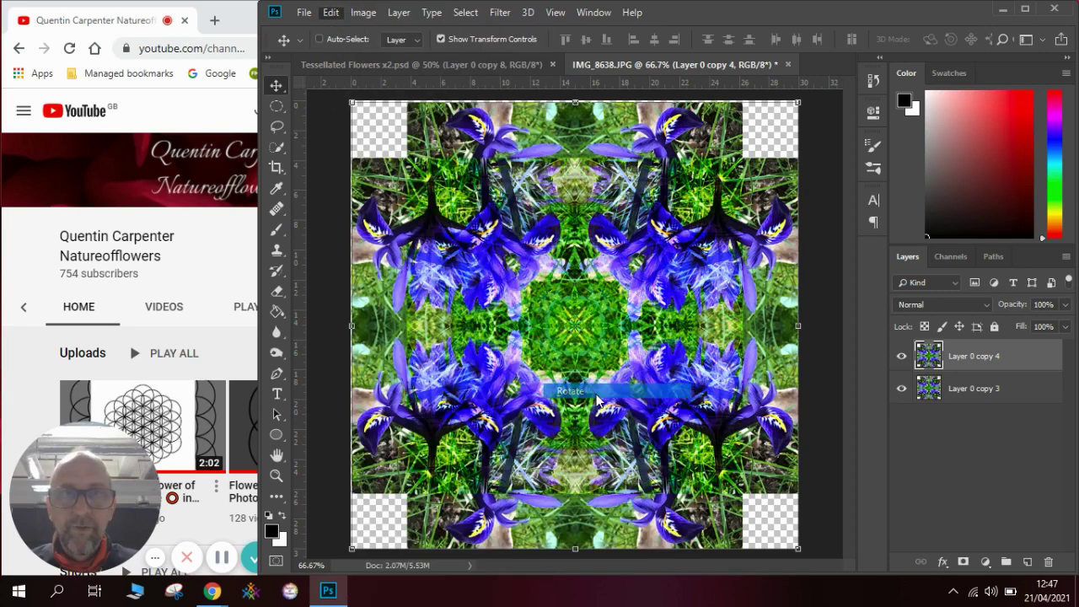
click(636, 38)
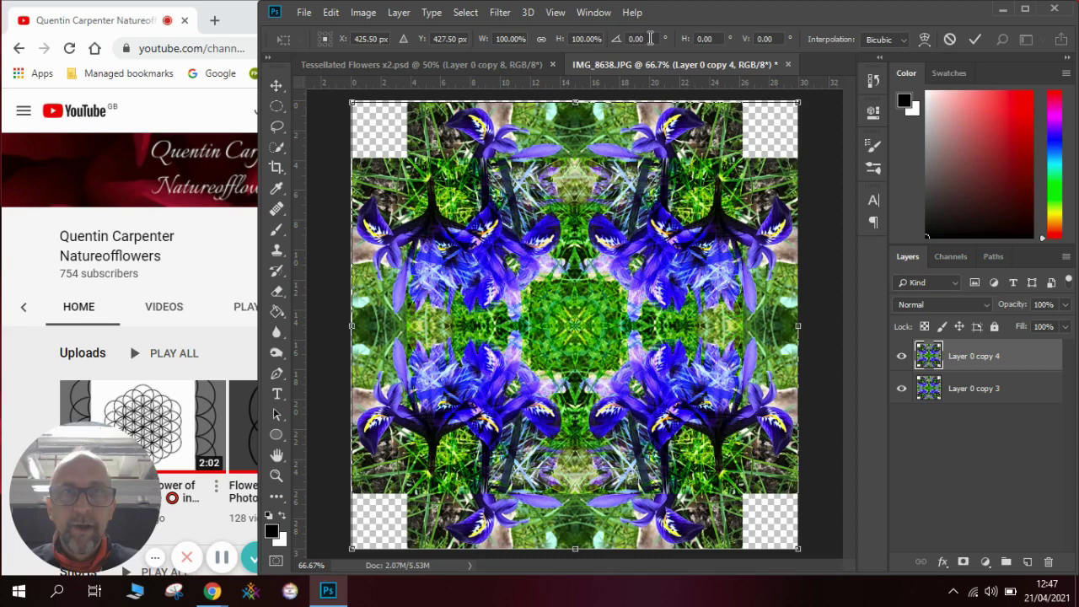
text(45)
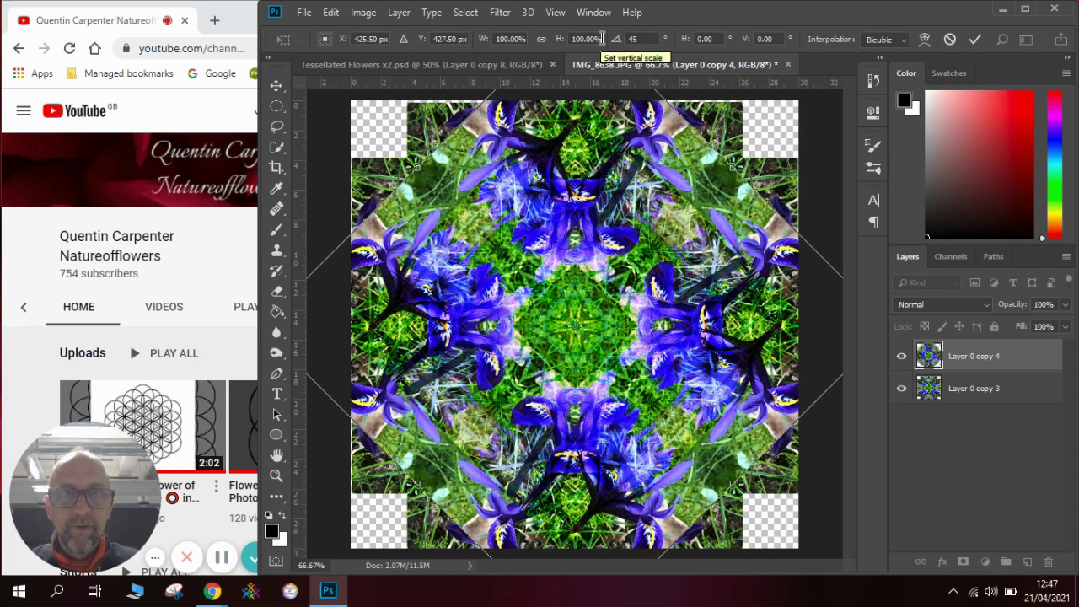
click(985, 306)
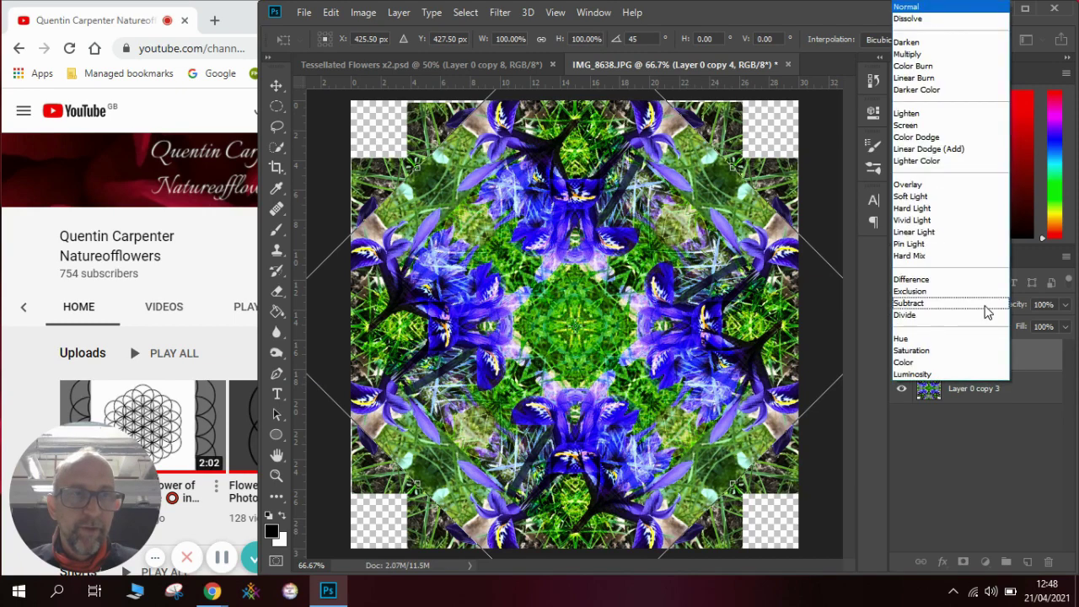
click(974, 191)
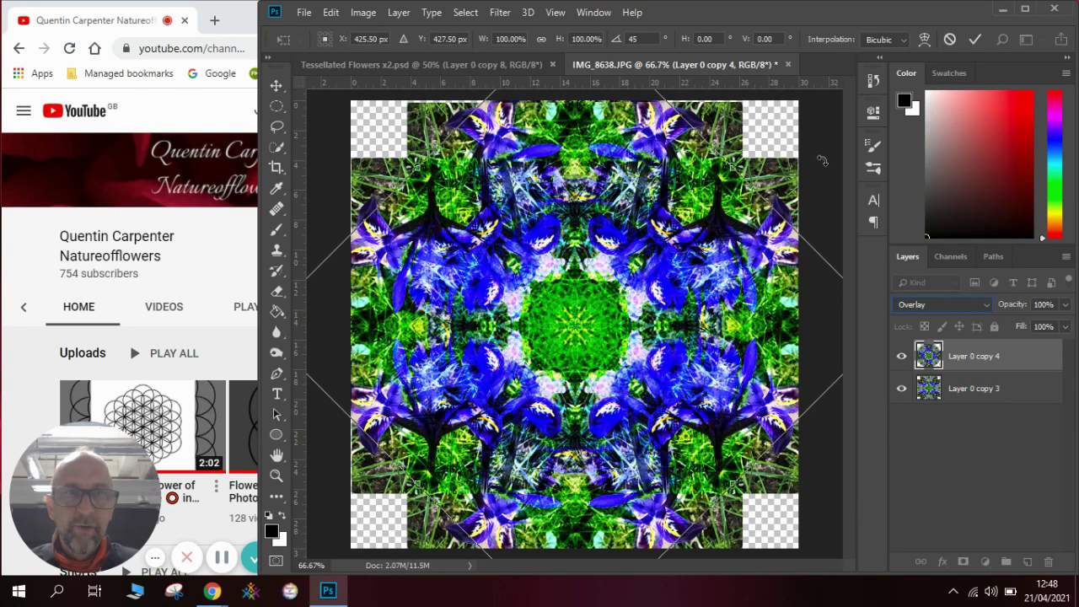
click(278, 91)
click(472, 234)
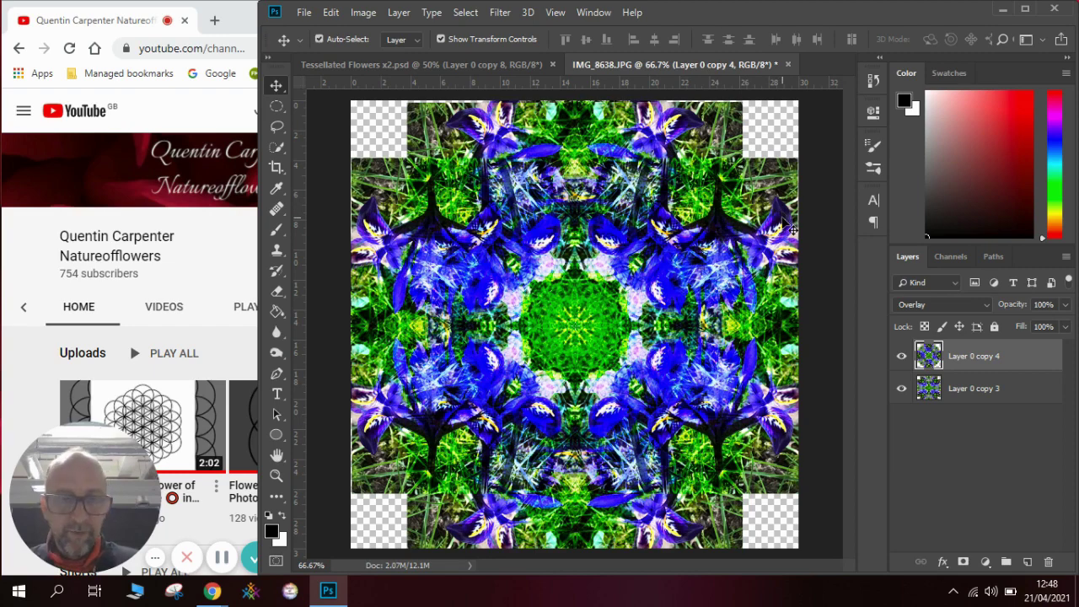
key(ctrl+plus)
key(ctrl+plus)
key(ctrl+plus)
key(ctrl+minus)
key(ctrl+minus)
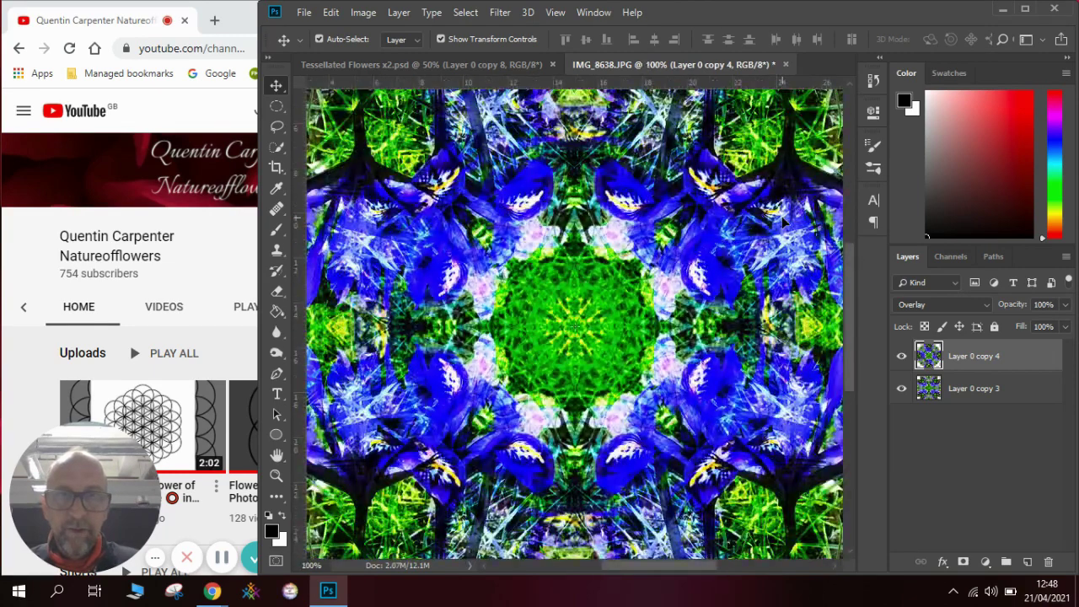
key(ctrl)
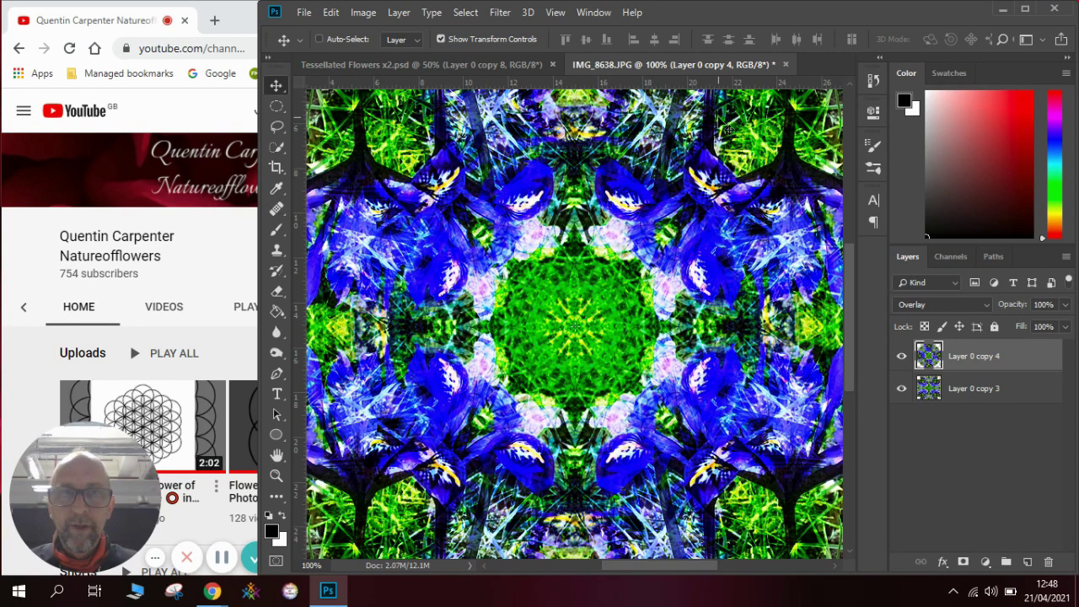
drag(728, 128, 721, 122)
key(ctrl+minus)
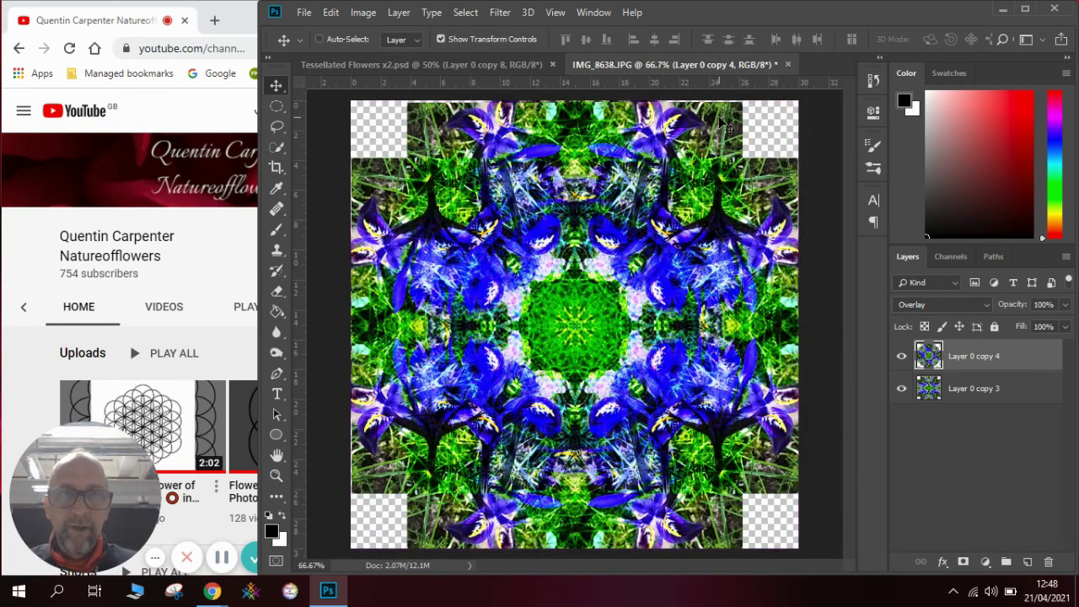
shift+click(981, 387)
- Merge the two kaleidoscope layers and add a new empty layer beneath them
right_click(977, 386)
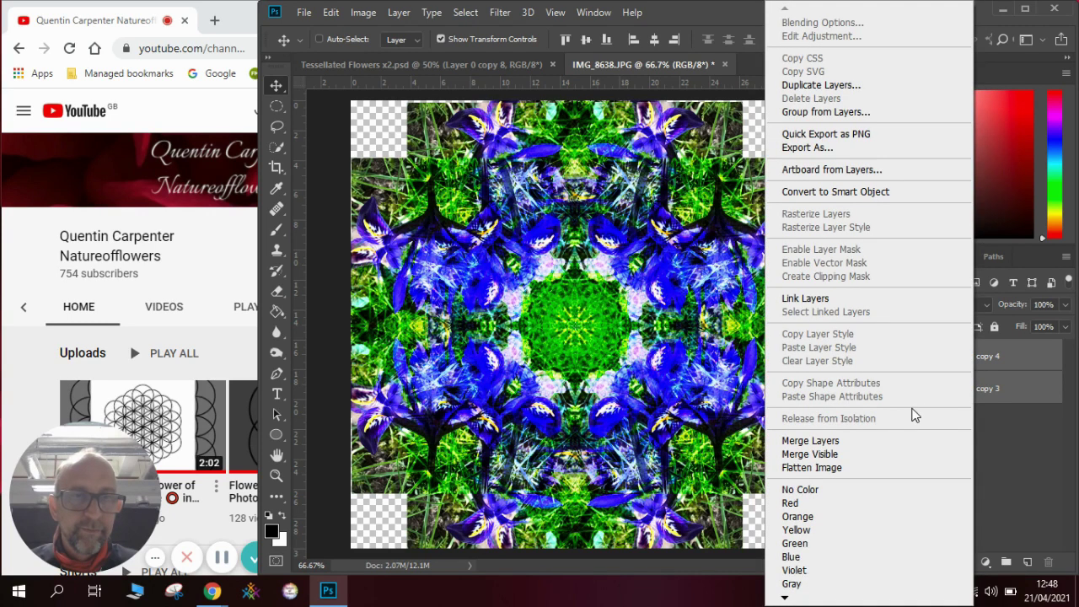
click(873, 443)
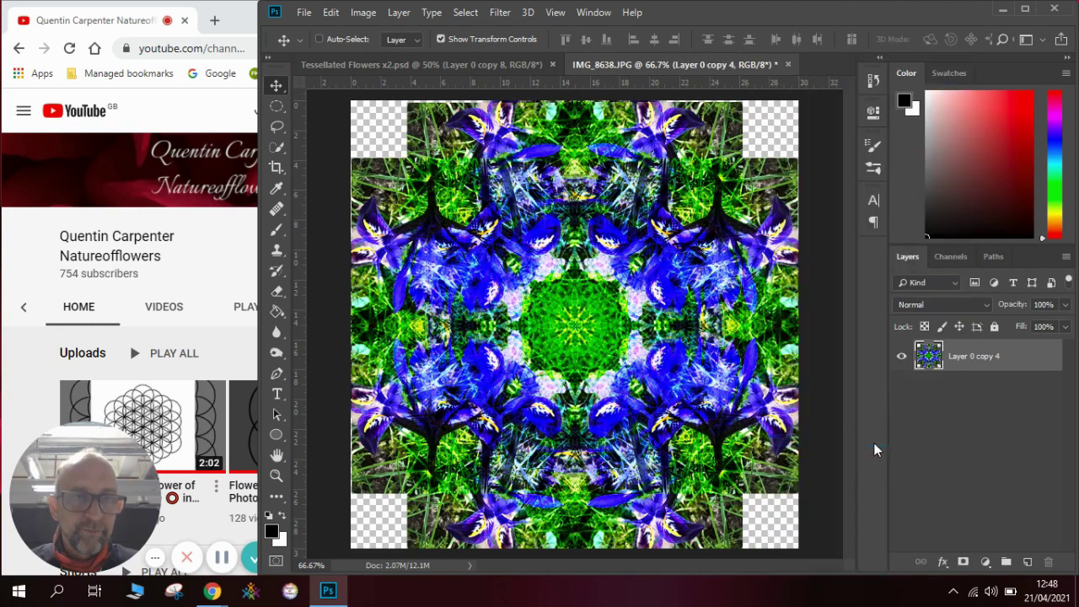
click(1028, 557)
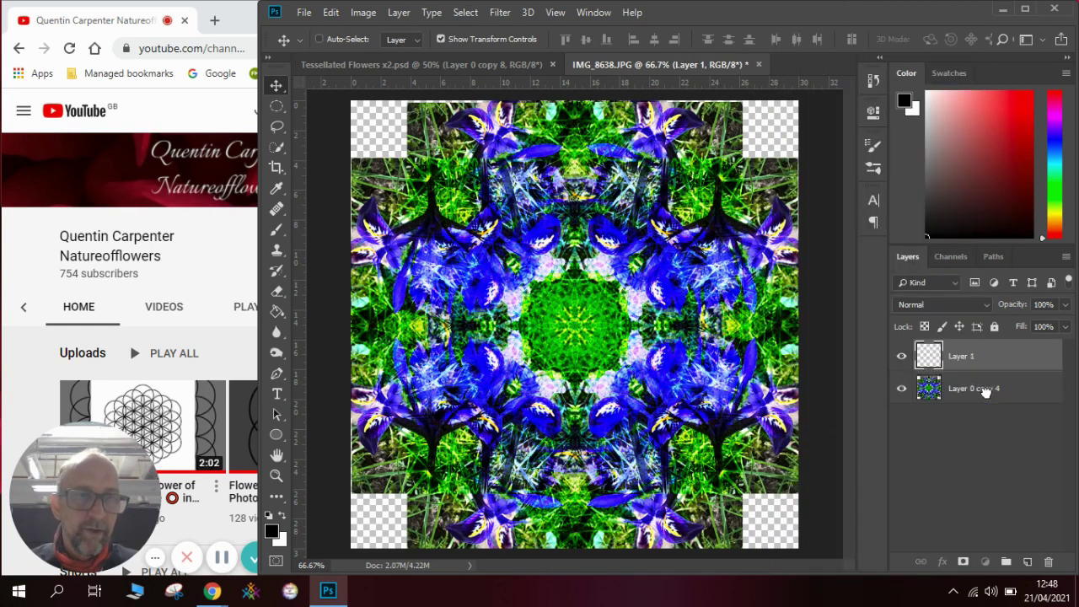
key(ctrl+bracketleft)
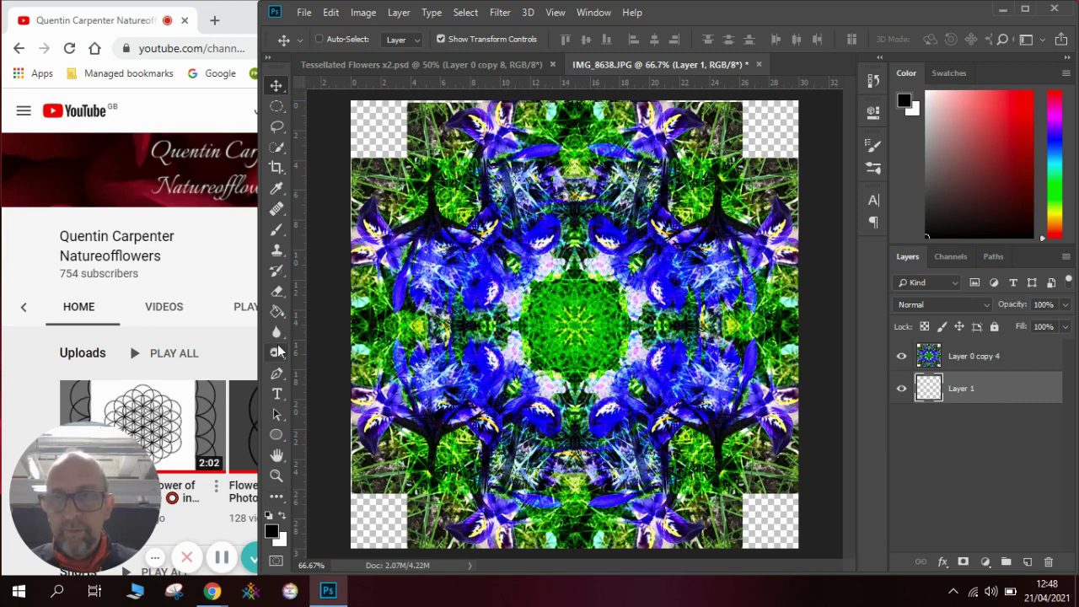
- Fill the new bottom layer with black using the Paint Bucket
click(276, 311)
click(378, 143)
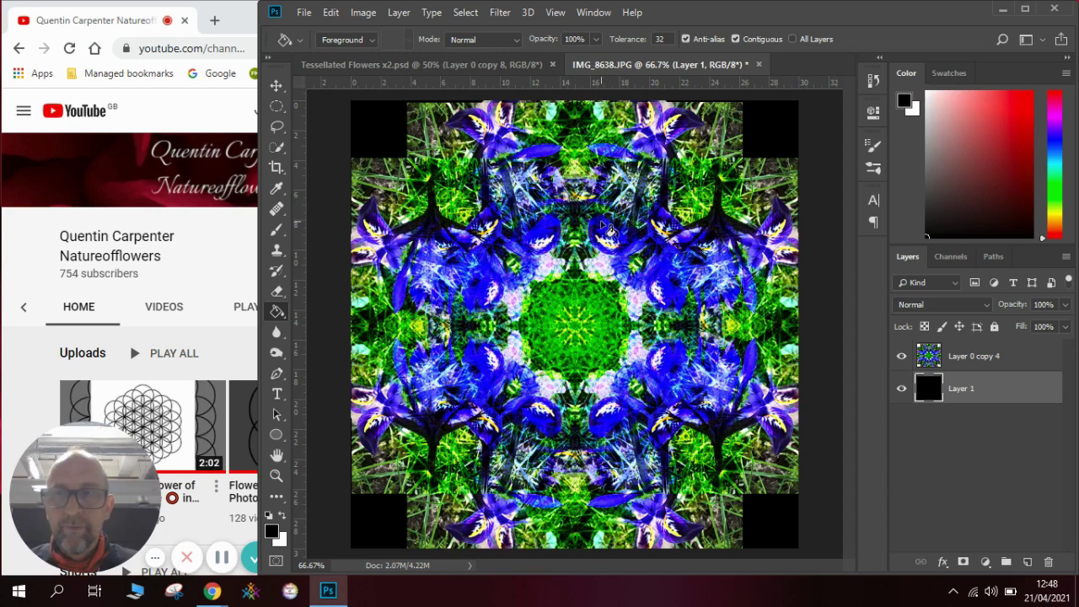
click(215, 228)
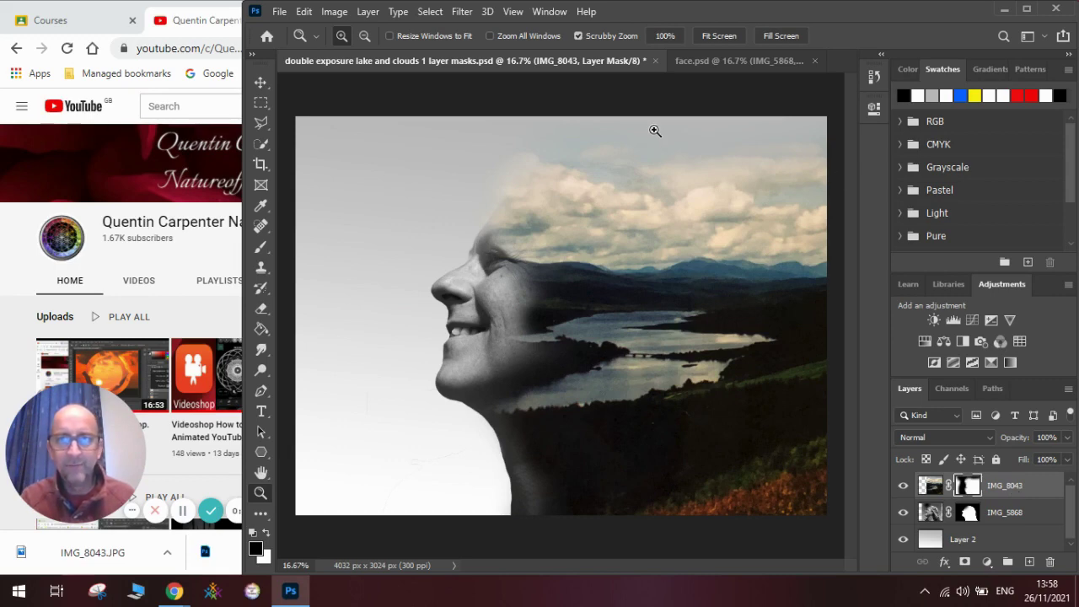
- Switch to the face.psd document tab
click(728, 60)
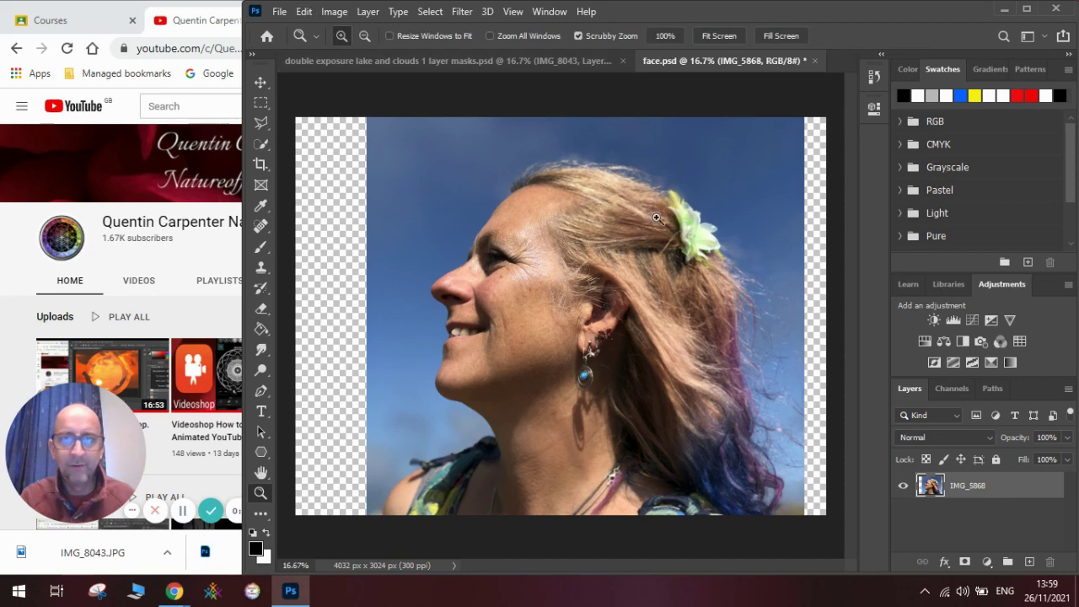
- Place the IMG_8043 lake photo into face.psd, shift it right, and commit
click(284, 16)
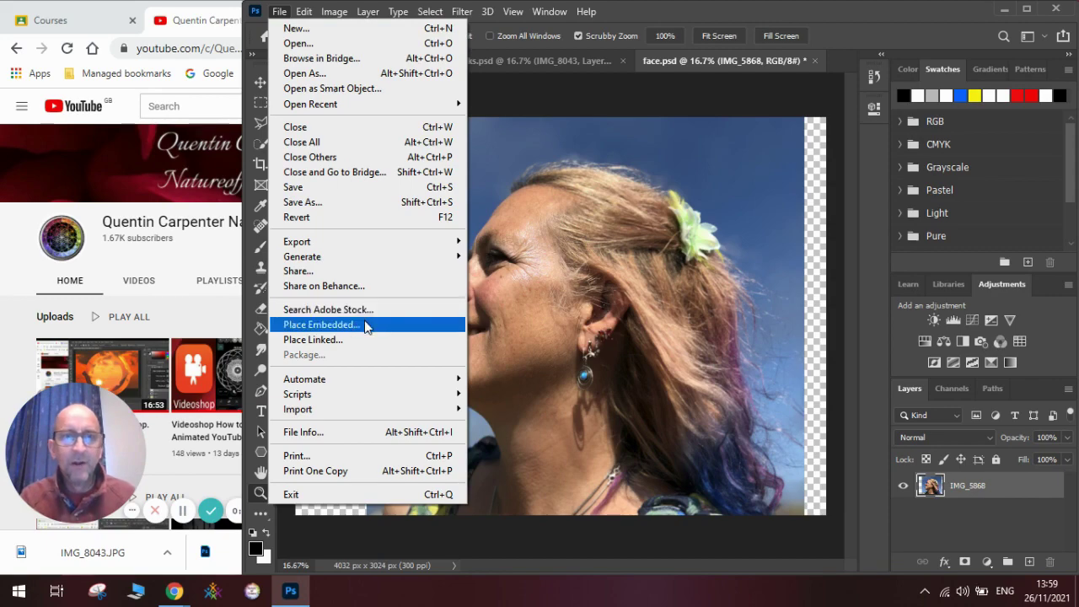
click(367, 326)
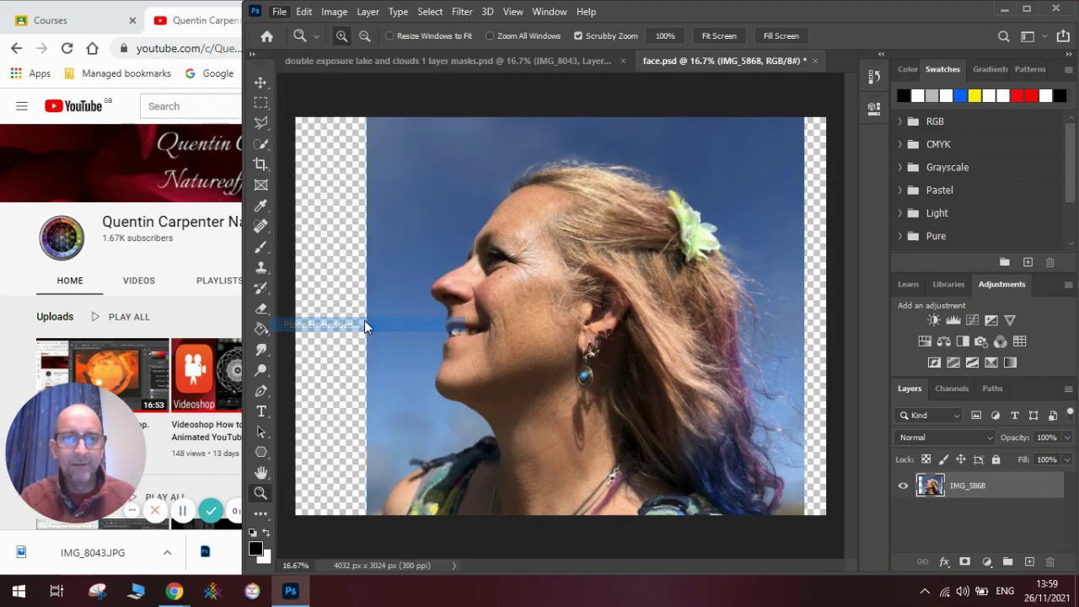
click(516, 240)
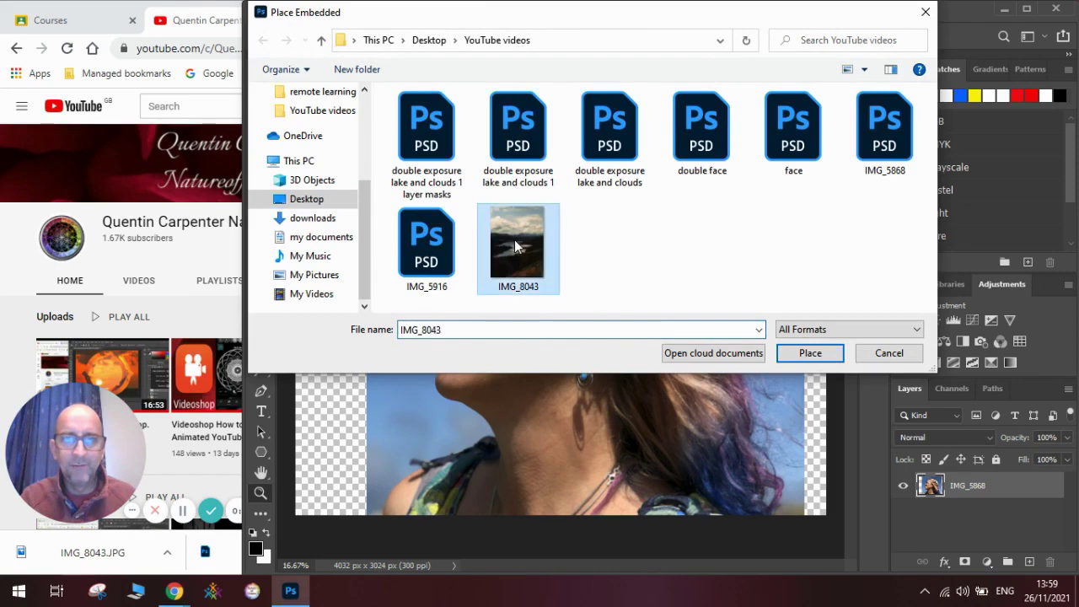
click(811, 354)
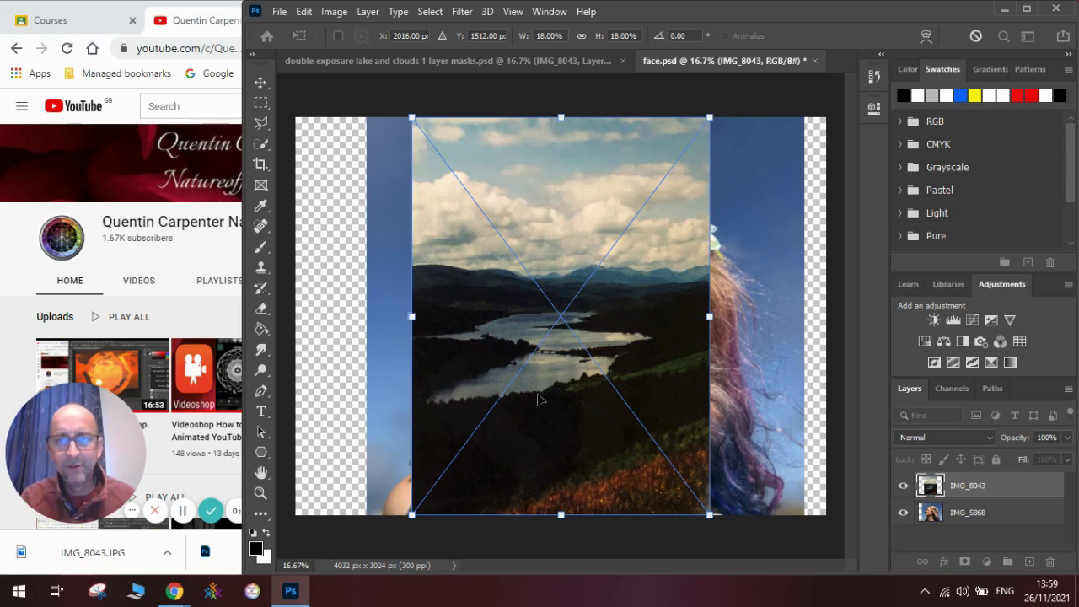
drag(539, 401, 660, 399)
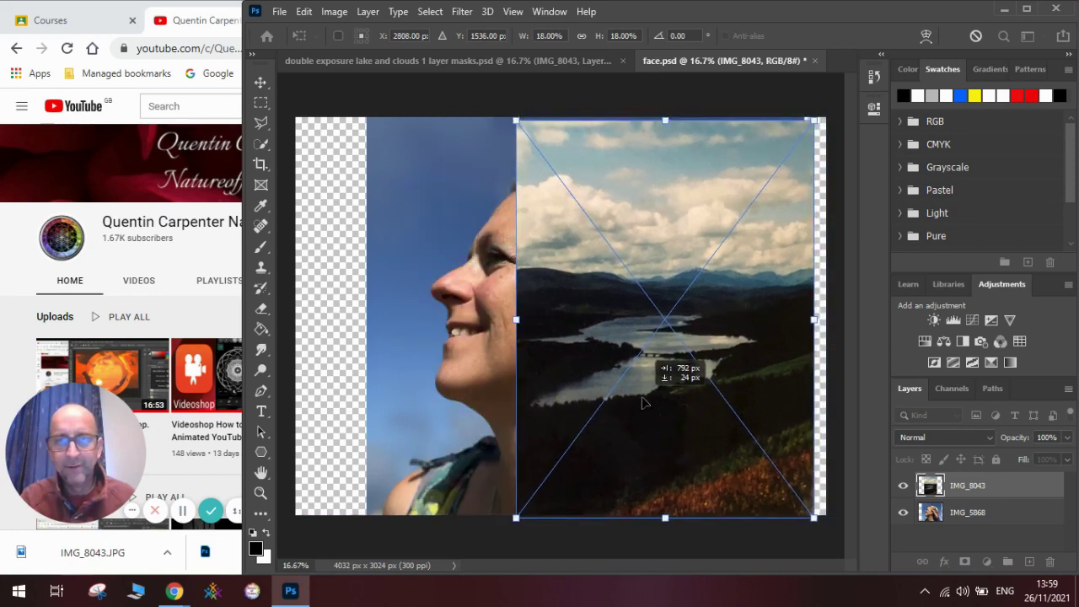
drag(642, 403, 639, 403)
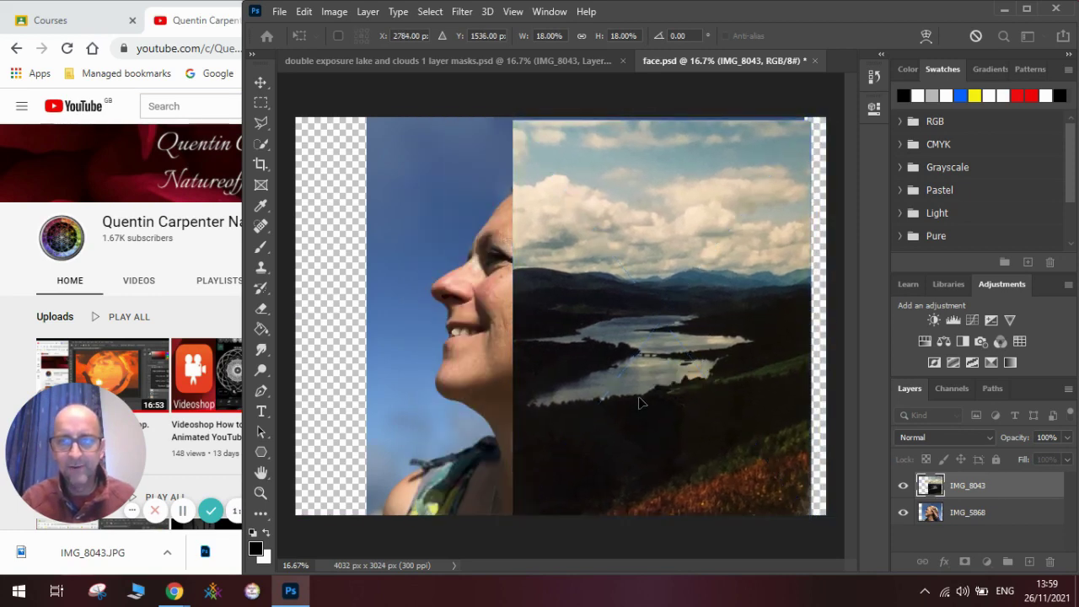
key(Return)
key(z)
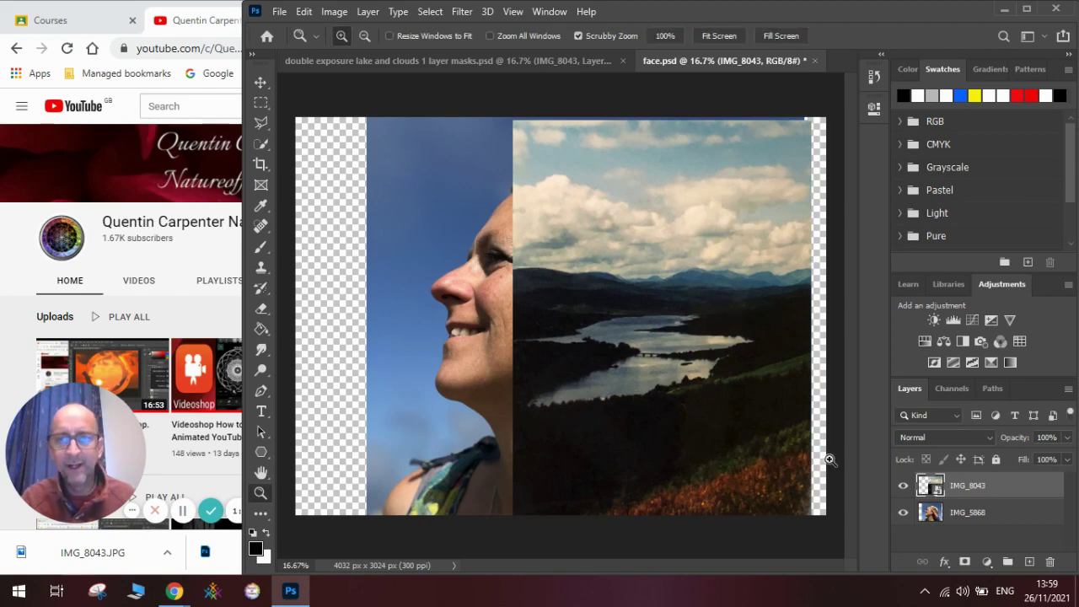
- Rasterize the IMG_8043 layer, check the finished reference document, and add a new Layer 1
right_click(959, 488)
click(794, 293)
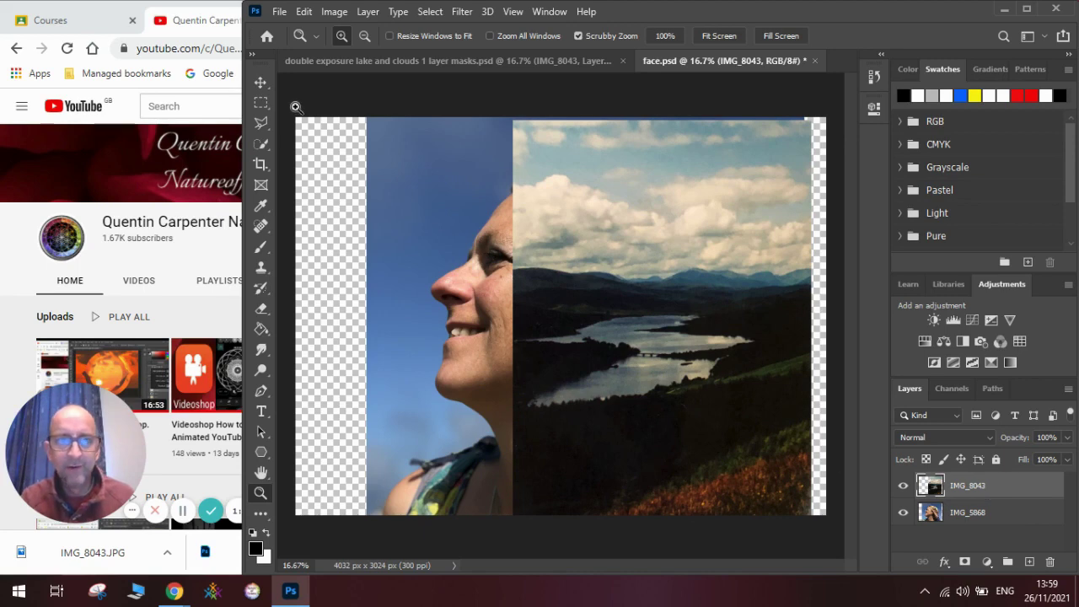
click(260, 82)
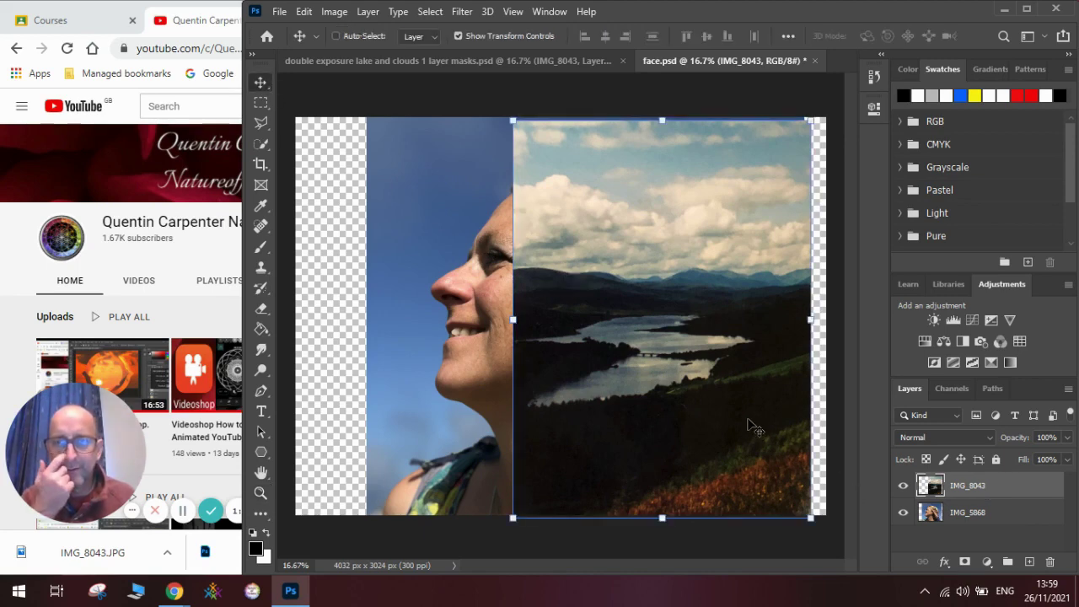
click(465, 56)
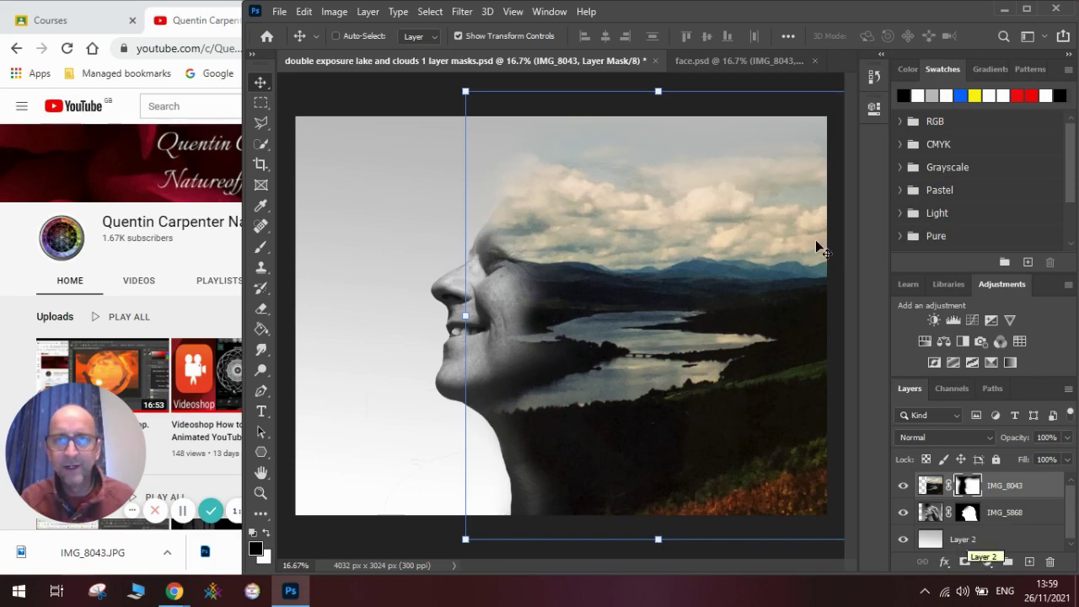
click(752, 66)
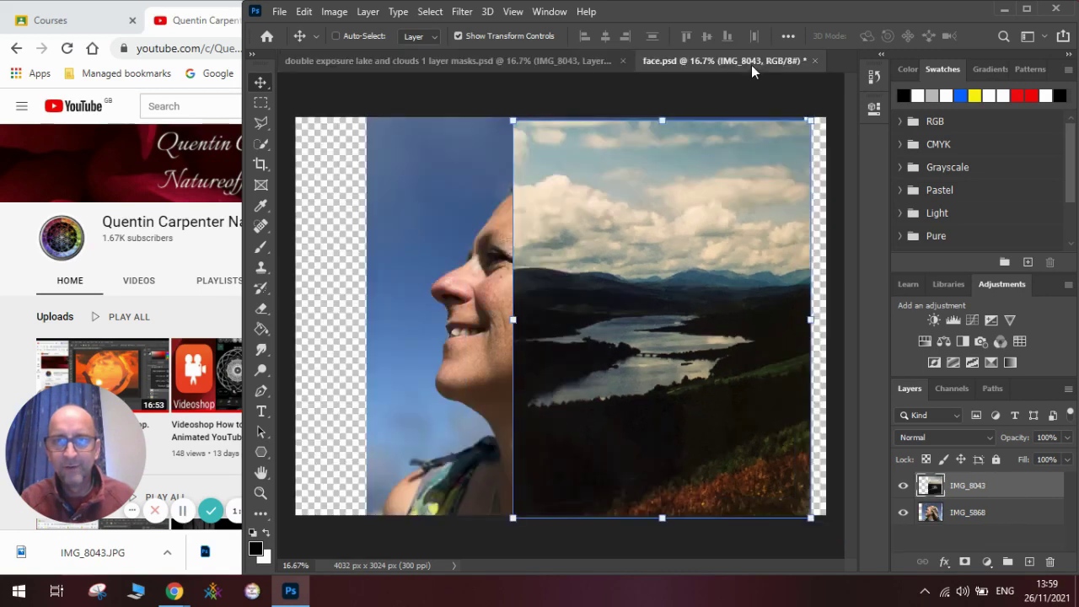
click(1030, 563)
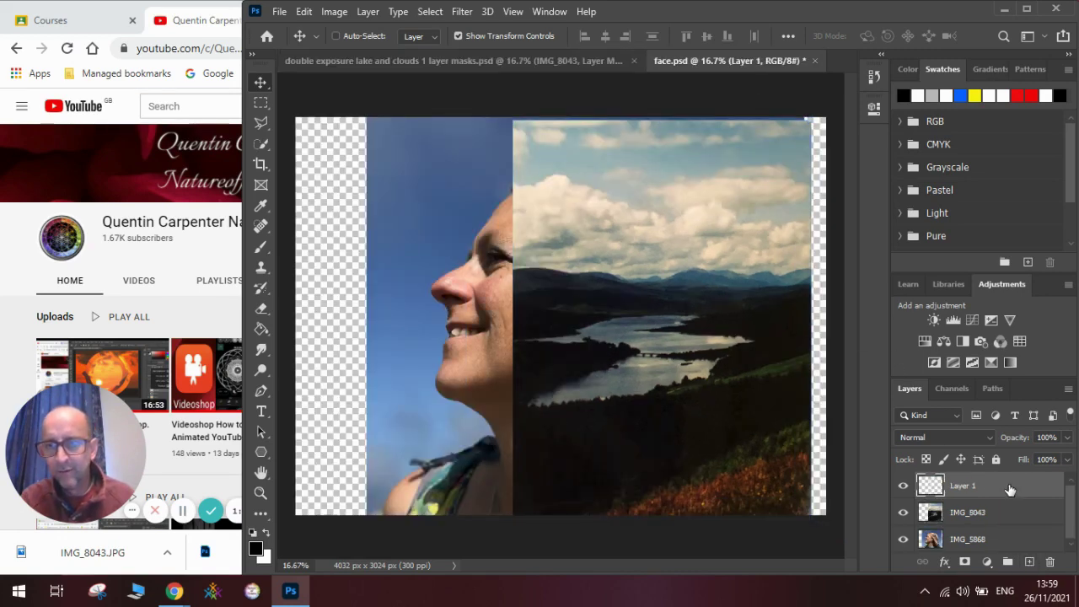
- Move Layer 1 to the bottom, hide the lake and face layers, and make Layer 1 active
mouse_move(1010, 490)
mouse_down()
mouse_move(1010, 546)
mouse_move(1007, 527)
mouse_move(1036, 543)
mouse_move(1038, 504)
mouse_move(1025, 497)
mouse_up()
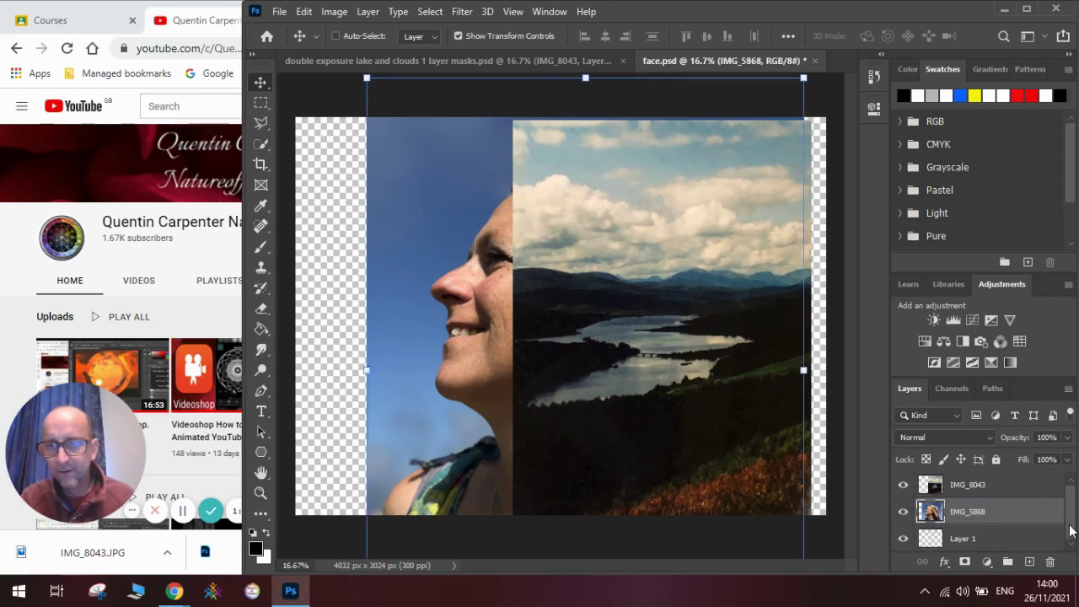
click(905, 486)
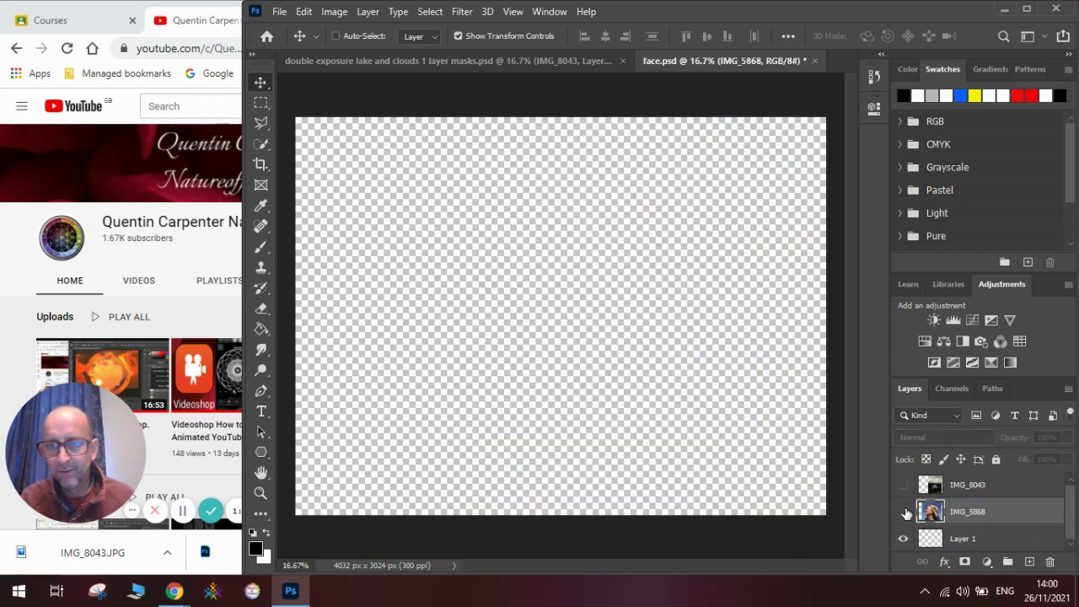
click(904, 511)
click(990, 540)
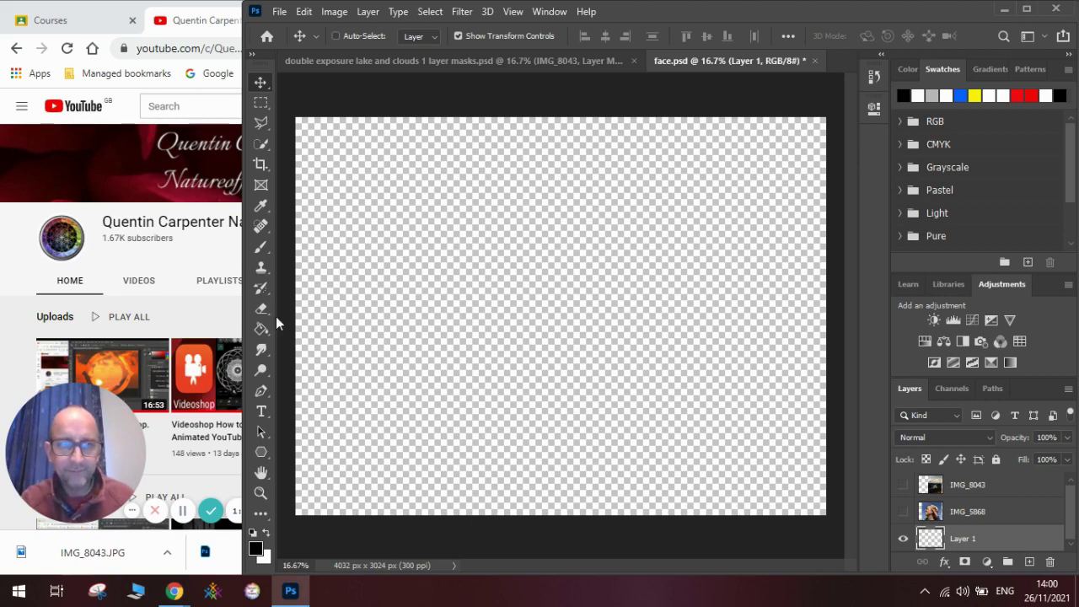
- Pick the Gradient tool and set the foreground colour to light grey c0bfbe
drag(262, 328, 354, 327)
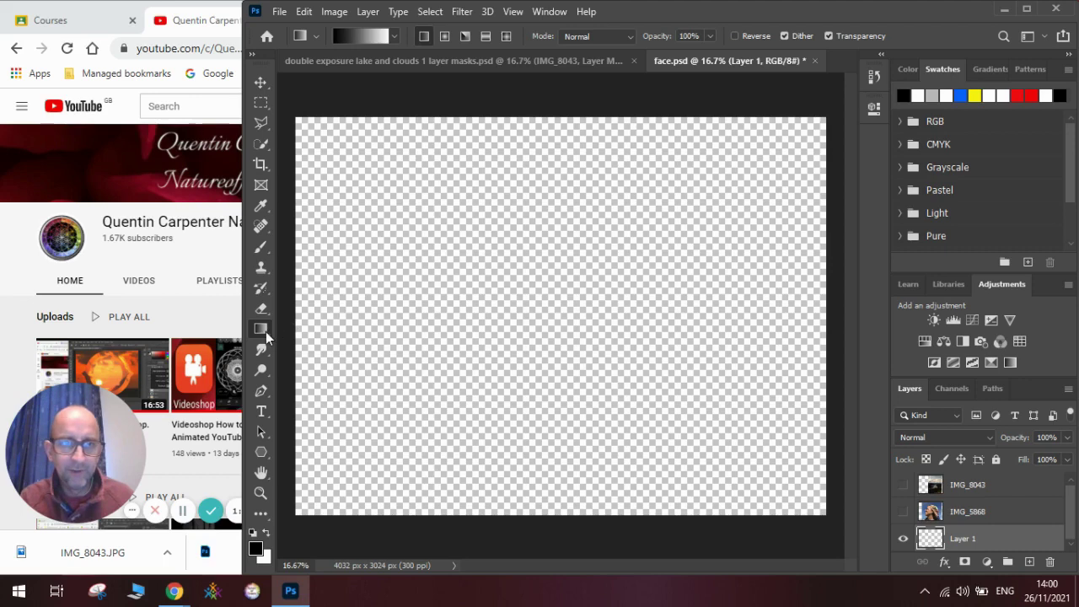
click(257, 550)
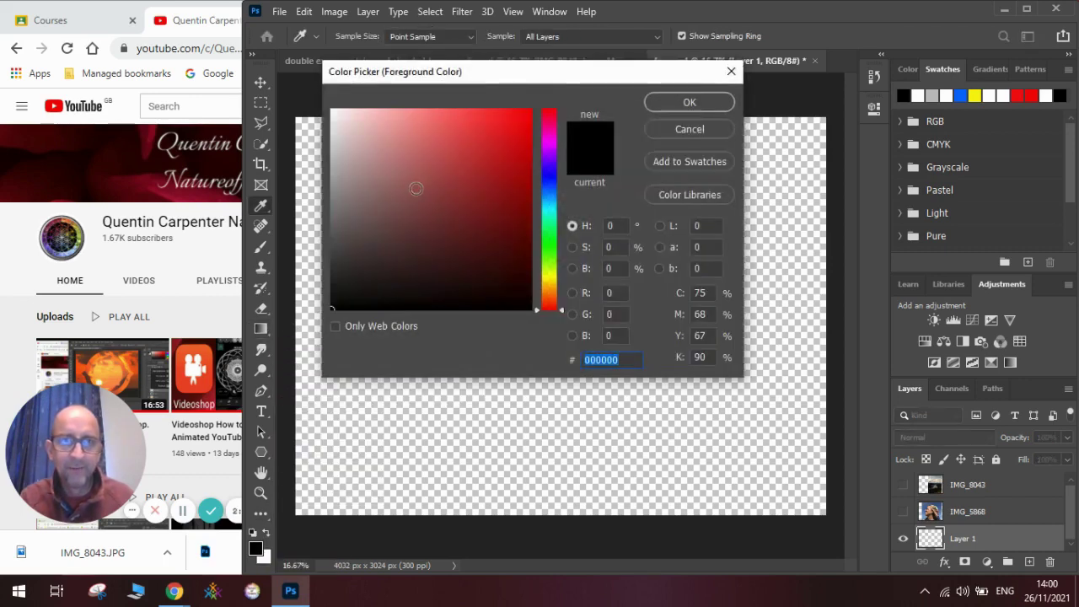
click(332, 151)
drag(332, 151, 332, 153)
drag(550, 299, 550, 286)
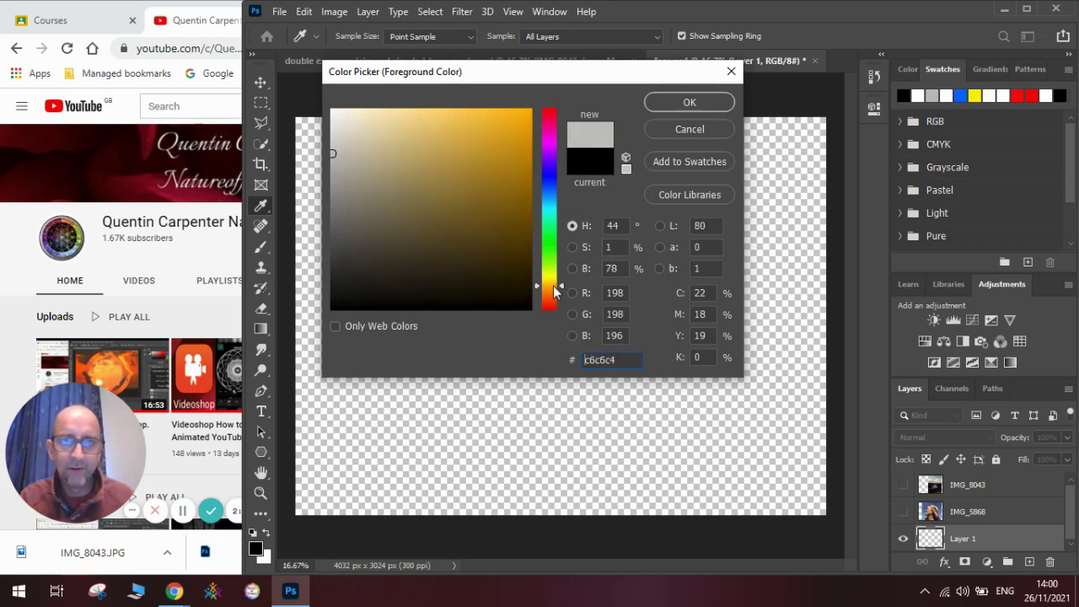
click(333, 152)
drag(334, 153, 333, 159)
click(668, 104)
- Fill Layer 1 with a grey-to-white gradient and show the face photo layer again
key(g)
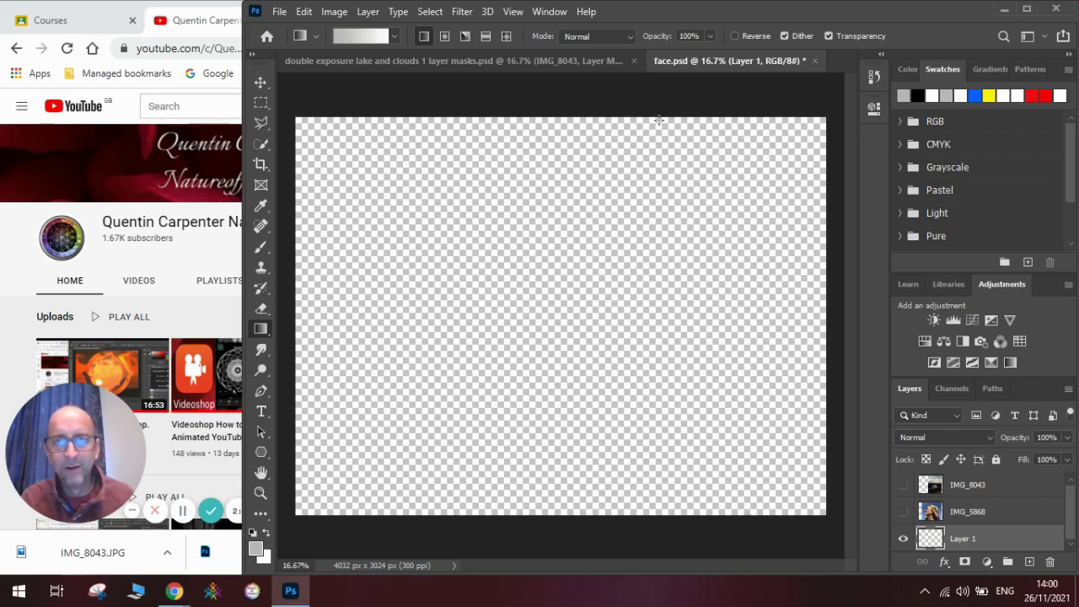
drag(659, 120, 514, 513)
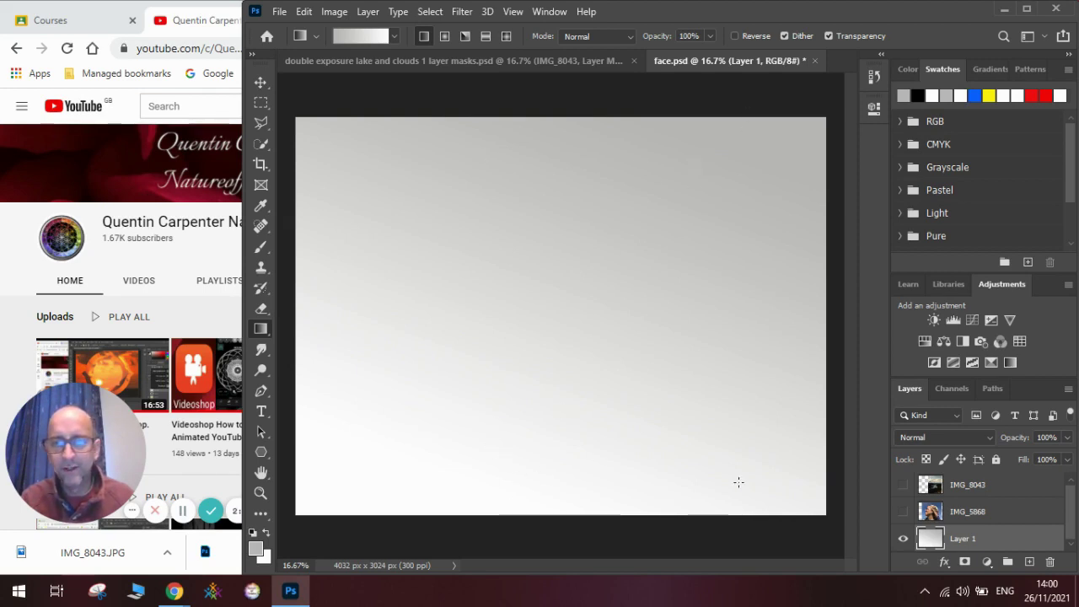
click(903, 512)
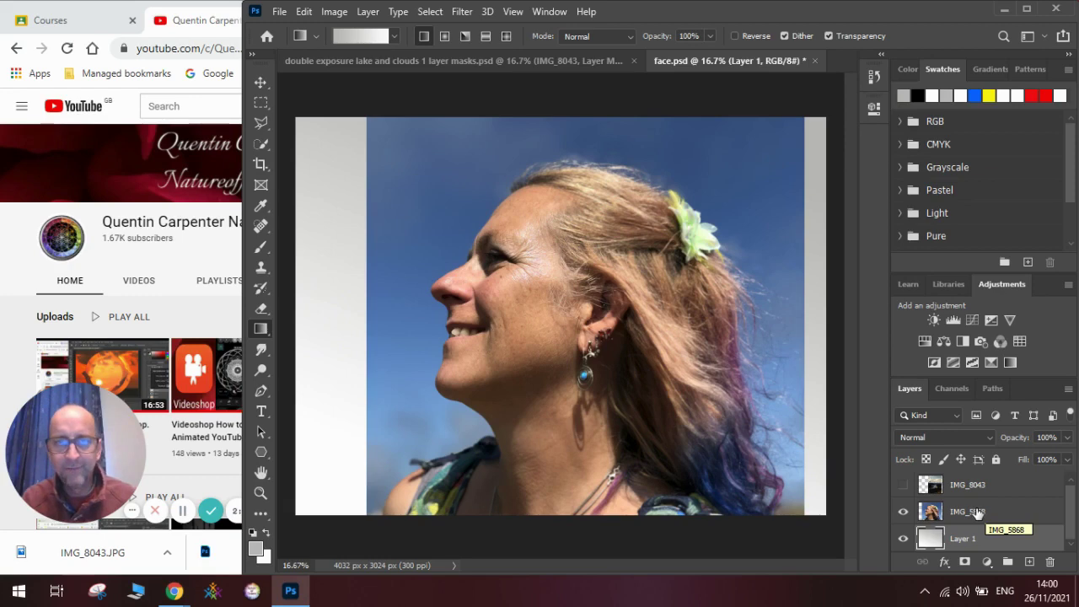
- Open the Black & White adjustment on Layer 1, then cancel it
click(336, 13)
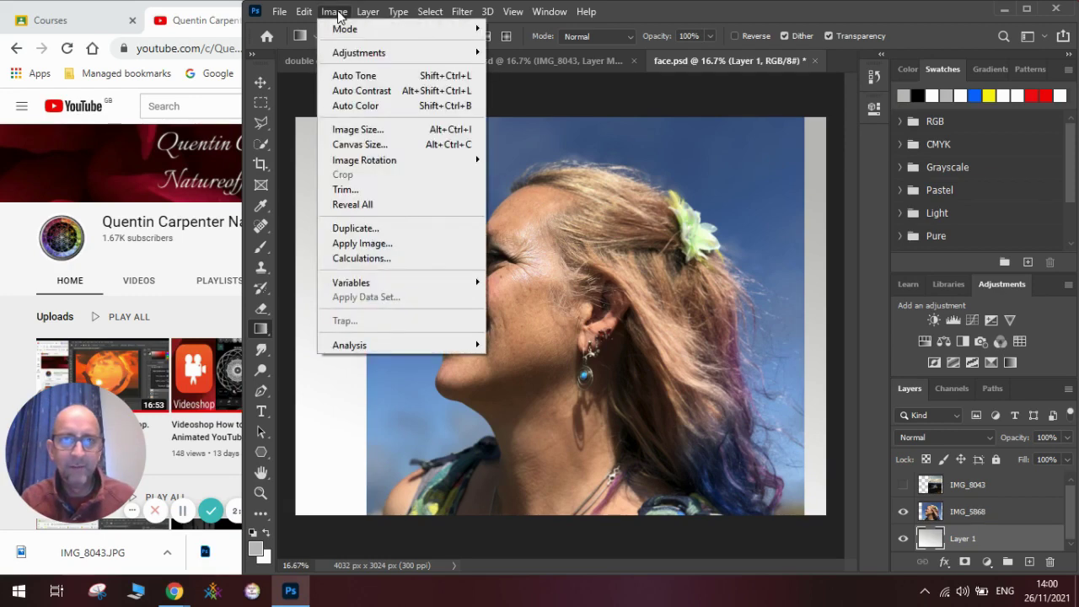
mouse_move(359, 56)
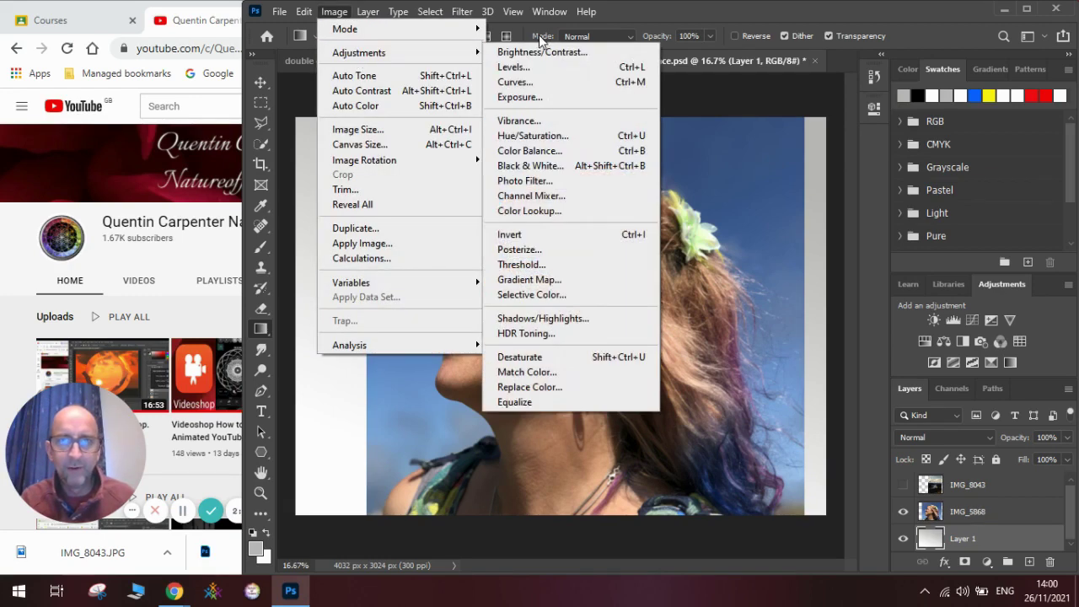
click(531, 166)
click(646, 68)
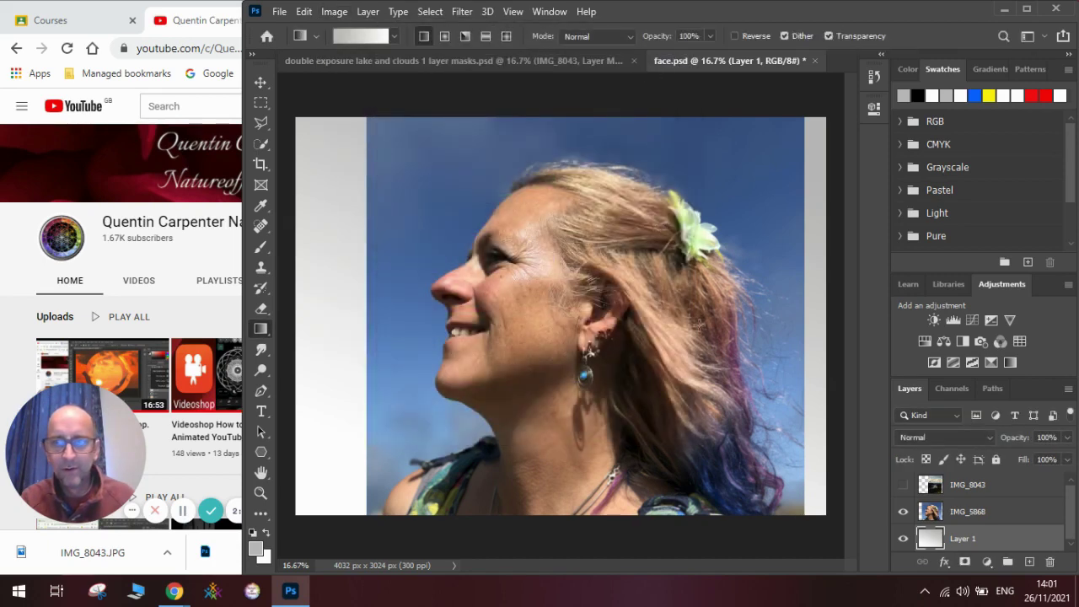
- Apply Image > Adjustments > Black & White to the IMG_5868 face layer
click(966, 518)
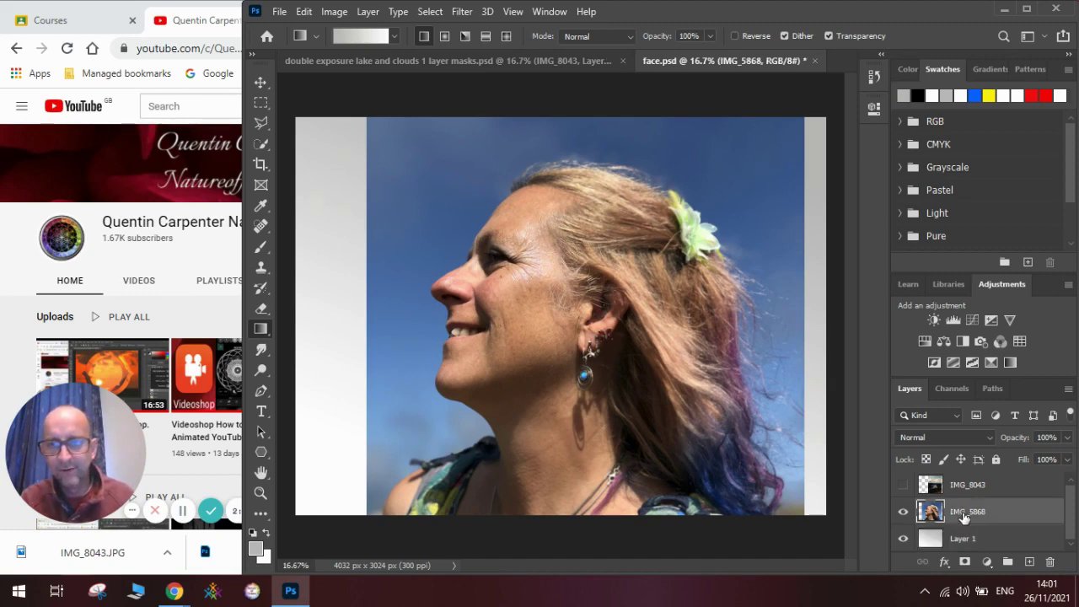
click(335, 12)
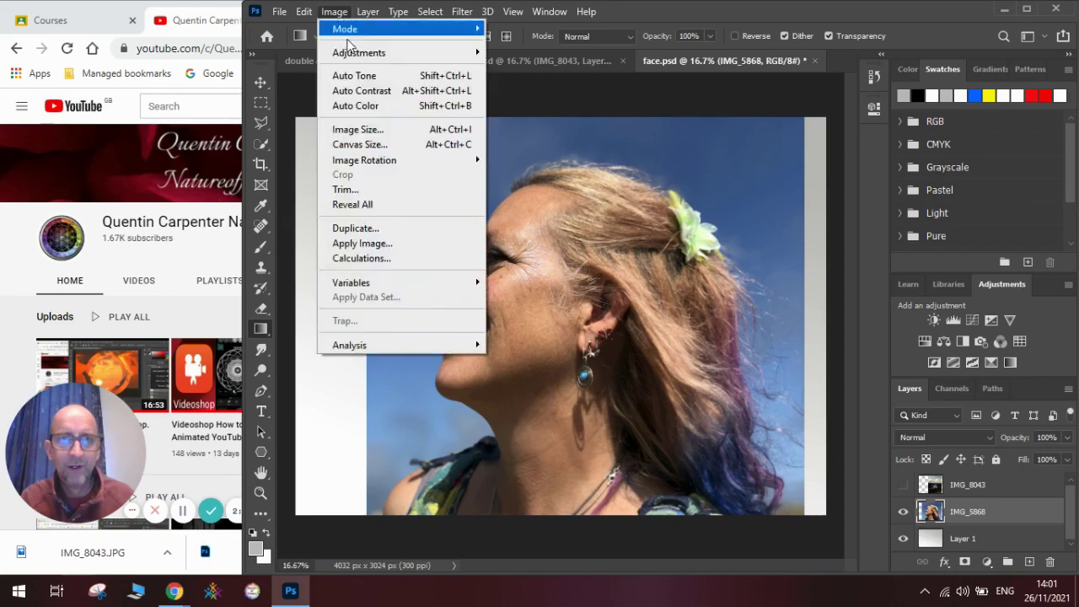
mouse_move(361, 53)
click(531, 165)
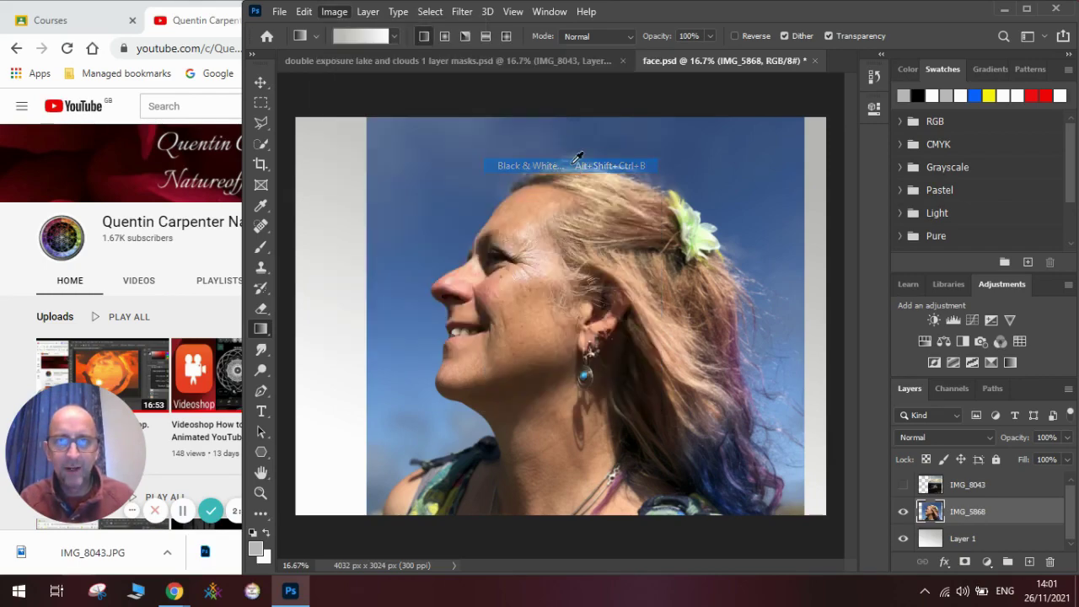
click(655, 68)
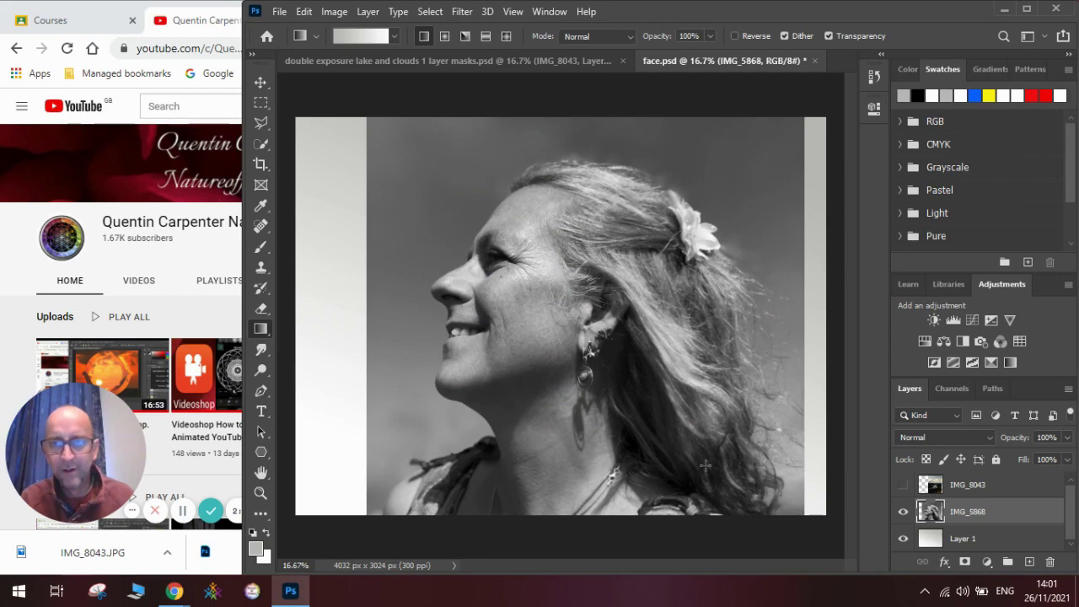
- Select the woman in IMG_5868 automatically with Select Subject
click(263, 142)
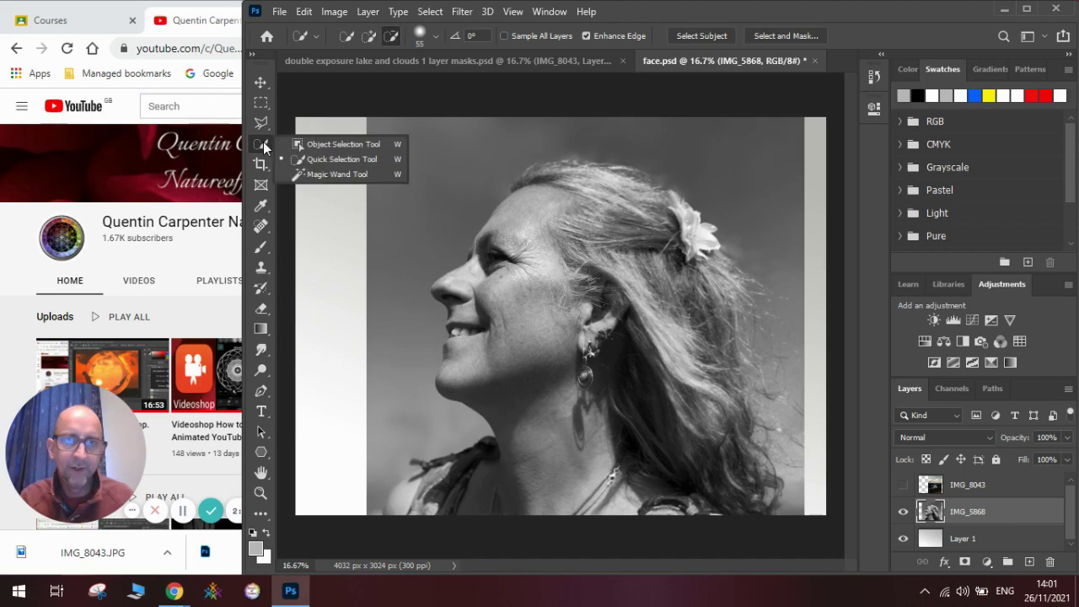
click(262, 124)
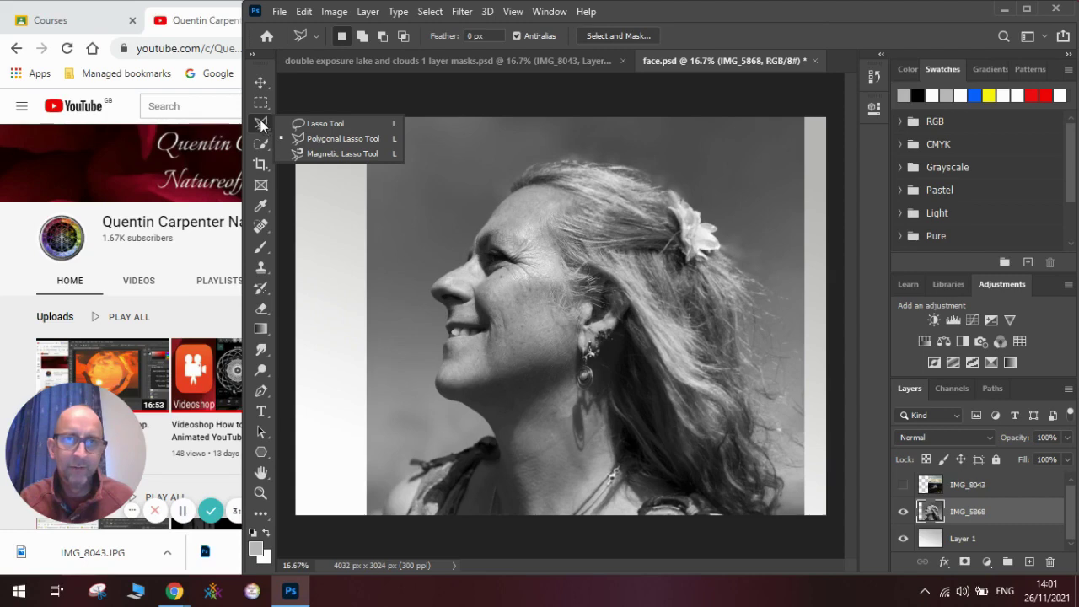
click(430, 12)
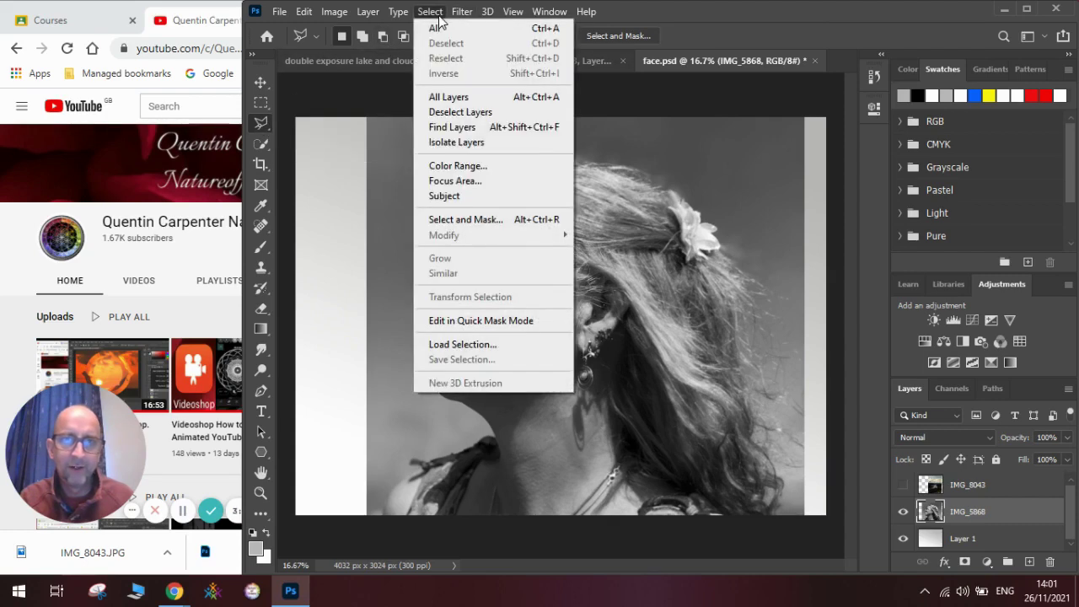
click(461, 195)
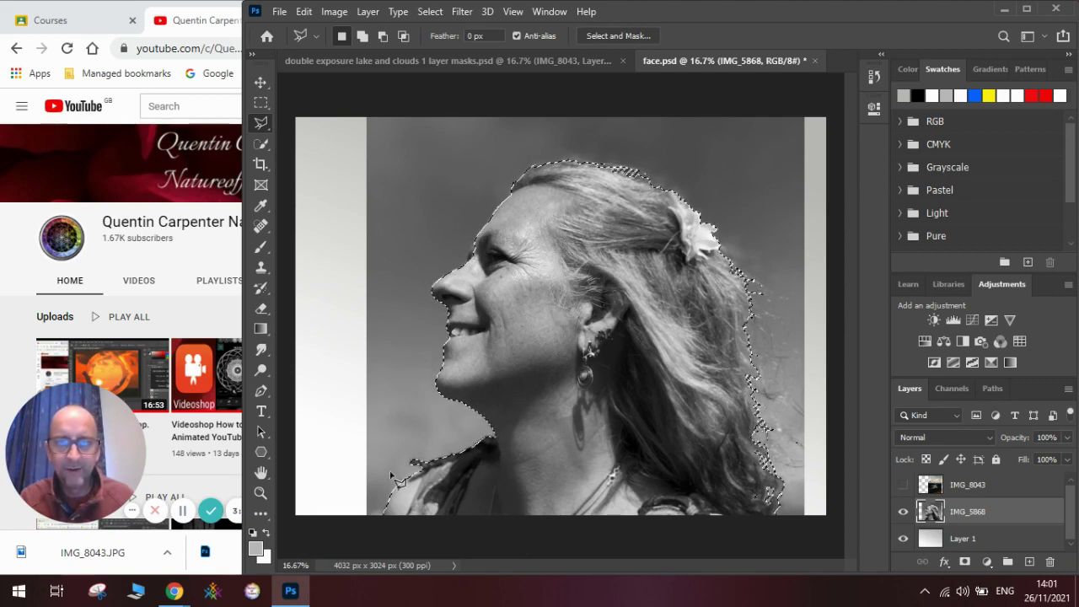
- Refine the selection around the neck and lower-left shoulder, then add a layer mask to IMG_5868
click(265, 141)
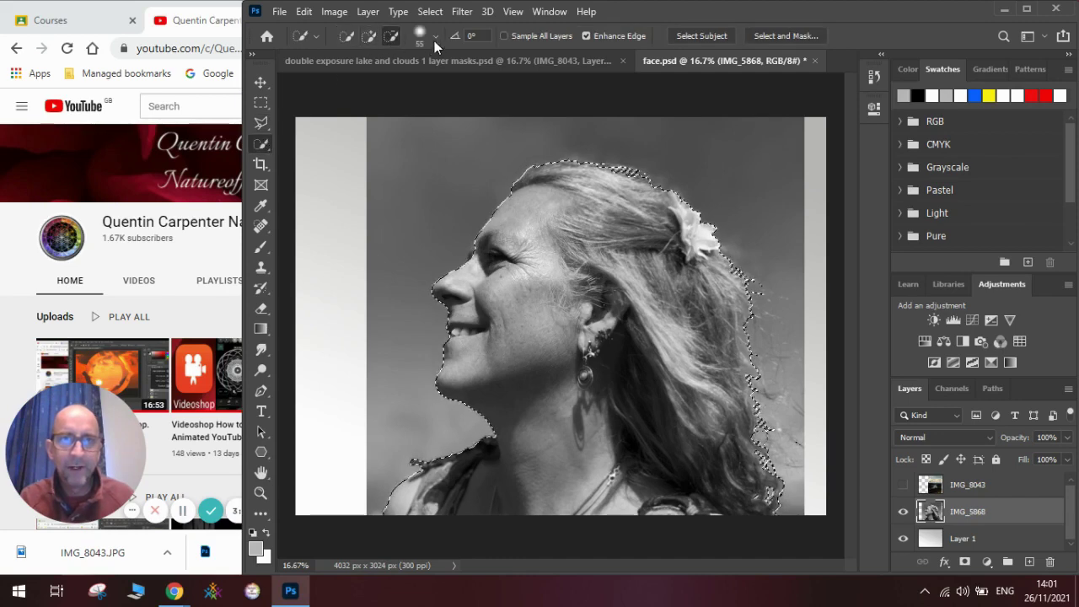
click(459, 510)
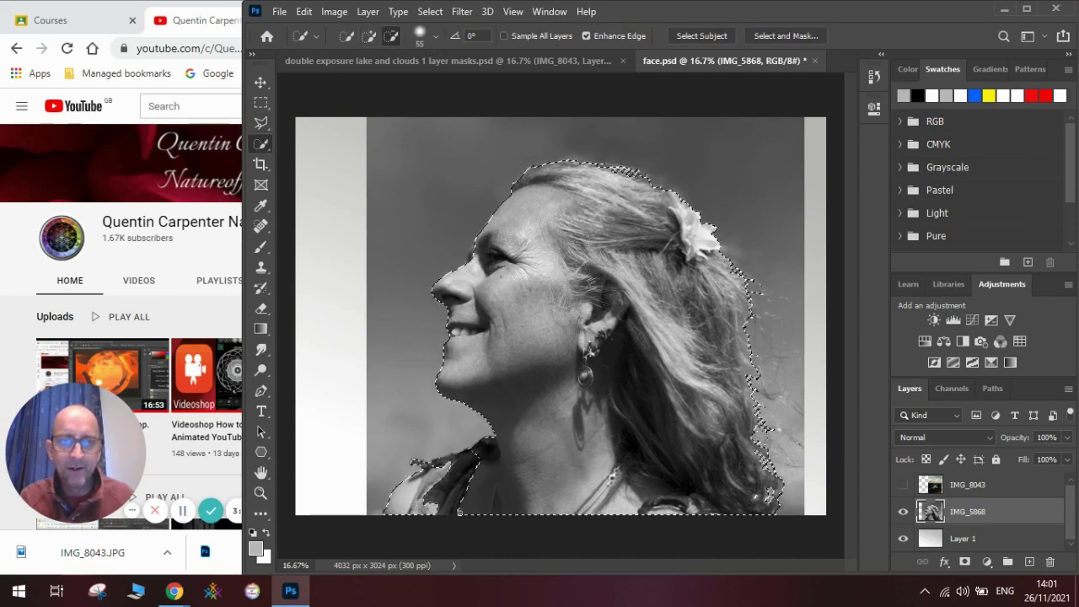
mouse_move(460, 511)
mouse_down()
mouse_move(455, 483)
mouse_move(426, 479)
mouse_move(391, 518)
mouse_up()
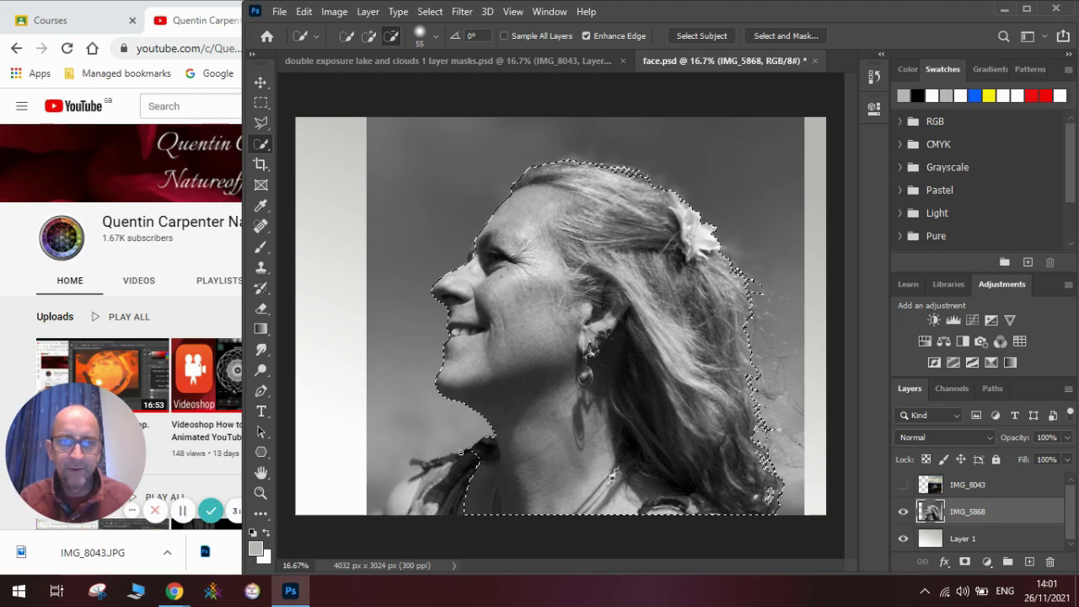
drag(483, 439, 492, 506)
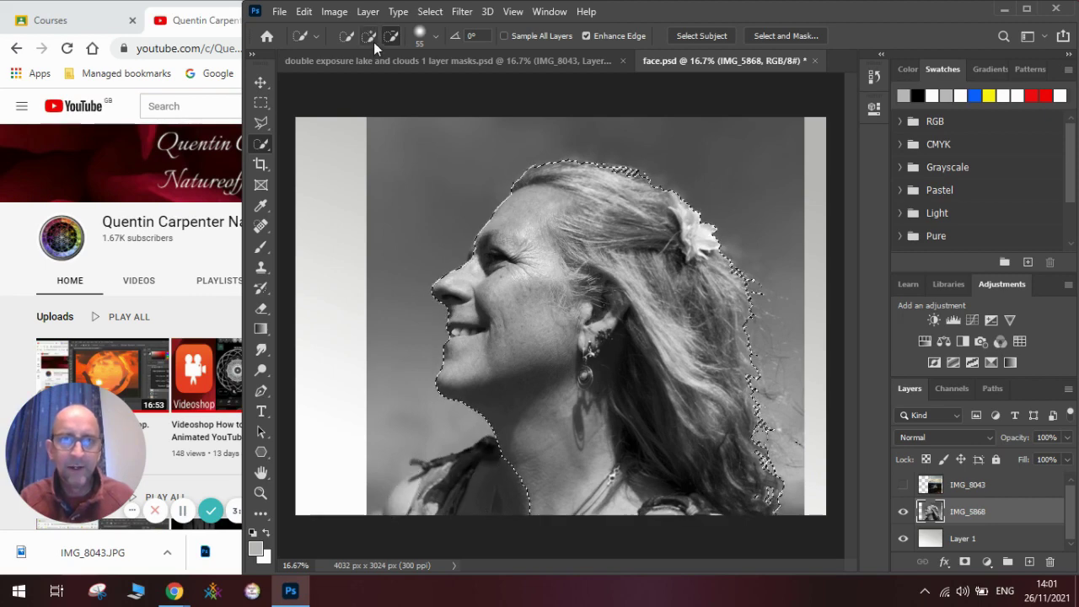
drag(523, 476, 528, 509)
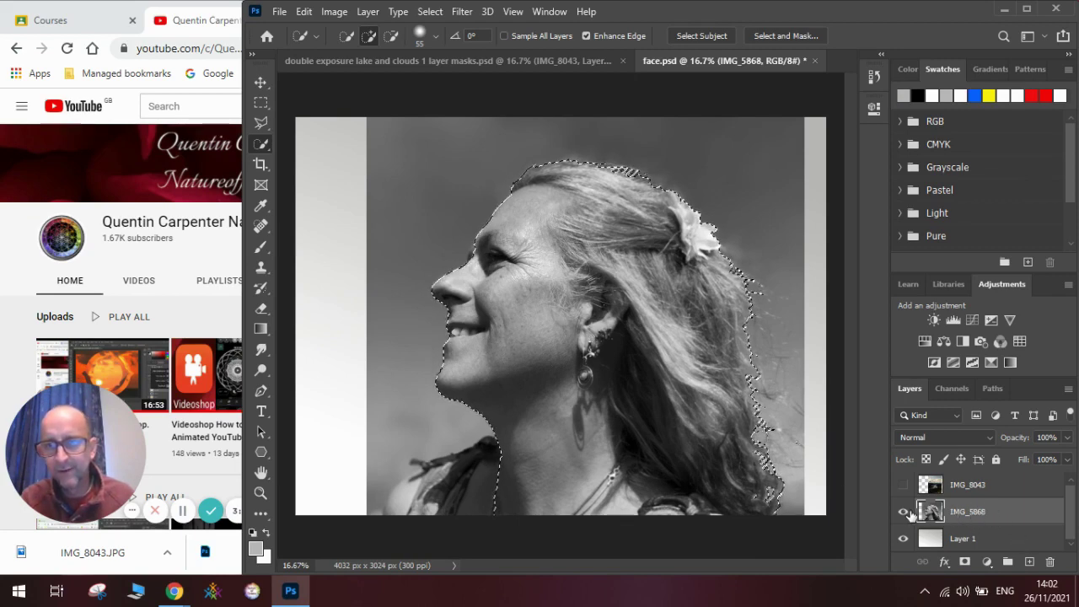
click(965, 562)
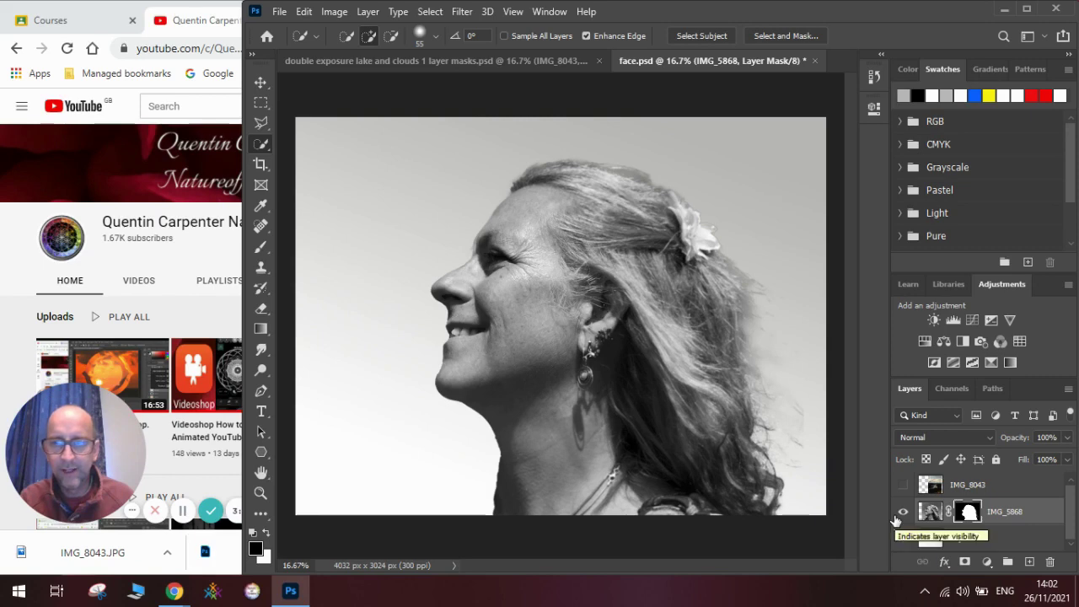
- Show the IMG_8043 lake layer and lower its opacity to 66%
click(990, 489)
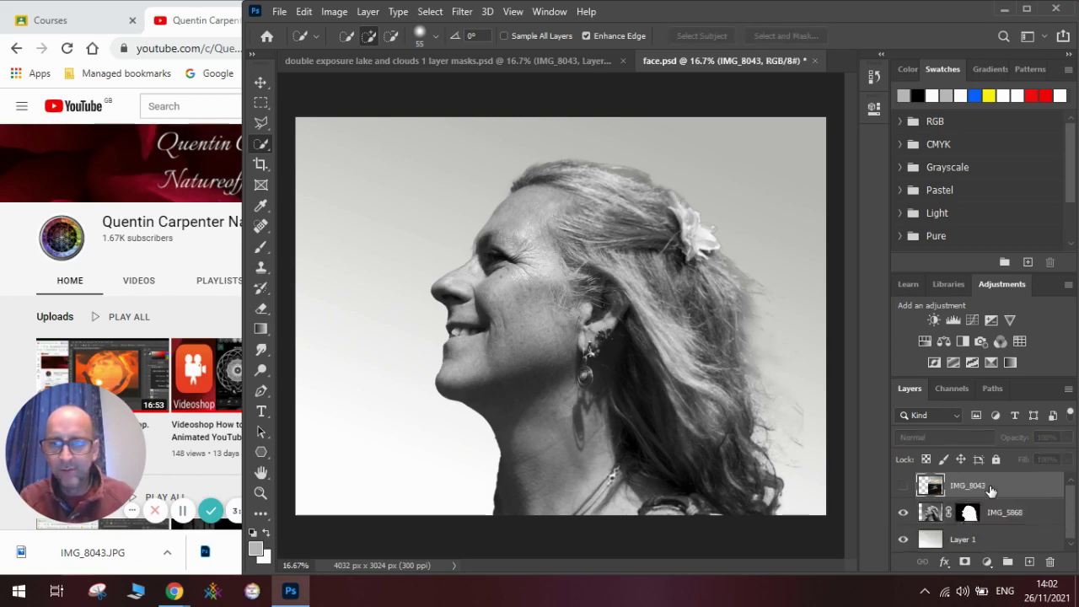
click(904, 486)
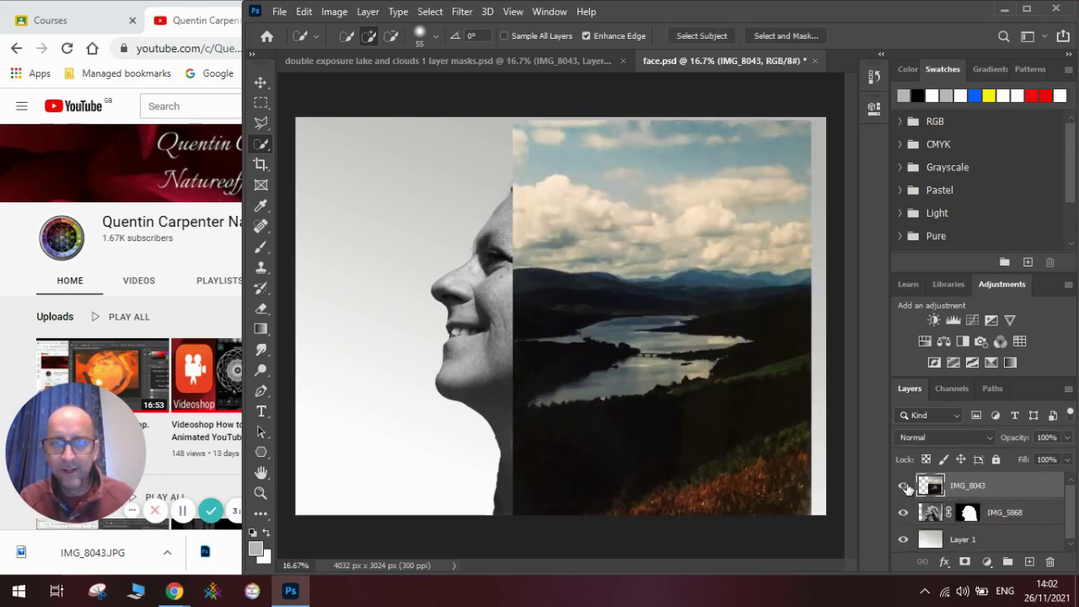
click(1068, 439)
click(1041, 455)
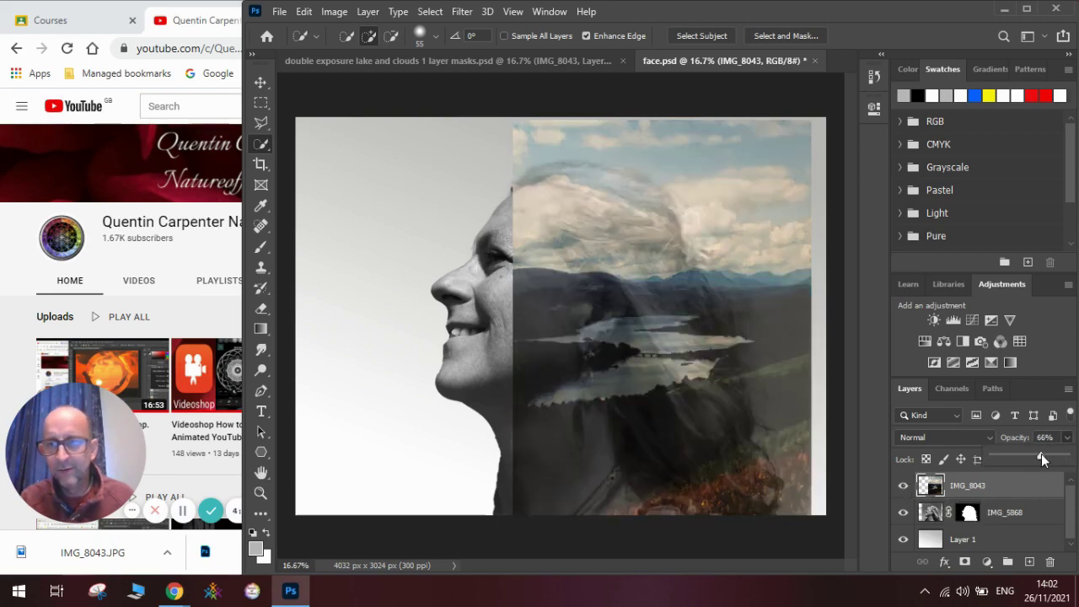
drag(1040, 454, 1042, 454)
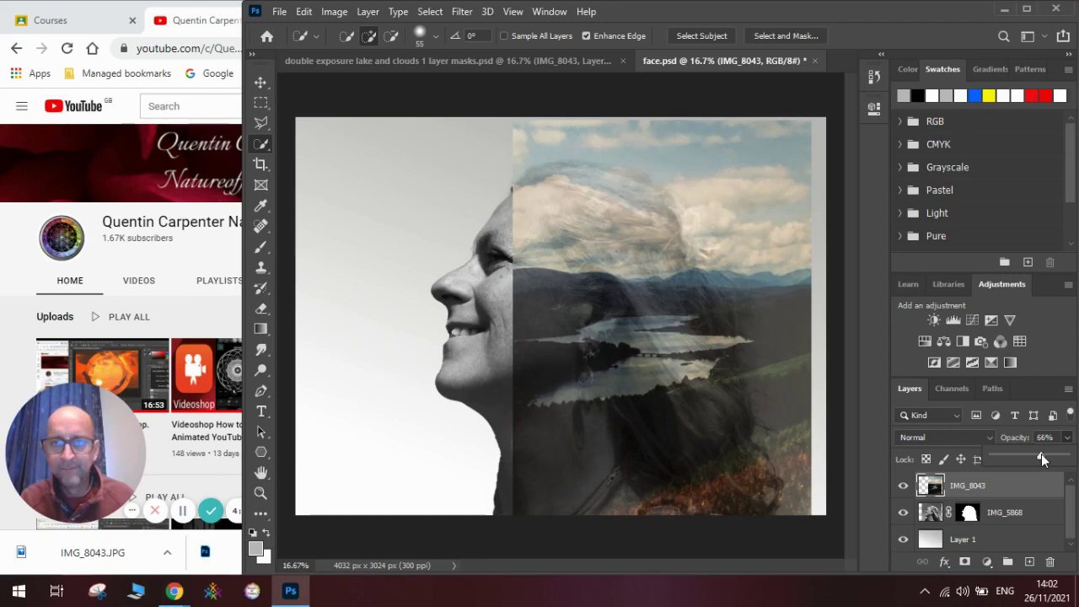
- Enlarge the lake image over the head, commit it, and restore 100% opacity
click(261, 83)
drag(559, 299, 537, 315)
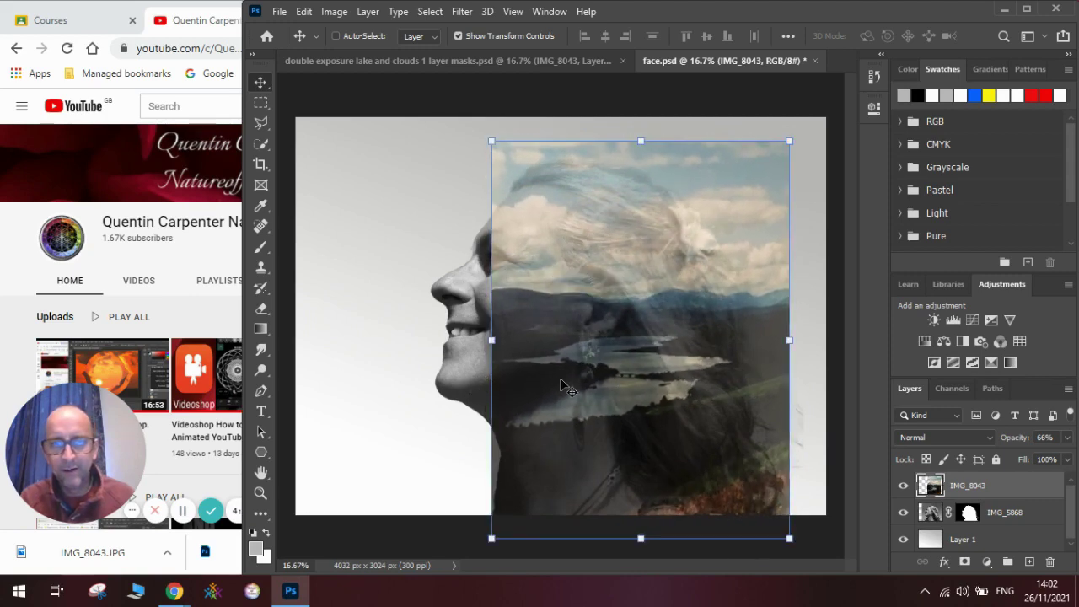
drag(779, 147, 854, 89)
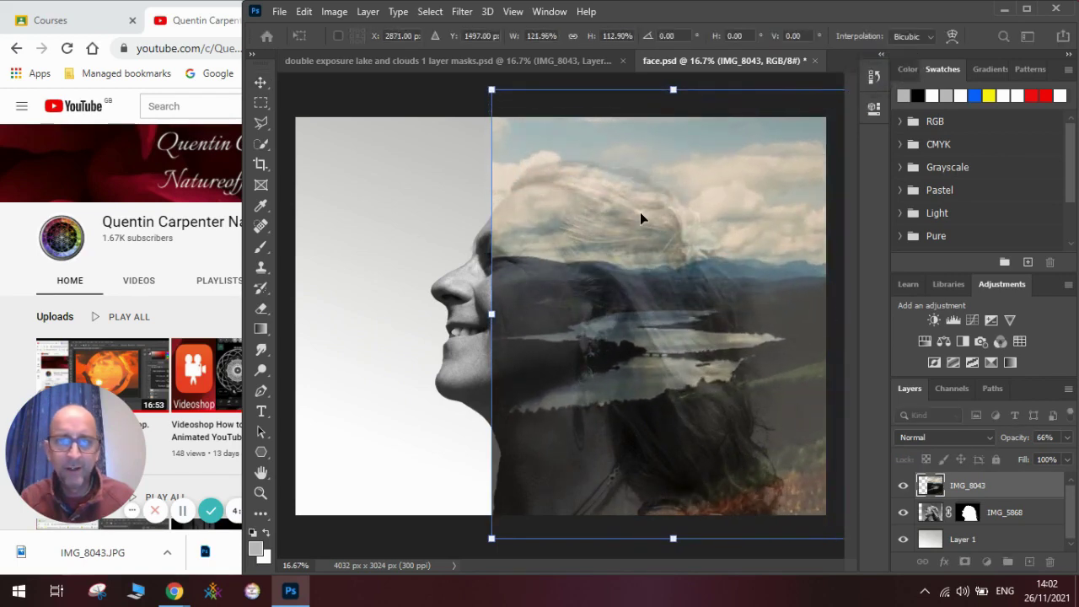
drag(641, 212, 646, 213)
drag(646, 218, 631, 217)
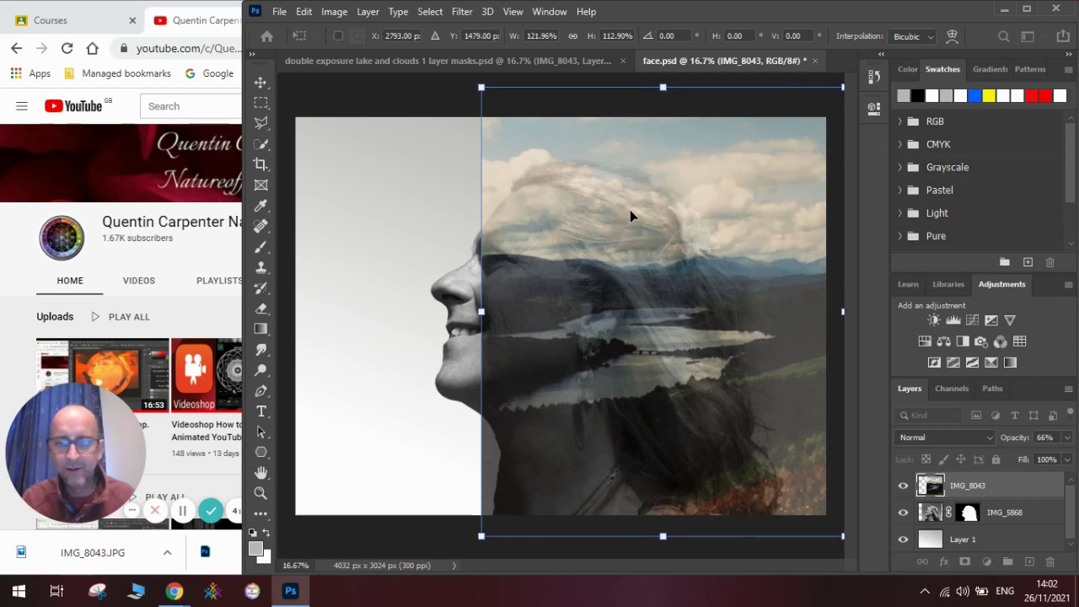
key(Return)
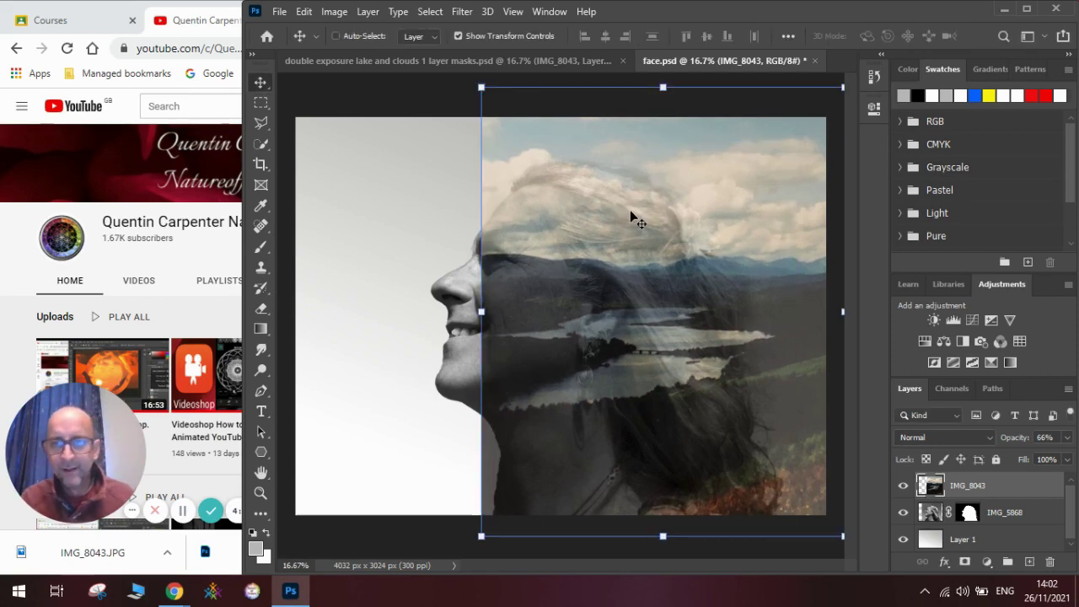
click(1068, 438)
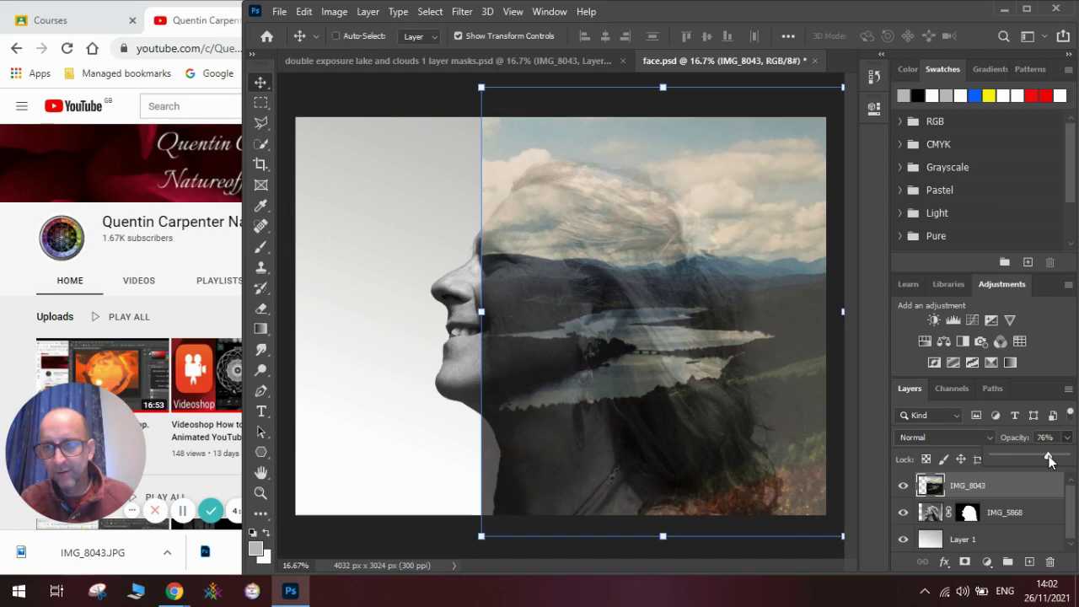
drag(1050, 459, 1078, 459)
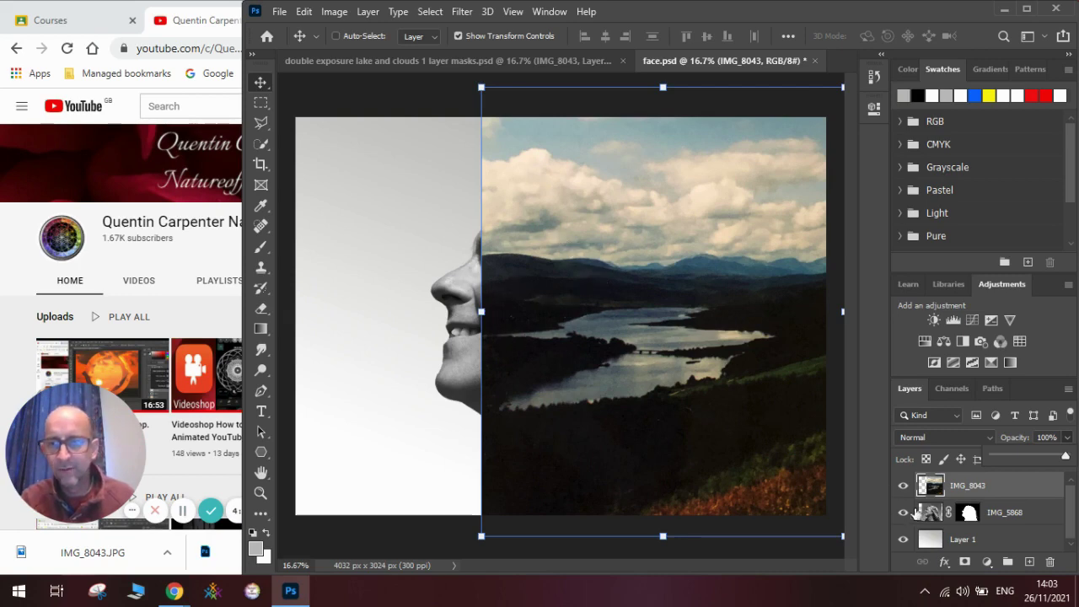
- Add a layer mask to the lake layer and pick a soft round brush at 511 px
click(967, 563)
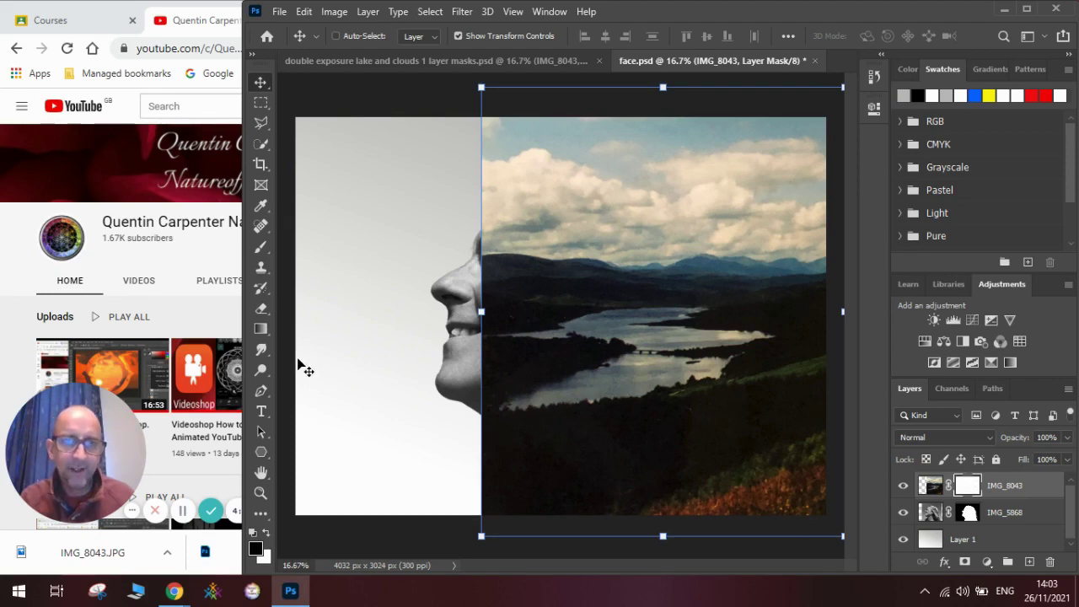
click(263, 311)
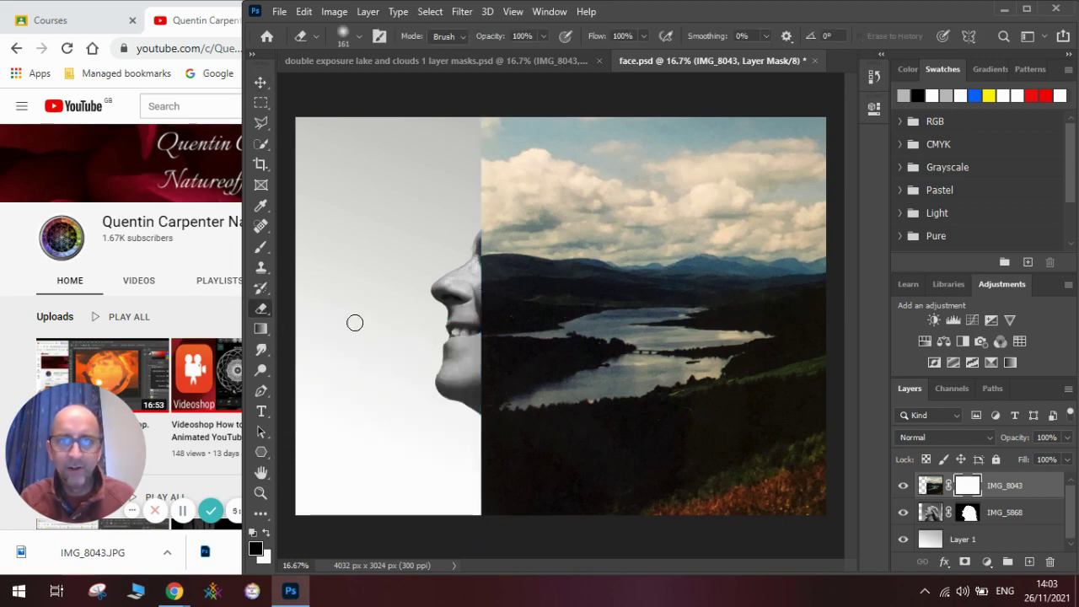
click(359, 37)
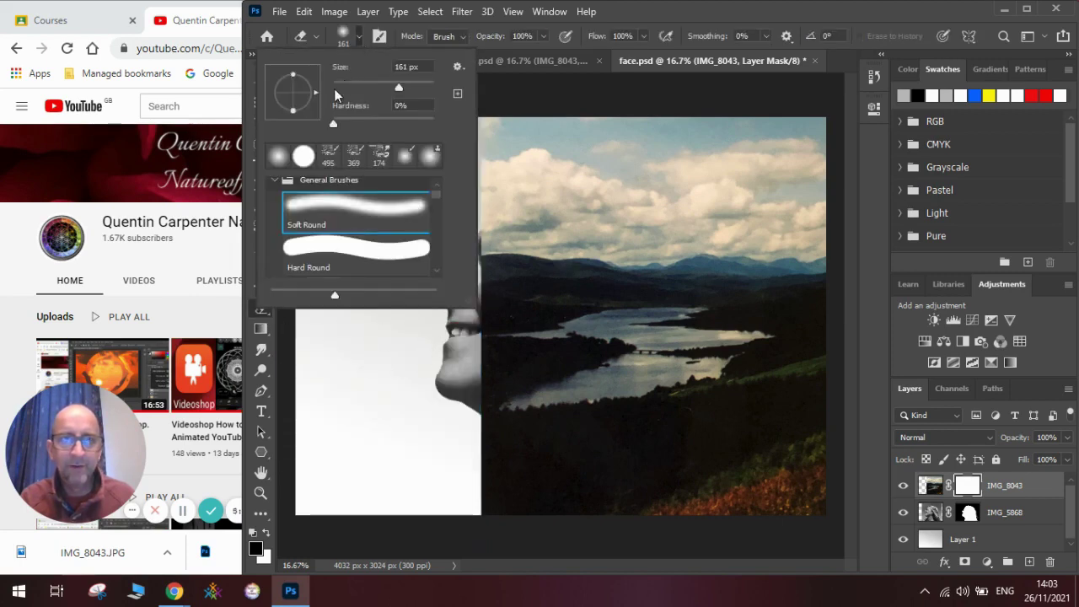
click(302, 206)
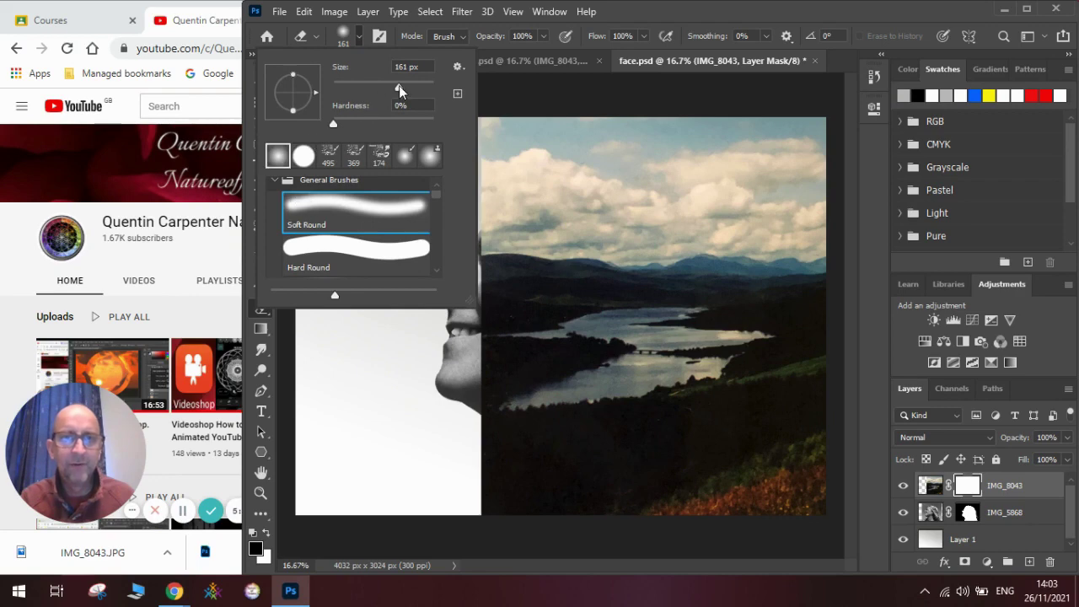
drag(399, 86, 424, 85)
click(482, 215)
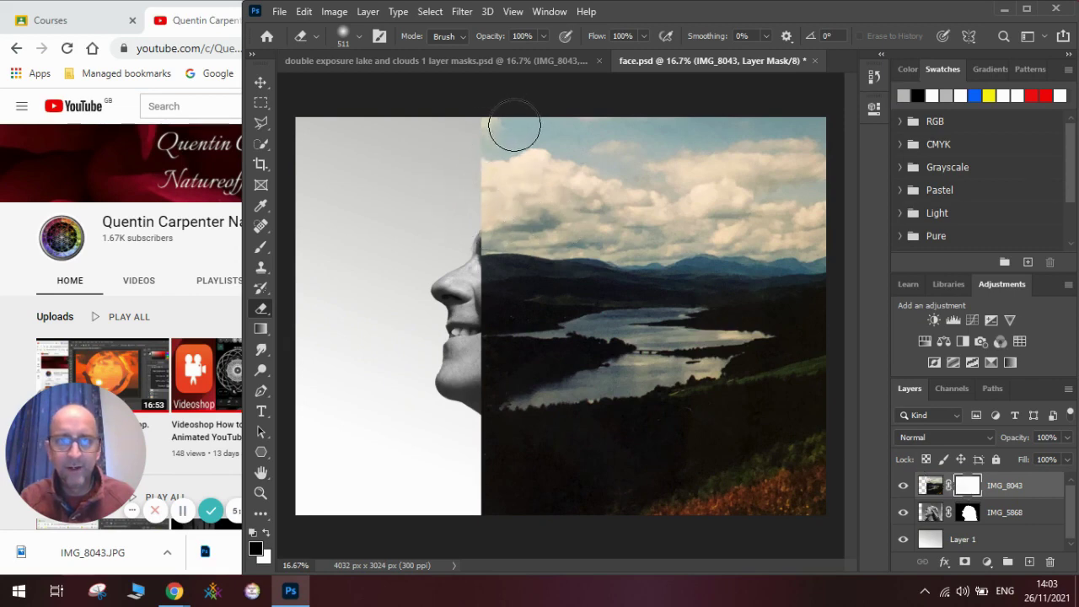
- Paint black on the mask to reveal the forehead, then the eye and nose at 306 px
click(260, 248)
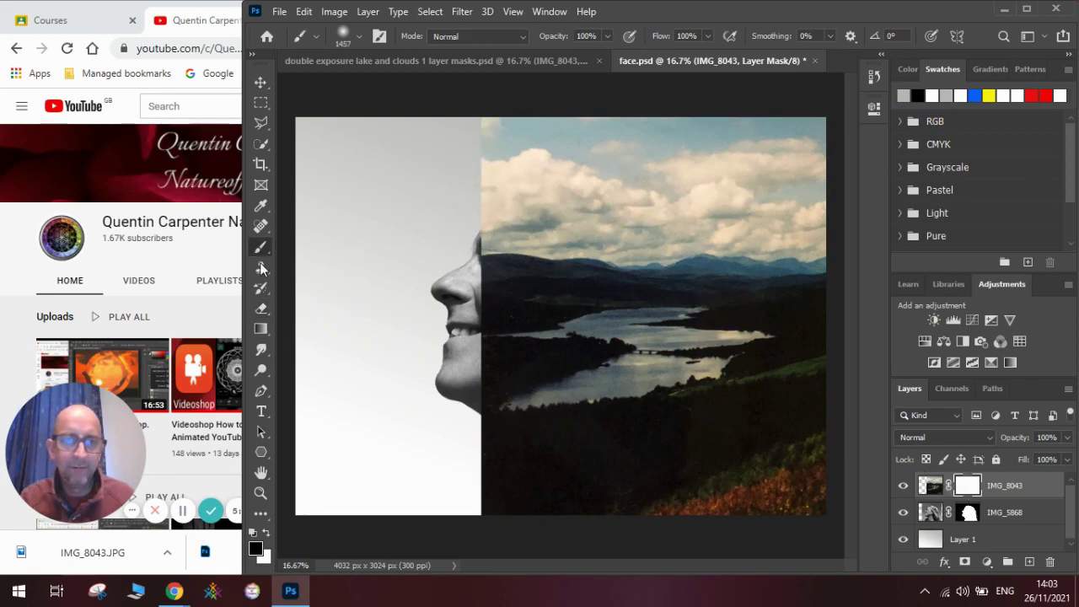
click(267, 534)
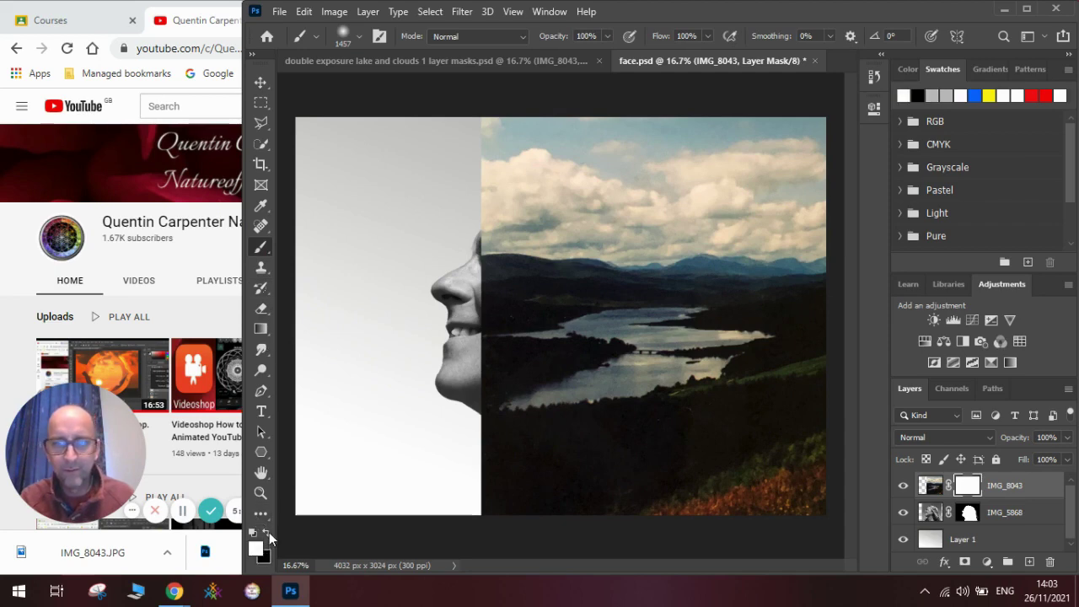
click(268, 537)
click(454, 186)
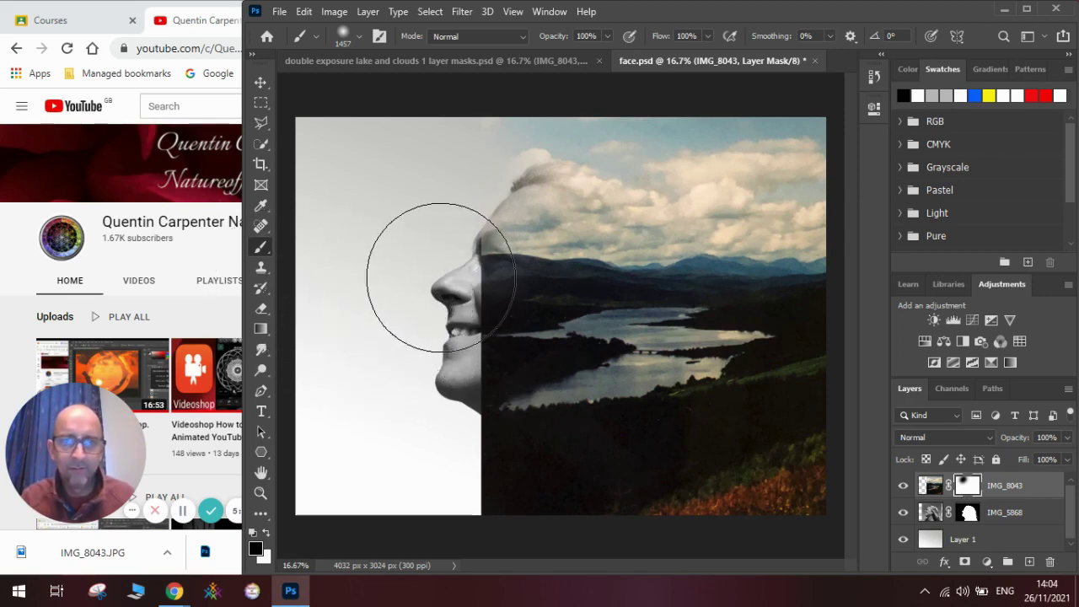
click(360, 36)
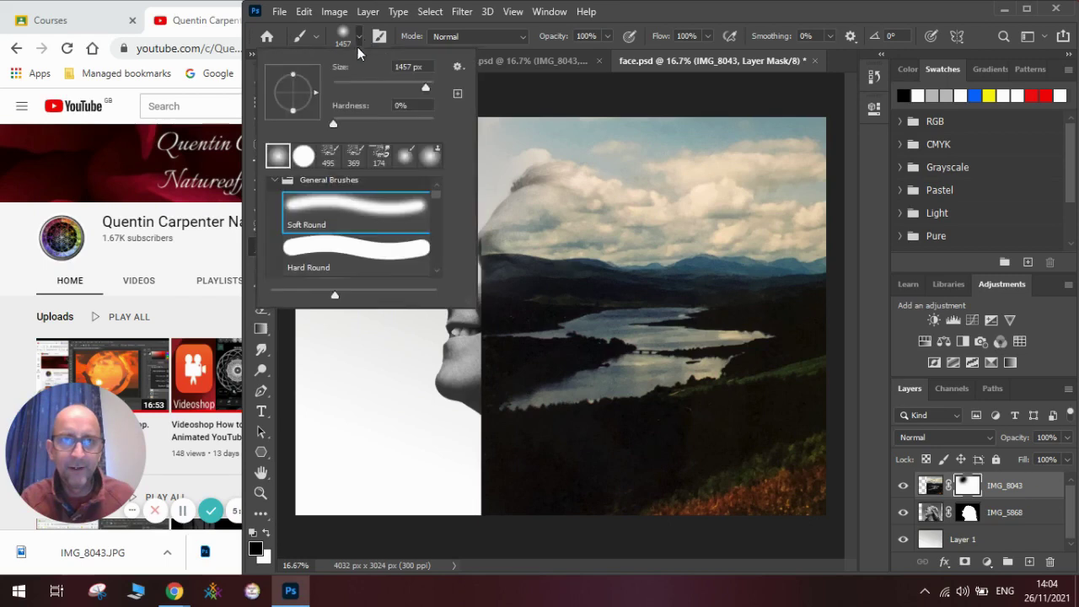
drag(409, 85, 415, 86)
click(484, 288)
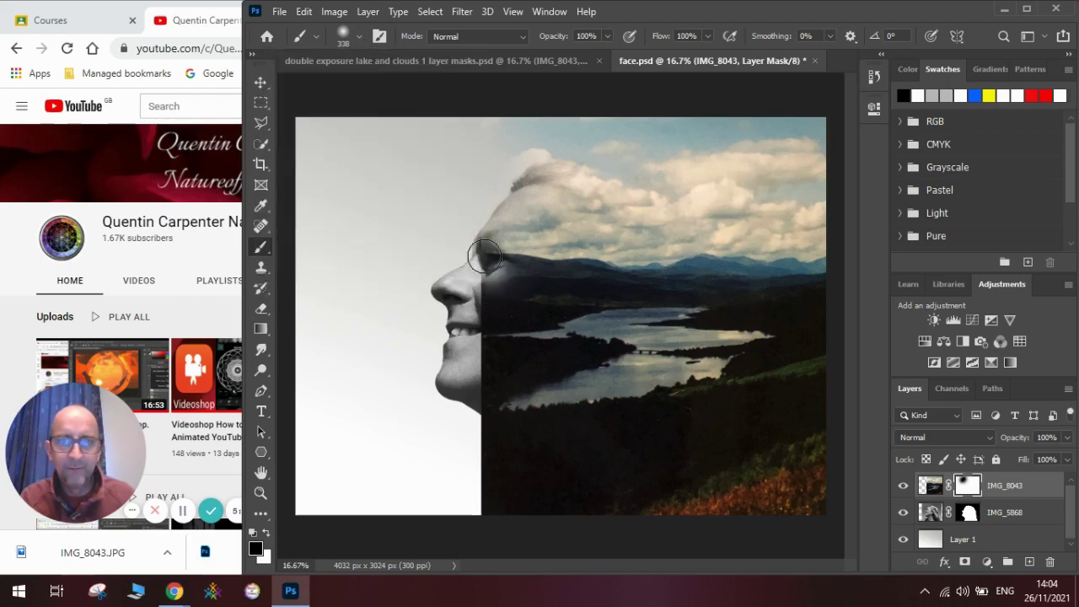
mouse_move(476, 245)
mouse_down()
mouse_move(462, 317)
mouse_move(475, 310)
mouse_move(462, 328)
mouse_move(493, 326)
mouse_move(487, 306)
mouse_move(471, 366)
mouse_move(481, 355)
mouse_move(461, 375)
mouse_move(480, 356)
mouse_move(456, 379)
mouse_up()
- At 448 px, reveal the cheek, smiling mouth, chin and neck, undoing a white neck stroke
click(356, 42)
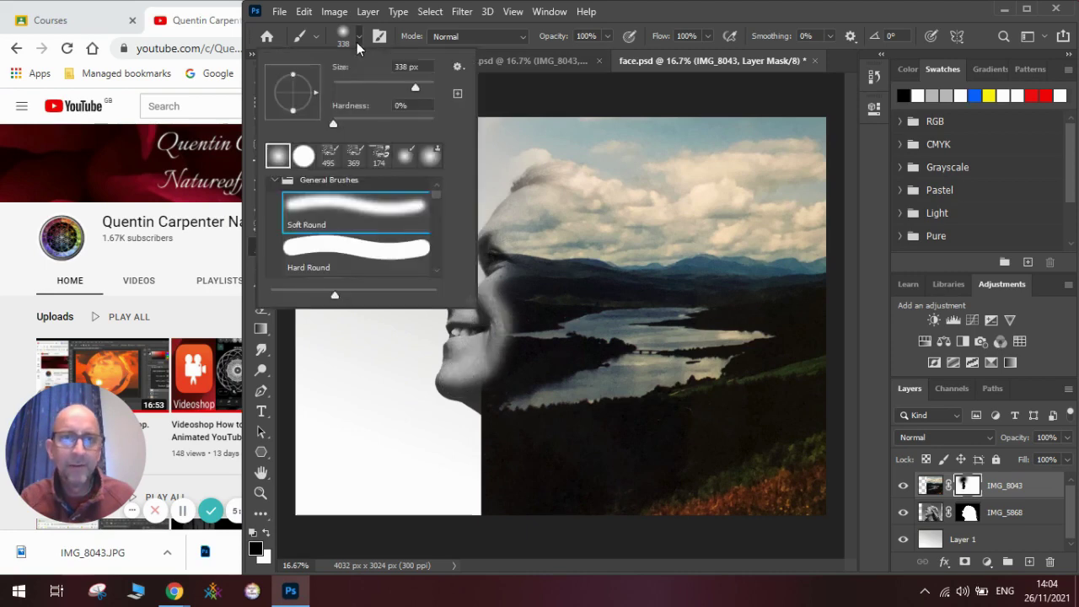
drag(419, 89, 421, 86)
click(501, 329)
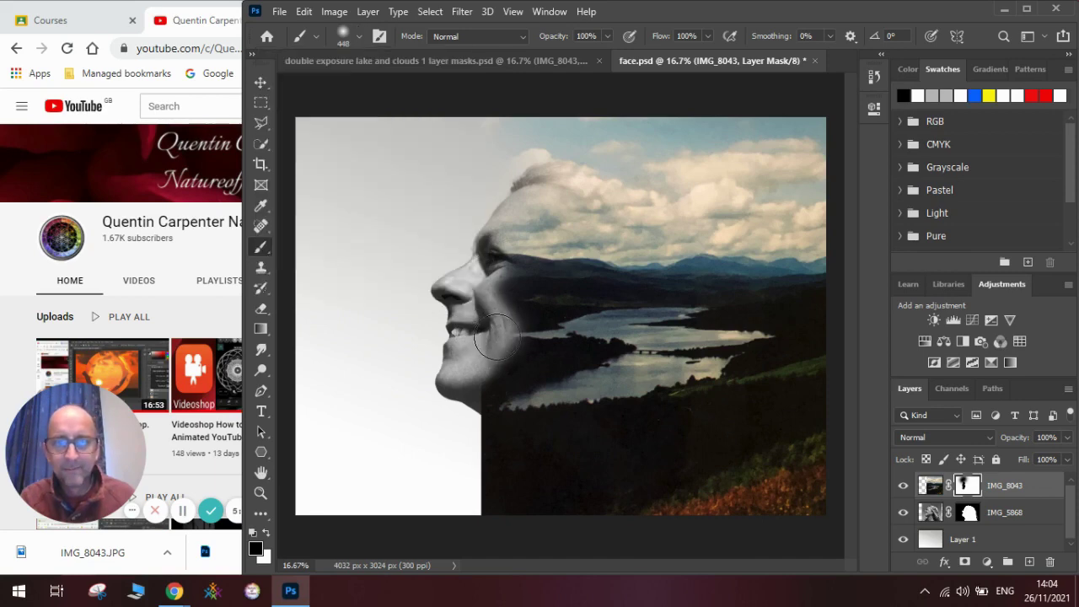
mouse_move(479, 346)
mouse_down()
mouse_move(495, 295)
mouse_move(472, 307)
mouse_move(525, 319)
mouse_move(467, 363)
mouse_move(482, 355)
mouse_move(461, 389)
mouse_move(467, 371)
mouse_move(464, 398)
mouse_up()
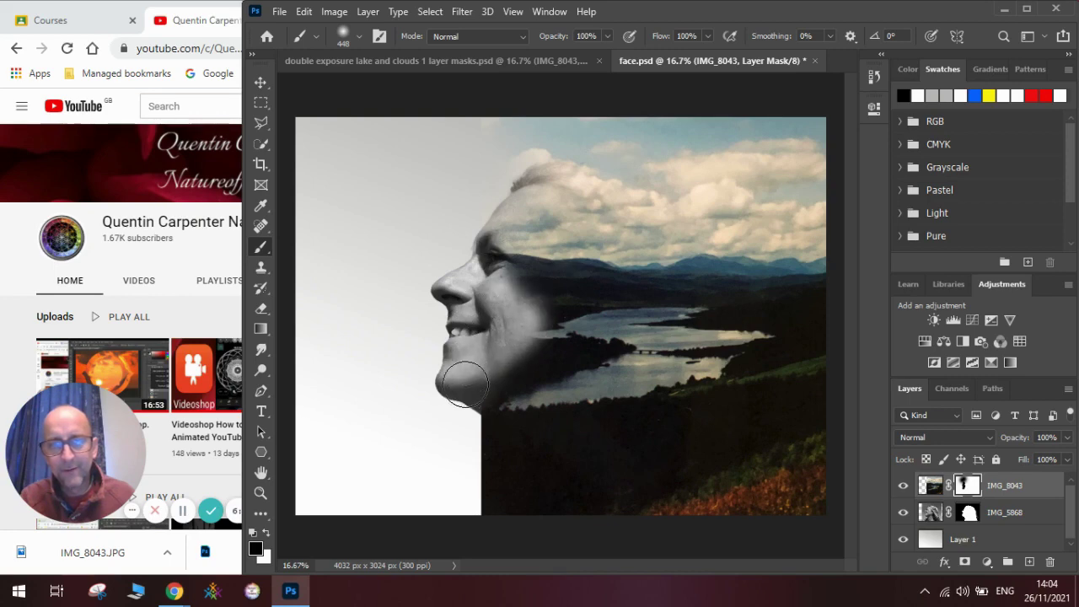
mouse_move(470, 470)
mouse_down()
mouse_move(457, 429)
mouse_move(474, 449)
mouse_move(464, 415)
mouse_move(483, 460)
mouse_move(465, 522)
mouse_move(478, 477)
mouse_move(478, 514)
mouse_move(505, 508)
mouse_move(482, 521)
mouse_move(505, 498)
mouse_move(470, 501)
mouse_up()
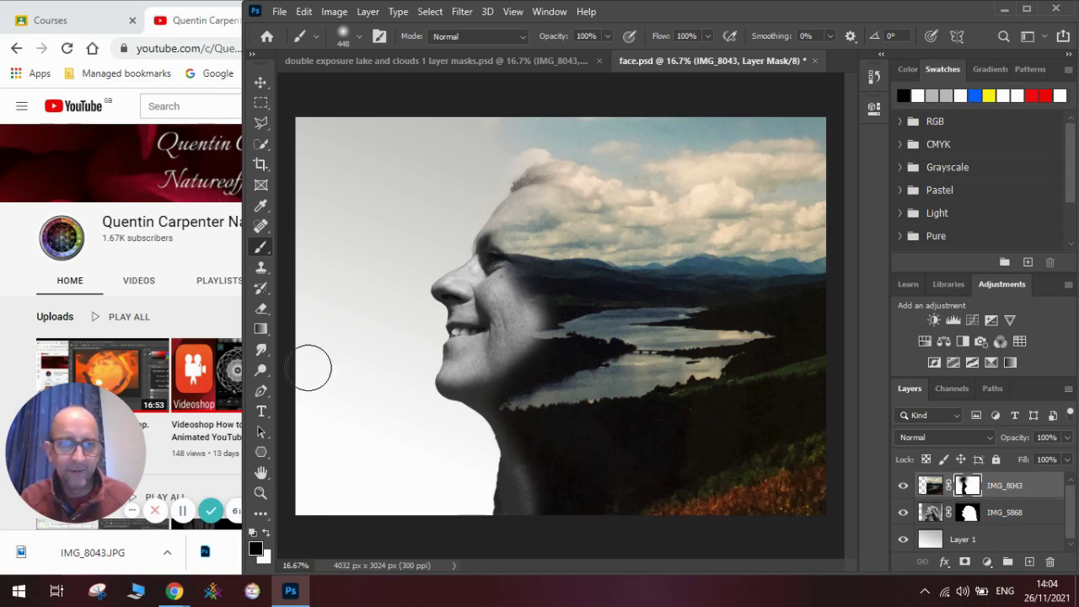
click(264, 535)
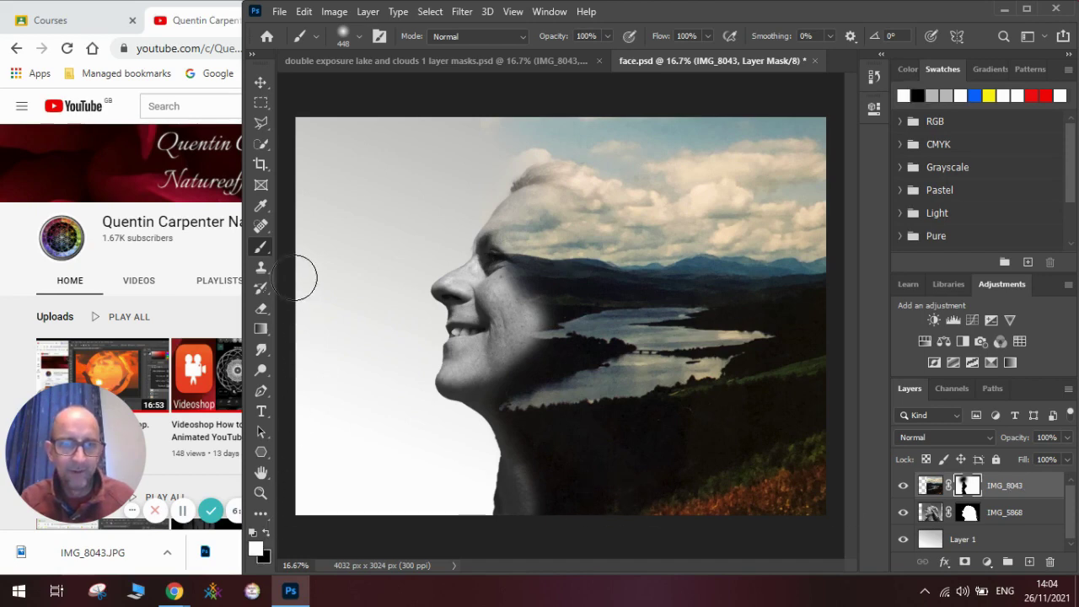
mouse_move(522, 447)
mouse_down()
mouse_move(490, 512)
mouse_move(484, 437)
mouse_move(483, 527)
mouse_move(519, 507)
mouse_move(507, 515)
mouse_move(524, 491)
mouse_up()
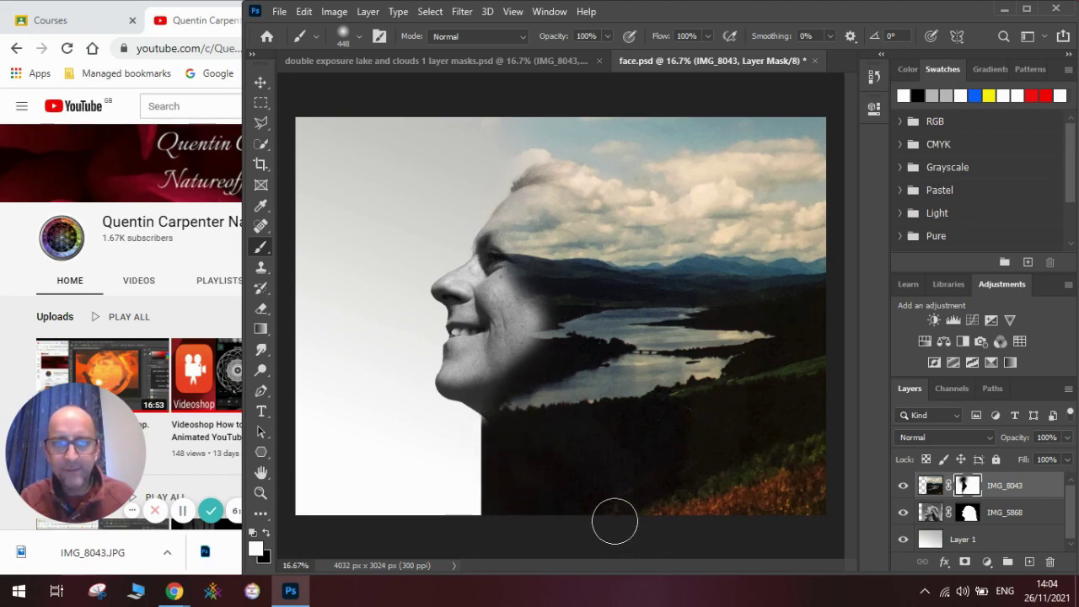
key(ctrl+z)
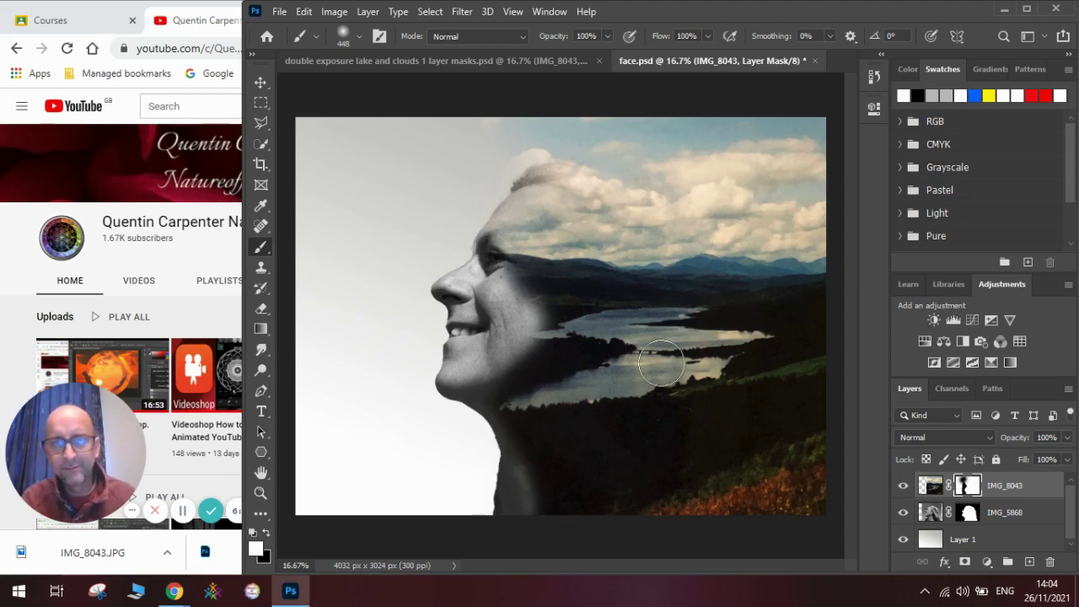
- With a larger brush, soften the clouds above the forehead and clear the landscape off the cheek
click(361, 36)
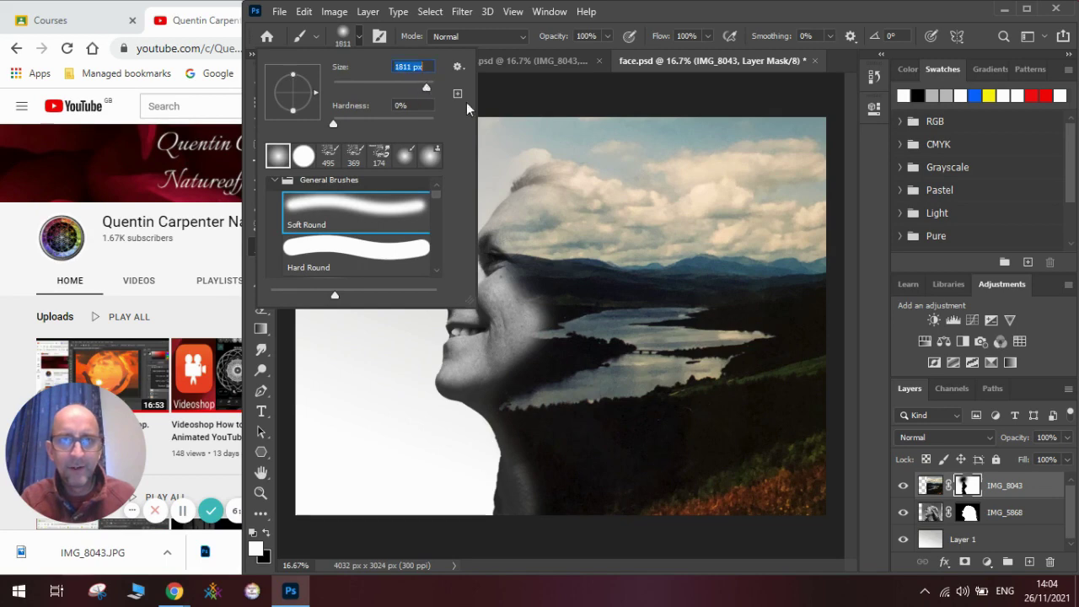
drag(423, 87, 427, 87)
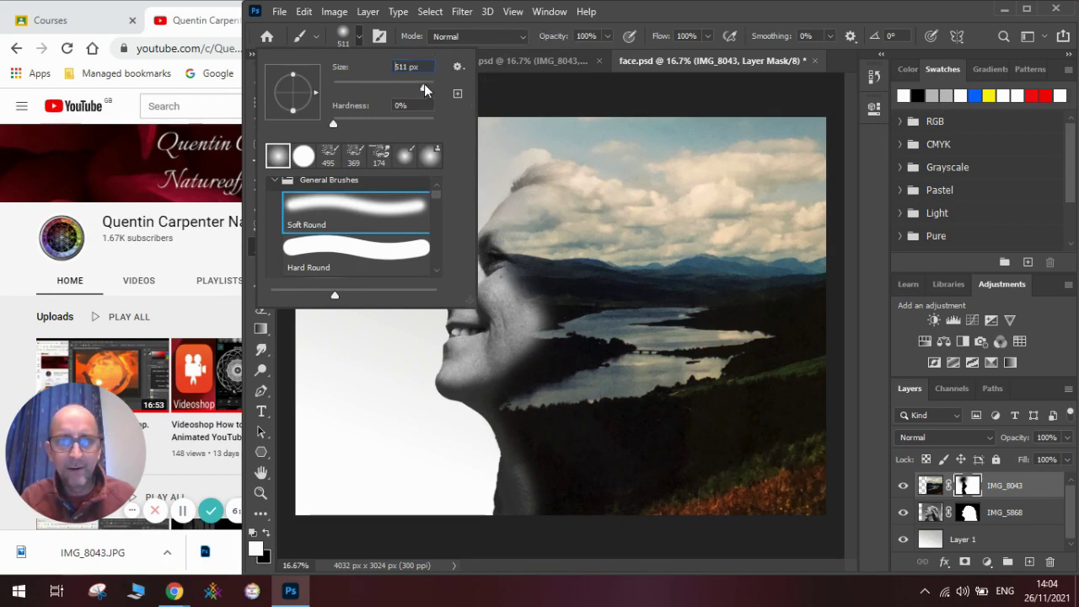
click(566, 108)
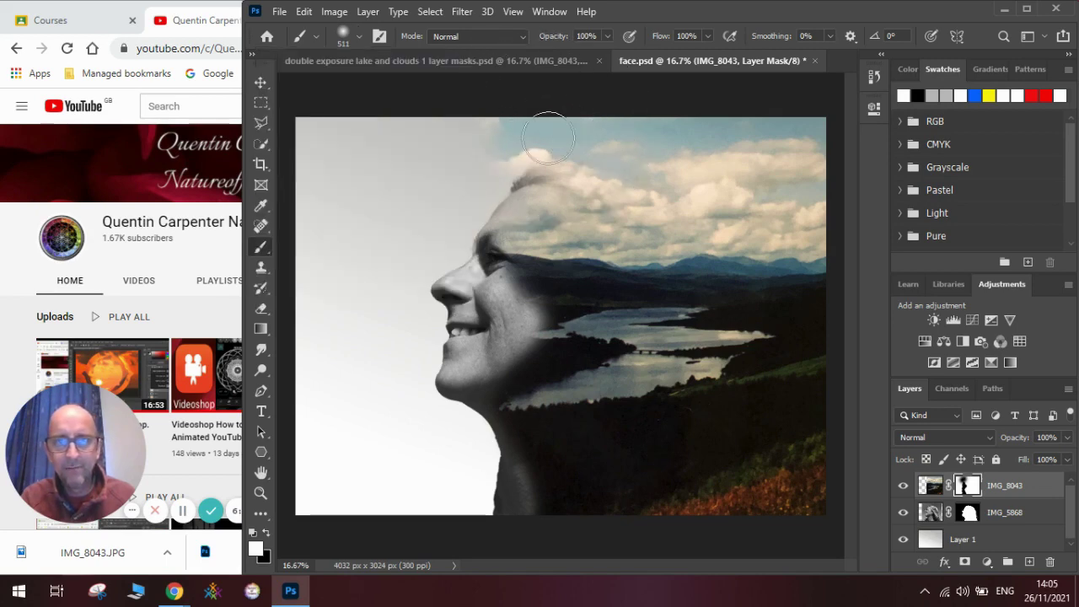
drag(484, 142, 489, 150)
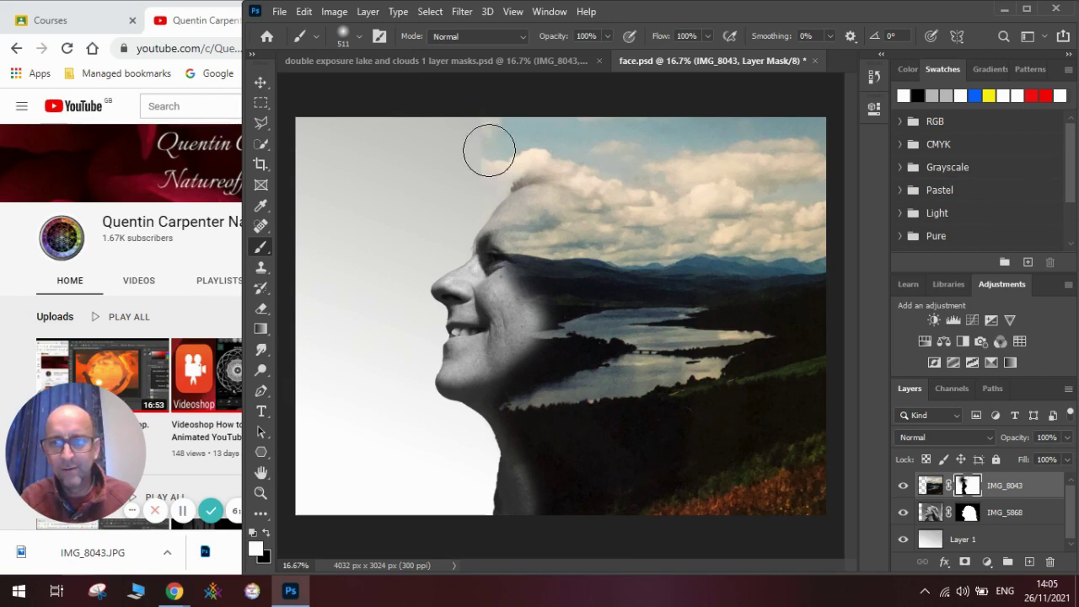
click(268, 532)
mouse_move(484, 156)
mouse_down()
mouse_move(554, 129)
mouse_move(452, 185)
mouse_move(496, 150)
mouse_move(475, 145)
mouse_move(500, 125)
mouse_move(550, 110)
mouse_move(589, 119)
mouse_move(557, 117)
mouse_move(632, 107)
mouse_move(744, 124)
mouse_up()
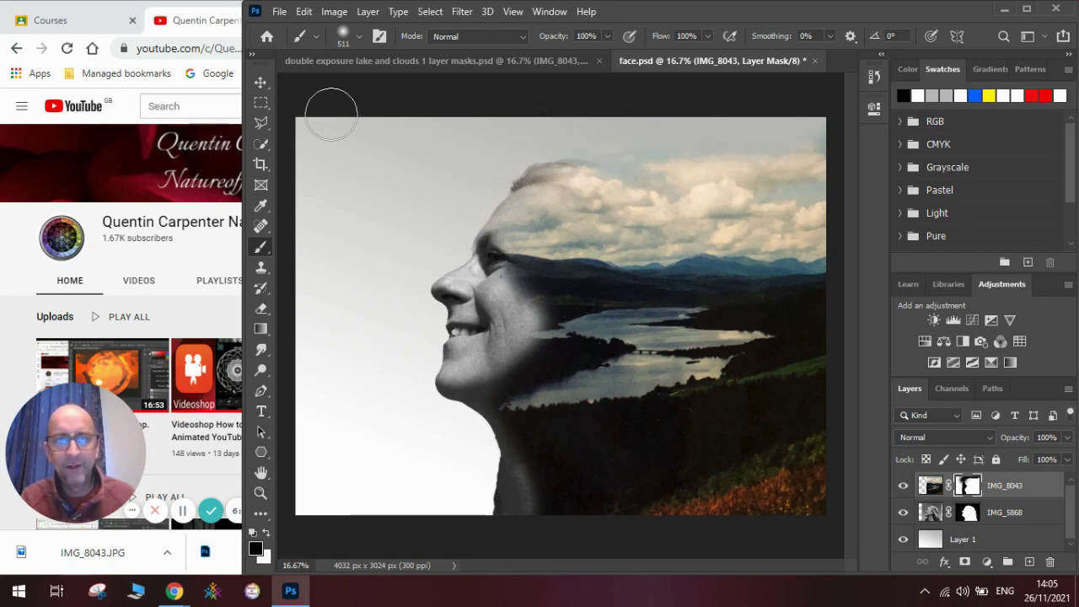
mouse_move(529, 333)
mouse_down()
mouse_move(499, 312)
mouse_move(495, 266)
mouse_move(475, 304)
mouse_move(482, 295)
mouse_move(498, 327)
mouse_up()
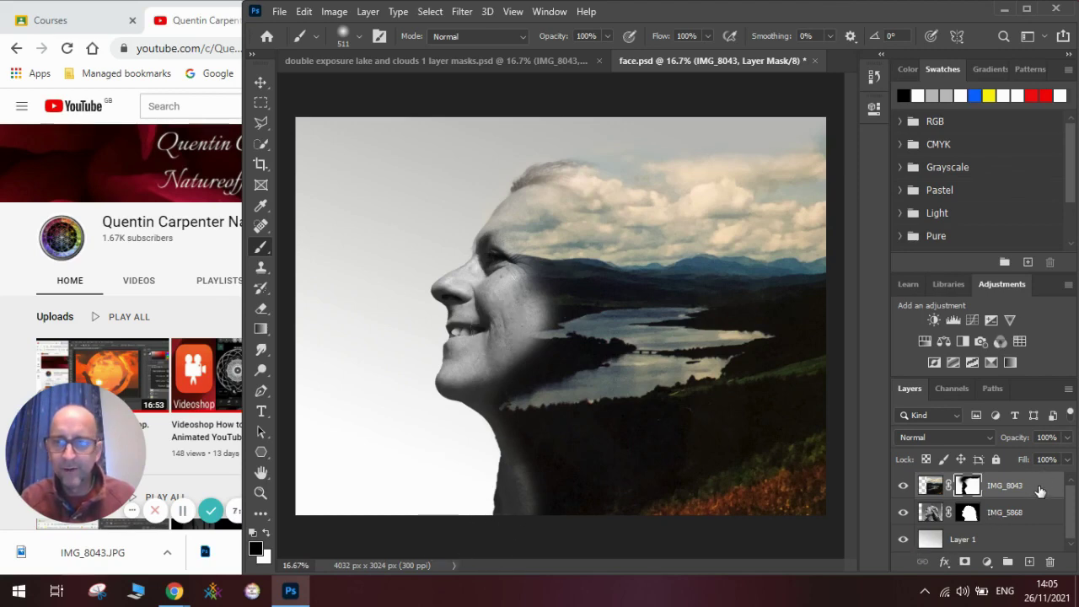
- Apply Brightness/Contrast to the lake layer's mask with brightness lowered to -61 and contrast raised
click(334, 12)
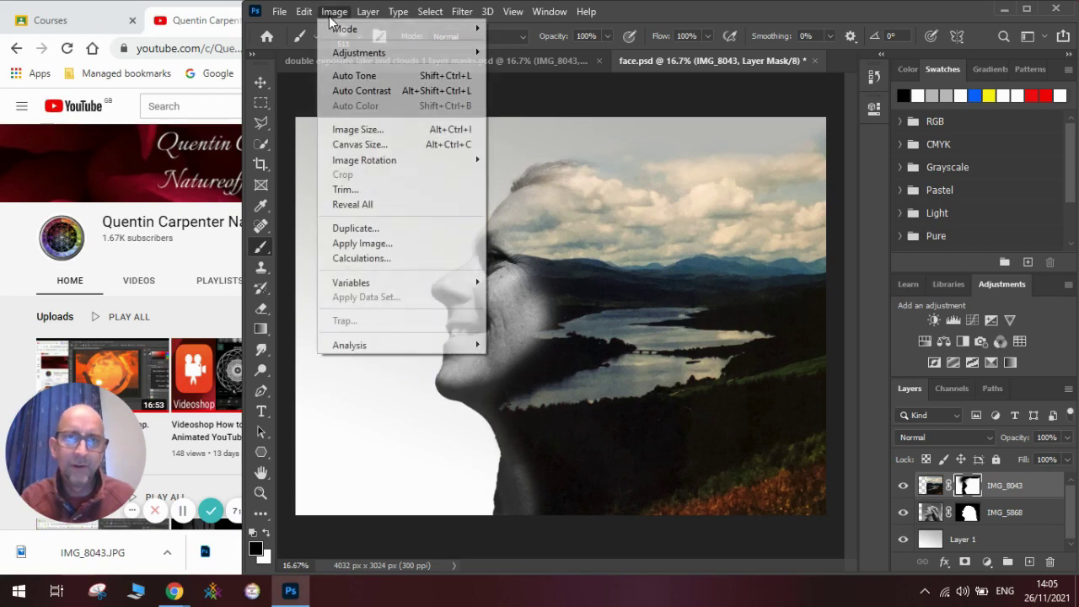
mouse_move(362, 55)
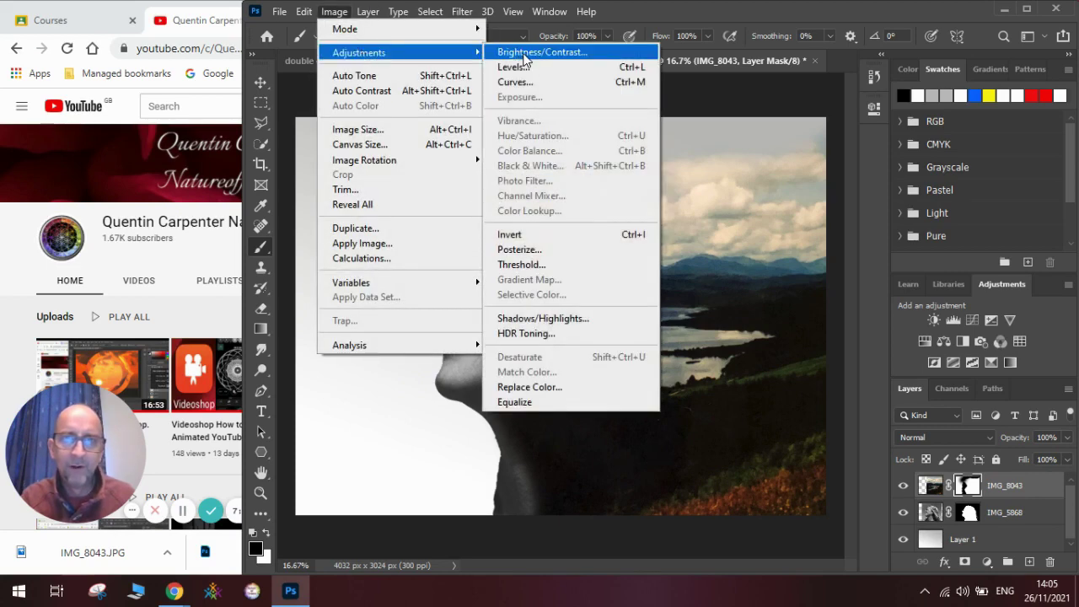
click(540, 52)
drag(797, 96, 747, 105)
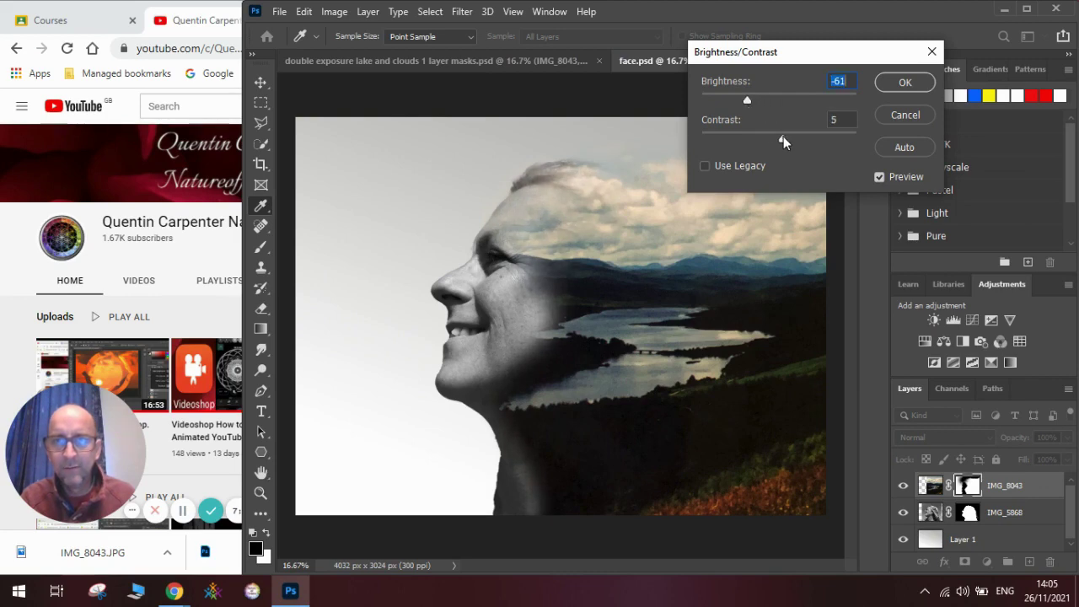
drag(783, 137, 834, 145)
drag(717, 135, 752, 142)
click(907, 82)
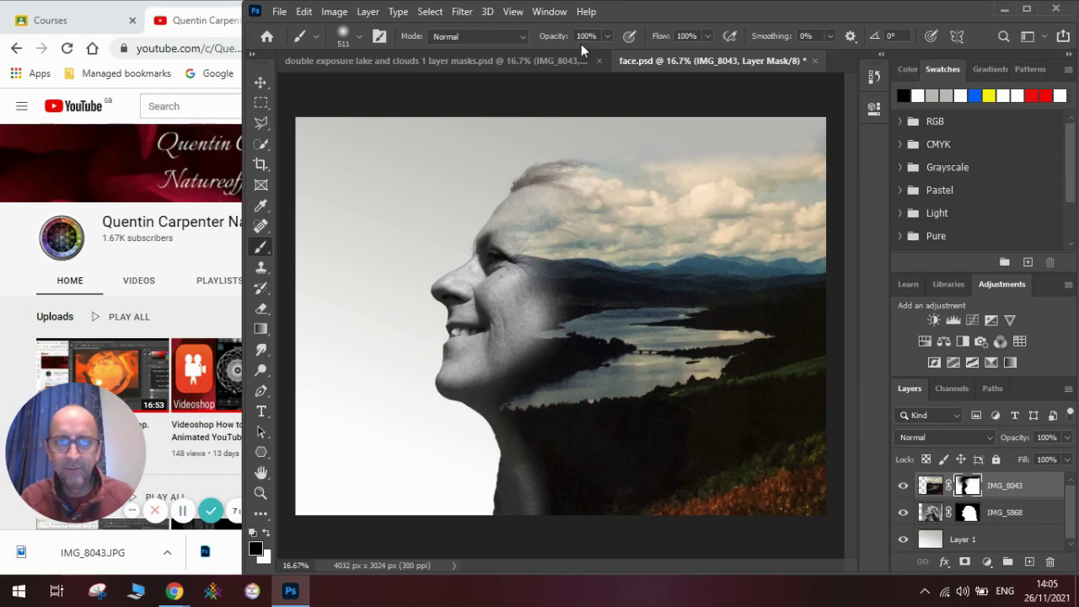
- Check the lake-and-clouds document, then paint white on face.psd's mask to bring cloud over the hair
click(481, 61)
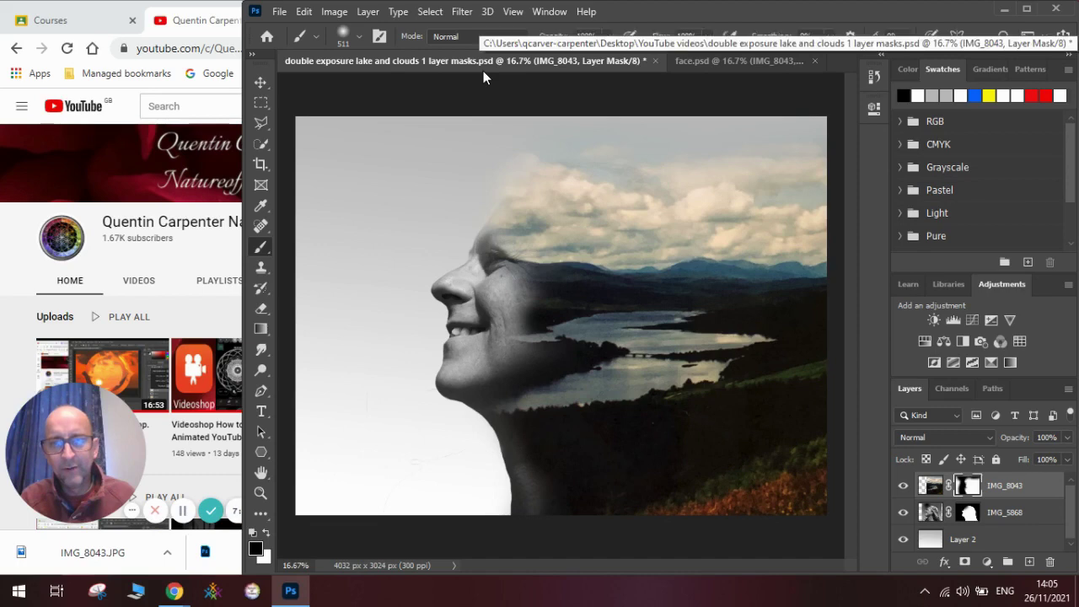
click(708, 64)
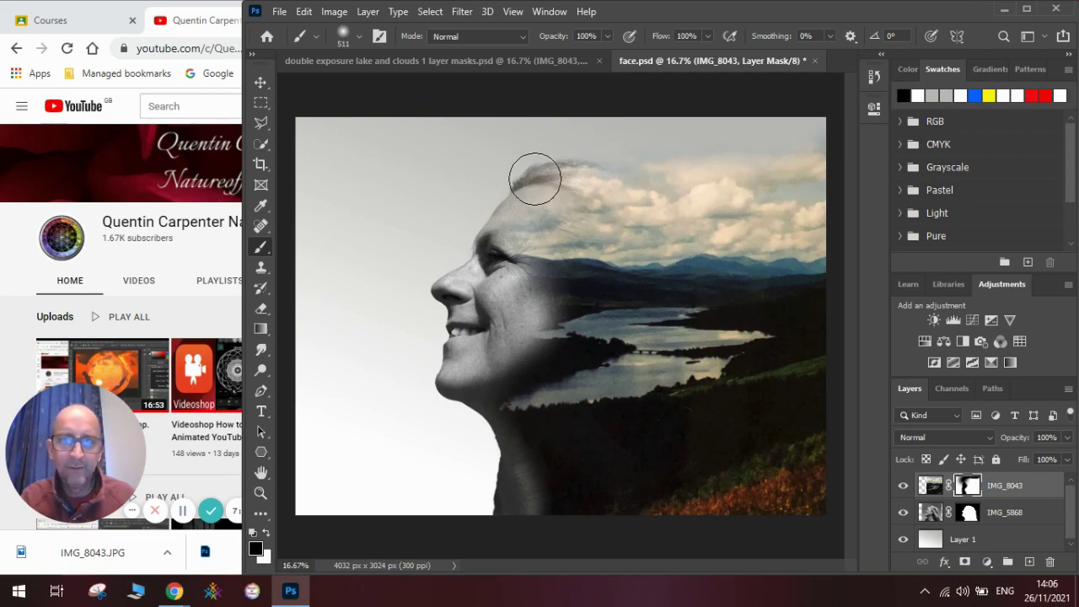
click(266, 532)
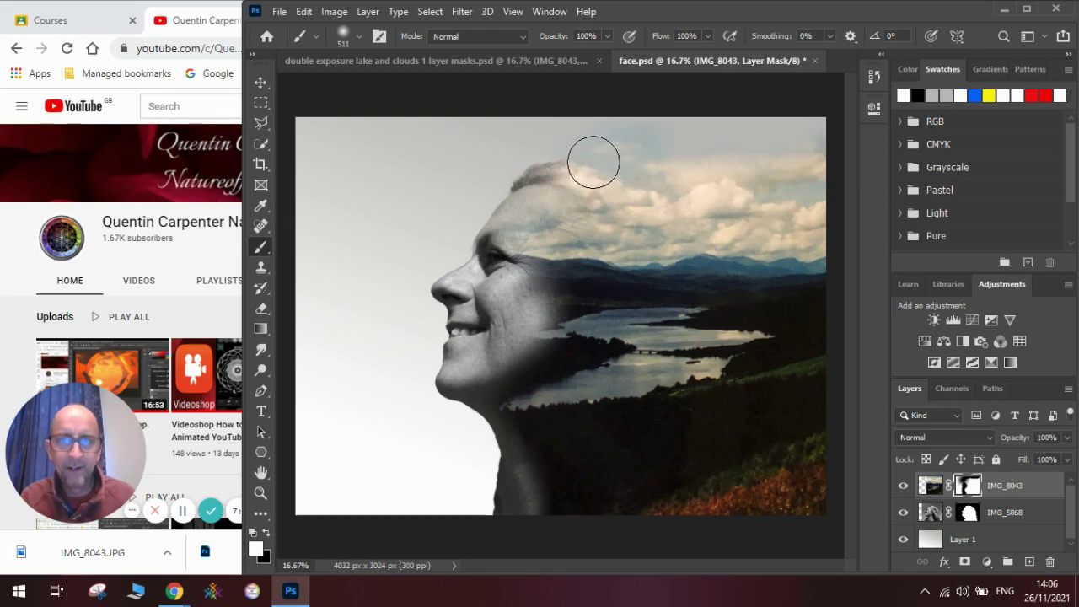
click(567, 156)
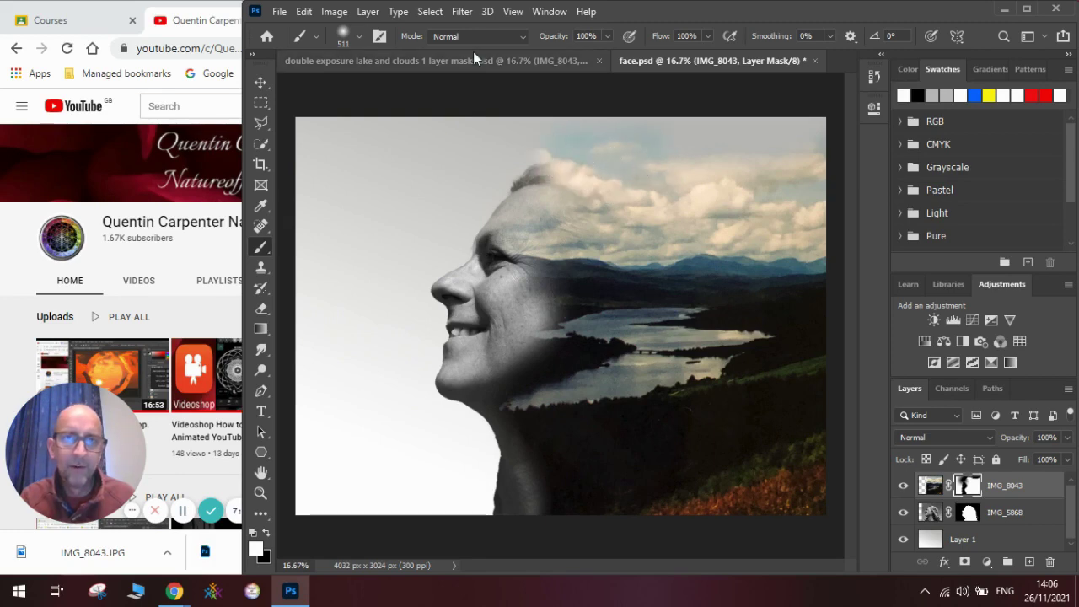
- Enlarge the brush to 1457 px and select the IMG_5868 layer
click(359, 36)
drag(372, 82, 427, 86)
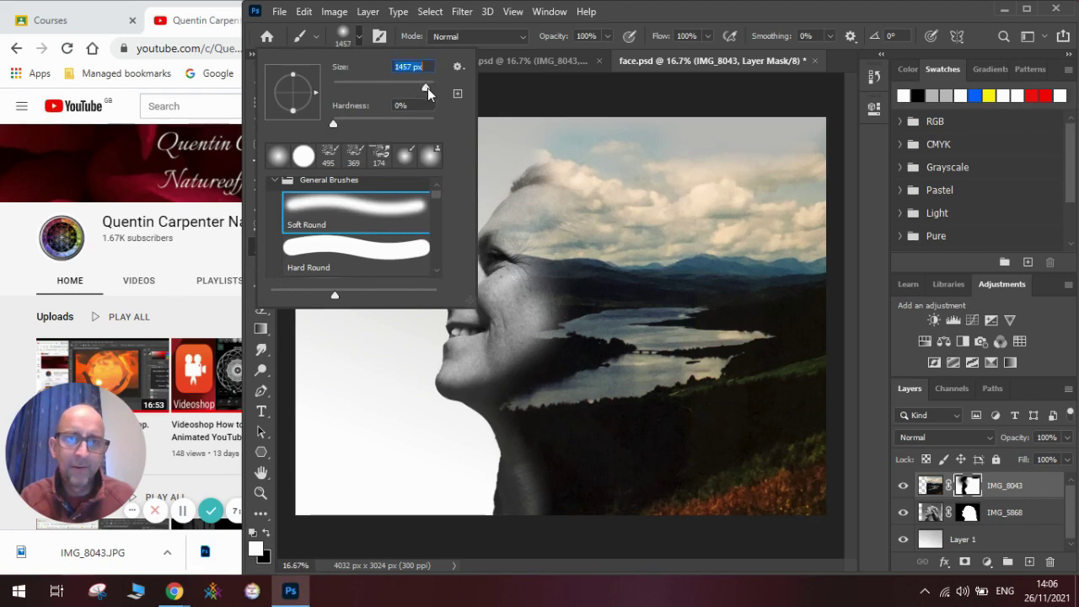
click(621, 137)
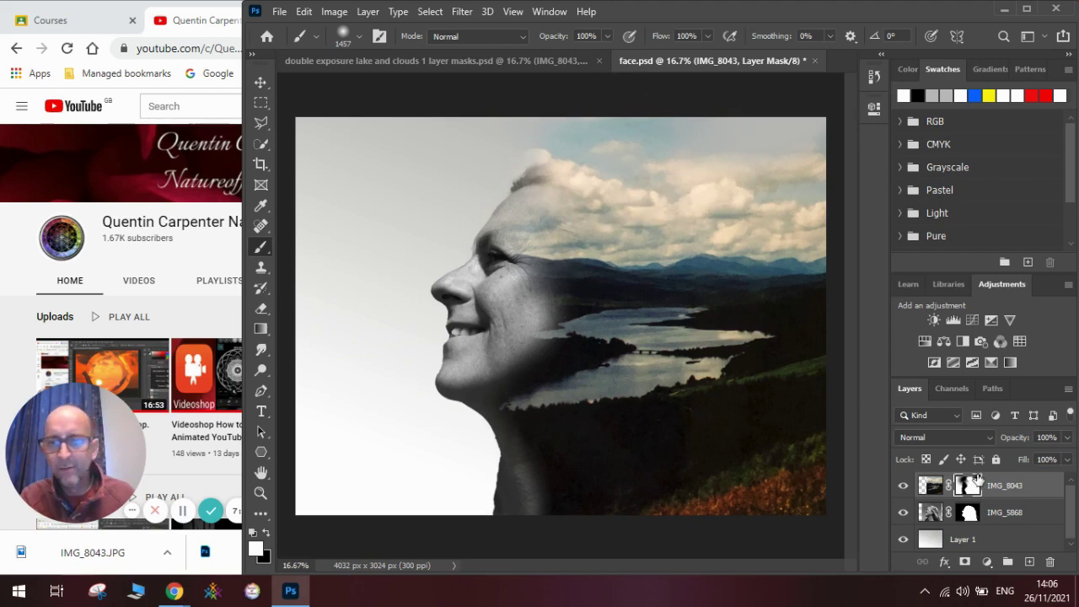
click(1000, 518)
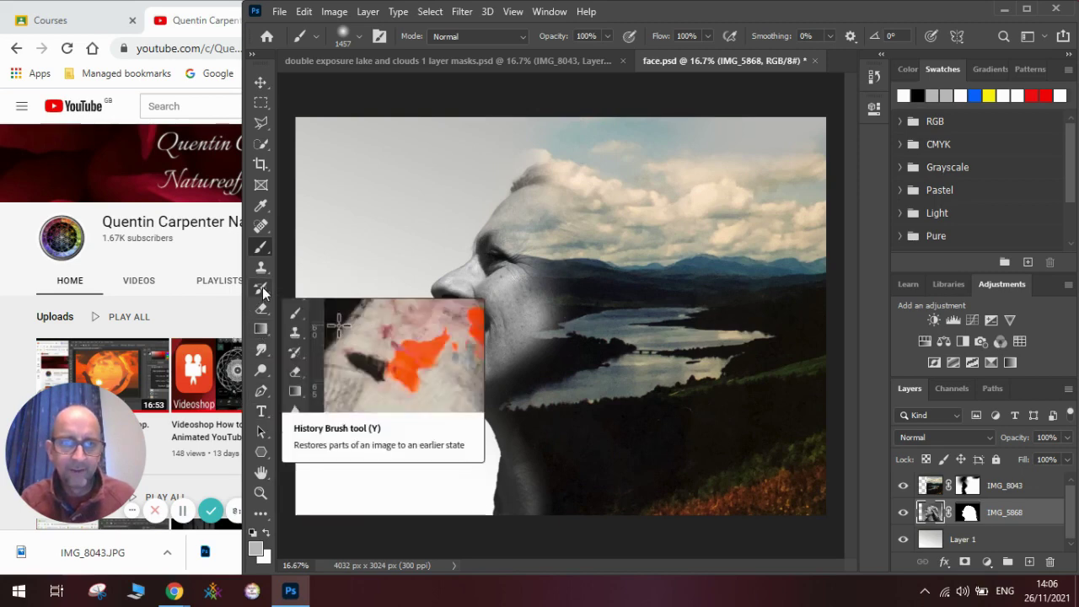
- Paint trial white and black strokes on IMG_5868's mask above the head and forehead
click(253, 532)
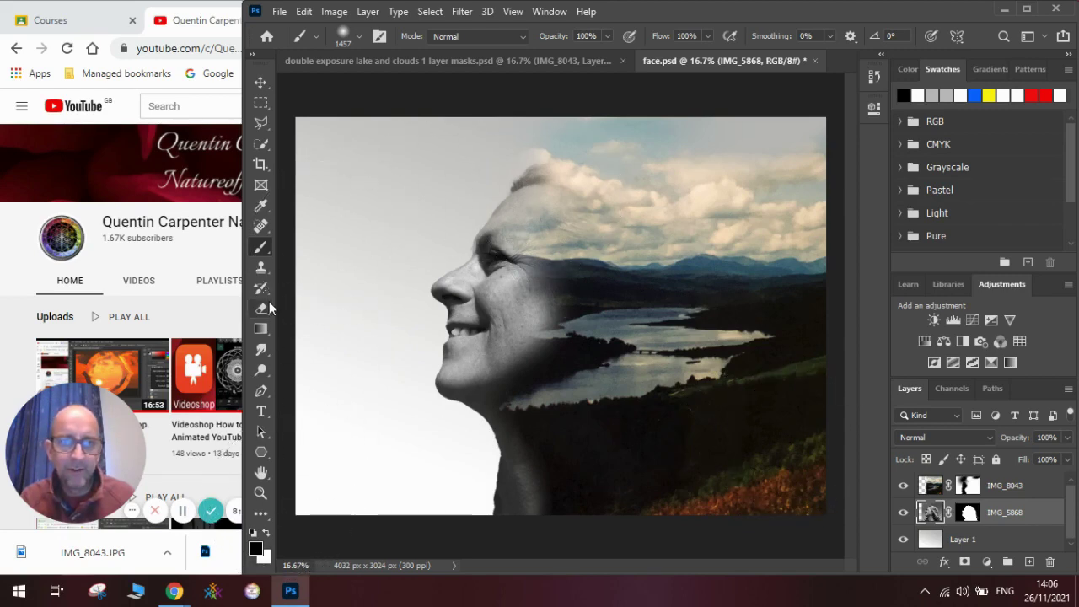
drag(494, 159, 501, 168)
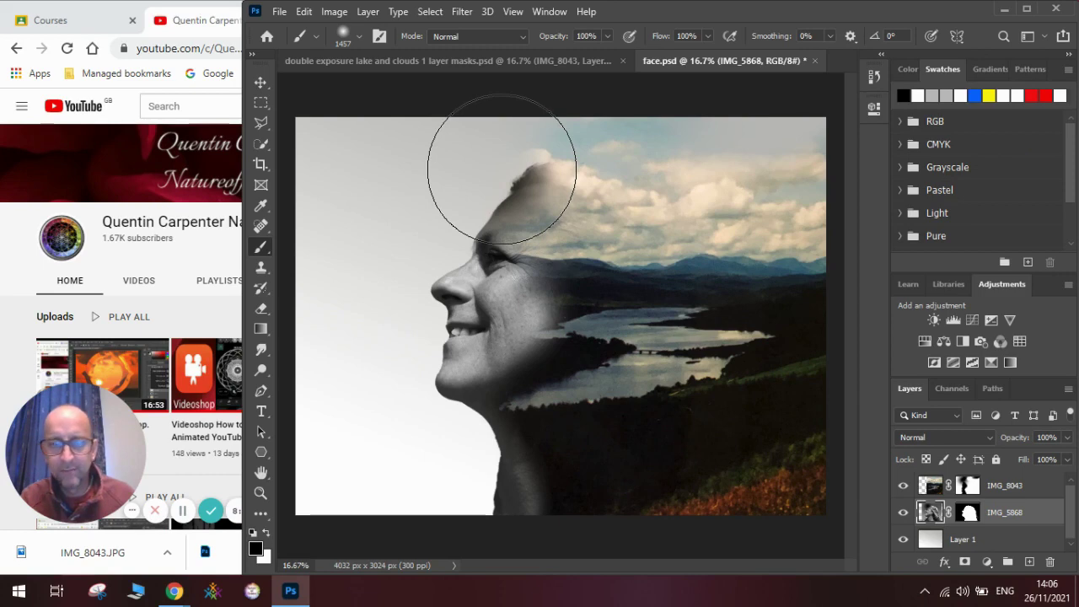
key(ctrl+z)
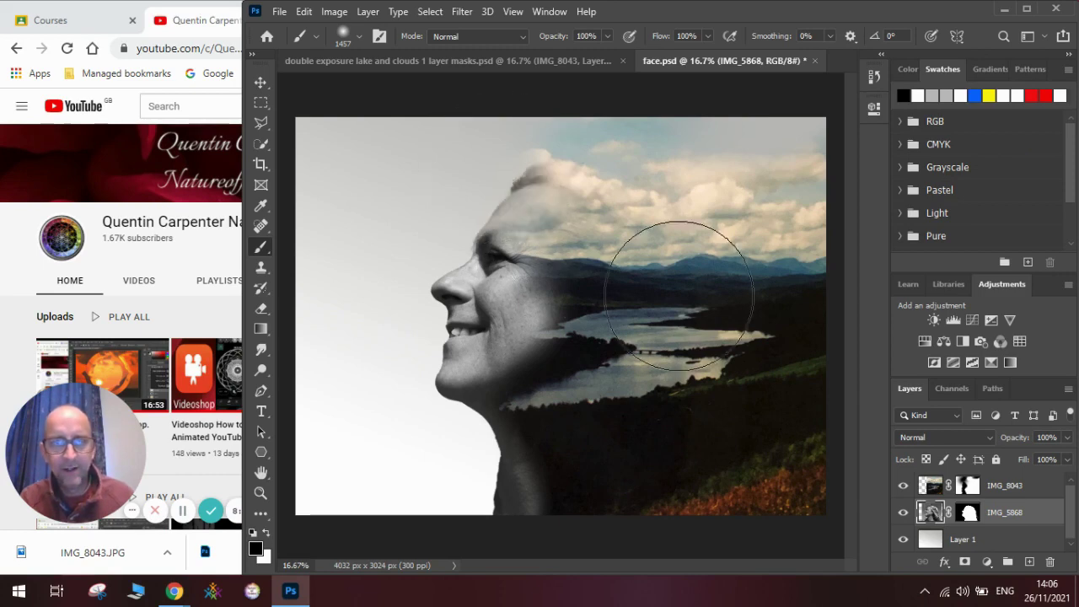
click(969, 514)
key(x)
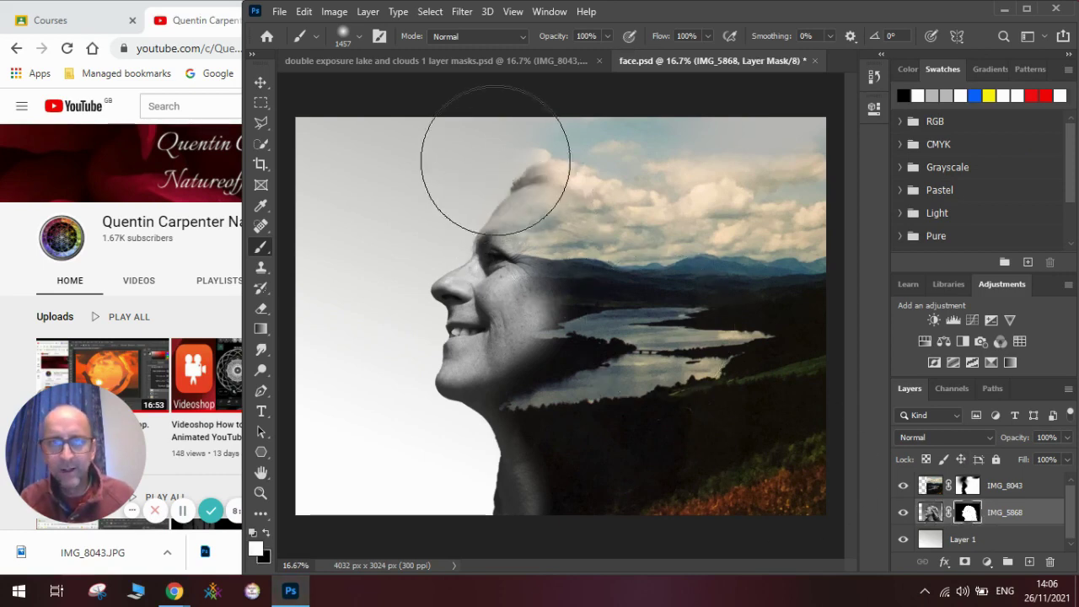
click(498, 152)
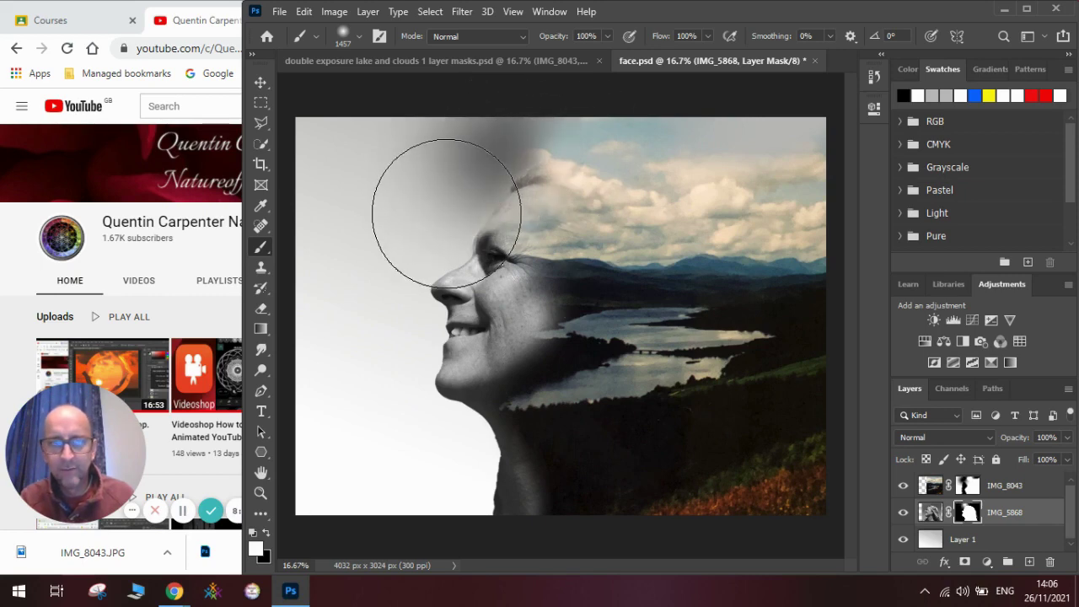
click(266, 532)
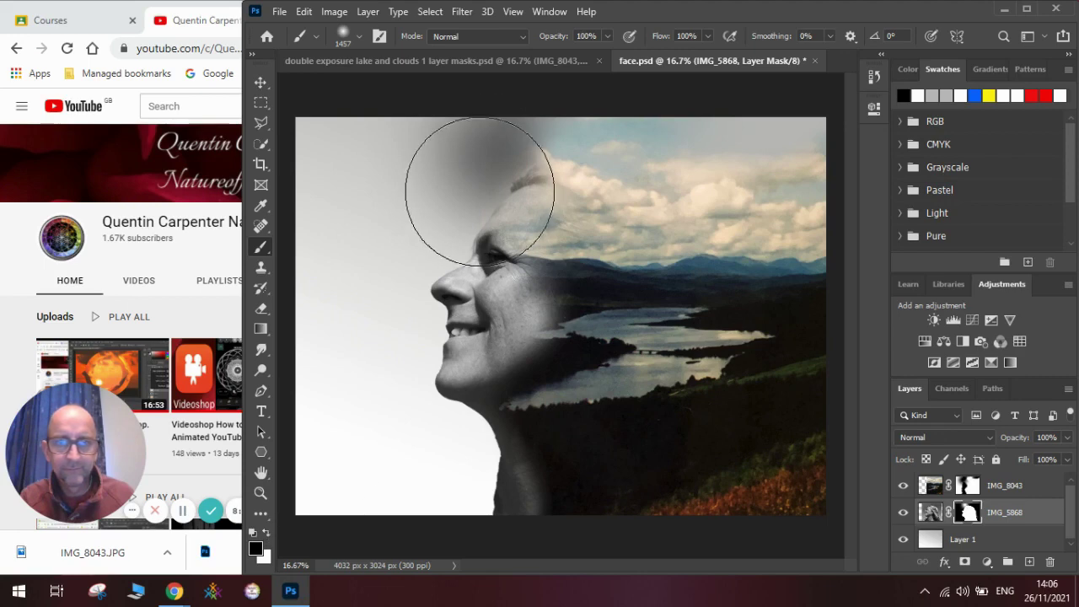
drag(480, 192, 464, 135)
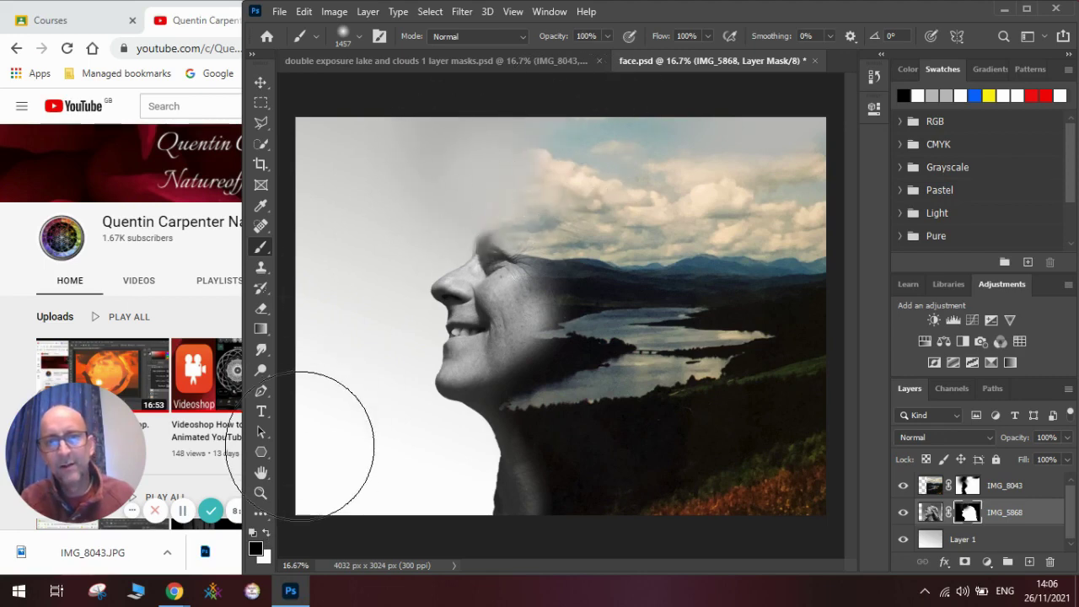
click(537, 249)
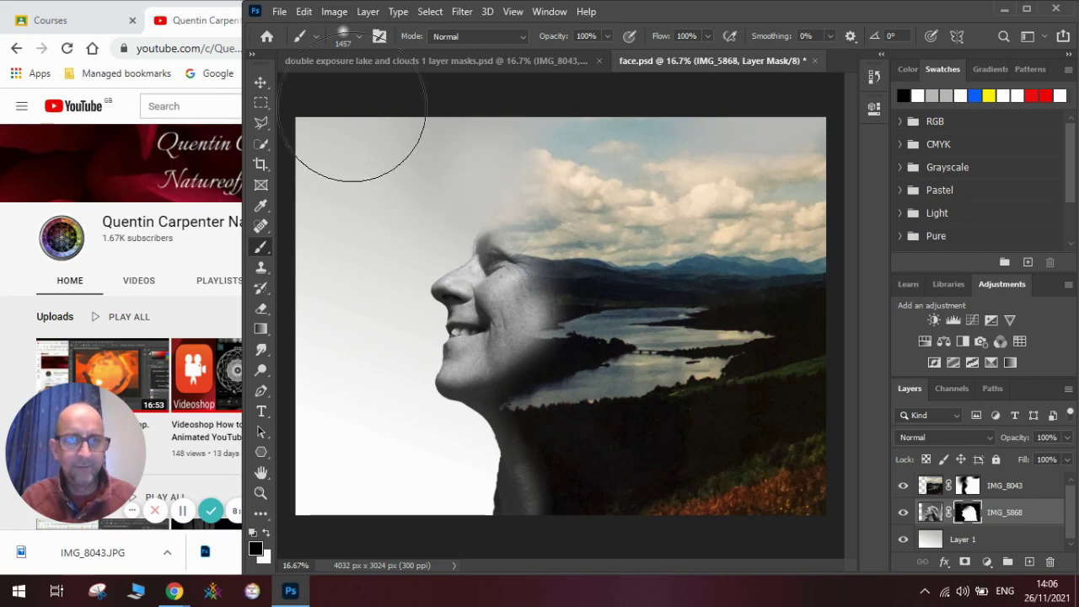
- Undo three brush strokes via Edit > Undo, select IMG_8043, and bring the browser forward
click(304, 12)
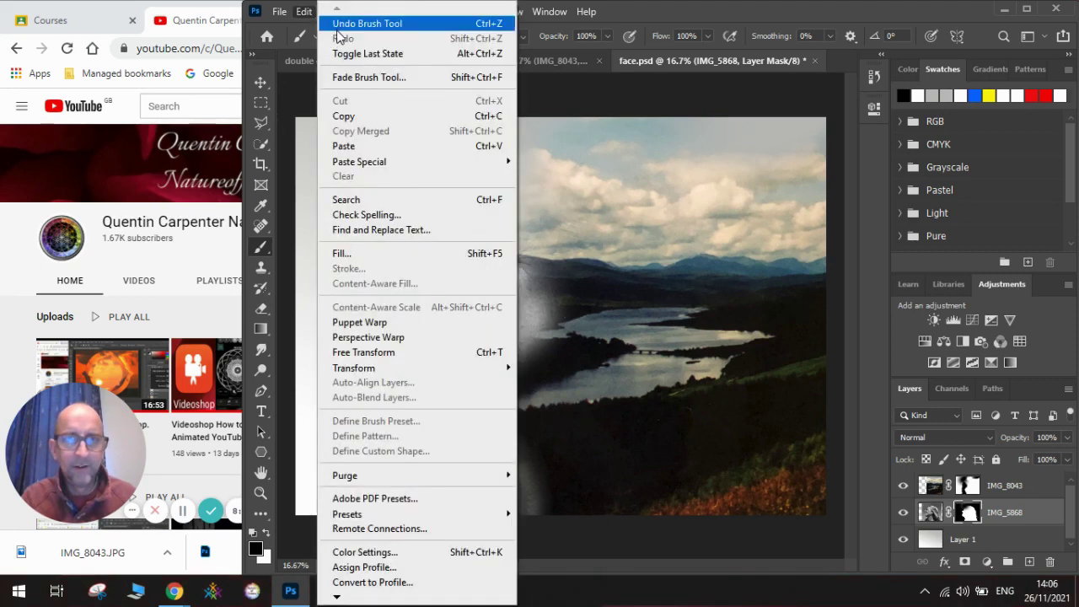
click(337, 23)
click(304, 12)
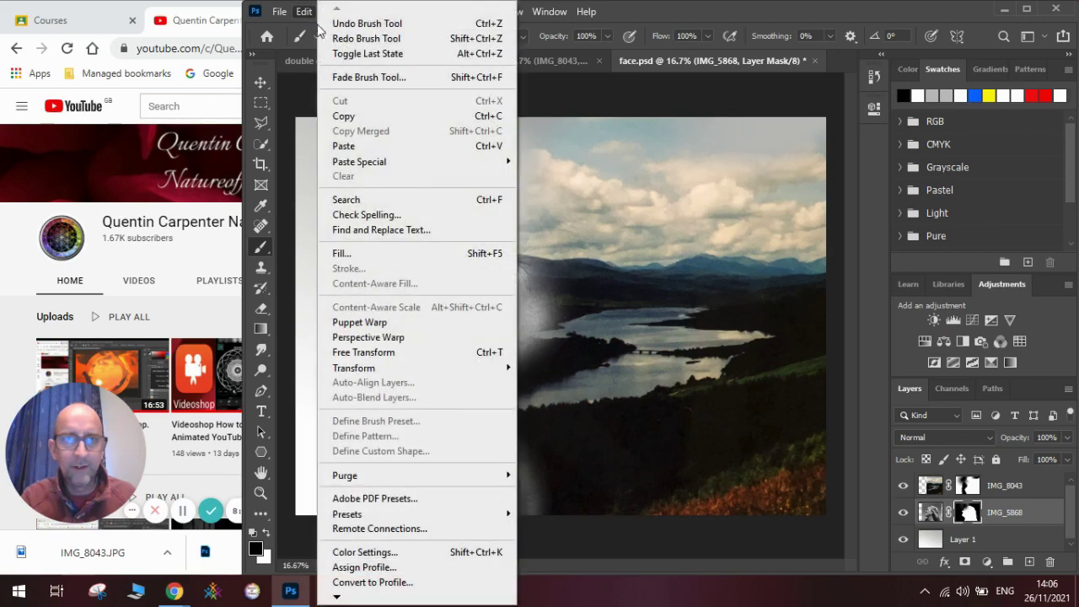
click(339, 25)
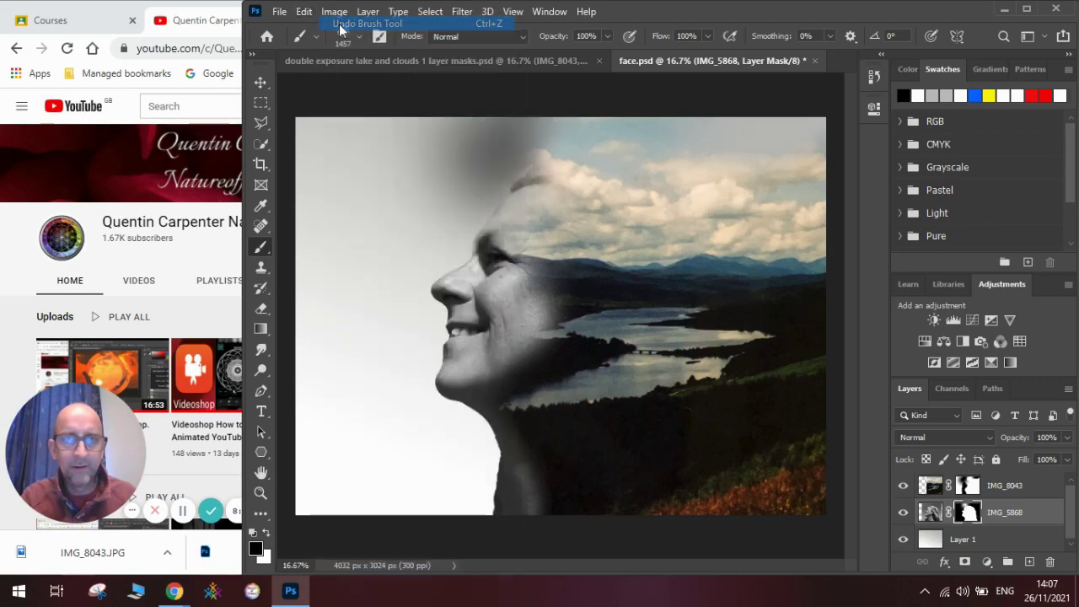
click(305, 13)
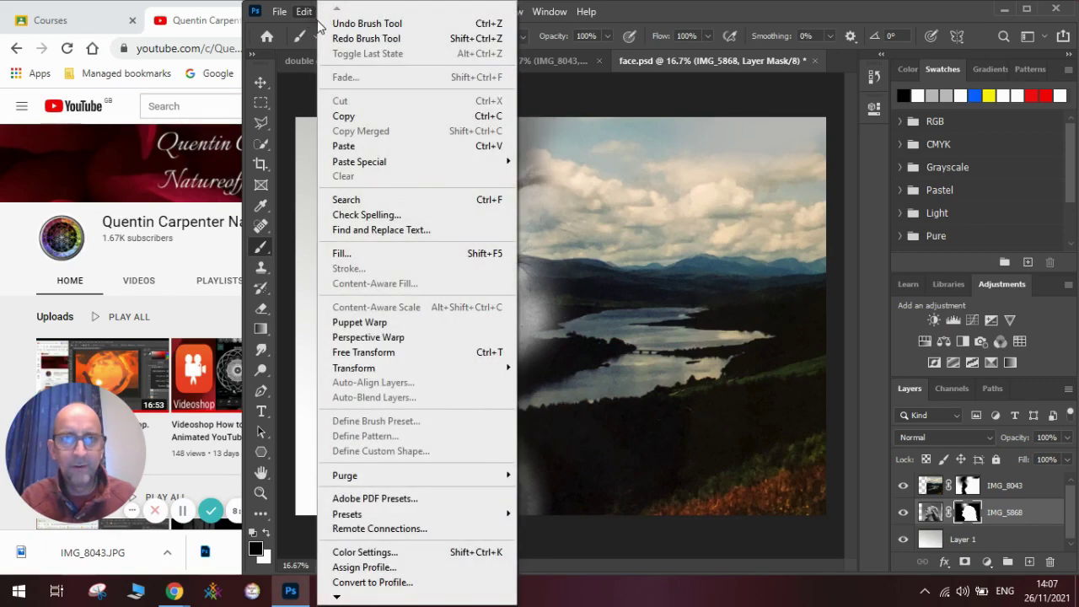
click(333, 24)
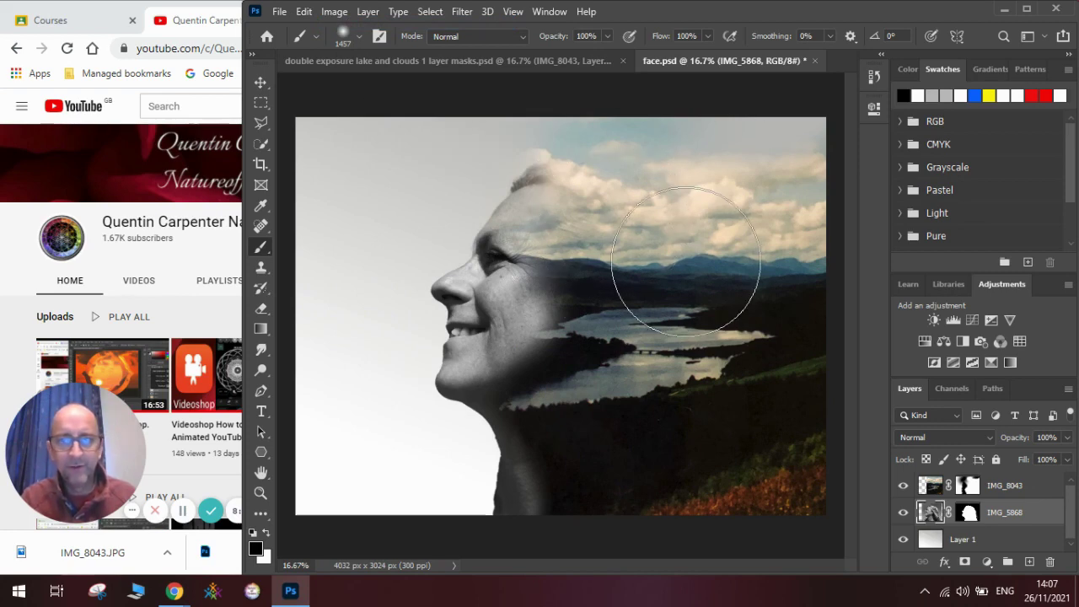
click(994, 490)
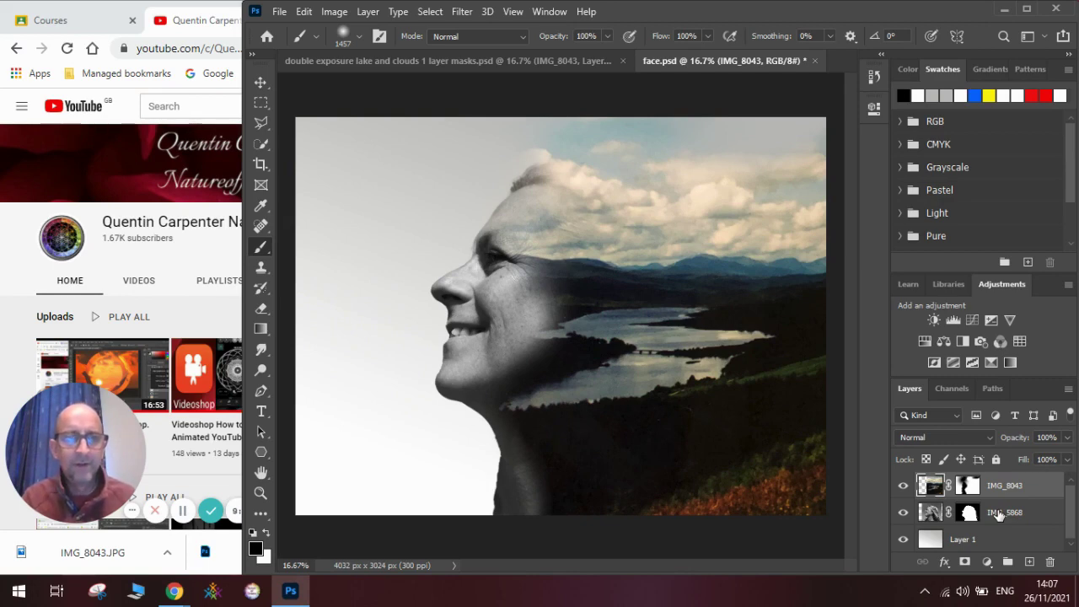
click(194, 249)
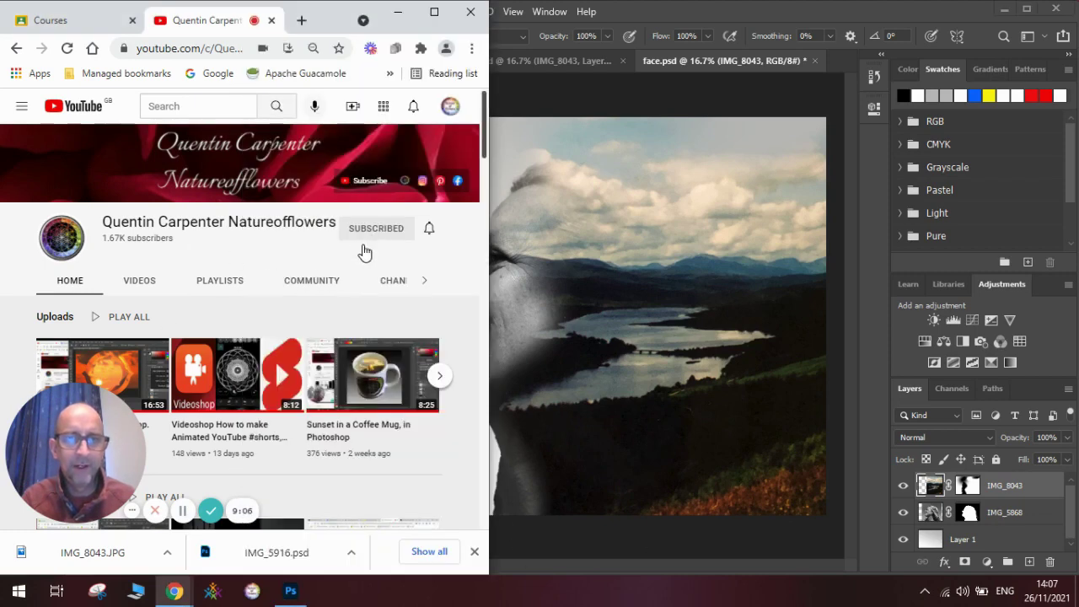
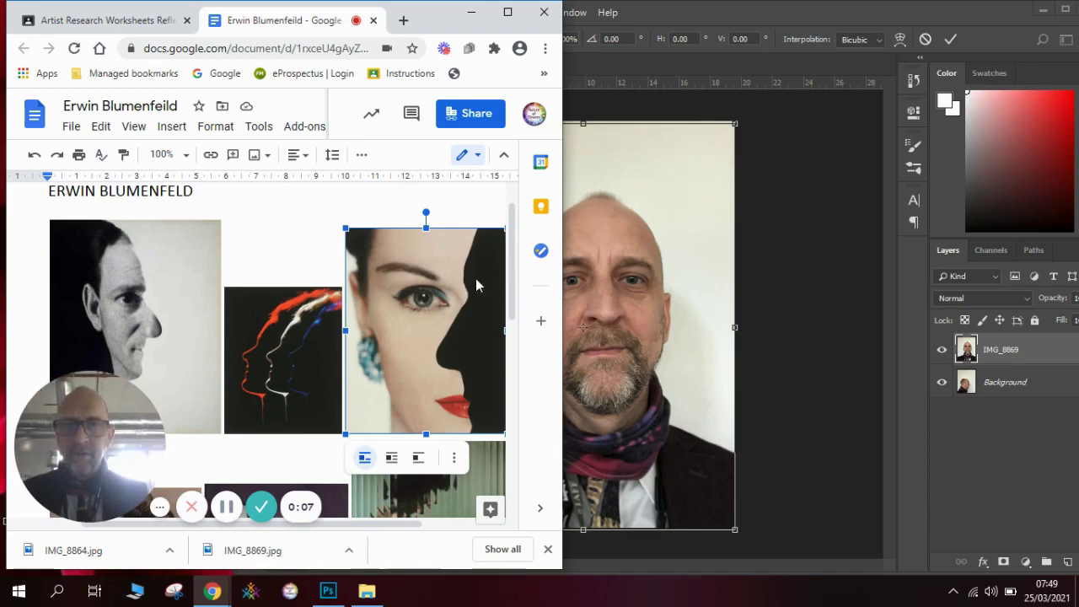
- Look over the Blumenfeld reference images in the Google Doc, then bring the Photoshop portrait forward
scroll(513, 289, down, 1)
scroll(514, 290, up, 1)
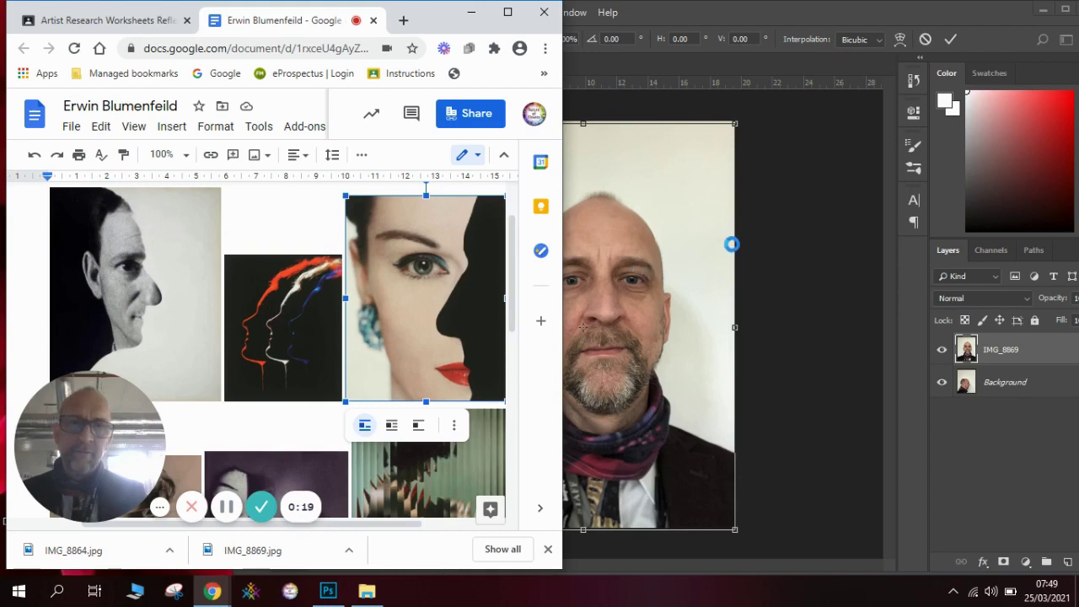
click(796, 229)
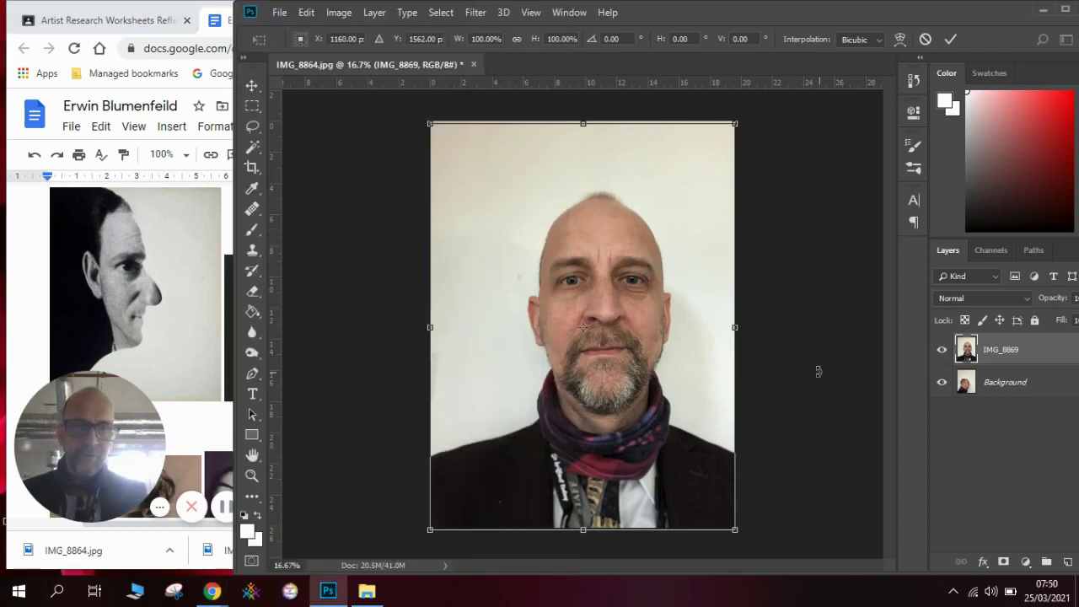
- Commit the face layer's transform and toggle IMG_8869's visibility to compare with the profile
key(Return)
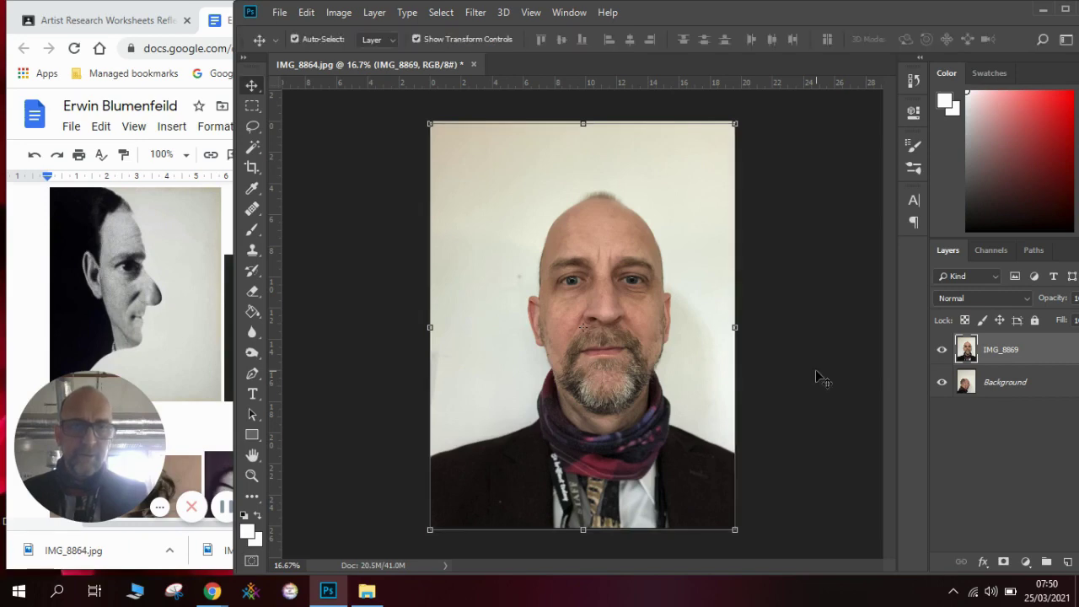
click(942, 351)
click(942, 352)
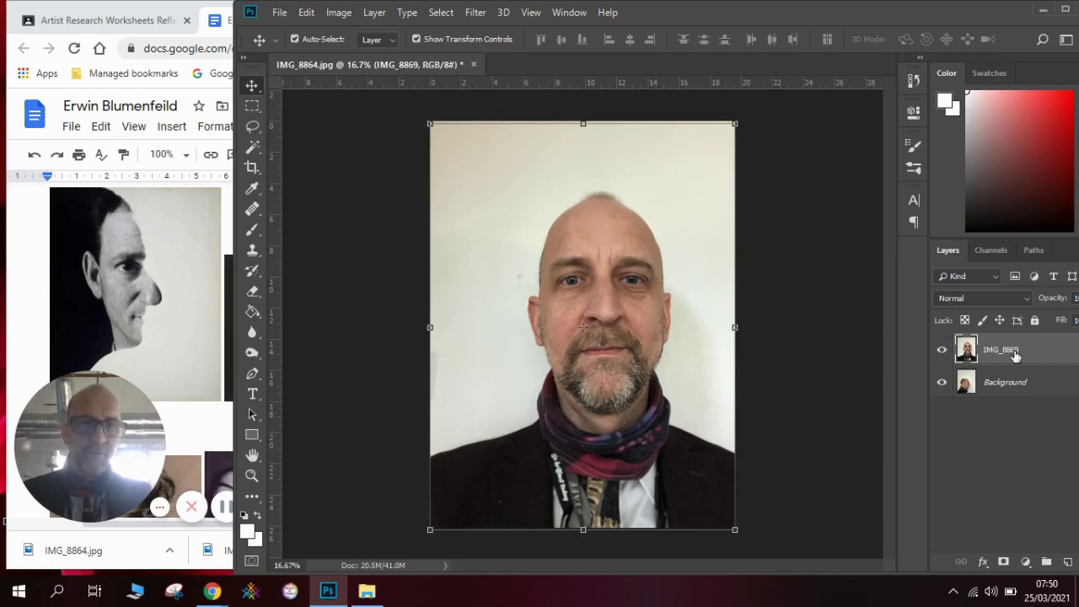
drag(968, 16, 933, 5)
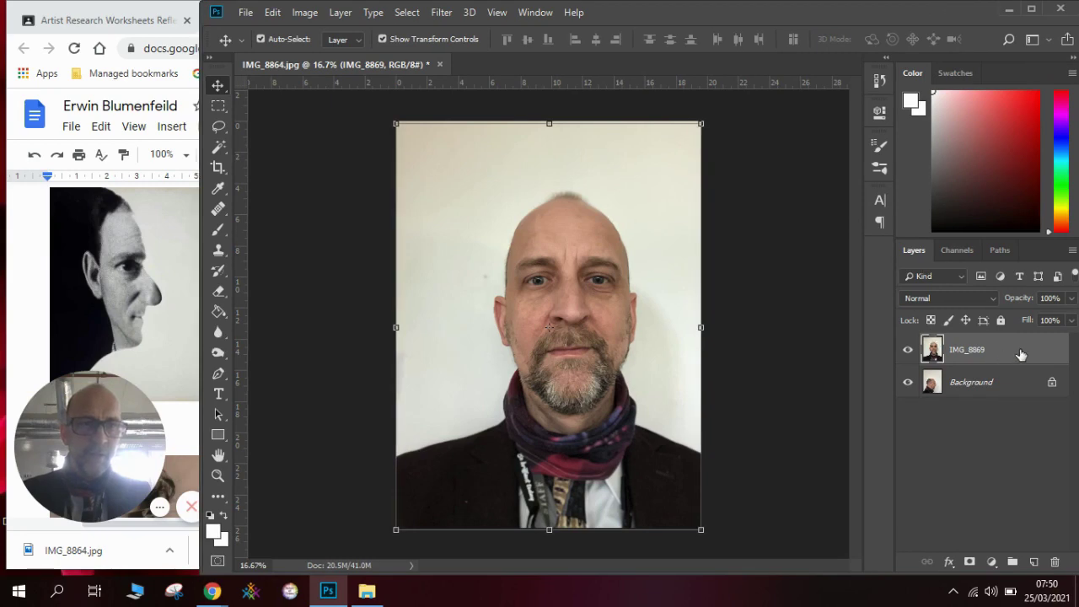
- Set IMG_8869 to 53% opacity and shift it down-right over the profile face
click(1073, 300)
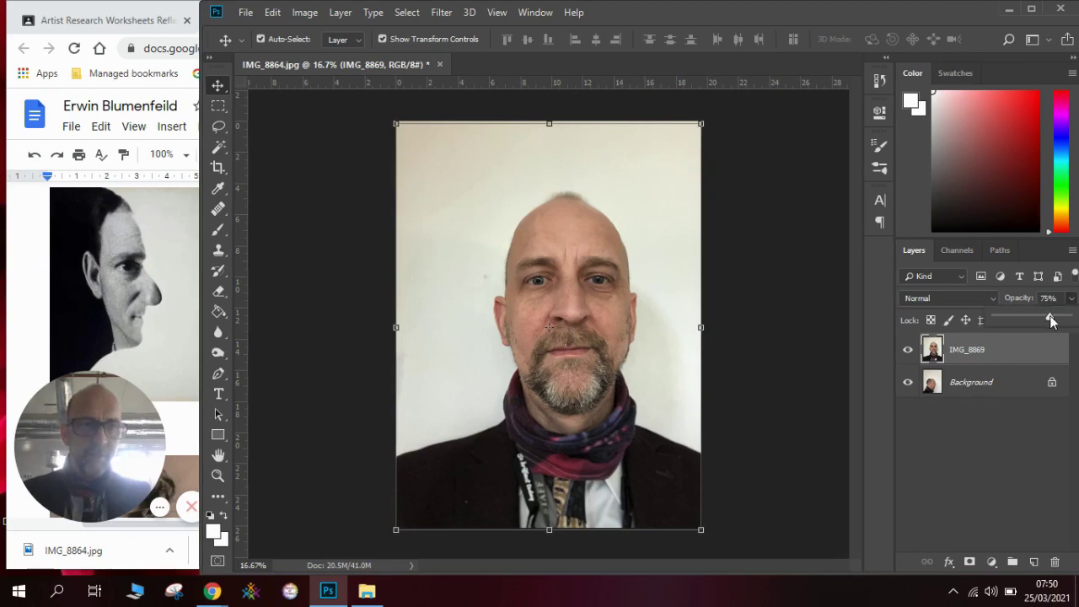
drag(1052, 321, 1035, 321)
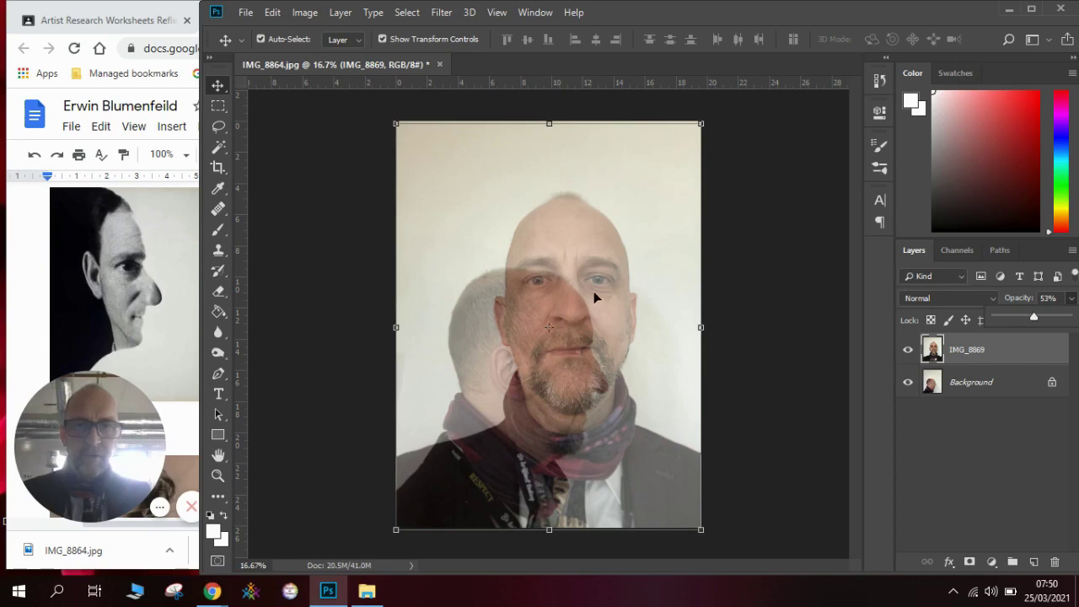
drag(593, 290, 563, 299)
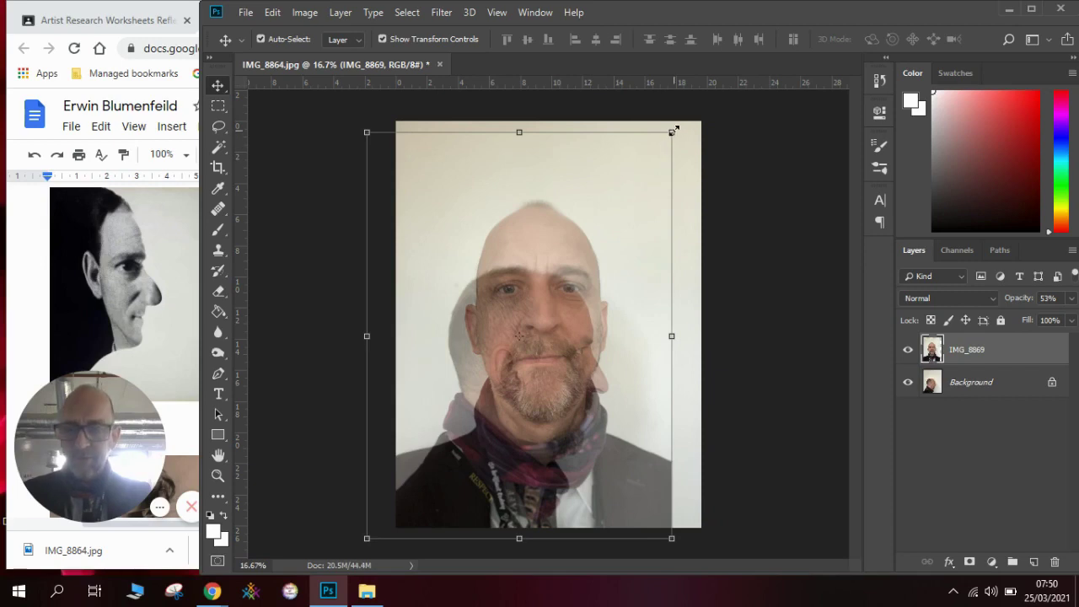
- Scale the face layer to about 84% and position it over the profile face
drag(672, 131, 638, 177)
drag(588, 221, 646, 257)
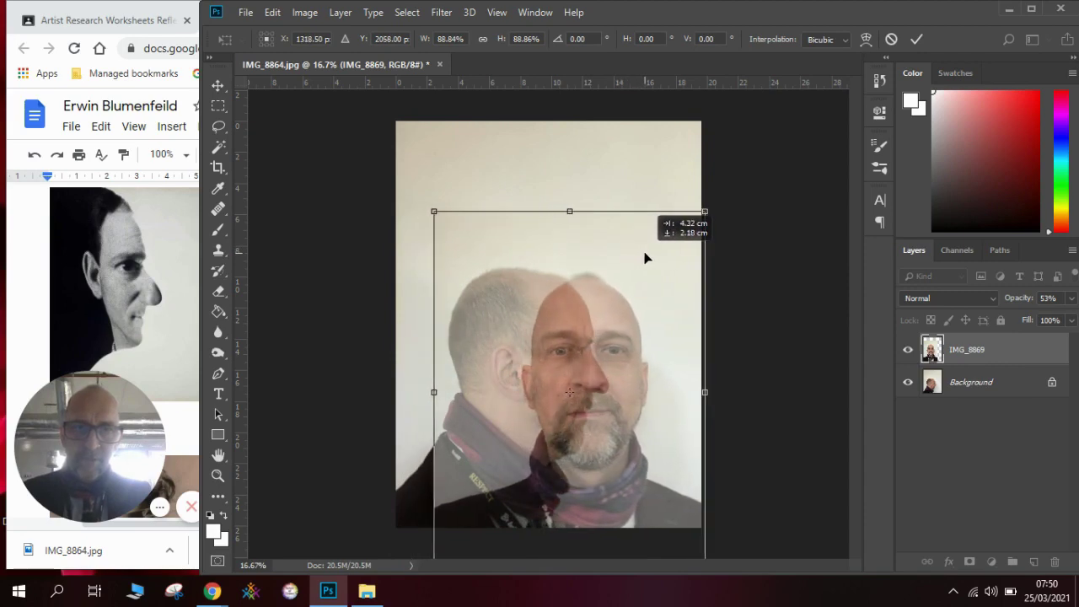
drag(645, 257, 646, 256)
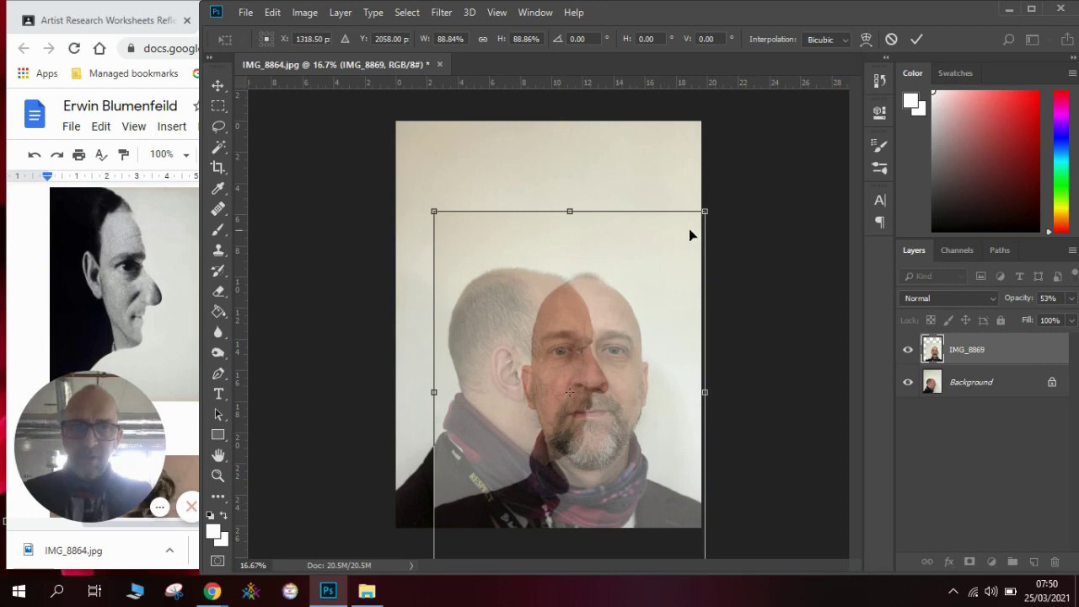
drag(706, 211, 689, 233)
mouse_move(648, 272)
mouse_down()
mouse_move(626, 253)
mouse_move(589, 249)
mouse_move(661, 253)
mouse_move(660, 267)
mouse_up()
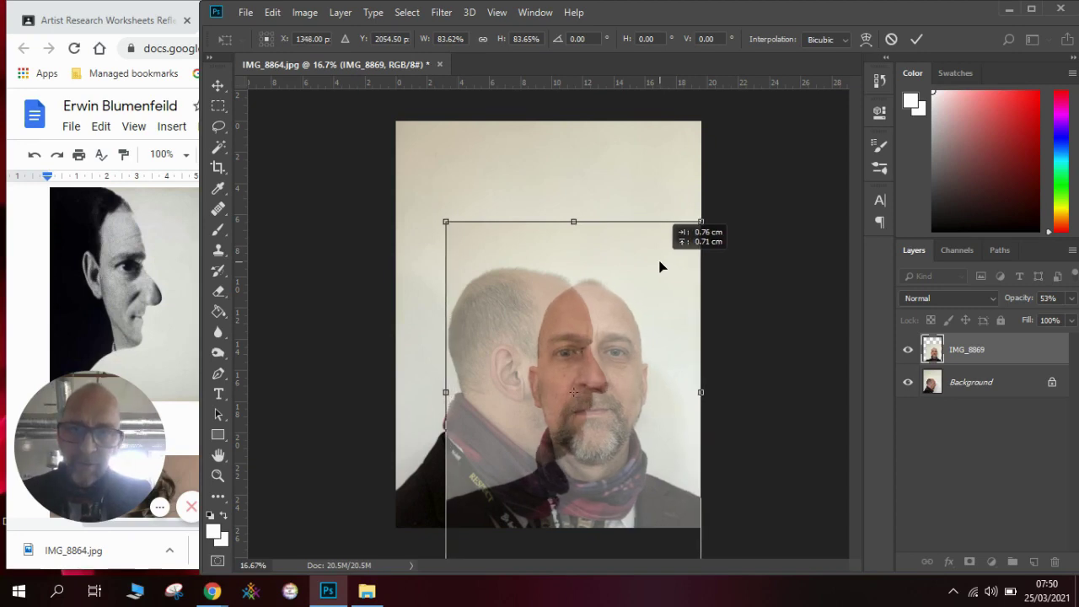
drag(660, 267, 662, 263)
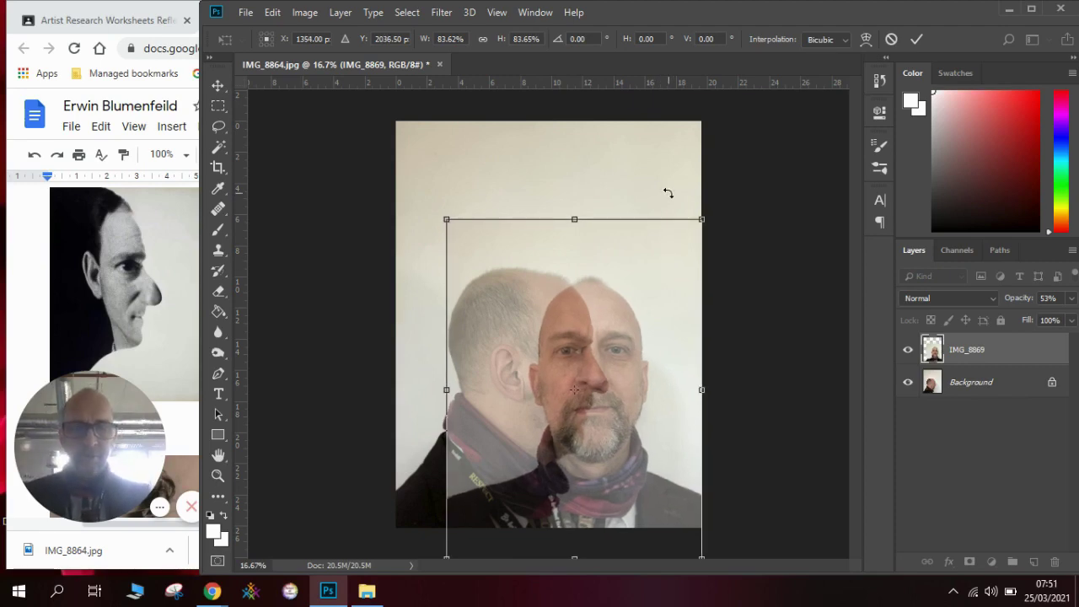
key(Return)
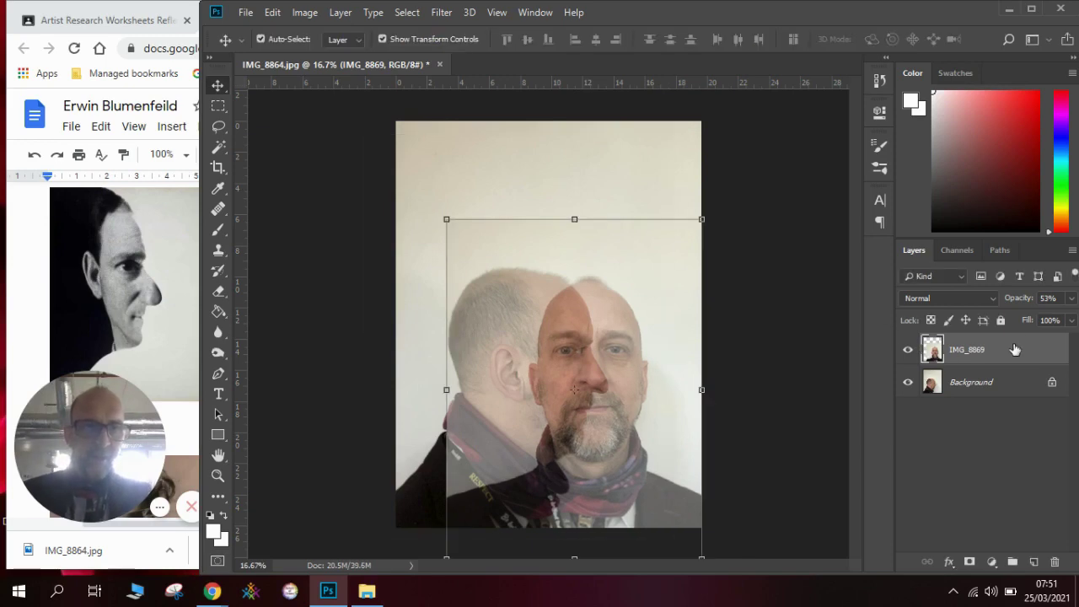
- Raise IMG_8869's opacity to 100%, then set it to 57%
click(1073, 299)
drag(1037, 319, 1078, 320)
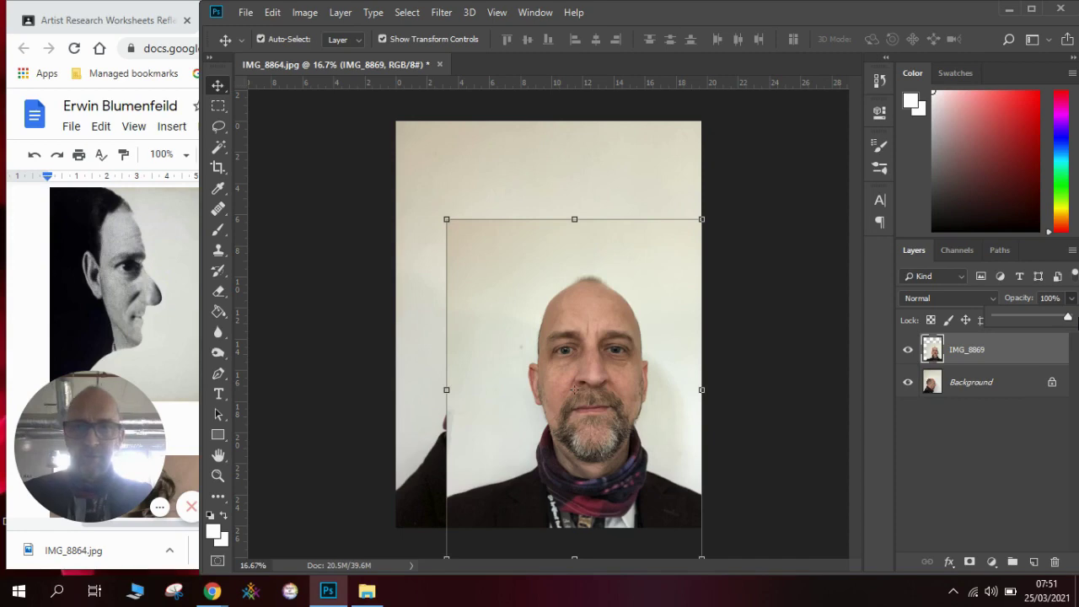
drag(1064, 318, 1037, 317)
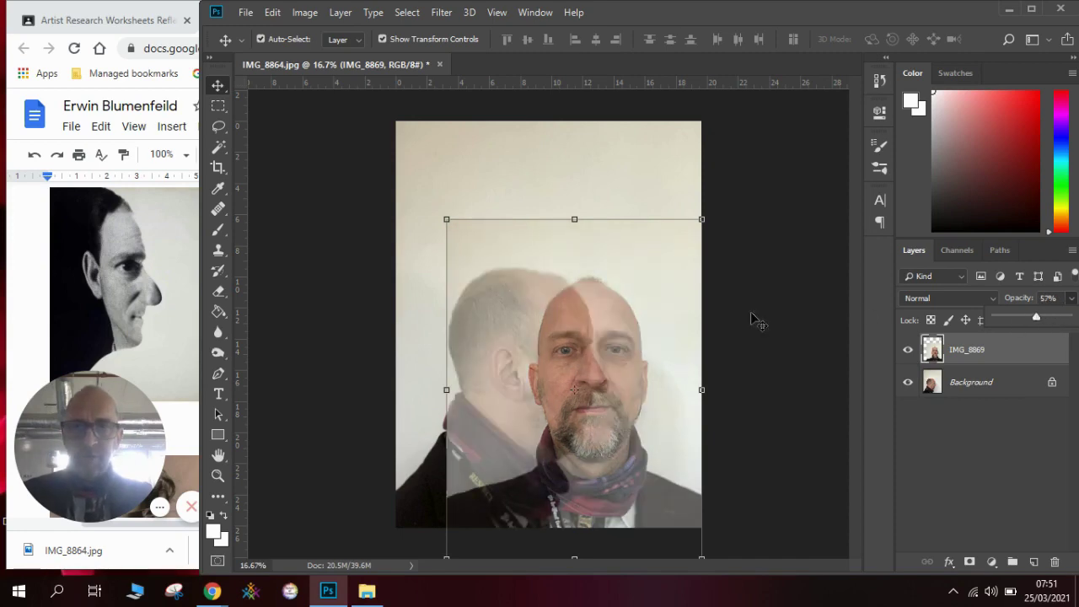
- Crop the image tightly around the two faces, zoom in, and nudge IMG_8869 slightly right
click(218, 168)
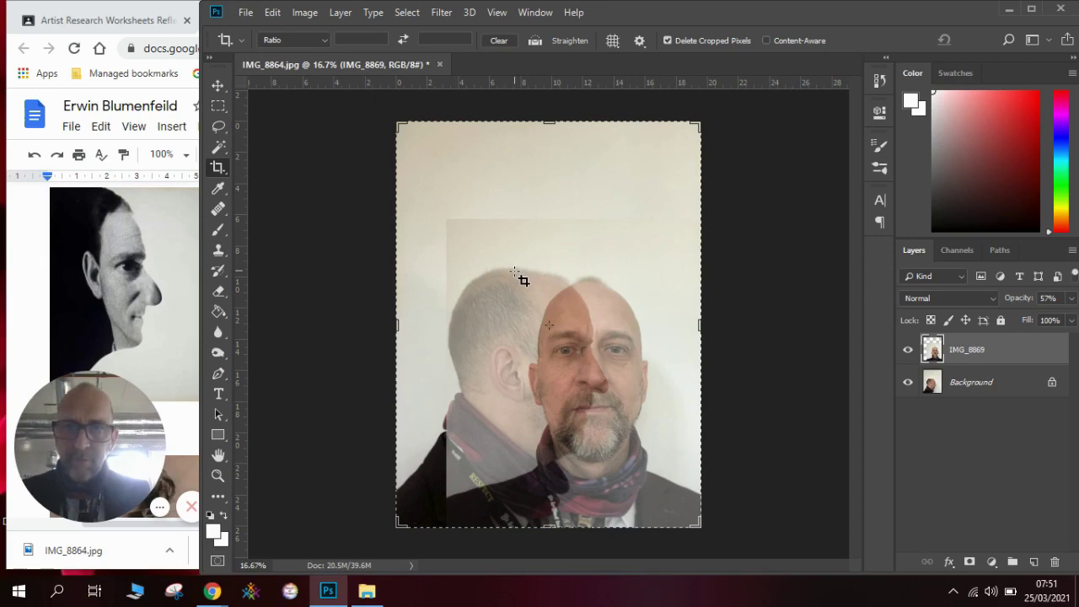
drag(515, 272, 610, 394)
drag(632, 455, 690, 493)
key(Return)
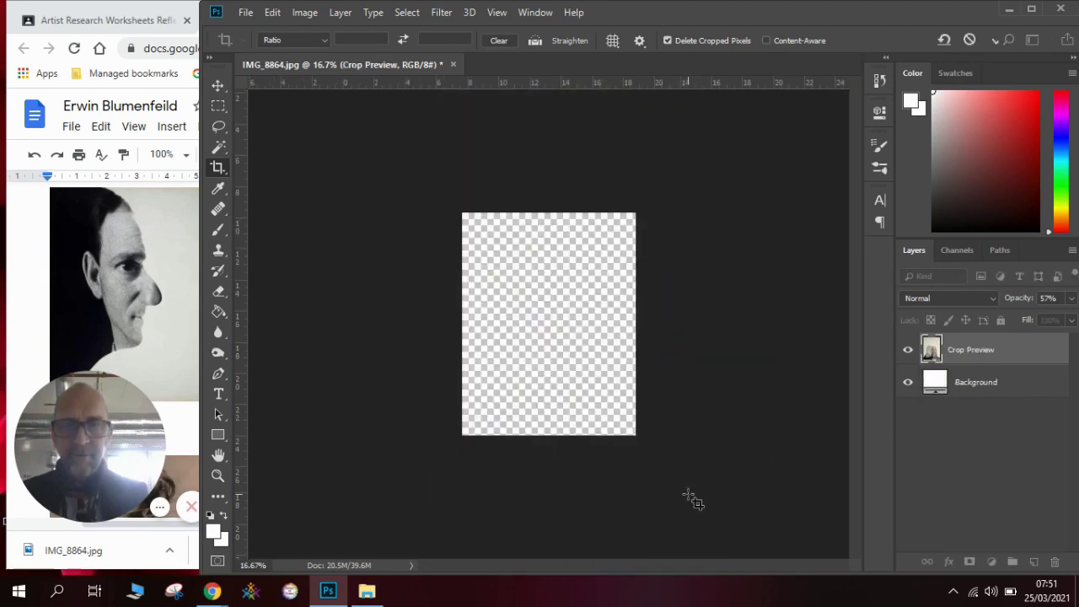
key(ctrl+plus)
key(ctrl+plus)
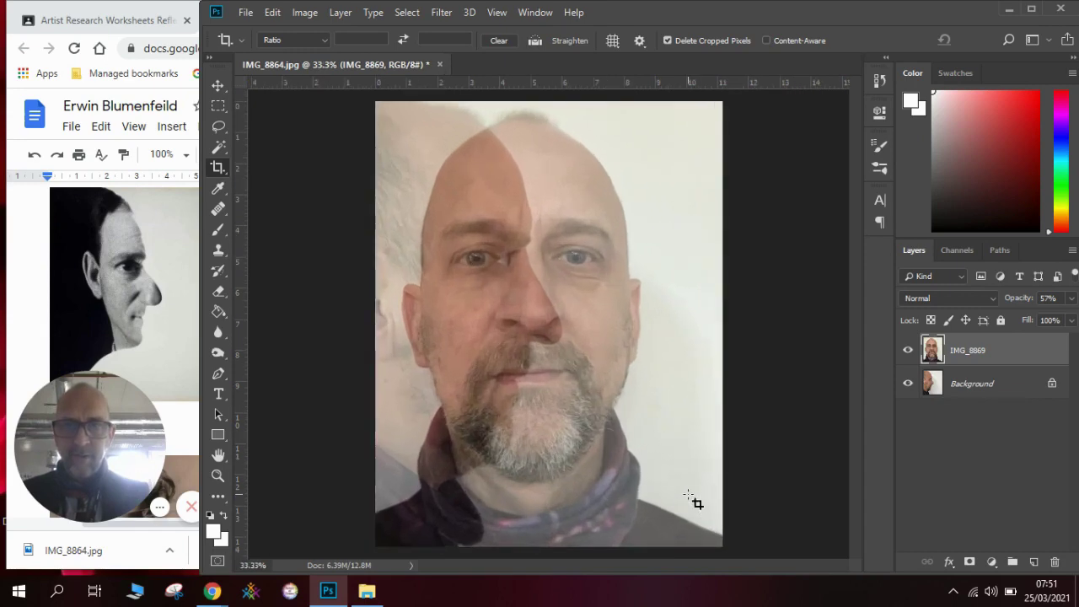
click(218, 87)
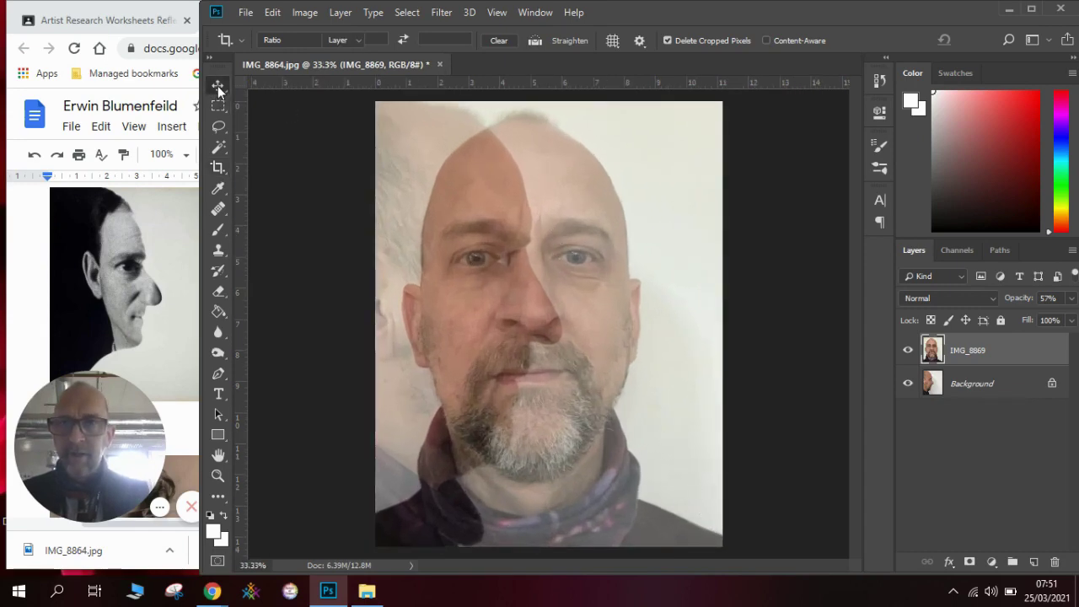
mouse_move(436, 249)
mouse_down()
mouse_move(450, 248)
mouse_move(430, 247)
mouse_move(441, 257)
mouse_up()
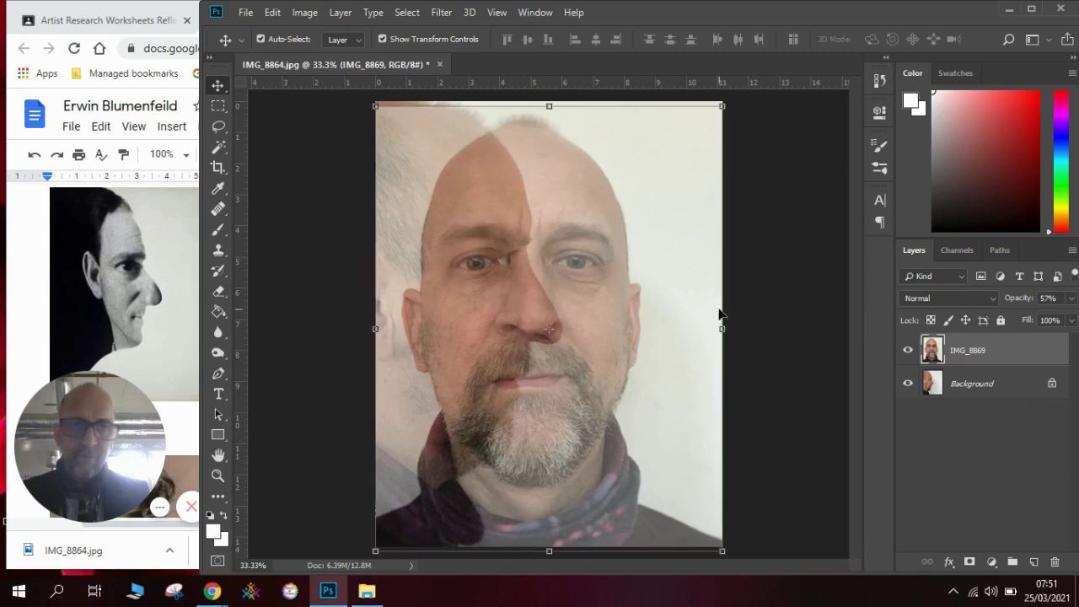
- Add Layer 1, unlock the Background into Layer 0, and place Layer 1 beneath Layer 0
click(796, 339)
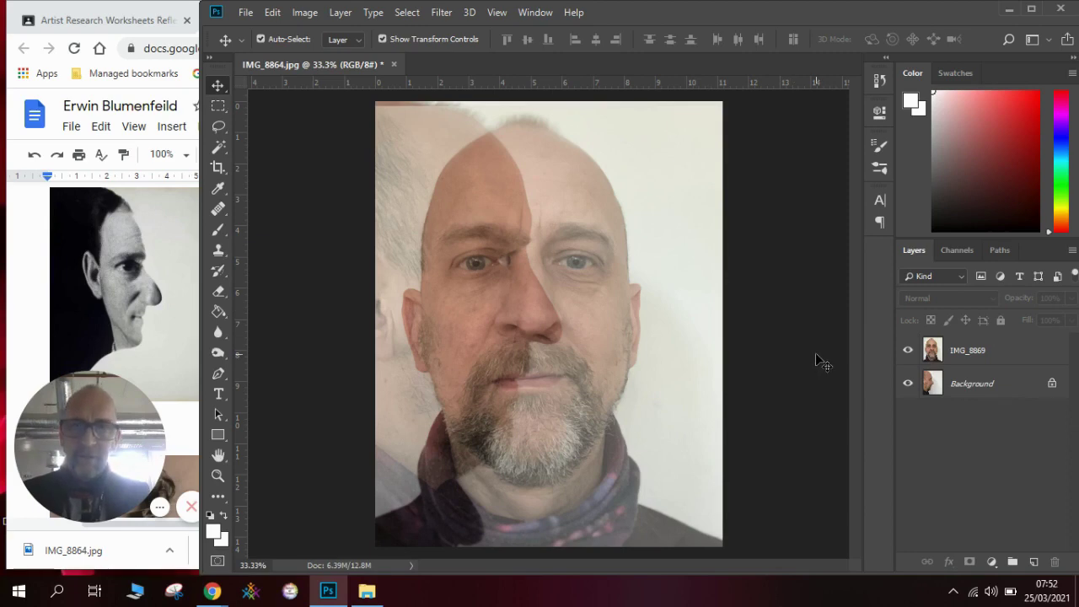
click(1034, 560)
drag(985, 353, 991, 437)
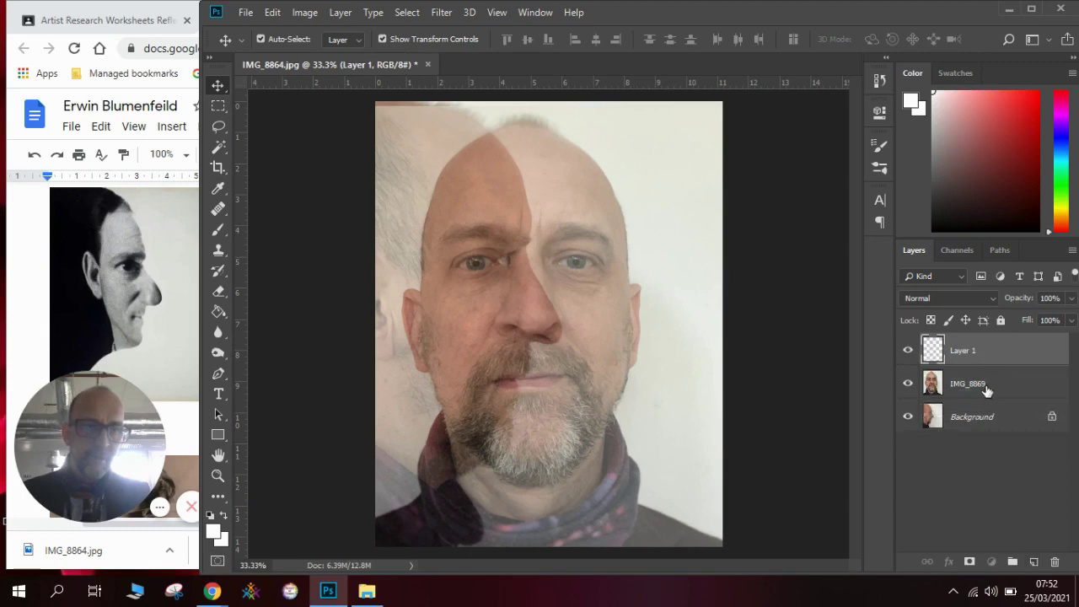
drag(987, 390, 983, 346)
click(1048, 416)
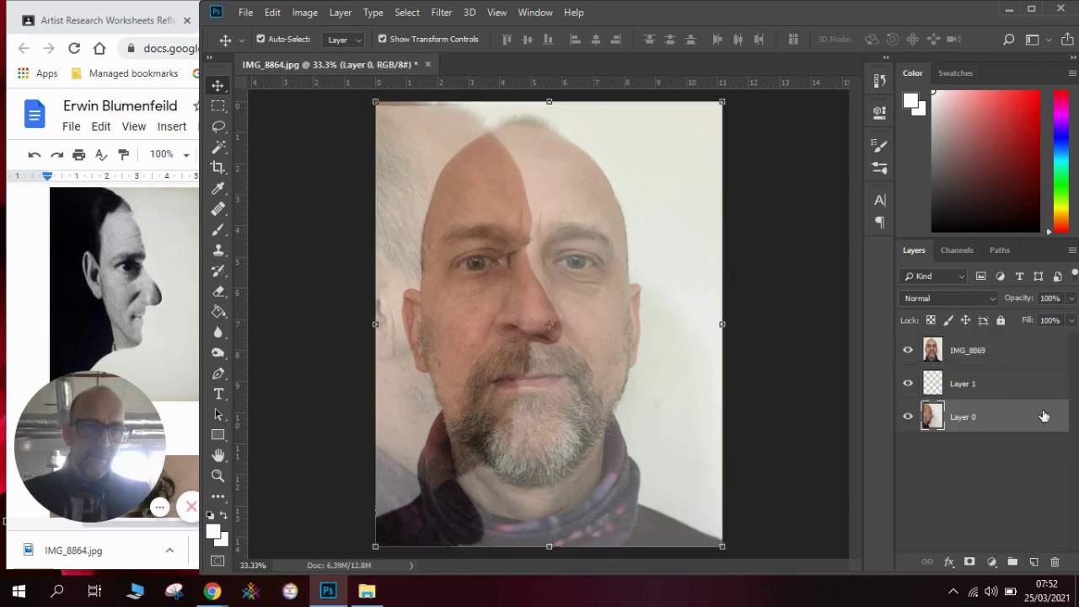
drag(1007, 414, 1006, 368)
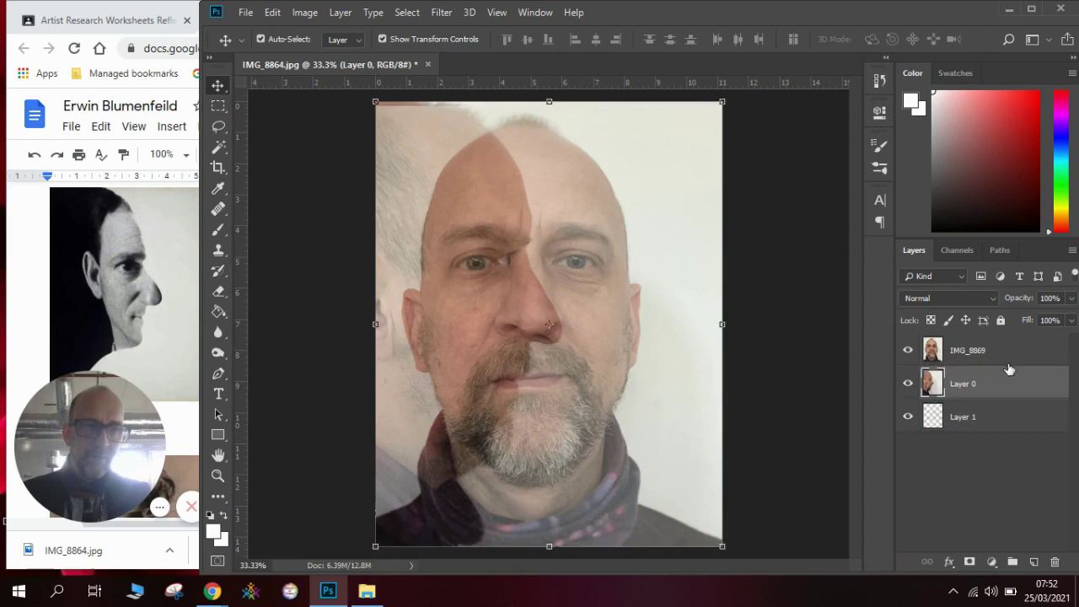
click(981, 419)
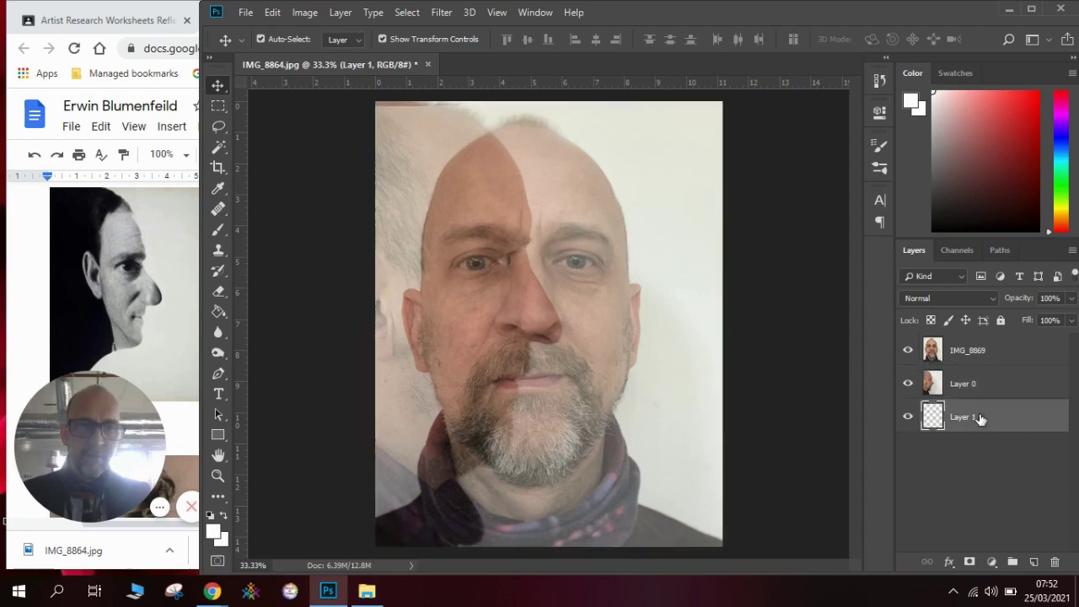
- Fill Layer 1 with solid black using the Paint Bucket and hide IMG_8869
click(210, 515)
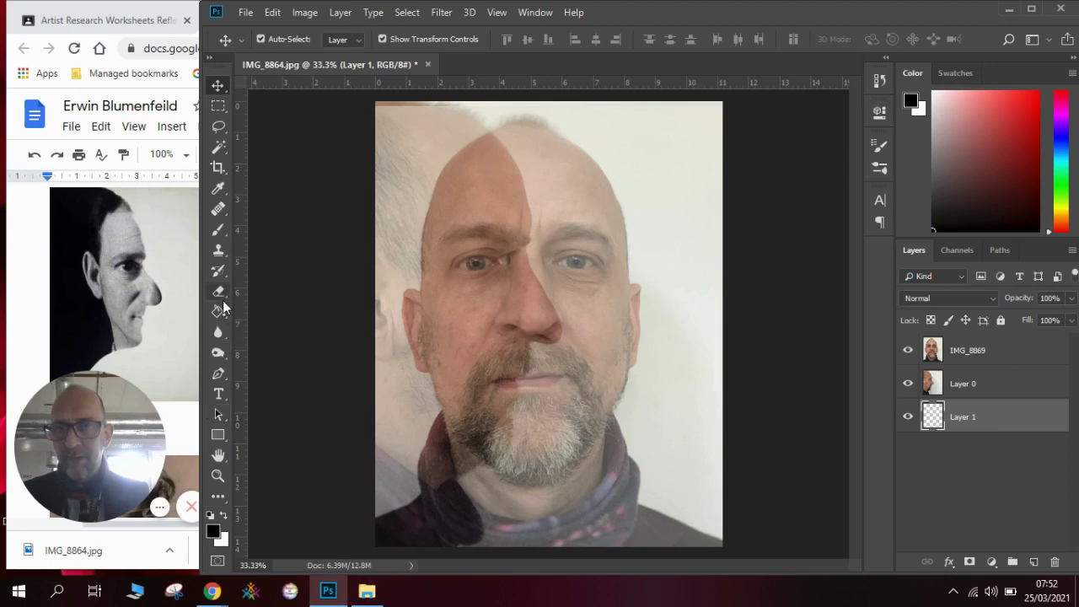
click(219, 311)
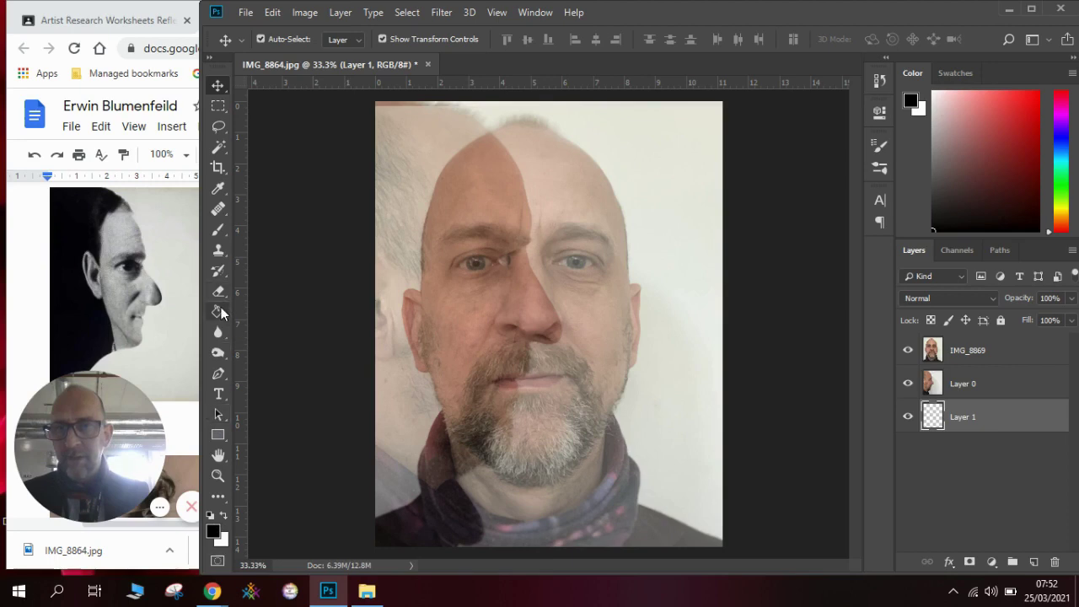
click(654, 361)
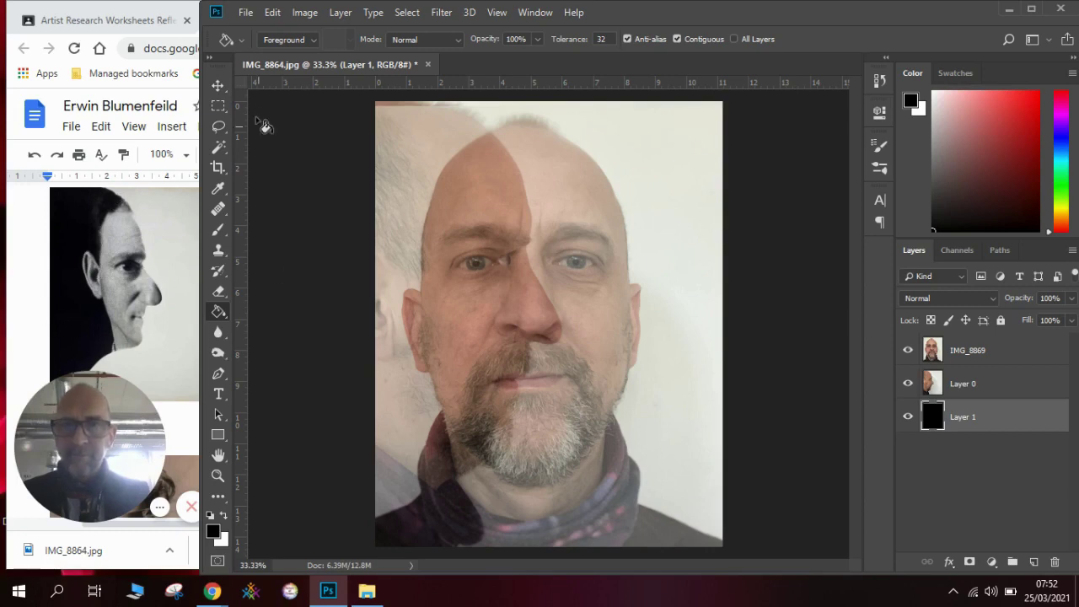
click(216, 87)
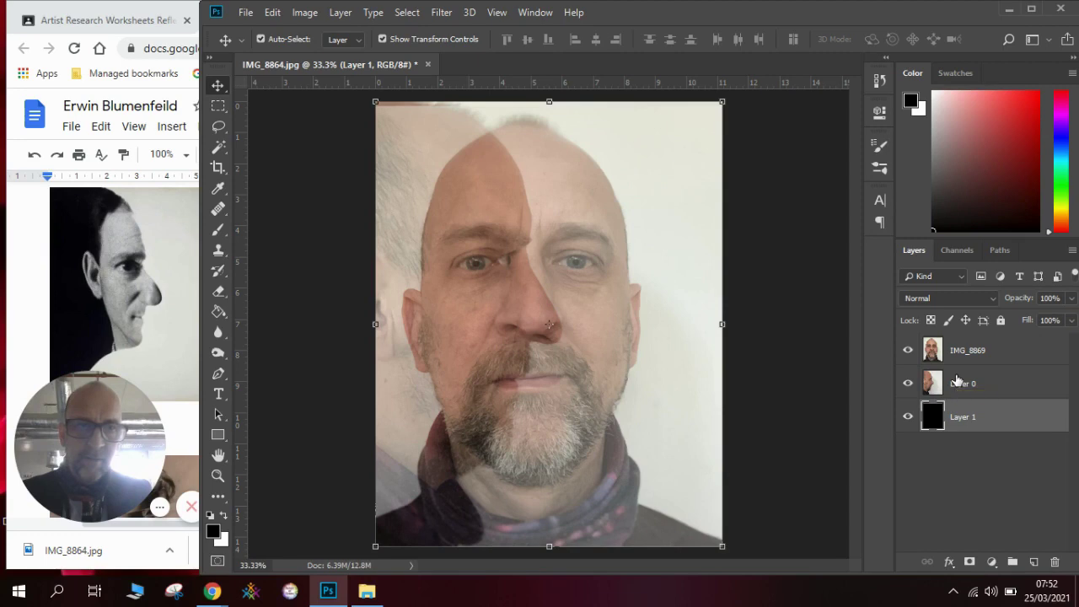
click(957, 382)
click(911, 351)
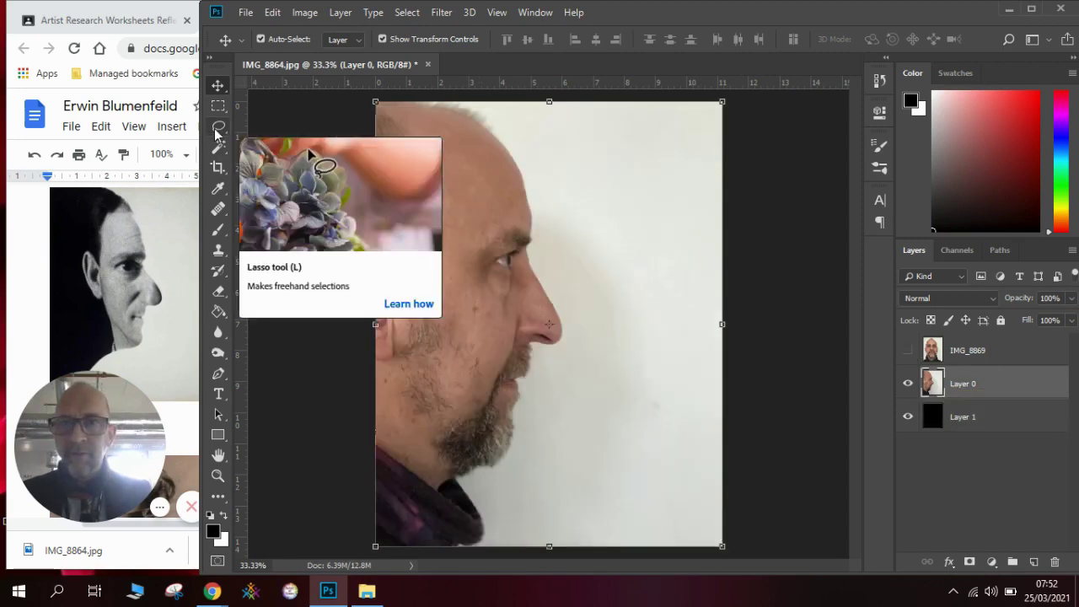
click(405, 13)
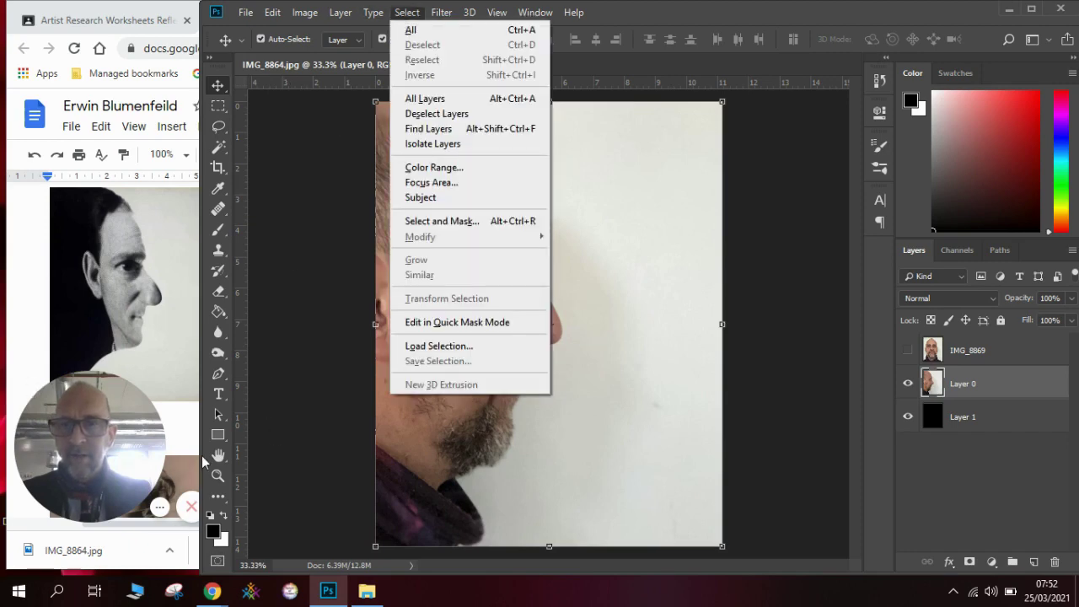
click(190, 434)
scroll(190, 434, down, 3)
click(190, 435)
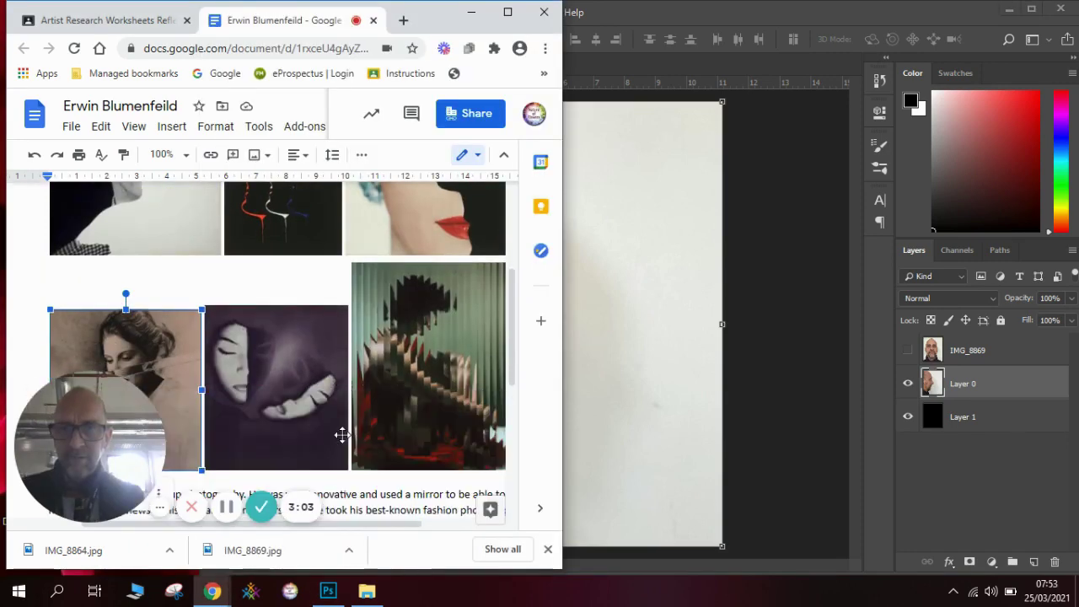
click(672, 342)
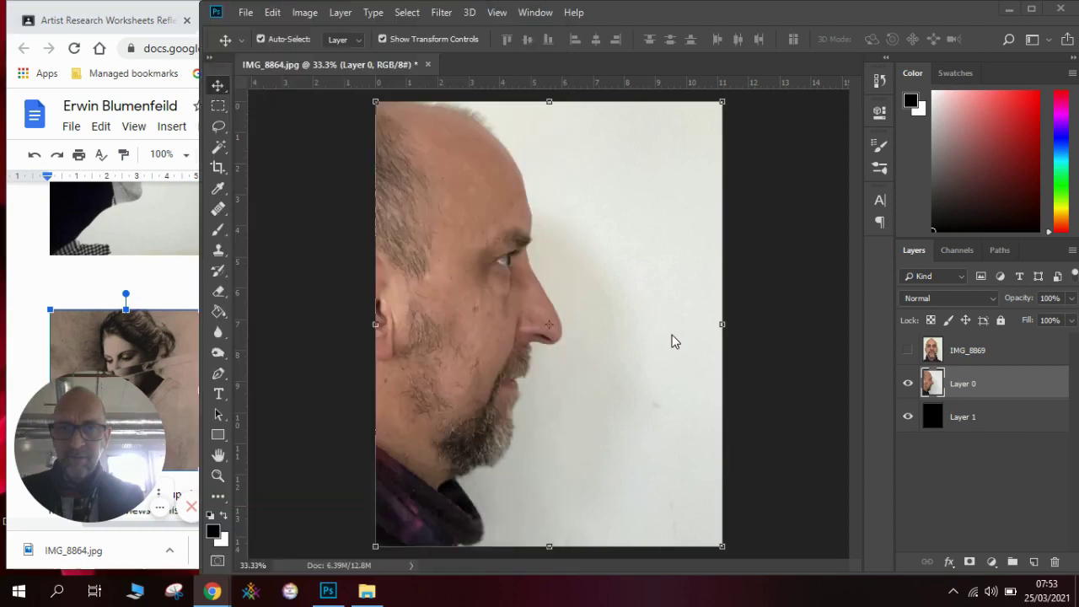
click(186, 444)
click(672, 388)
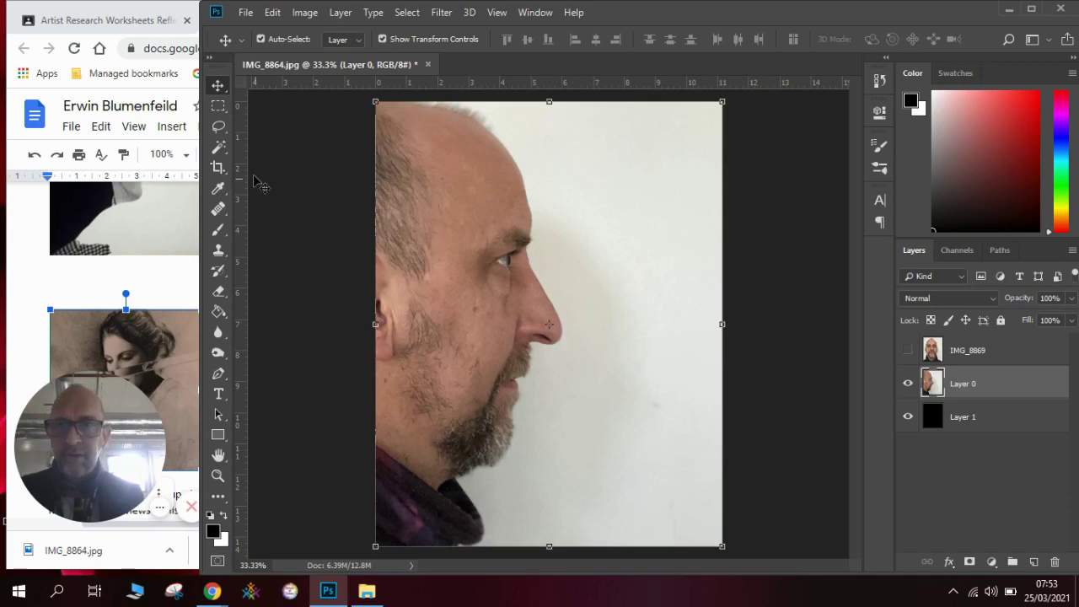
click(220, 148)
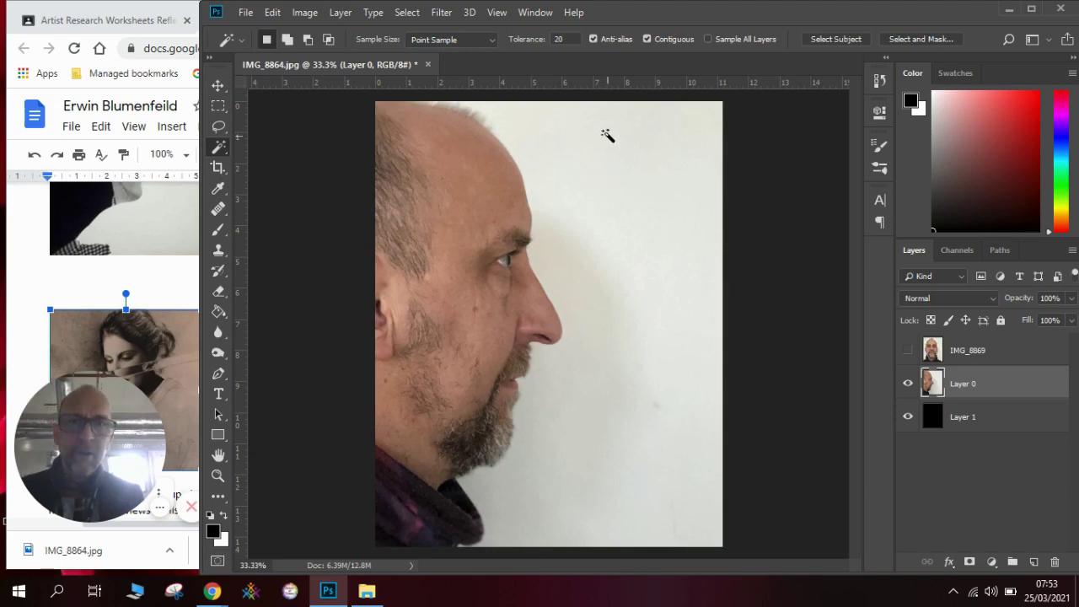
click(567, 39)
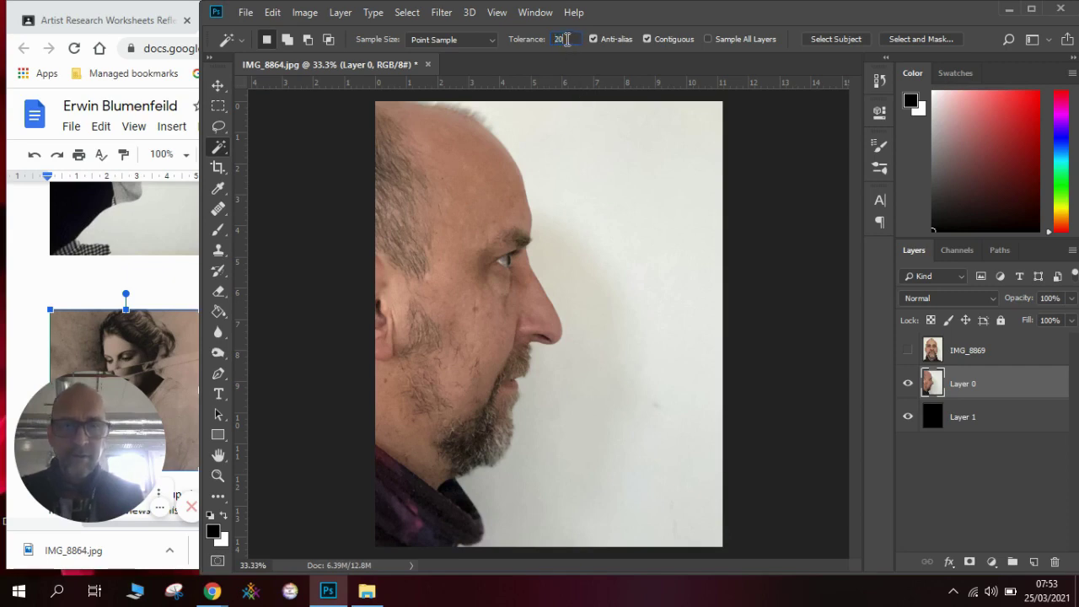
key(BackSpace)
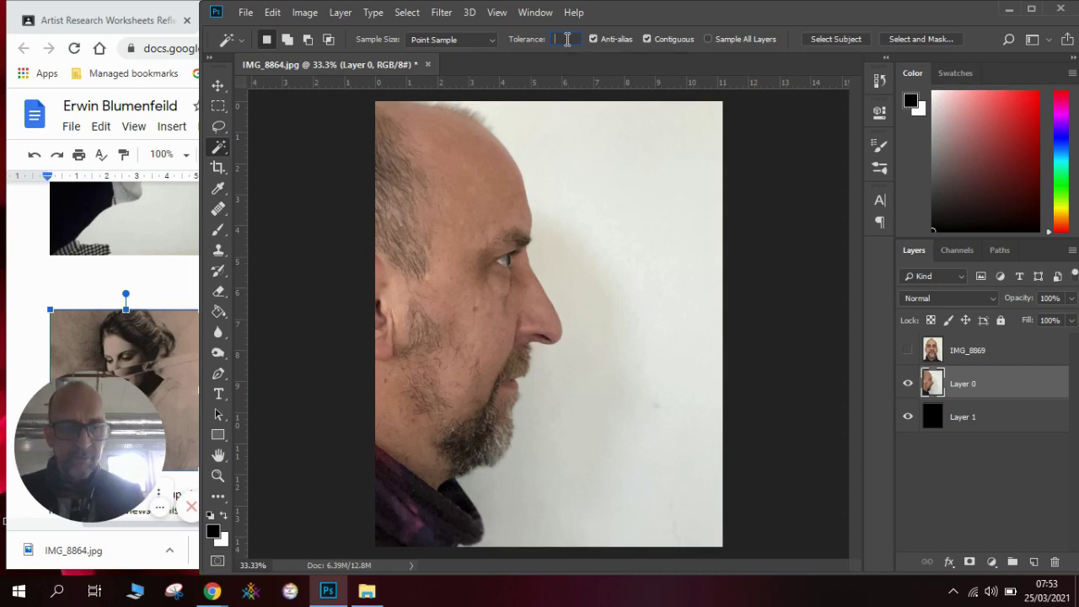
text(30)
click(576, 156)
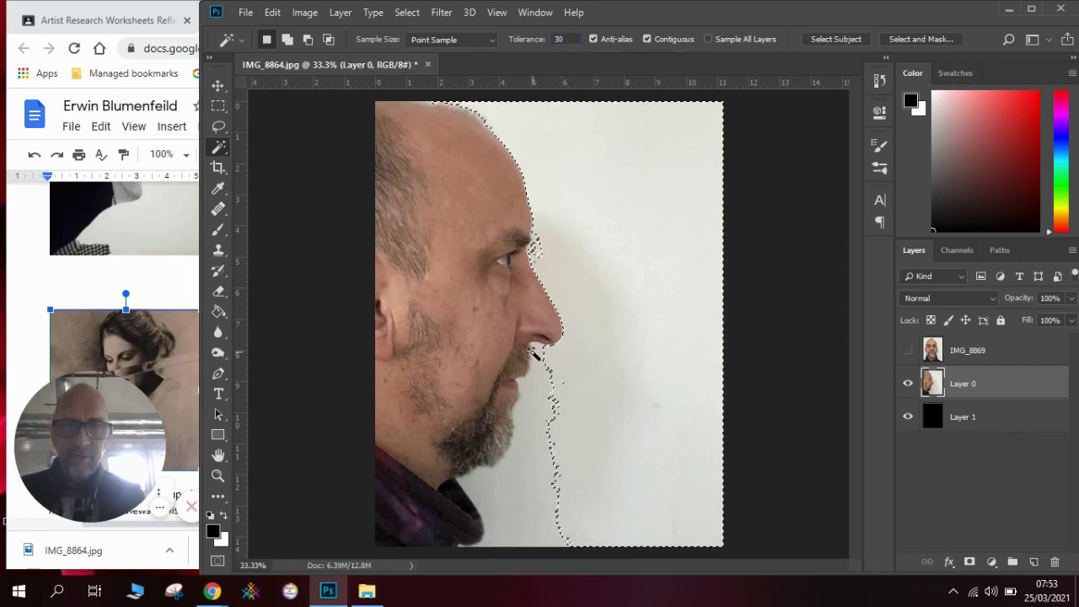
double_click(552, 41)
text(20)
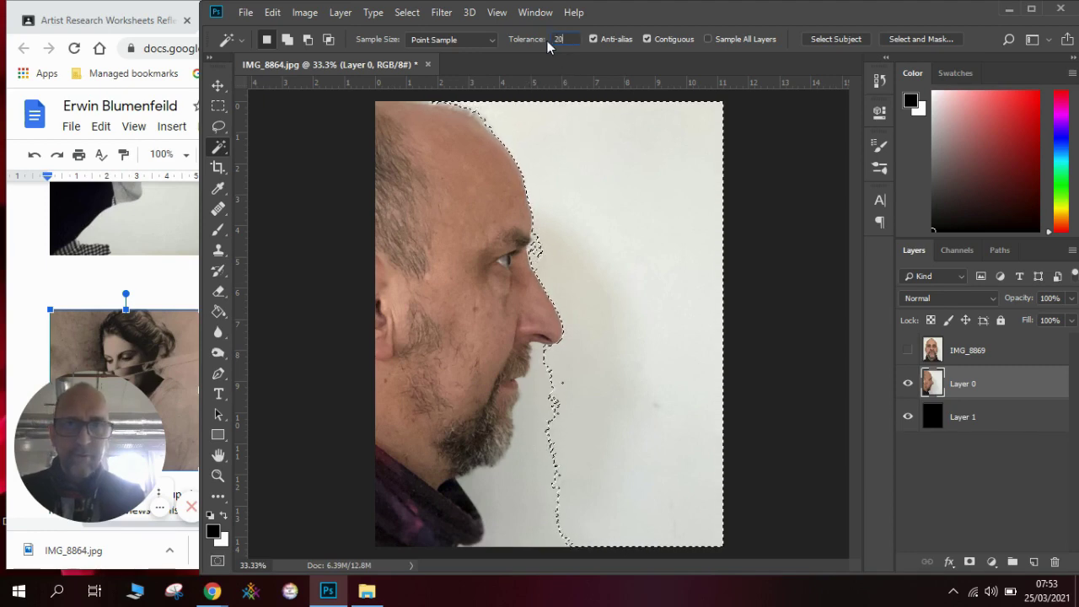
click(564, 173)
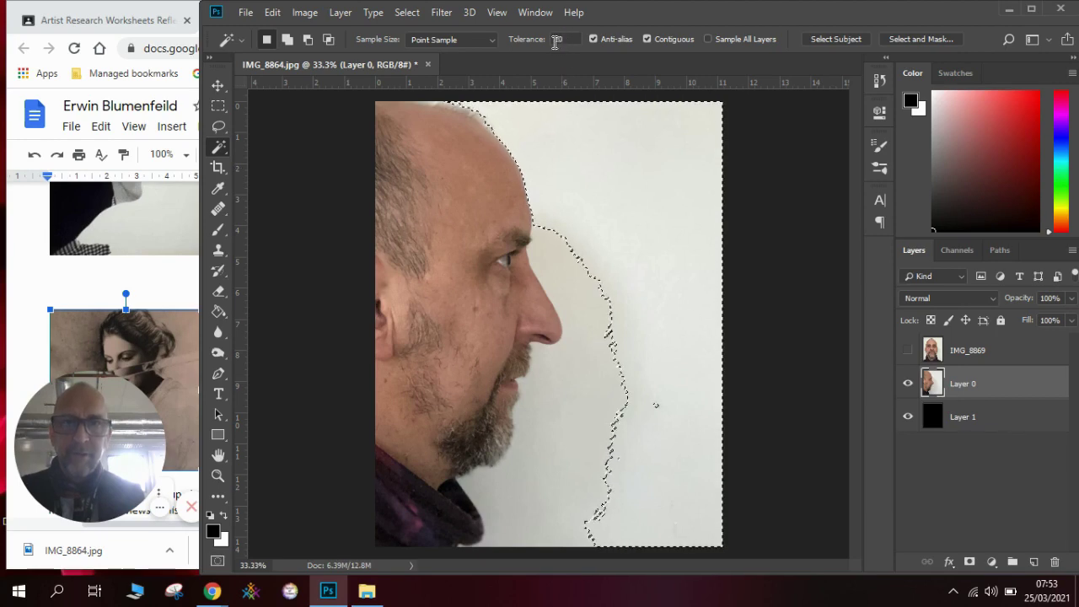
drag(554, 40, 576, 40)
key(BackSpace)
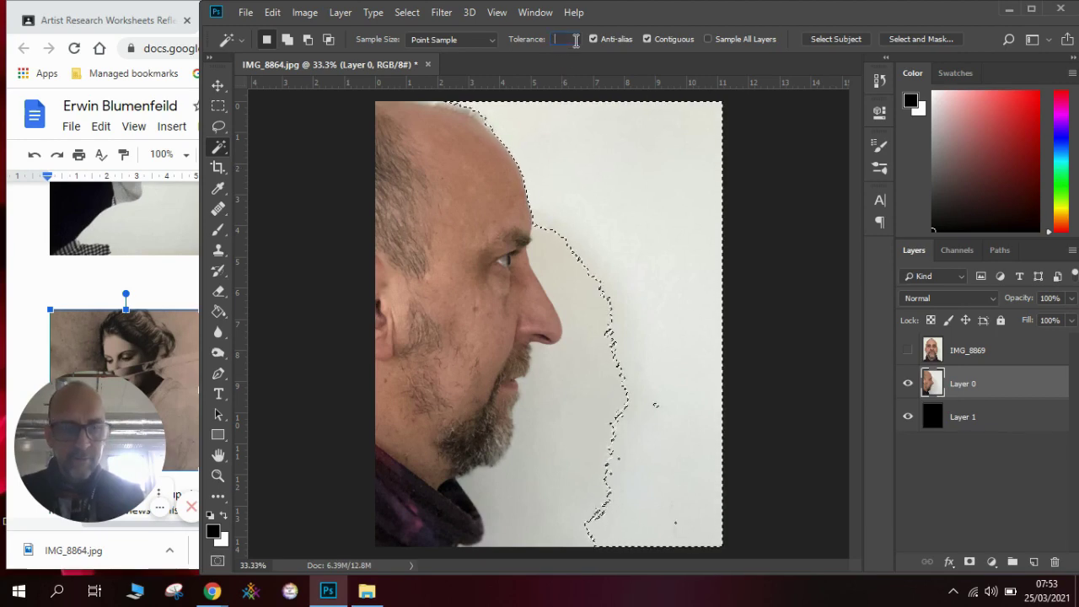
text(40)
click(585, 195)
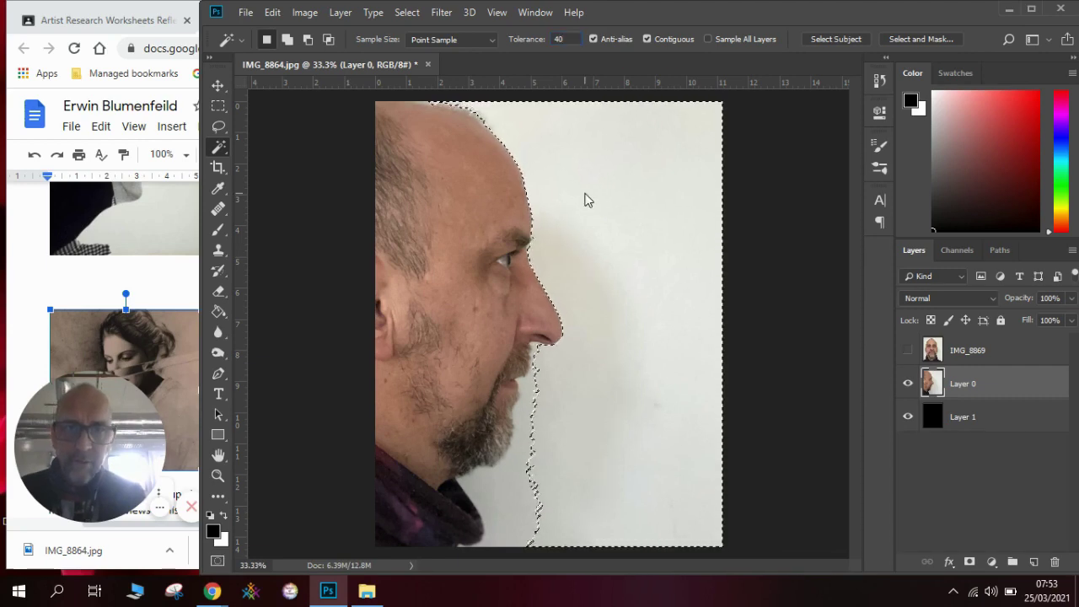
click(572, 44)
key(BackSpace)
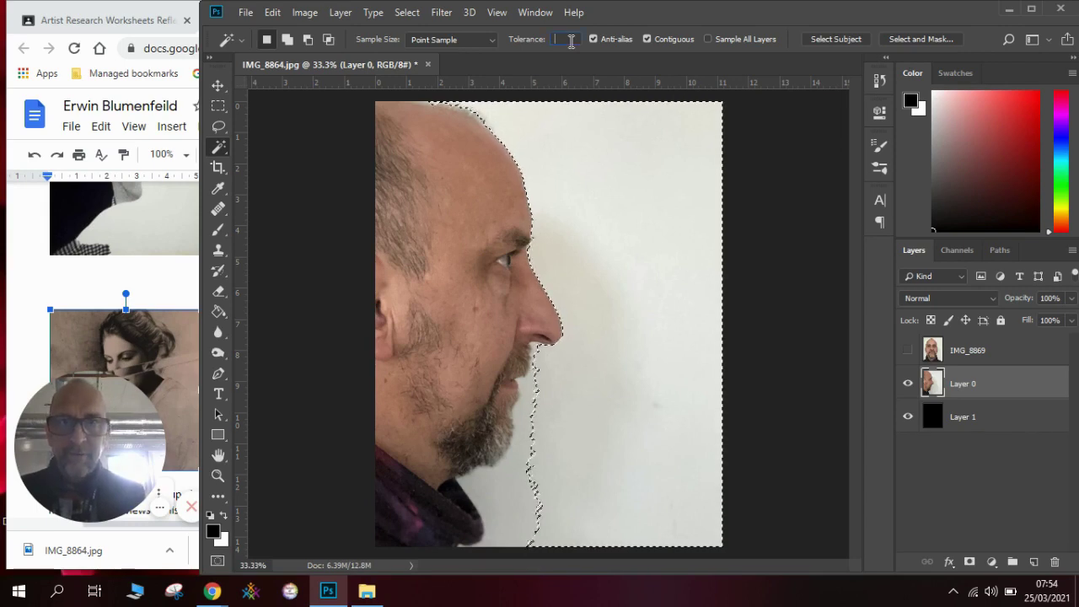
click(588, 234)
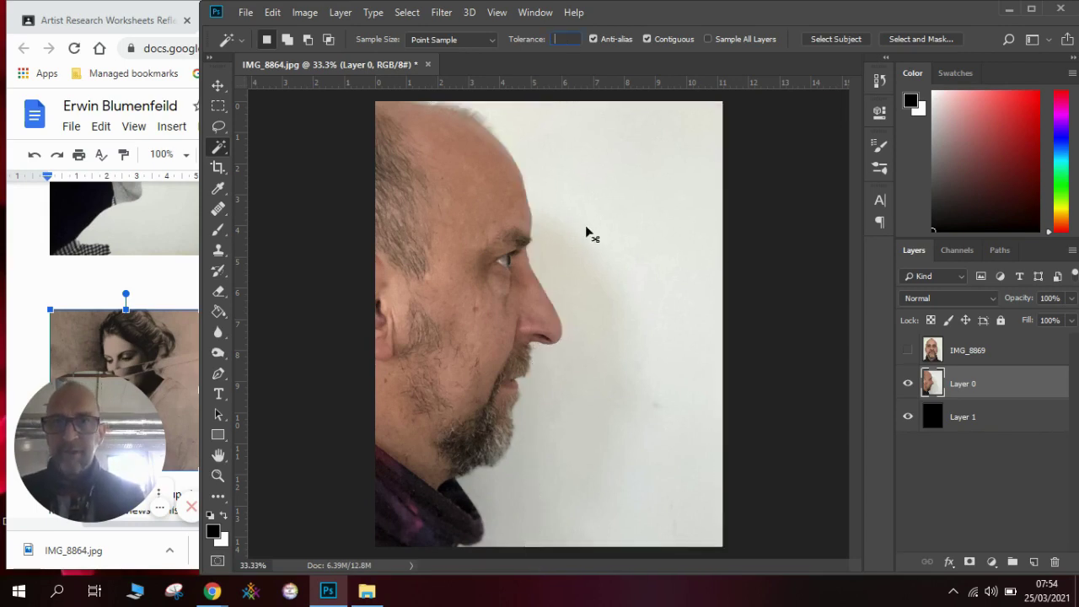
right_click(219, 150)
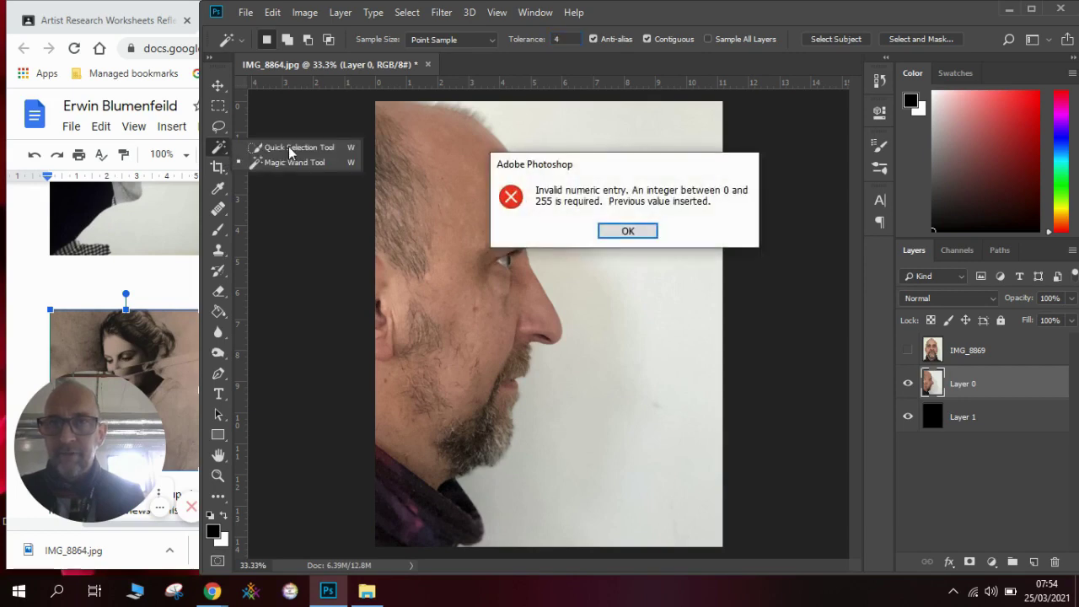
click(639, 233)
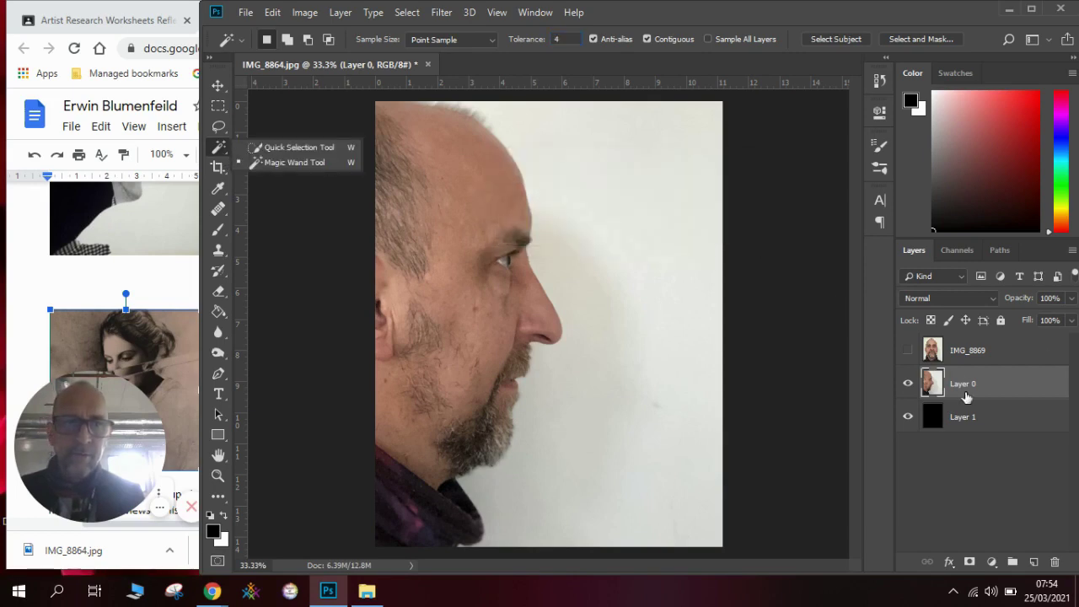
- Outline the head and profile with a 63 px Quick Selection brush, then add Layer 2
click(329, 149)
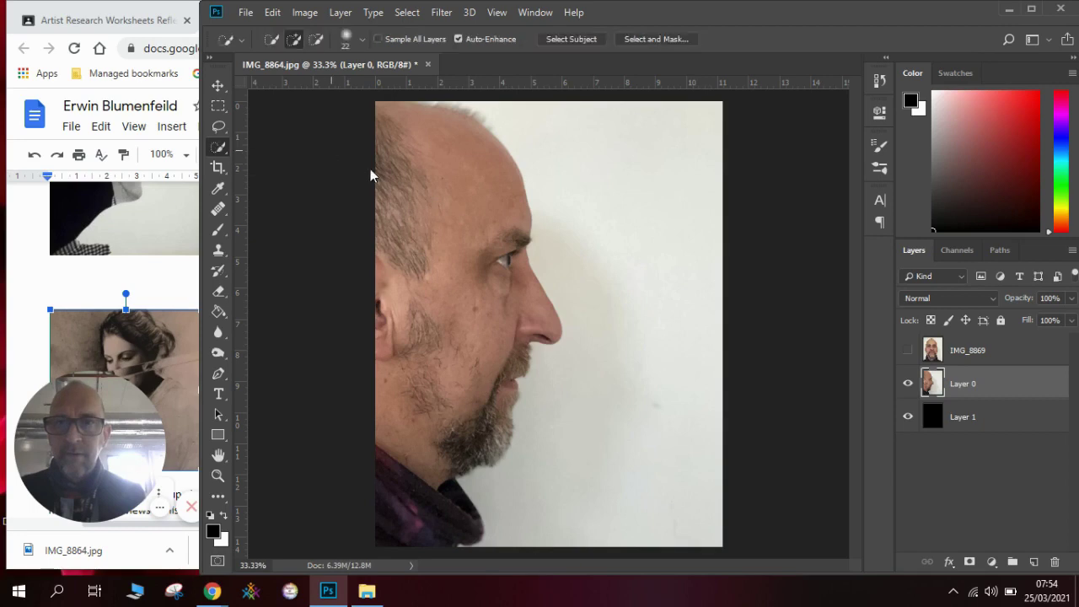
click(362, 39)
click(321, 80)
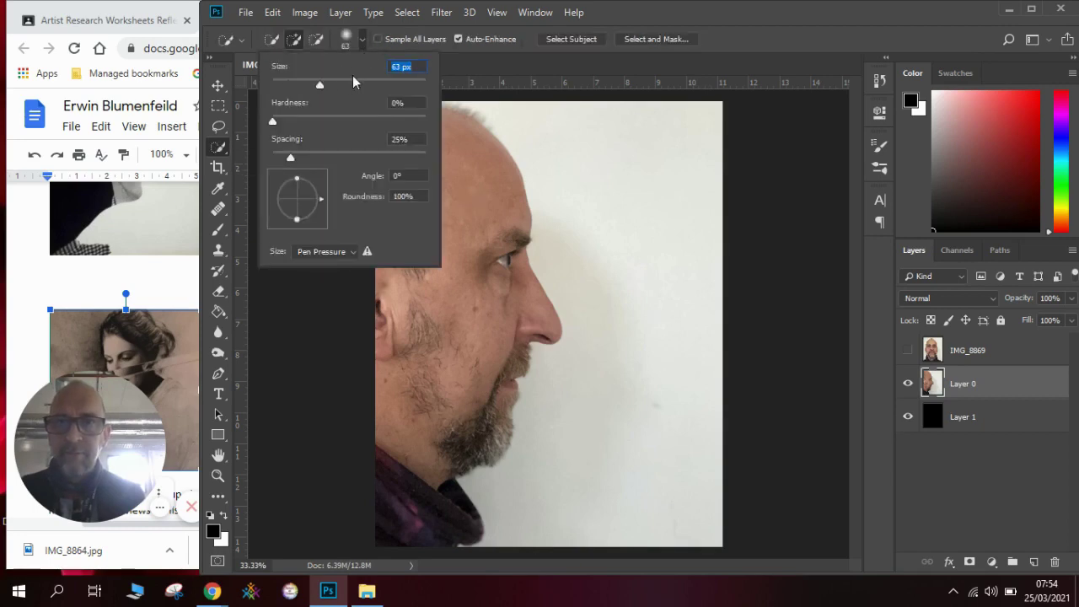
mouse_move(465, 183)
mouse_down()
mouse_move(446, 149)
mouse_move(415, 138)
mouse_move(480, 220)
mouse_move(483, 250)
mouse_move(526, 312)
mouse_move(504, 351)
mouse_move(496, 435)
mouse_move(432, 470)
mouse_up()
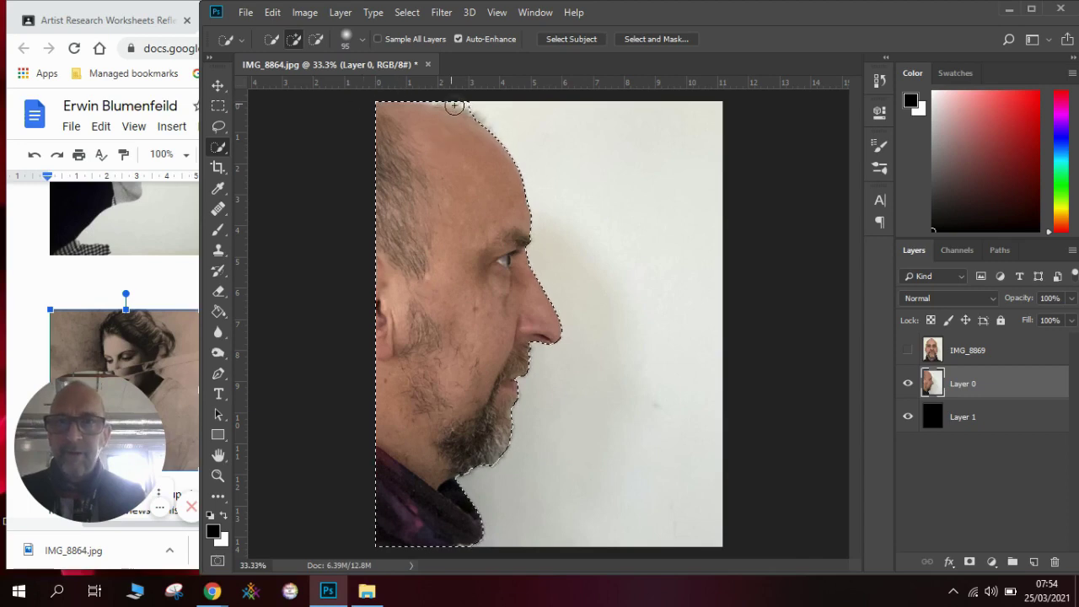
click(317, 40)
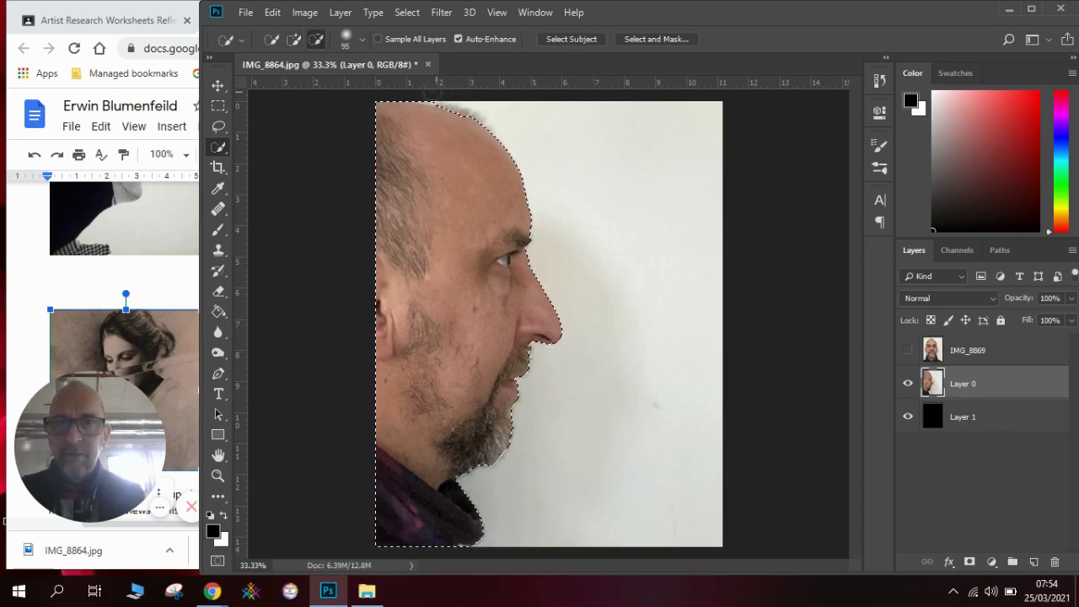
click(294, 39)
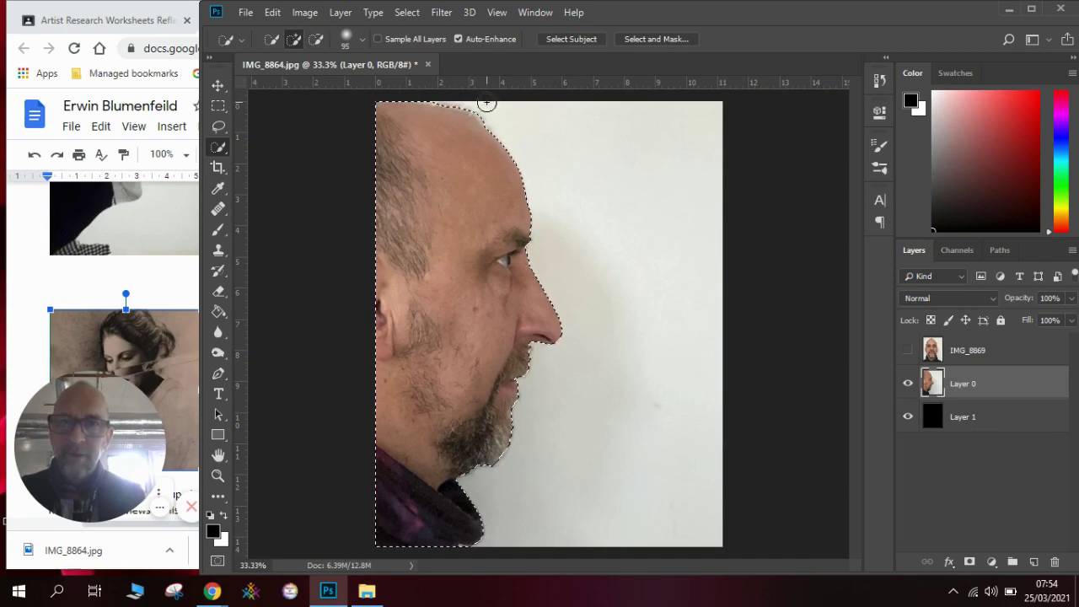
click(316, 40)
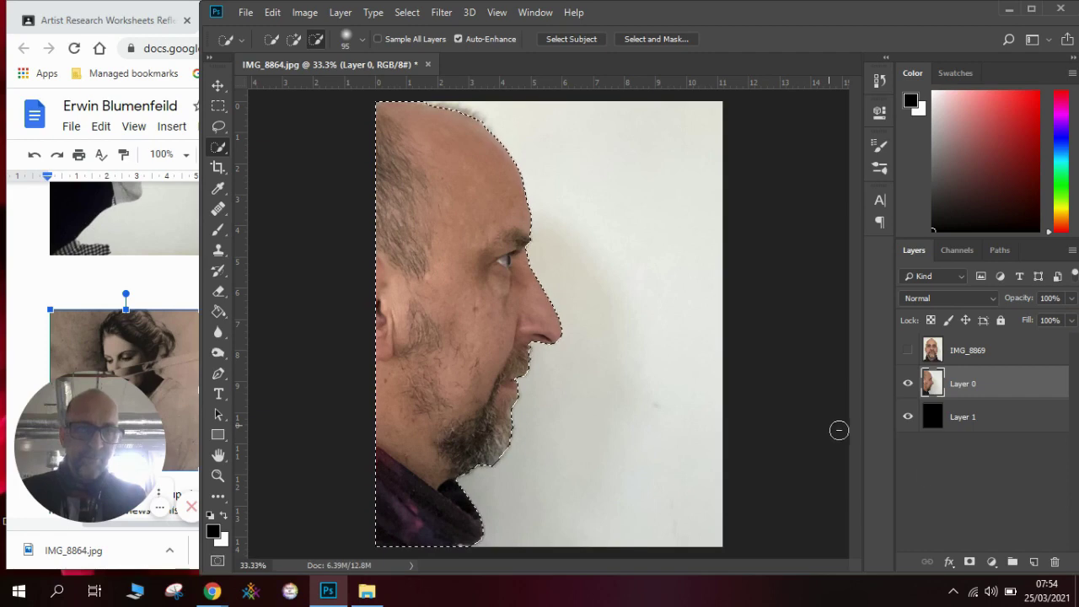
click(1034, 560)
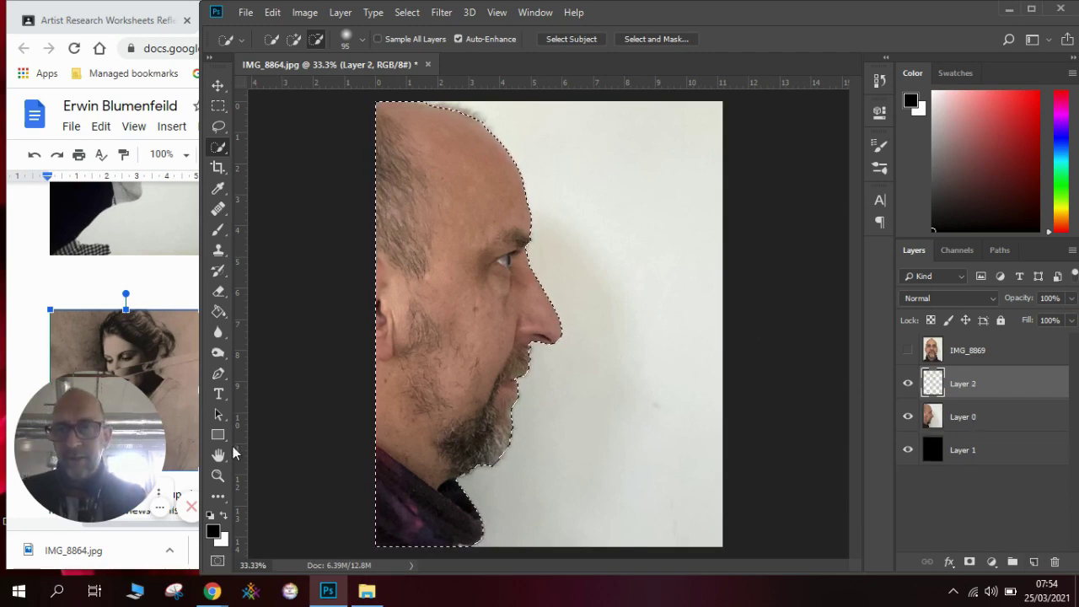
- Fill the inverted background on Layer 2 with white, deselect, and hide Layer 0
click(223, 517)
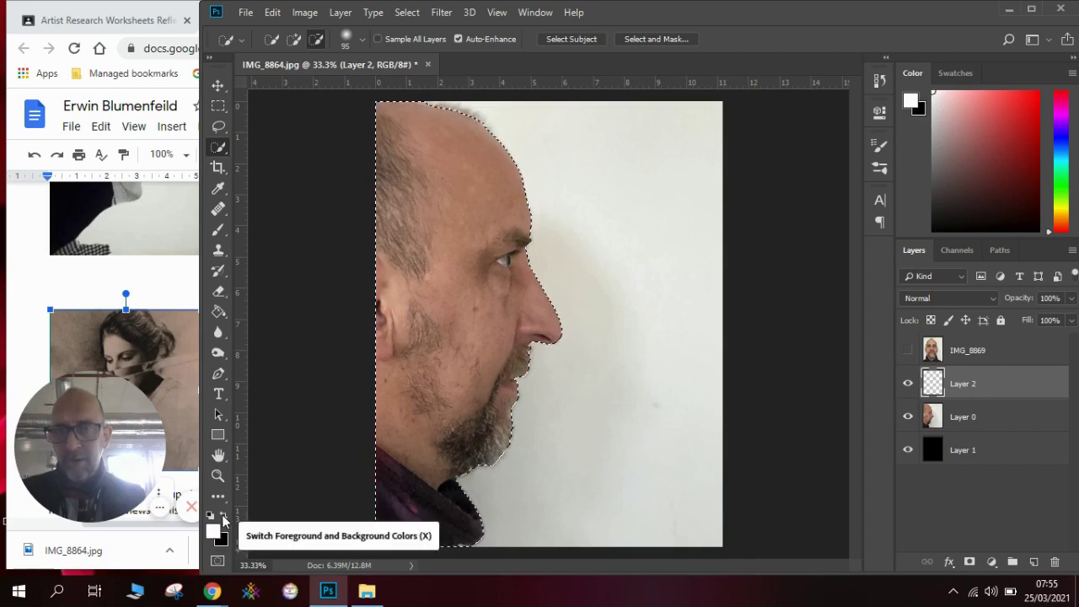
click(219, 313)
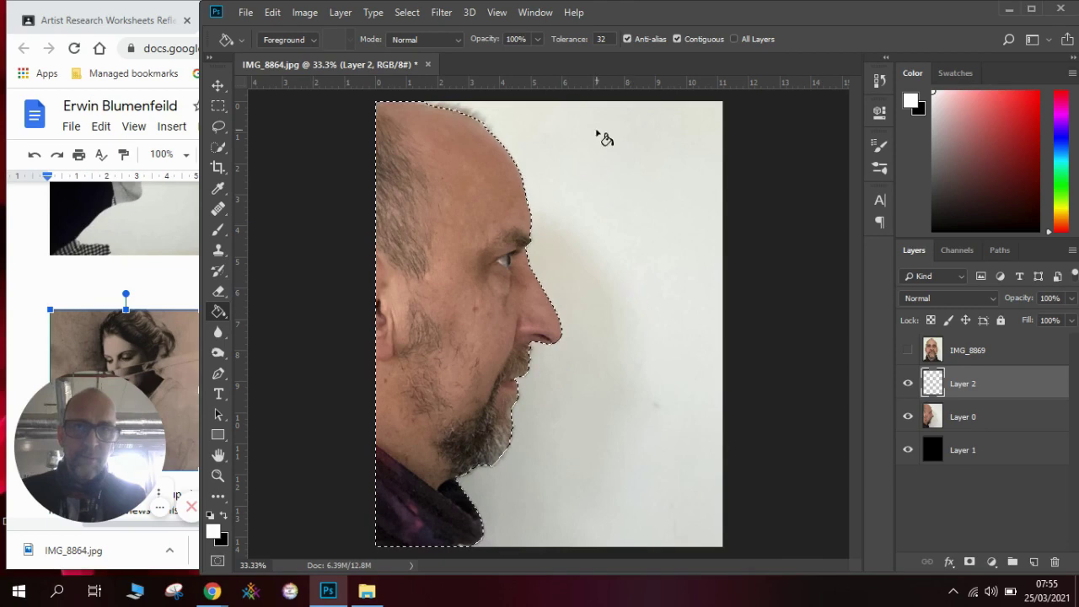
click(408, 15)
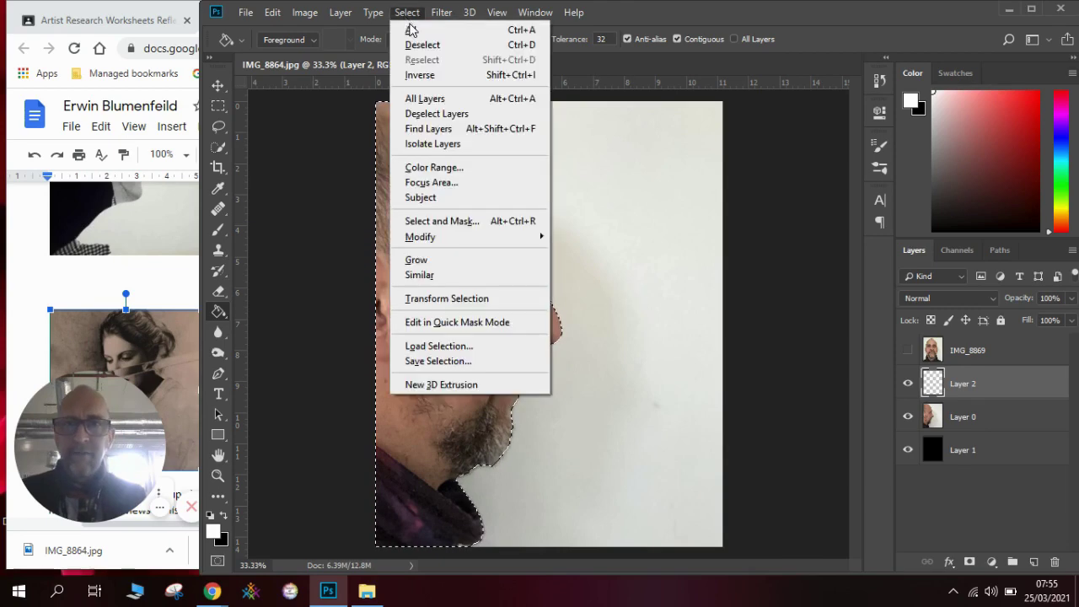
click(420, 74)
click(598, 177)
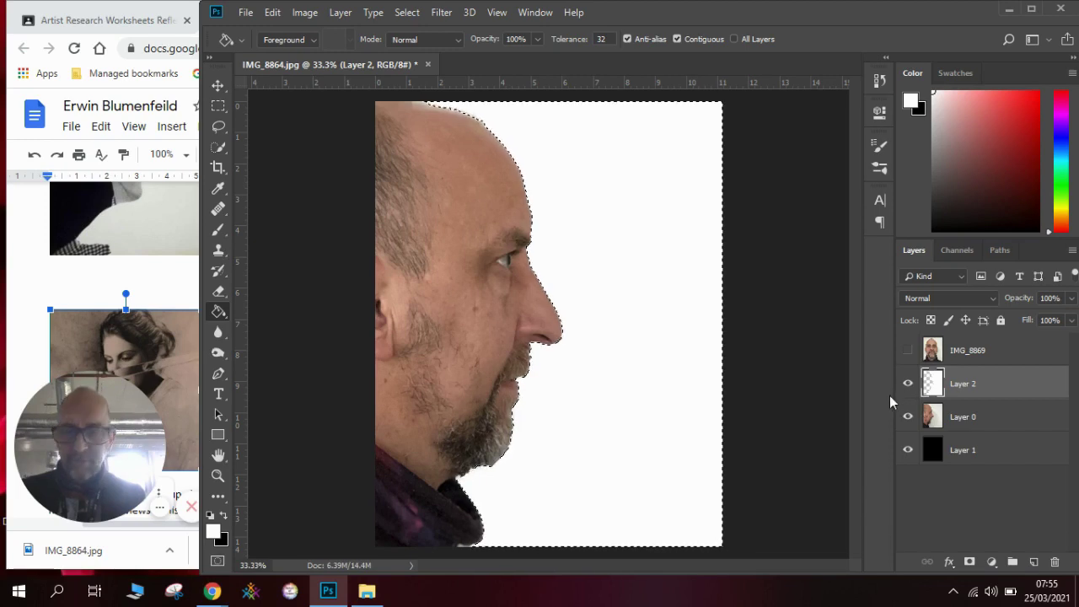
click(416, 15)
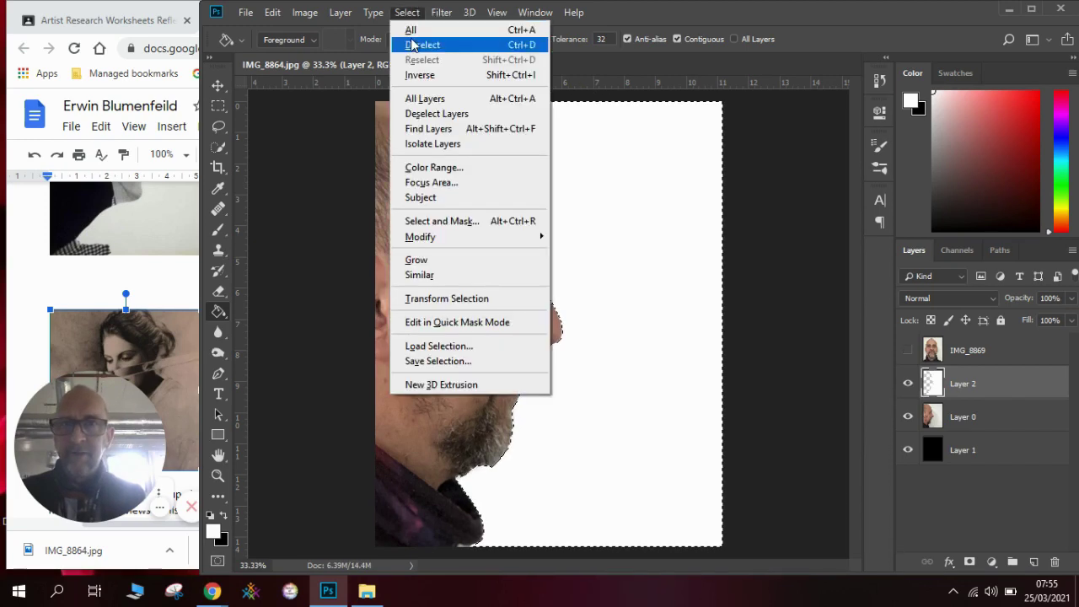
click(418, 41)
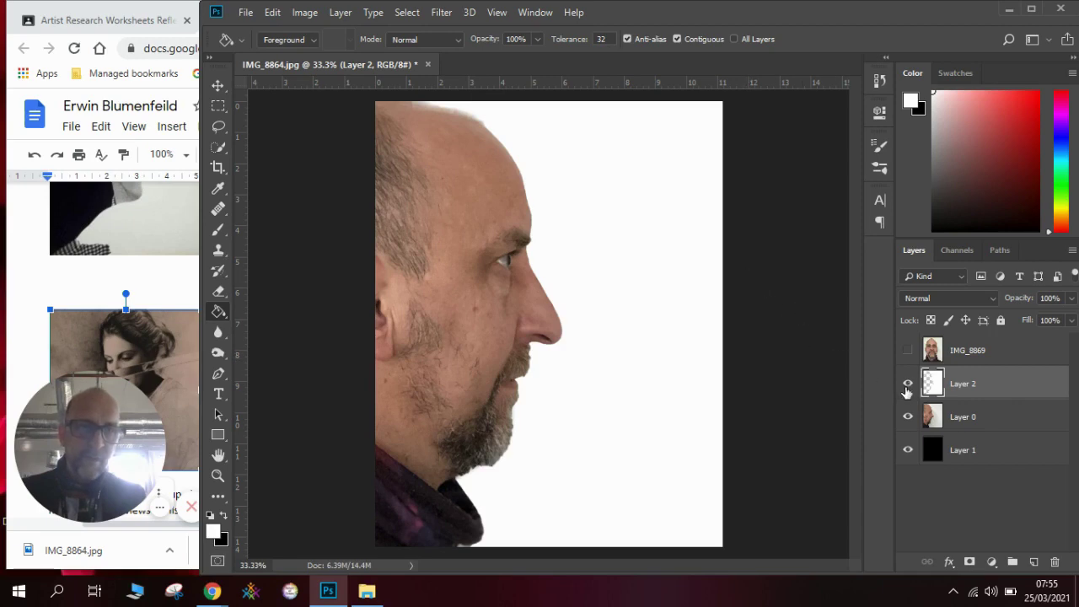
click(908, 417)
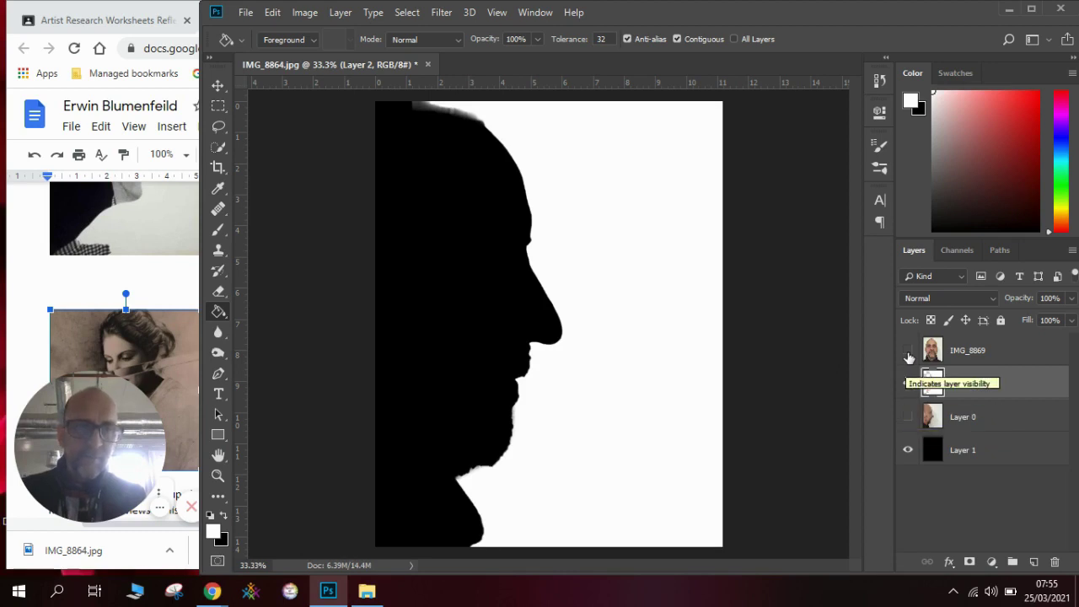
- Move IMG_8869 below Layer 0, show it, and nudge it slightly right and down
click(956, 355)
drag(983, 355, 991, 432)
click(908, 417)
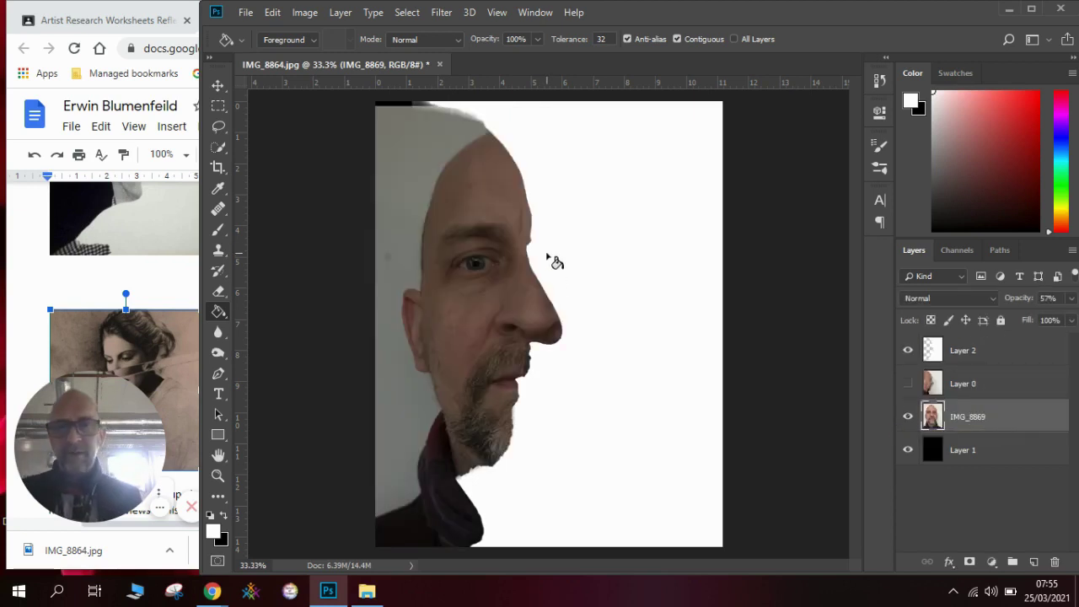
click(217, 85)
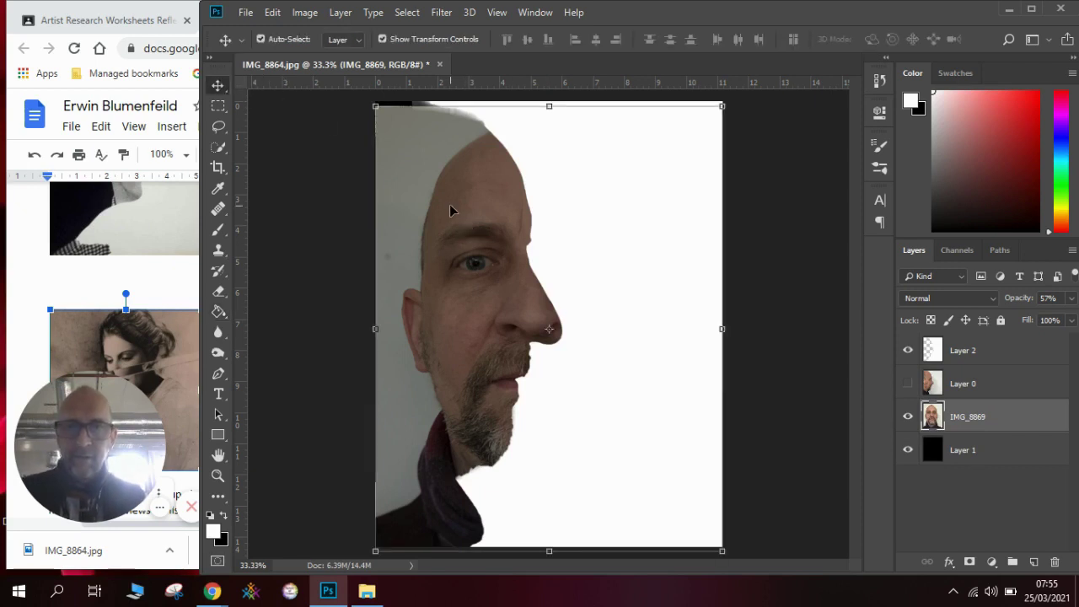
drag(450, 221, 459, 224)
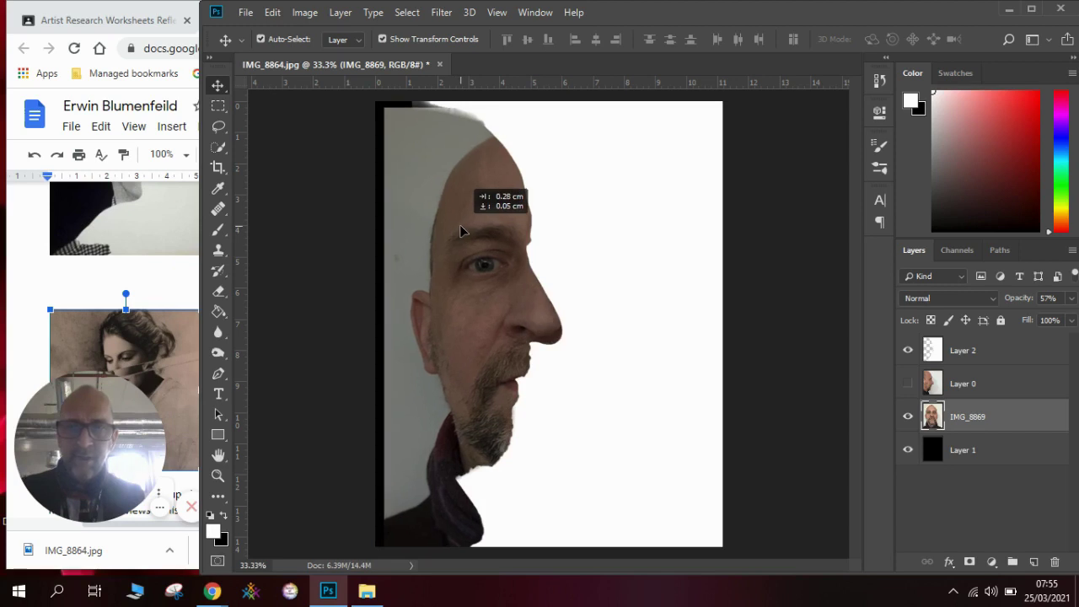
drag(459, 224, 459, 225)
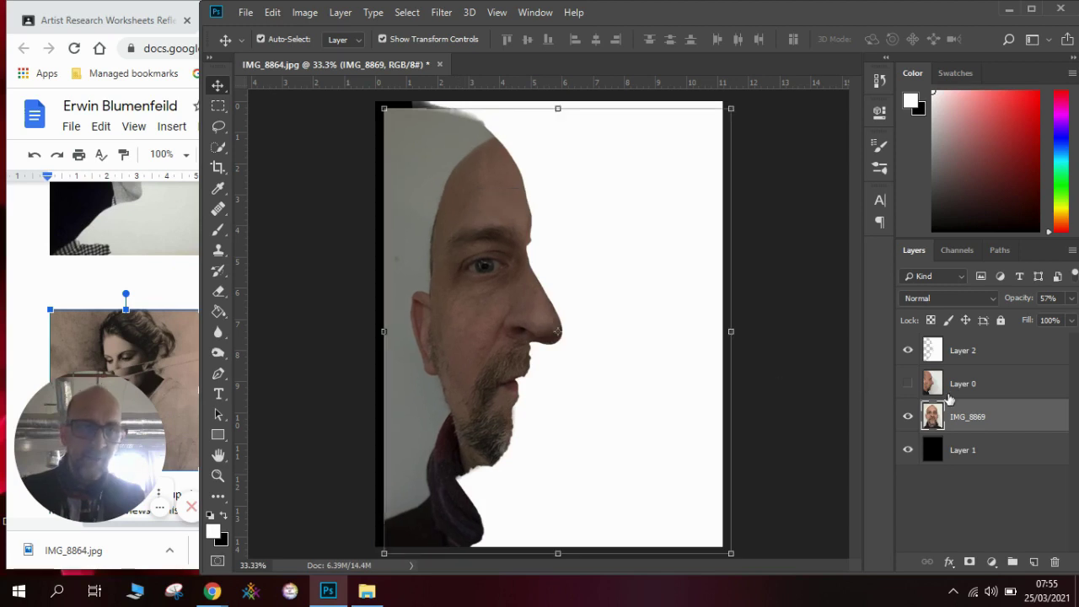
- Briefly show Layer 0 for comparison, then hide it and the white Layer 2 mask
click(908, 385)
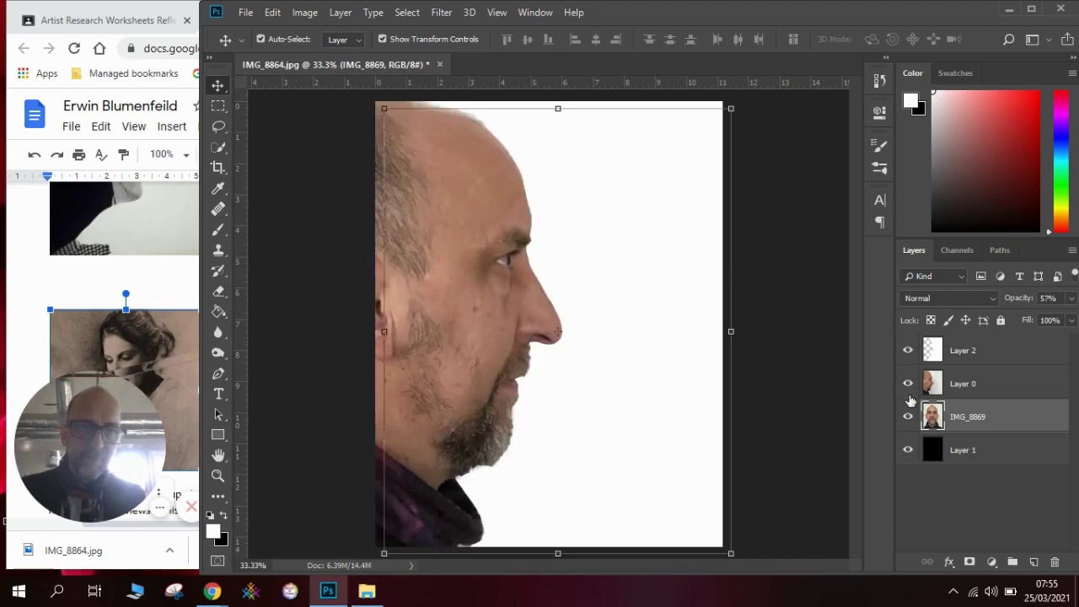
click(907, 384)
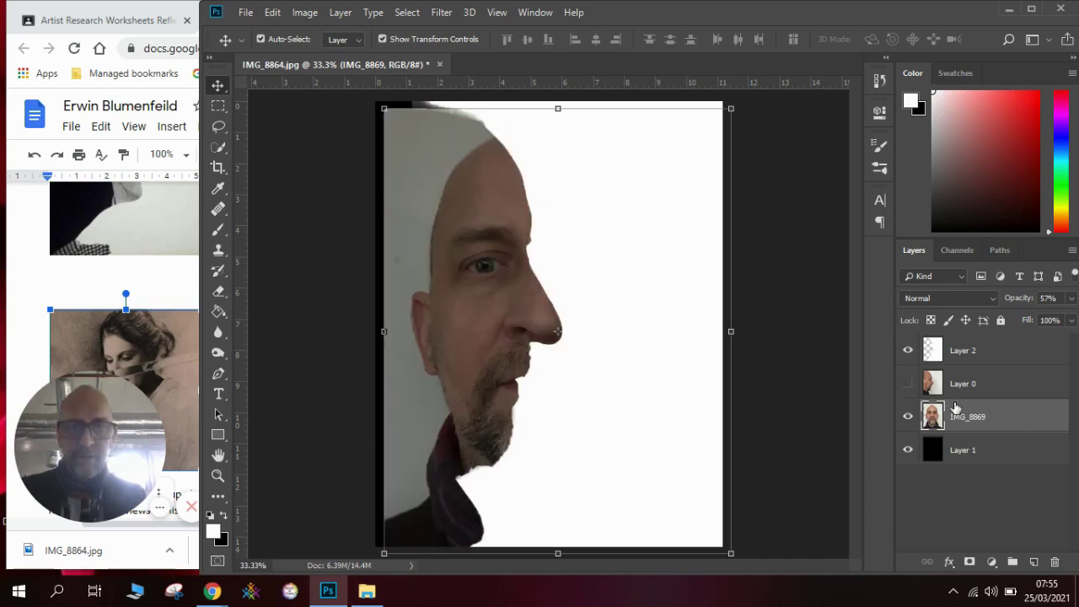
click(908, 351)
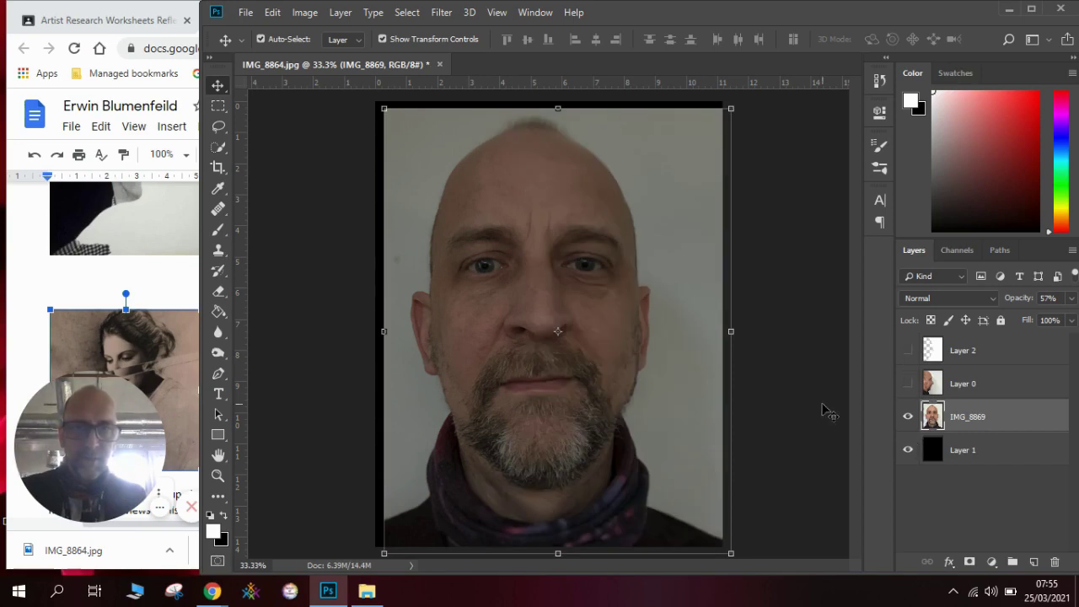
- Quick-select the whole head, copy it to Layer 3 with Ctrl+J, hide IMG_8869, and show Layer 2
click(218, 149)
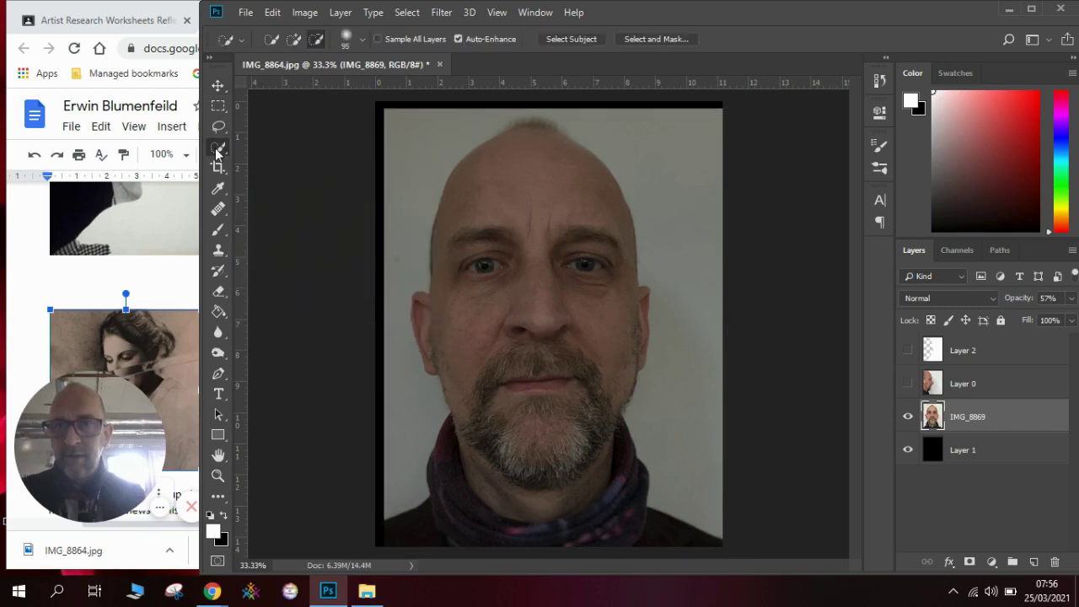
click(294, 38)
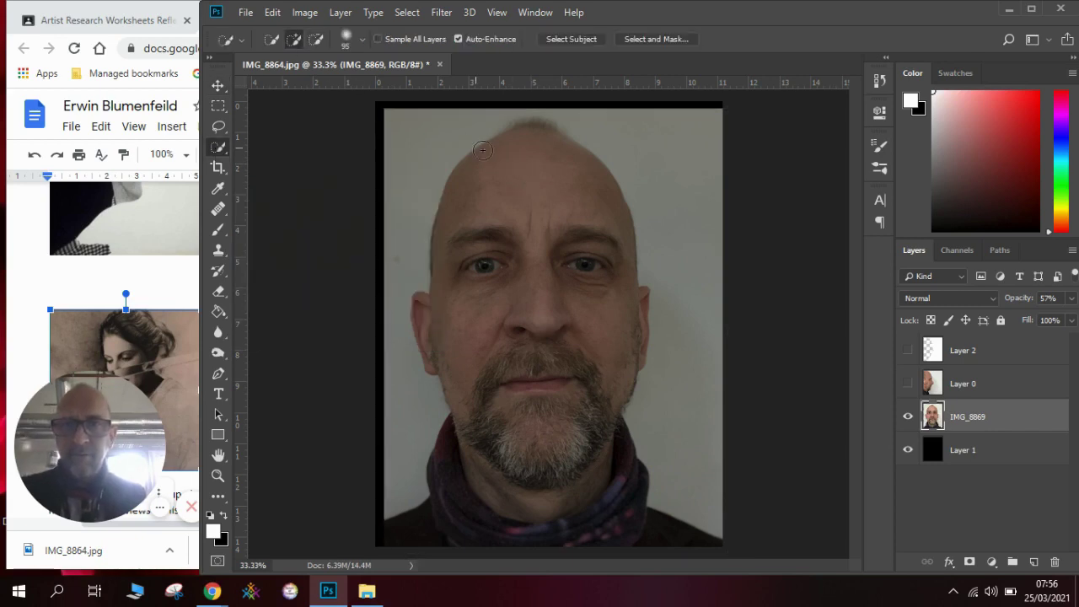
mouse_move(498, 149)
mouse_down()
mouse_move(467, 167)
mouse_move(454, 210)
mouse_move(447, 333)
mouse_move(439, 327)
mouse_move(461, 402)
mouse_move(451, 479)
mouse_move(463, 505)
mouse_move(487, 519)
mouse_move(616, 541)
mouse_up()
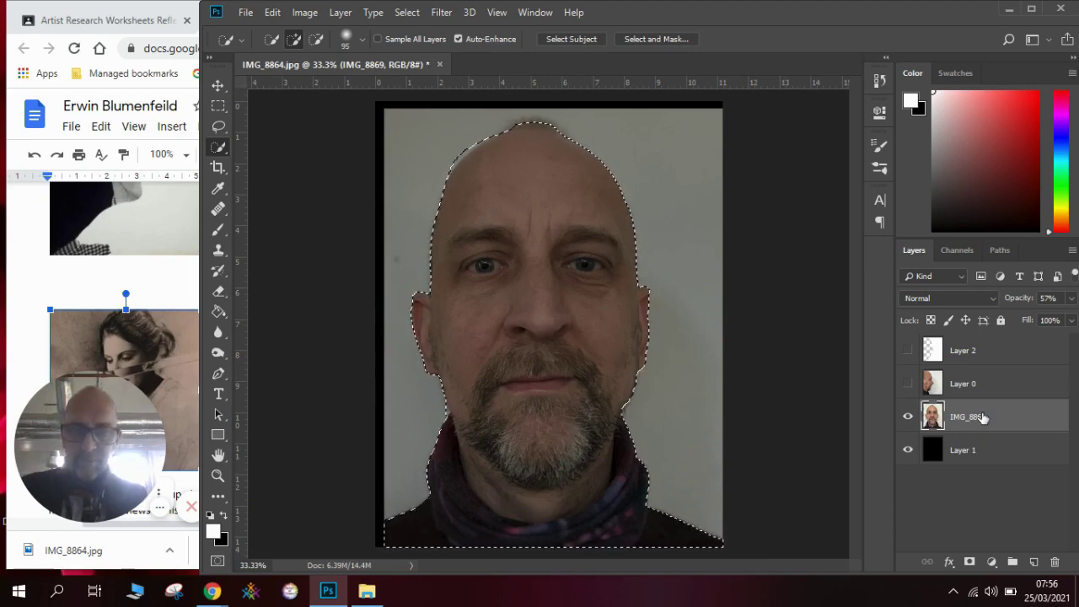
key(ctrl+j)
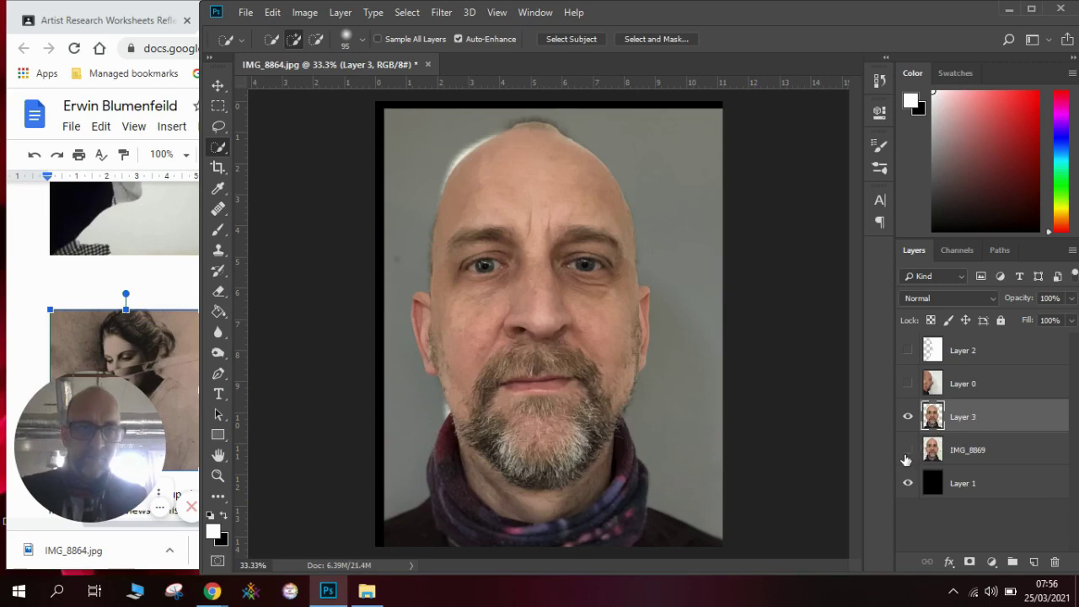
click(908, 452)
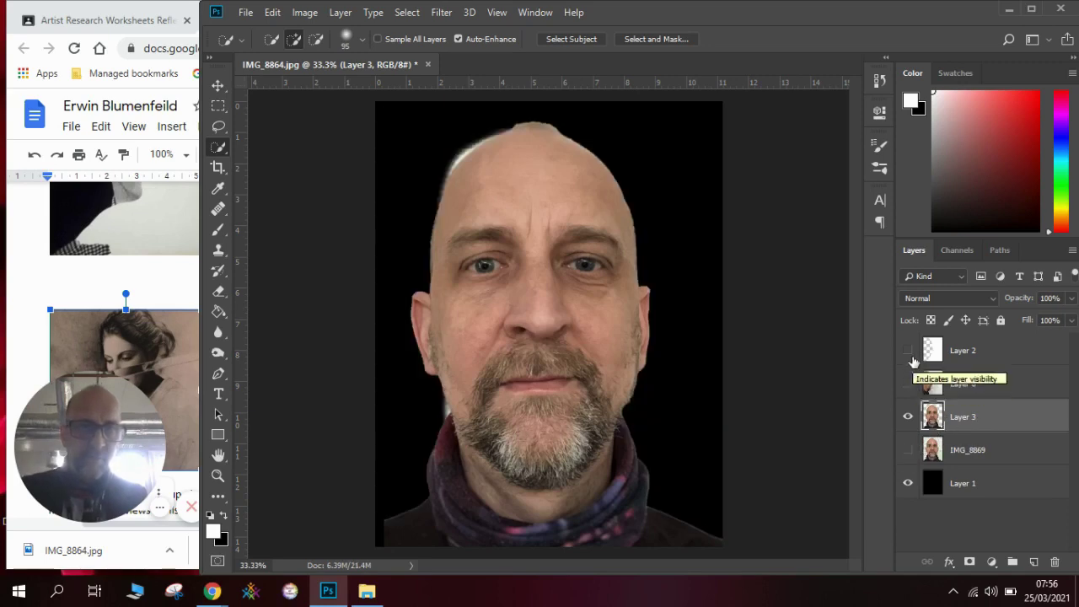
click(908, 351)
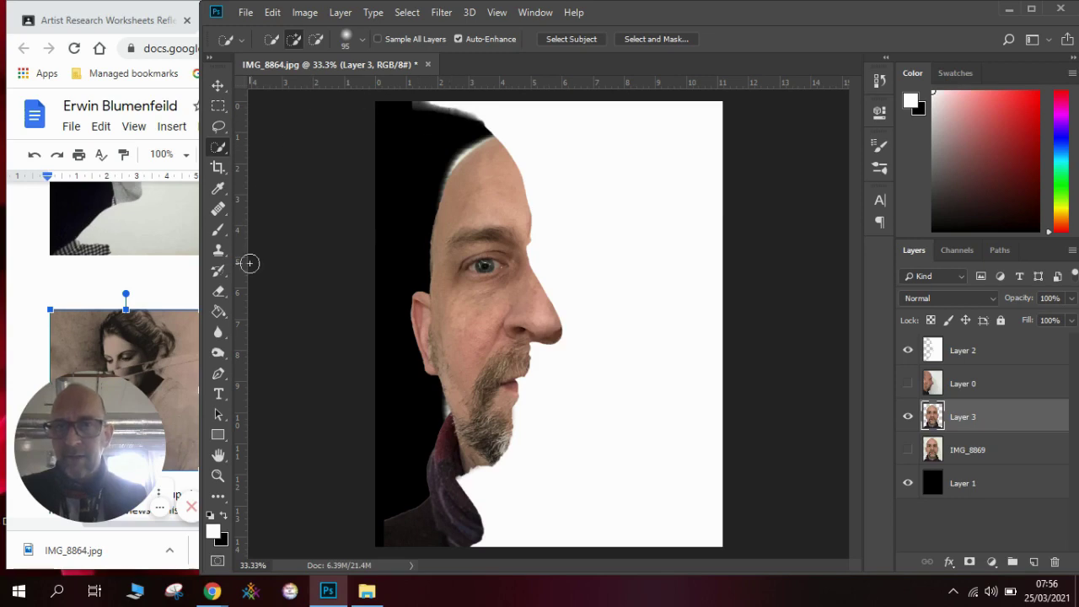
- Set up the Eraser with a Hard Round 32 px brush
click(219, 291)
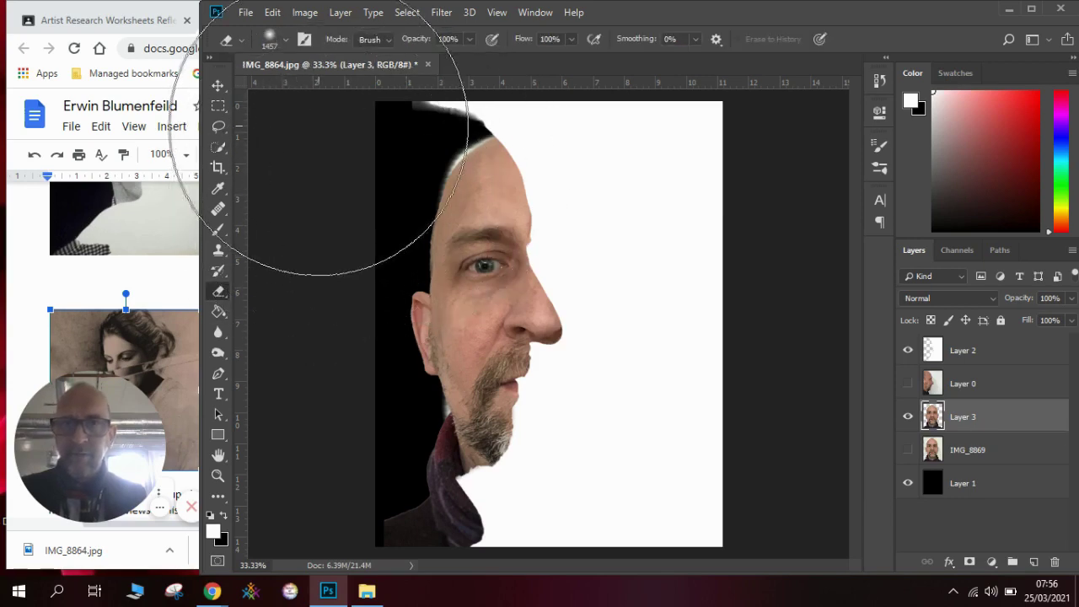
click(287, 40)
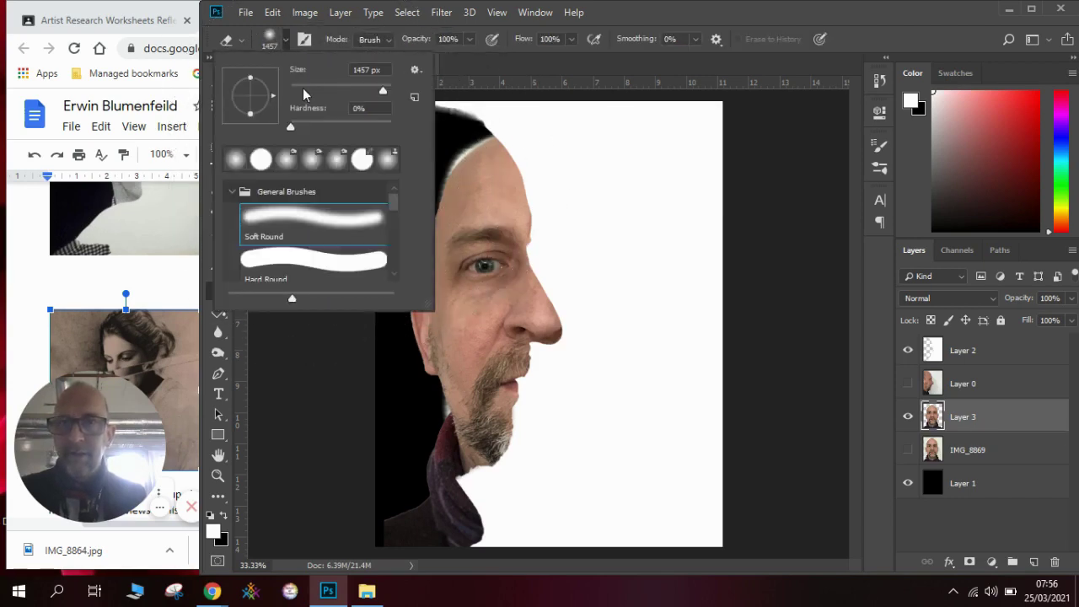
click(303, 91)
click(275, 258)
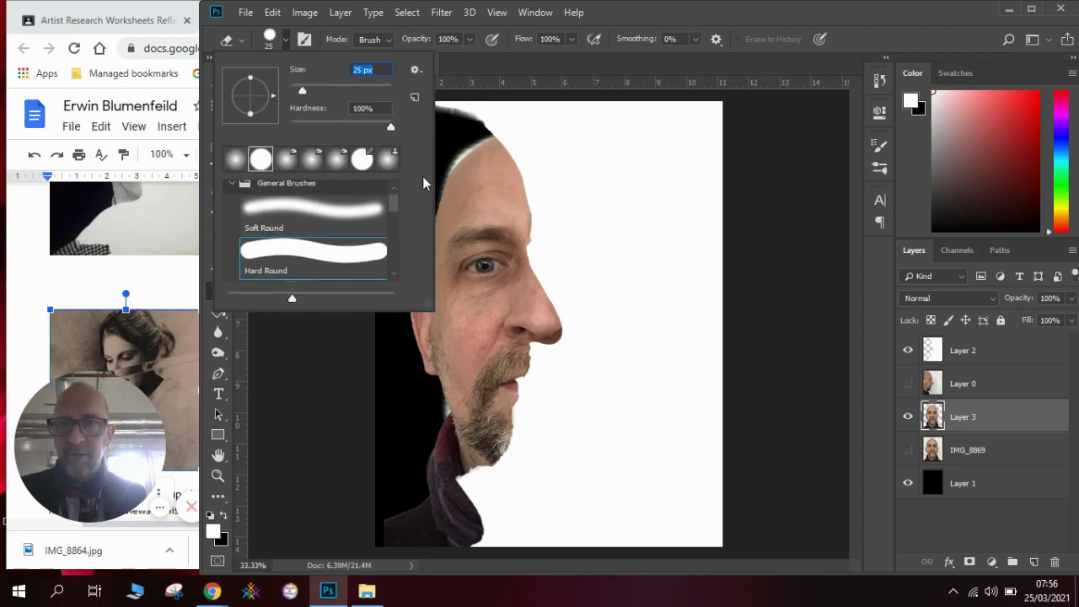
drag(303, 91, 307, 93)
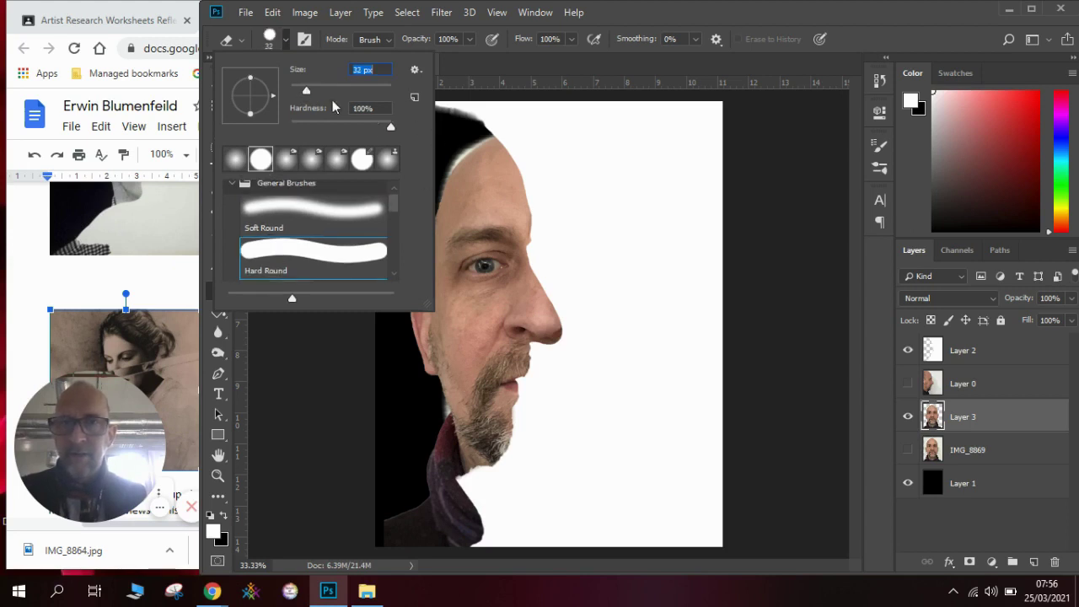
click(458, 135)
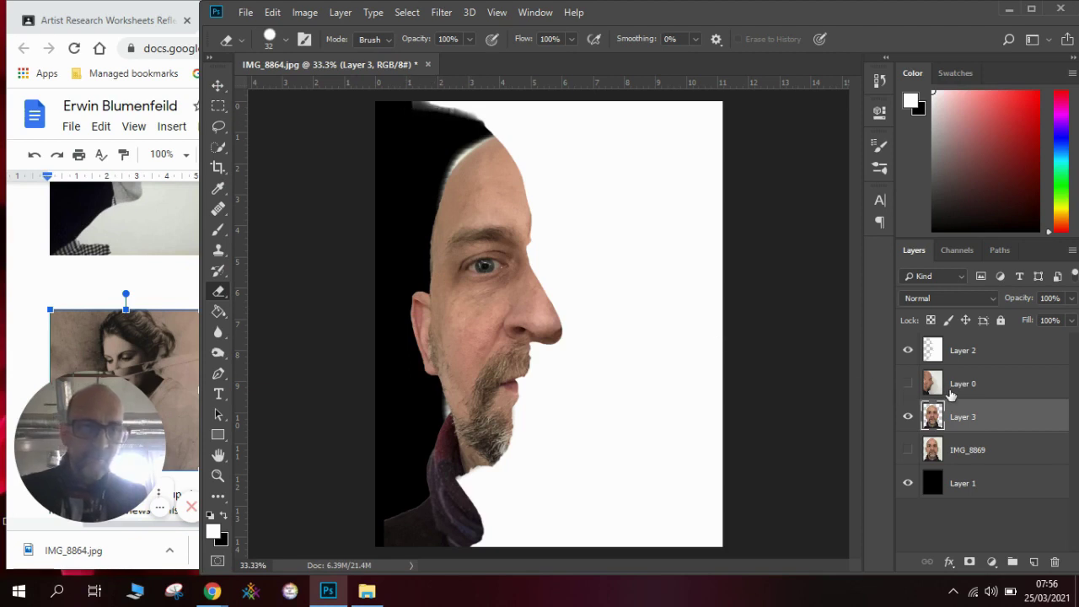
- Erase the grey speck along Layer 2's top edge, then reselect Layer 3
click(969, 354)
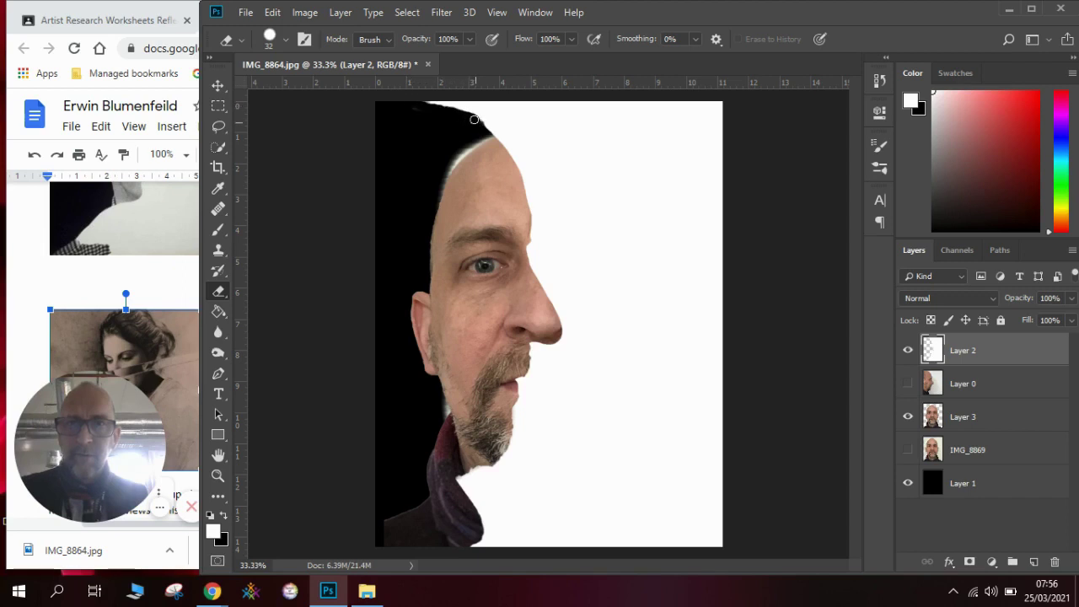
drag(445, 110, 410, 108)
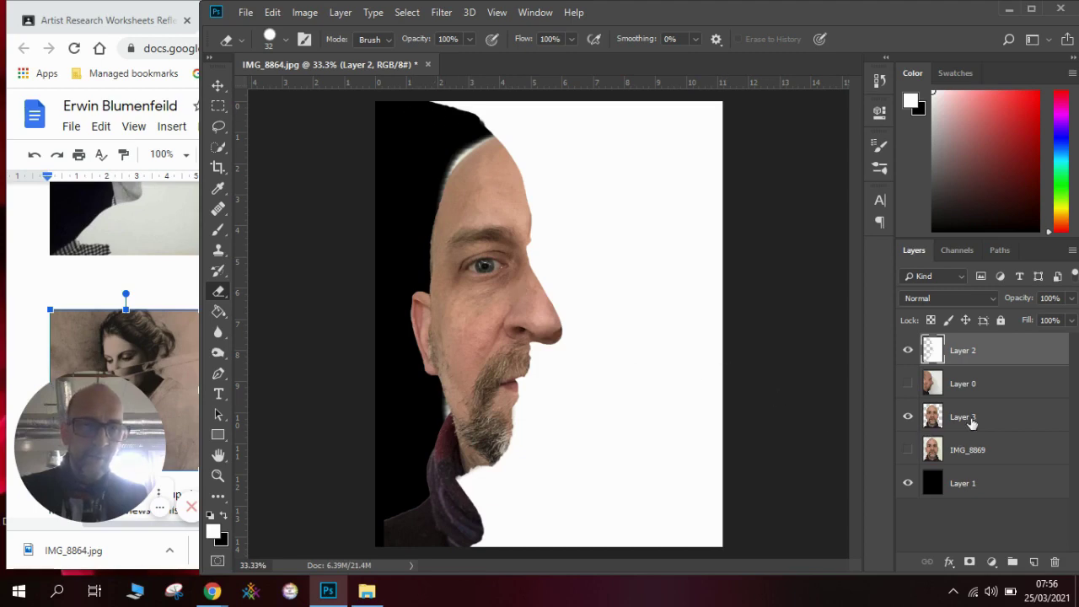
click(971, 422)
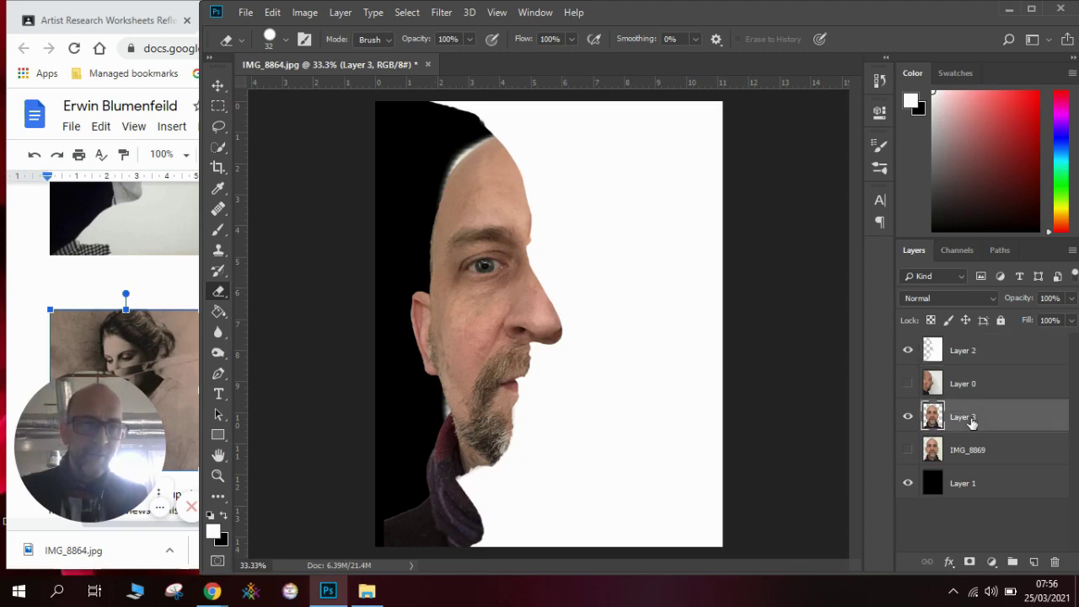
click(304, 12)
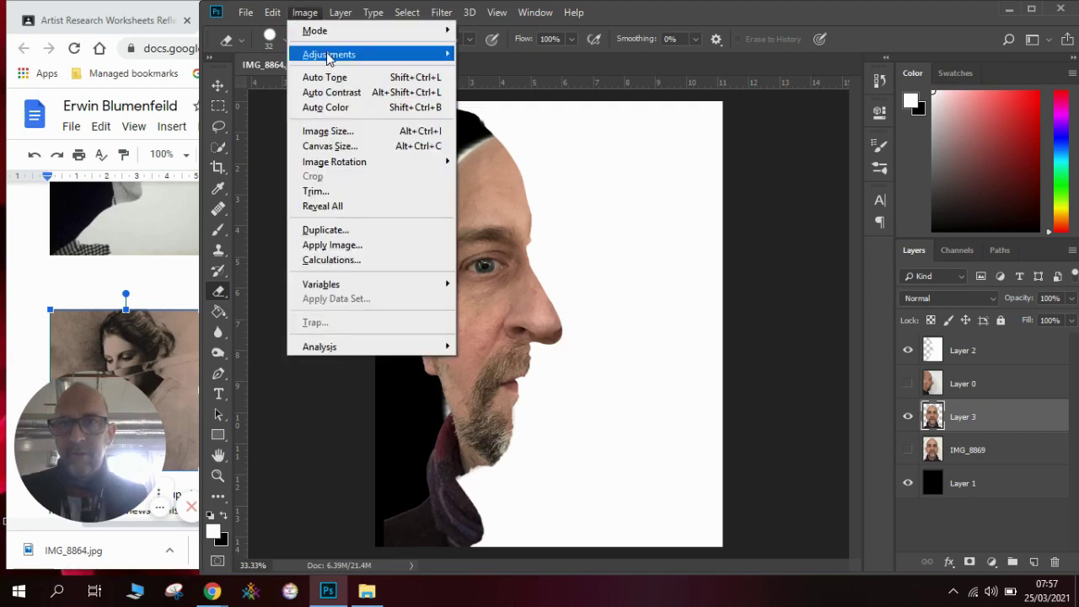
- Convert the Layer 3 face to black and white with default settings, then return to the Google Docs page
mouse_move(311, 54)
click(522, 167)
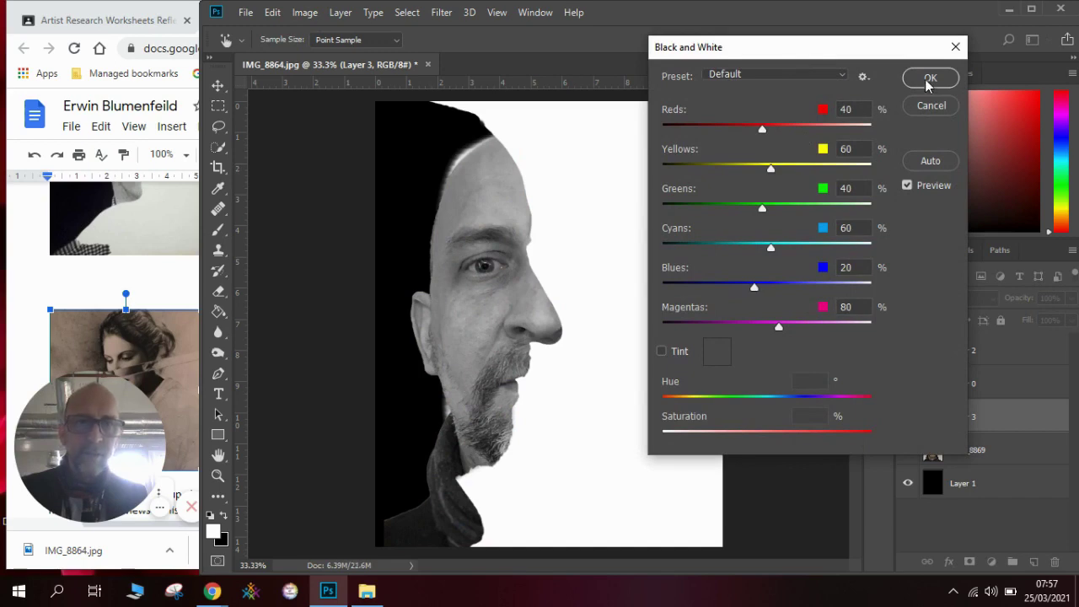
click(929, 77)
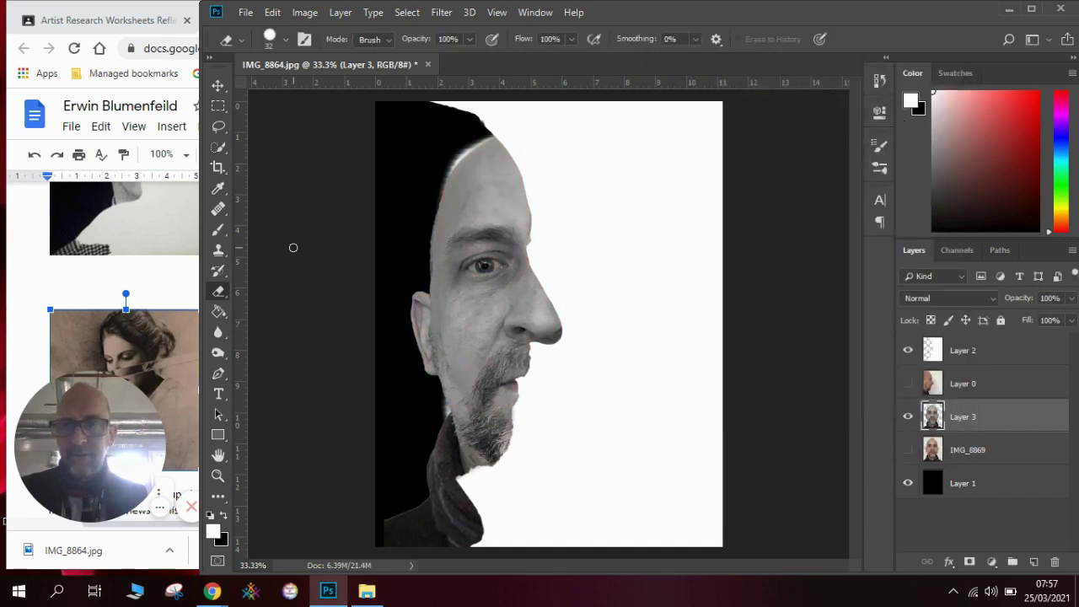
click(150, 277)
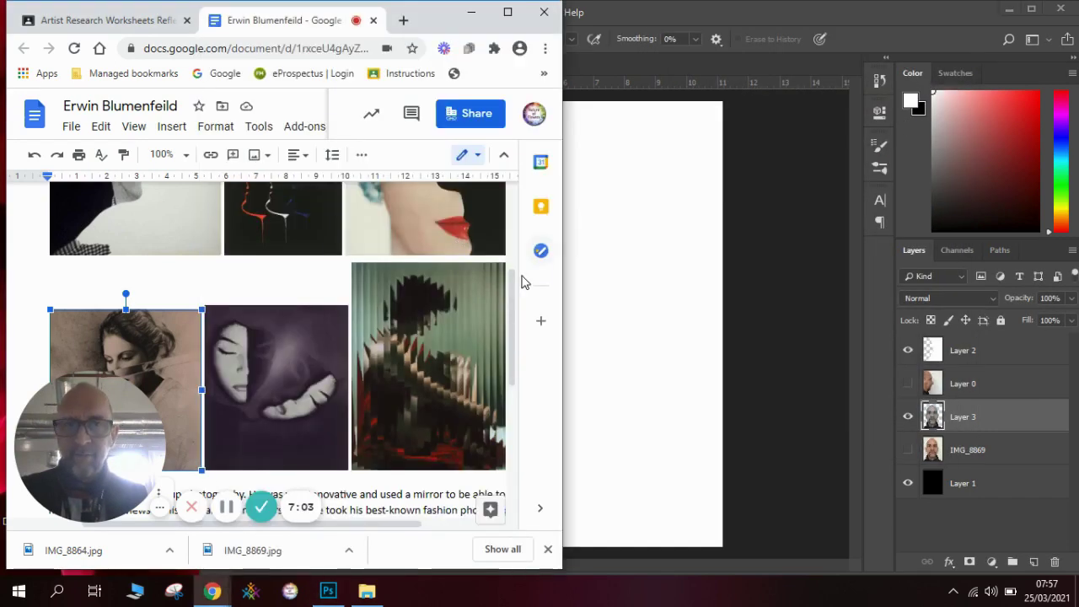
scroll(521, 282, up, 3)
scroll(521, 281, down, 1)
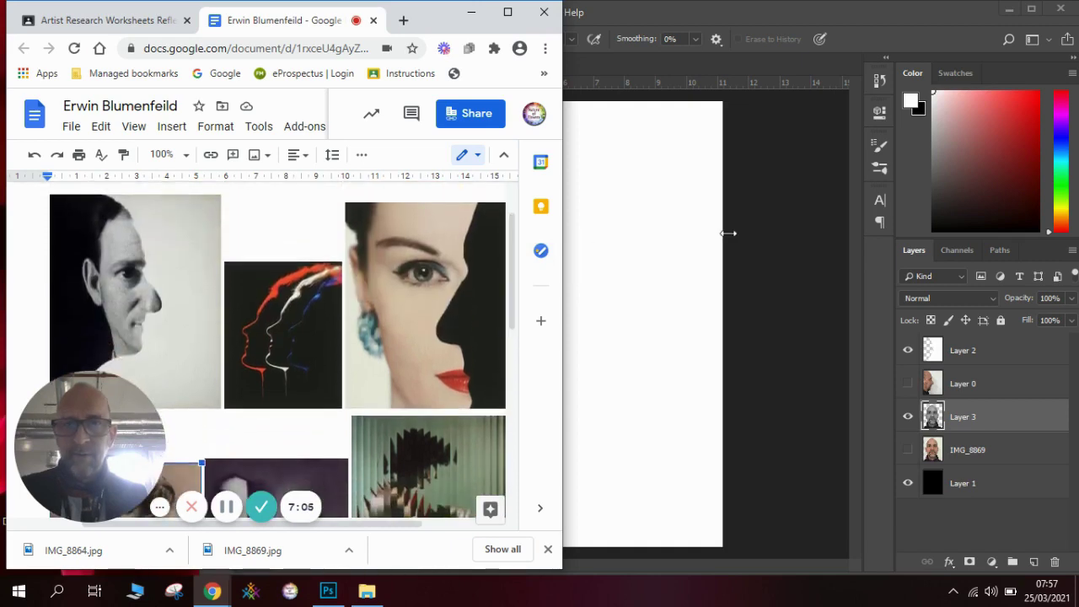
click(729, 234)
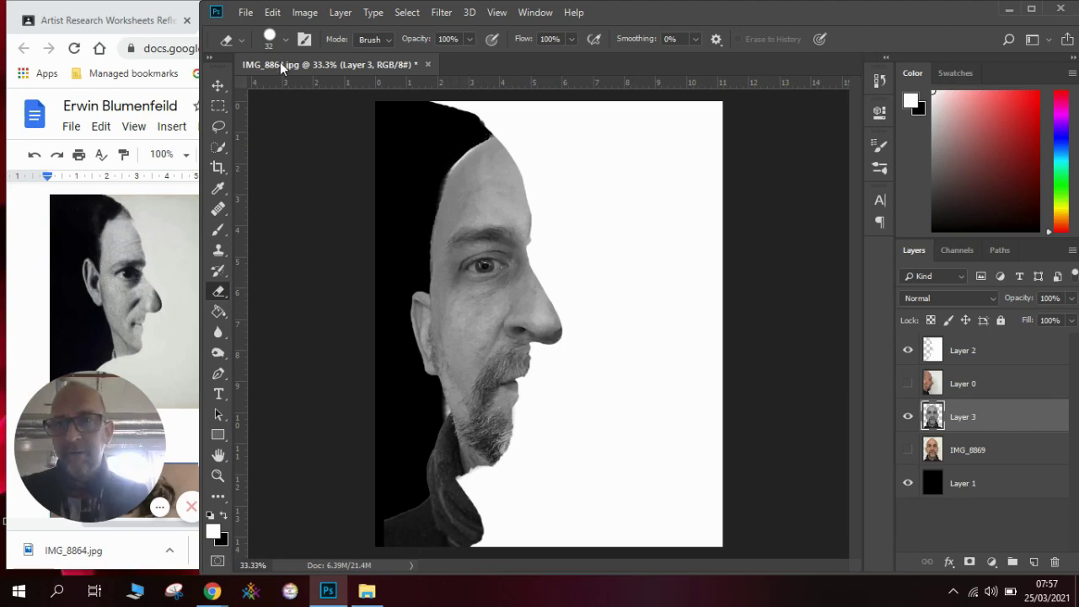
- Erase along Layer 3's top edge with a 78 px Soft Round eraser so it fades into black
click(286, 40)
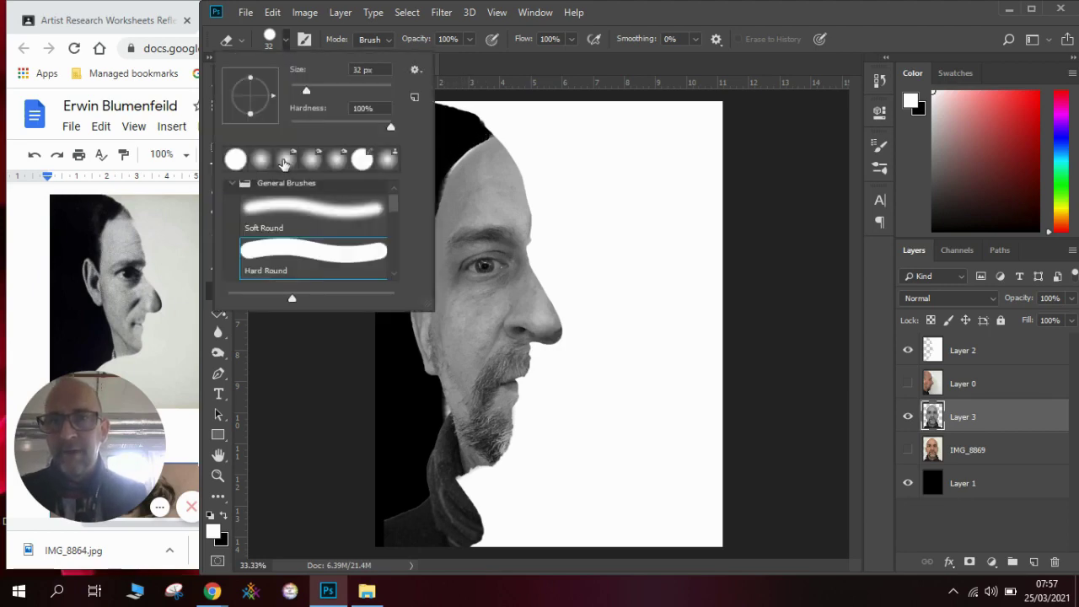
click(280, 212)
drag(319, 93, 331, 91)
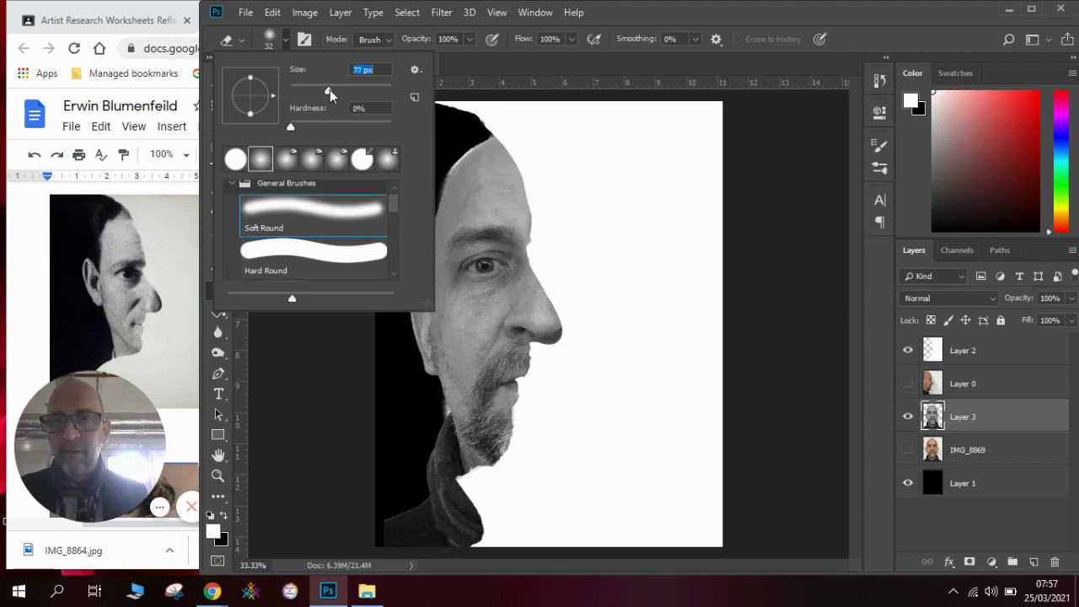
click(477, 128)
mouse_move(487, 136)
mouse_down()
mouse_move(452, 160)
mouse_move(485, 135)
mouse_move(434, 202)
mouse_move(422, 267)
mouse_up()
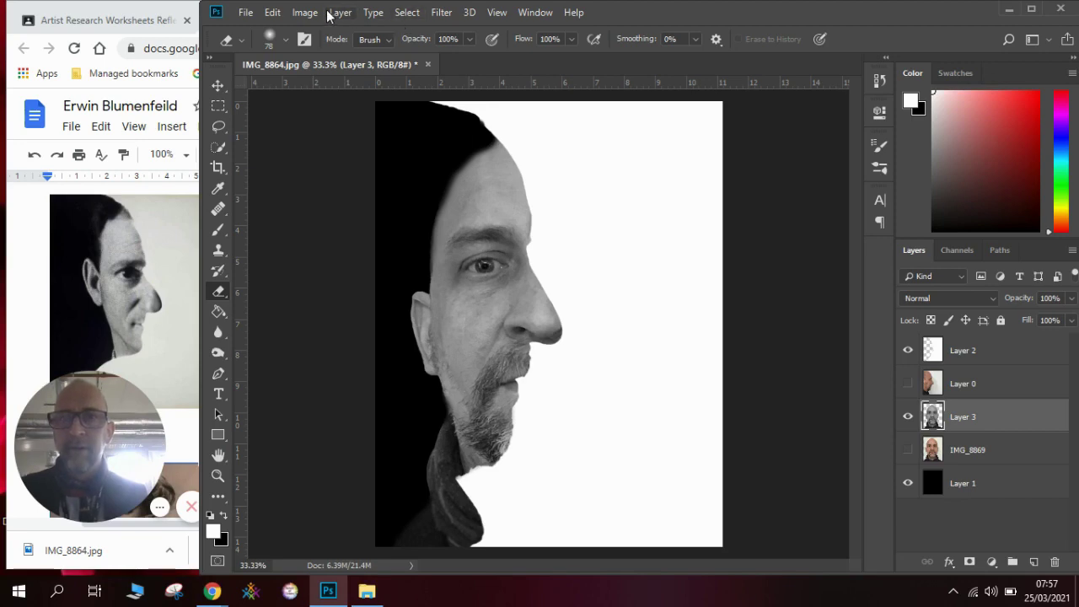
- Apply Brightness/Contrast to the Layer 3 face with Brightness -18 and Contrast 55
click(305, 12)
mouse_move(329, 55)
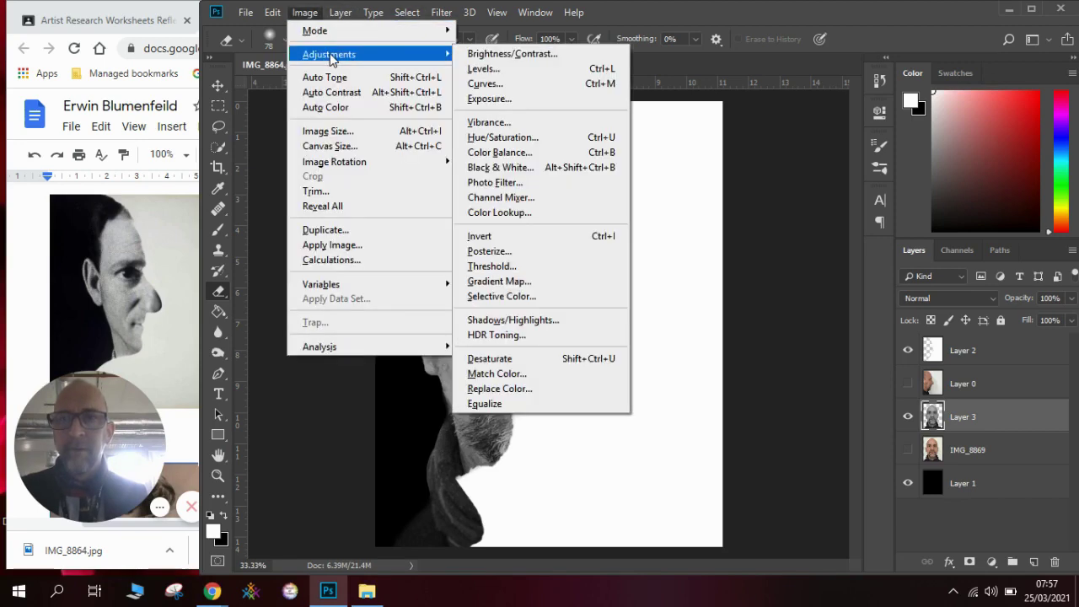
click(542, 58)
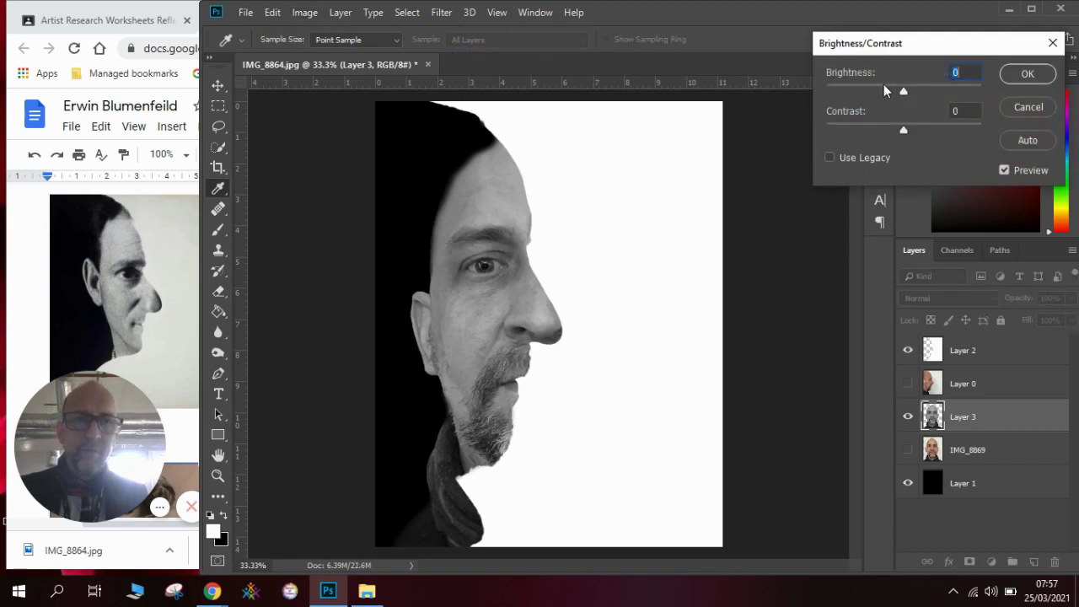
drag(887, 91, 944, 135)
mouse_move(912, 96)
mouse_down()
mouse_move(885, 95)
mouse_move(896, 96)
mouse_up()
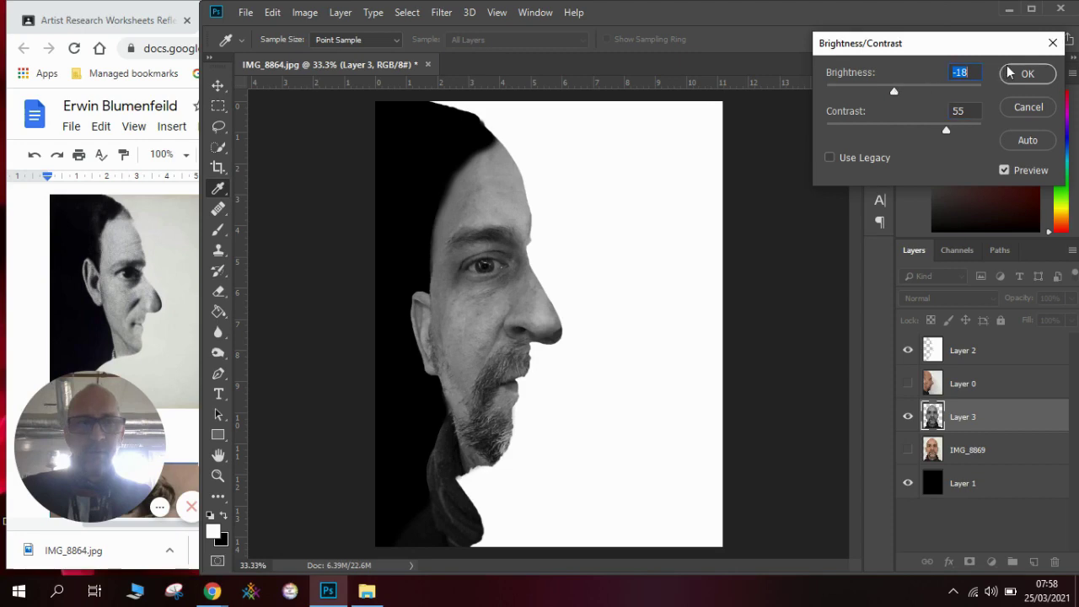
click(1028, 73)
- Nudge the Layer 3 face section slightly downward with the Move tool
key(e)
key(v)
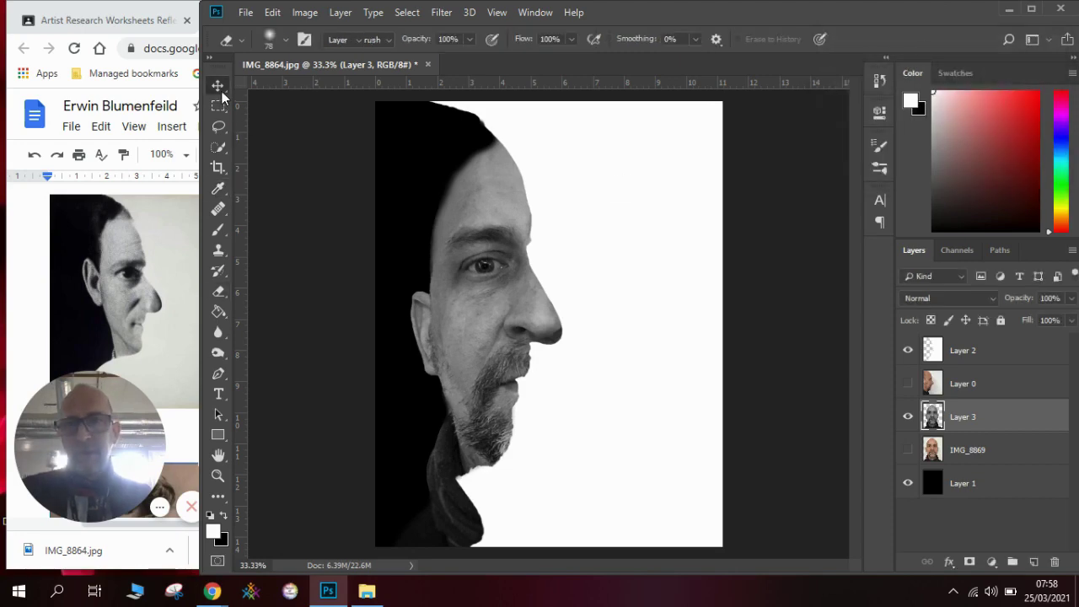
drag(477, 320, 471, 325)
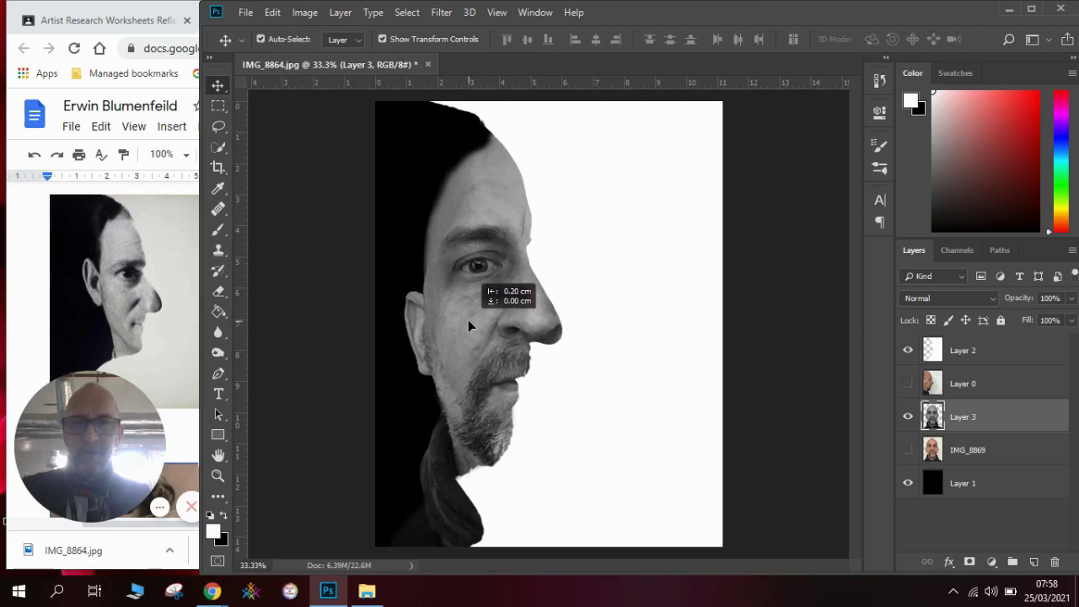
drag(470, 326, 469, 326)
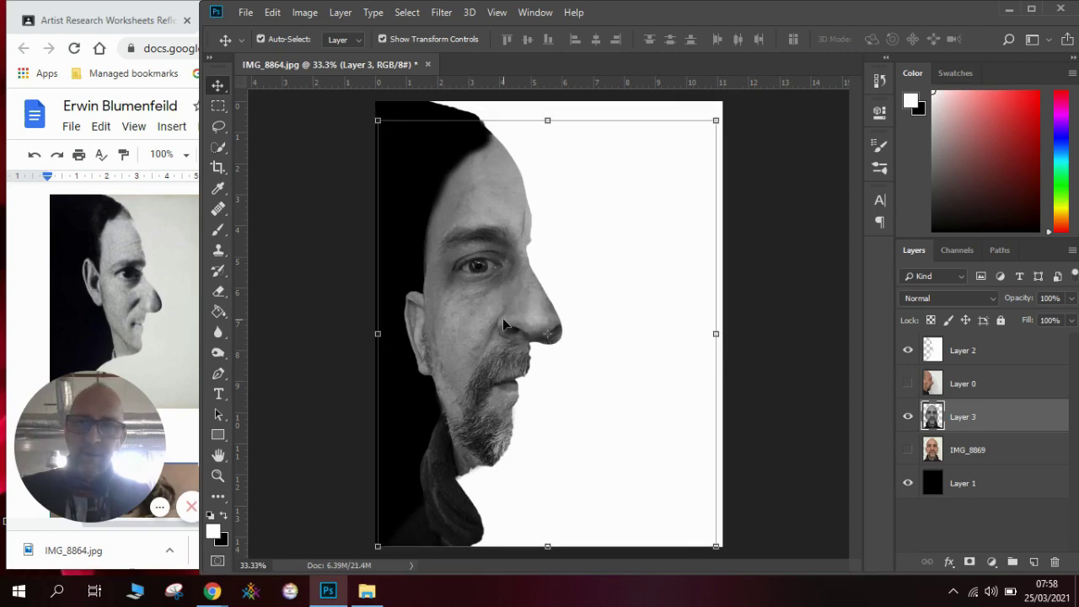
drag(502, 324, 501, 326)
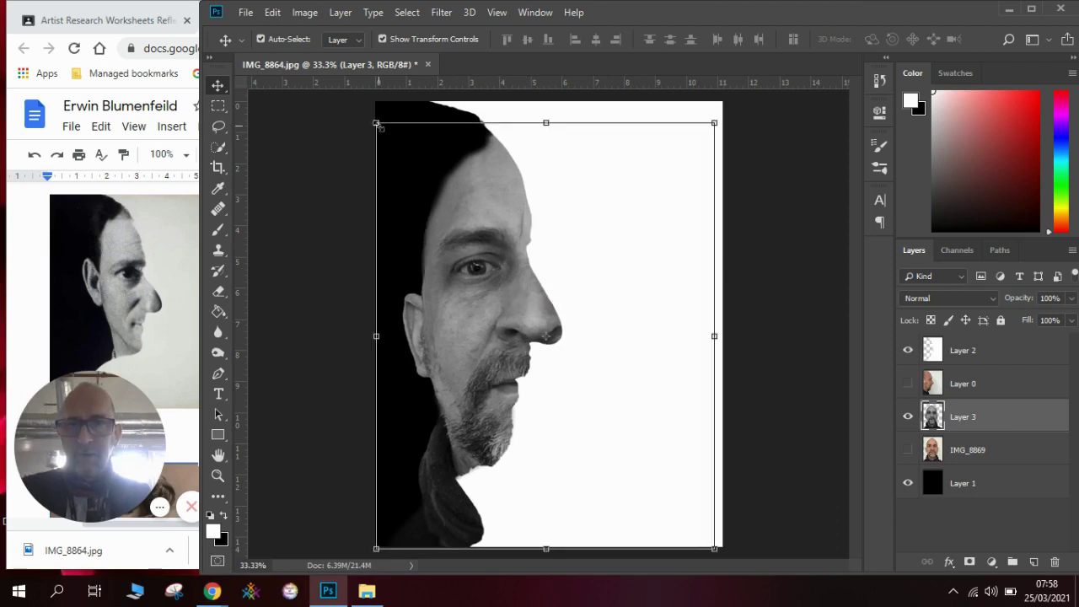
- Scale the face section up to about 101% from its top-left corner and apply the transform
drag(379, 127, 375, 117)
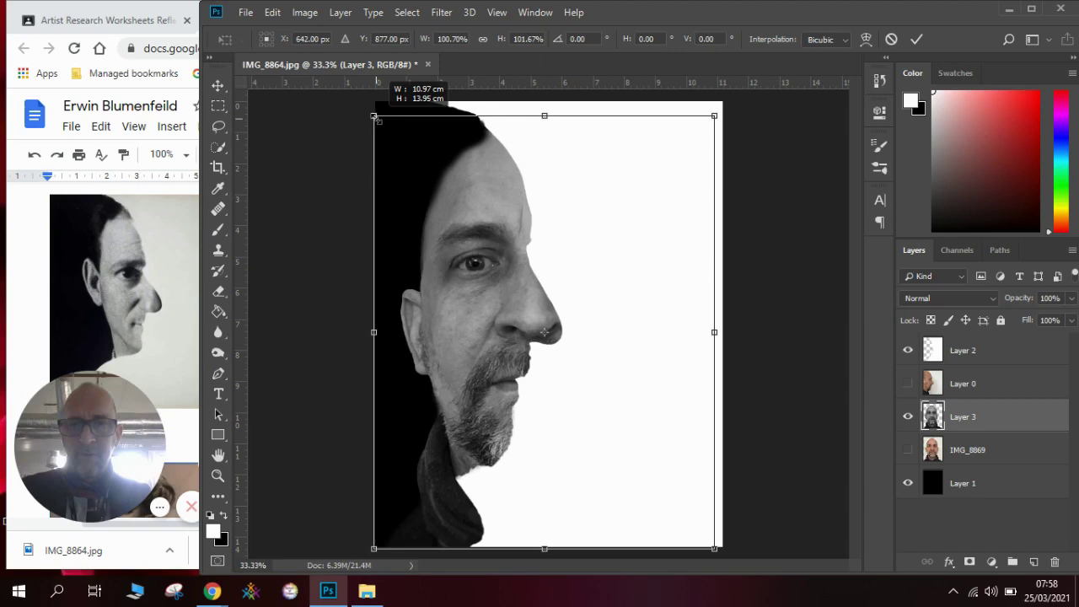
drag(377, 119, 377, 122)
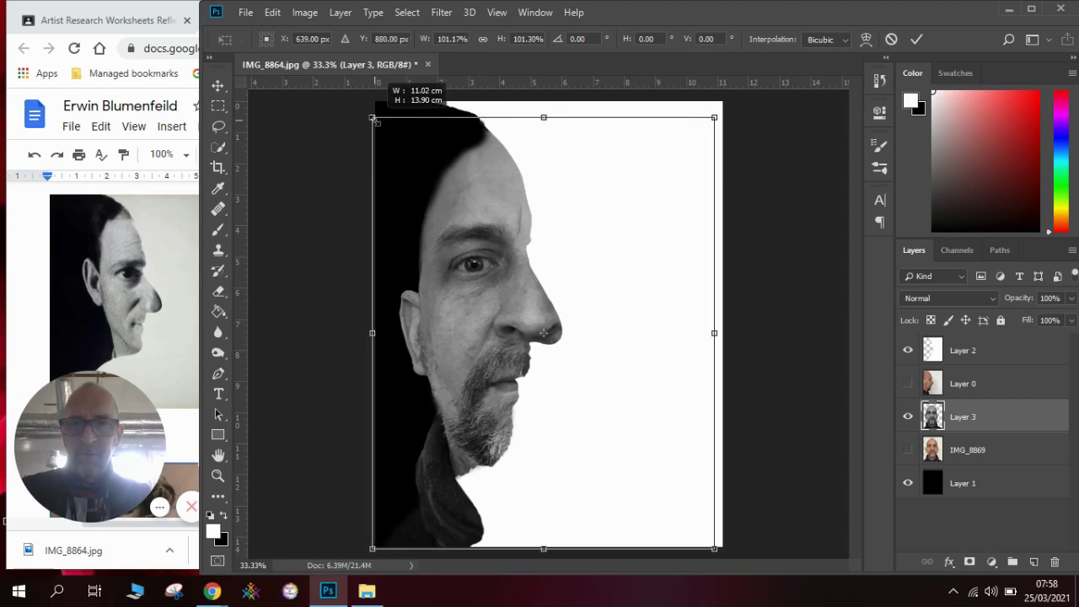
drag(374, 120, 374, 122)
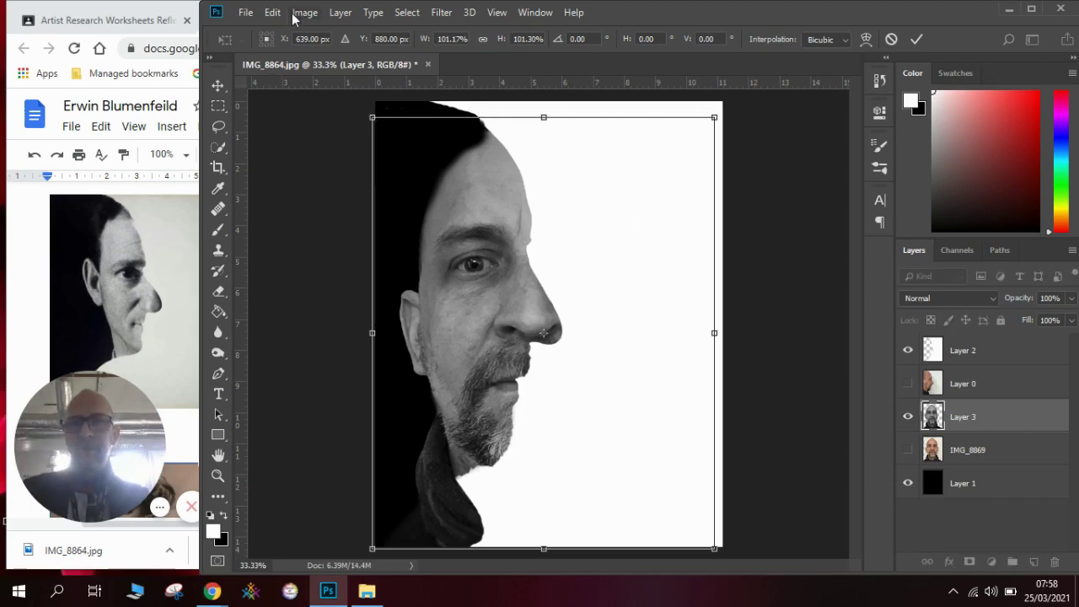
click(218, 86)
click(562, 240)
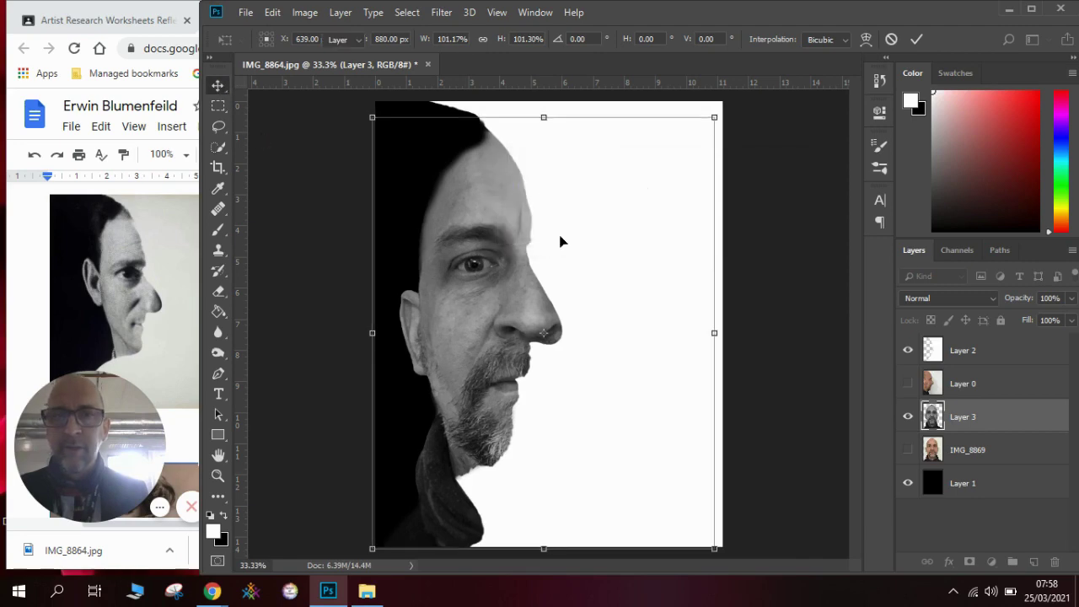
click(338, 162)
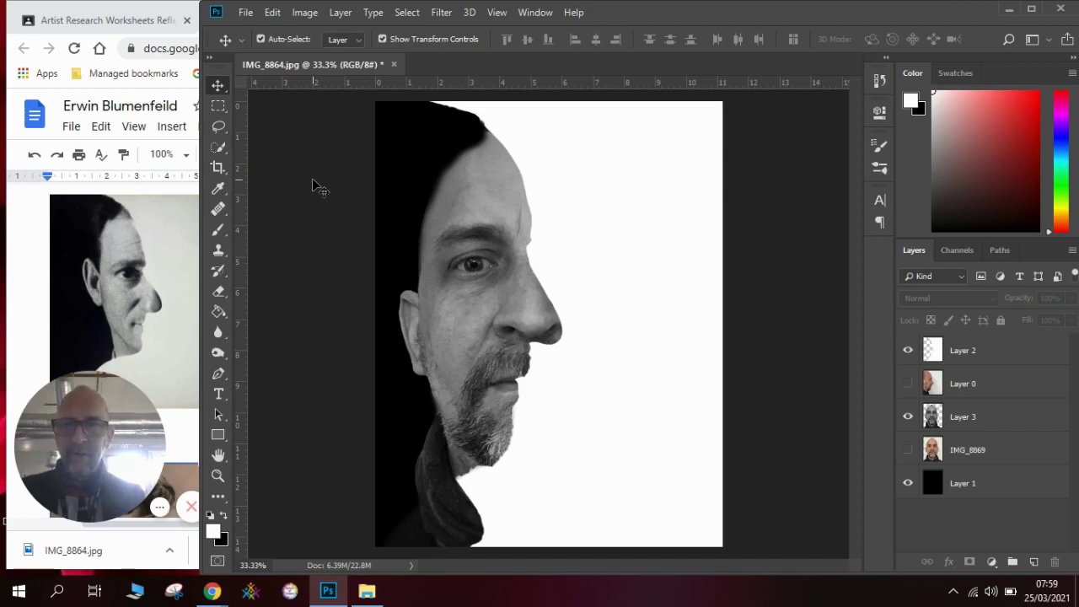
click(187, 423)
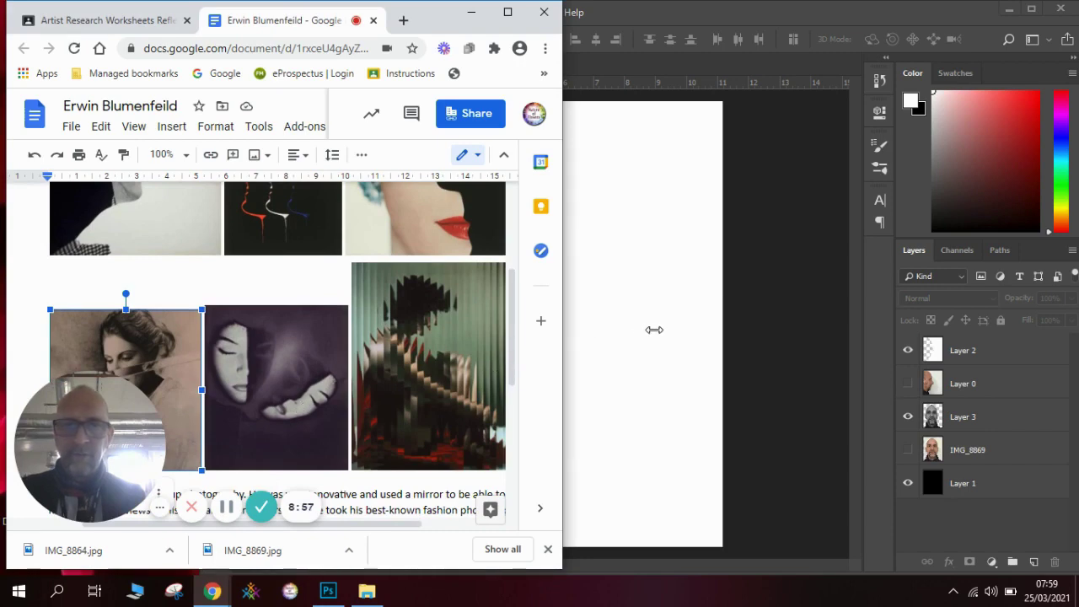
click(660, 336)
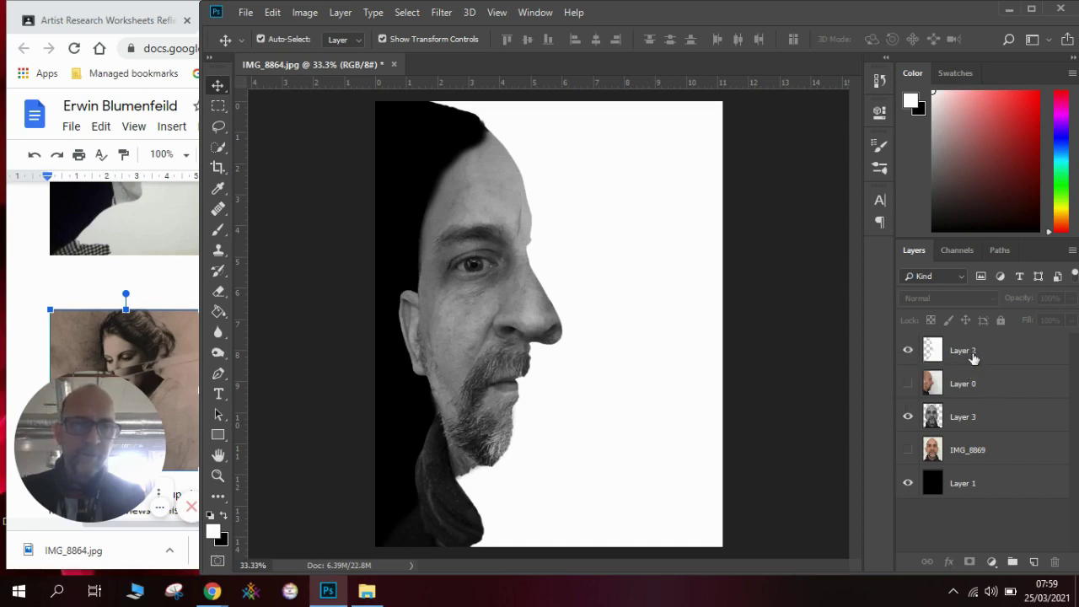
- Magic Wand the white background on Layer 2, then add a new empty Layer 4 above it
click(972, 356)
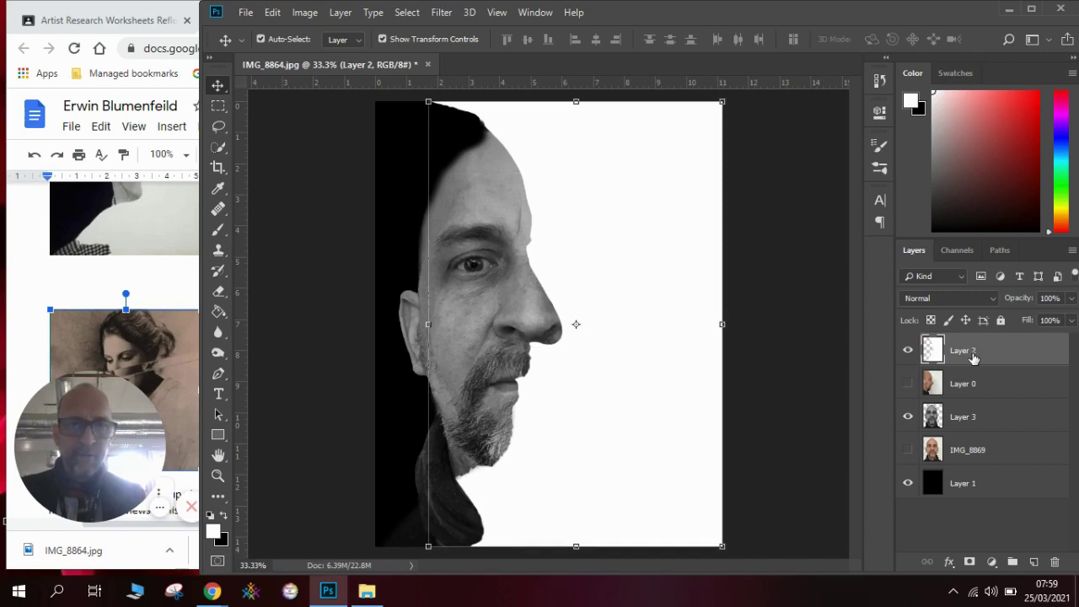
click(220, 148)
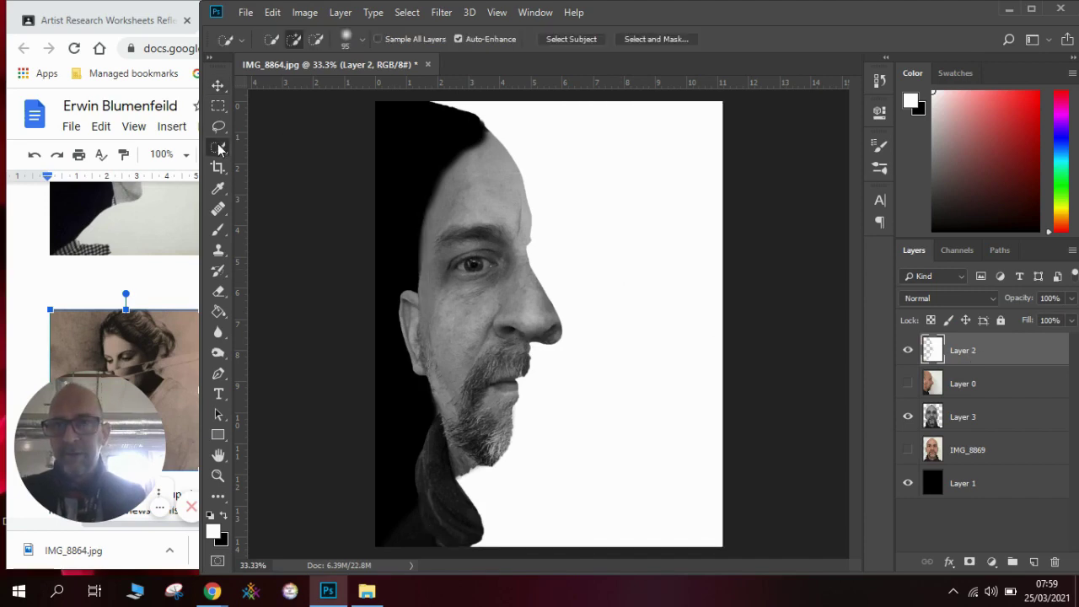
right_click(219, 149)
click(287, 160)
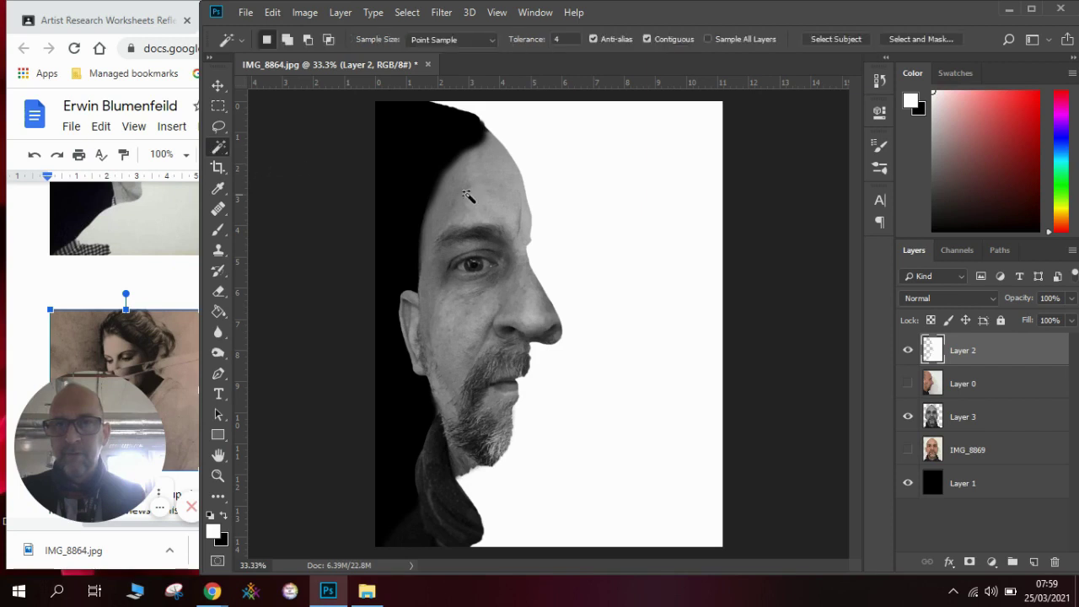
click(645, 213)
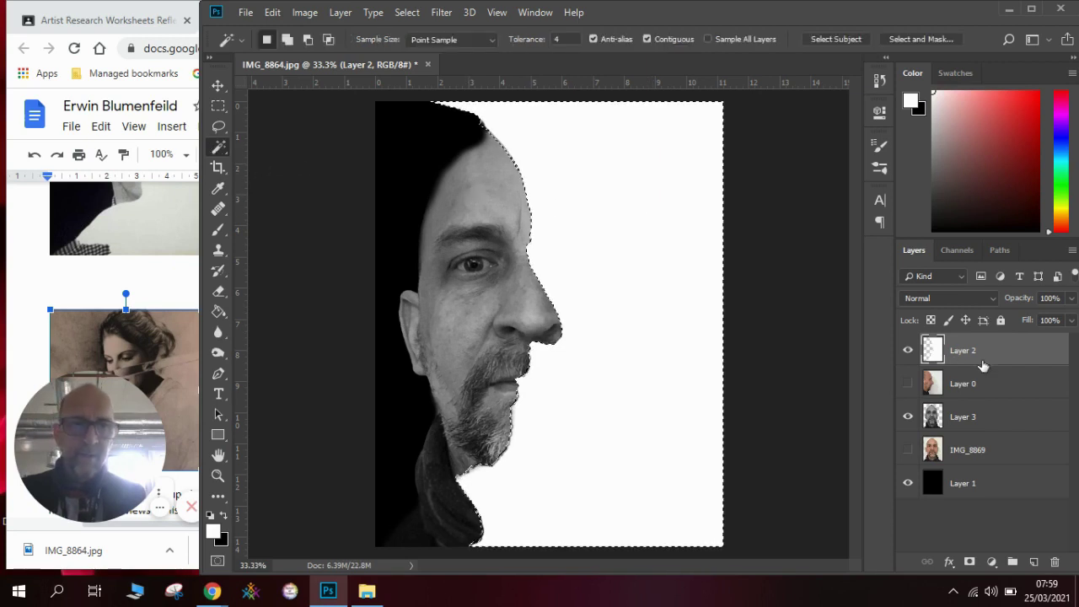
click(1034, 561)
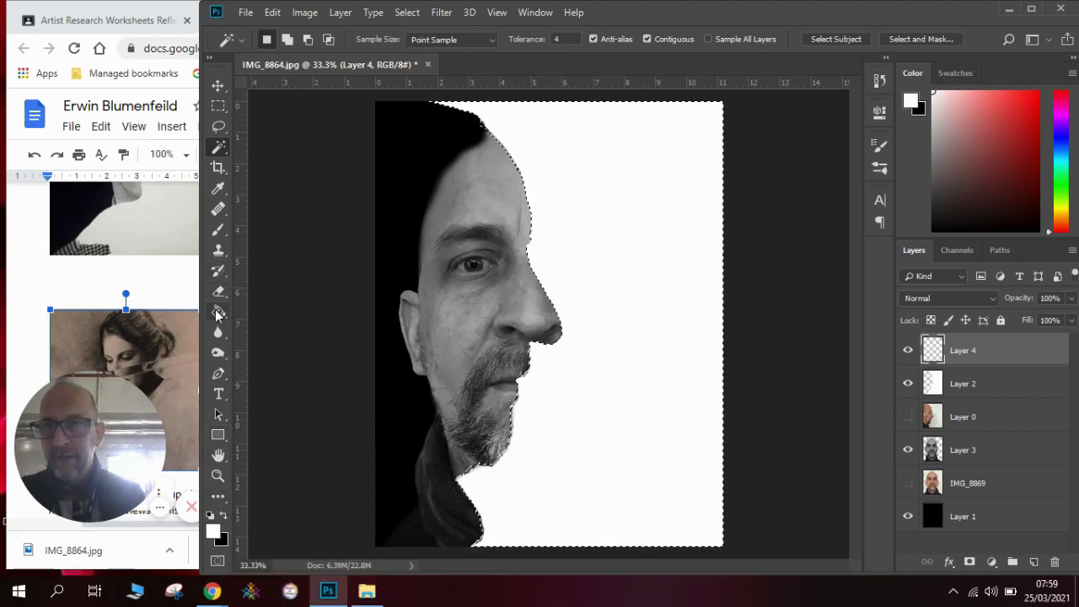
- Fill the selected area on Layer 4 with a white-to-grey gradient, then deselect
drag(217, 314, 301, 335)
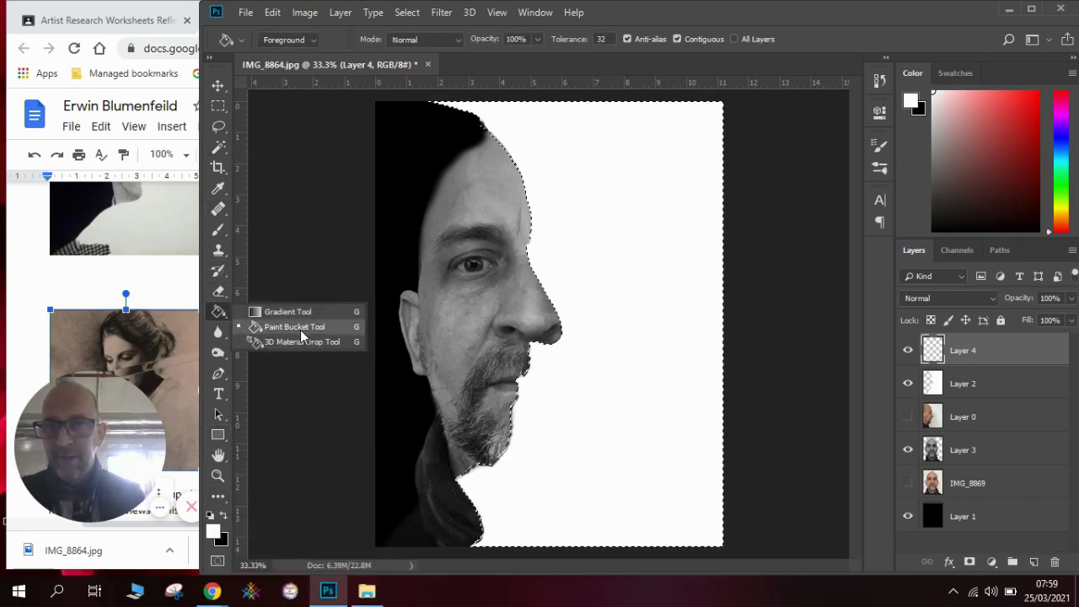
click(303, 314)
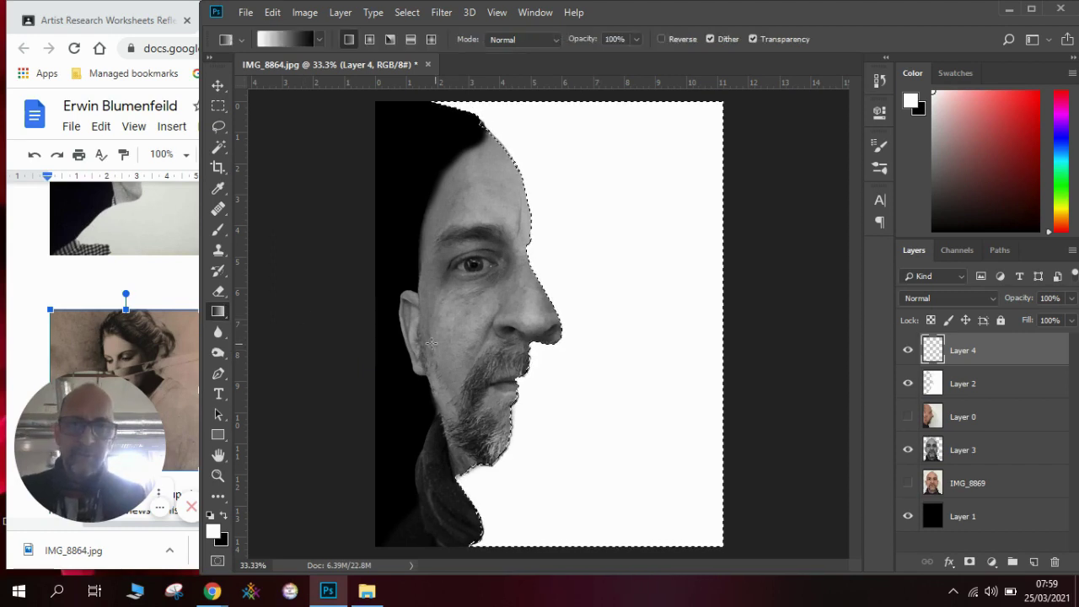
drag(380, 327, 707, 323)
drag(779, 324, 817, 318)
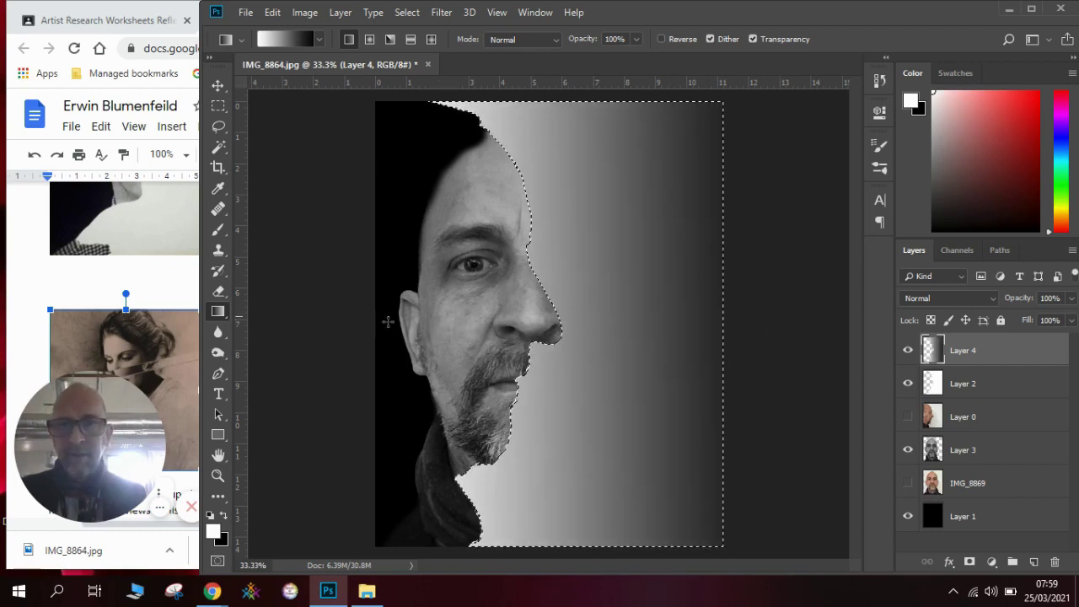
drag(294, 321, 946, 226)
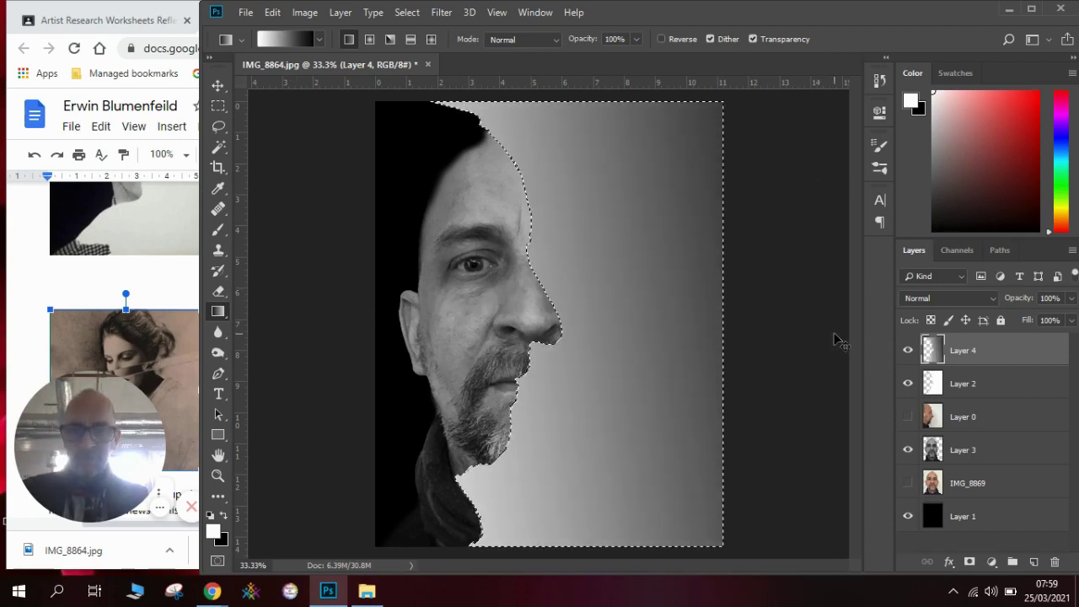
key(ctrl+d)
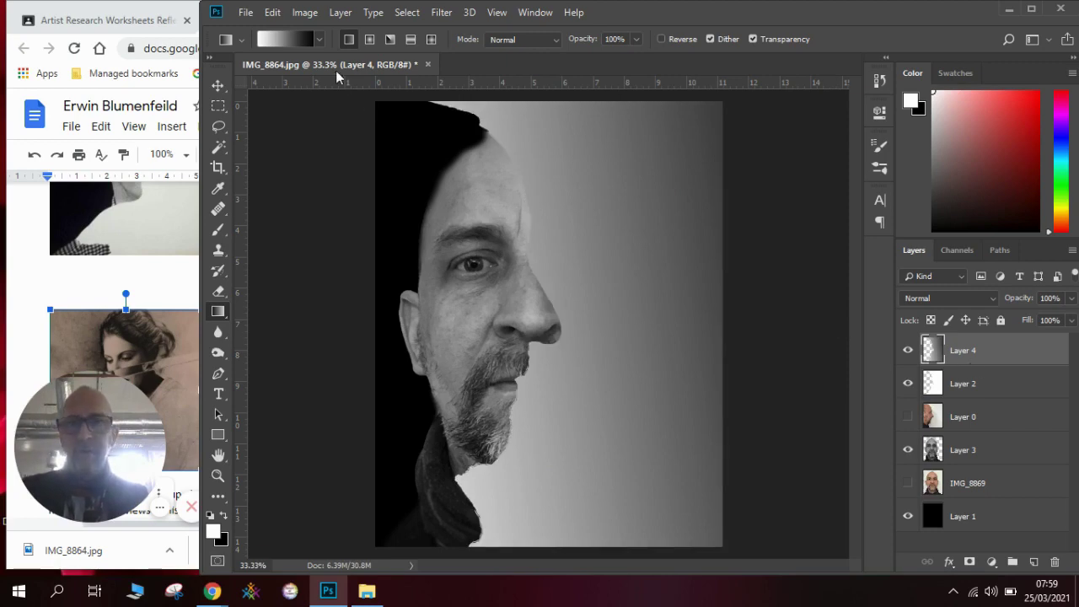
- Raise the gradient layer's brightness to 83 with Brightness/Contrast
click(304, 12)
mouse_move(355, 54)
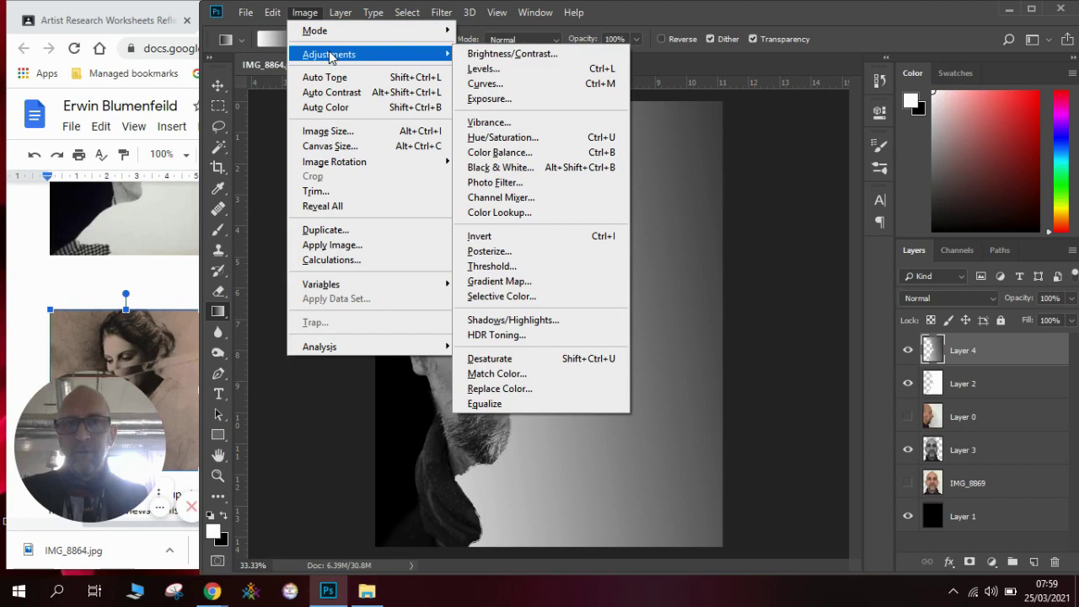
click(509, 54)
drag(918, 100, 934, 95)
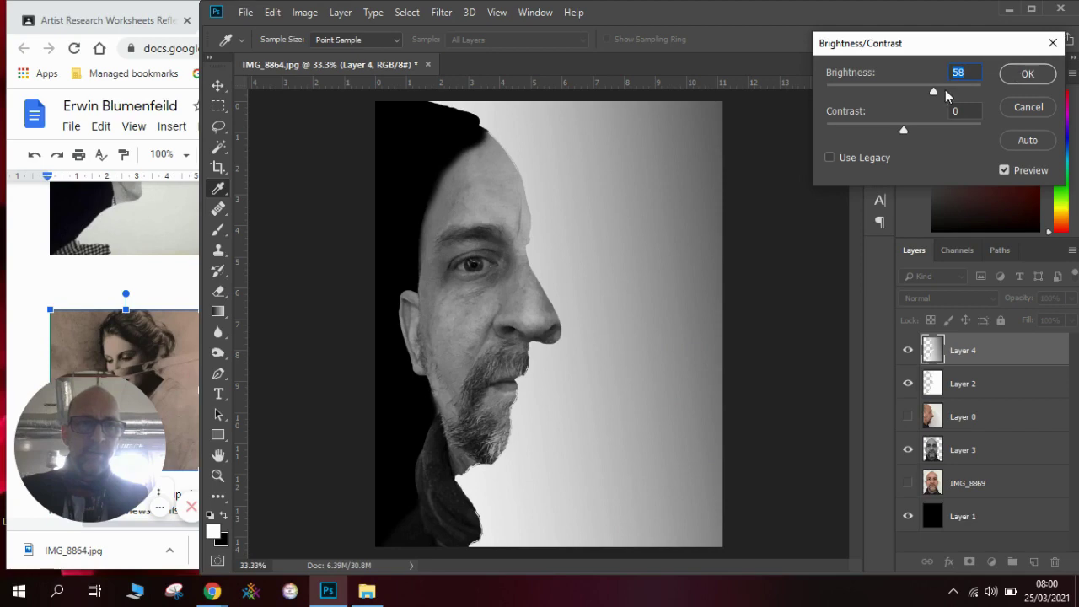
click(946, 92)
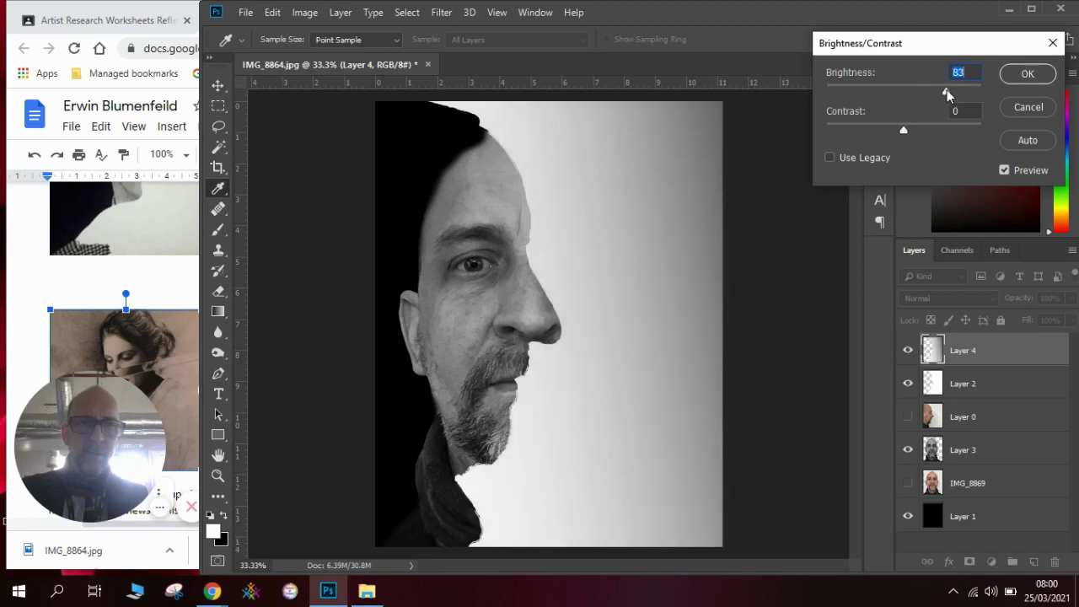
click(1028, 76)
- Toggle Layer 4's visibility on and off to compare the composite
click(909, 351)
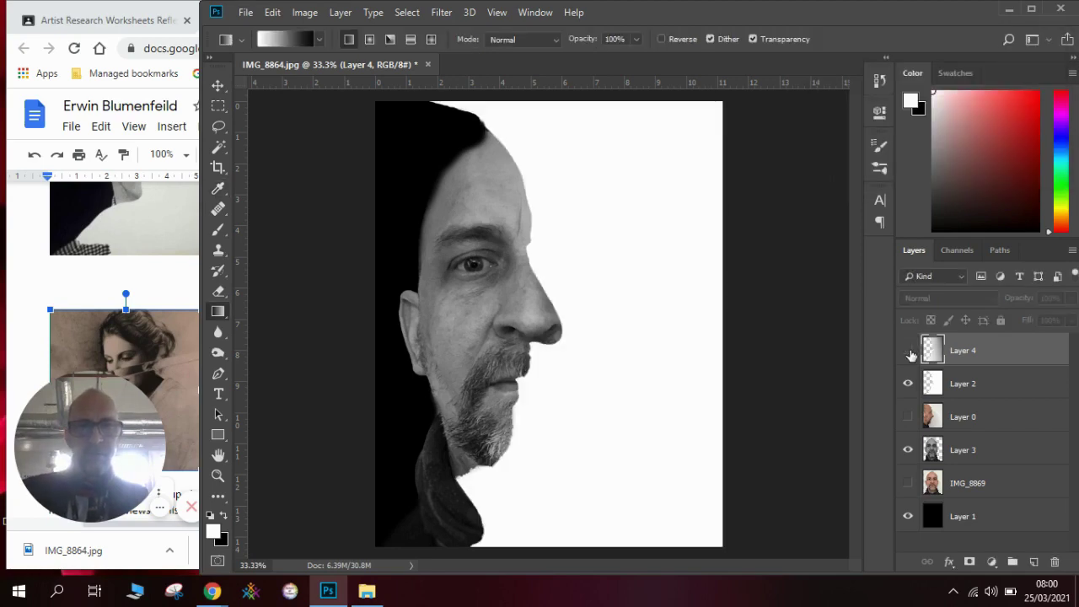
click(909, 351)
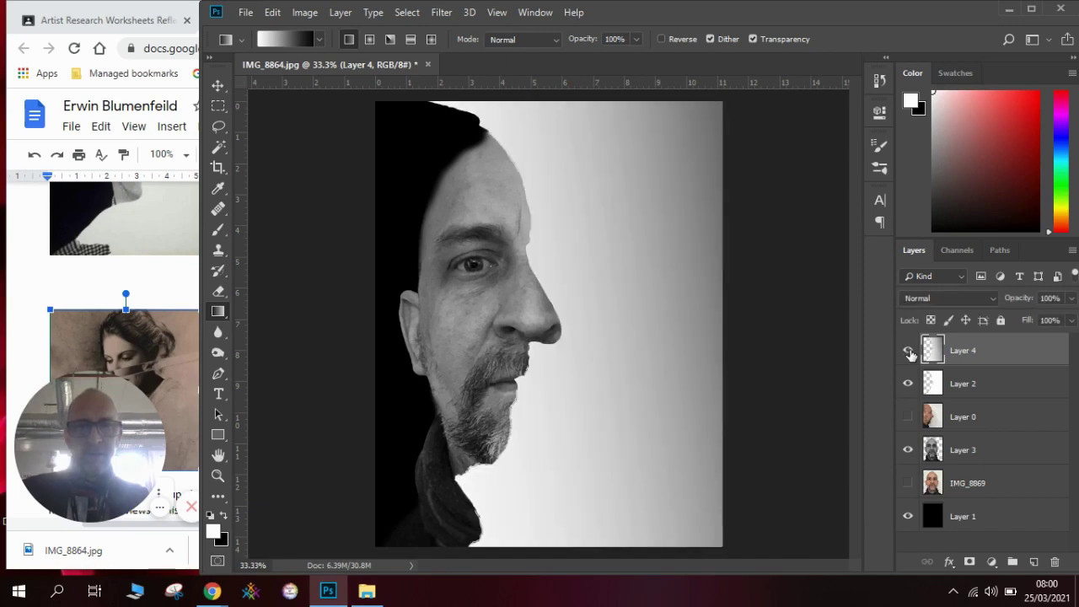
click(909, 351)
click(909, 351)
click(909, 350)
click(909, 351)
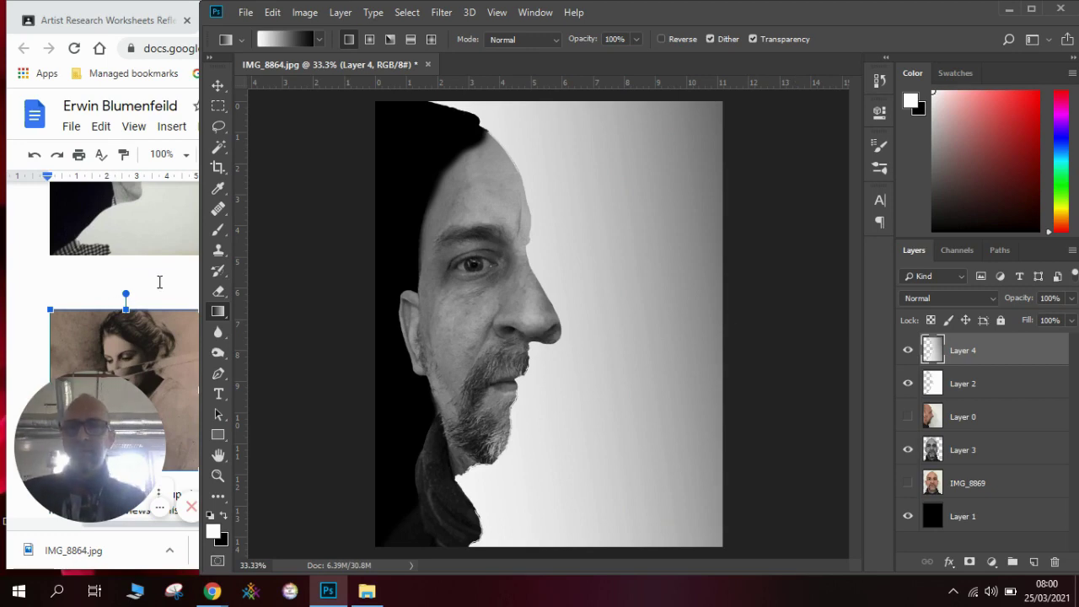
- Bring the research document forward and shrink the Photoshop window beside it
click(160, 281)
drag(514, 318, 516, 253)
click(775, 252)
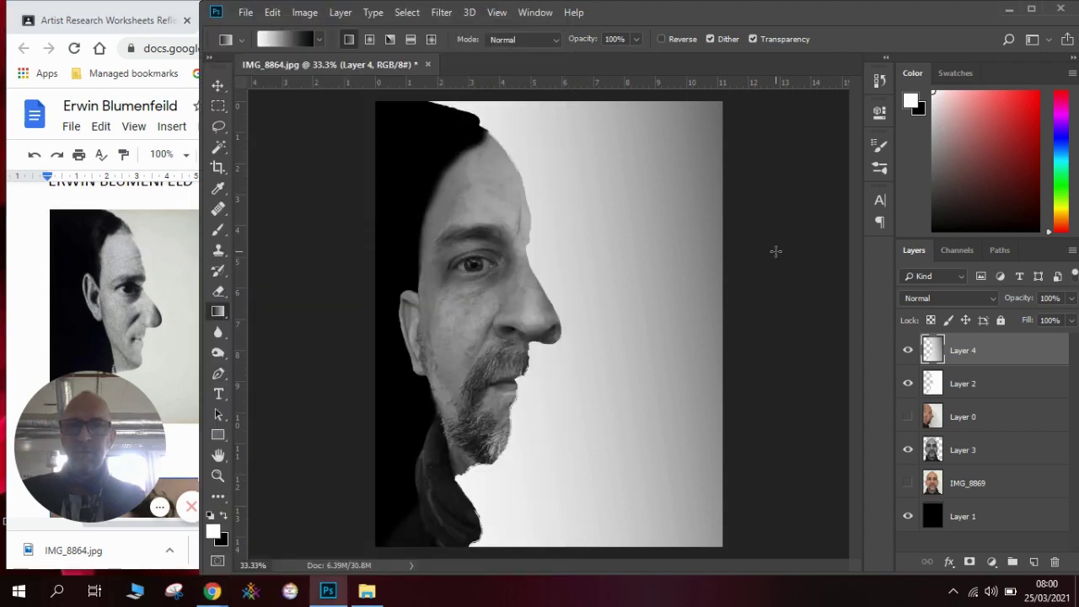
drag(665, 6, 700, 1)
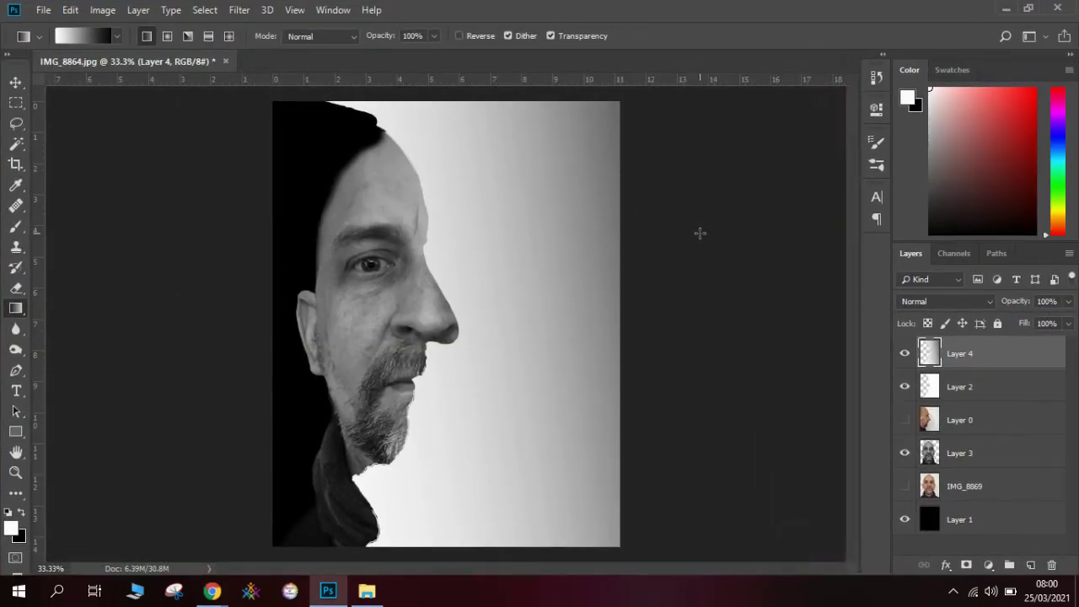
click(1028, 9)
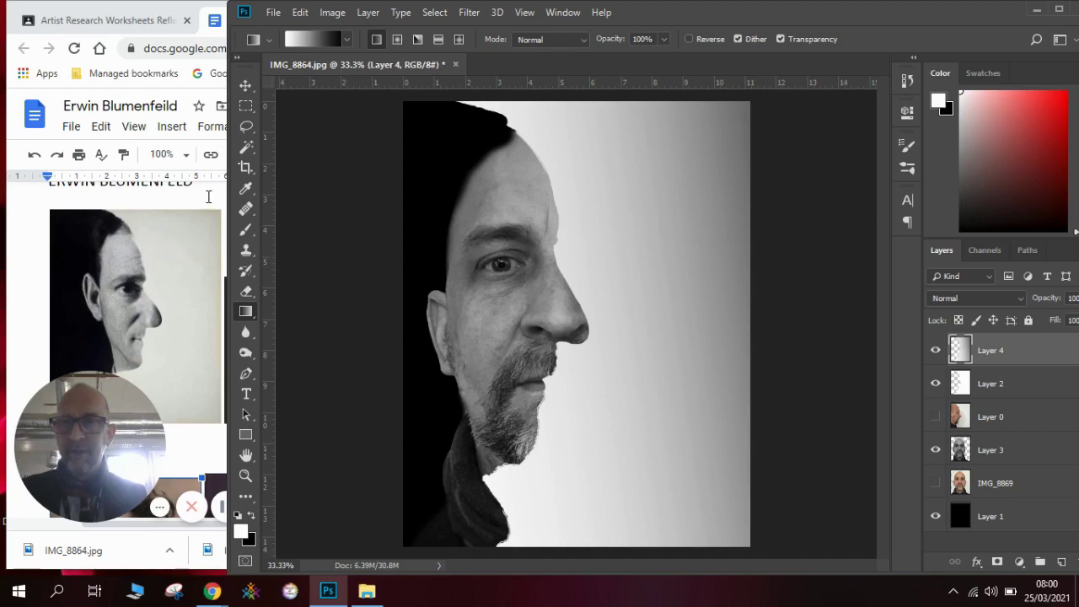
click(208, 197)
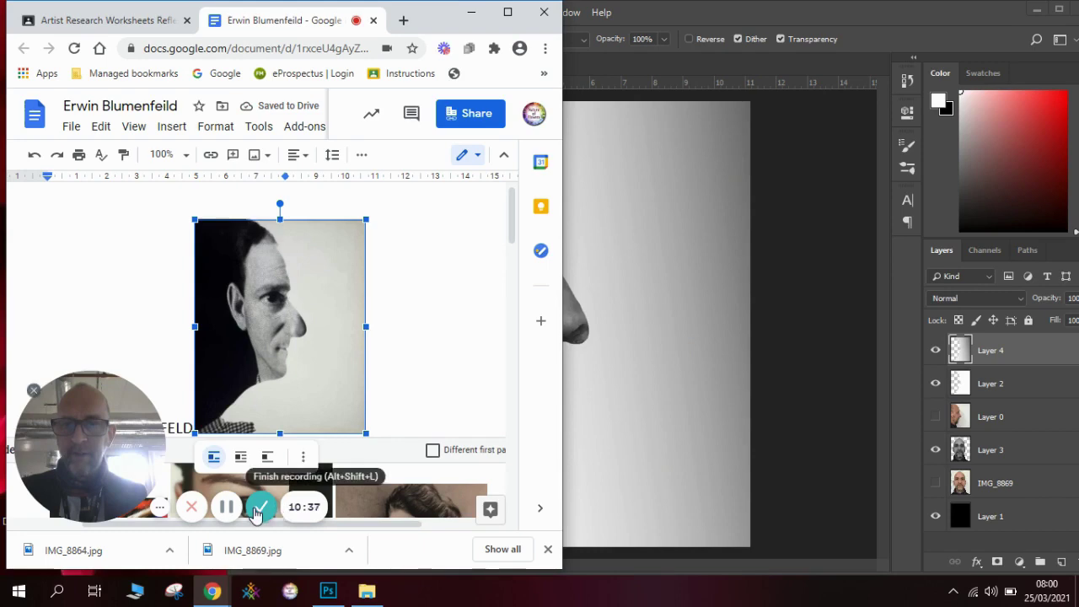
key(alt+Tab)
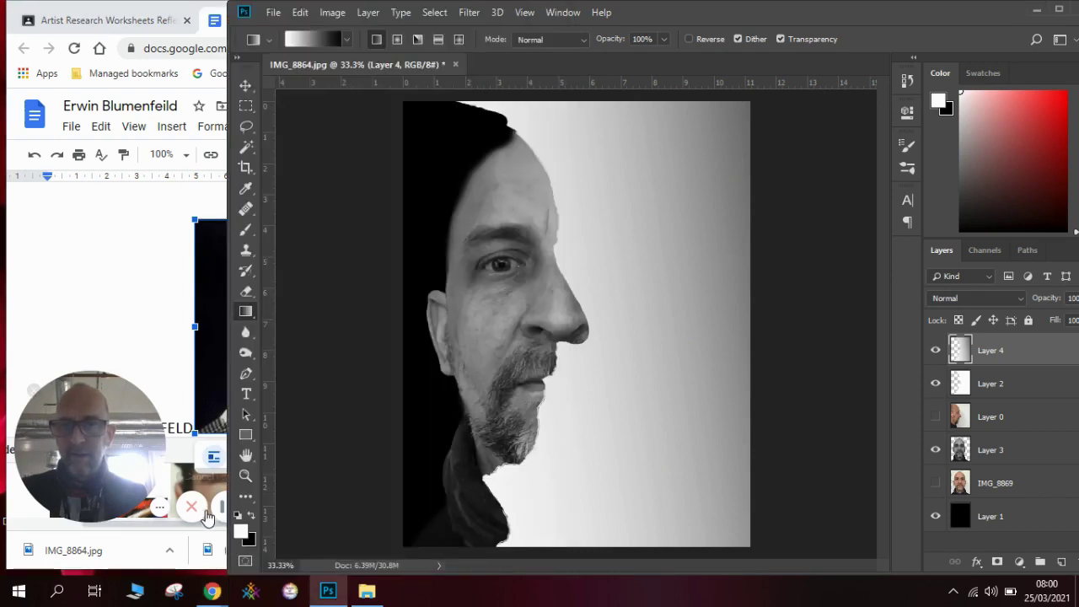
key(alt+Tab)
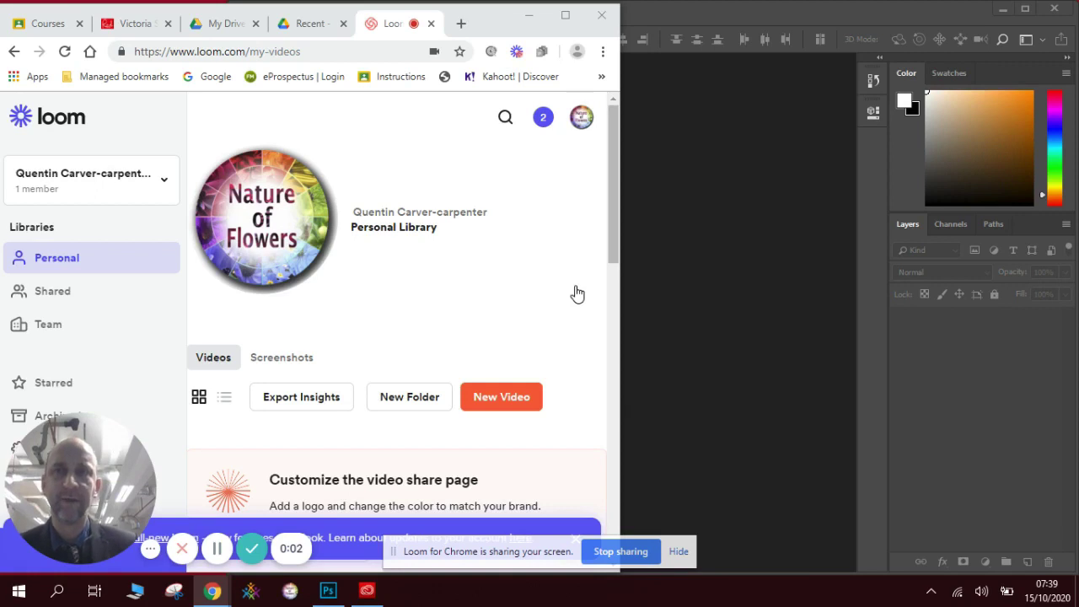
- Scroll the Red Online teacup article down to its photo, then go to Google Drive's Recent files
click(131, 26)
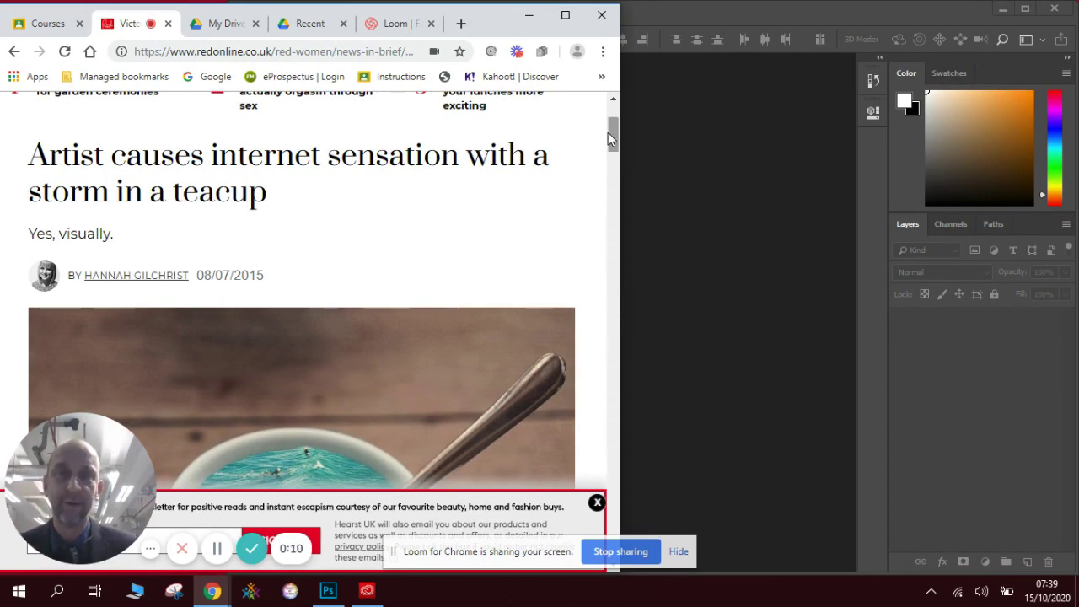
drag(611, 132, 611, 335)
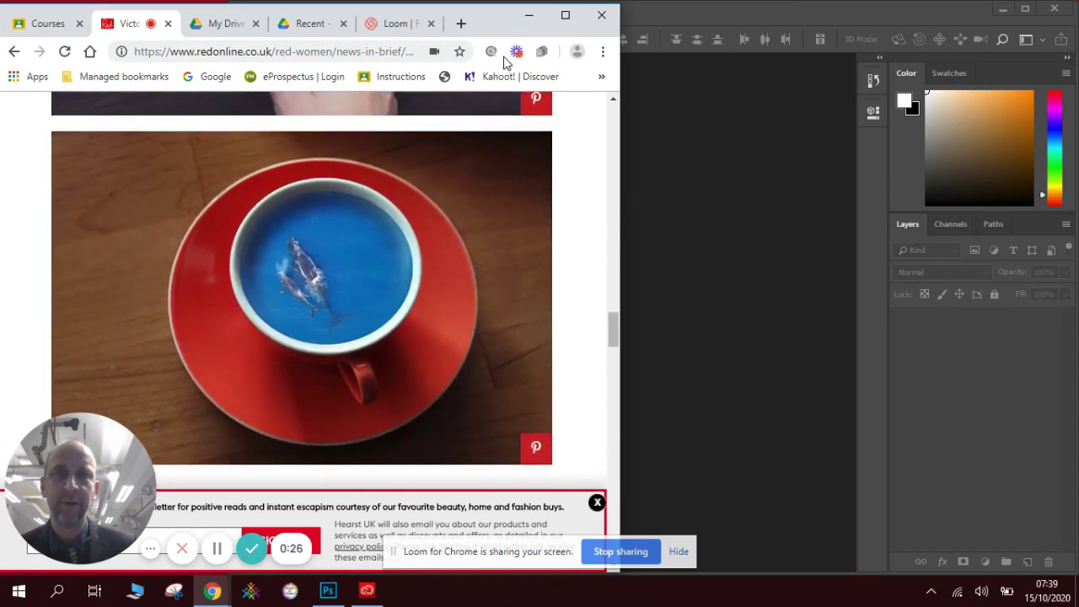
click(222, 25)
click(292, 26)
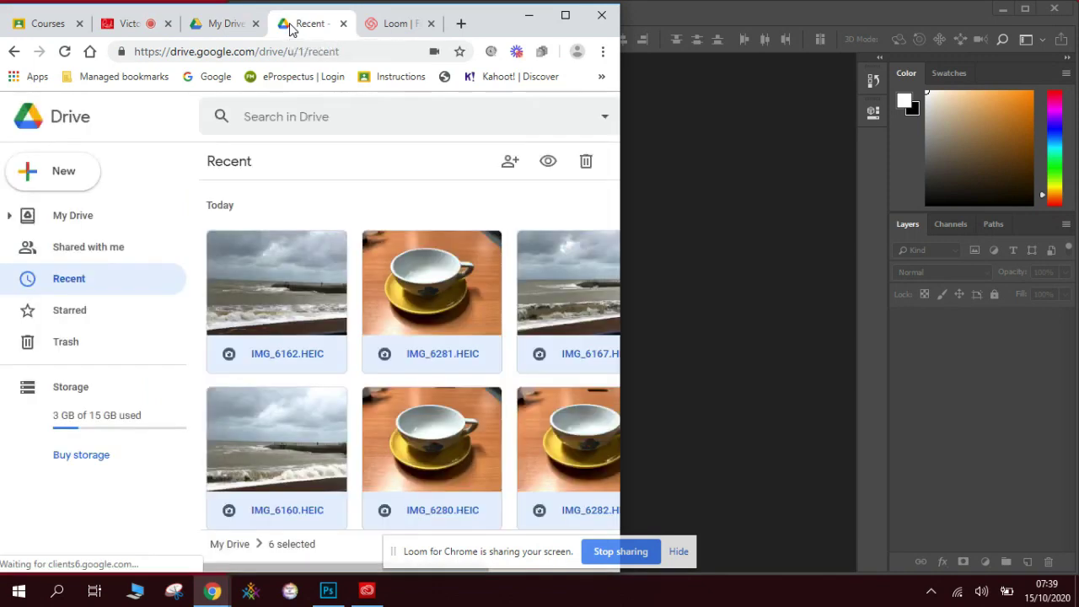
- Snip the teacup photo from the maximised IMG_6281.HEIC preview in Google Drive
double_click(413, 278)
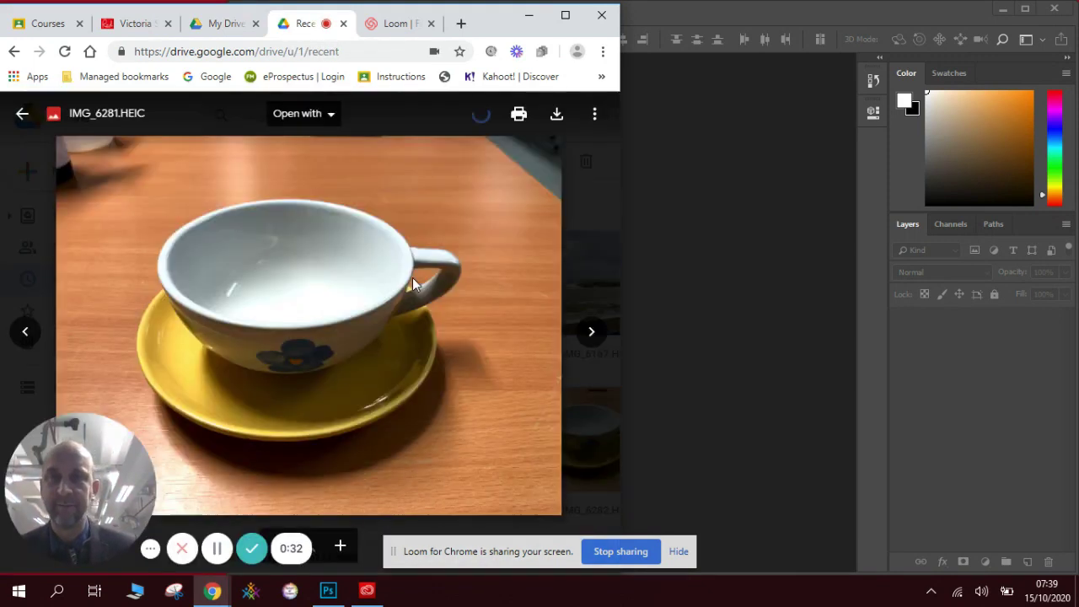
click(565, 15)
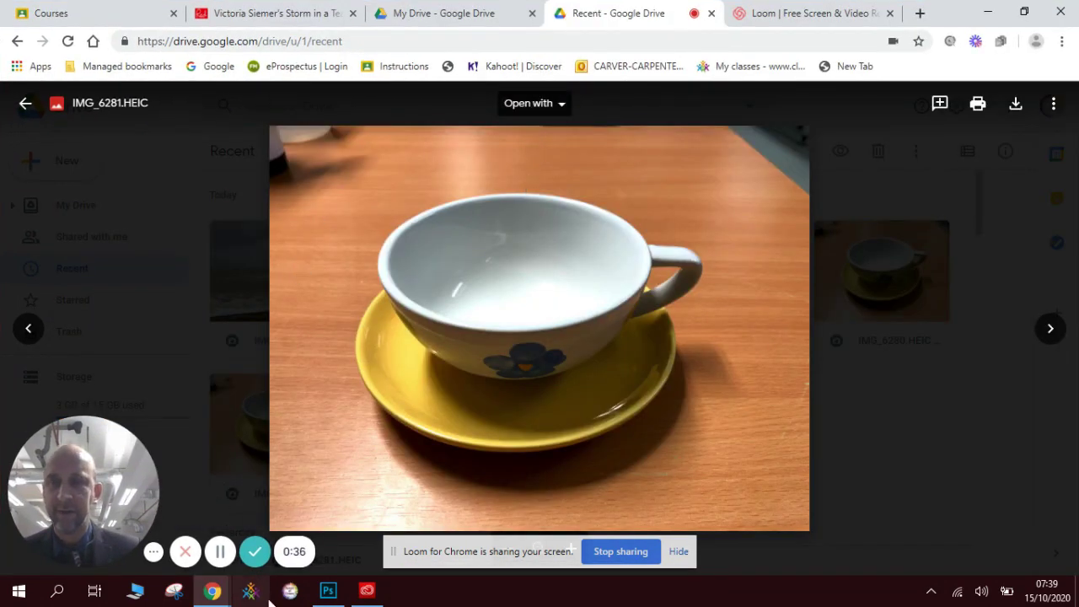
click(174, 590)
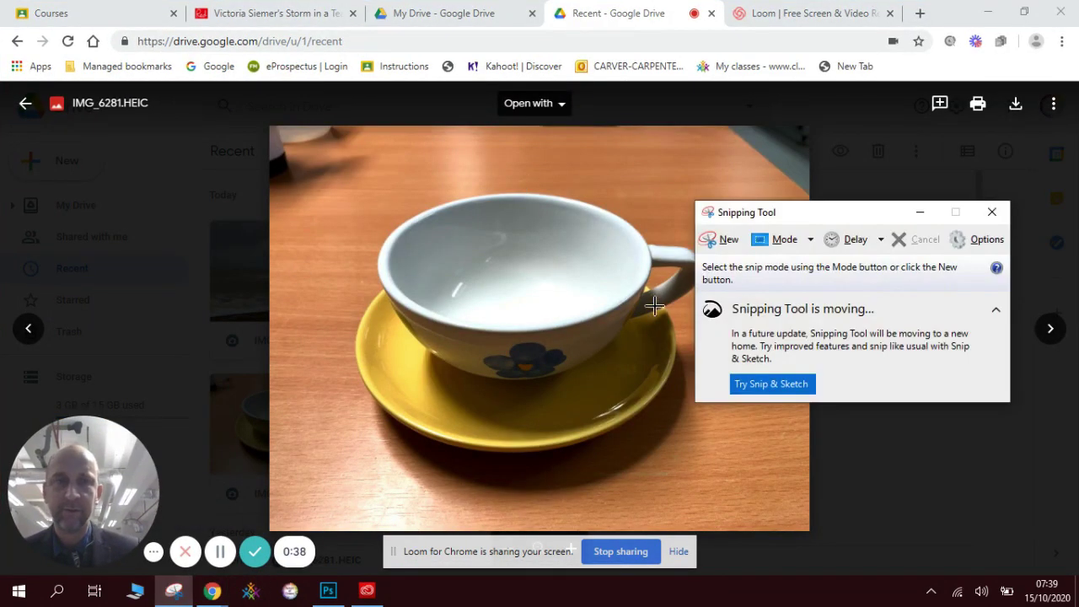
click(719, 240)
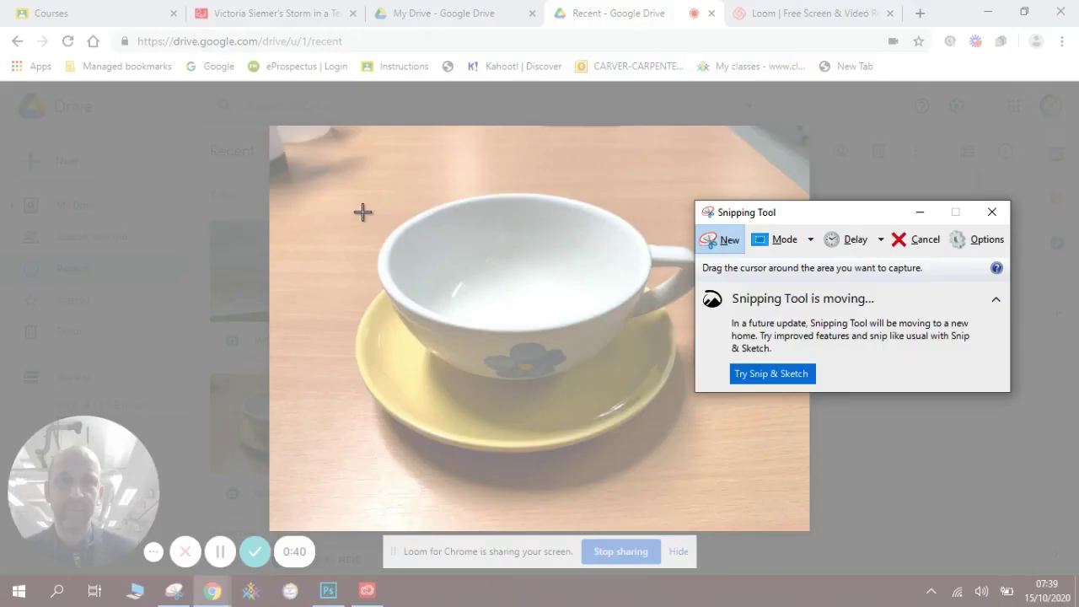
drag(315, 175, 759, 506)
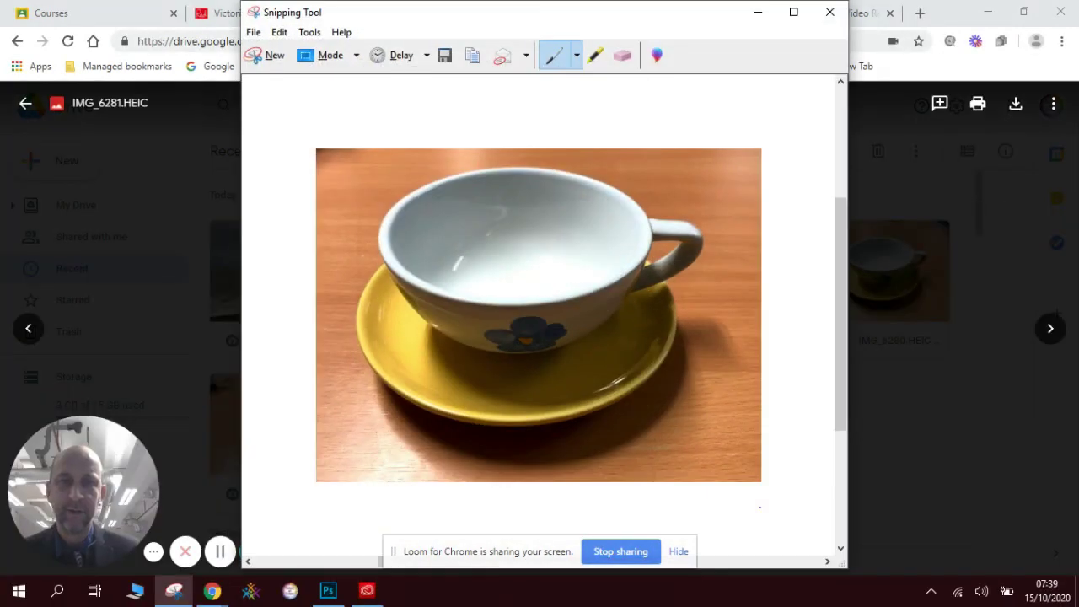
- Create a new 564 × 422 px Clipboard-preset document and paste the cup snip as Layer 1
click(328, 591)
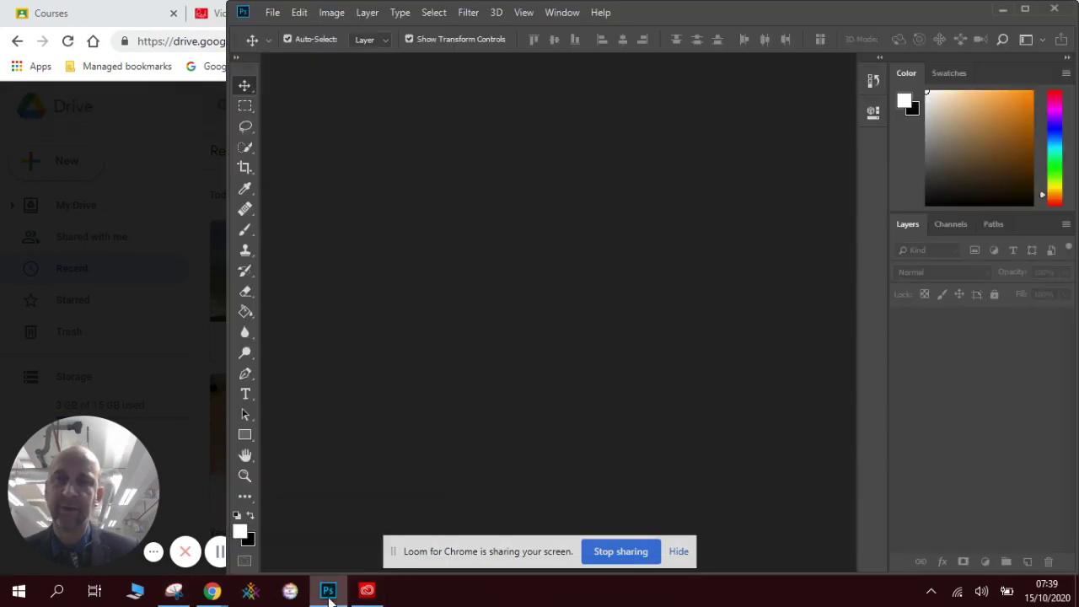
click(278, 11)
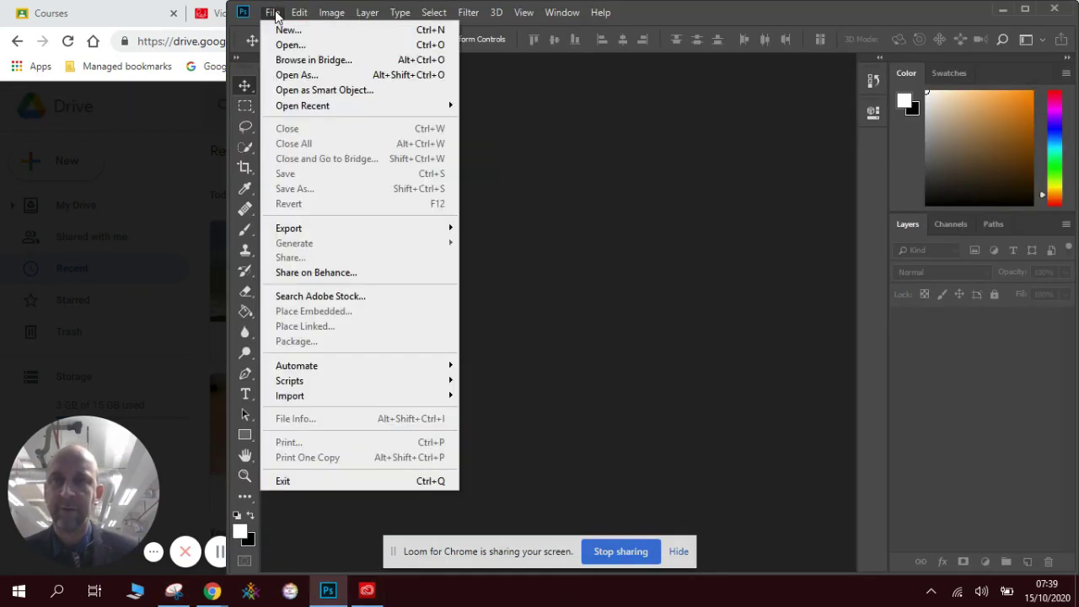
click(284, 31)
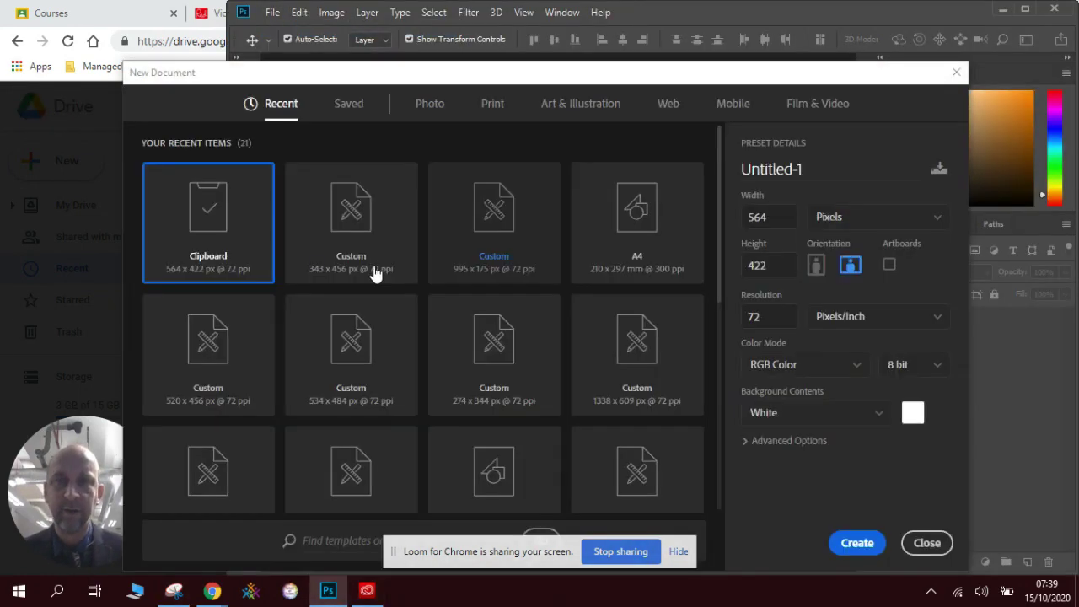
click(852, 543)
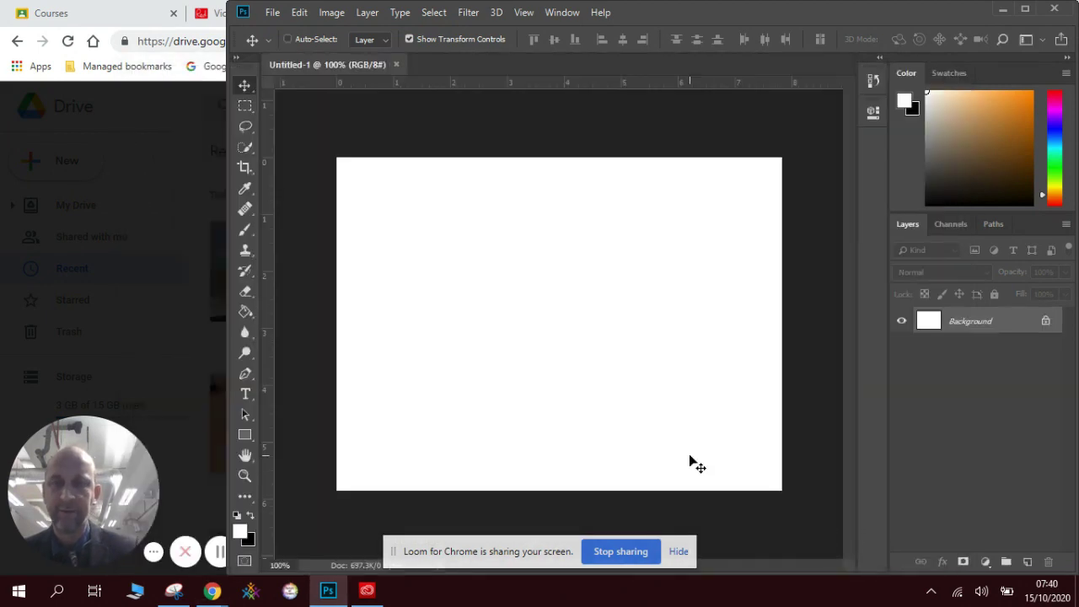
key(ctrl+v)
click(811, 441)
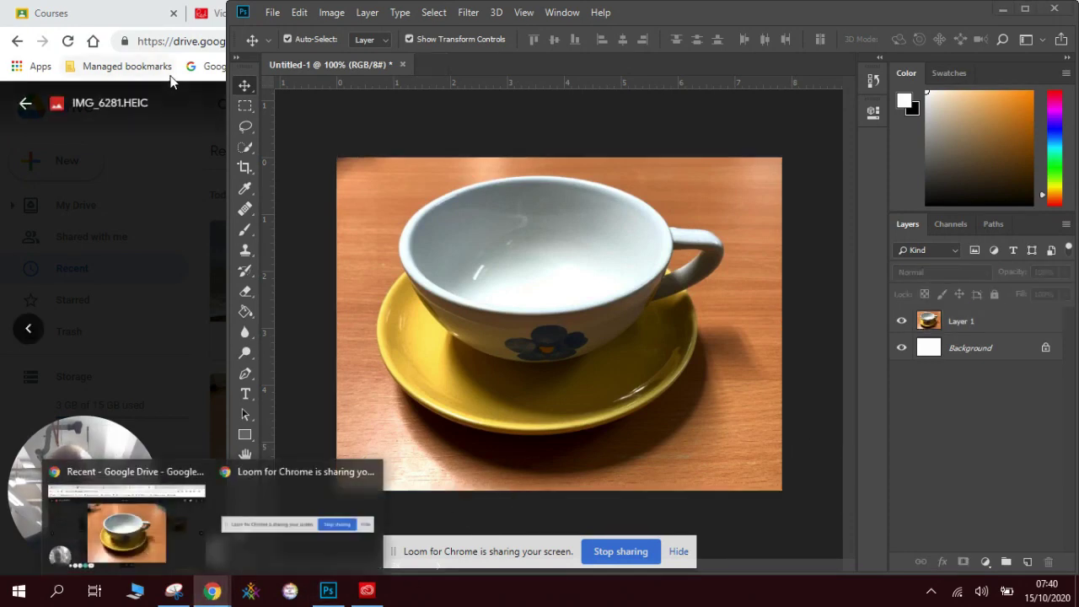
- In the browser's Drive photo viewer, step through the photos to the IMG_6167.HEIC sea photo
click(151, 13)
click(446, 15)
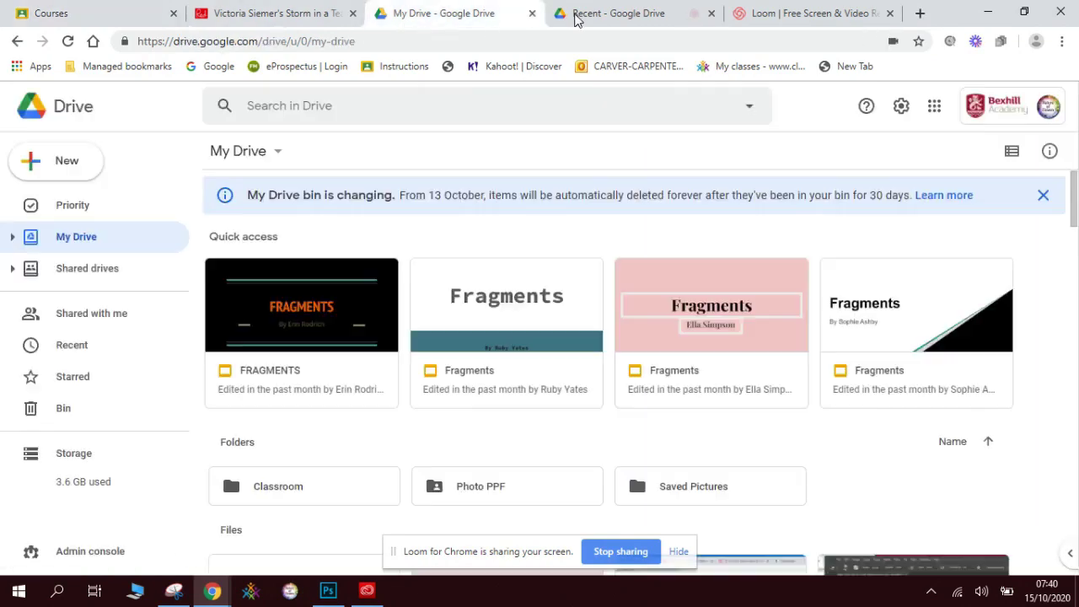
click(579, 15)
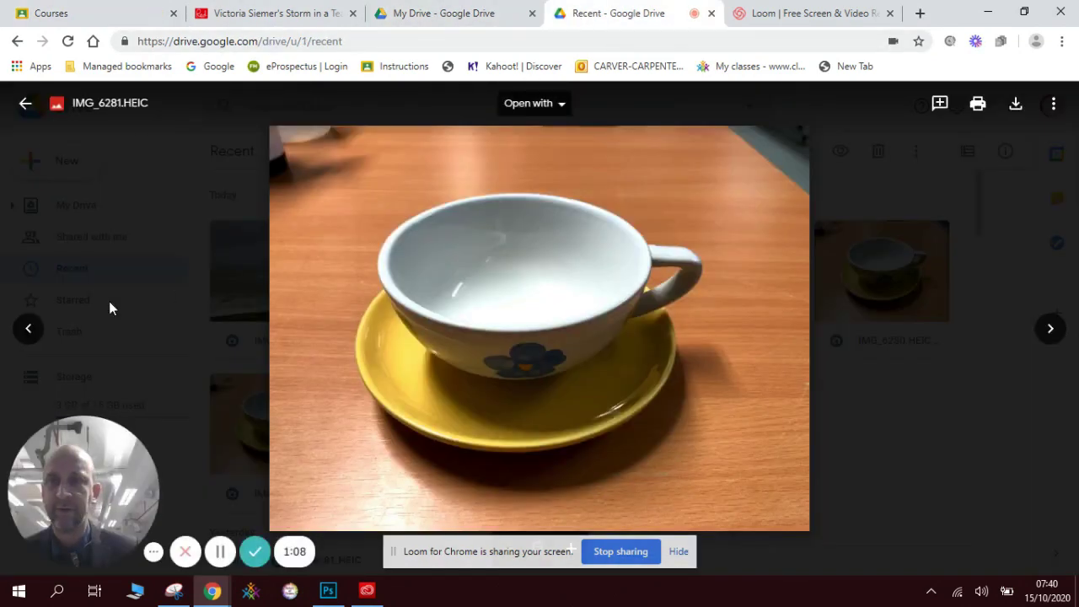
click(28, 329)
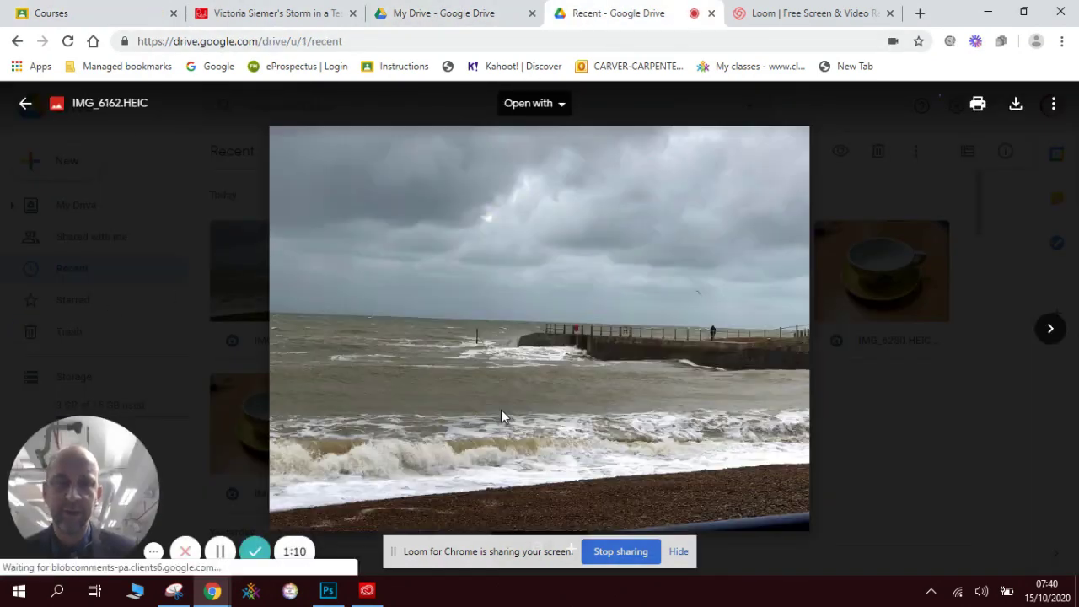
click(1052, 328)
click(1052, 328)
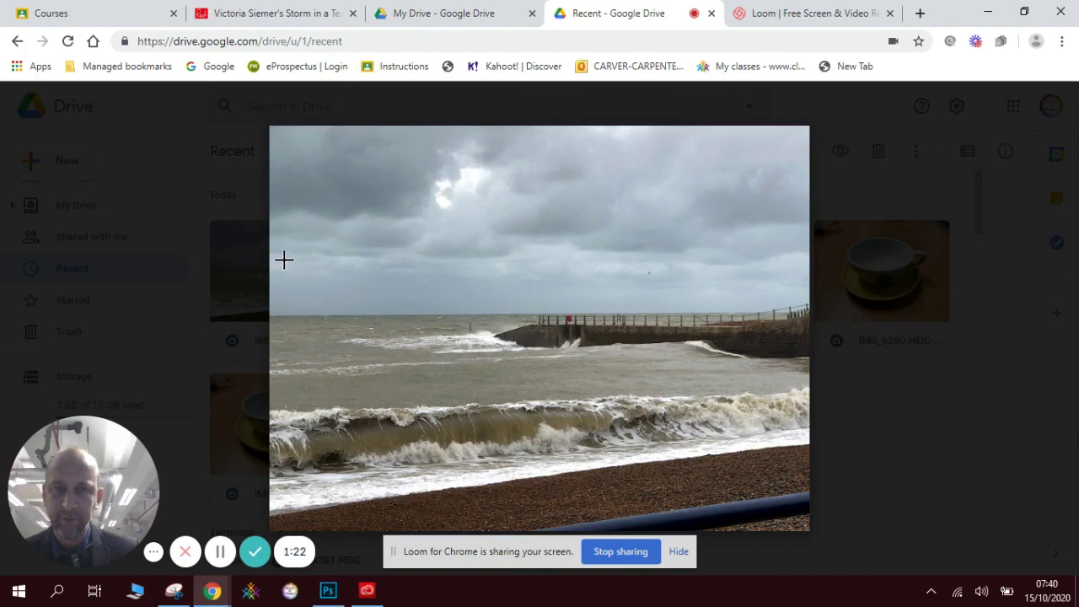
- Capture a new Snipping Tool snip of the strip of breaking waves and shingle
drag(284, 260, 698, 489)
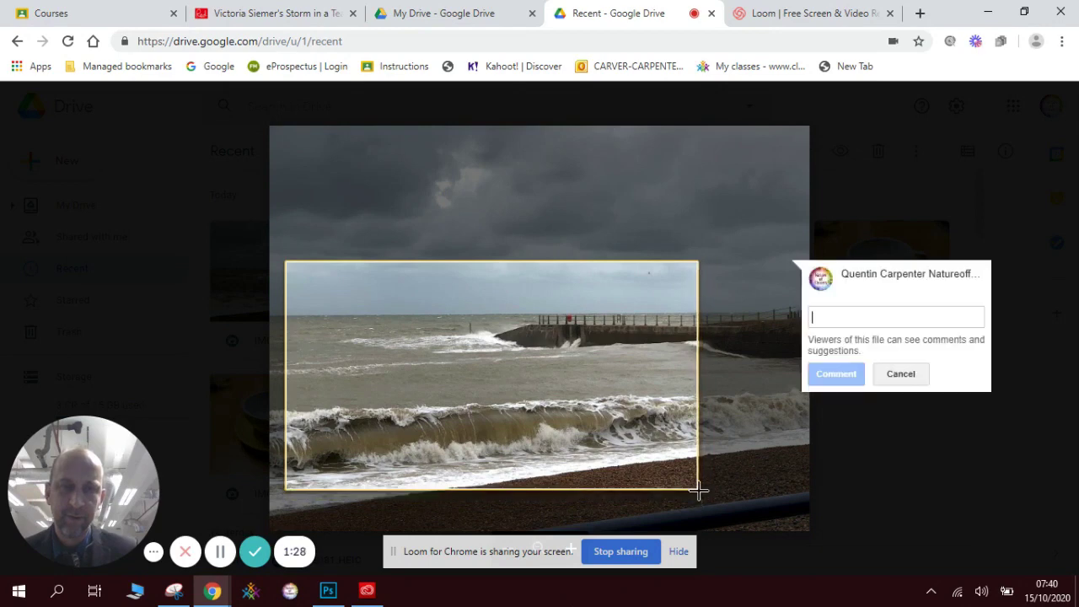
click(913, 377)
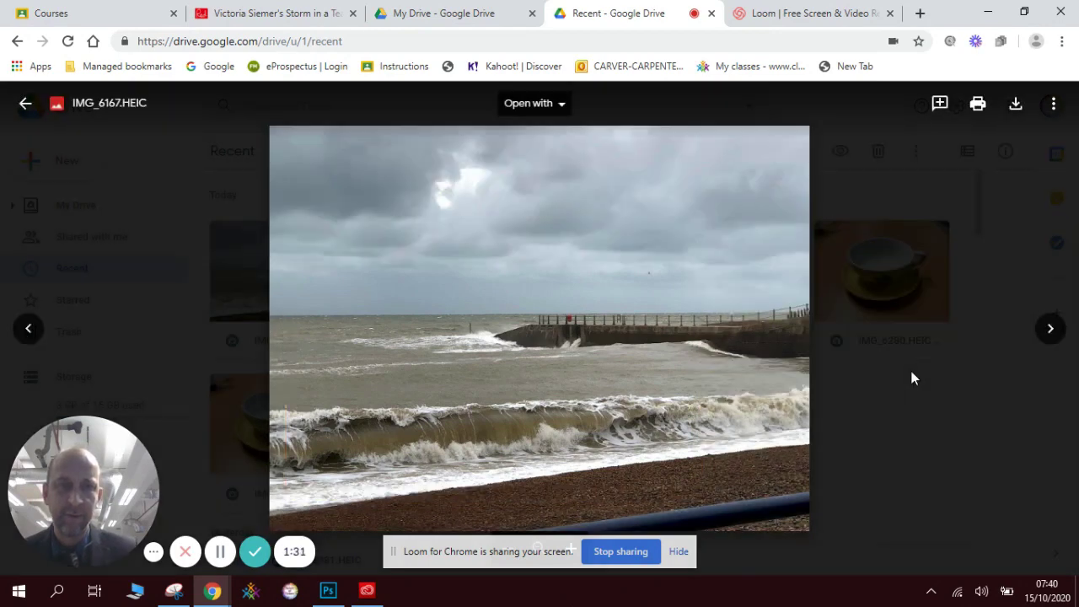
click(175, 592)
click(263, 55)
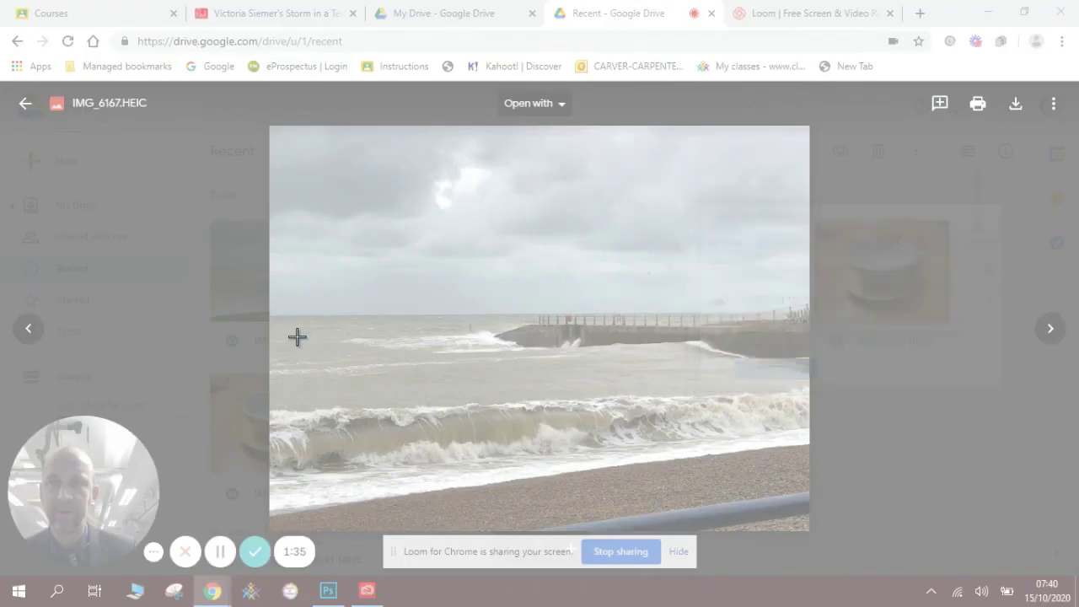
drag(297, 337, 683, 501)
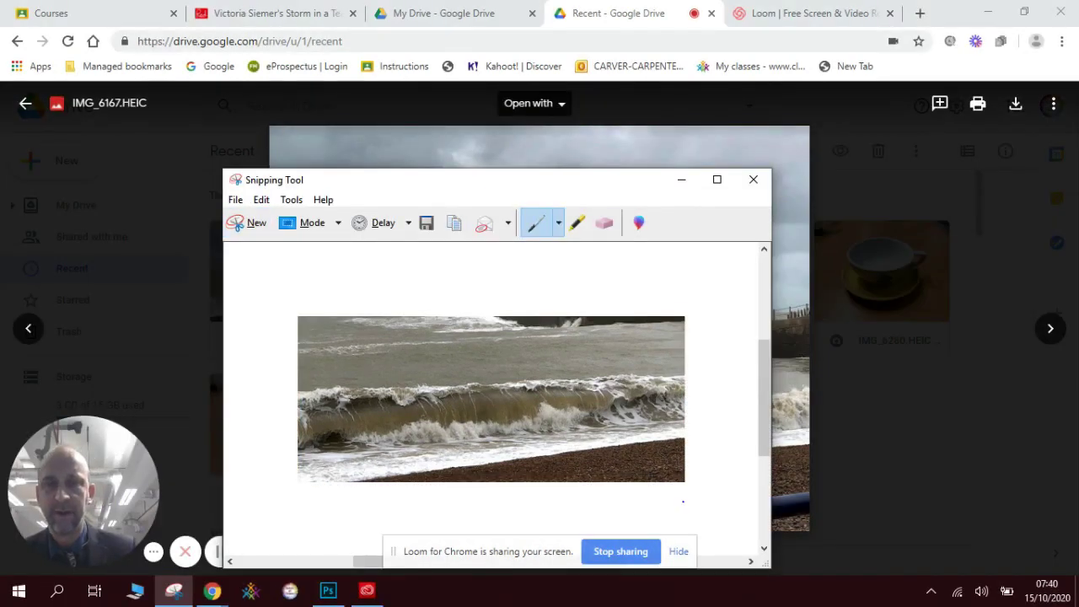
click(328, 590)
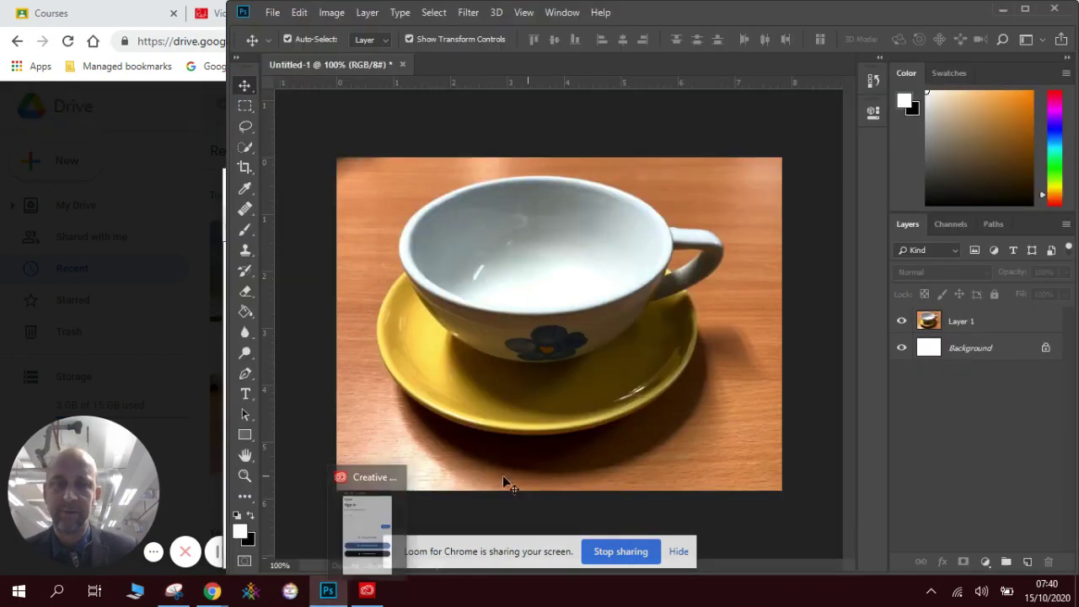
- Paste the wave snip as a new layer, then move and stretch it up over the cup
click(300, 14)
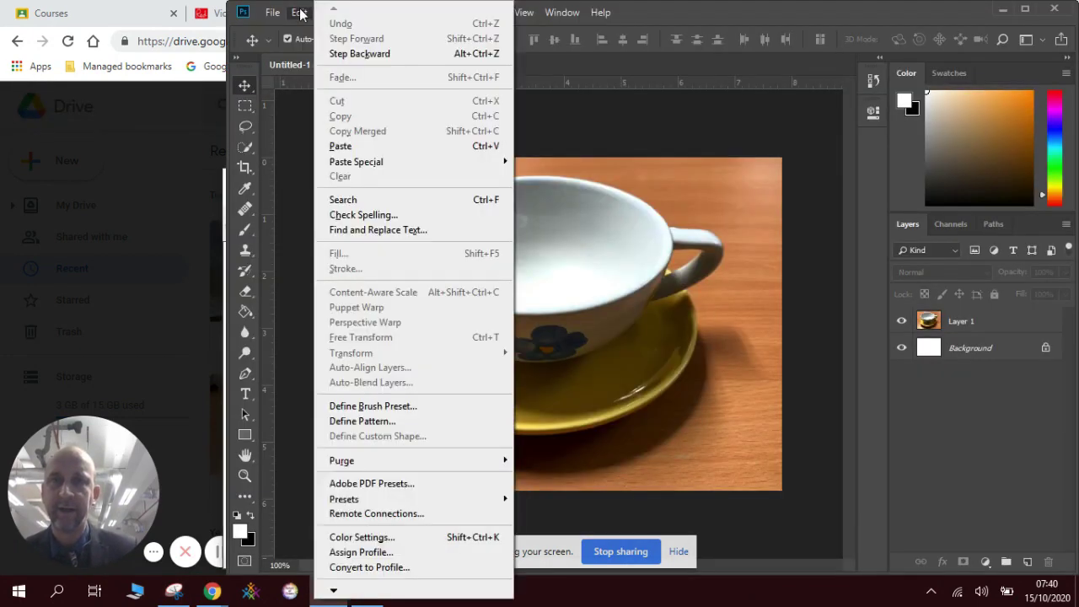
click(341, 147)
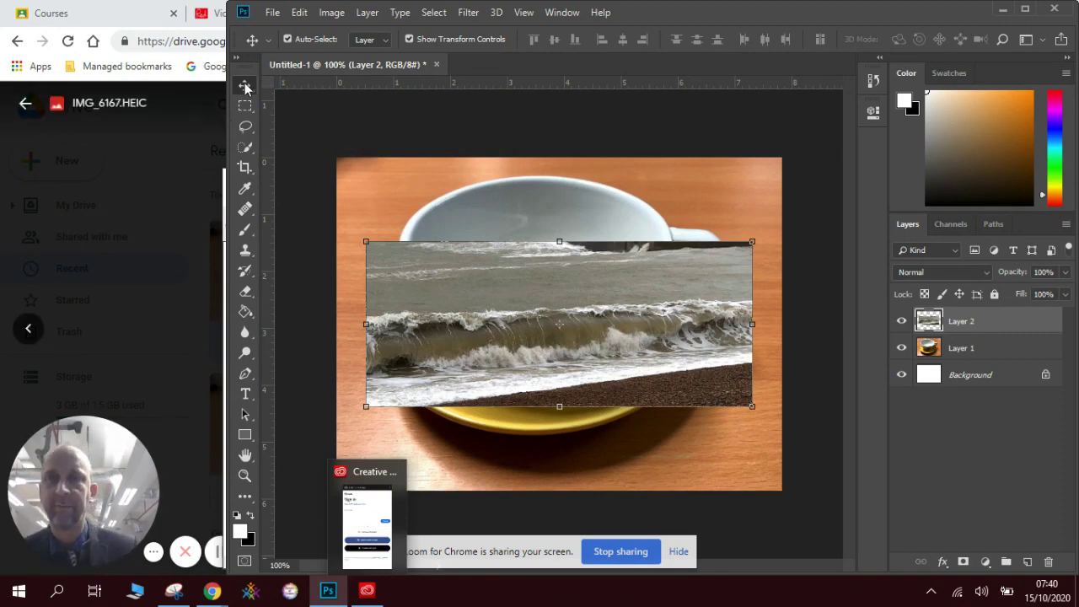
click(902, 326)
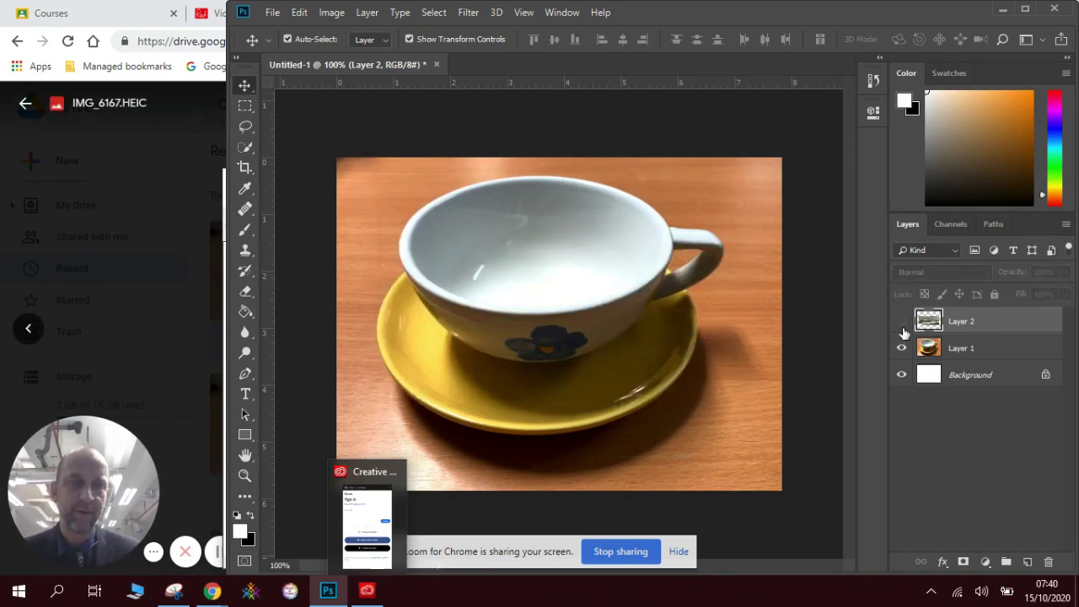
click(902, 326)
drag(647, 305, 640, 255)
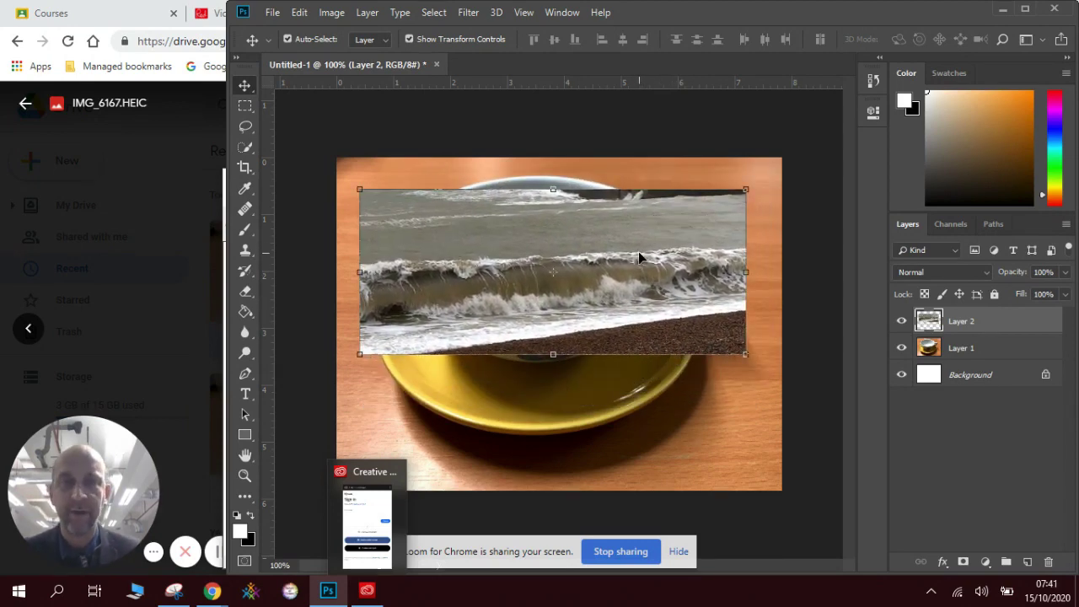
drag(742, 356, 752, 393)
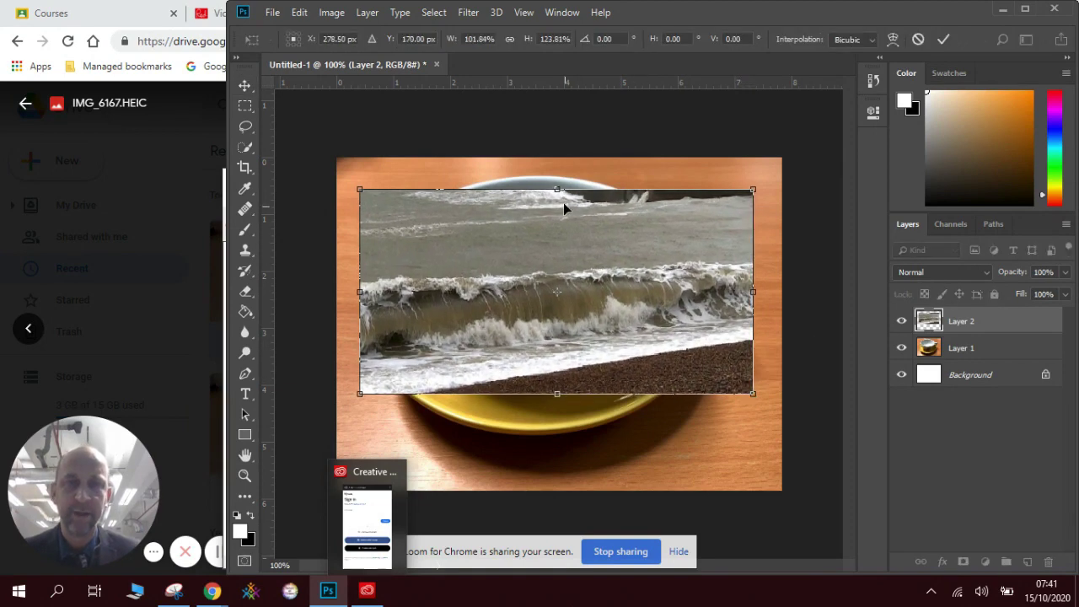
drag(560, 184, 560, 176)
drag(565, 221, 588, 205)
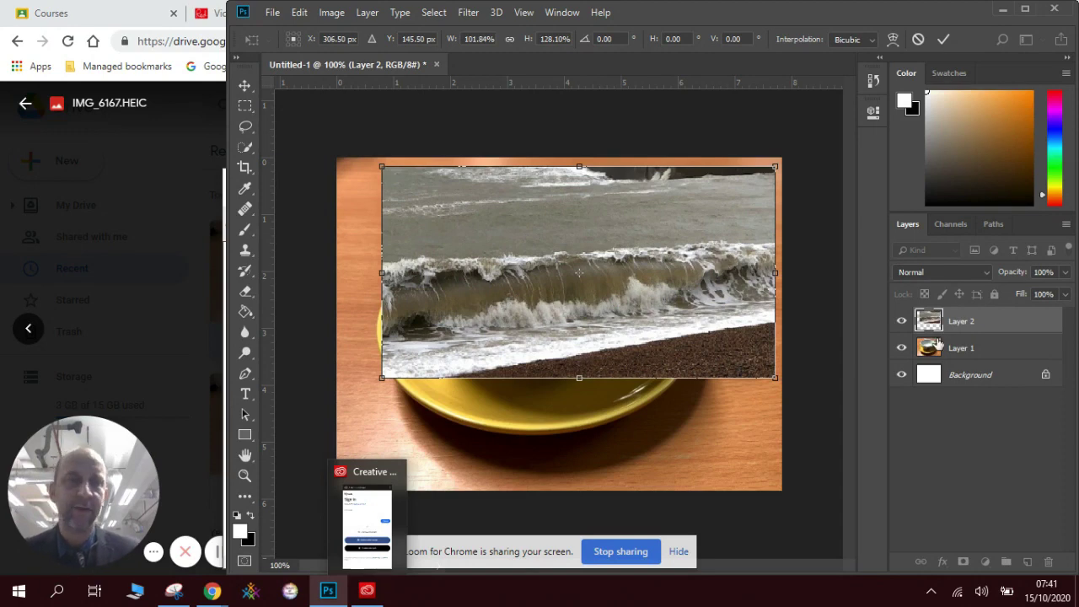
- Lower the wave layer's opacity to 70%, fine-tune its position and height, and apply the transform
click(1065, 274)
drag(1065, 291, 1044, 292)
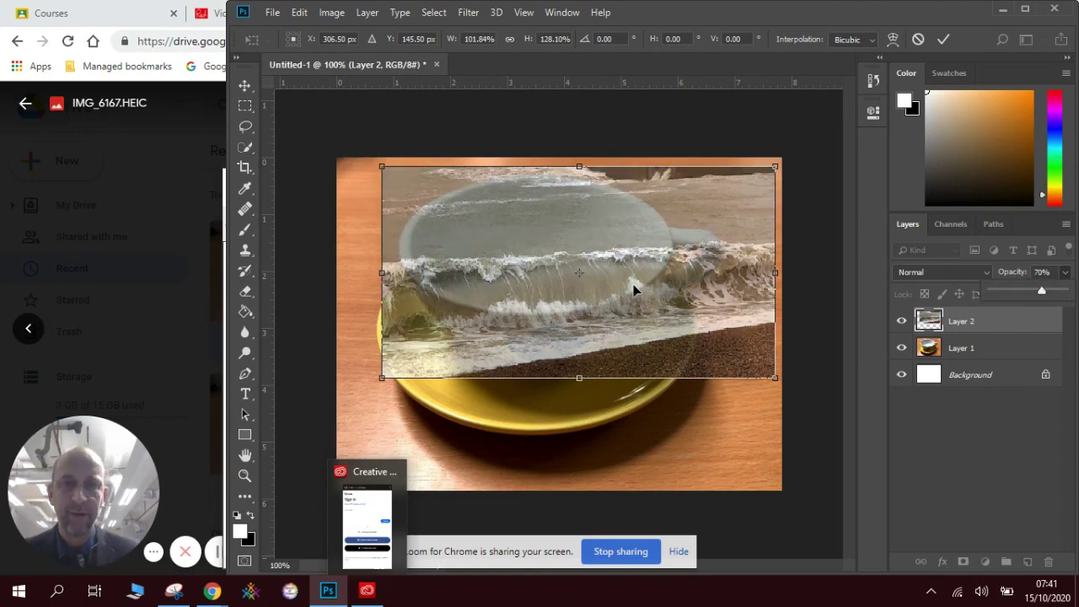
drag(634, 290, 596, 260)
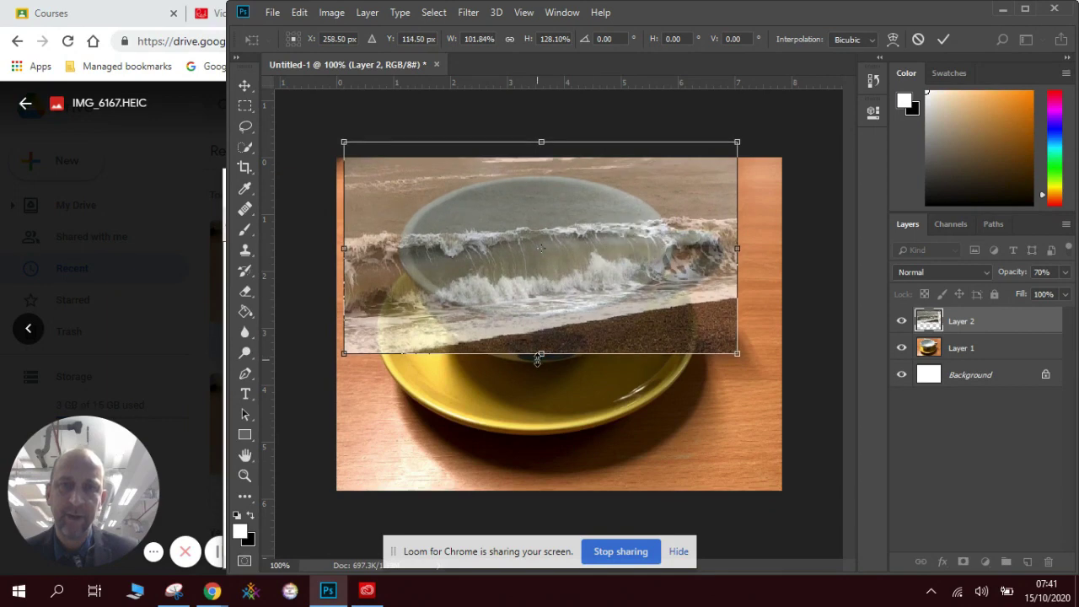
drag(541, 354, 540, 365)
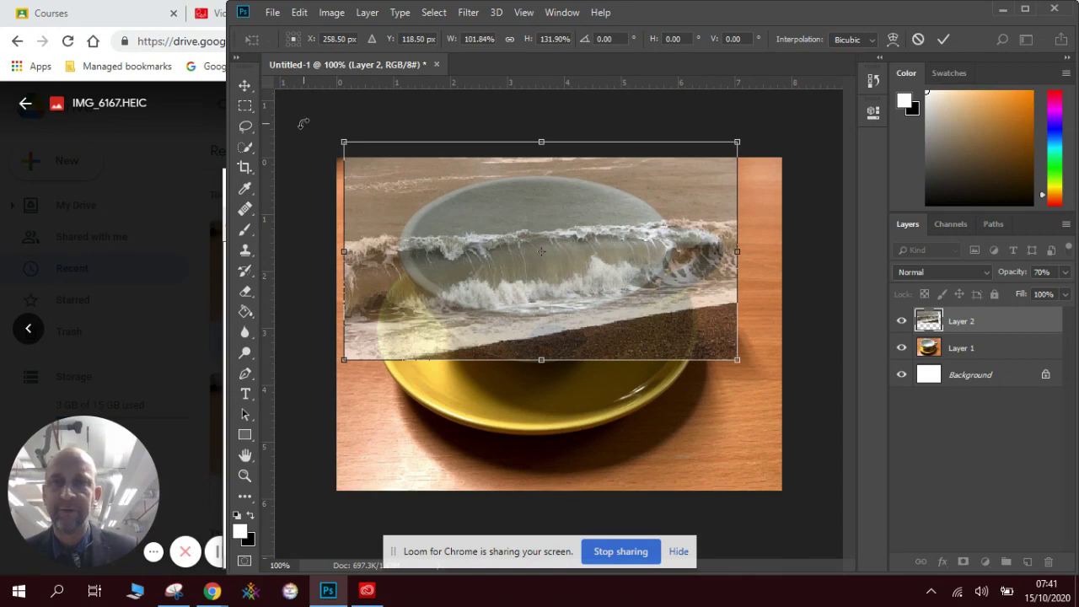
click(245, 86)
click(602, 231)
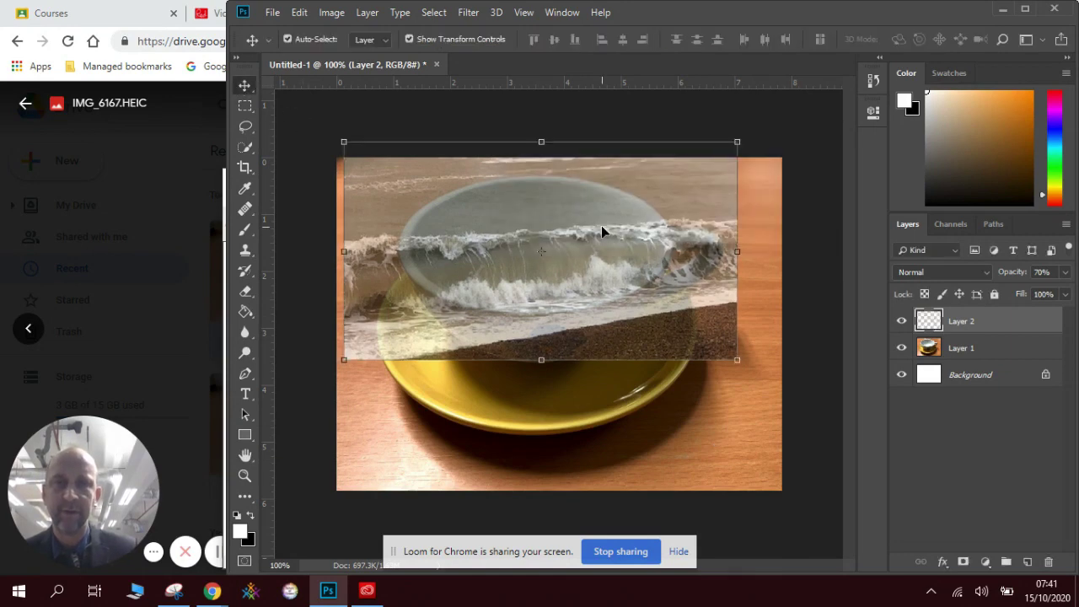
click(247, 290)
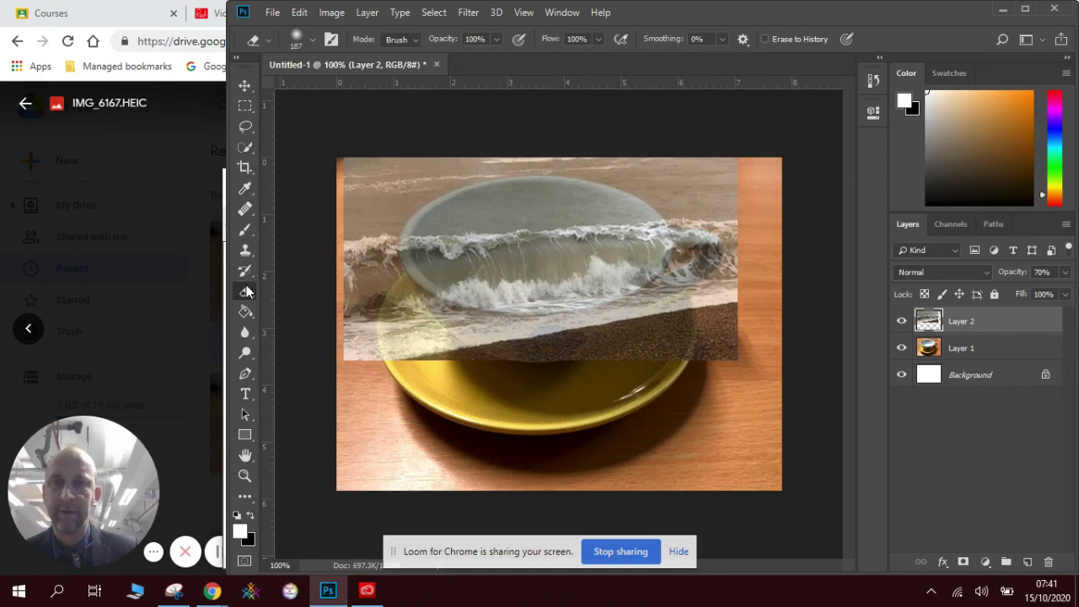
- Hide wave Layer 2 and draw an elliptical marquee fitted inside the teacup's rim
click(902, 322)
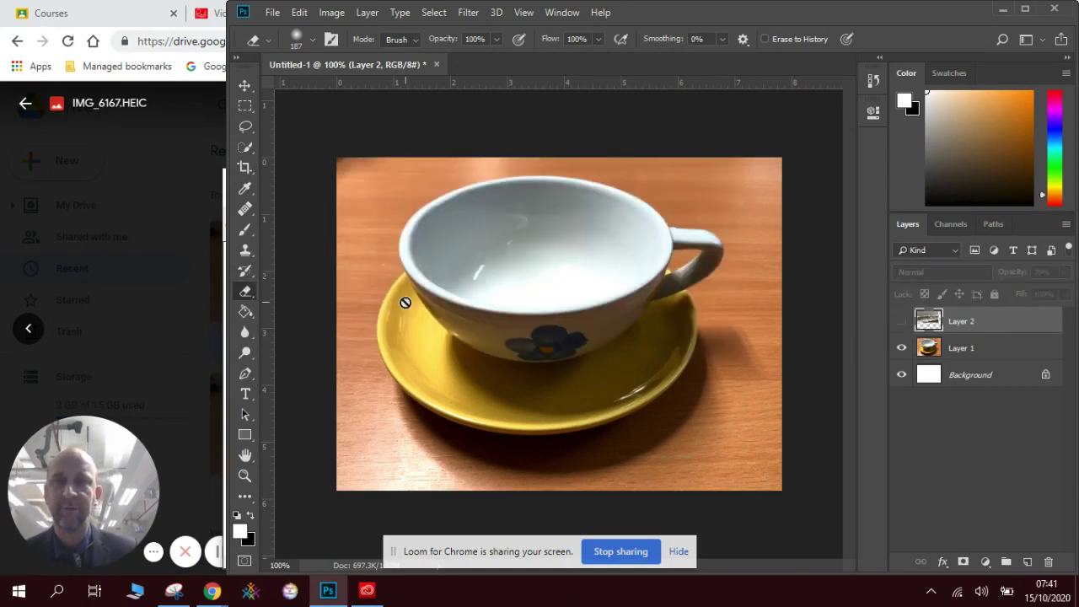
click(245, 108)
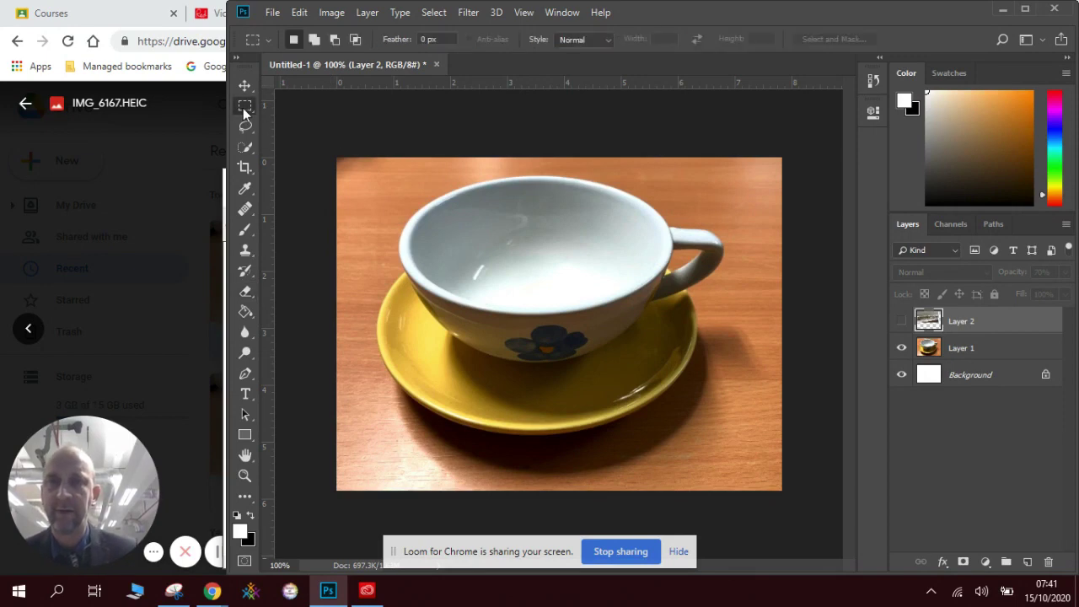
right_click(244, 109)
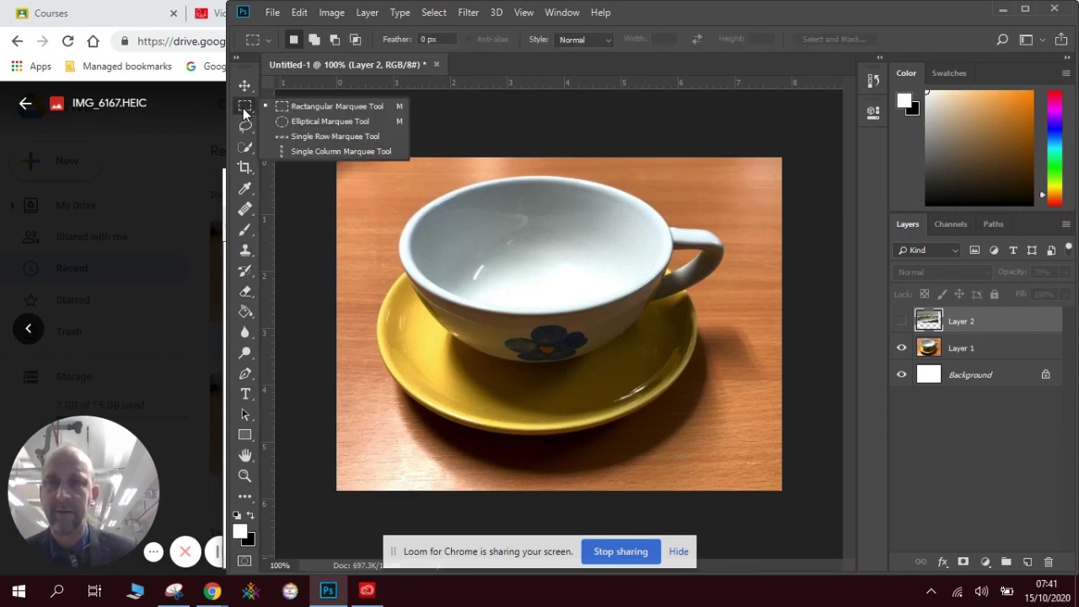
click(307, 121)
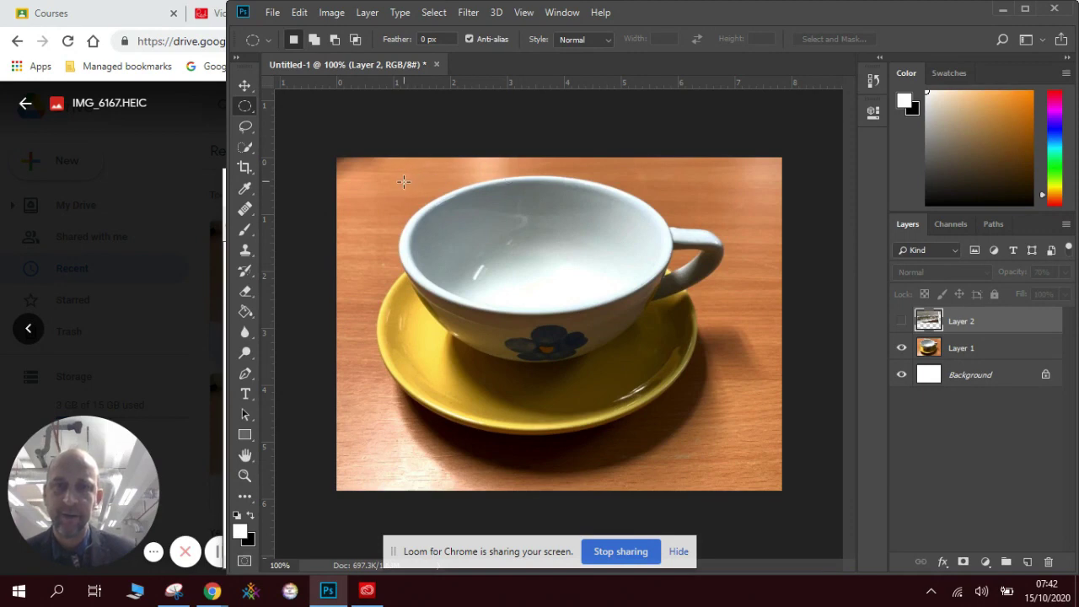
drag(405, 183, 665, 307)
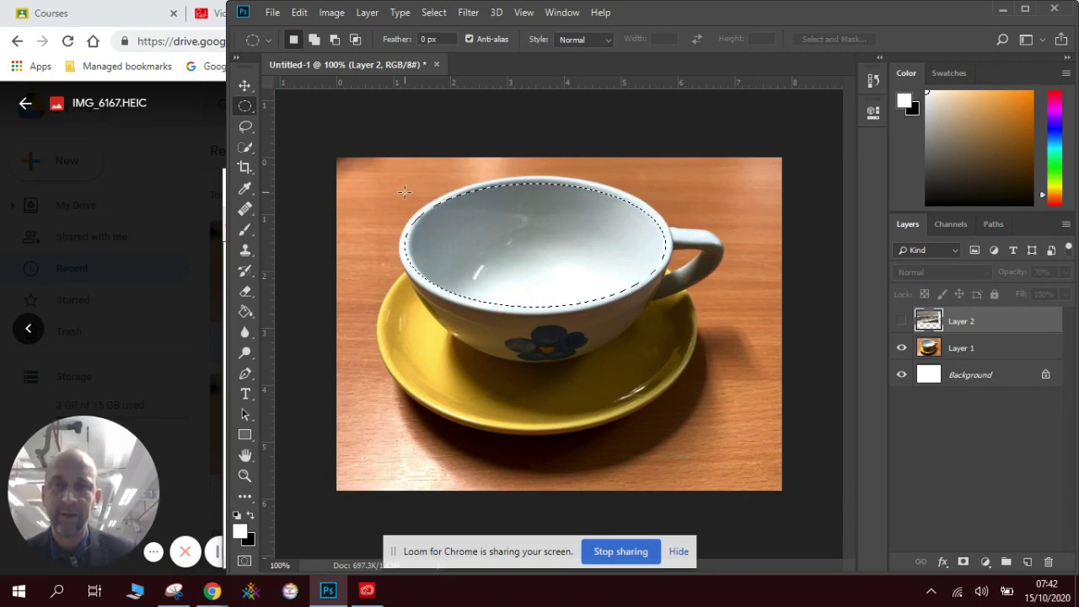
drag(409, 192, 658, 301)
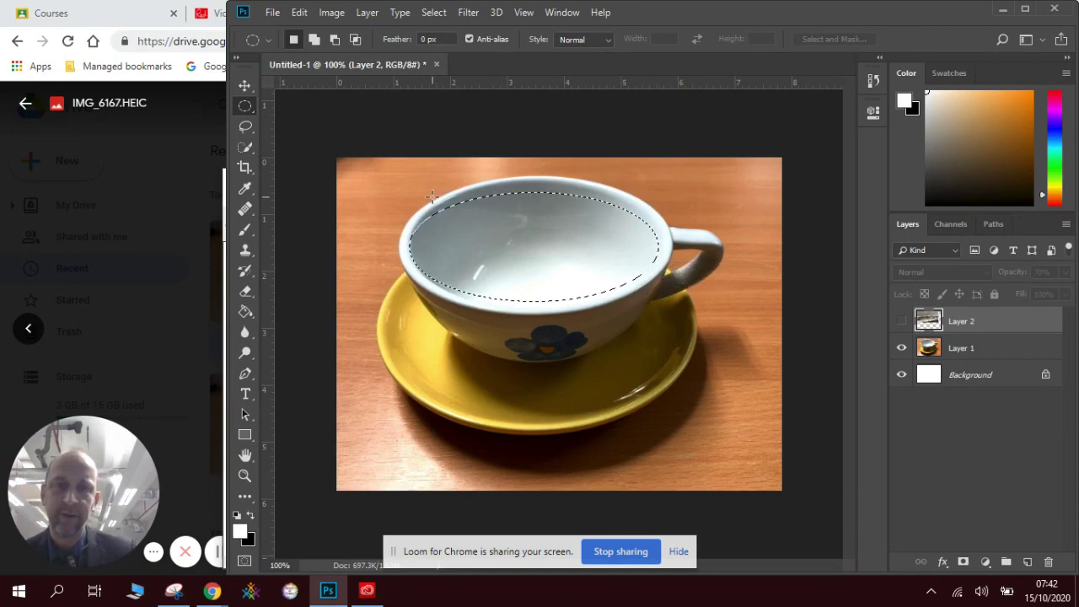
drag(415, 195, 659, 307)
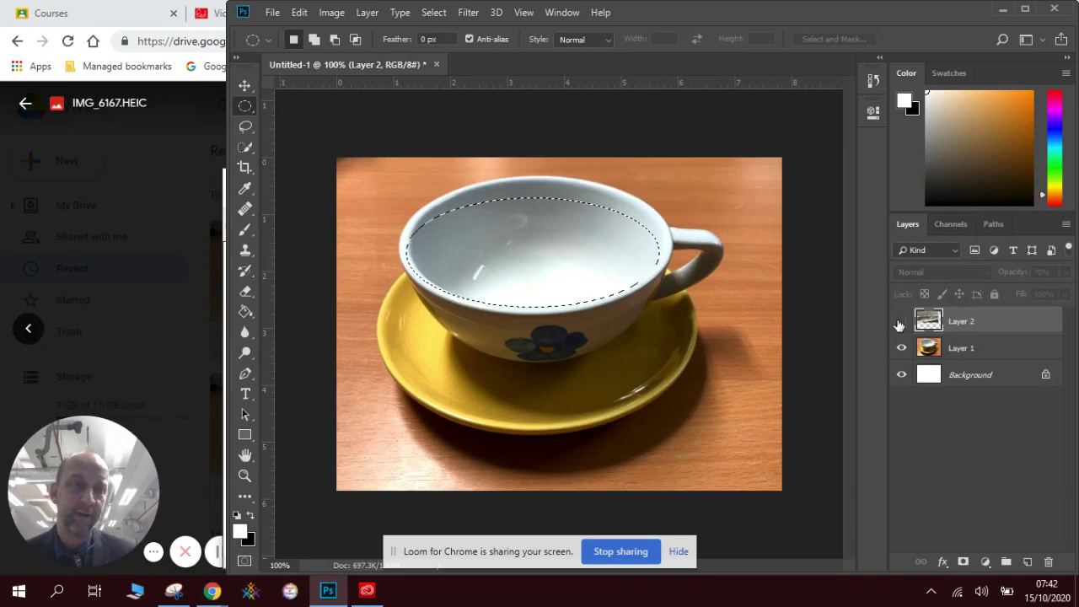
- Copy the oval of wave from Layer 2, paste it as Layer 3, and hide Layer 2
click(901, 321)
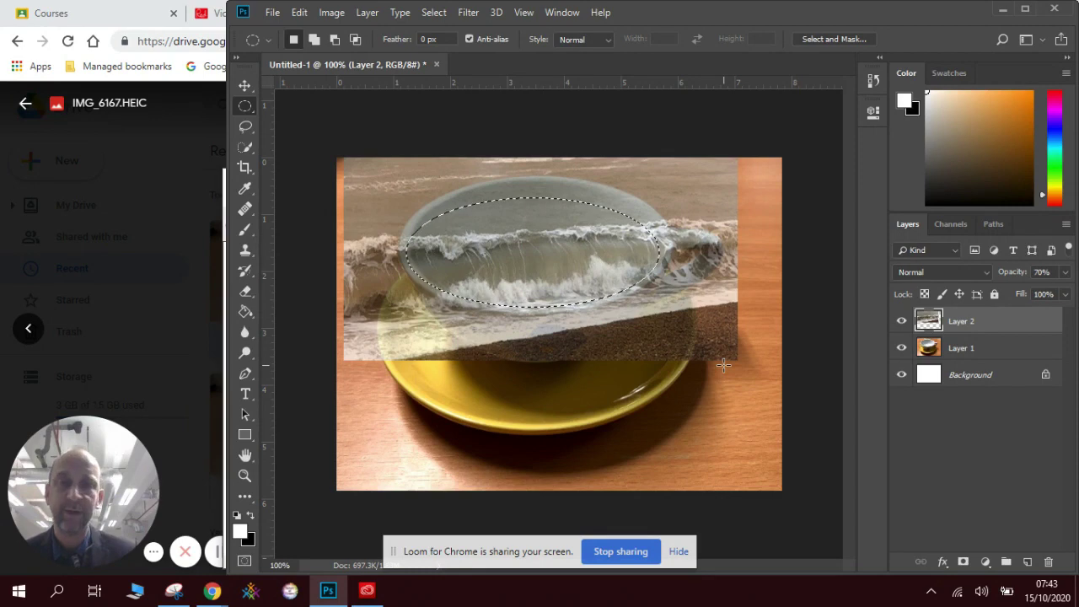
click(299, 12)
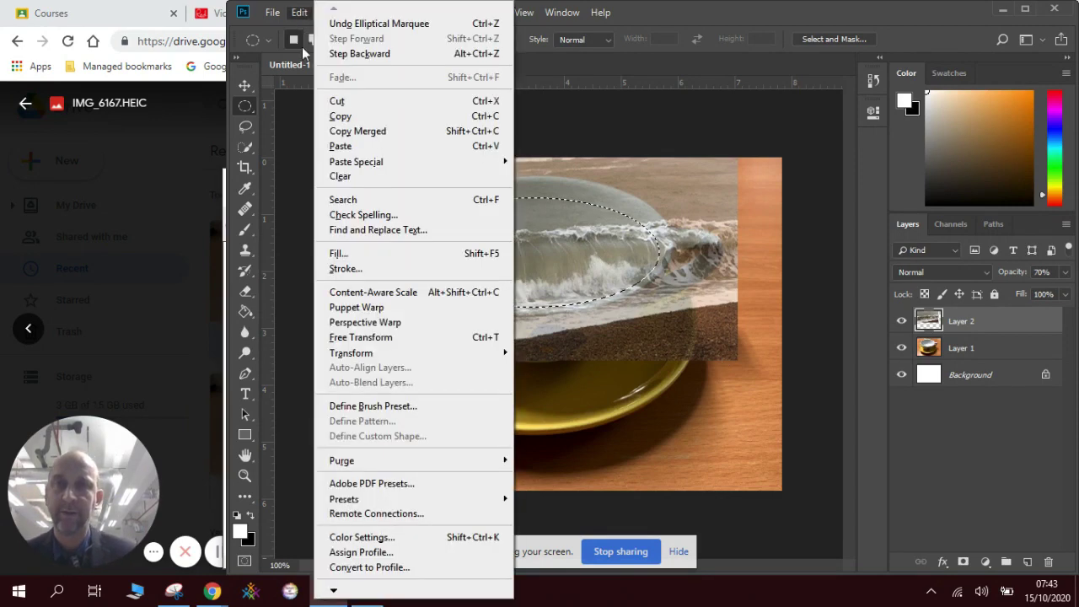
click(325, 115)
click(300, 12)
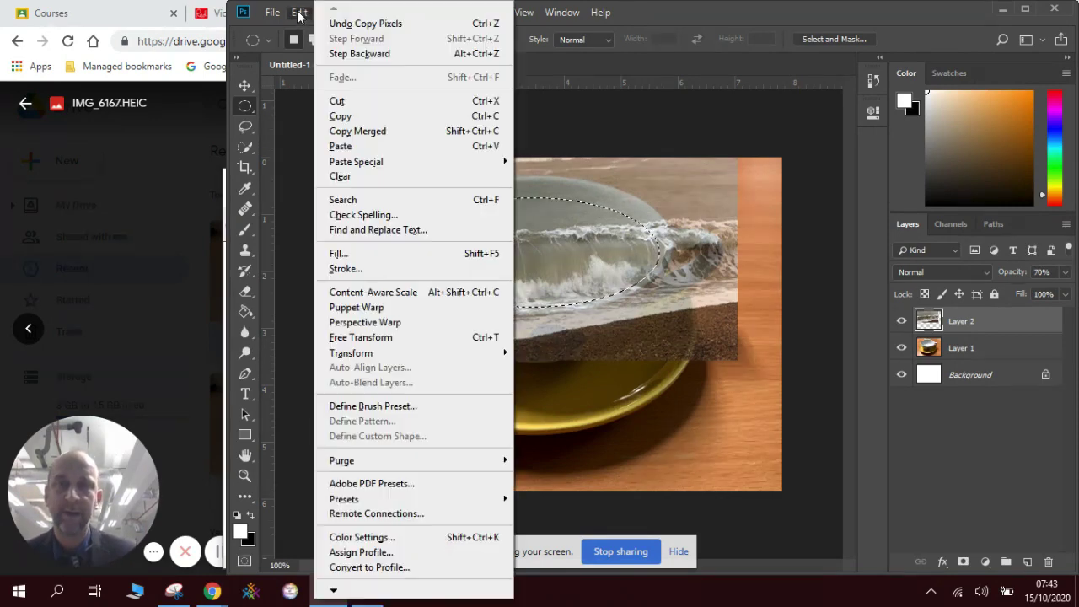
click(341, 146)
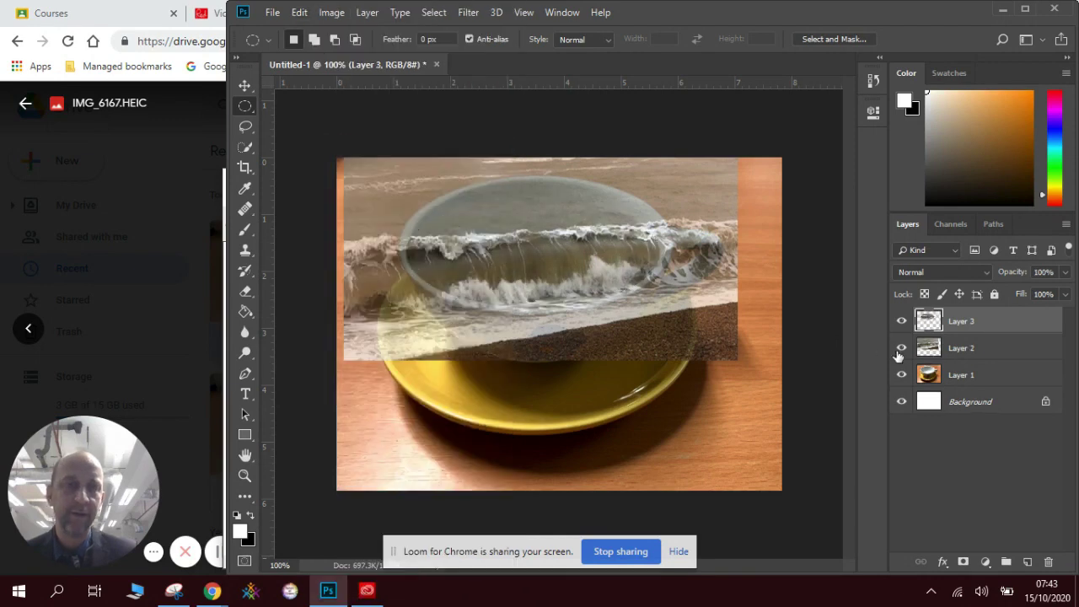
click(903, 351)
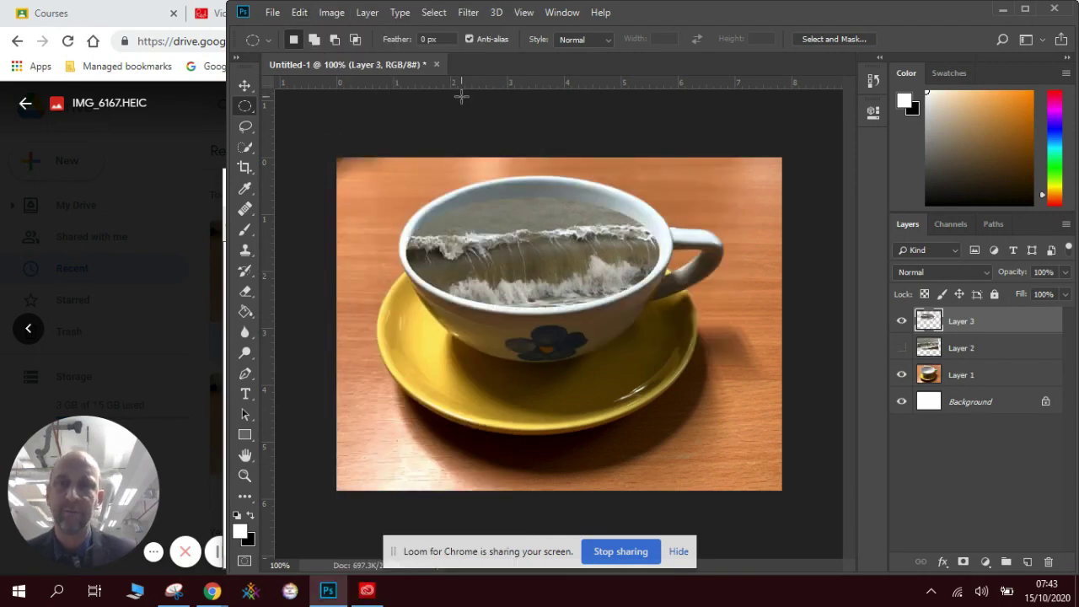
- Nudge the Layer 3 wave oval right, widen it, stretch it taller, and commit the resize
click(244, 86)
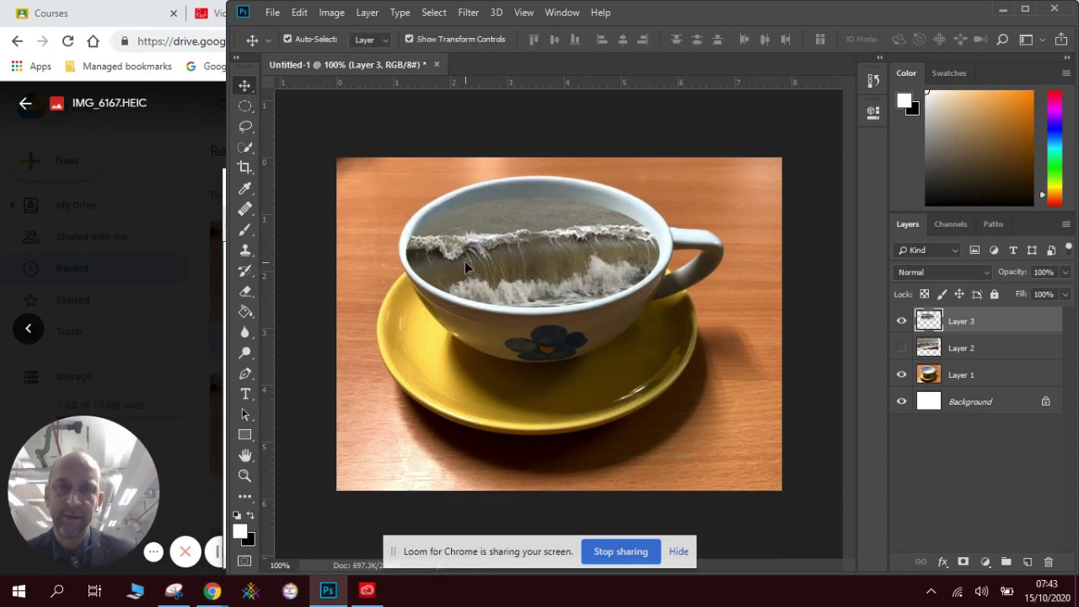
drag(466, 261, 469, 261)
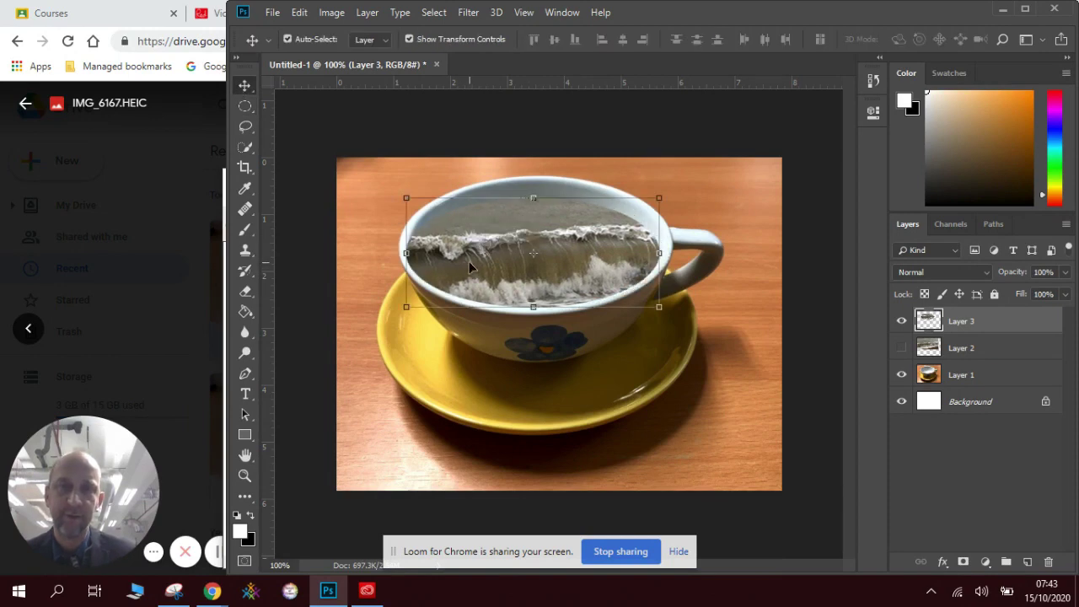
click(406, 308)
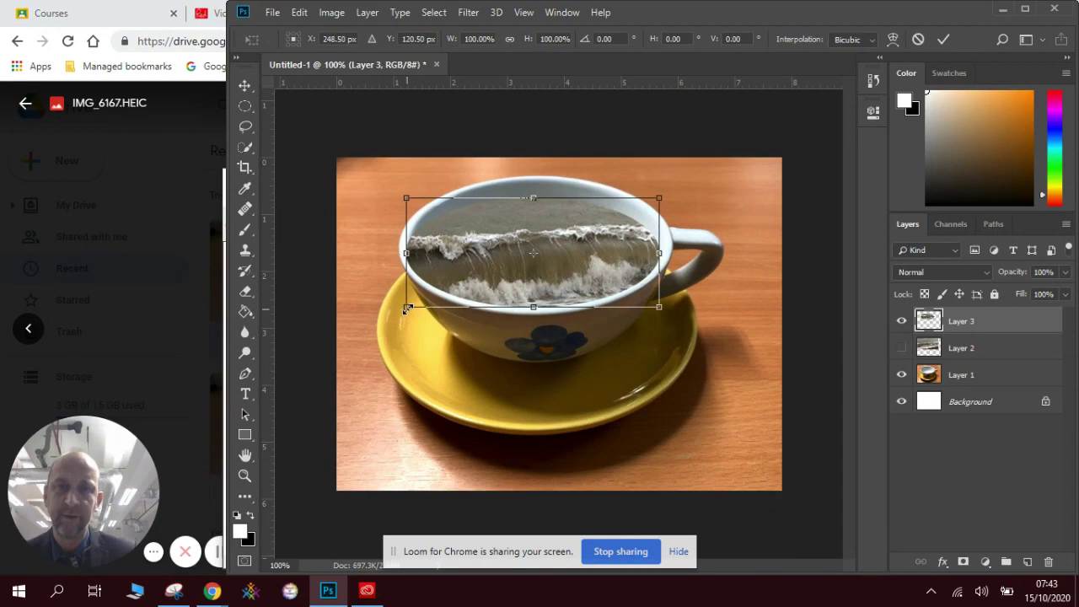
drag(406, 309, 410, 310)
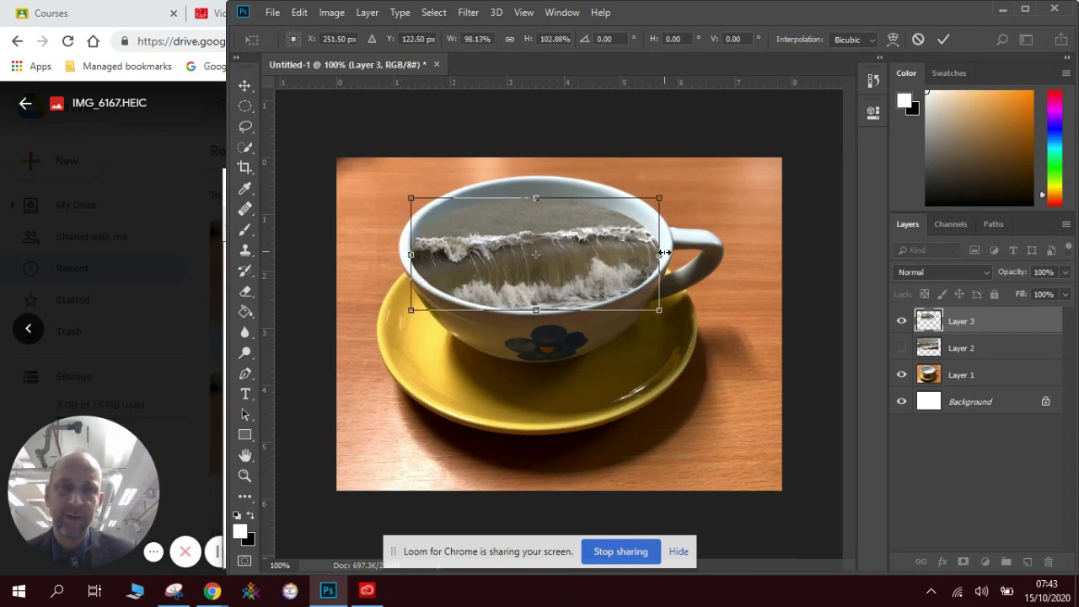
drag(664, 253, 667, 253)
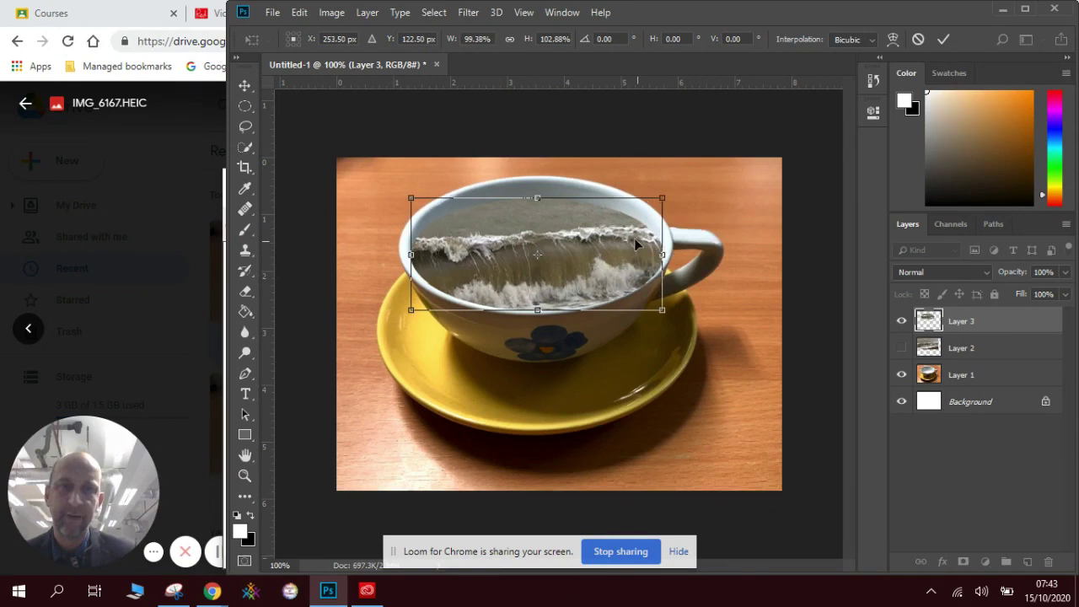
drag(539, 198, 538, 192)
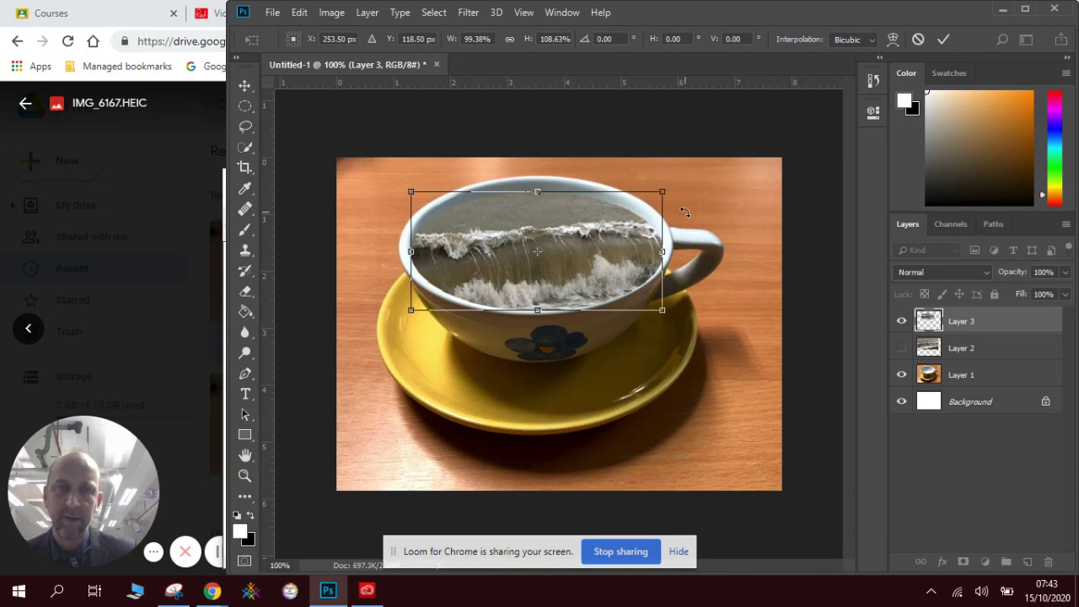
key(Return)
click(732, 375)
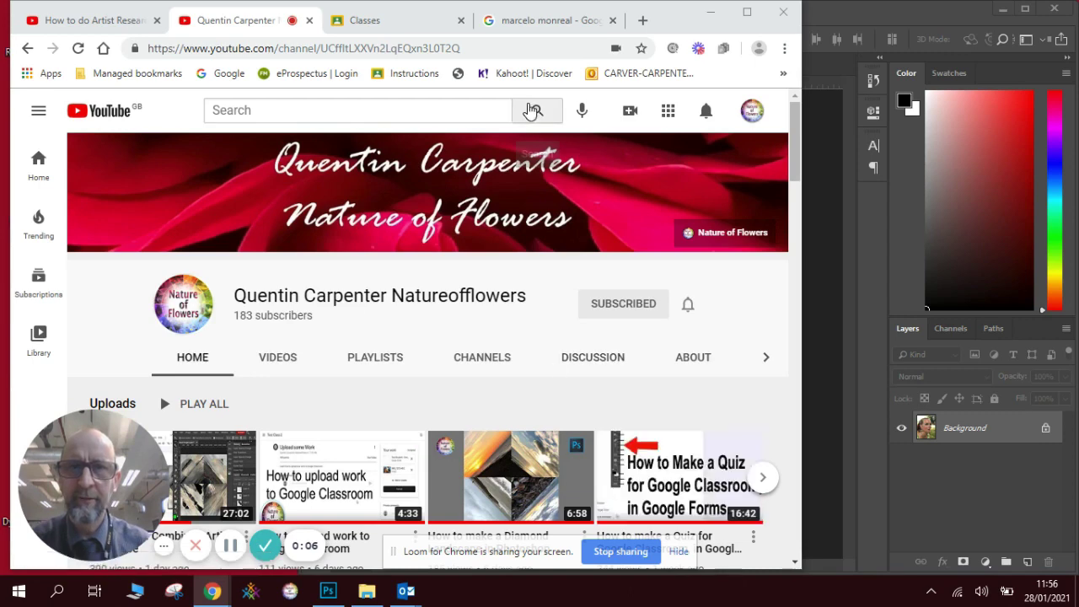
- Browse the 'marcelo monreal' Google Images results, then return to the Photoshop portrait
click(527, 29)
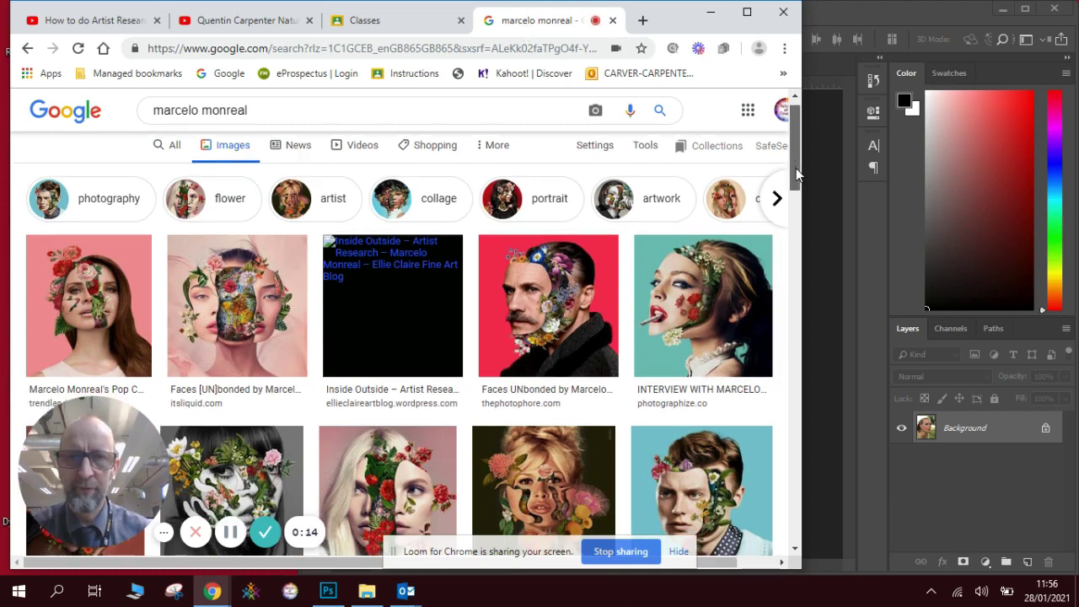
drag(797, 173, 800, 208)
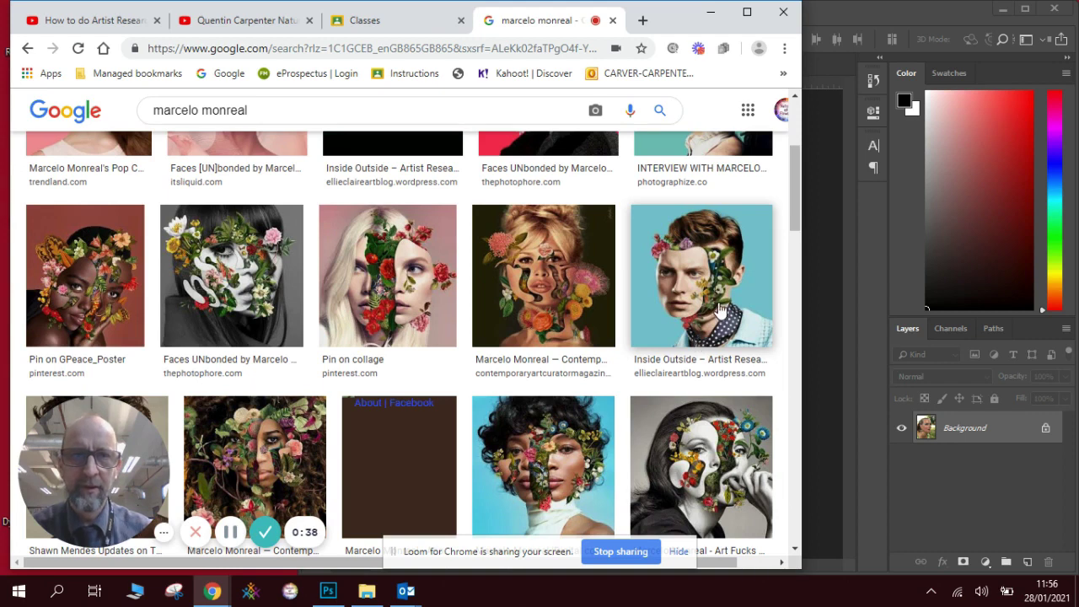
click(814, 289)
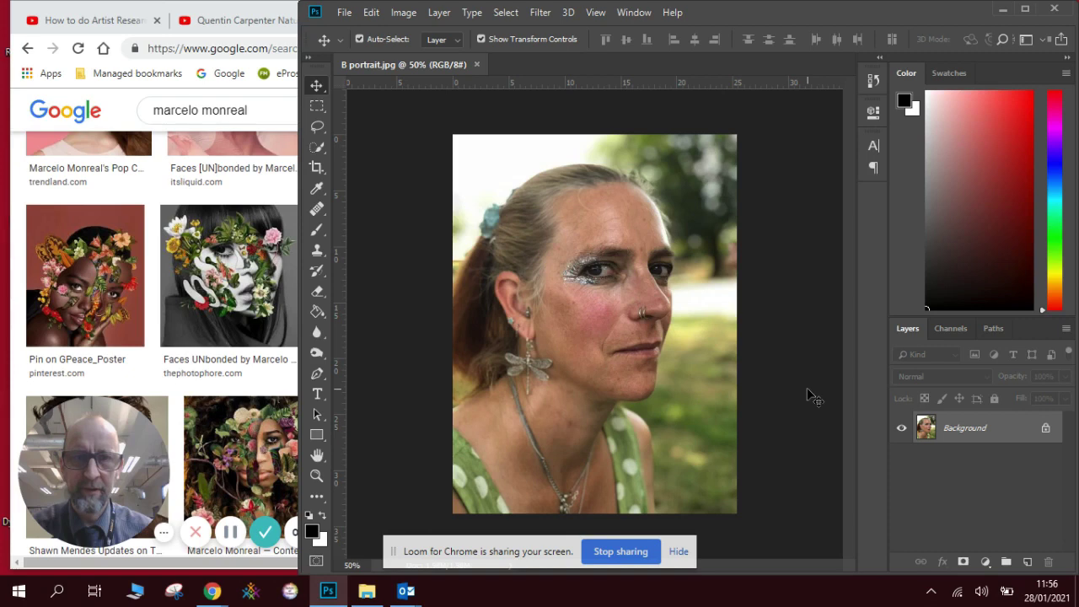
- Unlock the portrait's background layer and open a Monreal artwork result in a new Chrome tab
click(1045, 430)
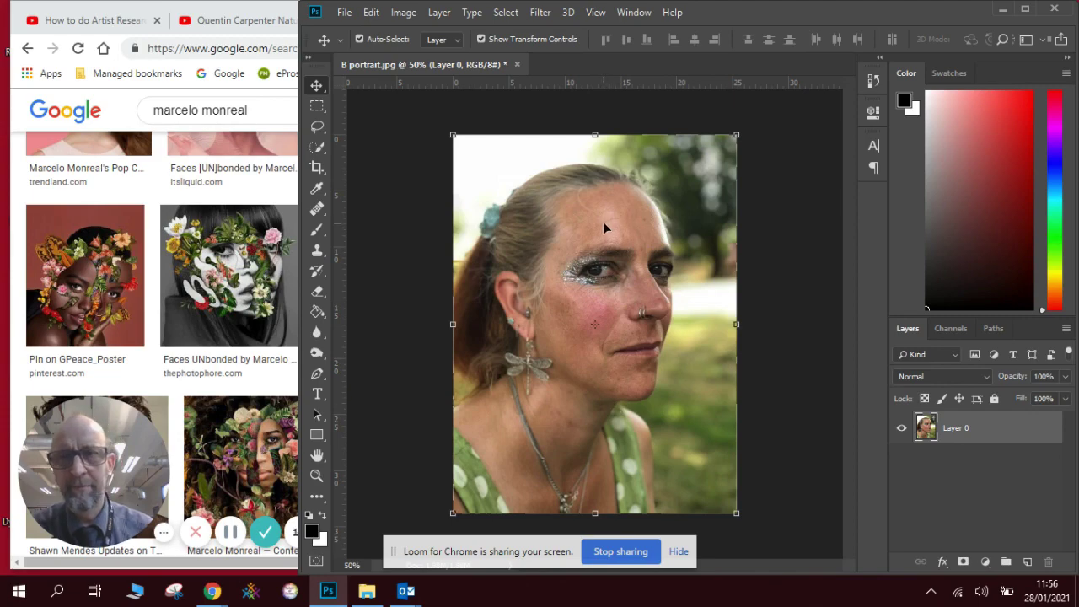
click(367, 591)
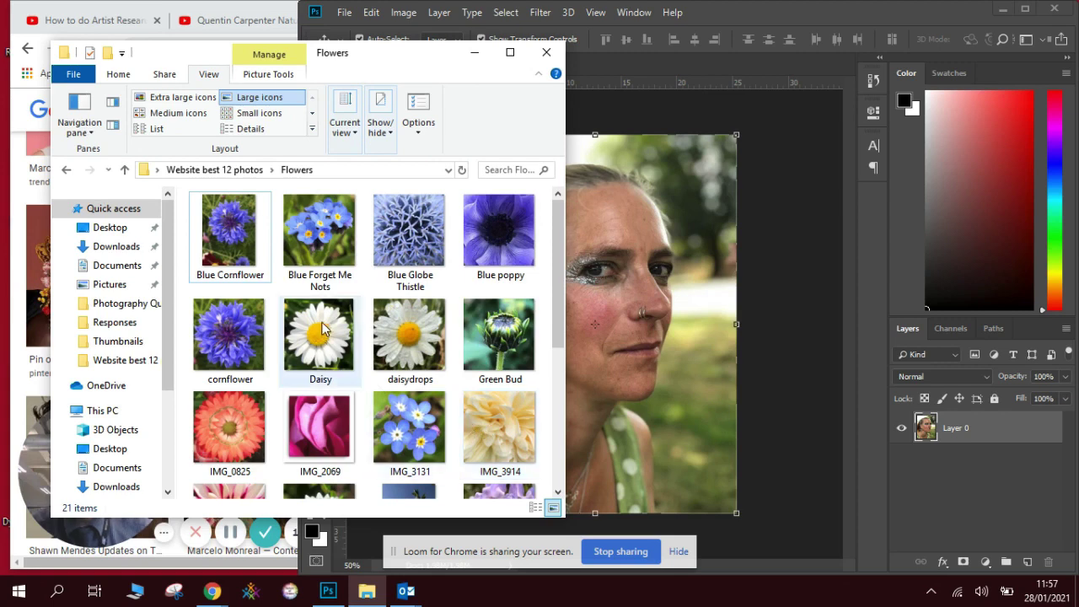
click(628, 102)
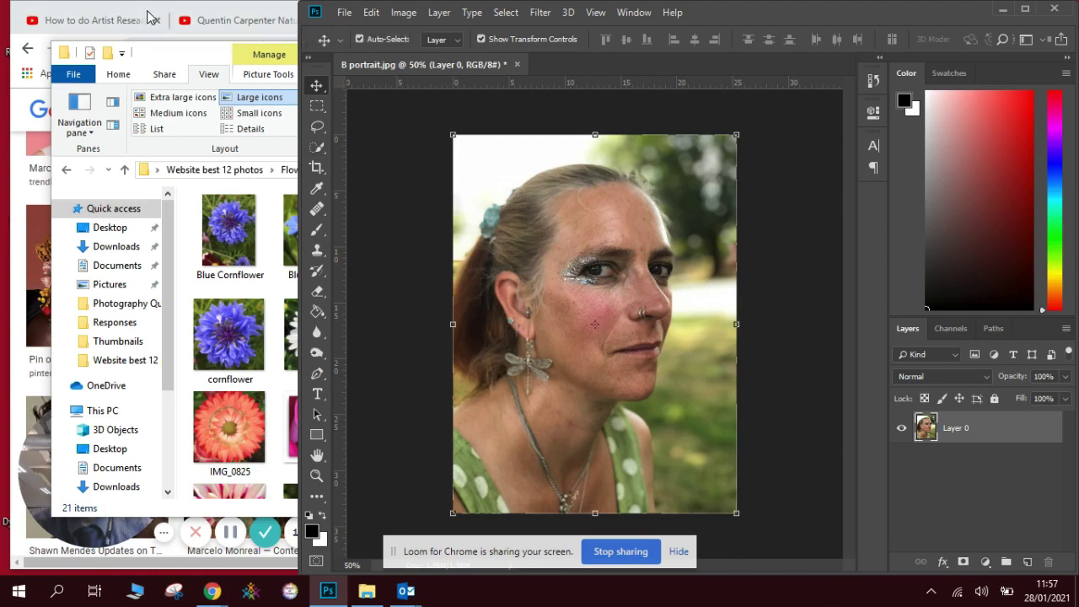
click(156, 62)
click(466, 51)
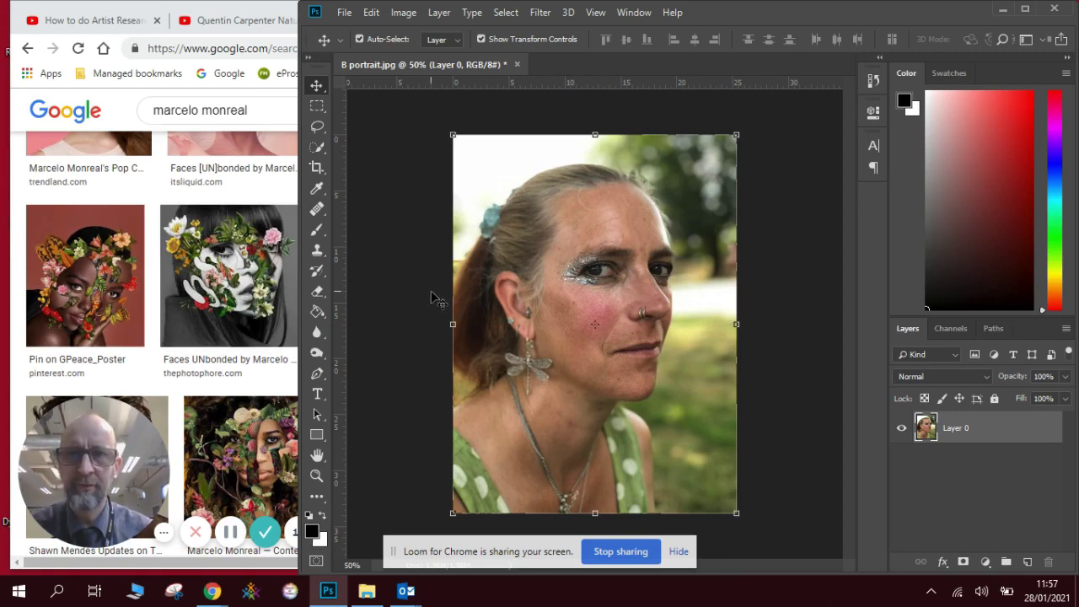
click(322, 127)
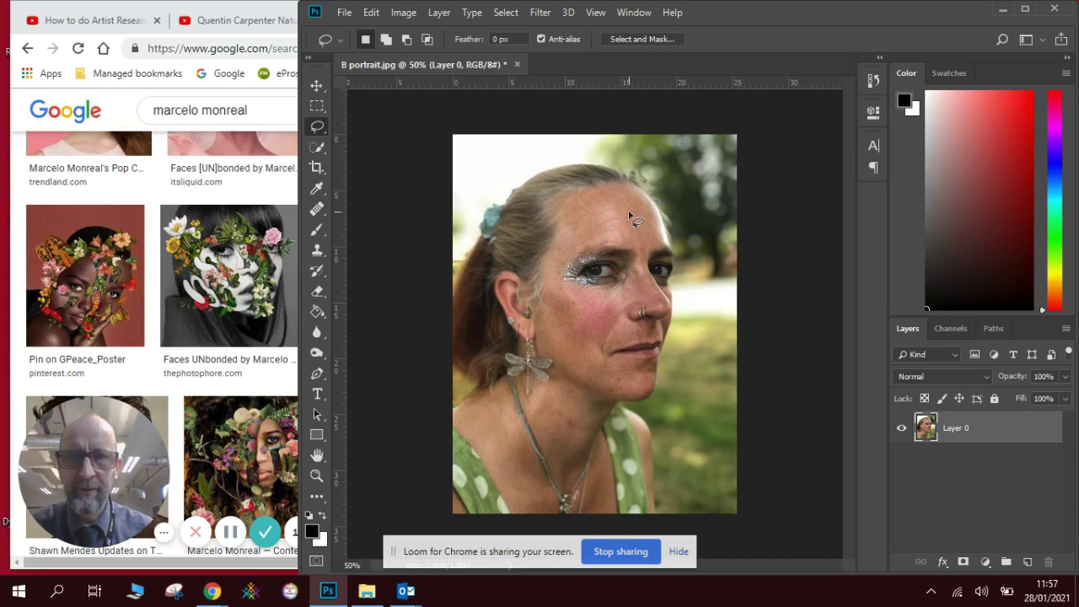
click(283, 170)
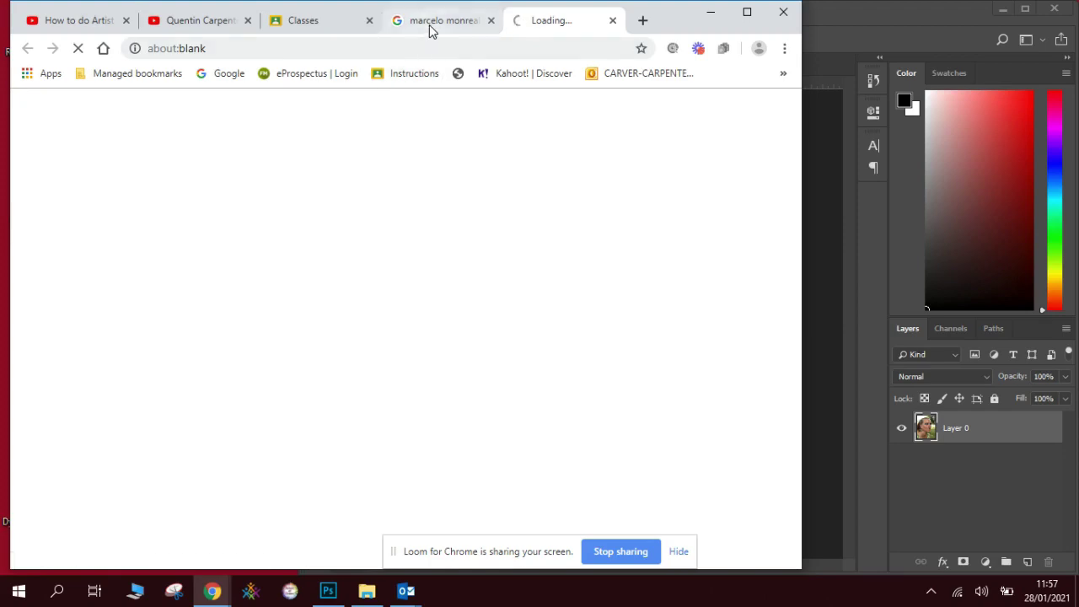
- Scroll further through the 'marcelo monreal' image results, then bring the portrait back to the front
click(430, 25)
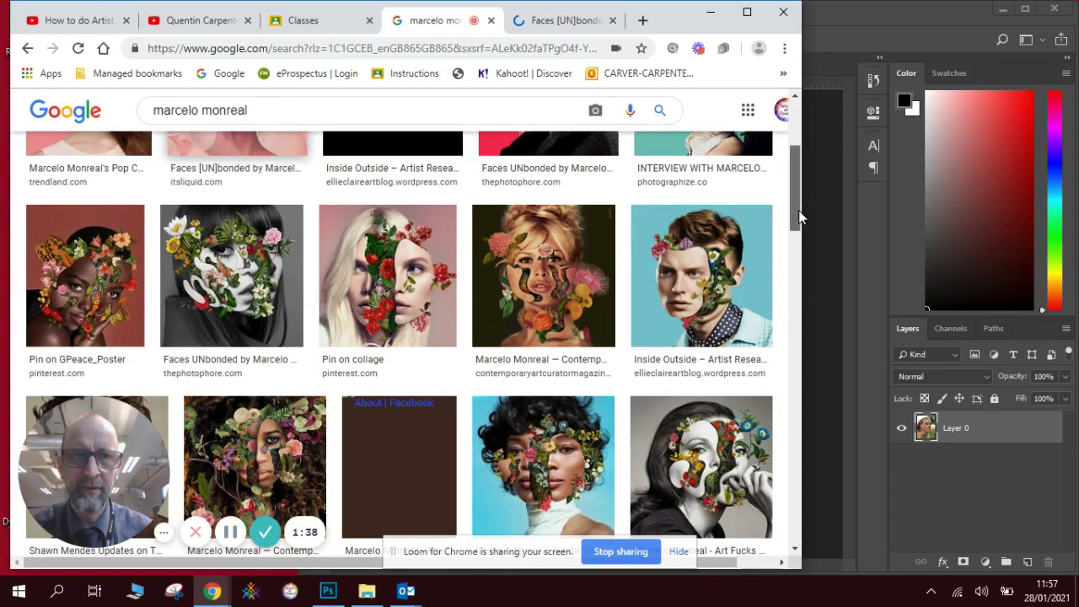
drag(798, 210, 795, 259)
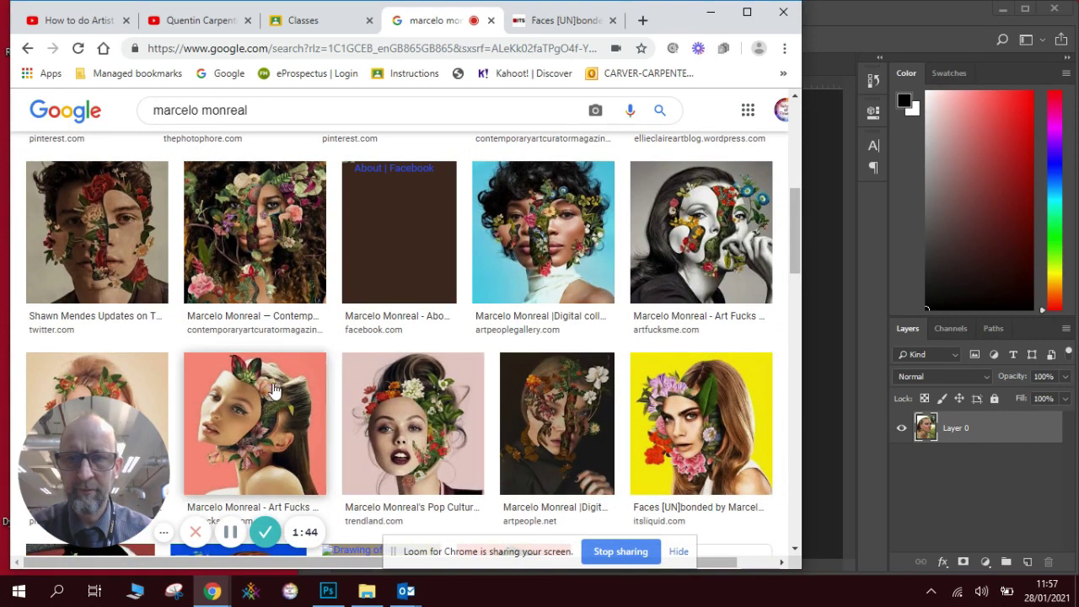
click(818, 339)
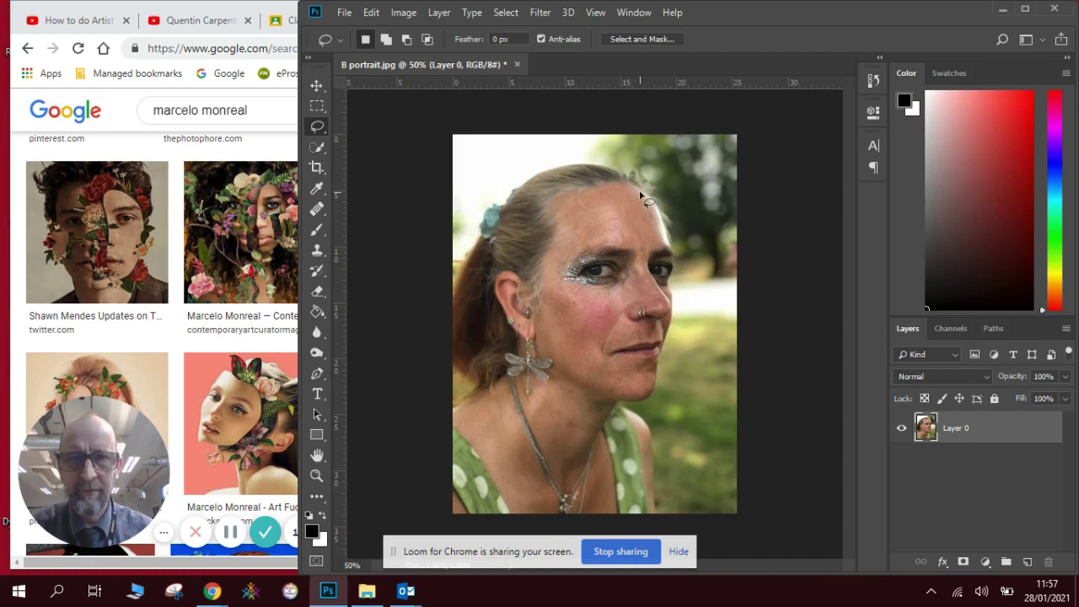
- Lasso a face section, cut and paste it onto Layer 1, and shift it up and right
mouse_move(641, 197)
mouse_down()
mouse_move(565, 206)
mouse_move(562, 280)
mouse_move(619, 384)
mouse_move(658, 375)
mouse_move(670, 325)
mouse_move(663, 344)
mouse_move(675, 265)
mouse_move(642, 192)
mouse_up()
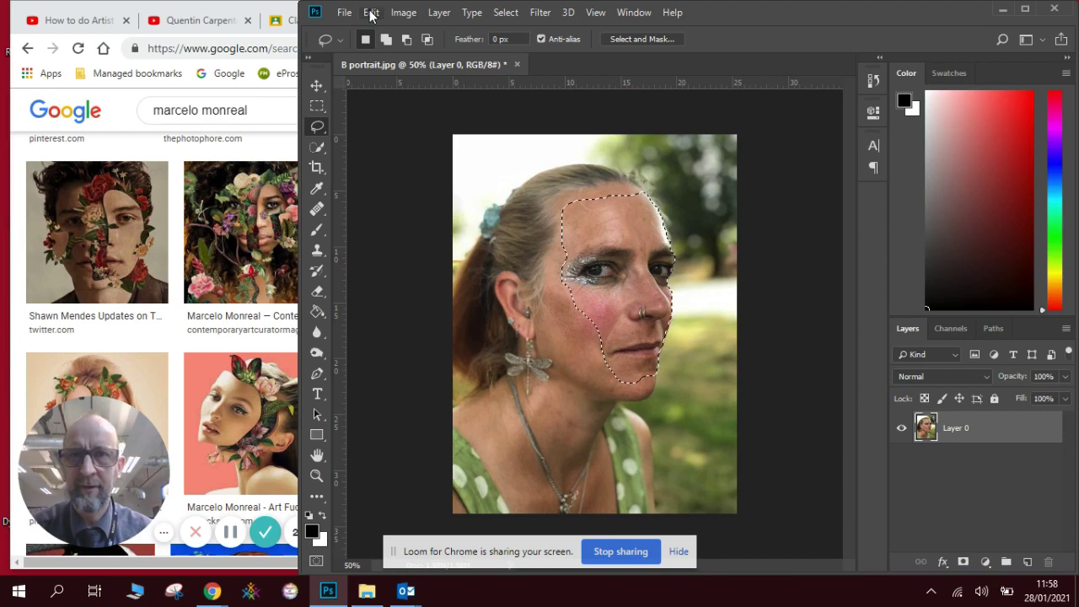
click(371, 14)
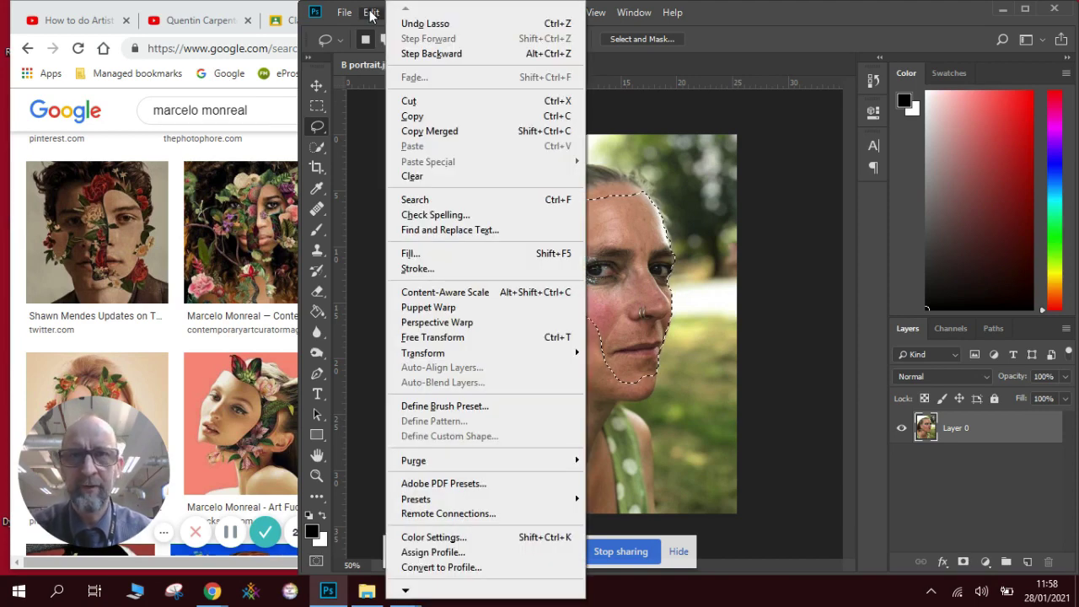
click(421, 103)
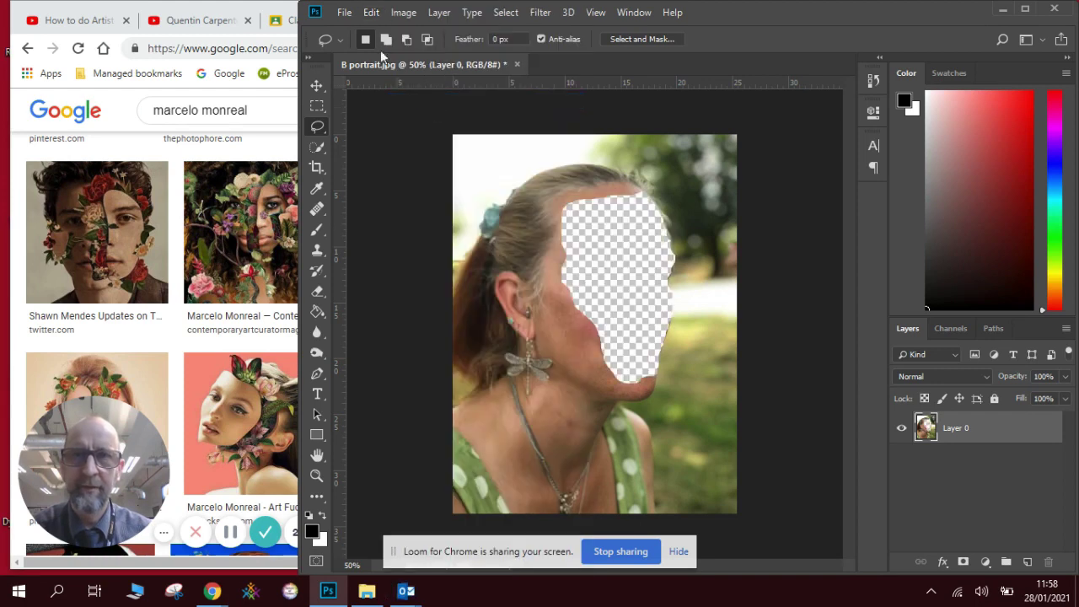
click(374, 18)
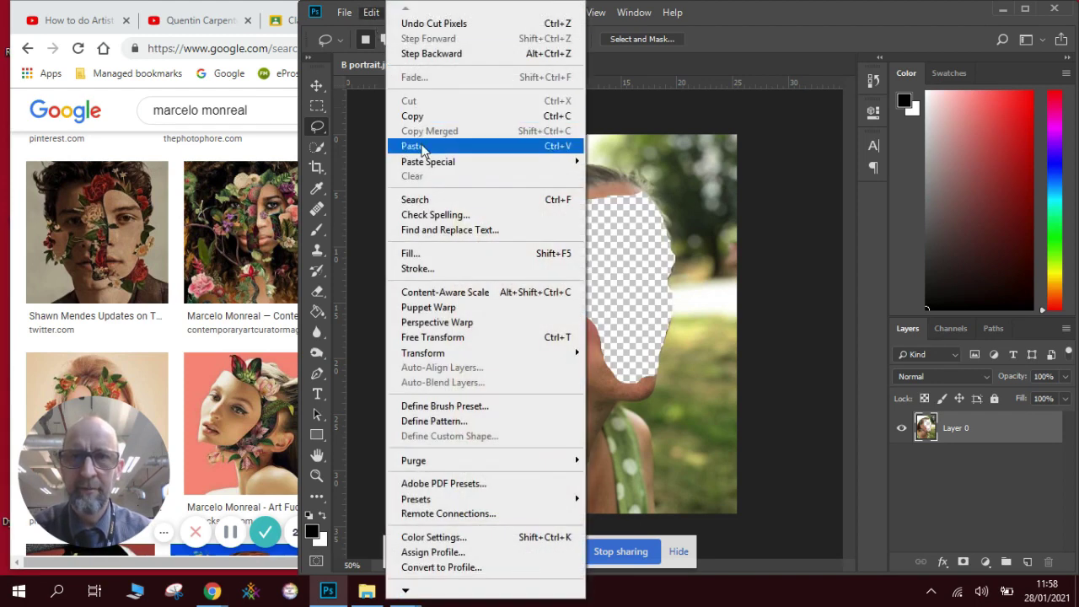
click(413, 146)
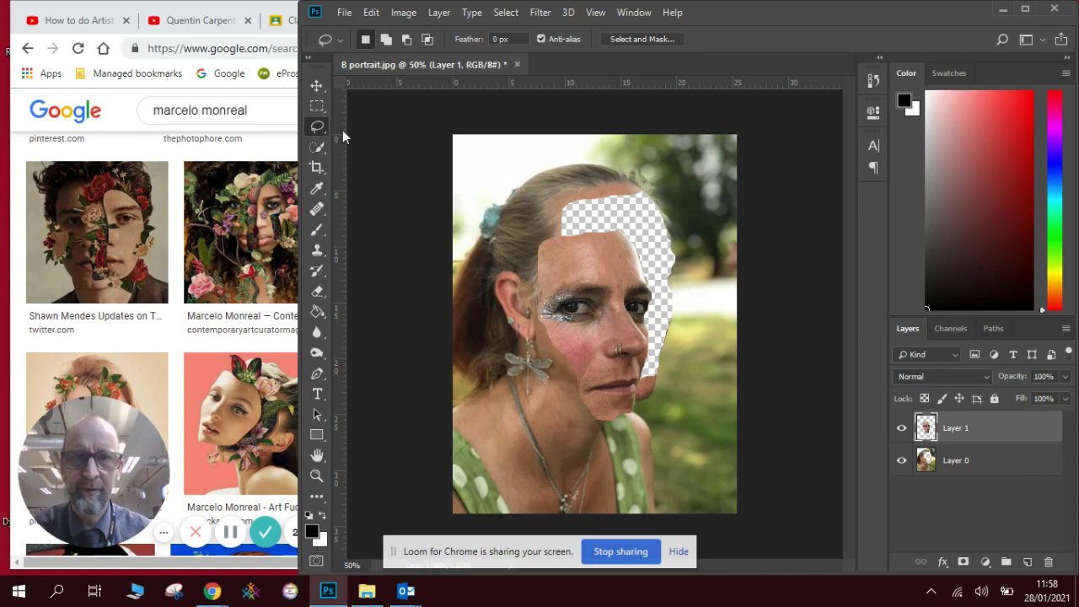
click(317, 85)
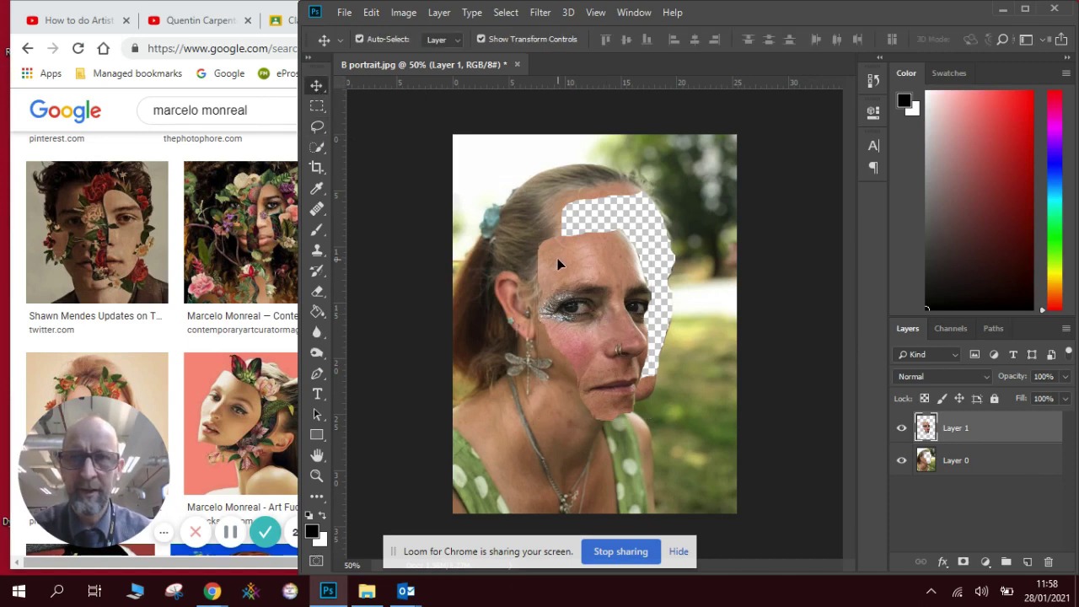
drag(558, 258, 609, 199)
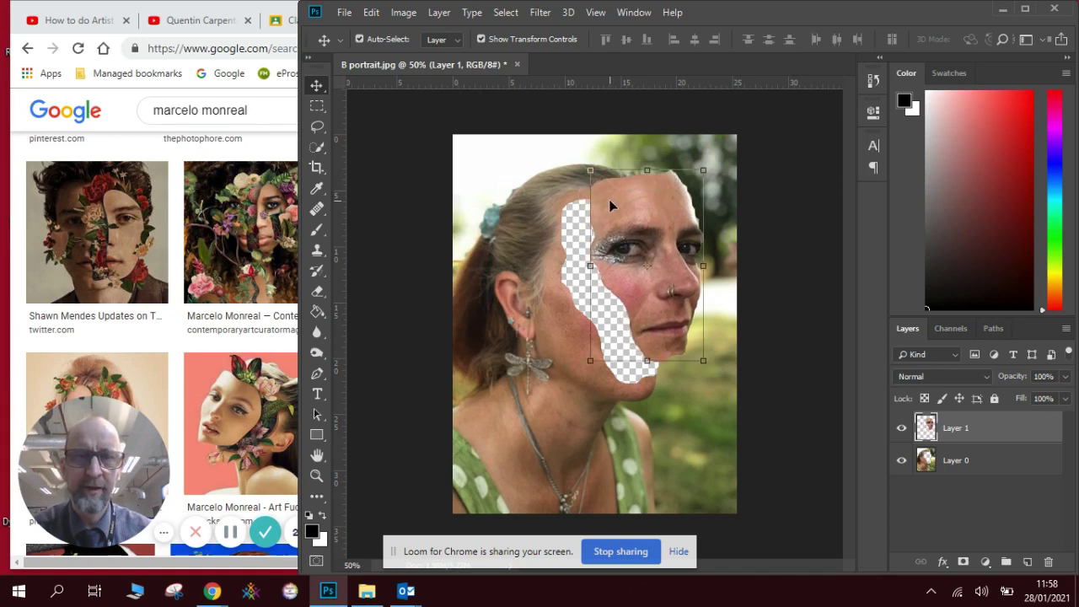
click(701, 397)
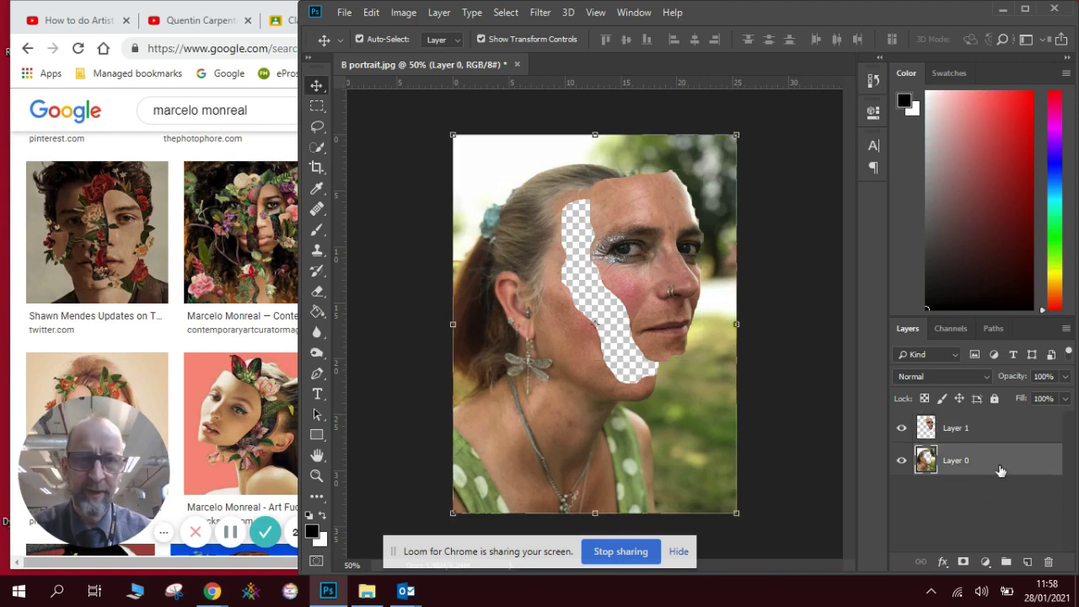
- Add an empty Layer 2 beneath Layer 0 and set the foreground colour to dark plum #3f2d38
click(1028, 560)
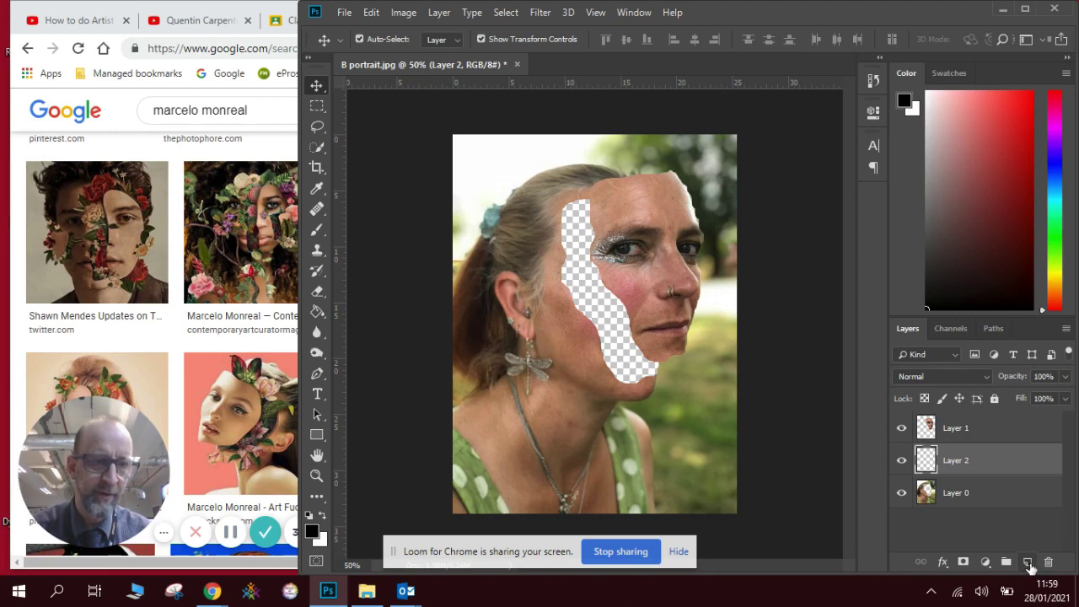
drag(1006, 461, 1000, 503)
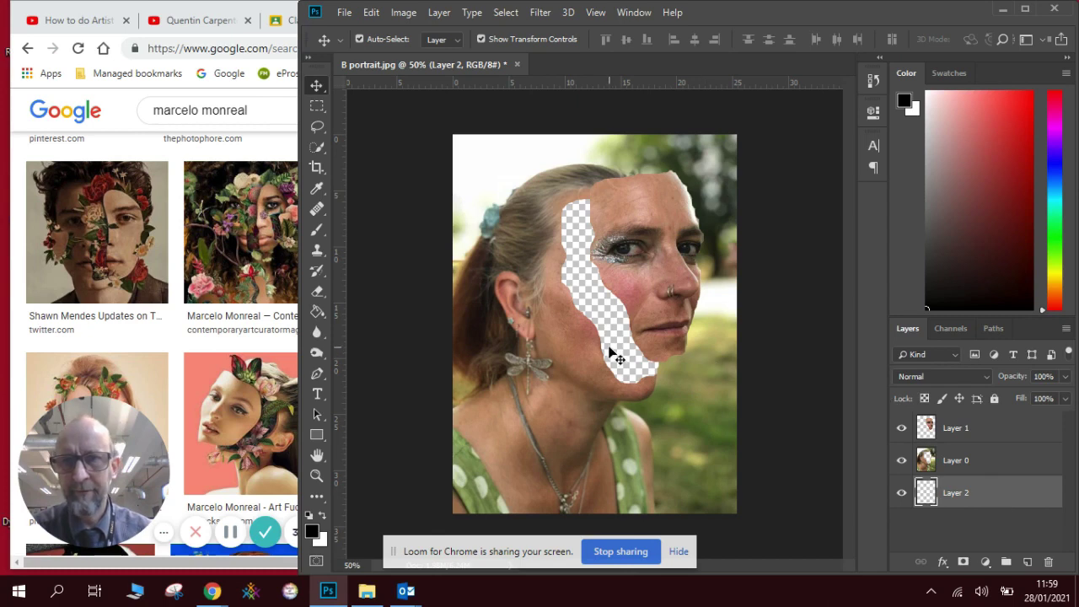
click(313, 532)
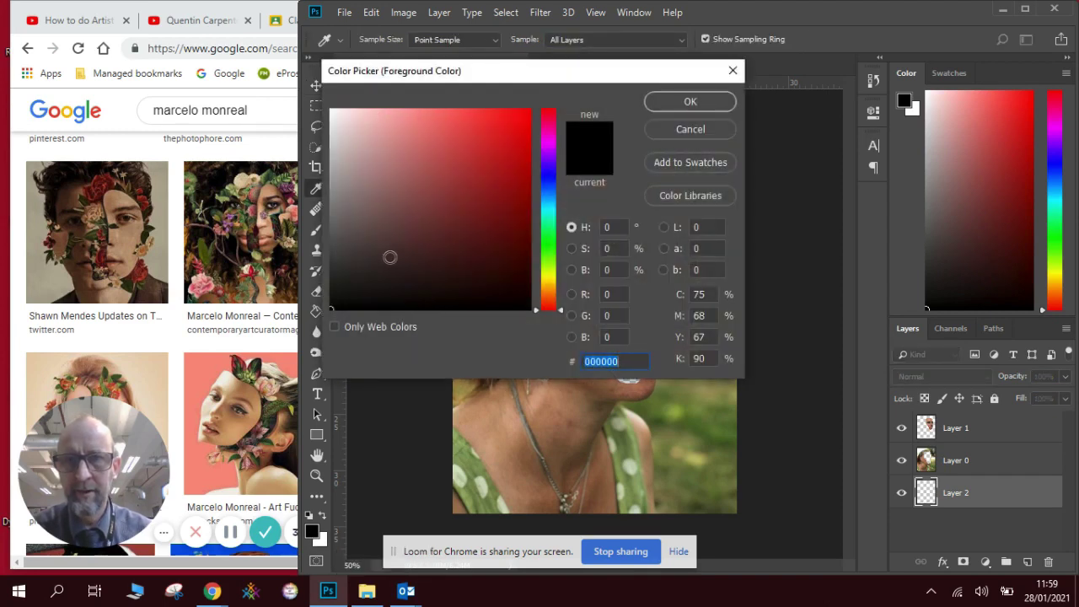
mouse_move(388, 256)
mouse_down()
mouse_move(361, 226)
mouse_move(377, 239)
mouse_move(375, 225)
mouse_move(379, 255)
mouse_up()
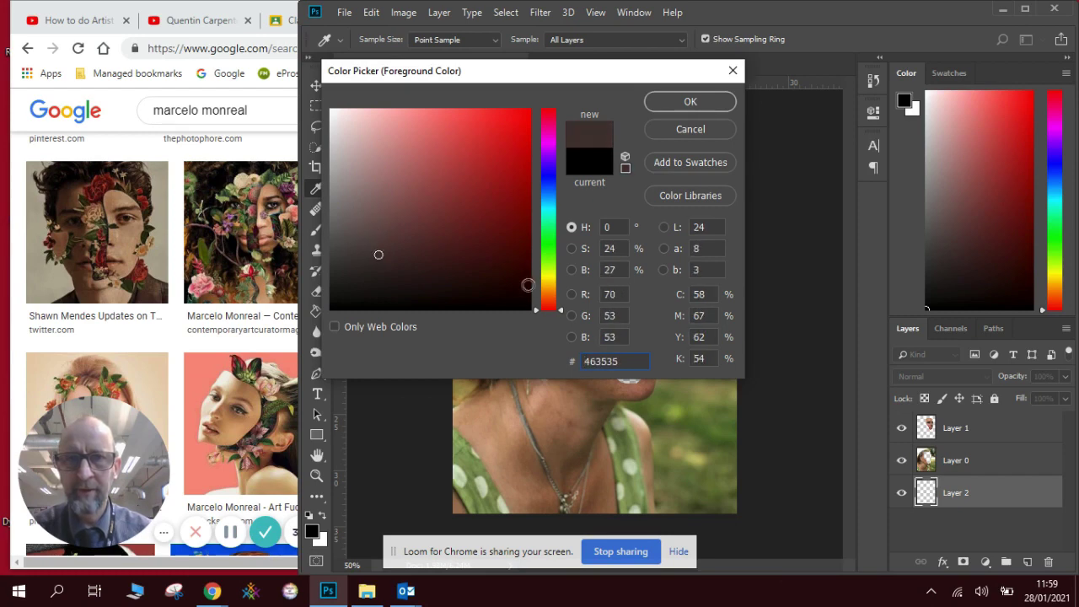
click(553, 313)
drag(557, 314, 557, 129)
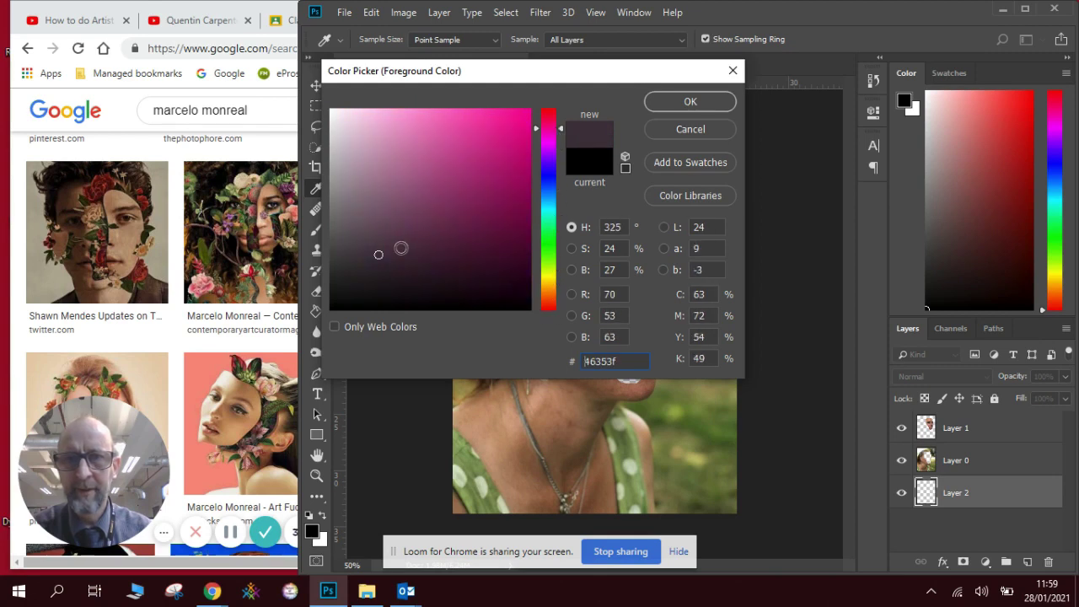
mouse_move(378, 253)
mouse_down()
mouse_move(383, 233)
mouse_move(387, 260)
mouse_up()
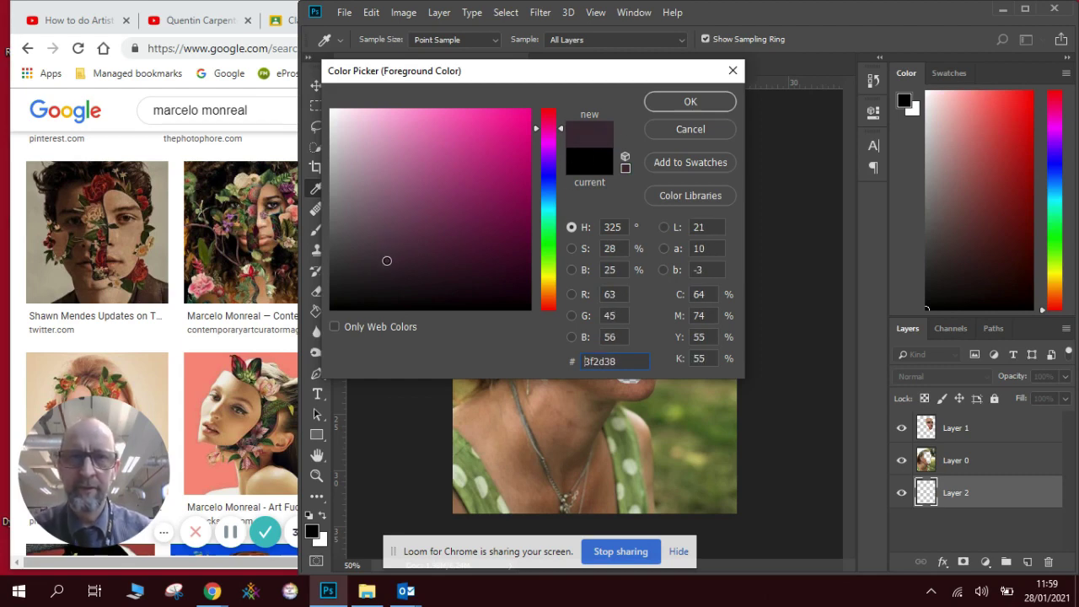
click(691, 105)
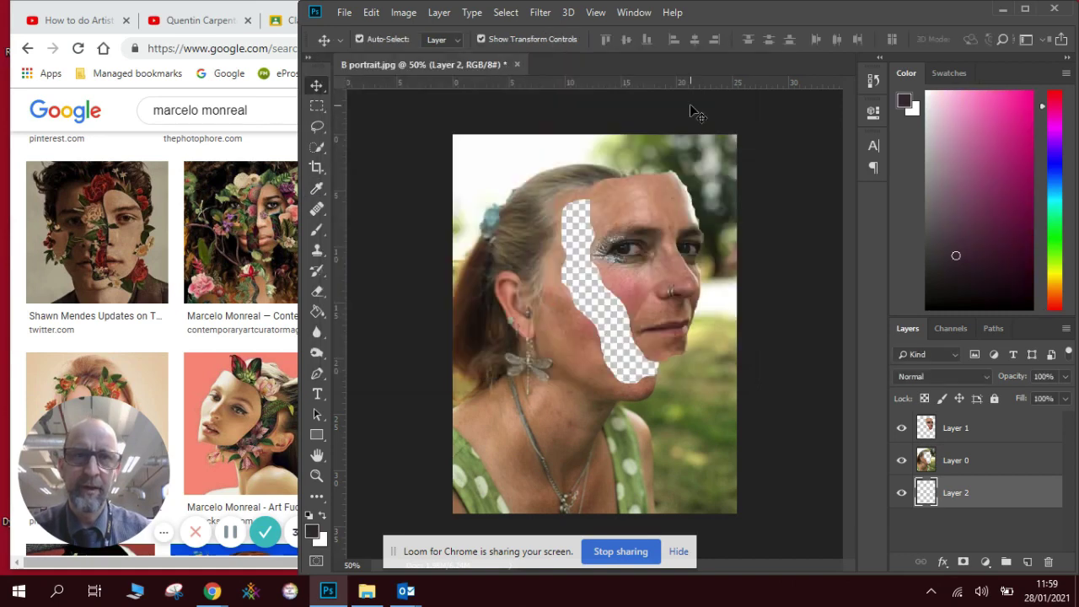
- Paint-bucket fill Layer 2 with dark plum so the gap beside the face slice shows solid plum
click(318, 313)
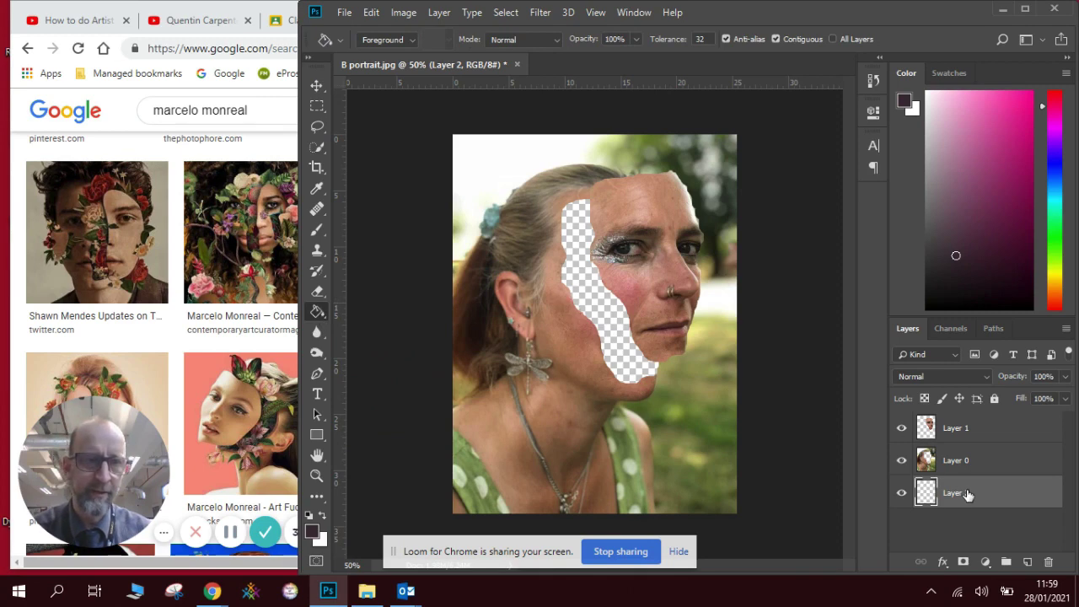
click(600, 309)
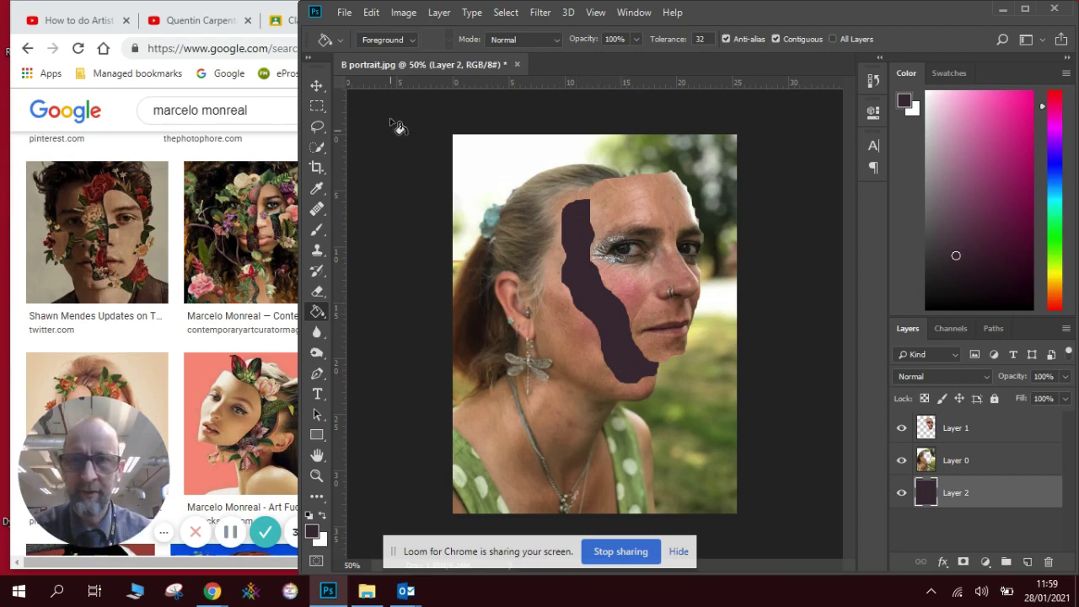
click(317, 86)
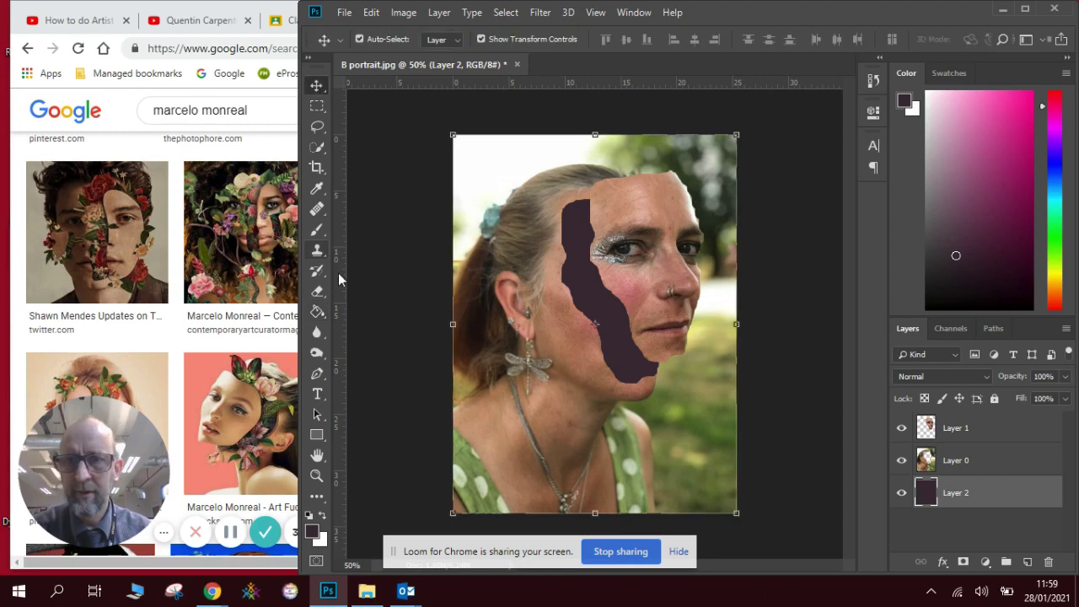
click(401, 380)
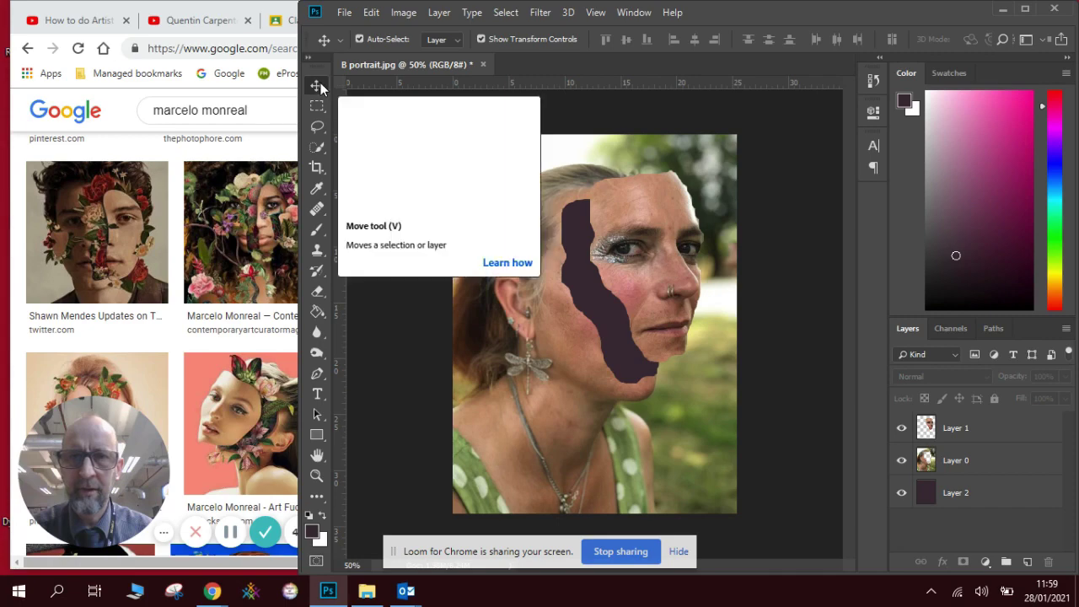
- Place the daisydrops photo from the Flowers folder and shrink it over the lower right of the face
click(366, 591)
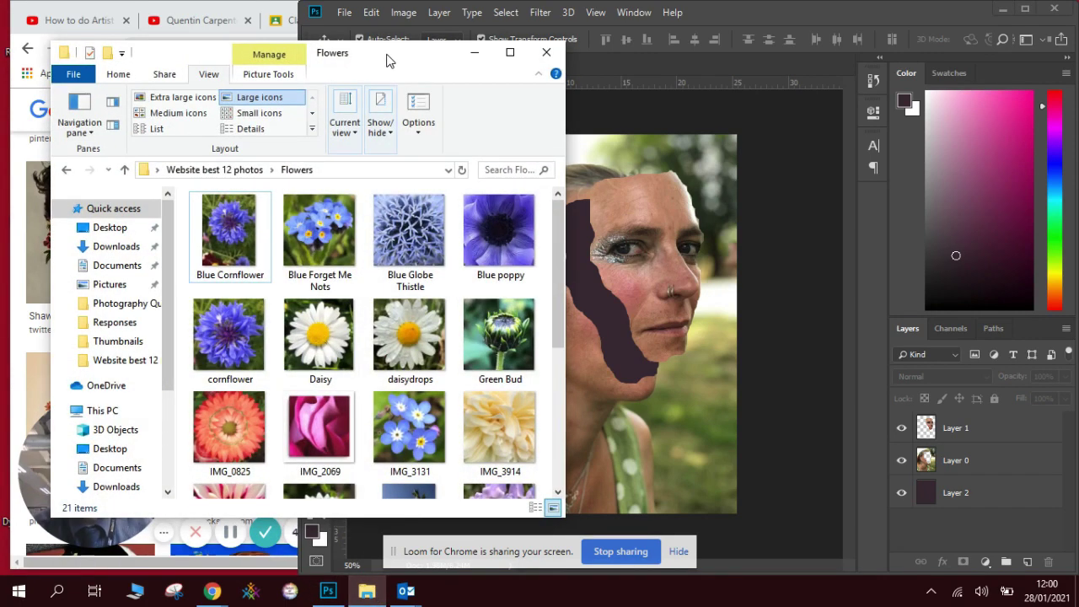
drag(388, 60, 366, 59)
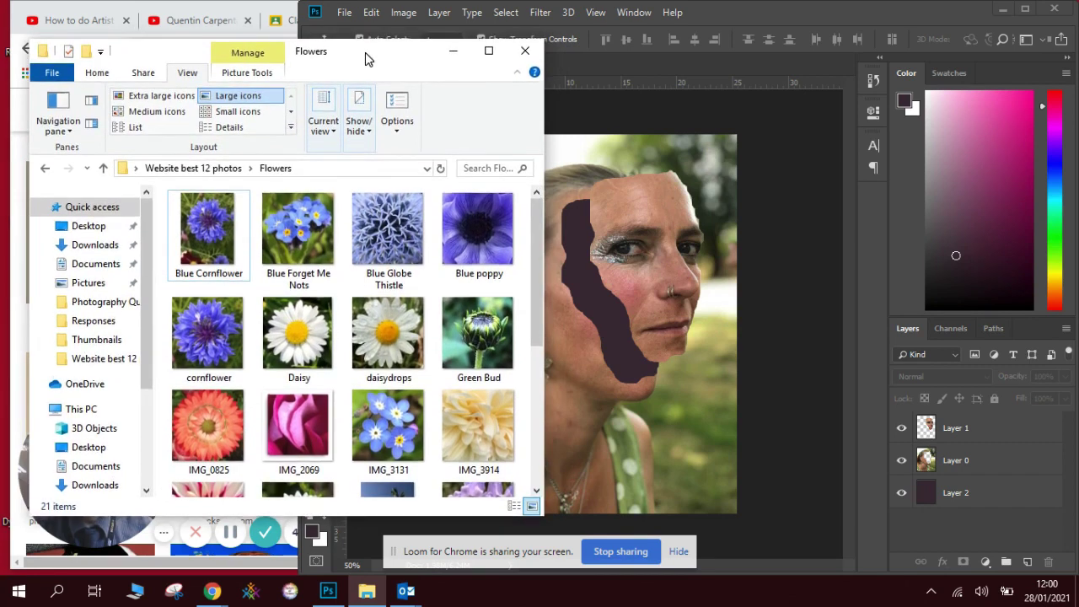
click(381, 335)
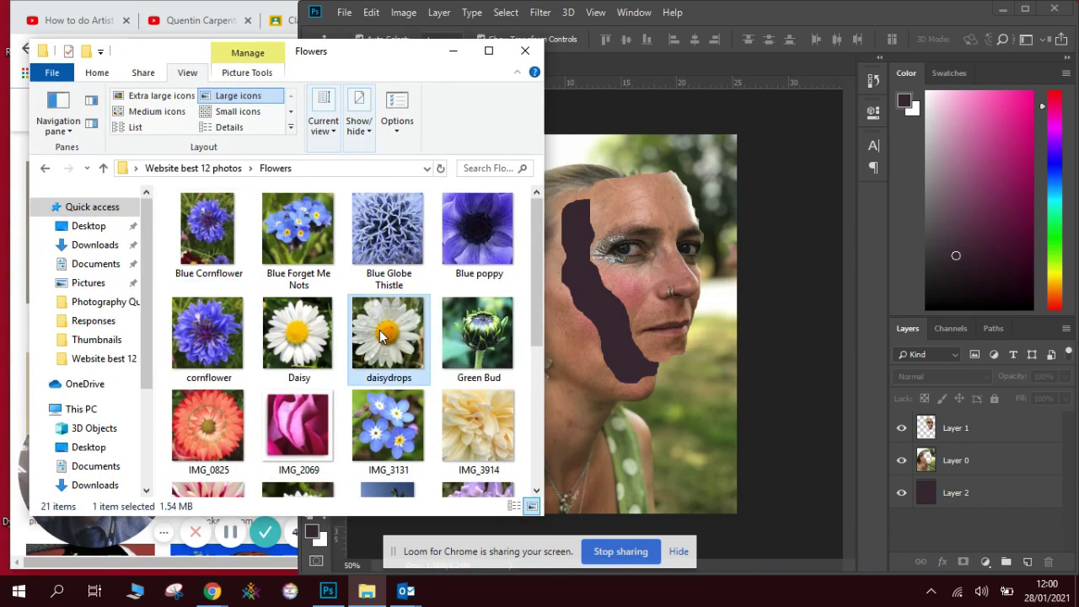
drag(386, 339, 553, 311)
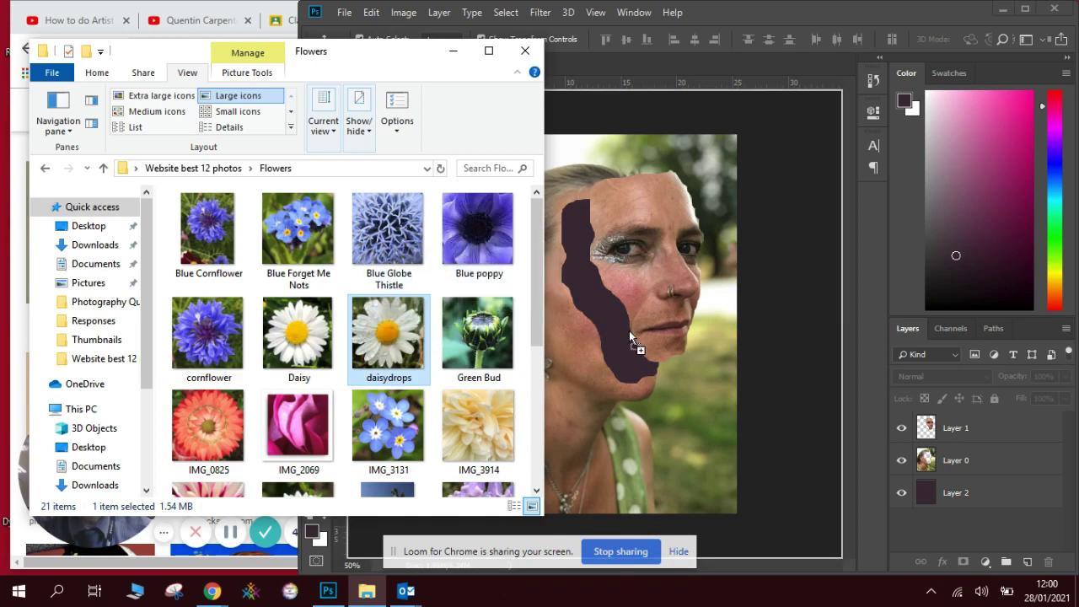
drag(629, 331, 629, 331)
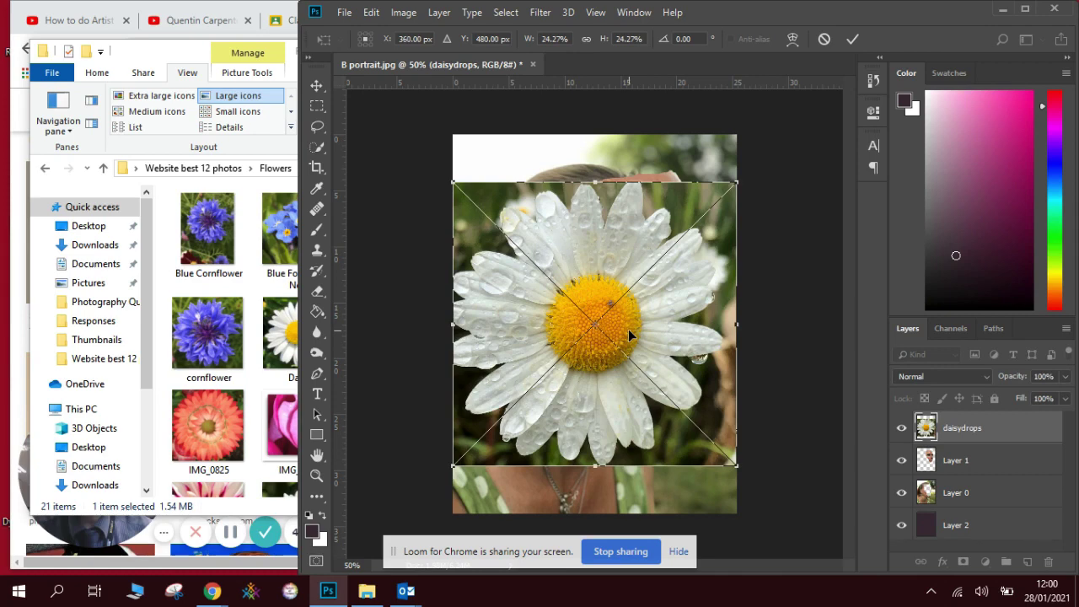
key(Return)
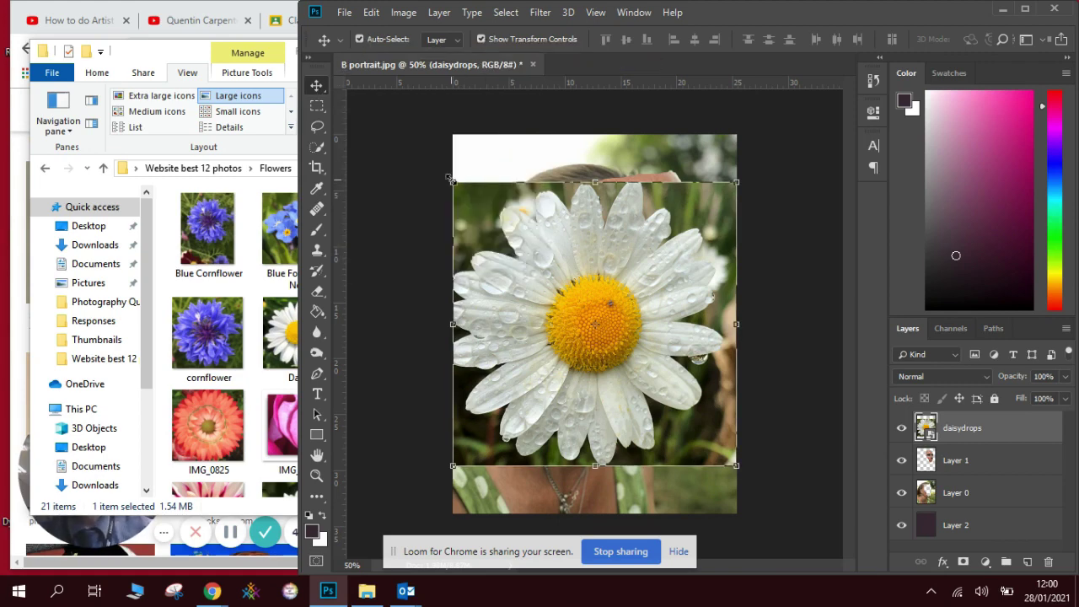
drag(448, 177, 590, 322)
key(Return)
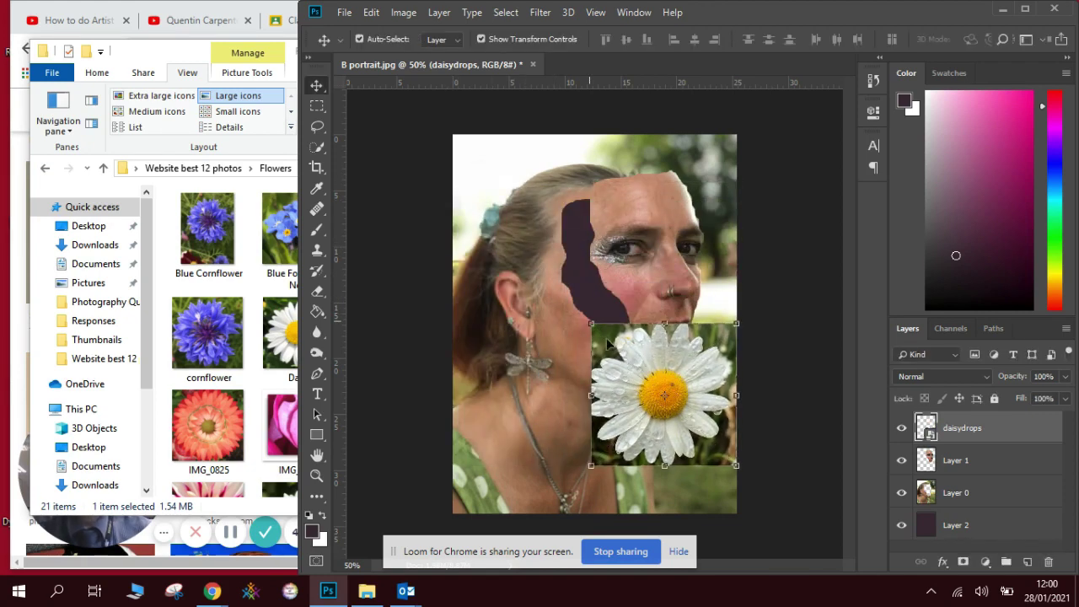
- Rasterize daisydrops, put it below Layer 1, and shift the daisy up-left over the ear and cheek
right_click(953, 426)
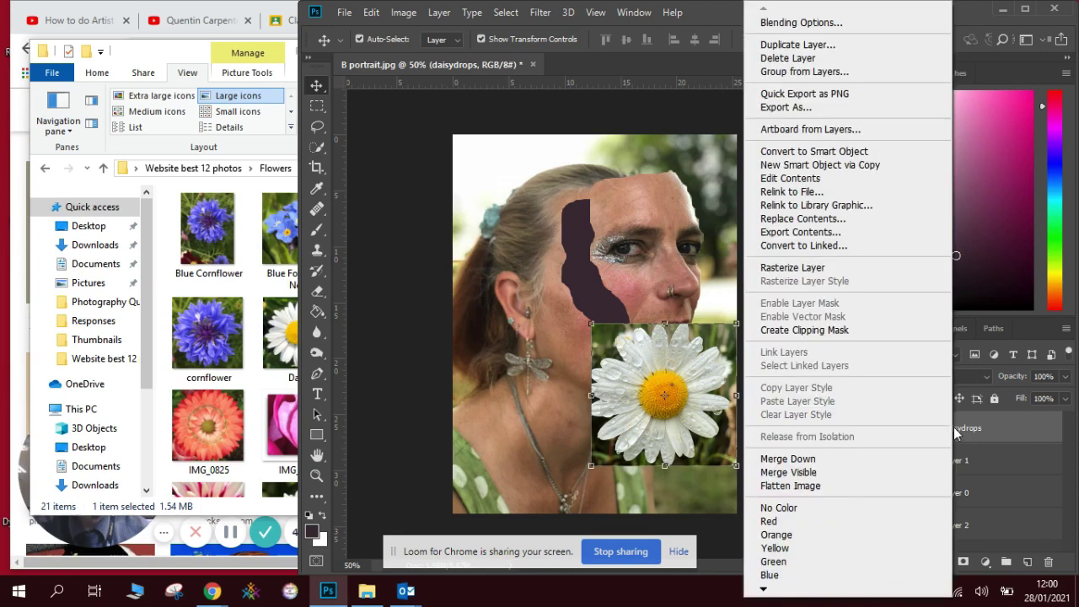
click(855, 267)
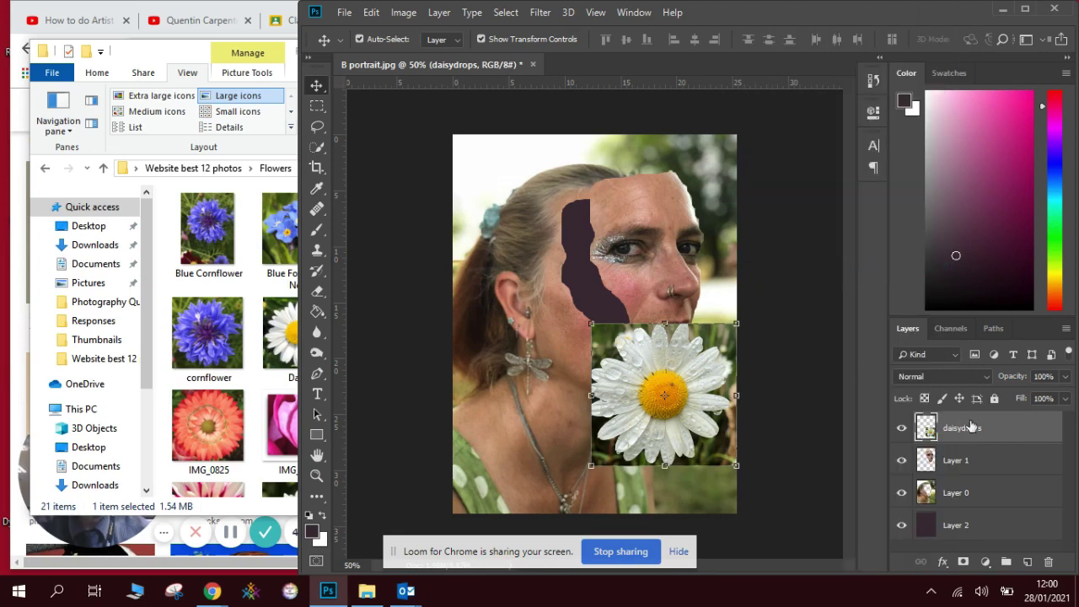
drag(967, 429, 962, 487)
drag(663, 409, 520, 345)
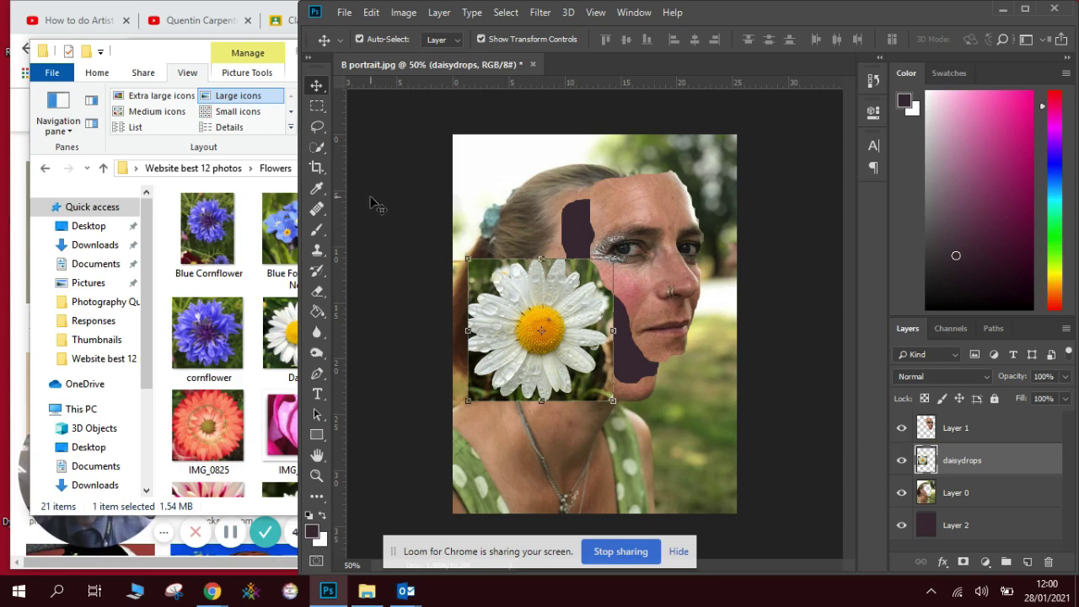
- Set up the Quick Selection tool in add mode with a 26 px brush
click(321, 146)
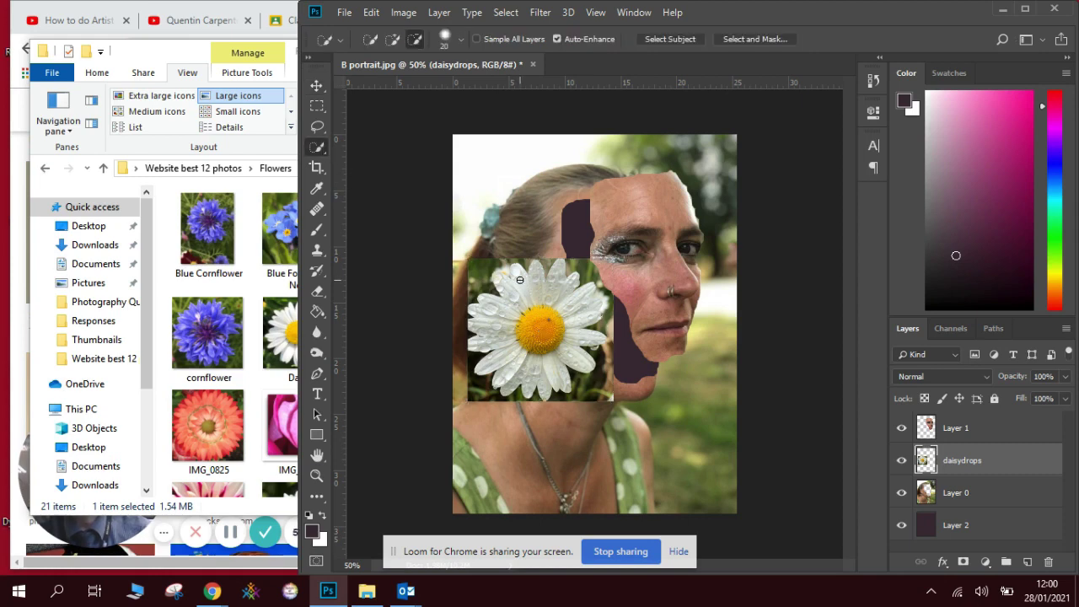
click(392, 40)
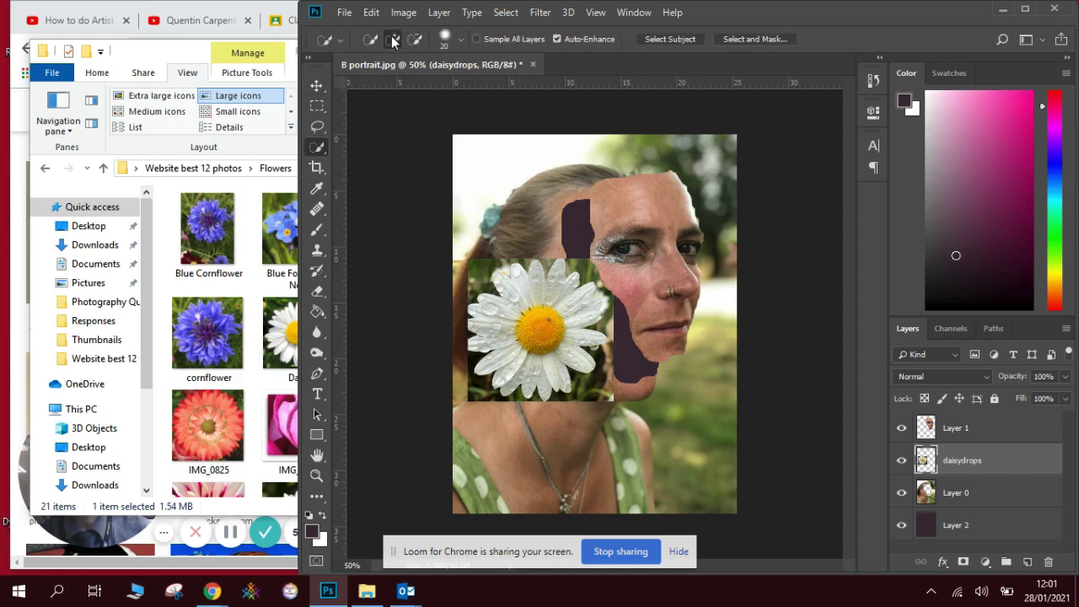
click(461, 40)
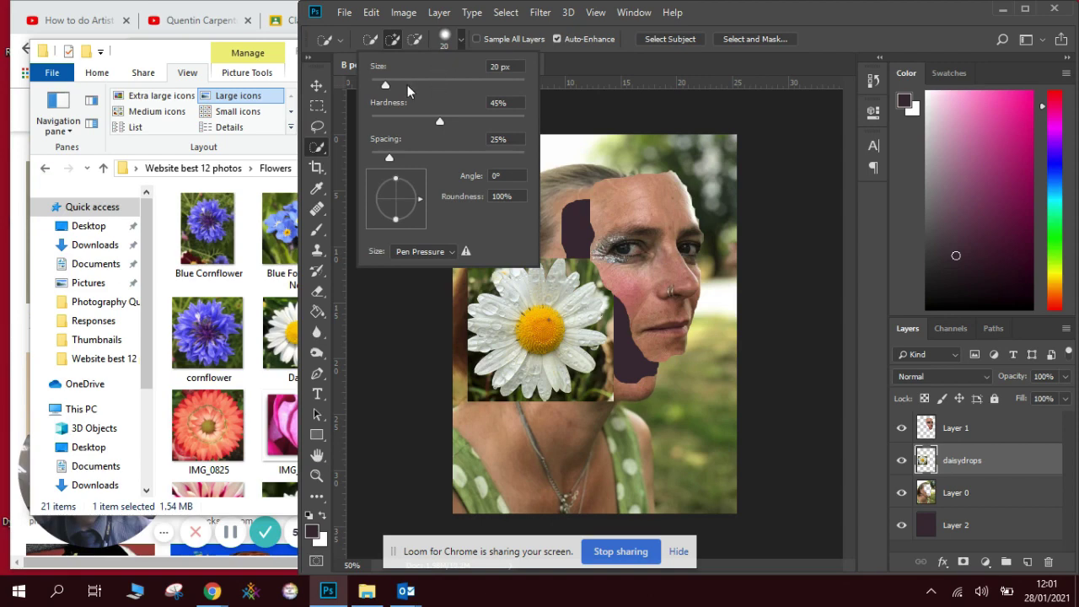
drag(381, 84, 383, 85)
drag(383, 85, 391, 82)
click(511, 287)
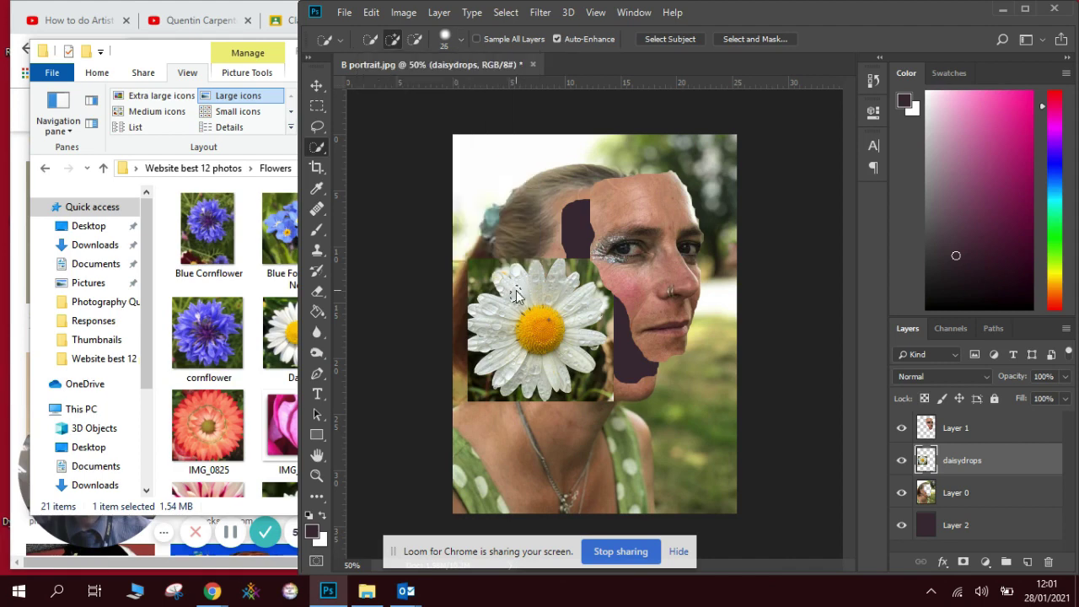
- Select the daisy flower, refining the outline with subtract and add modes
mouse_move(503, 286)
mouse_down()
mouse_move(529, 306)
mouse_move(532, 291)
mouse_move(566, 285)
mouse_move(564, 322)
mouse_move(507, 325)
mouse_up()
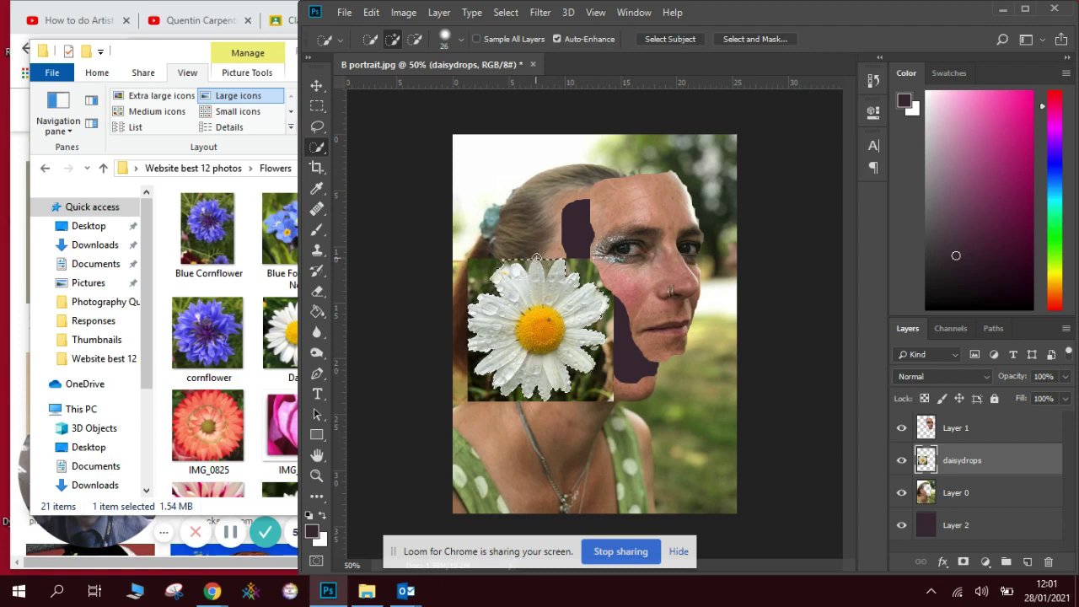
click(415, 40)
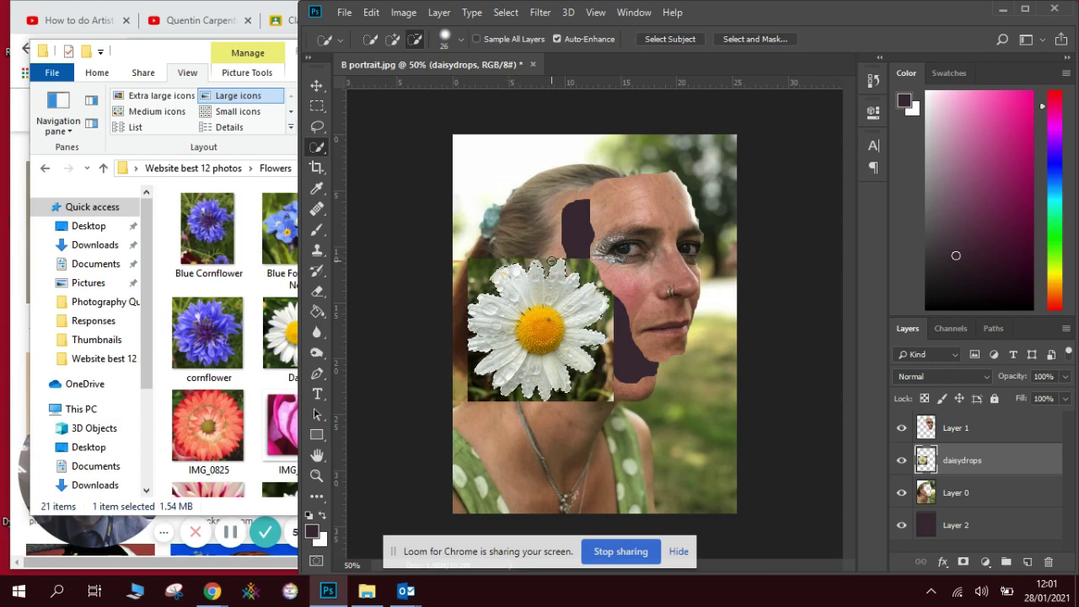
click(392, 39)
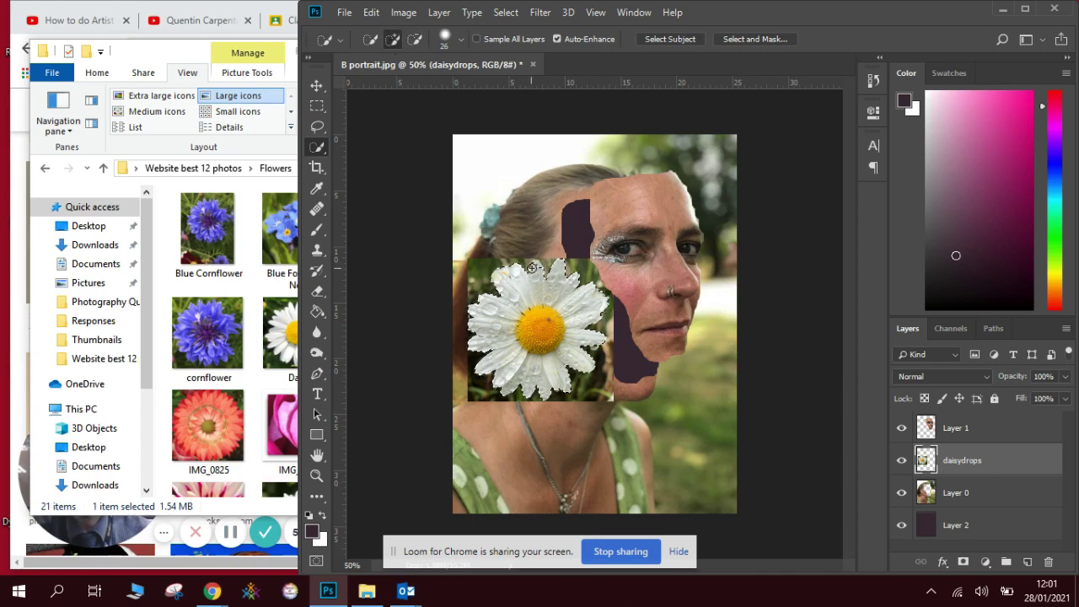
click(369, 40)
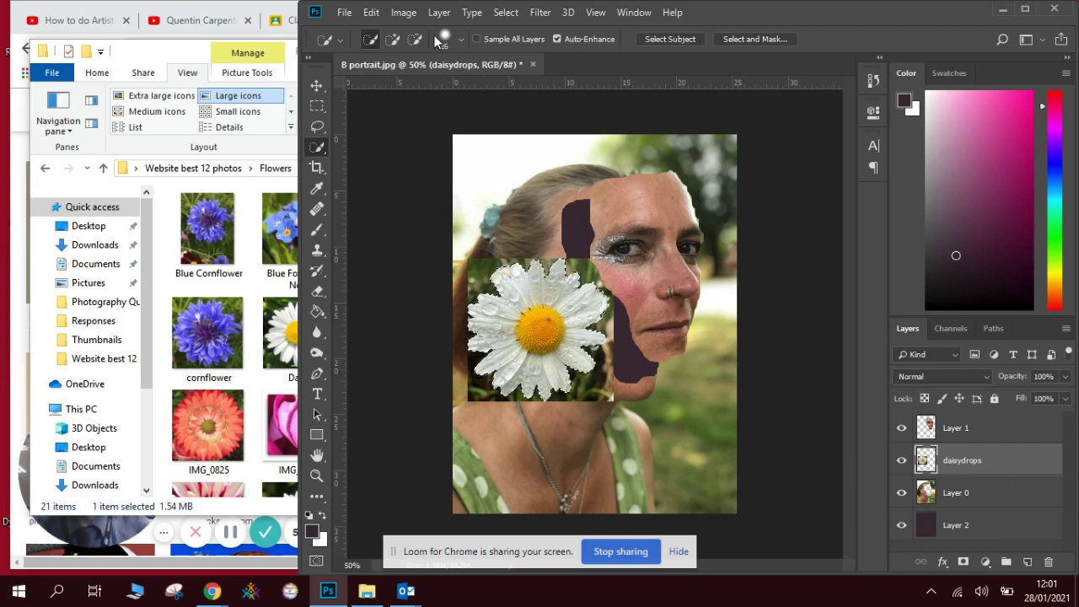
- Cut the selected daisy and paste it as a new Layer 3
click(371, 12)
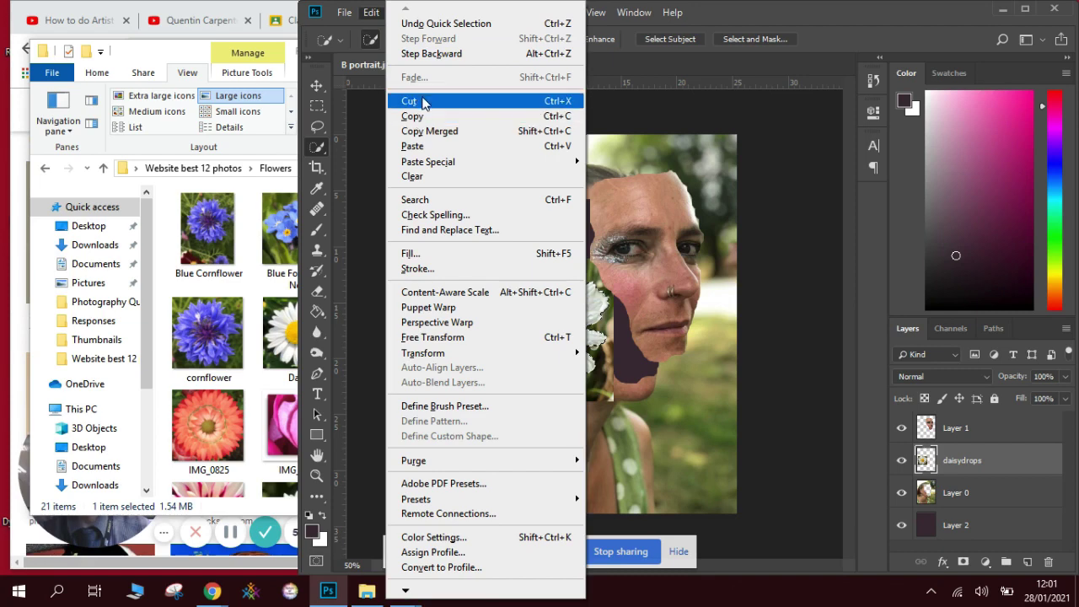
click(424, 101)
click(371, 13)
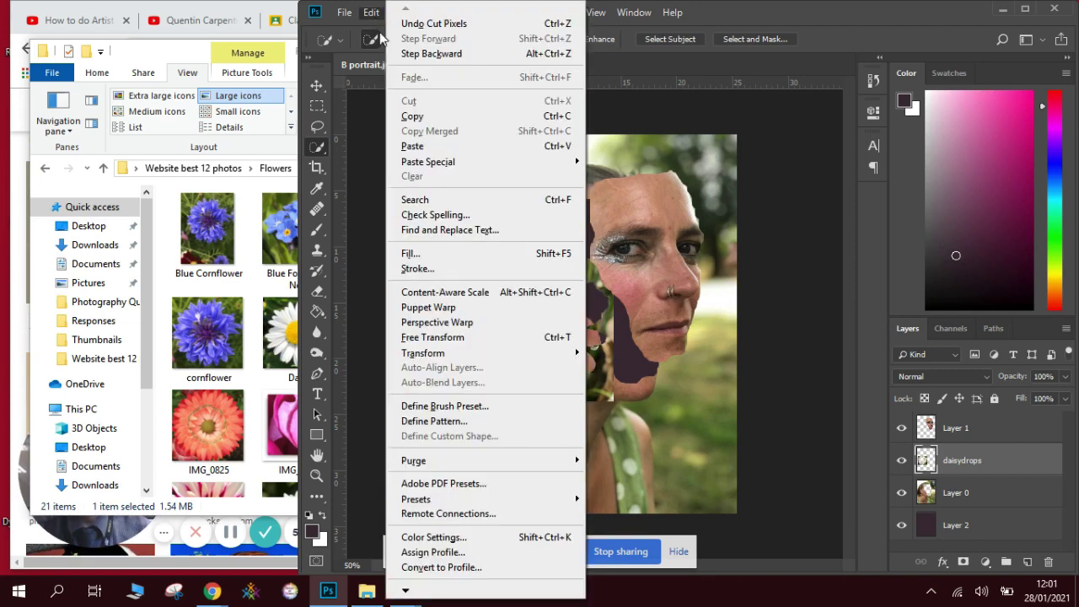
click(413, 146)
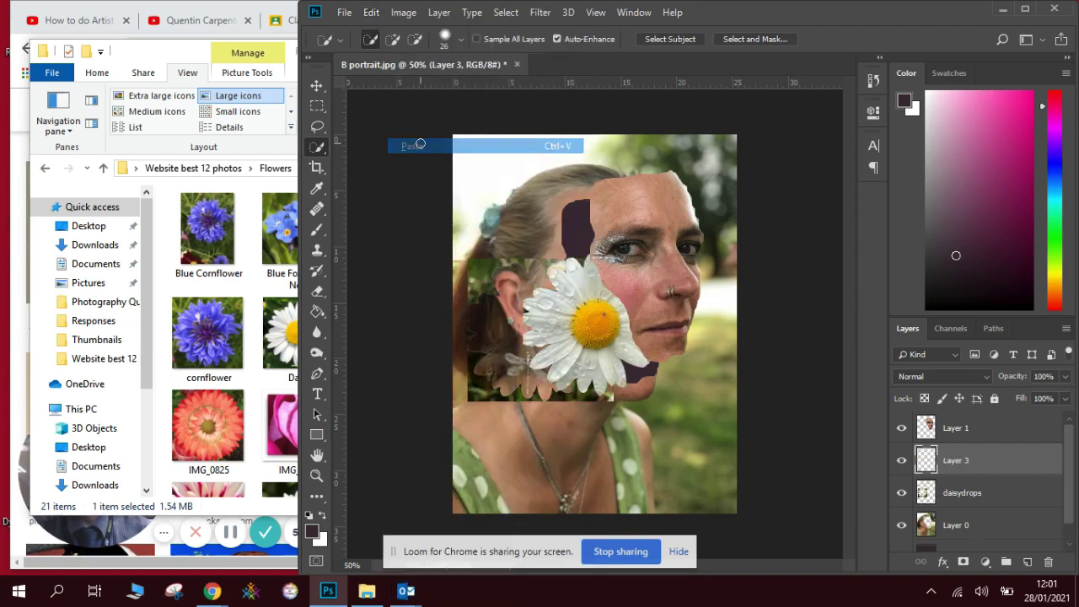
- Hide the daisydrops layer, then shrink the cut-out daisy and move it onto the hair
click(902, 493)
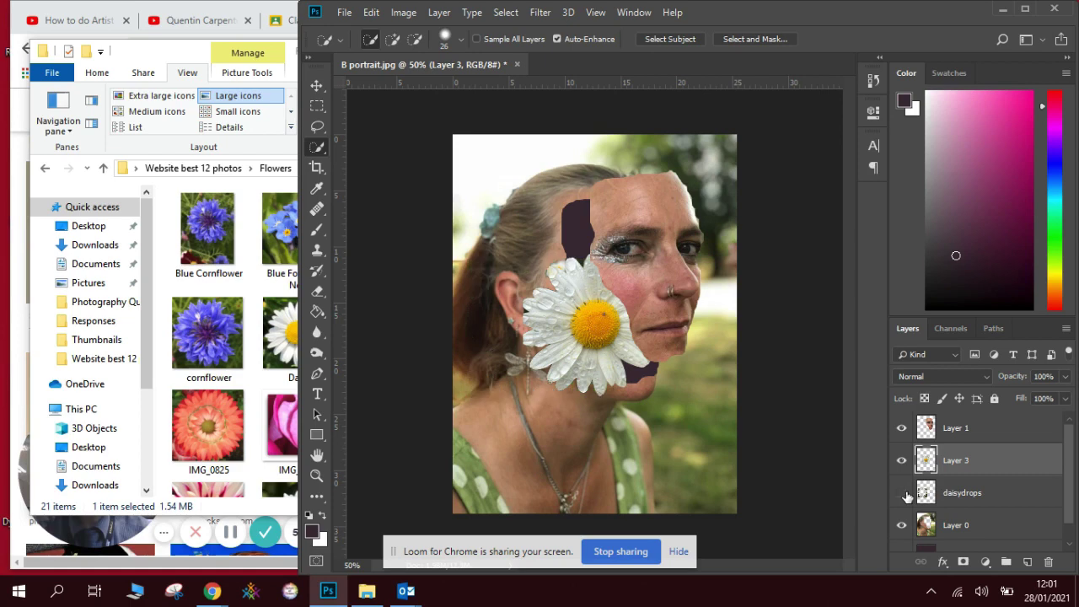
click(317, 85)
drag(554, 292, 569, 178)
click(642, 282)
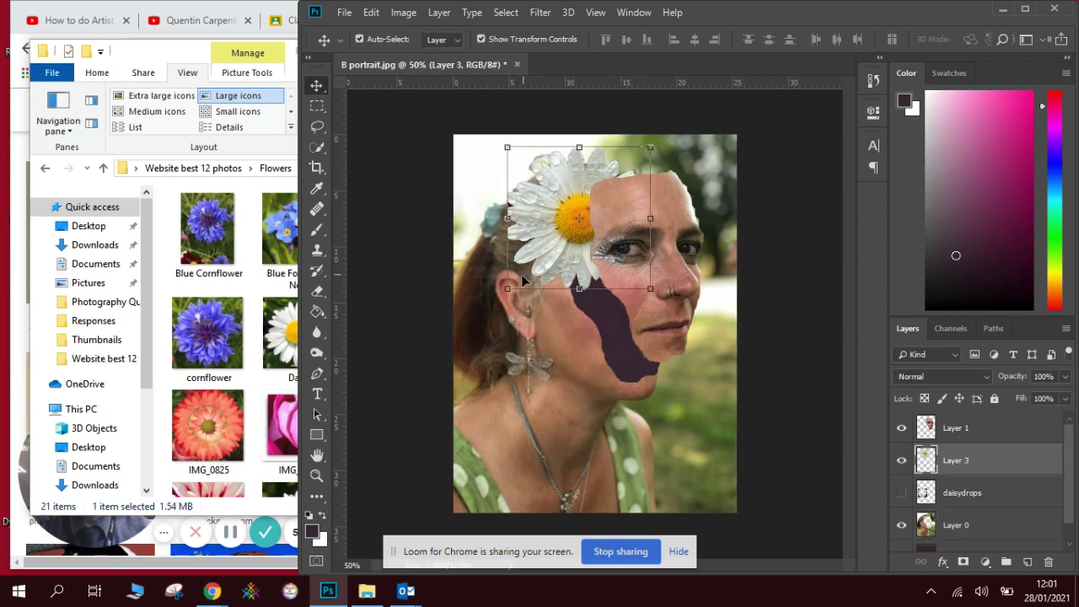
drag(506, 287, 554, 251)
drag(581, 215, 549, 229)
key(Return)
click(770, 356)
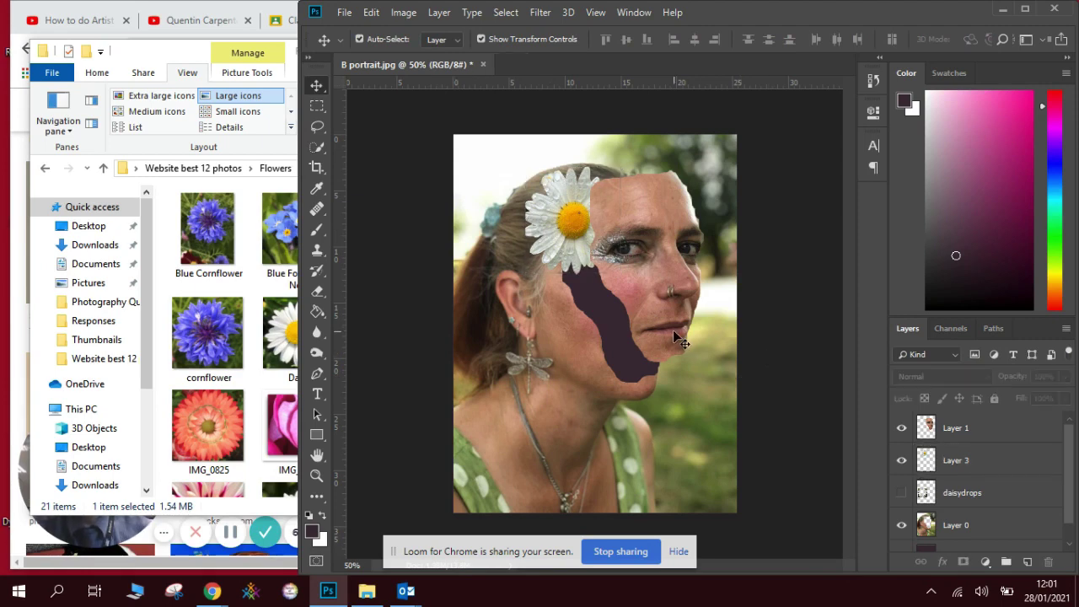
- Rotate the daisy about -77° at the temple hairline and apply the transform
click(559, 226)
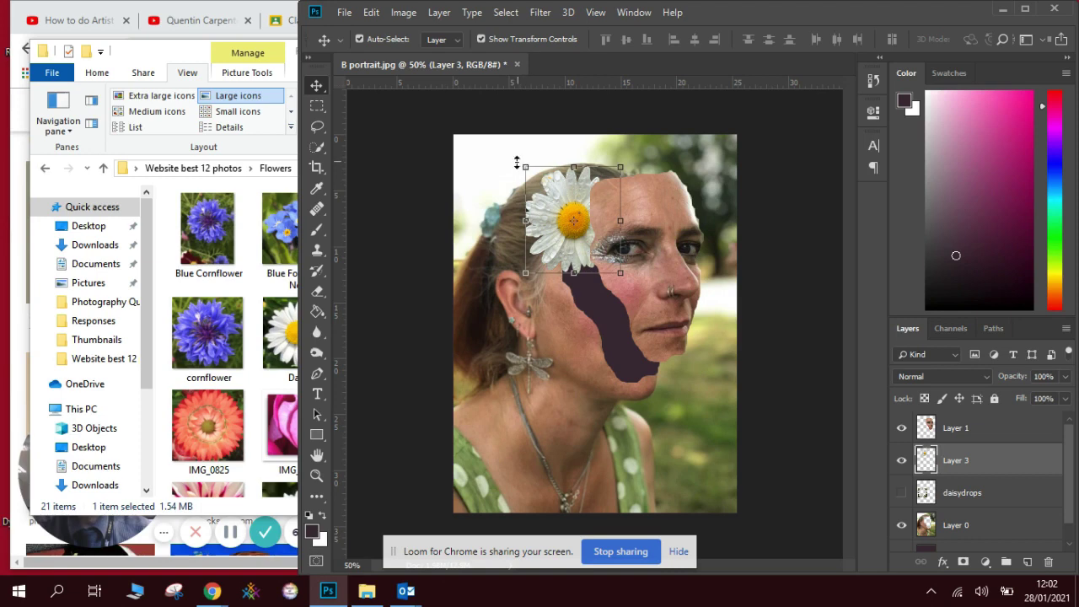
drag(511, 165, 514, 259)
key(Return)
click(598, 341)
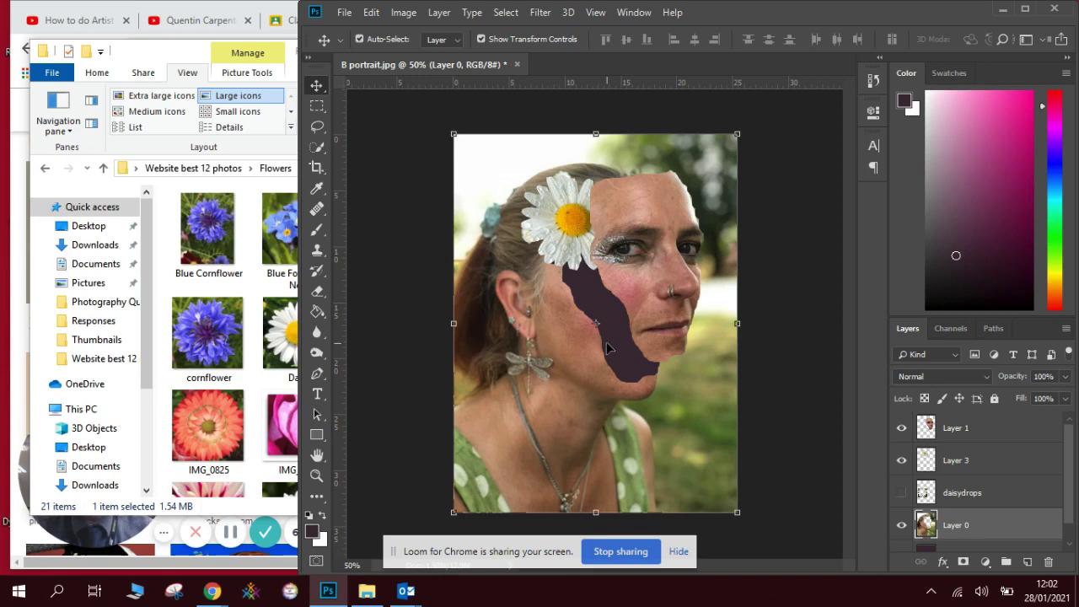
- Place the Blue Forget Me Nots photo at about 24.74% scale and move its layer to the top
click(247, 216)
click(286, 241)
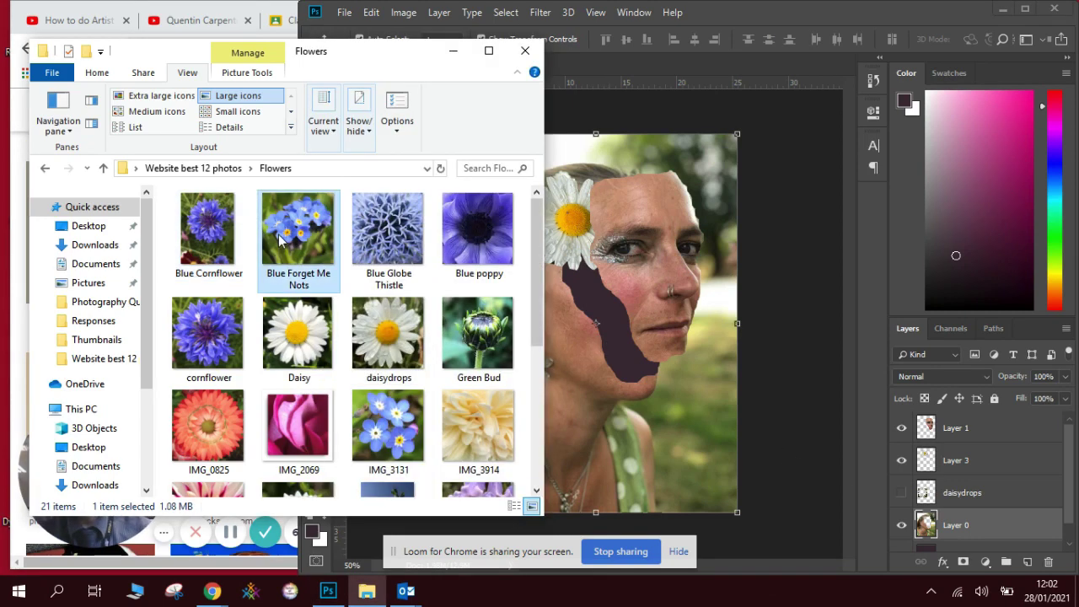
drag(292, 244, 622, 338)
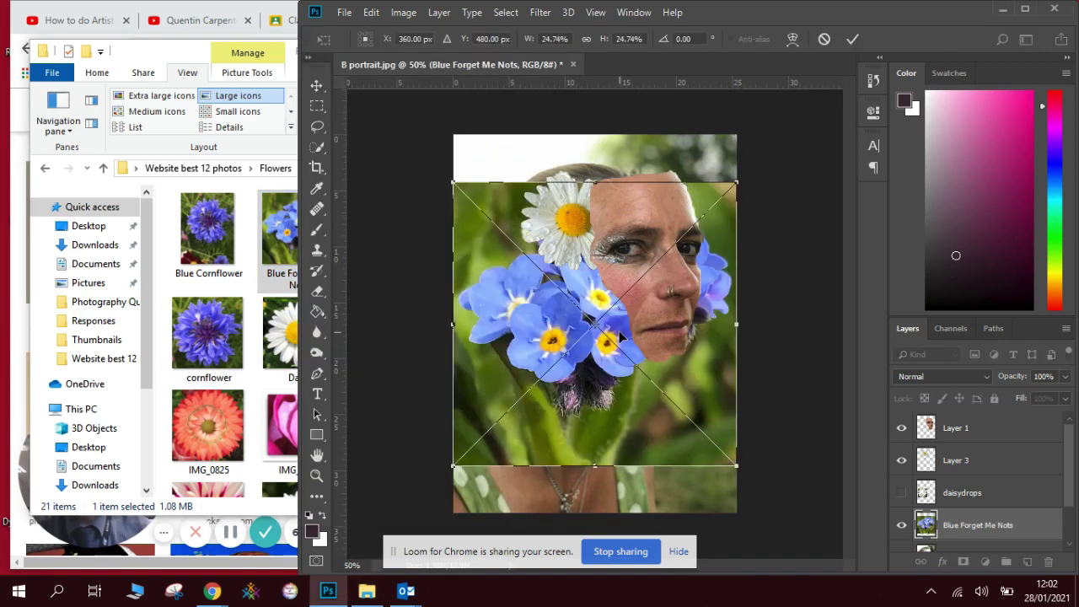
key(Return)
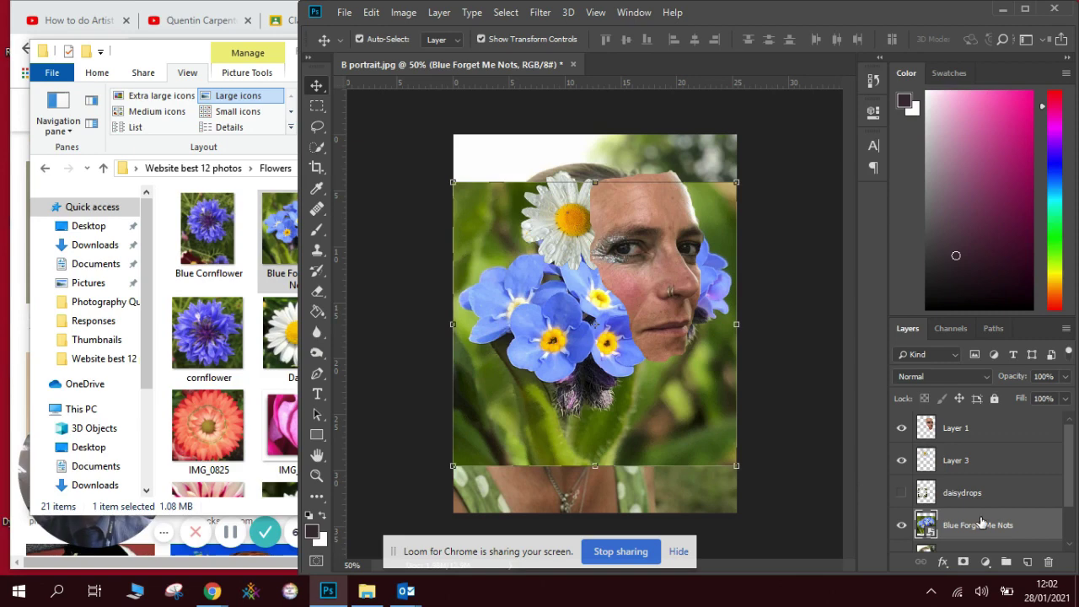
drag(981, 523, 974, 416)
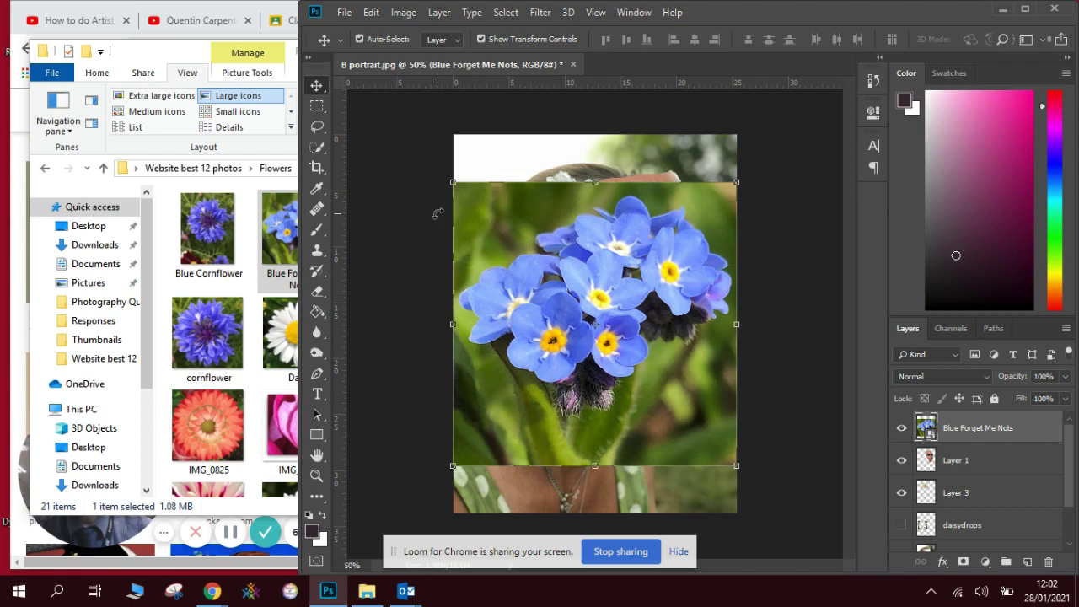
click(318, 151)
- Quick-select the forget-me-not cluster, adding its dark buds and part of the stem
click(389, 152)
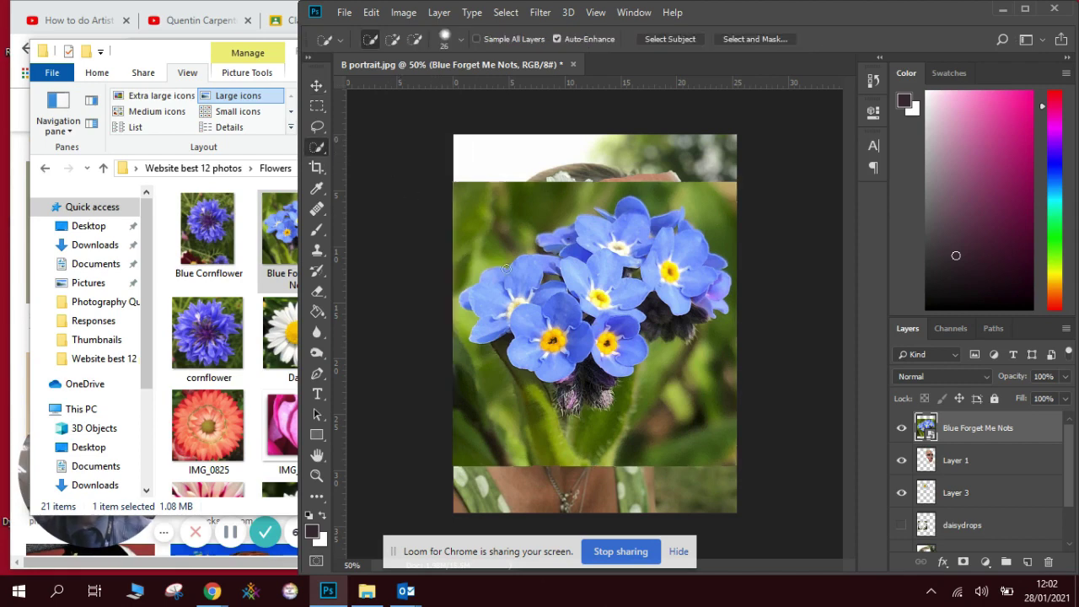
mouse_move(516, 278)
mouse_down()
mouse_move(565, 374)
mouse_move(600, 361)
mouse_move(573, 331)
mouse_move(588, 266)
mouse_move(557, 239)
mouse_move(625, 225)
mouse_move(613, 222)
mouse_move(676, 222)
mouse_move(668, 249)
mouse_move(690, 266)
mouse_up()
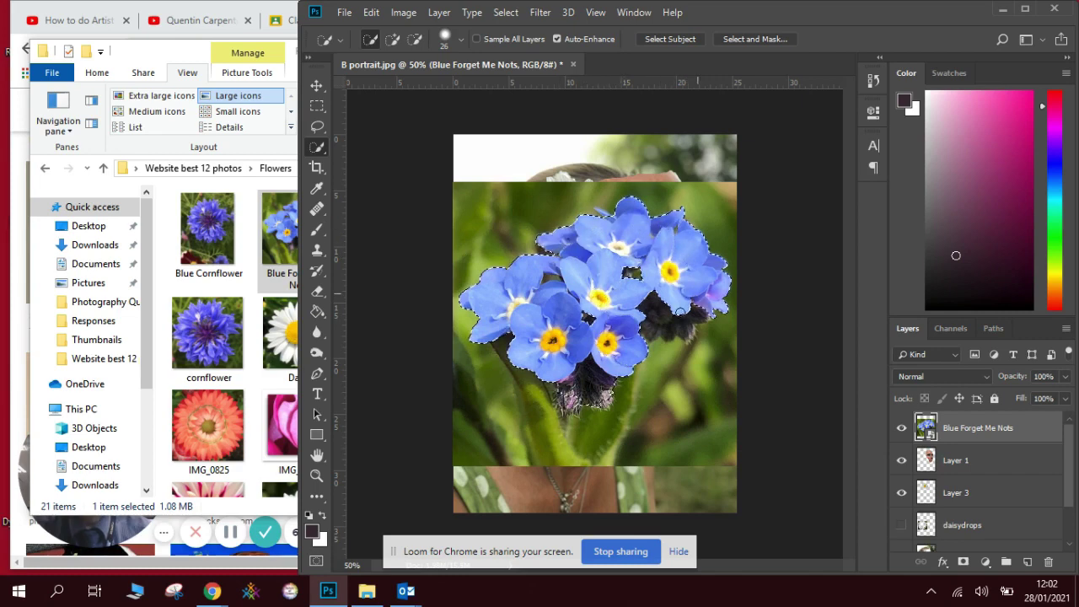
mouse_move(681, 312)
mouse_down()
mouse_move(647, 324)
mouse_move(627, 349)
mouse_up()
drag(589, 384, 572, 412)
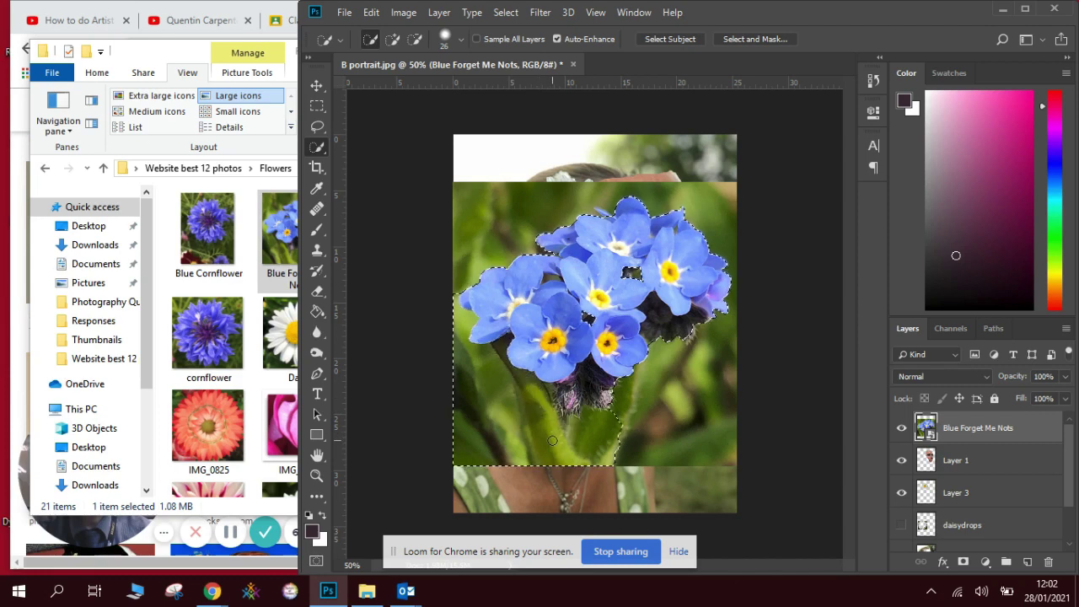
click(392, 39)
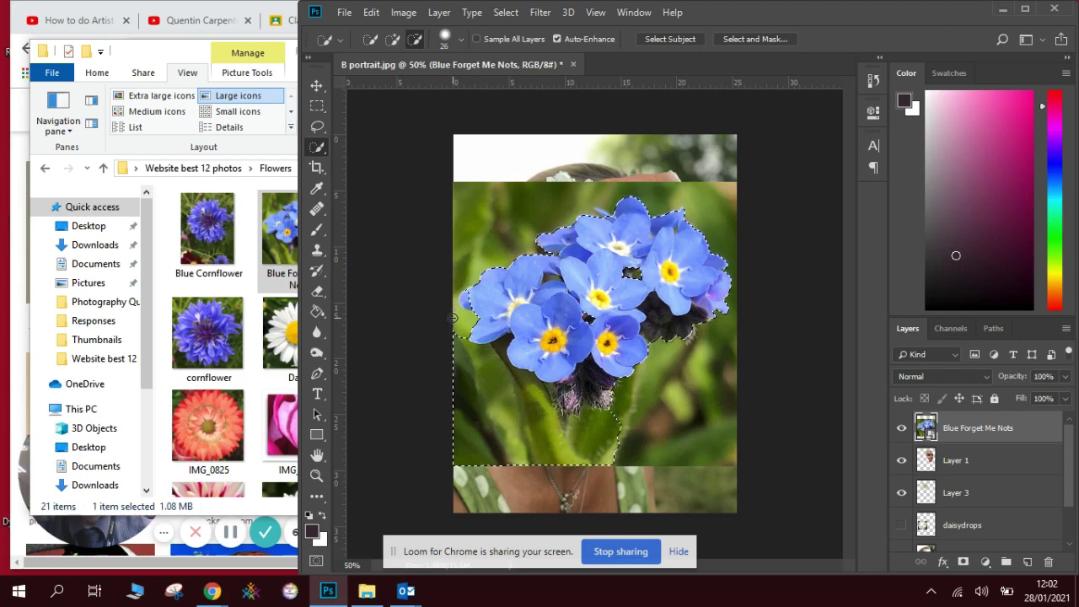
drag(466, 363, 487, 379)
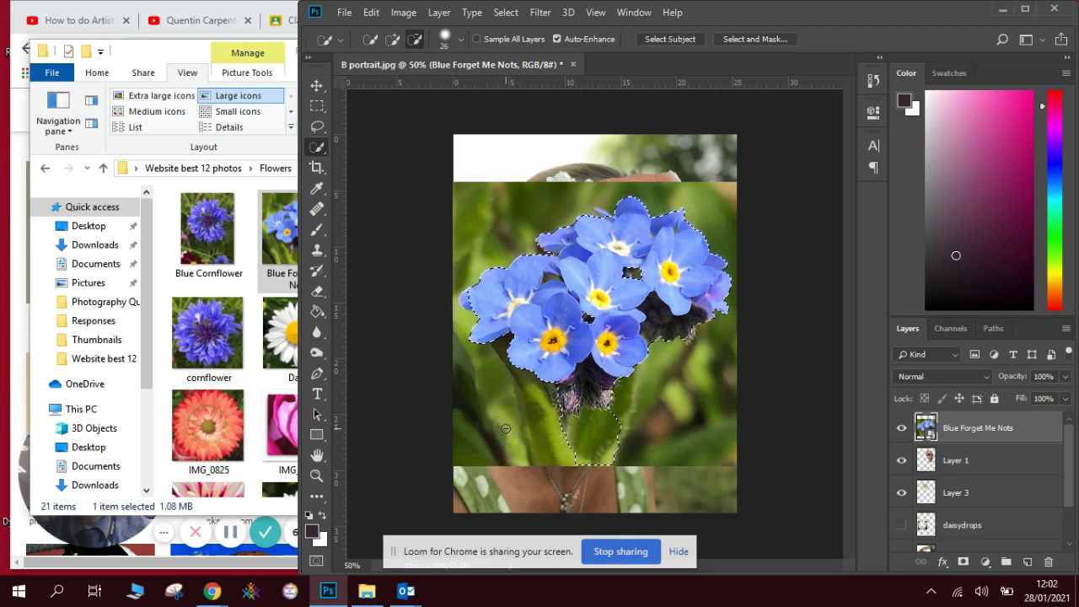
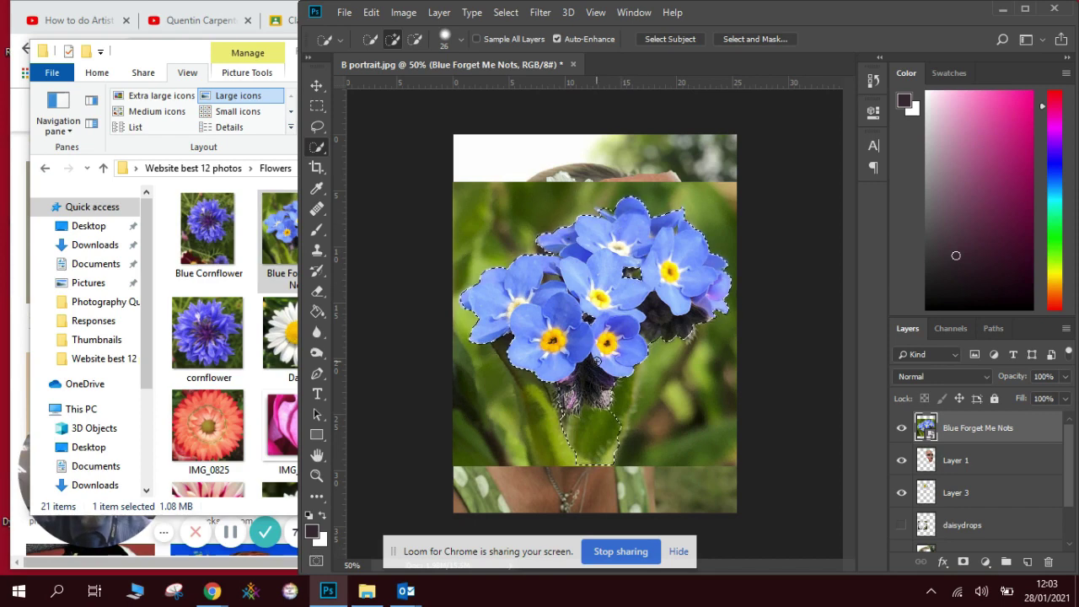
- Rasterize the Blue Forget Me Nots layer
click(372, 13)
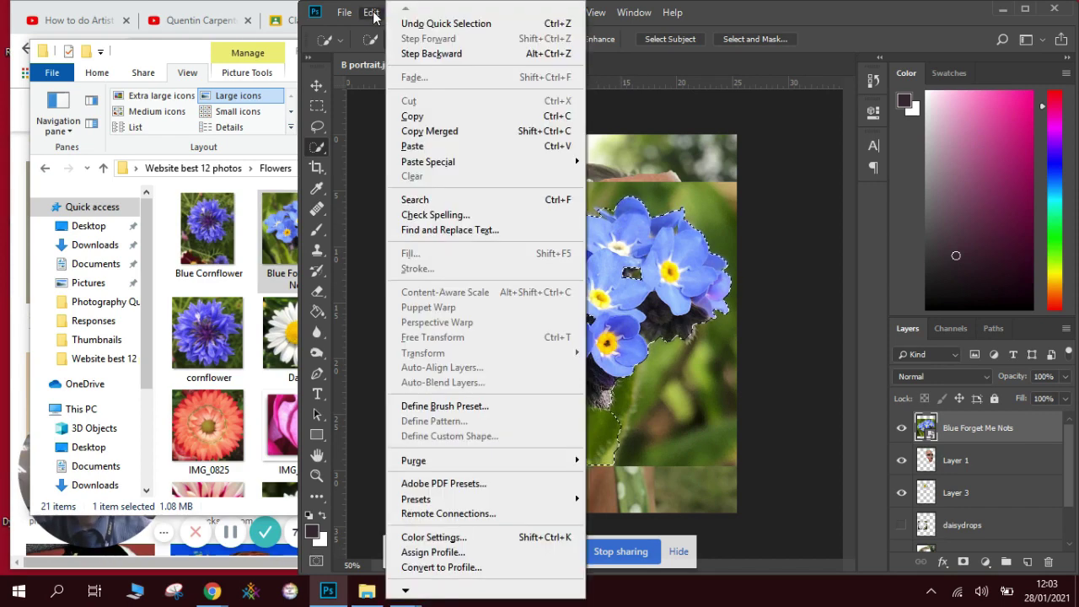
click(777, 352)
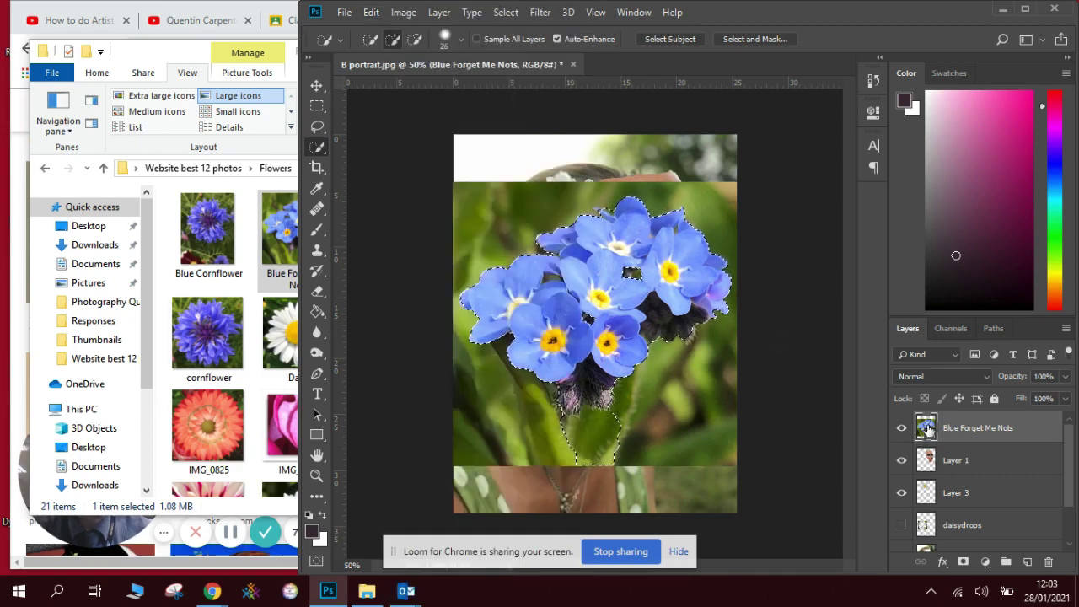
right_click(966, 429)
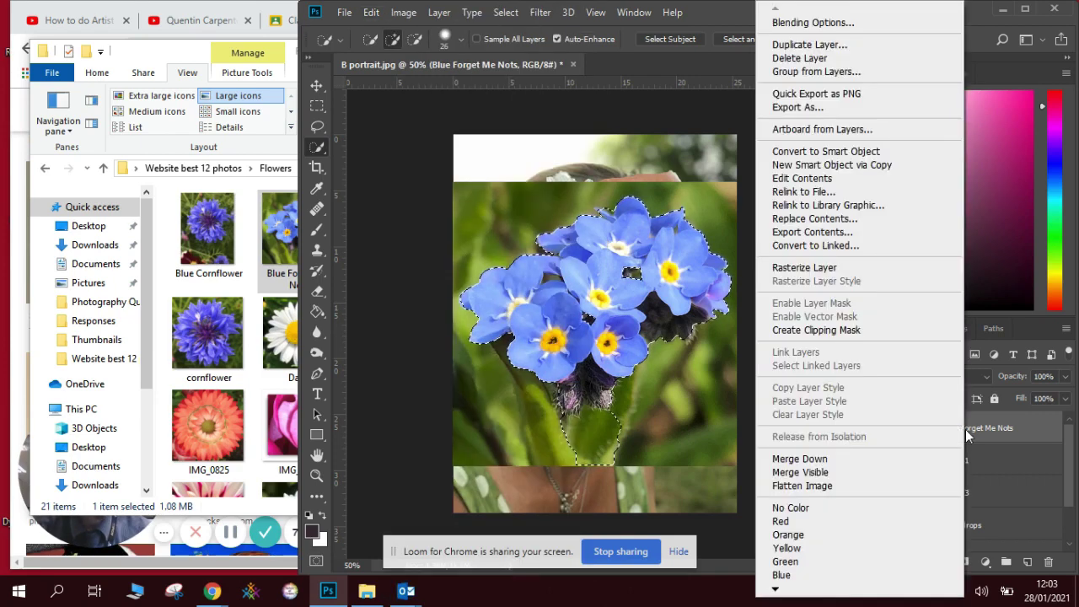
click(848, 269)
- Cut and paste the selected forget-me-nots onto new Layer 4, then hide the original flower layer
click(374, 13)
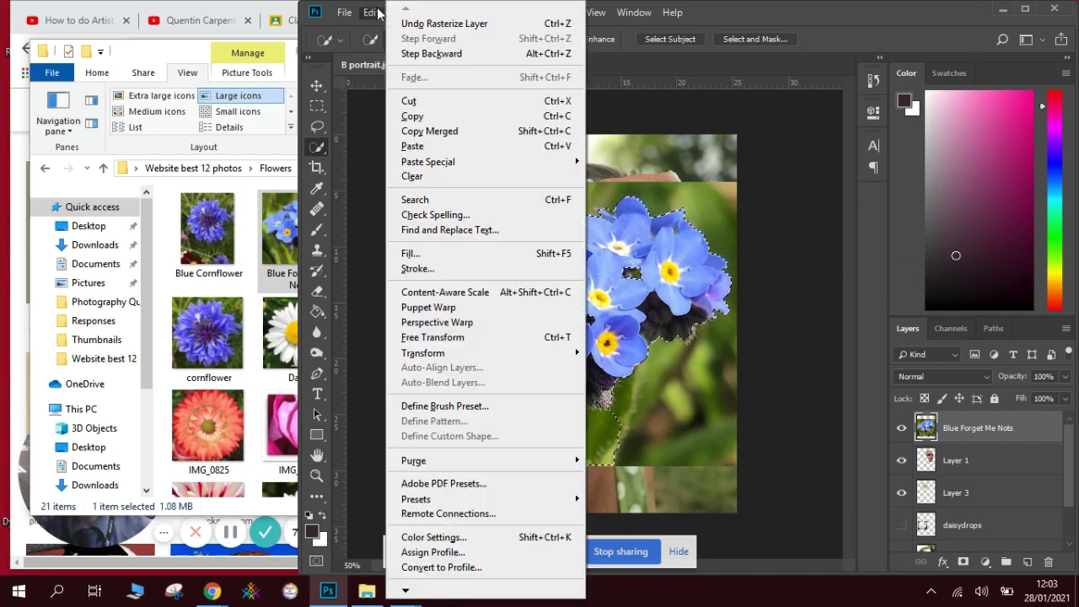
click(410, 102)
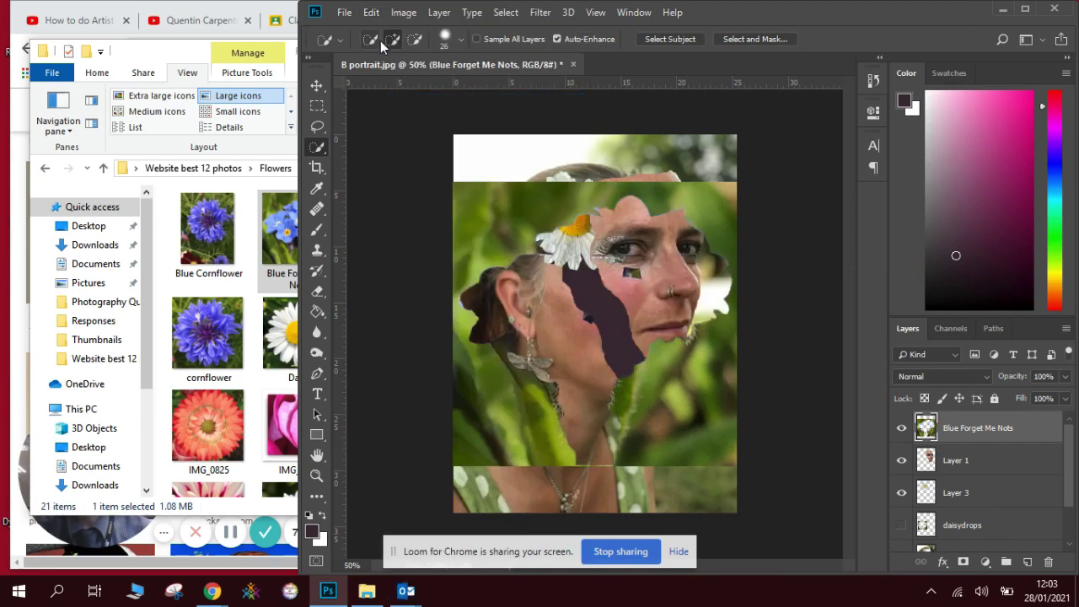
click(371, 13)
click(410, 145)
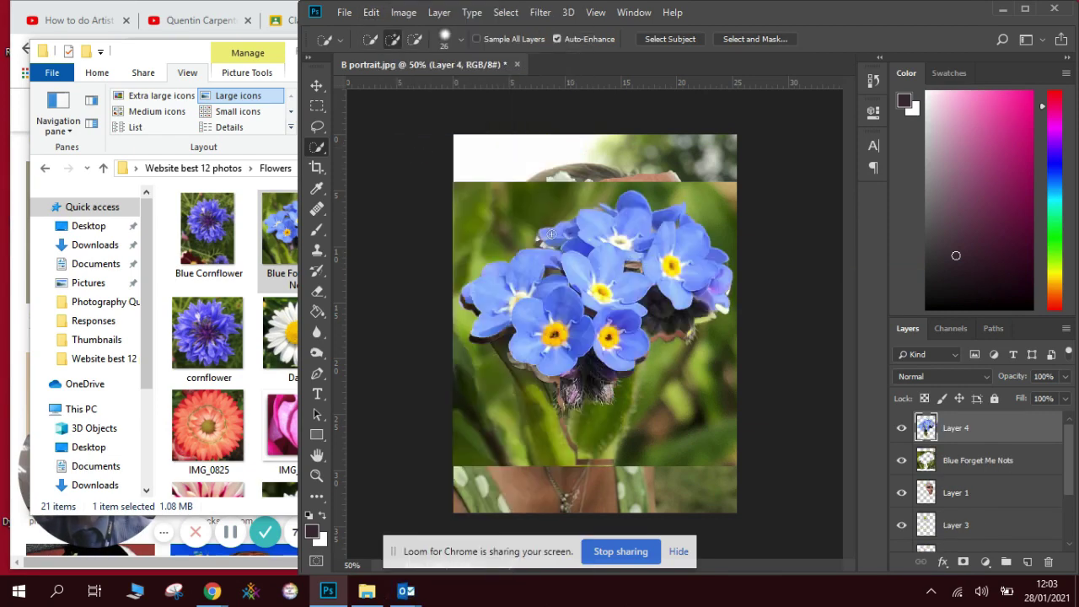
click(902, 461)
click(978, 462)
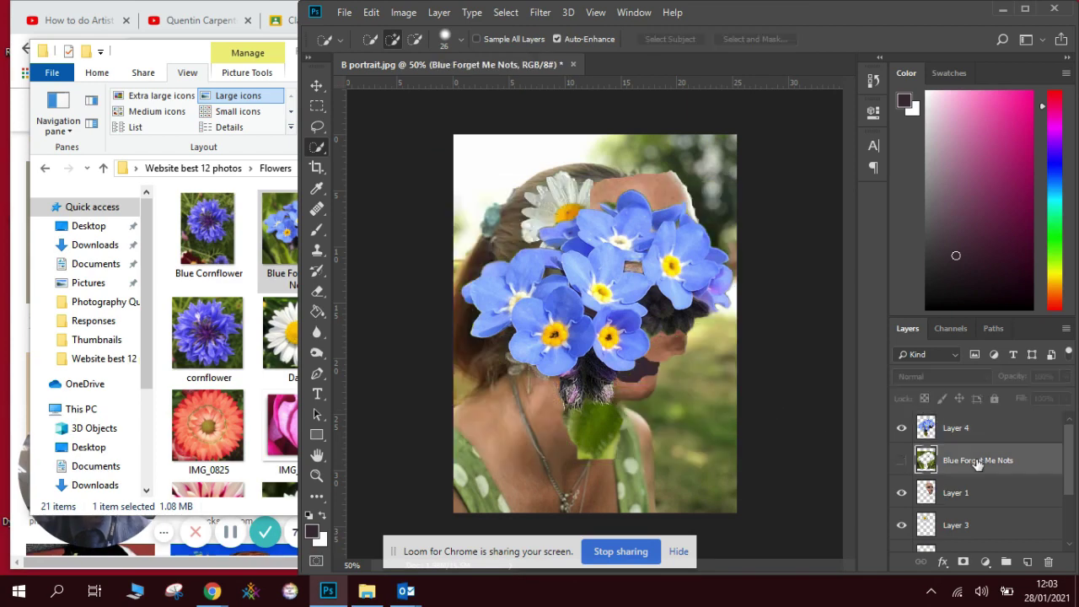
- Delete the Blue Forget Me Nots layer and move Layer 4 beneath the face layer
drag(978, 462, 1049, 565)
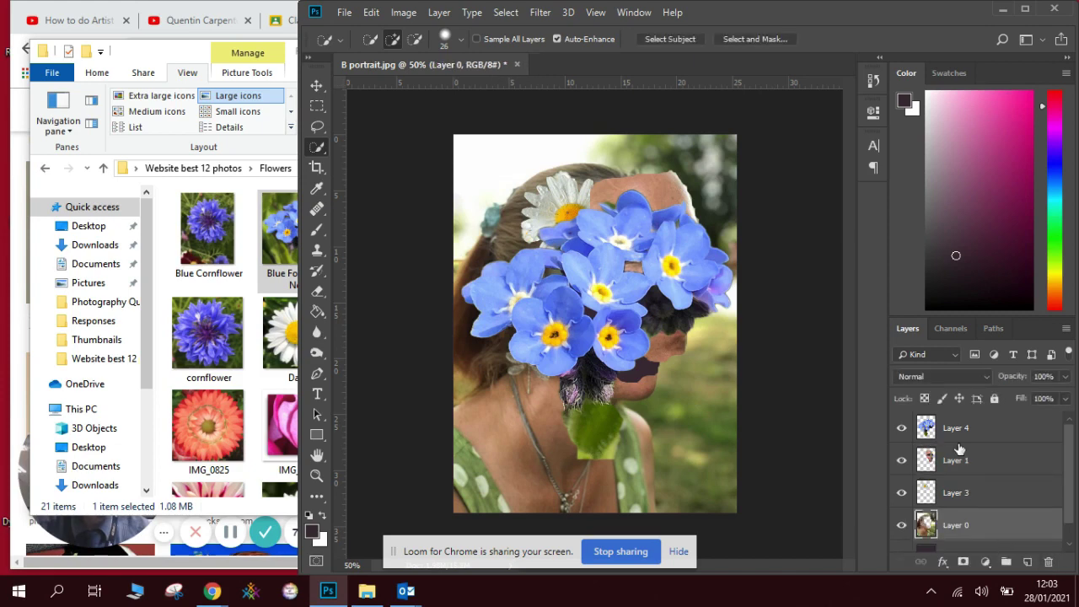
click(317, 85)
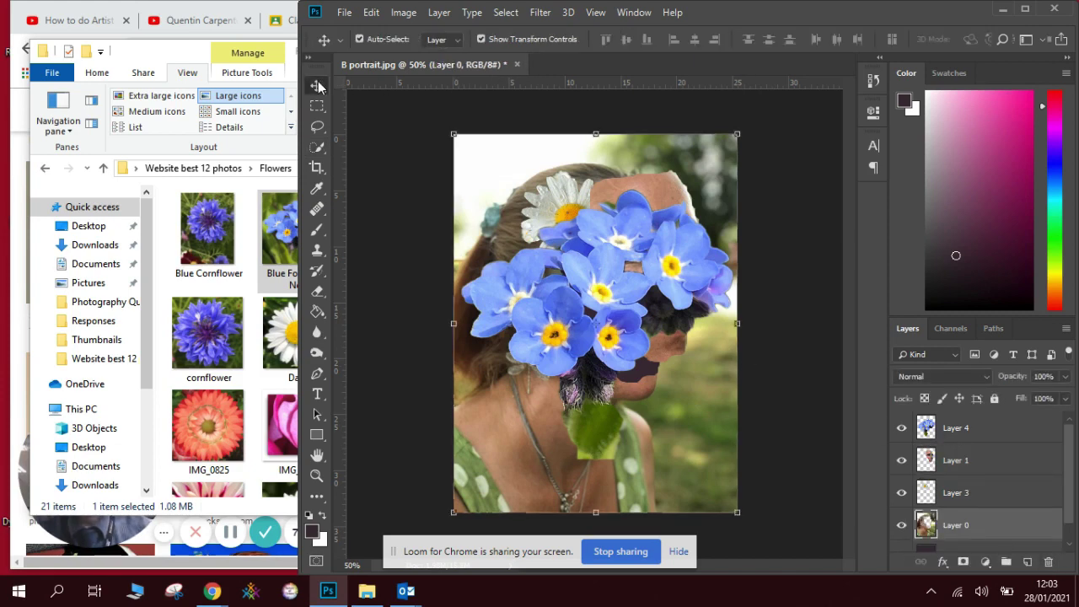
click(960, 434)
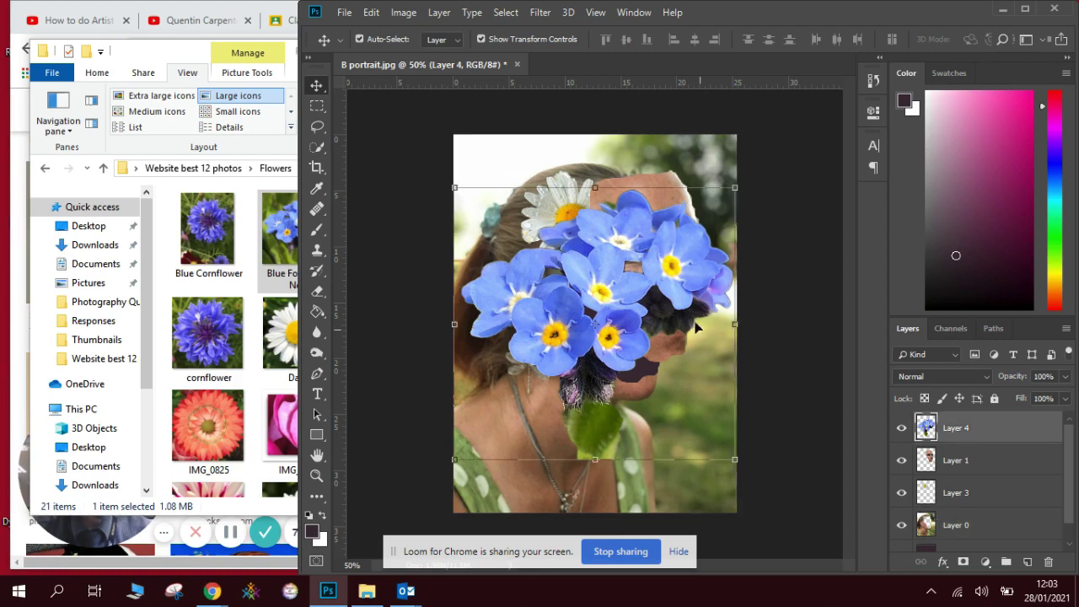
drag(976, 433, 974, 485)
- Shrink, rotate and position the forget-me-nots on the temple beside the ear, then commit
drag(735, 187, 588, 290)
drag(609, 332, 563, 263)
drag(514, 342, 587, 268)
drag(604, 410, 591, 368)
drag(584, 308, 569, 308)
drag(601, 373, 639, 348)
drag(574, 309, 586, 317)
drag(627, 358, 624, 326)
key(Return)
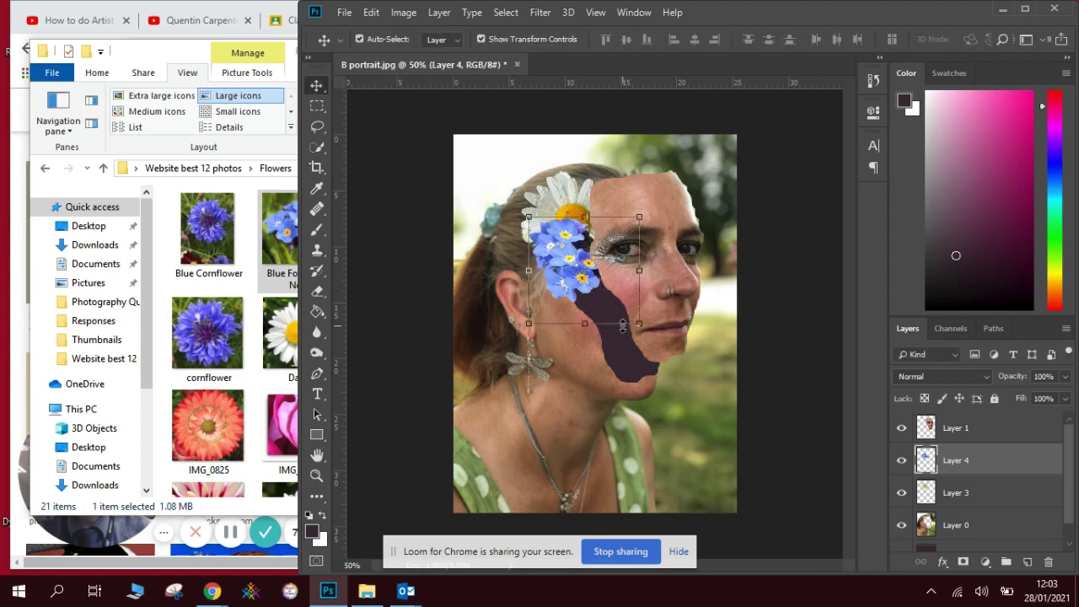
click(697, 417)
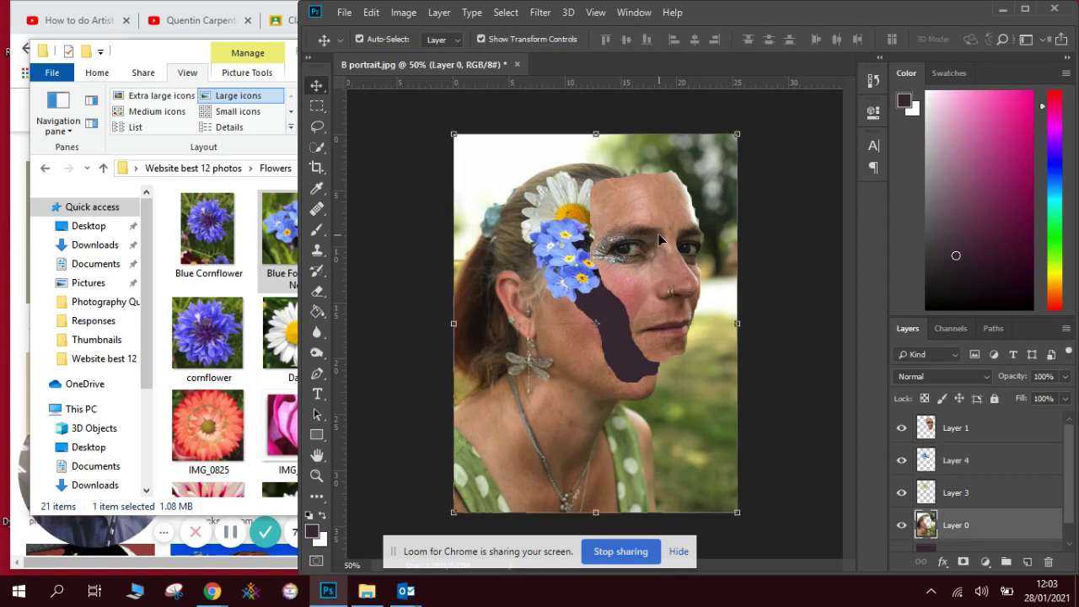
click(253, 219)
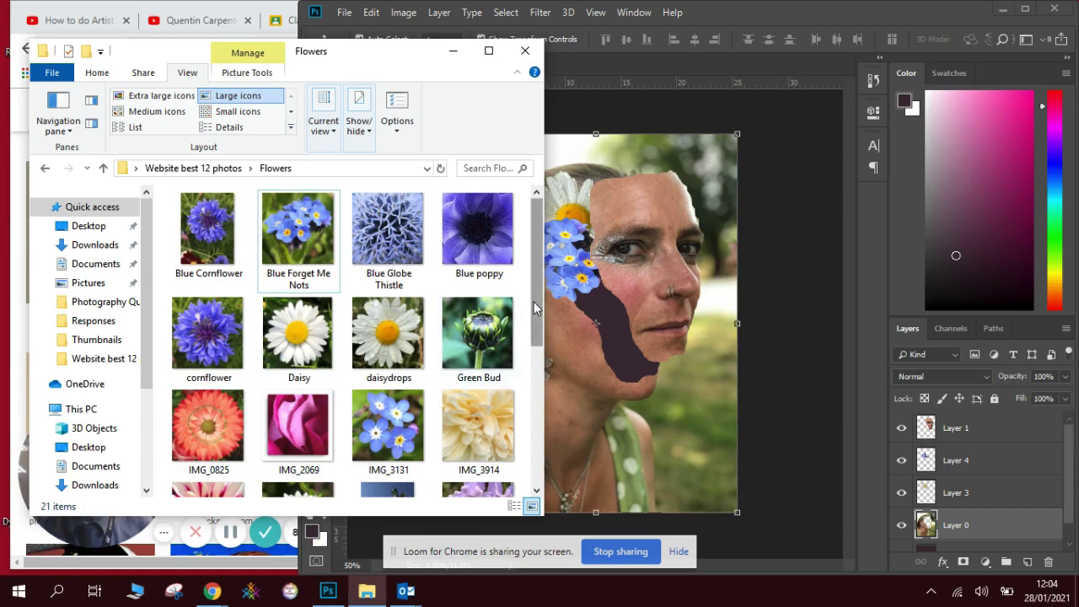
- Place the dahlia photo IMG_4766 into the portrait document
drag(534, 302, 534, 354)
click(312, 392)
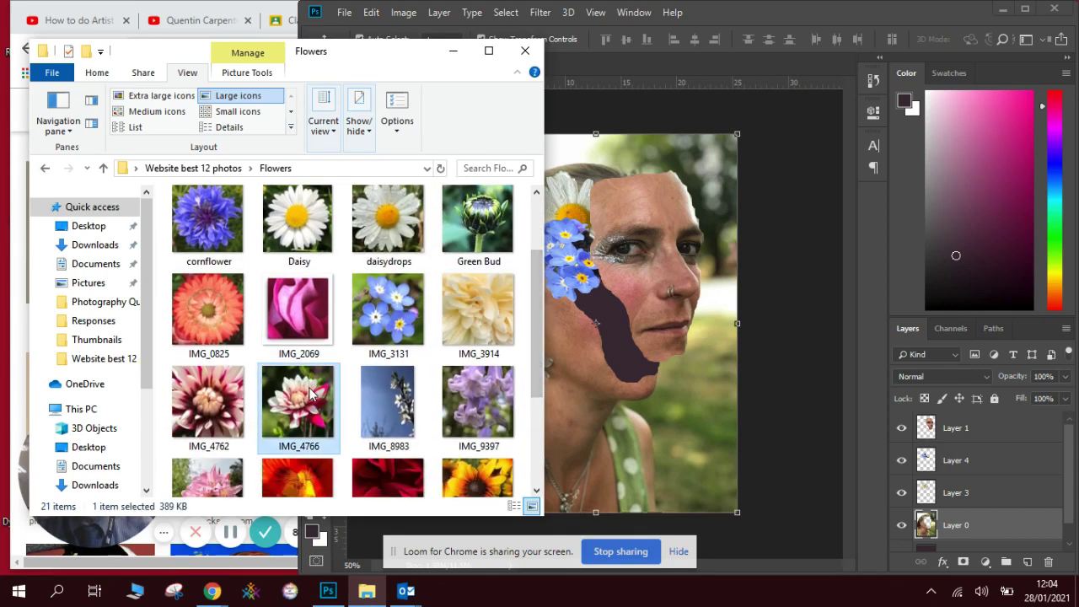
double_click(312, 392)
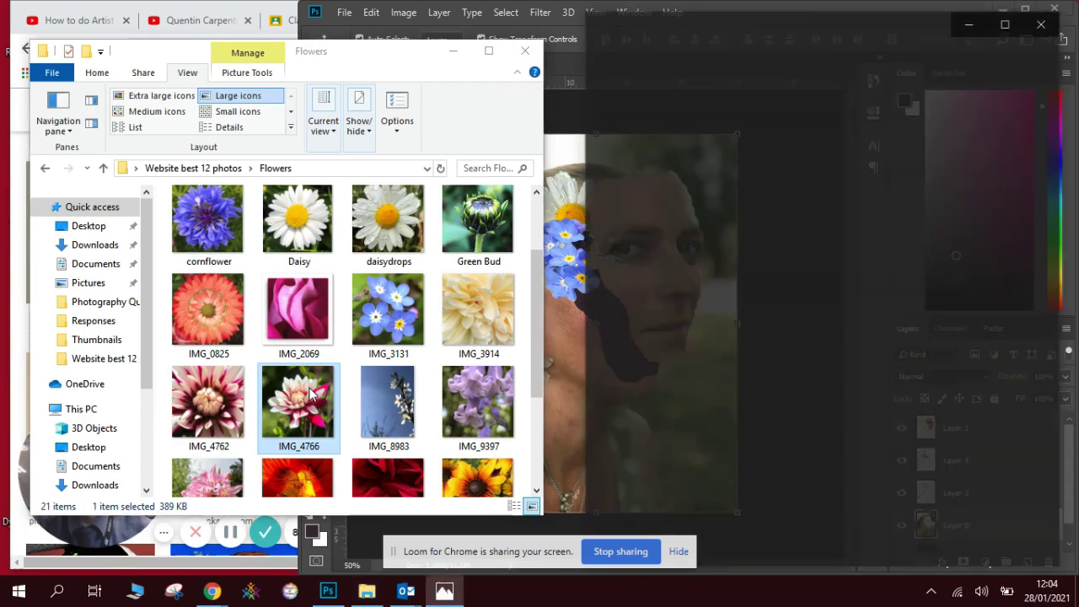
click(1043, 25)
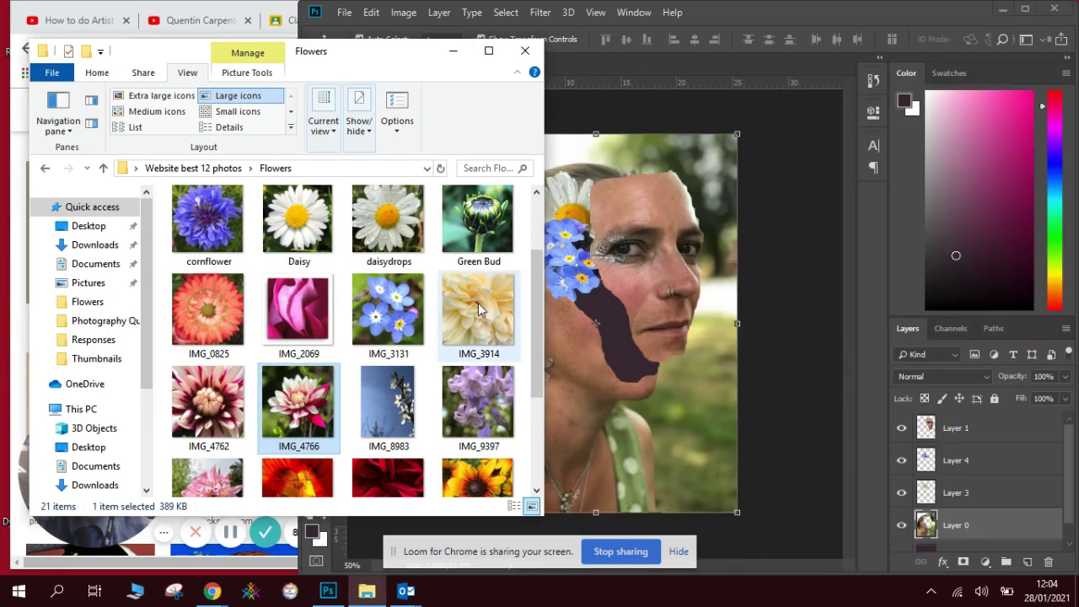
click(640, 367)
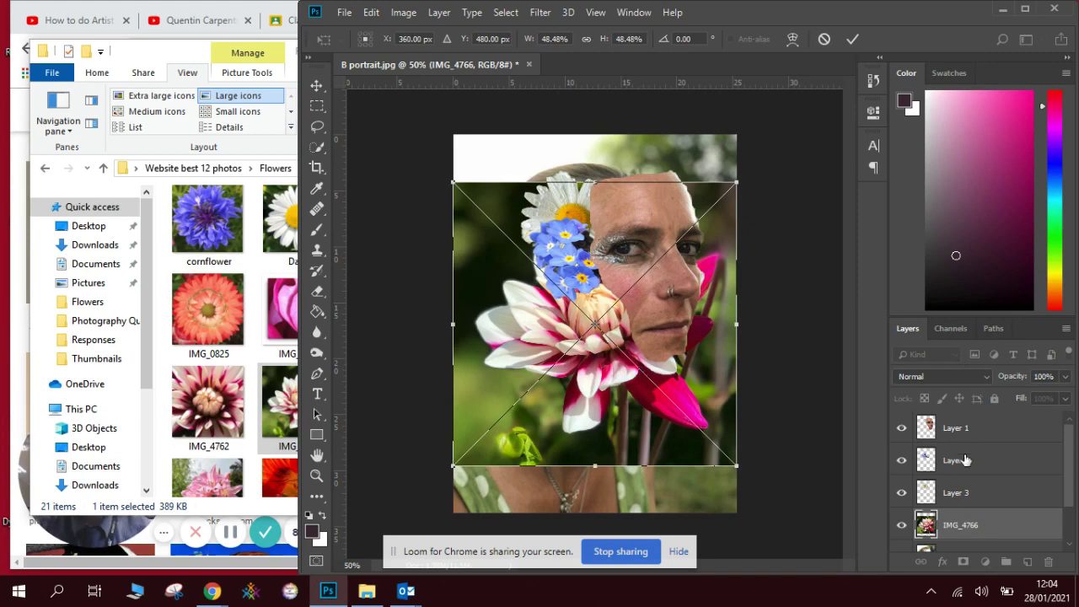
key(Return)
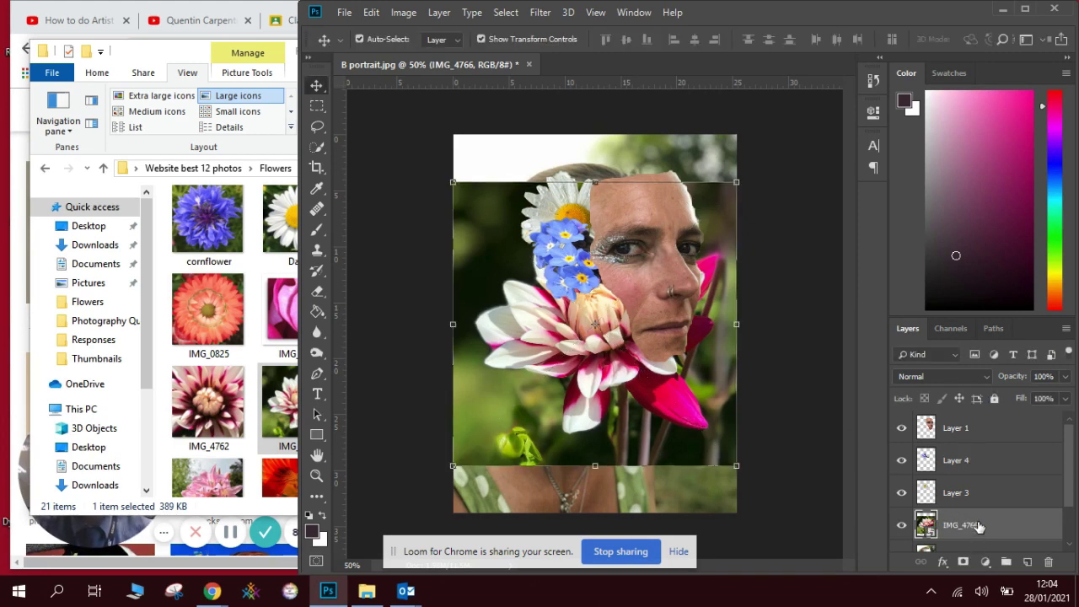
- Move the IMG_4766 layer to the top of the stack and rasterize it
drag(978, 527, 968, 435)
right_click(961, 430)
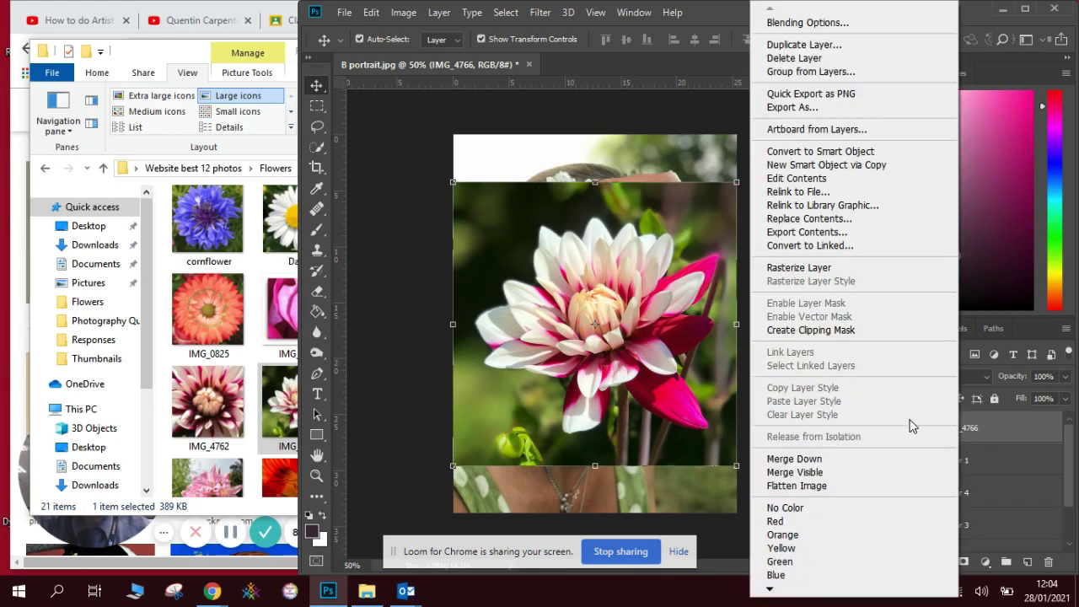
click(847, 268)
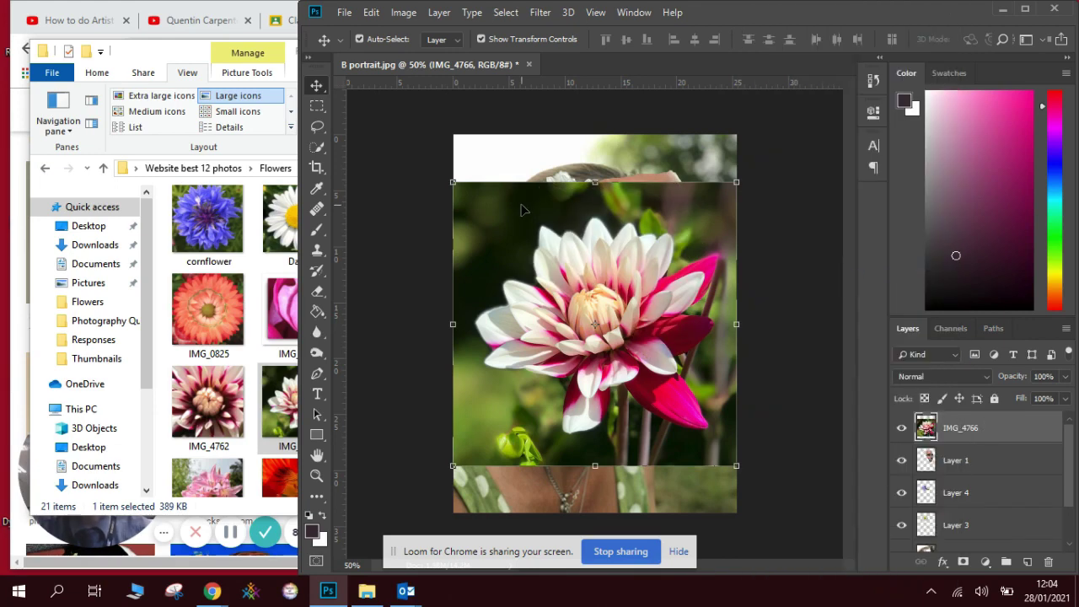
click(320, 149)
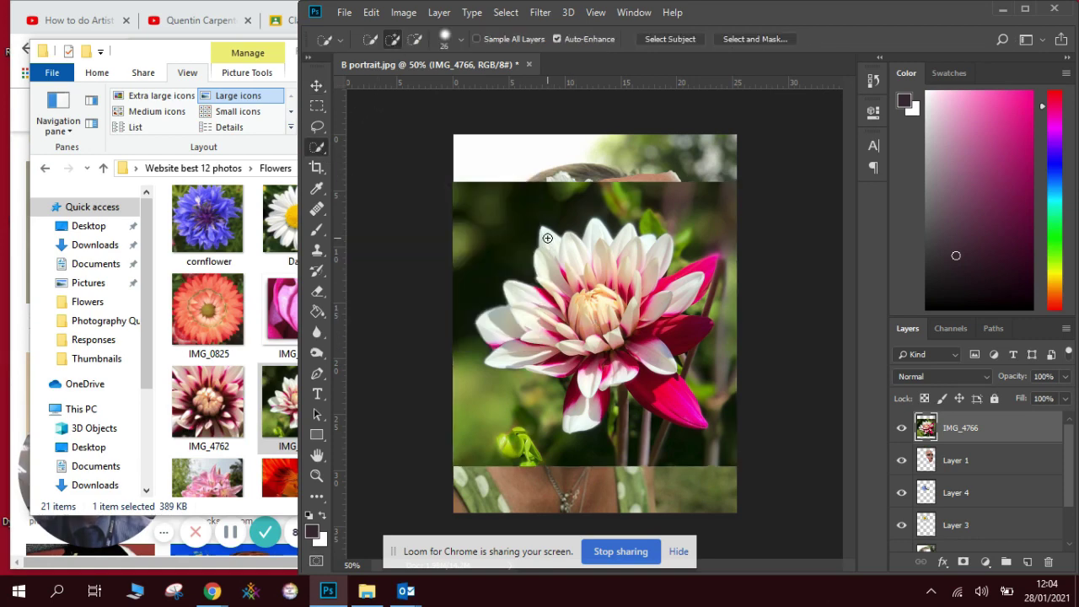
- Quick-select the dahlia's petals, including the gap near its centre, and cut them from the photo
mouse_move(547, 239)
mouse_down()
mouse_move(566, 290)
mouse_move(600, 246)
mouse_move(609, 269)
mouse_move(639, 266)
mouse_move(642, 315)
mouse_move(700, 273)
mouse_move(657, 310)
mouse_move(680, 334)
mouse_move(606, 371)
mouse_move(585, 409)
mouse_move(583, 369)
mouse_move(503, 348)
mouse_move(498, 331)
mouse_move(522, 314)
mouse_move(518, 307)
mouse_move(559, 313)
mouse_move(544, 303)
mouse_move(656, 396)
mouse_move(622, 390)
mouse_up()
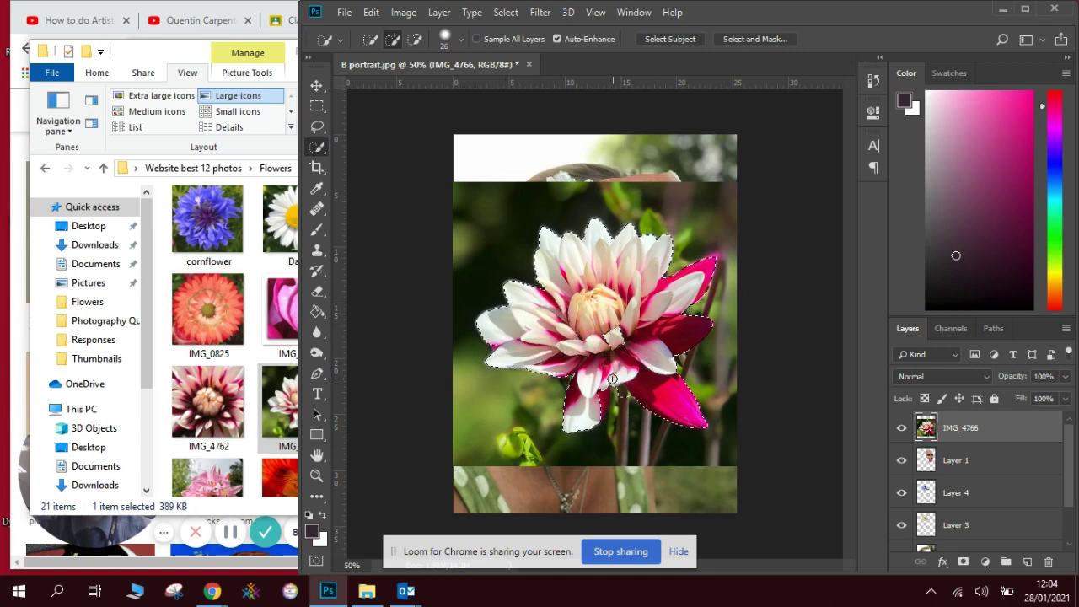
click(617, 339)
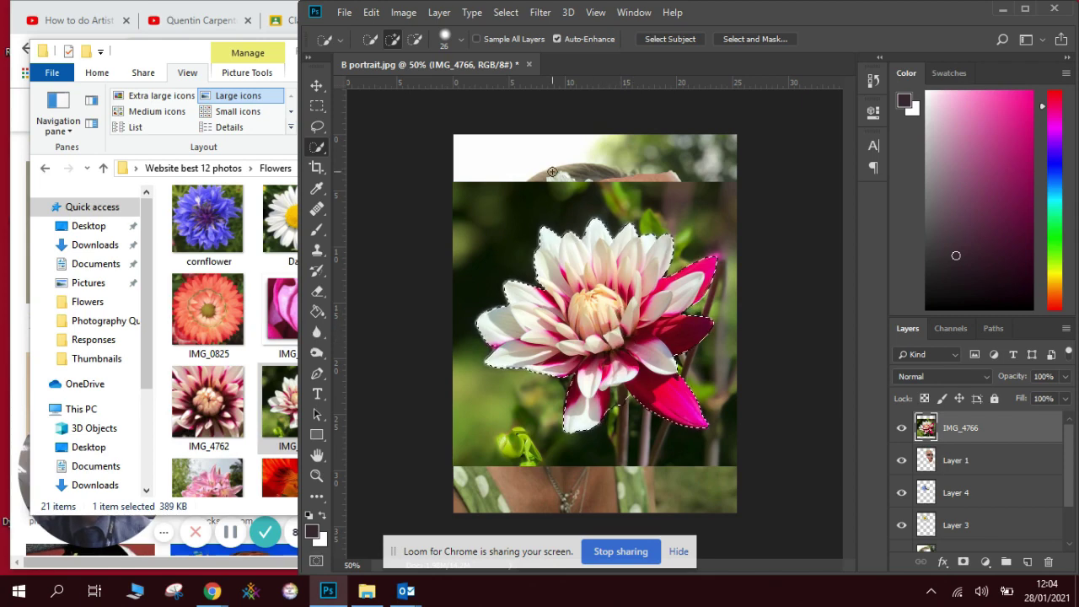
click(372, 13)
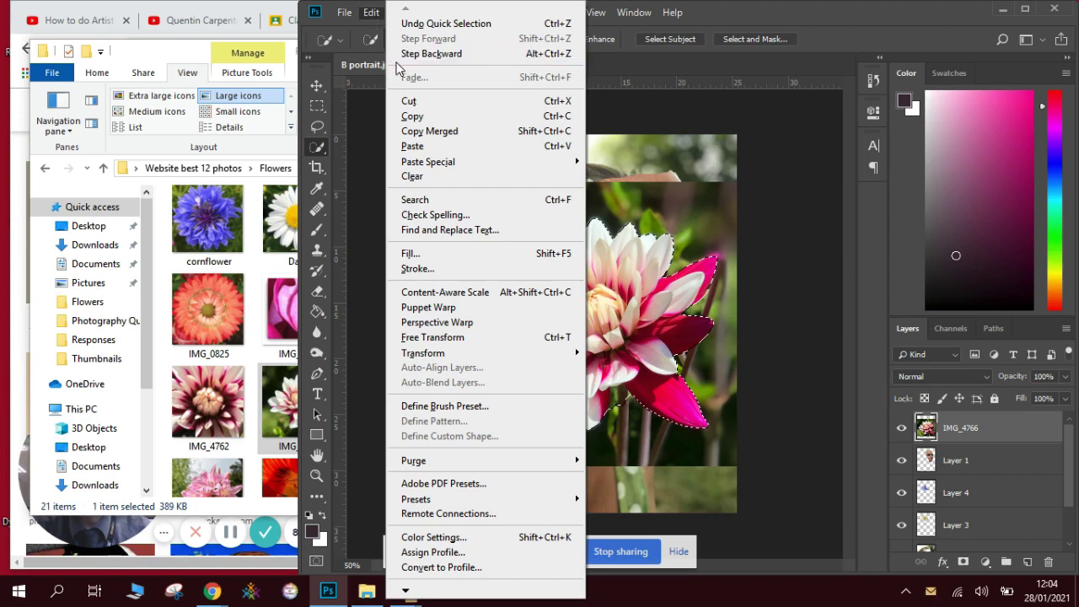
click(409, 102)
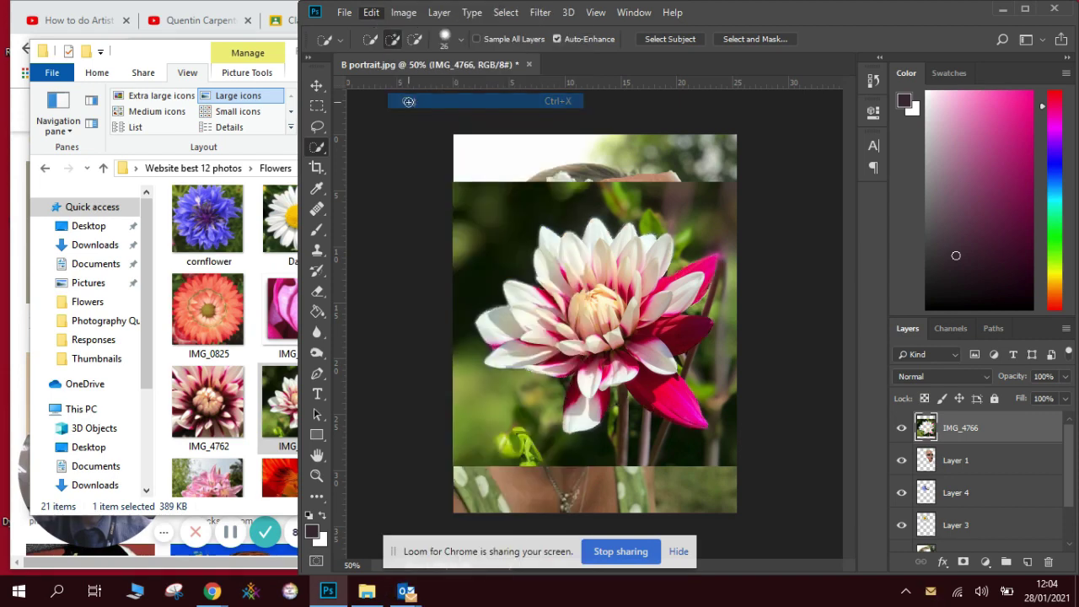
- Paste the dahlia as Layer 5 and delete the leftover IMG_4766 layer
click(372, 12)
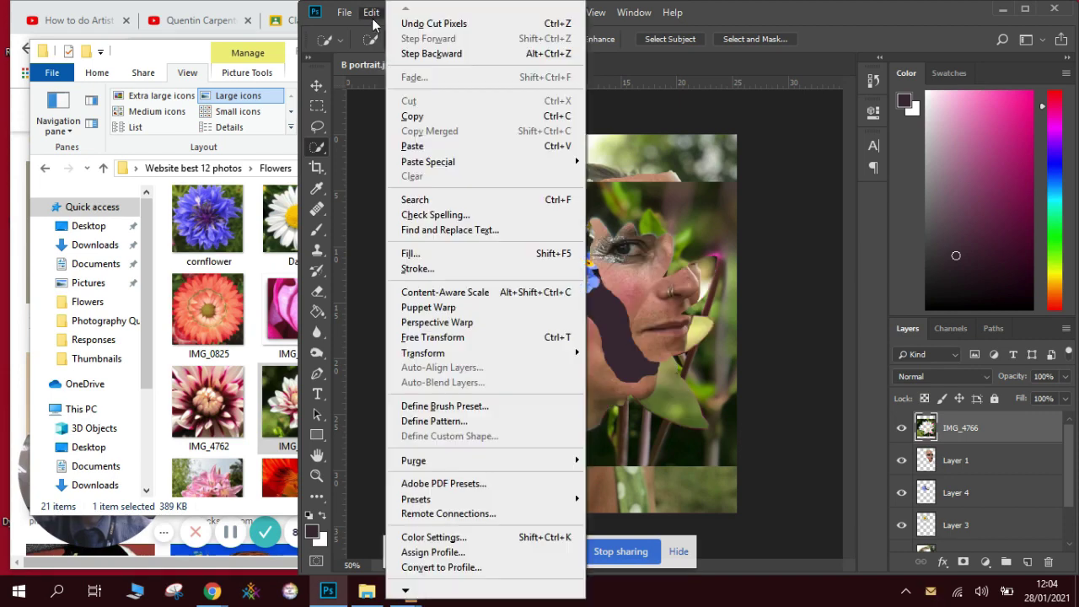
click(413, 150)
click(988, 462)
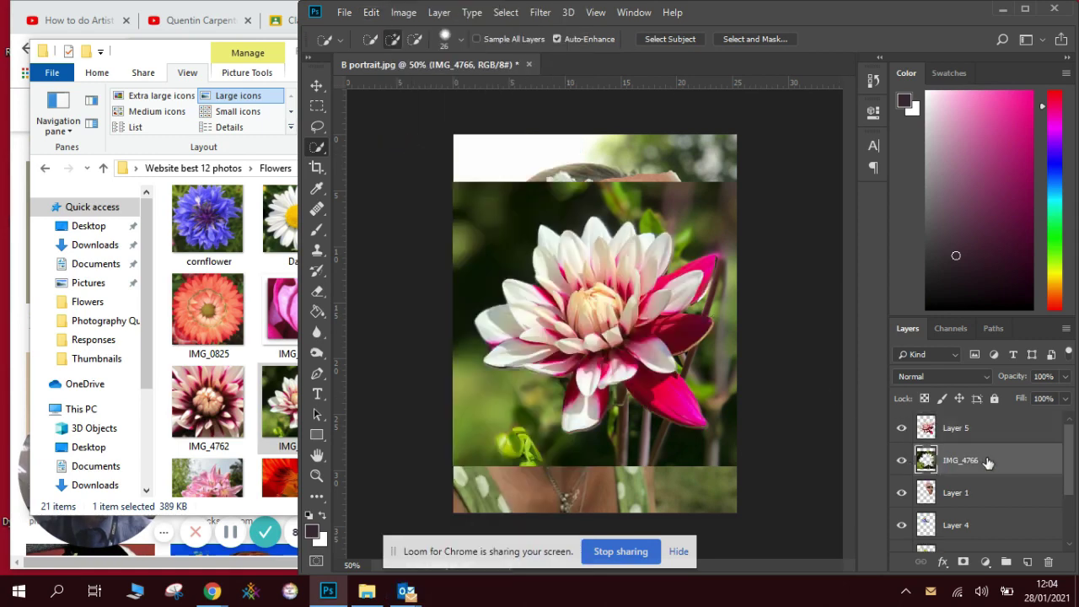
drag(988, 463, 1049, 562)
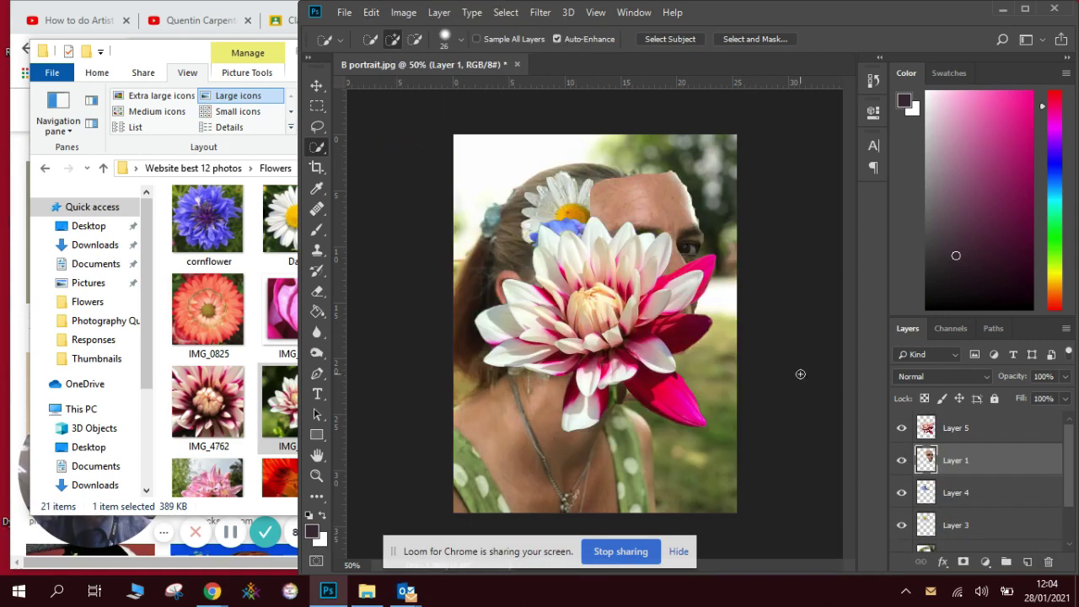
- Shrink the dahlia, move it near the eye, rotate it about 19.6°, and stack Layer 1 above it
click(317, 86)
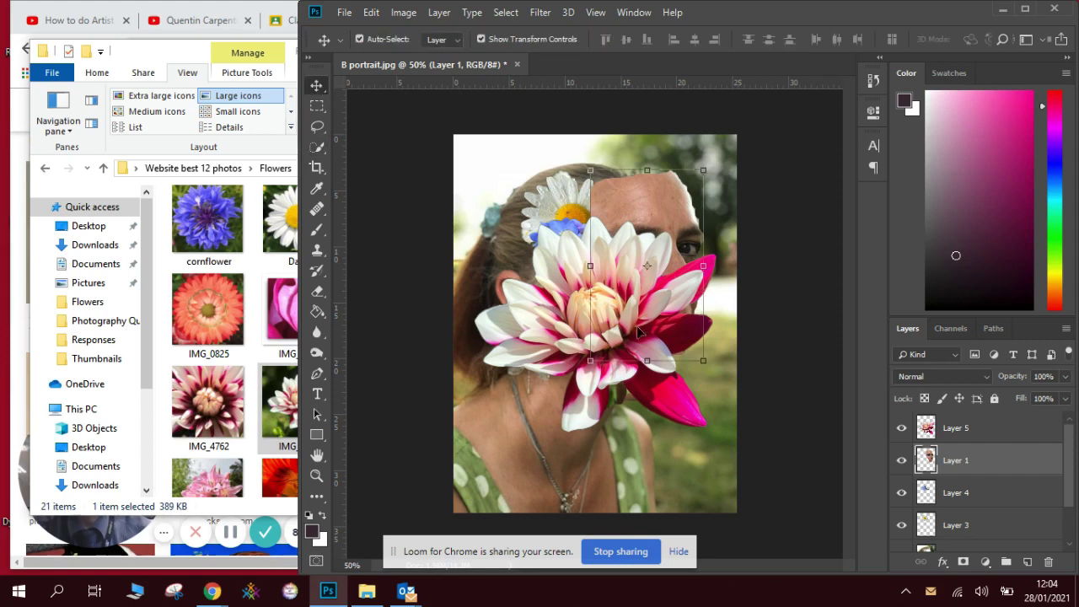
click(548, 322)
drag(716, 216, 592, 327)
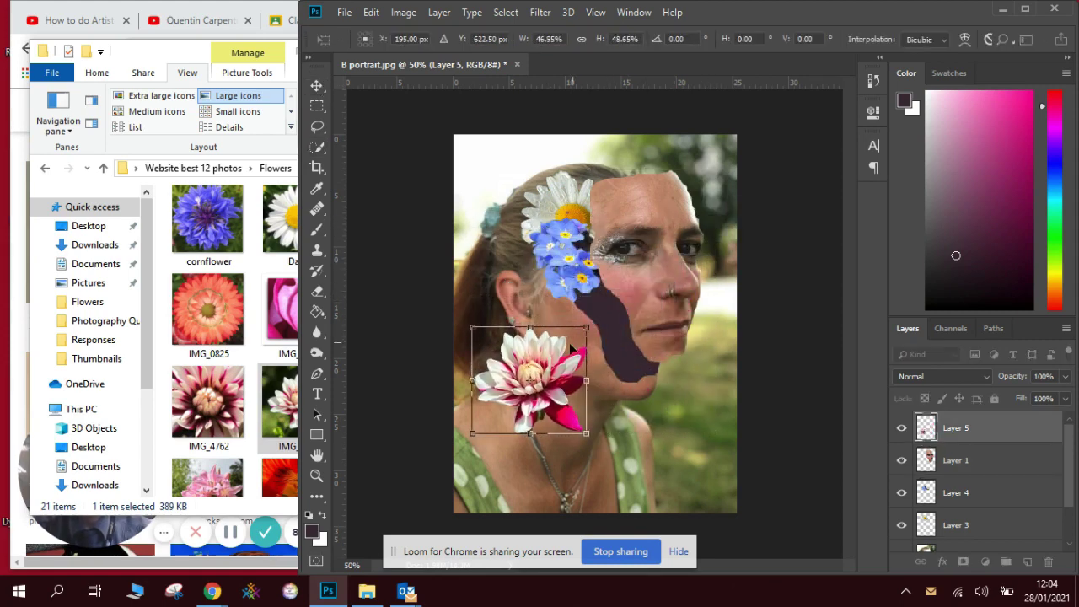
drag(547, 384, 636, 189)
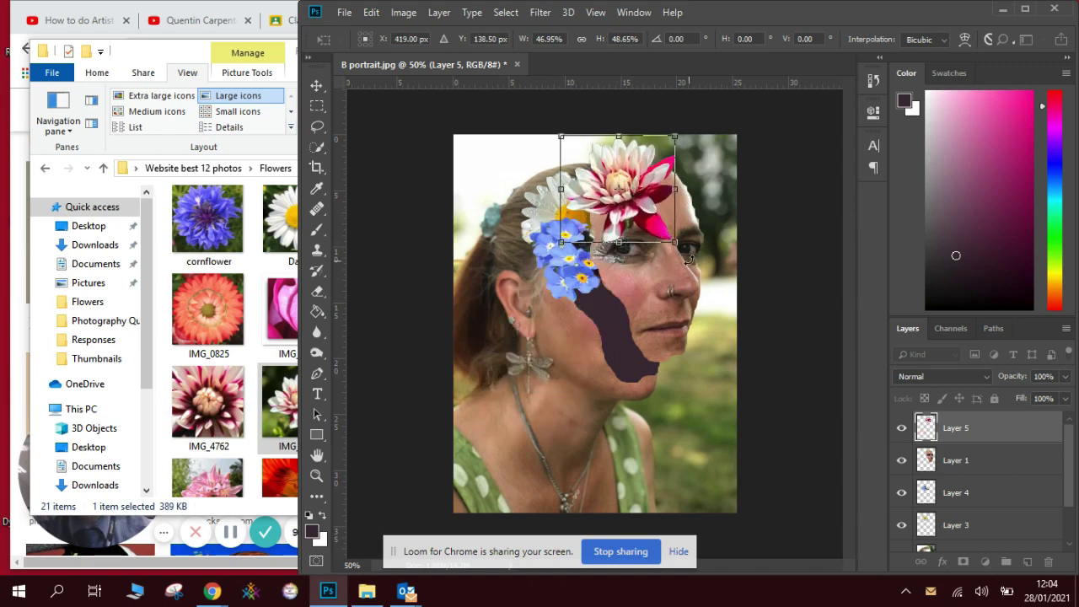
drag(689, 259, 666, 280)
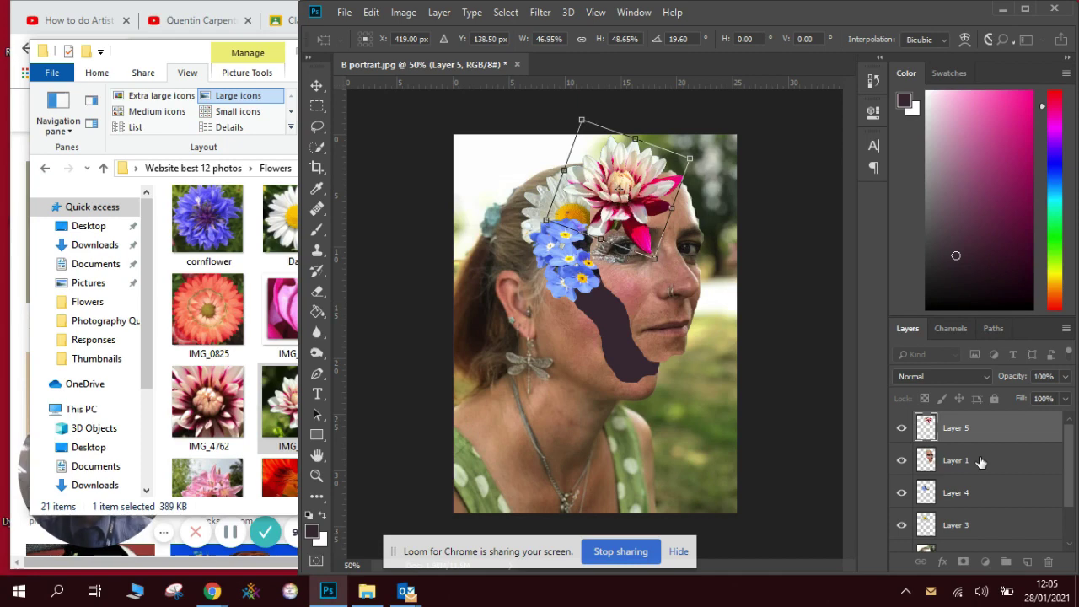
key(Return)
drag(980, 461, 958, 436)
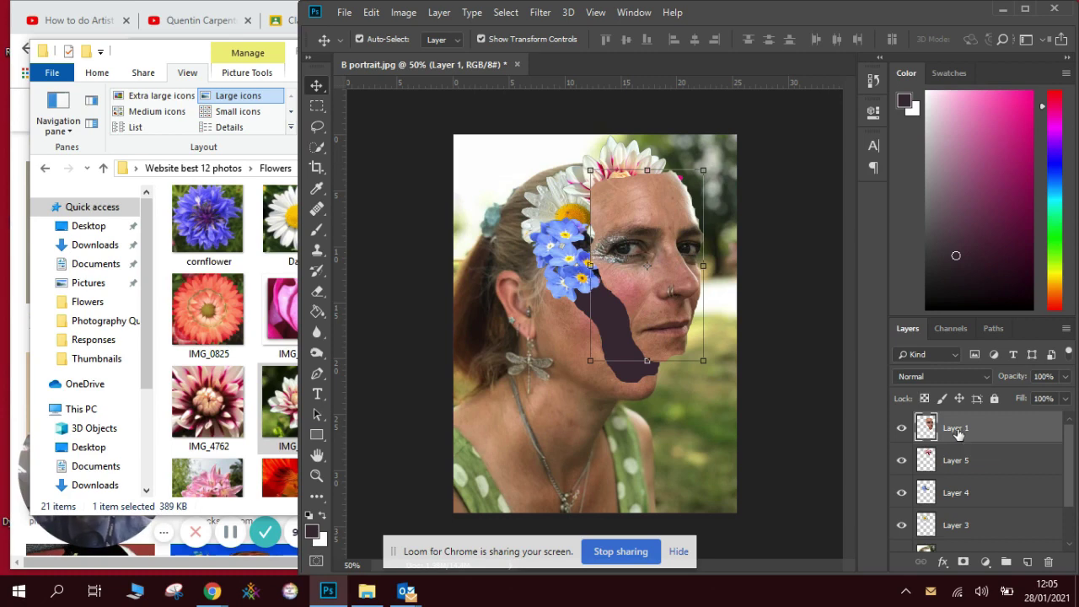
- Rename Layer 1 to 'Face'
double_click(957, 428)
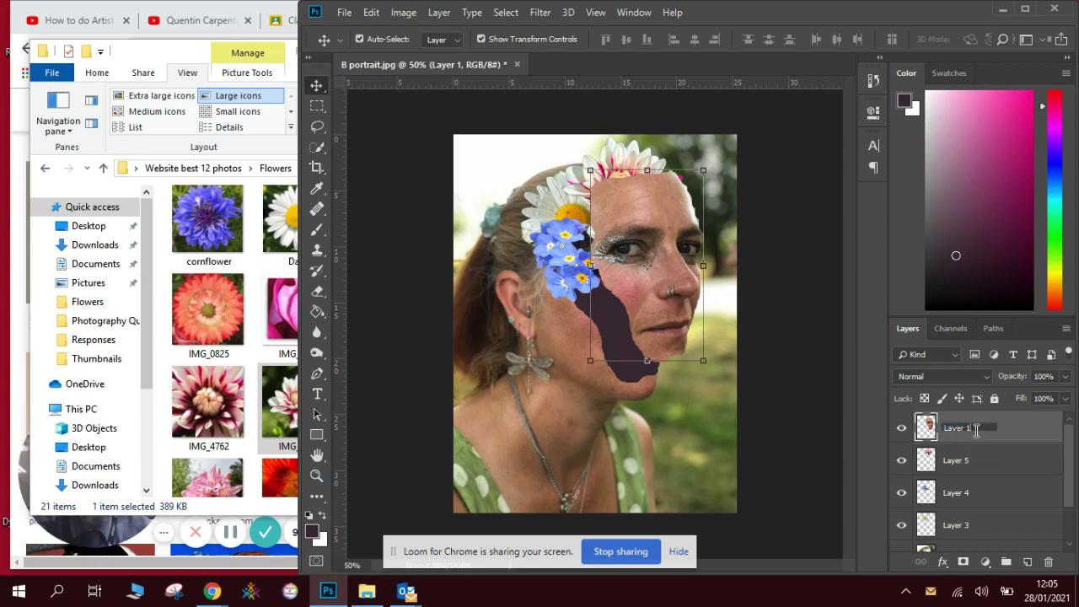
text(Face)
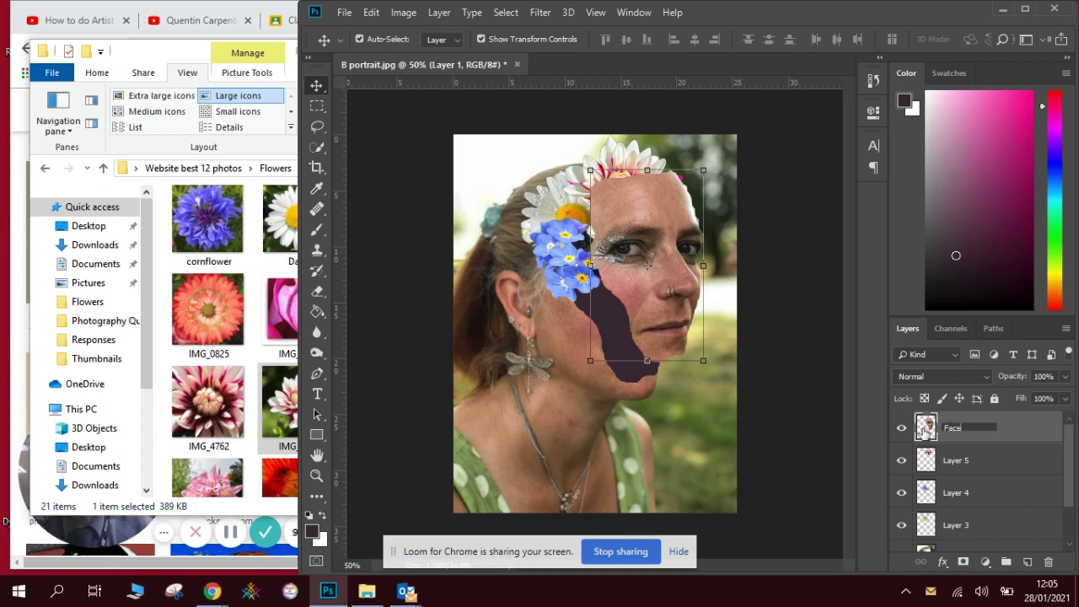
click(1011, 462)
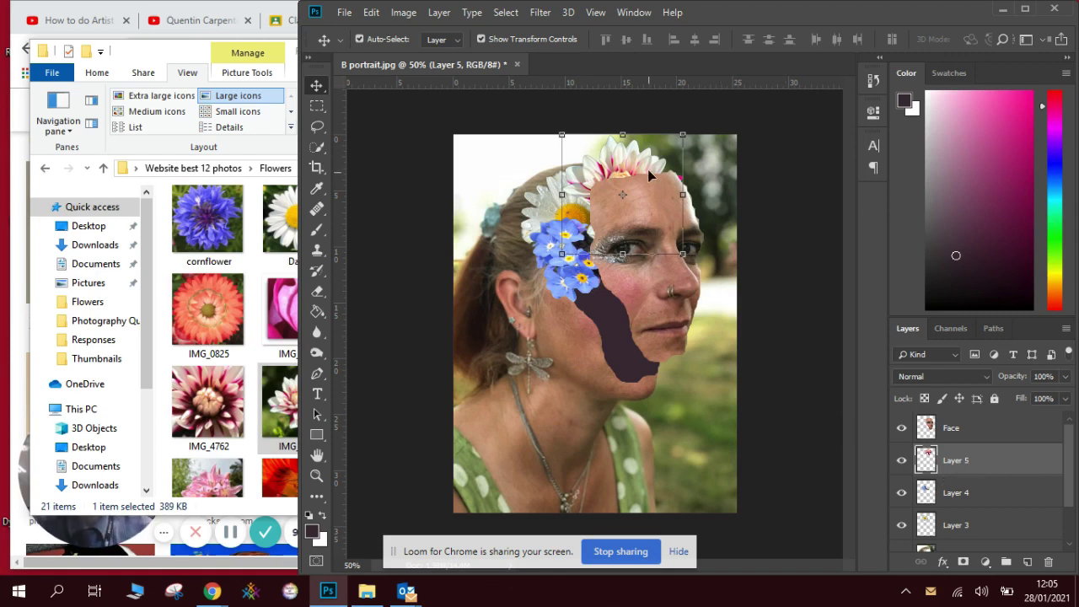
- Move the dahlia up to the hairline and shrink it slightly
drag(653, 177, 647, 159)
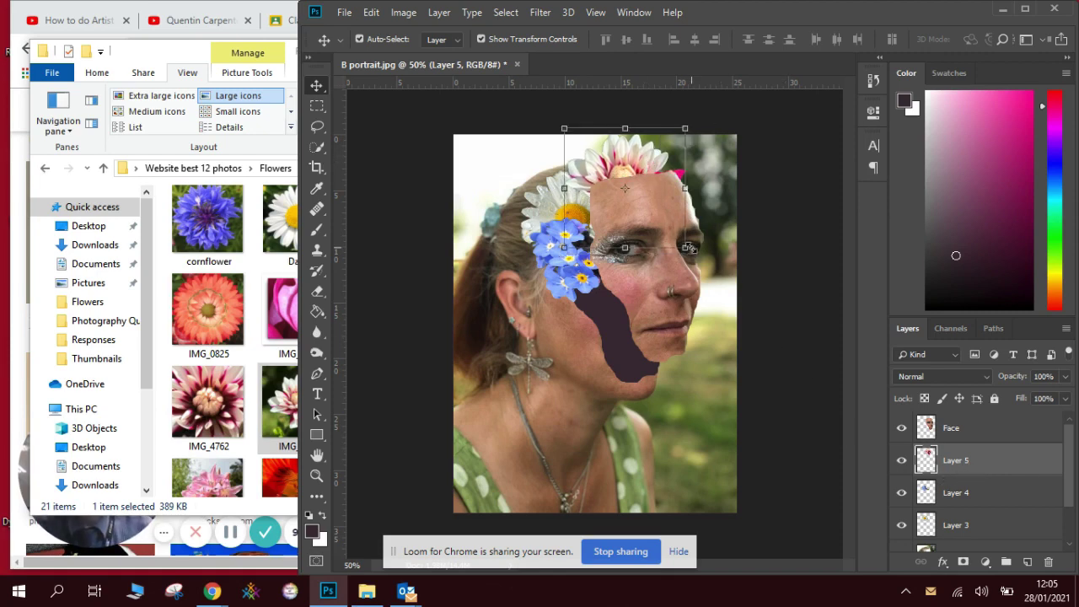
drag(685, 247, 664, 226)
drag(634, 167, 640, 171)
key(Return)
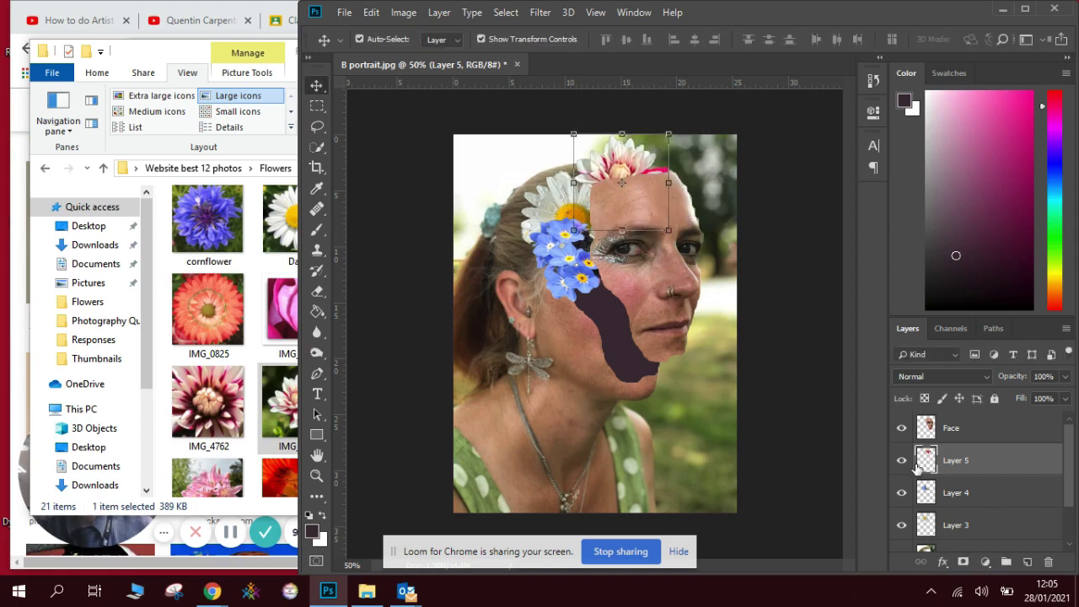
- Restack the layers so the cornflowers on Layer 4 sit above the daisy on Layer 3
drag(965, 521, 955, 483)
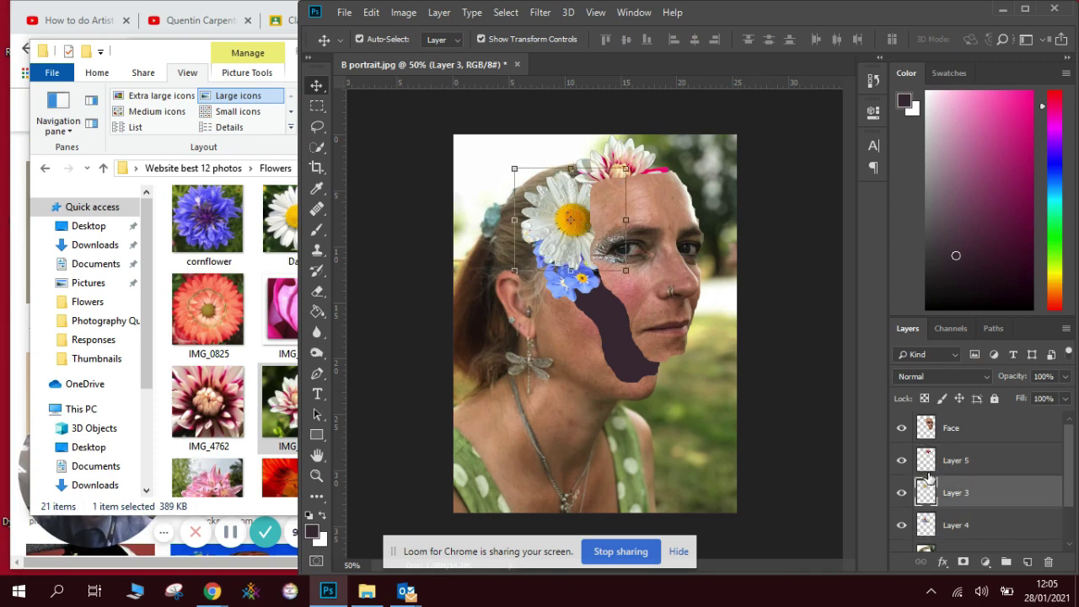
click(967, 519)
click(957, 478)
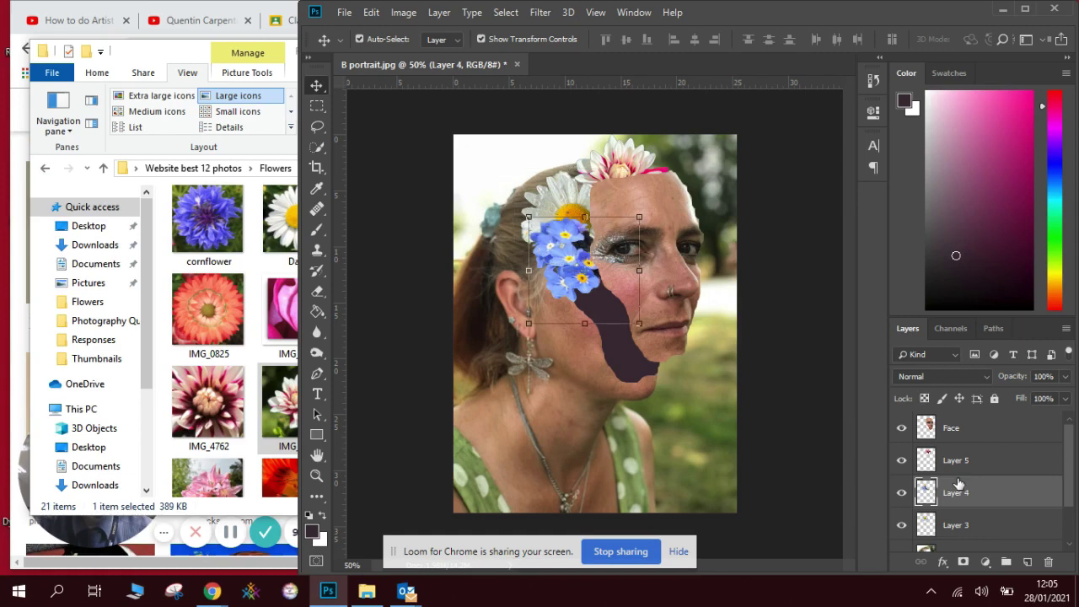
key(ctrl+[)
drag(574, 192, 565, 179)
- Nudge the daisy on Layer 3 into a new position
click(568, 242)
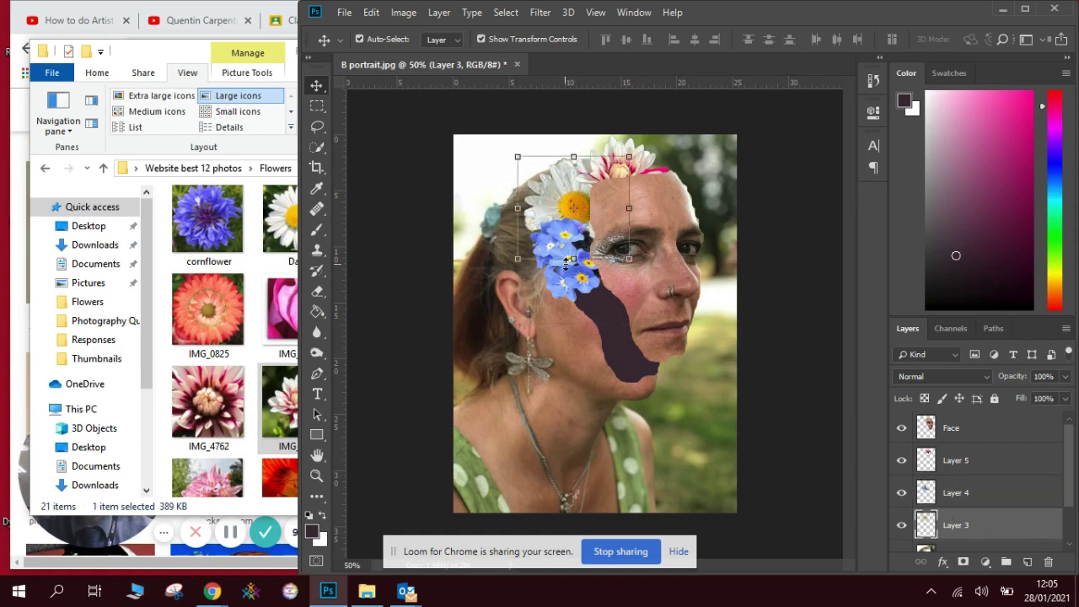
click(567, 263)
key(Return)
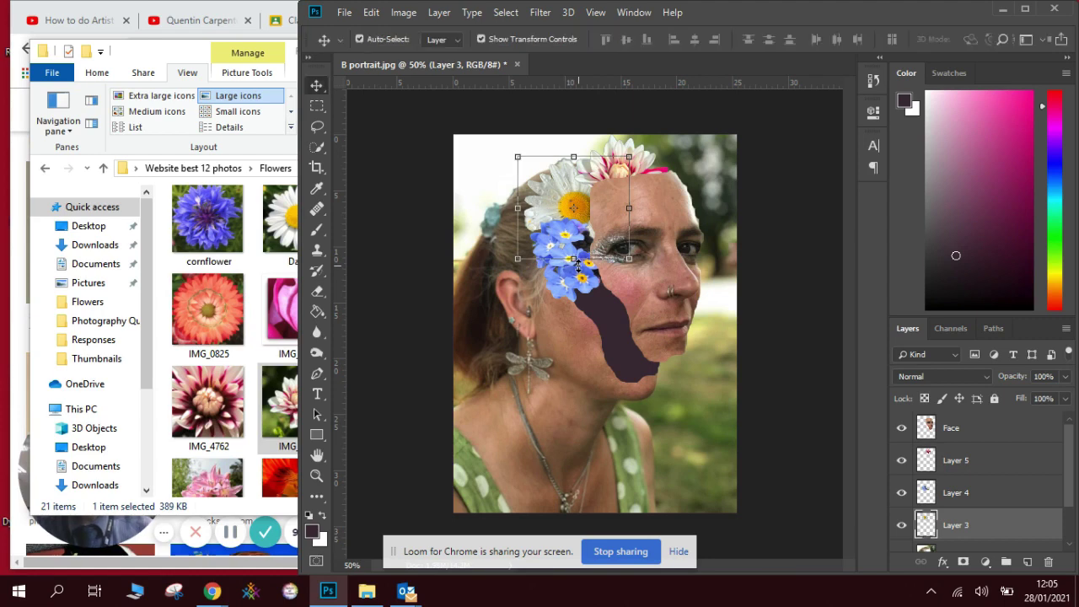
click(623, 342)
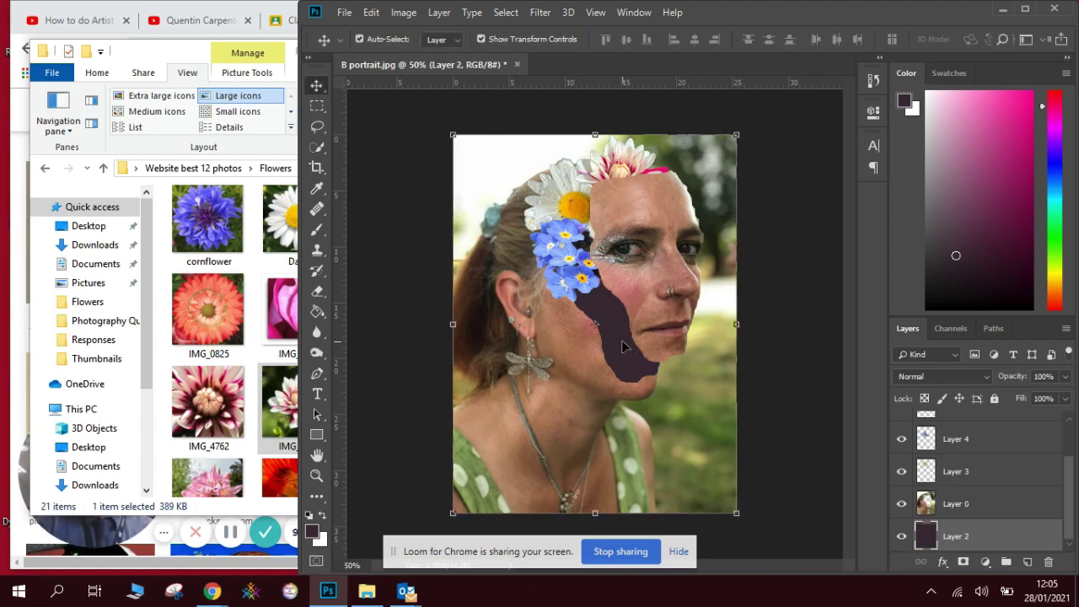
- Preview the pink IMG_2069 photo, then close the preview
double_click(261, 359)
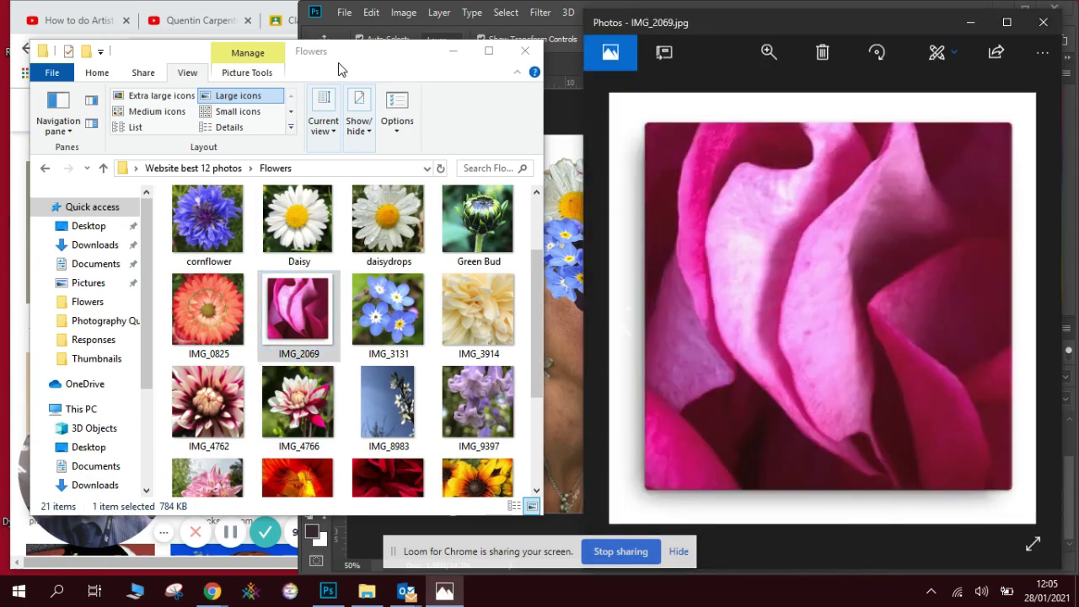
drag(344, 65, 420, 55)
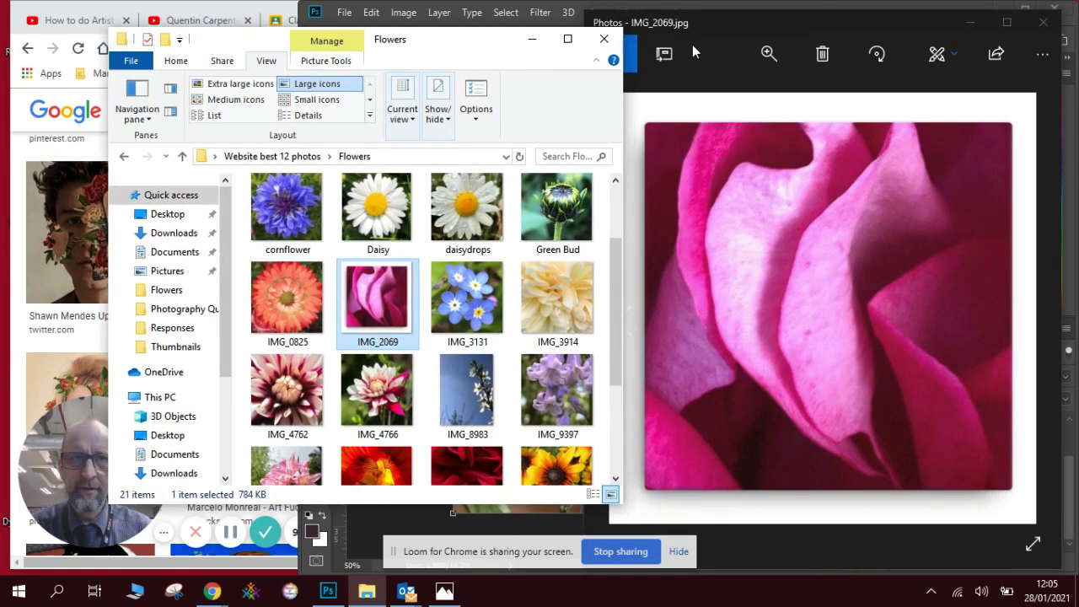
click(1043, 23)
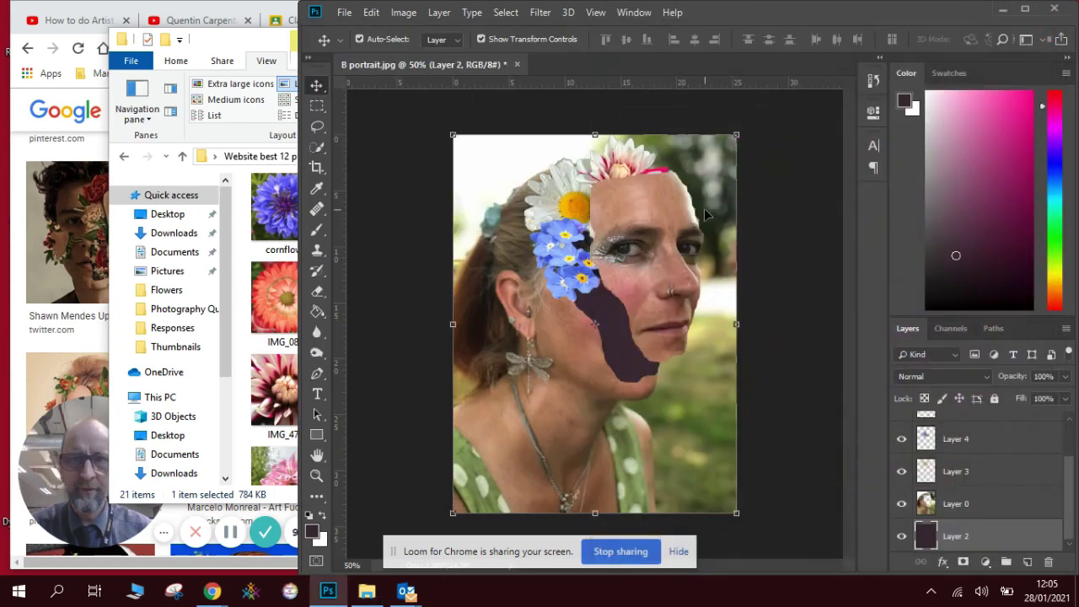
click(238, 44)
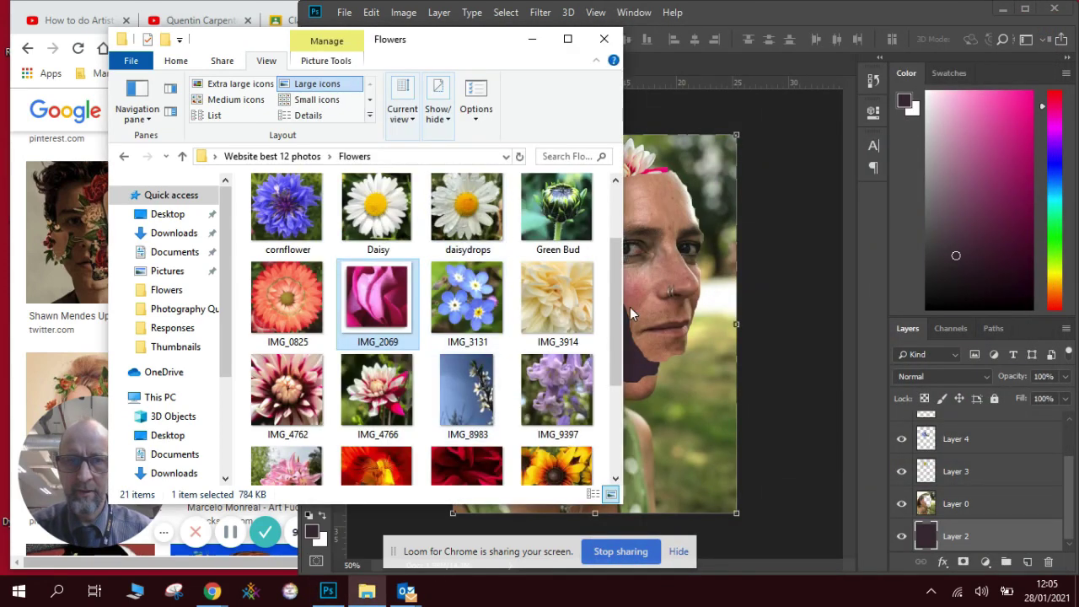
- Drag the 'yellow flower' photo from the Flowers folder onto the portrait canvas
drag(614, 308, 577, 371)
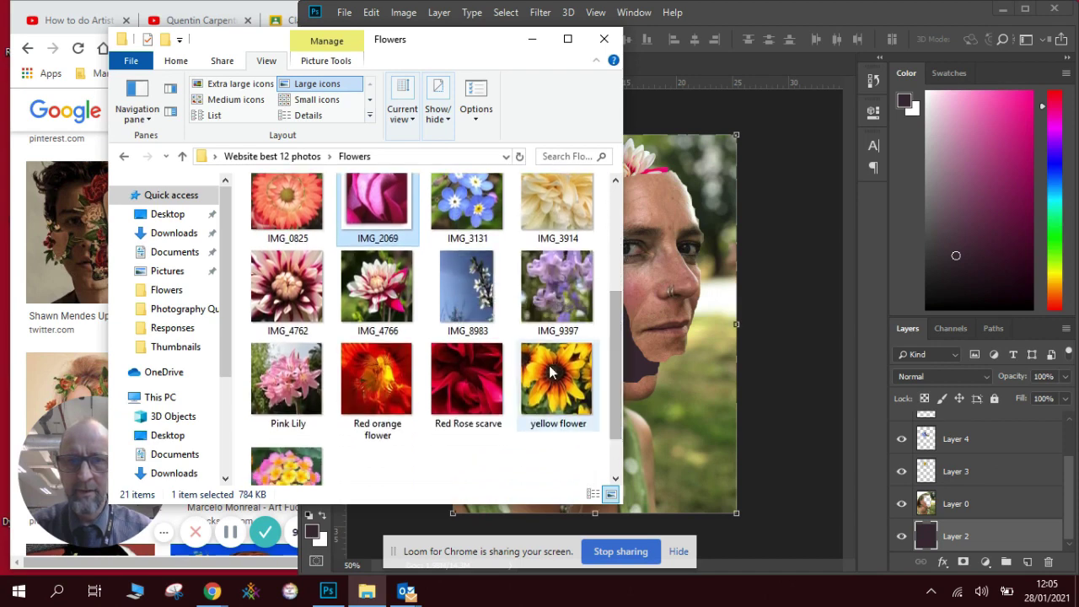
click(553, 372)
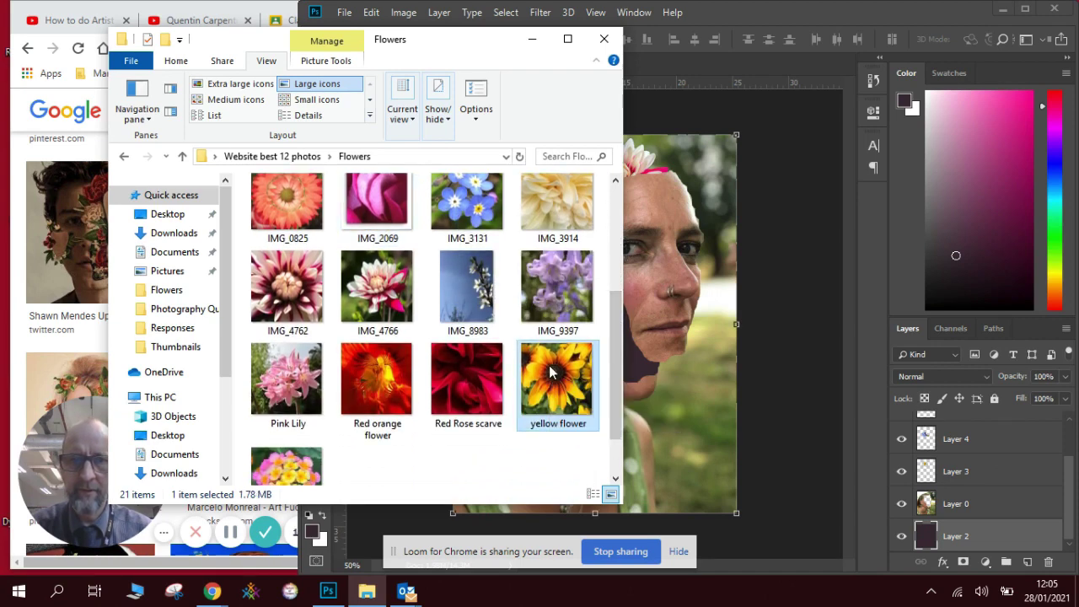
drag(552, 372, 674, 383)
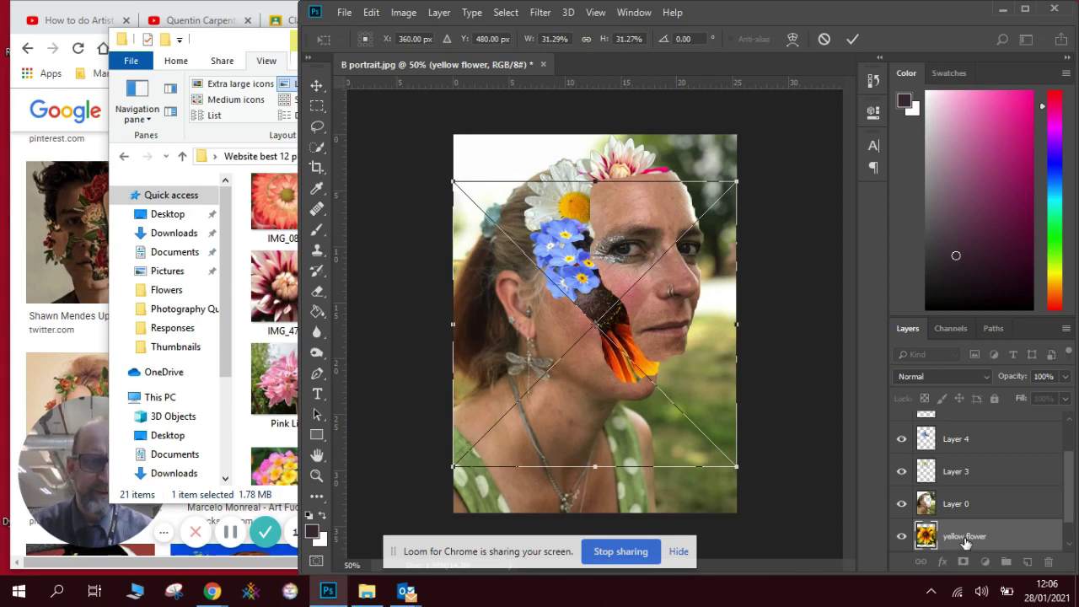
- Commit the yellow flower, raise its layer above Face, and enlarge the Layers panel
key(Return)
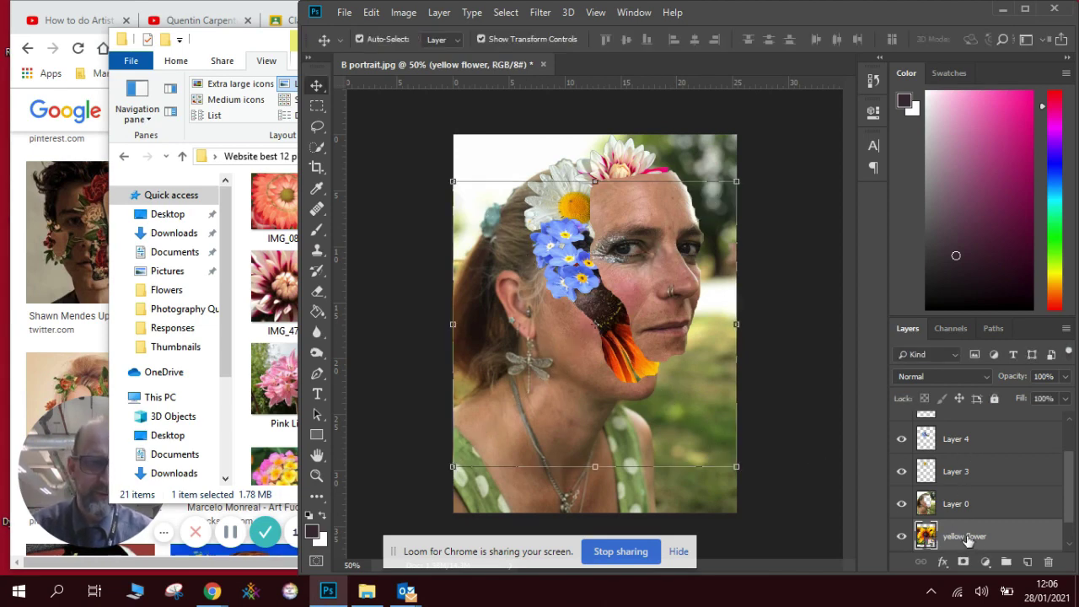
drag(967, 541, 979, 427)
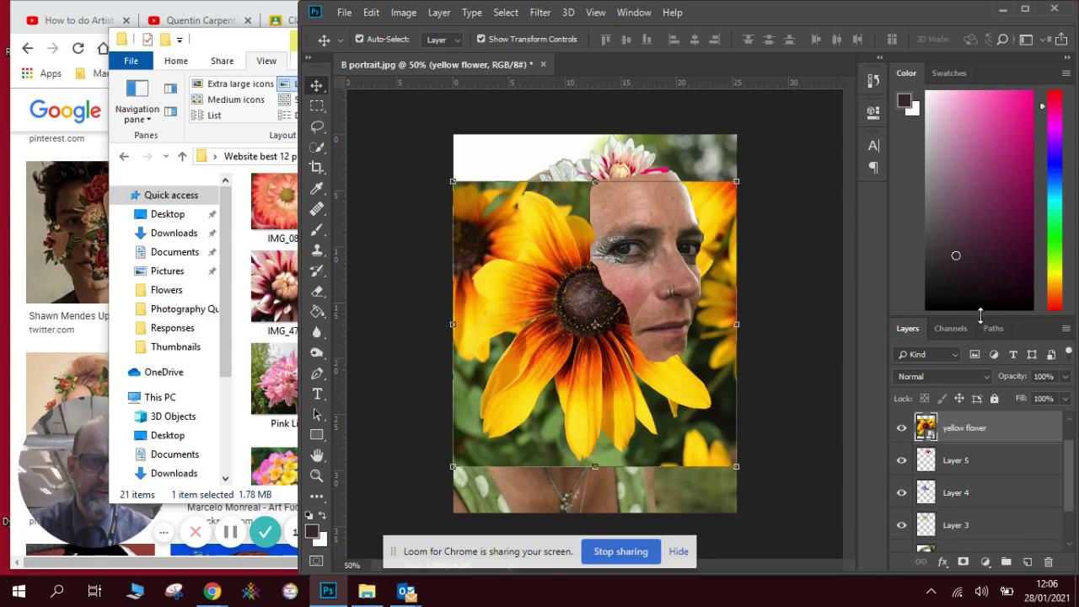
drag(980, 315, 981, 206)
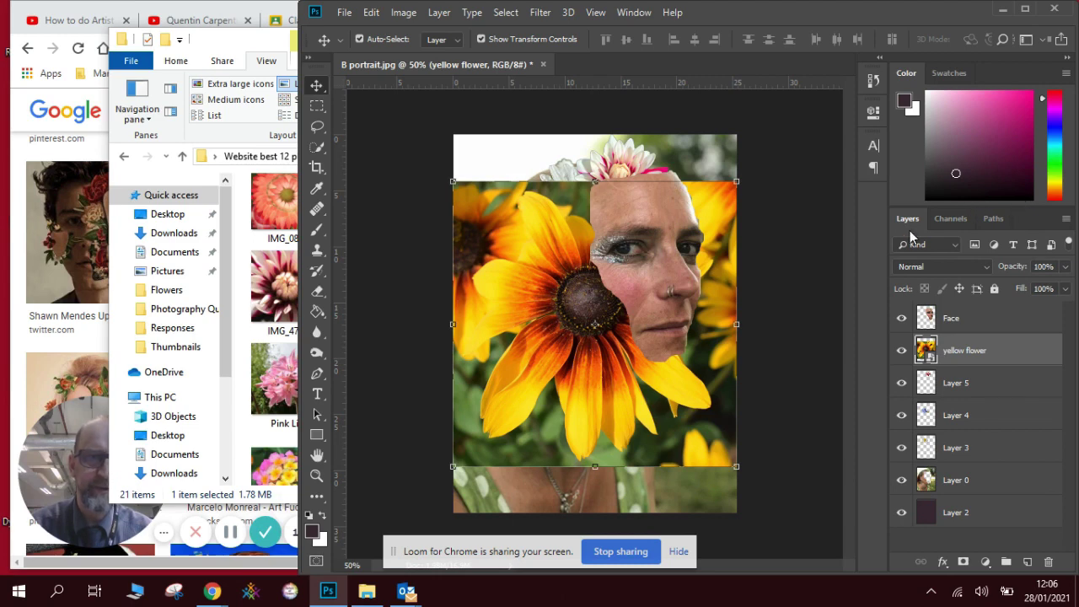
drag(982, 350, 970, 310)
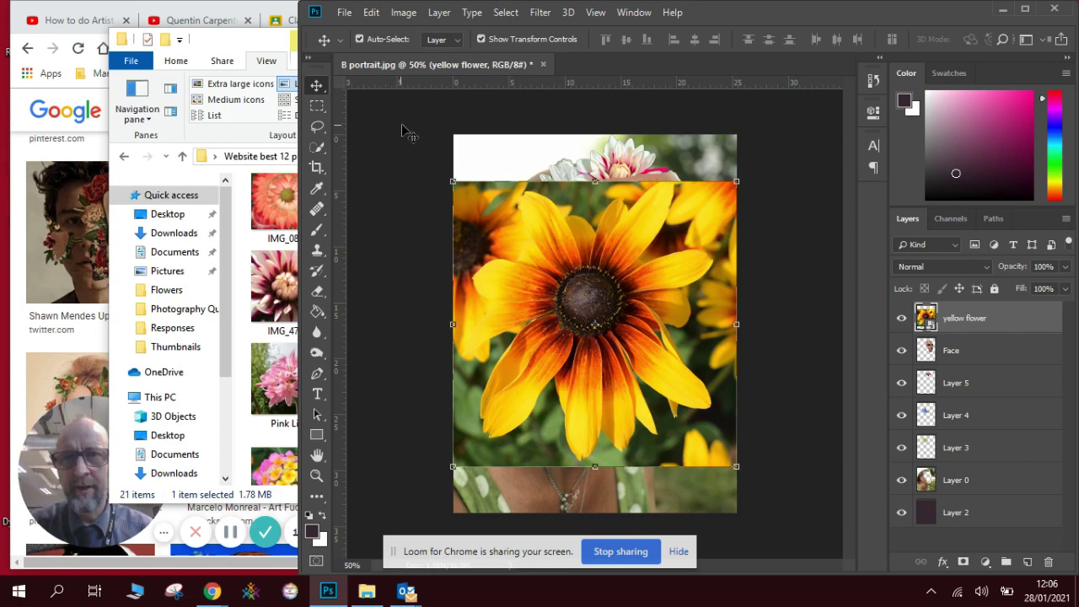
- Quick-select the yellow flower's petals, subtracting the surrounding background areas
click(317, 147)
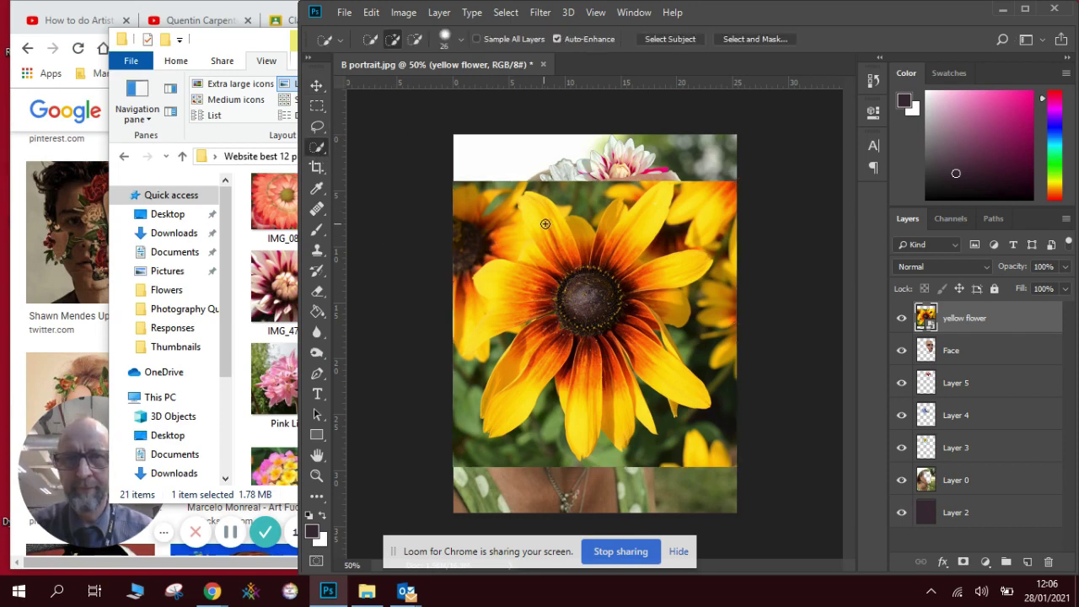
mouse_move(529, 207)
mouse_down()
mouse_move(562, 255)
mouse_move(589, 255)
mouse_move(616, 223)
mouse_up()
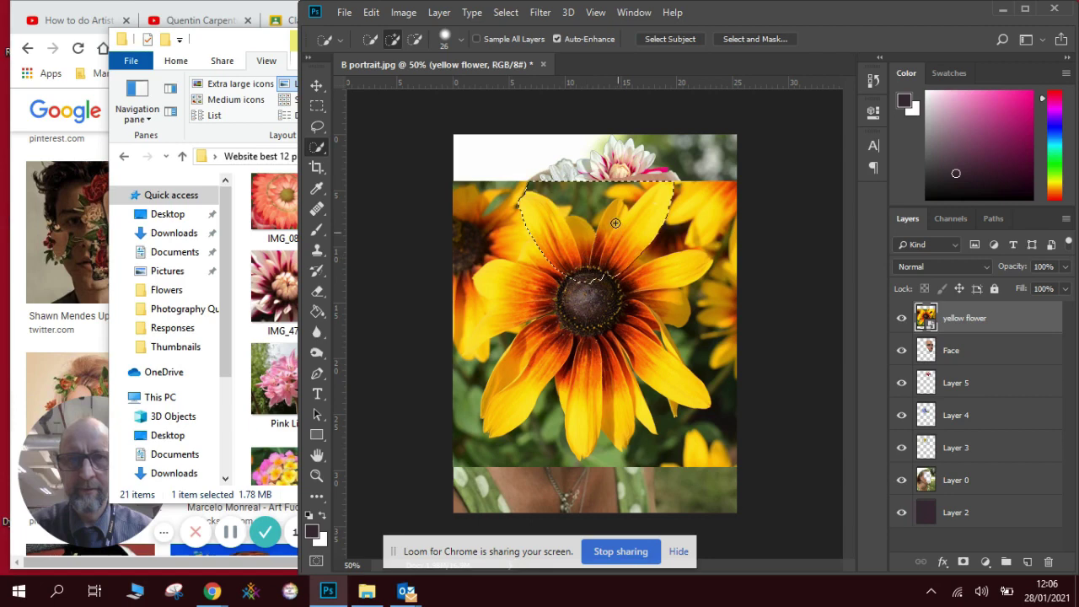
mouse_move(626, 281)
mouse_down()
mouse_move(668, 278)
mouse_move(644, 302)
mouse_up()
mouse_move(638, 343)
mouse_down()
mouse_move(619, 378)
mouse_move(621, 407)
mouse_move(583, 427)
mouse_move(543, 370)
mouse_move(503, 405)
mouse_move(531, 342)
mouse_move(510, 309)
mouse_up()
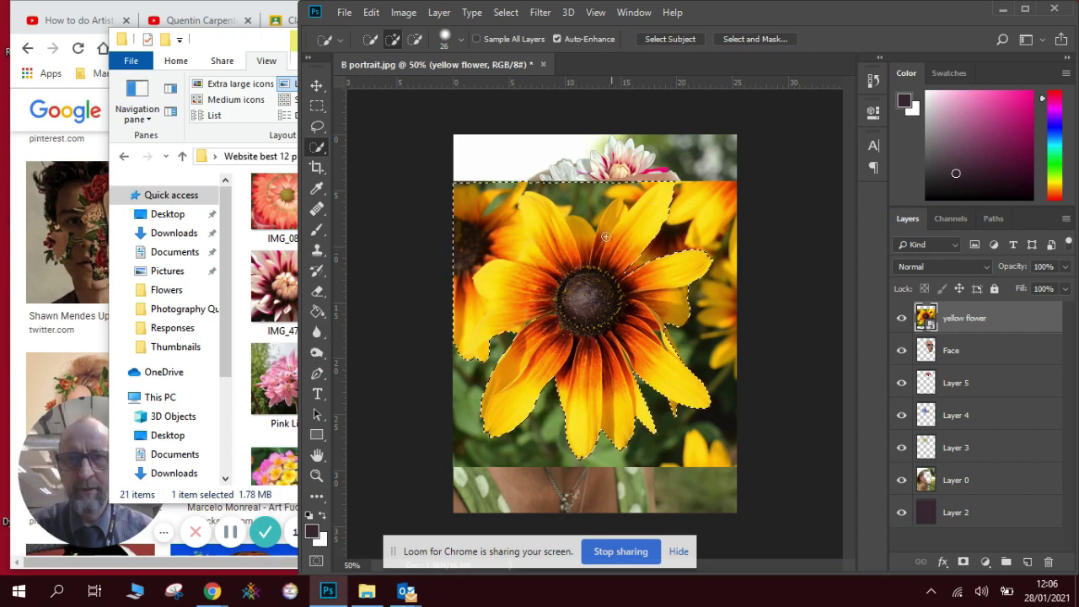
click(415, 41)
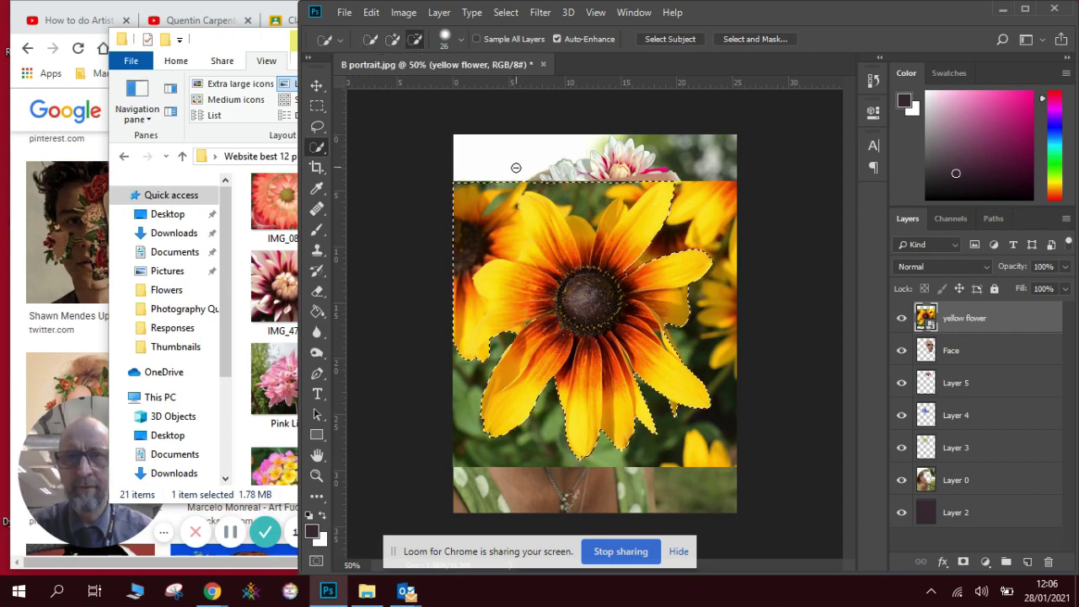
drag(516, 167, 584, 230)
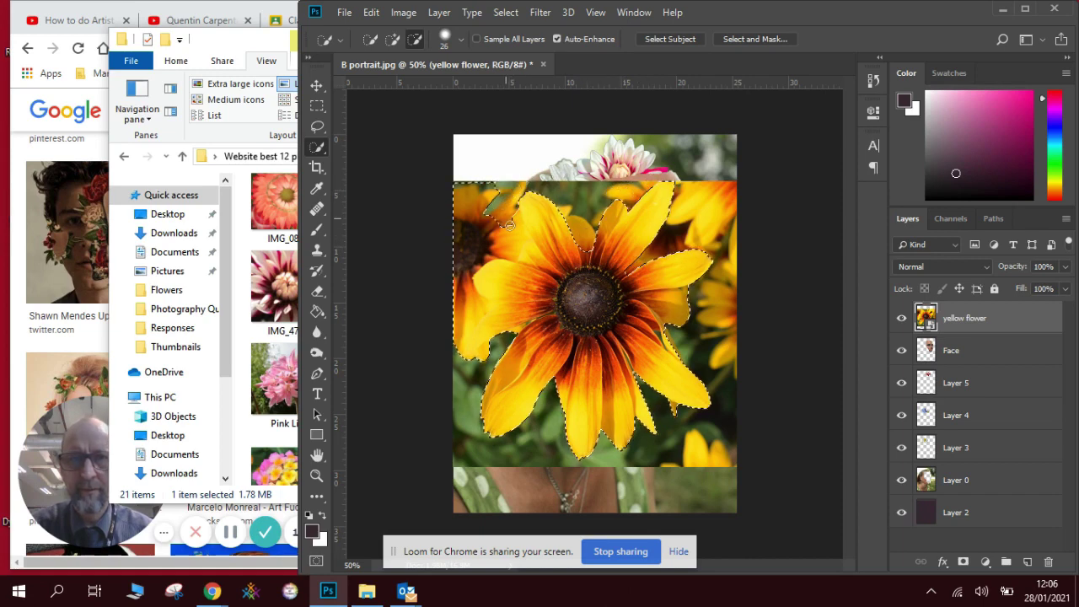
drag(510, 224, 510, 240)
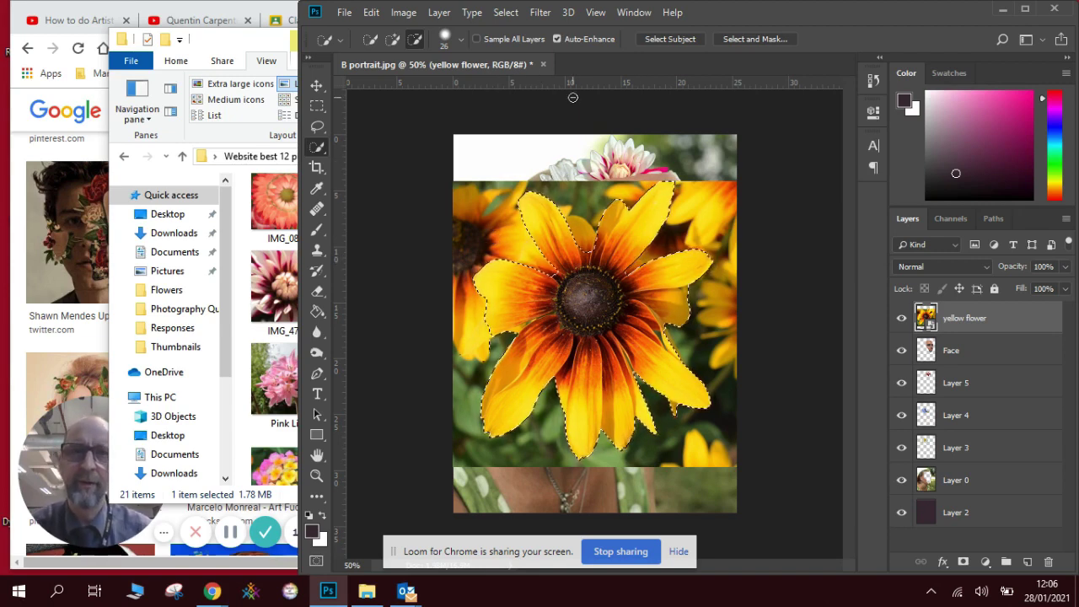
- Invert the selection, rasterize the layer, delete the background around the flower, and deselect
click(506, 12)
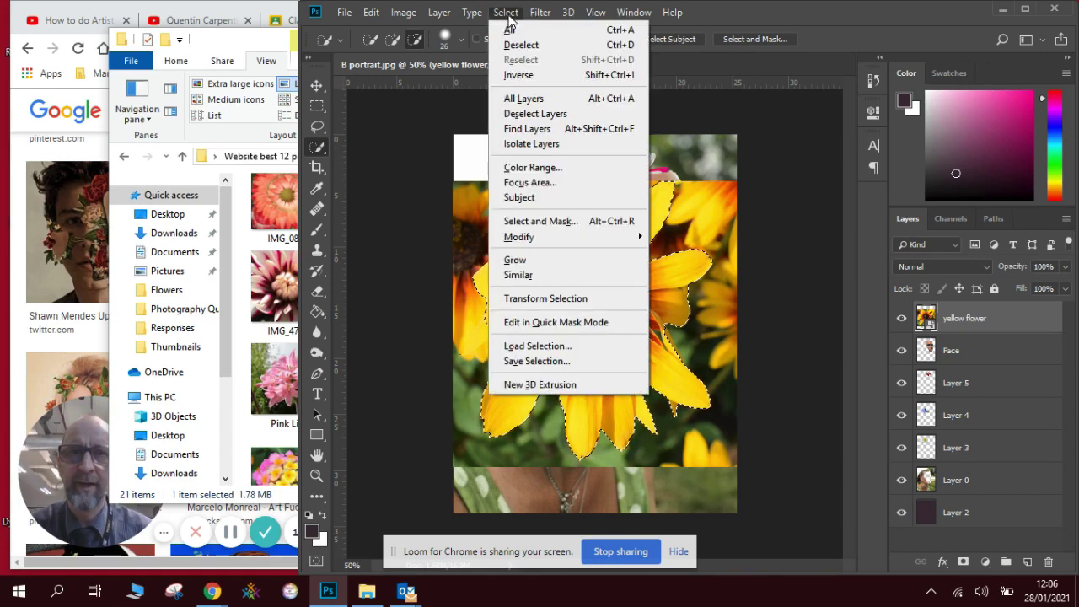
click(540, 75)
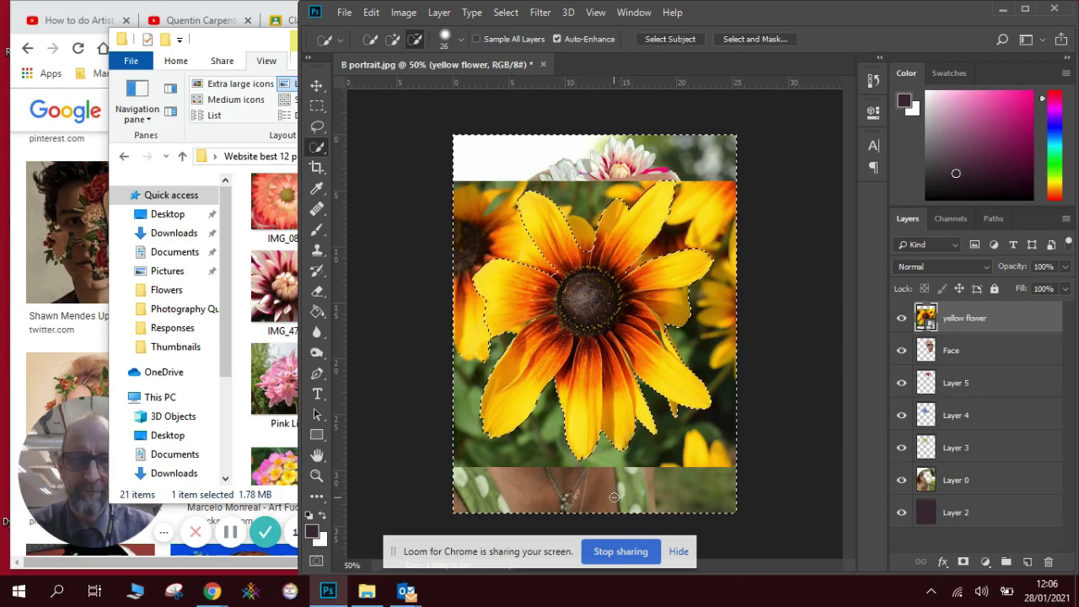
key(Delete)
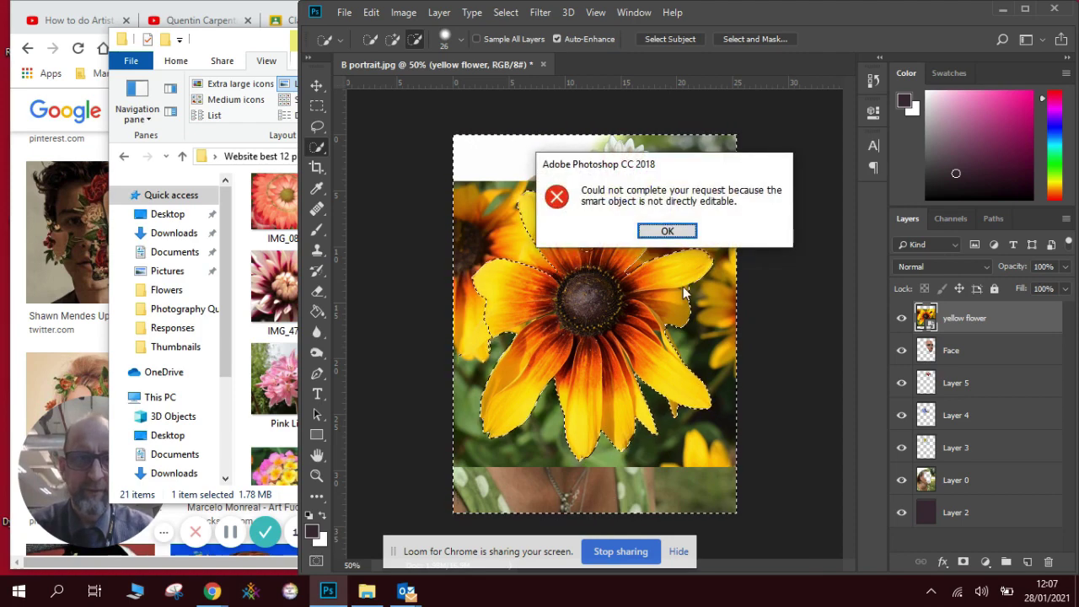
click(667, 231)
right_click(948, 308)
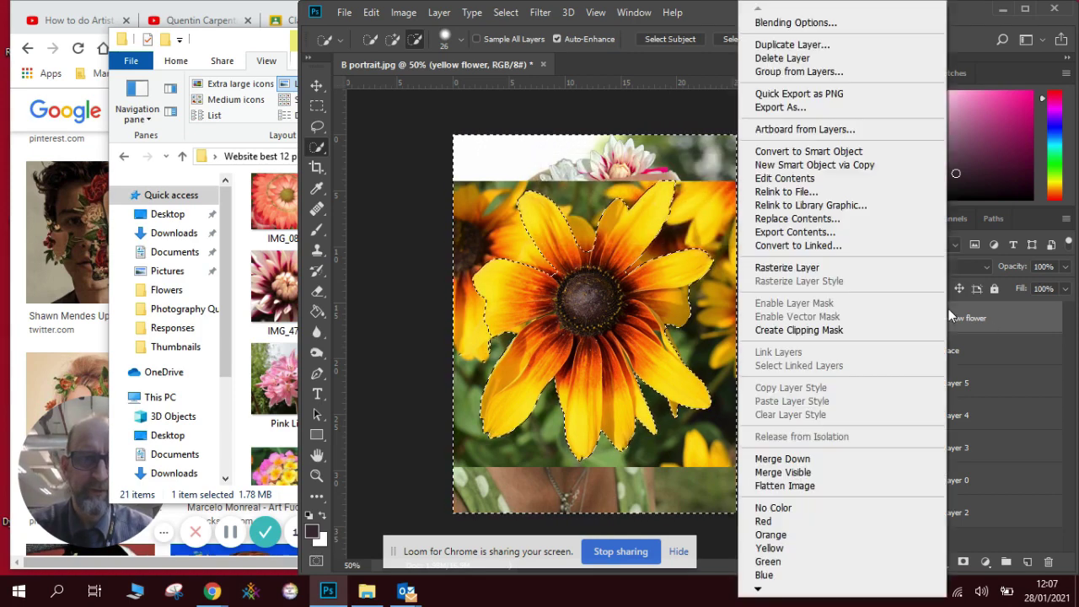
click(838, 267)
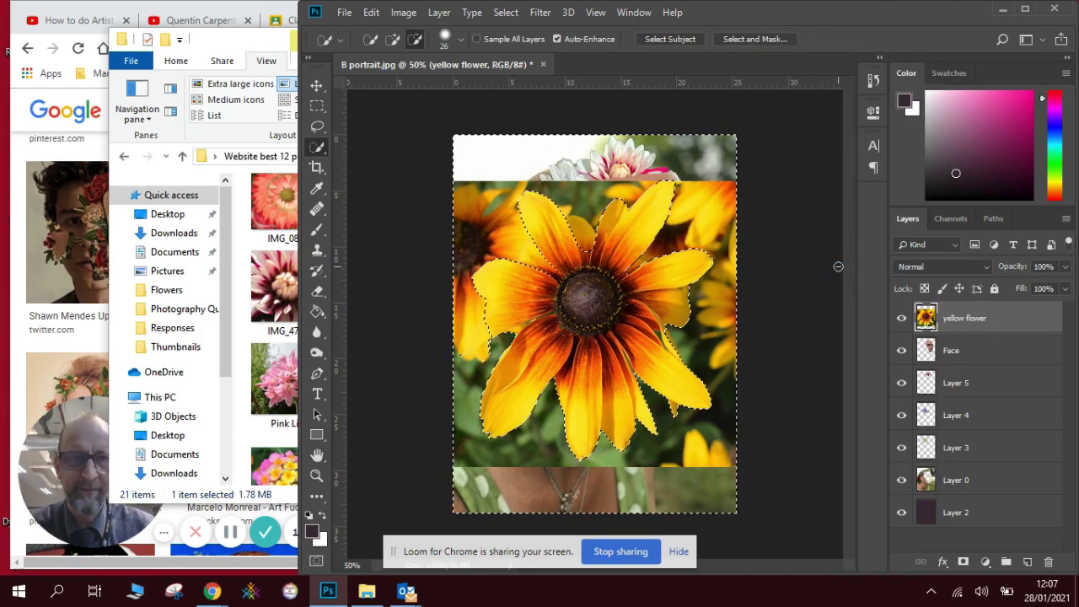
key(Delete)
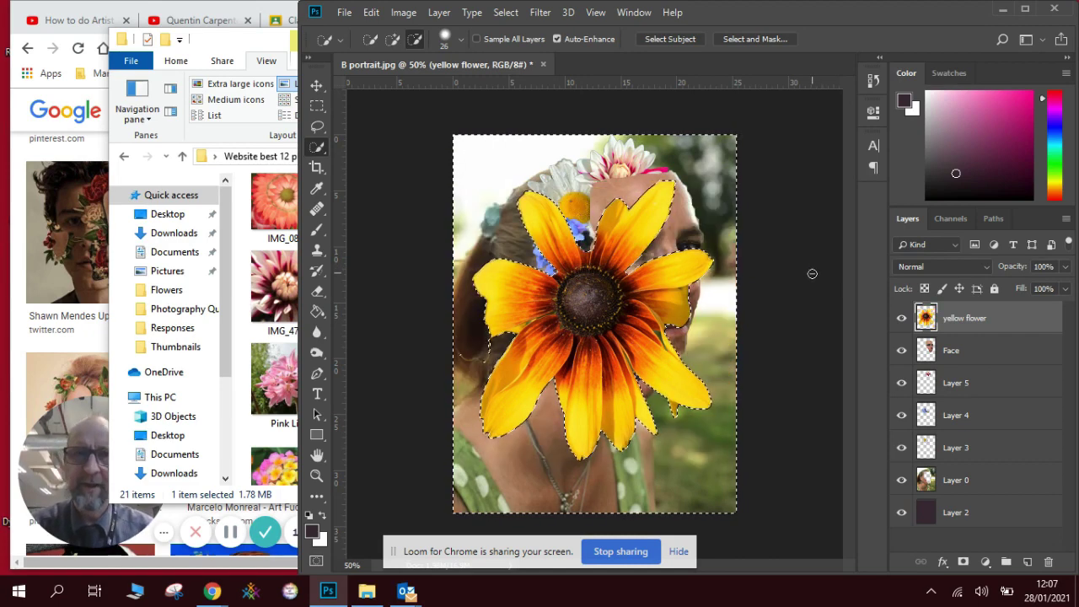
key(ctrl+d)
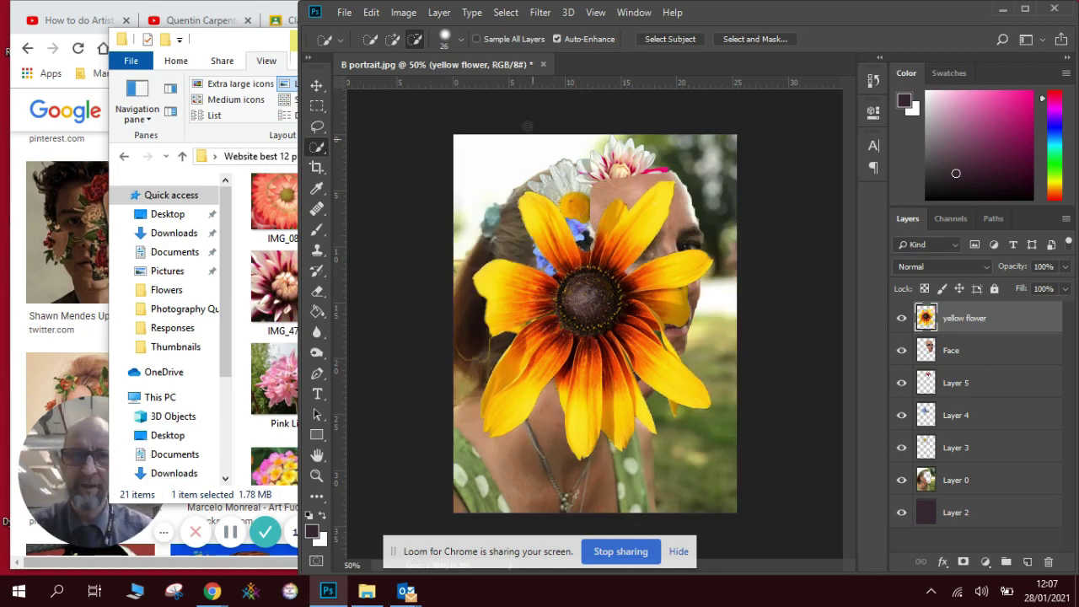
- Scale the yellow flower down, move its layer below Face, and place it on the cheek
key(v)
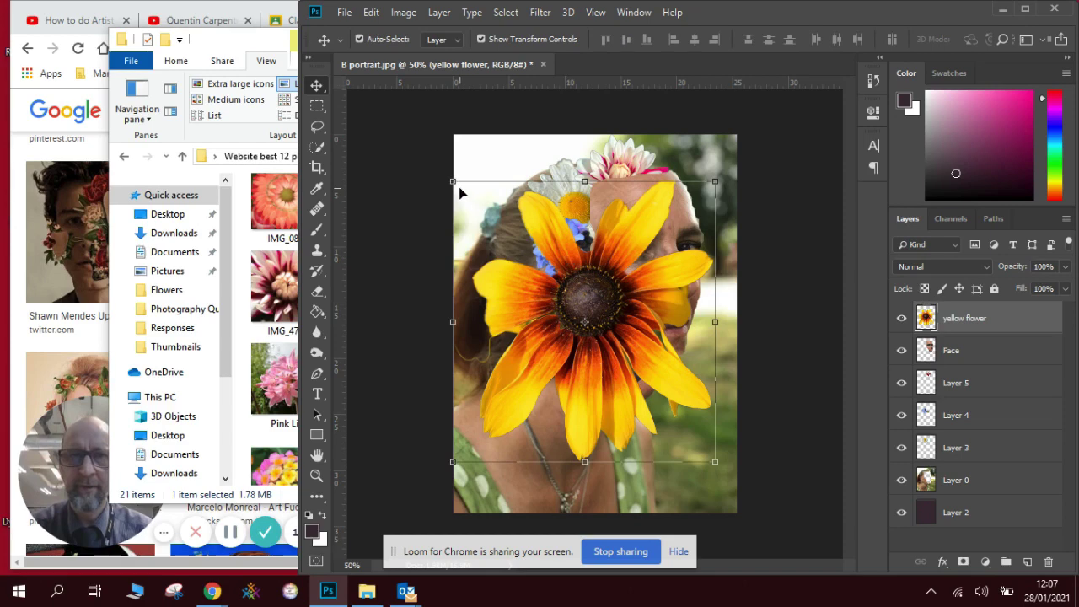
drag(452, 183, 662, 160)
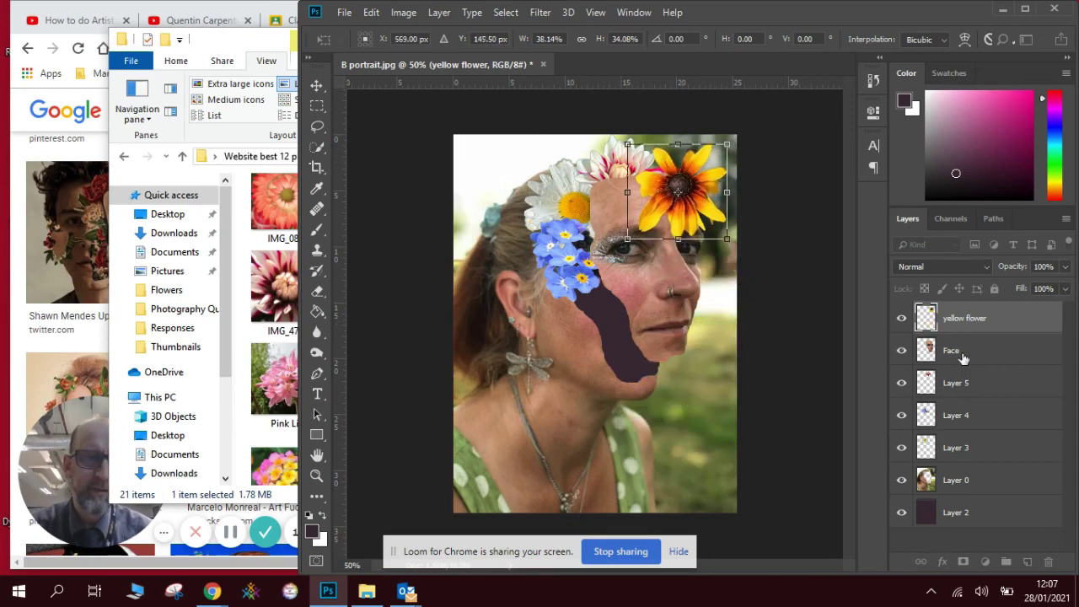
key(Return)
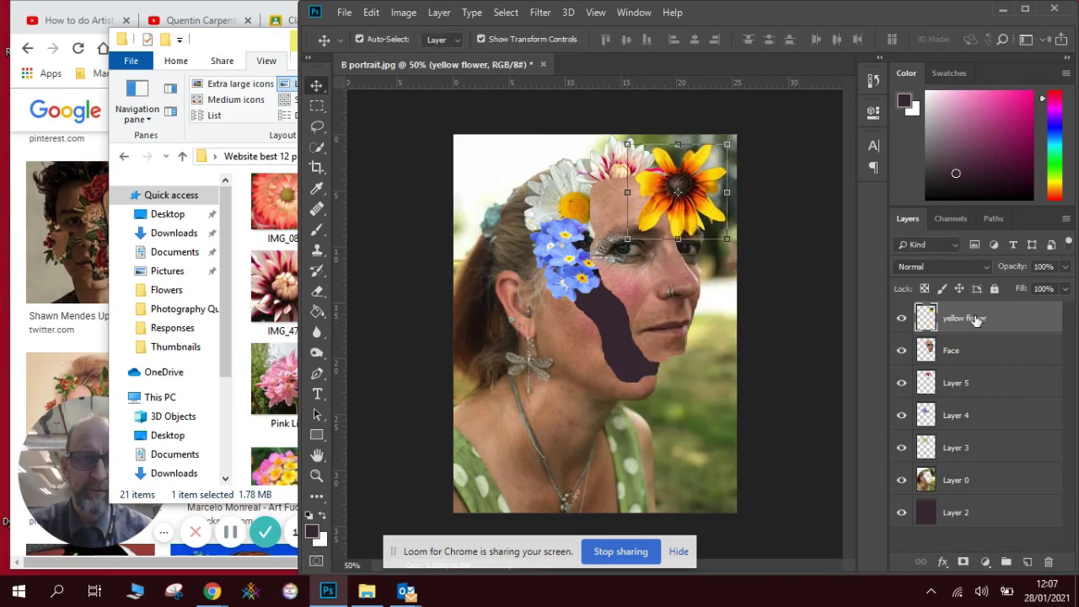
drag(975, 320, 975, 371)
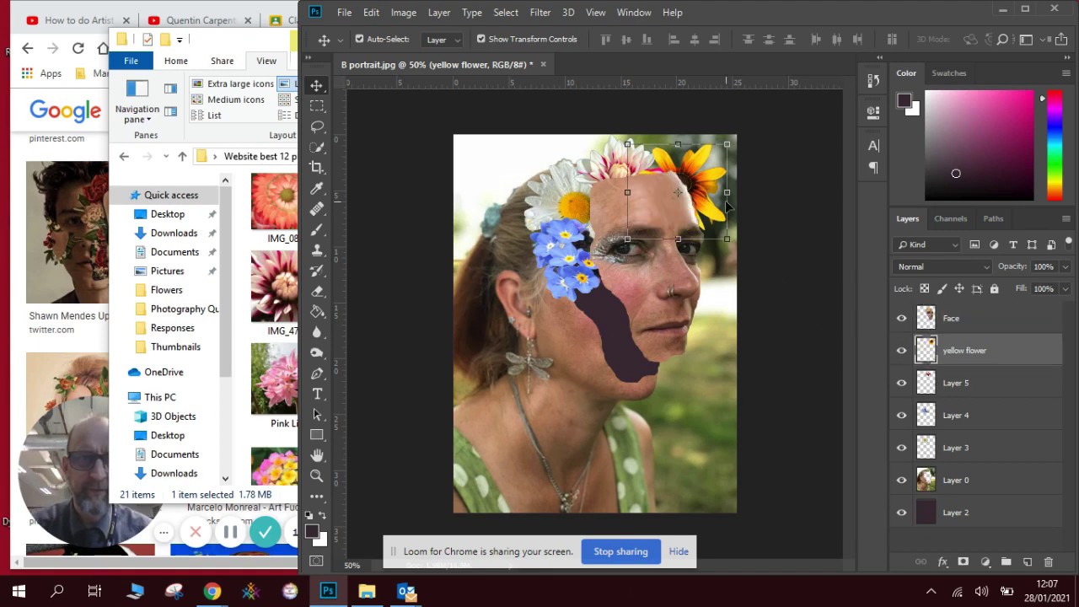
drag(697, 180, 620, 286)
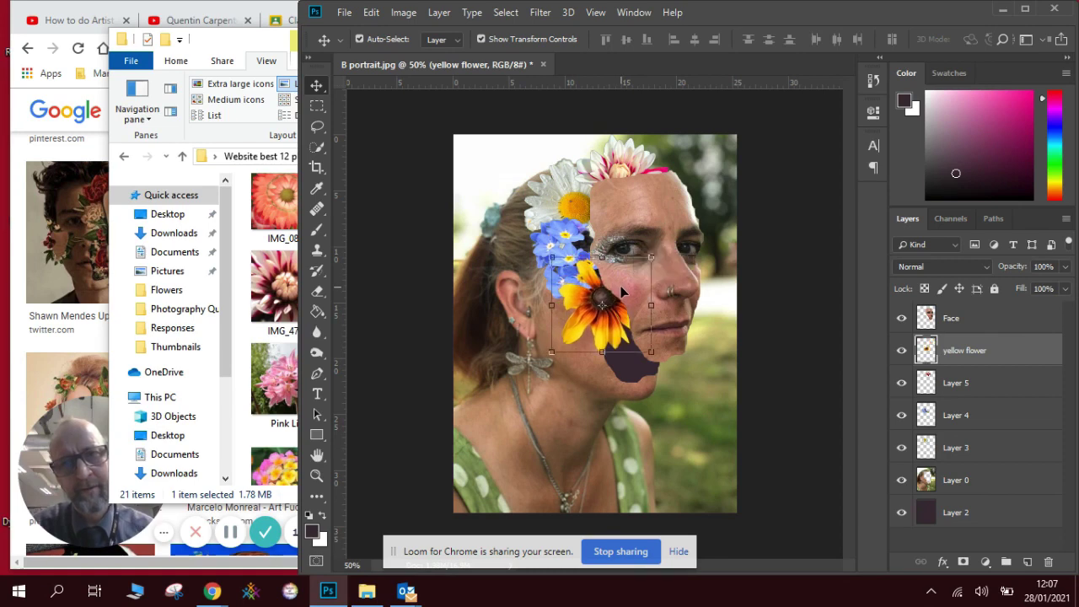
- Preview the Yellow Pink Lantana photo from the Flowers folder, then drag it into the portrait
click(252, 334)
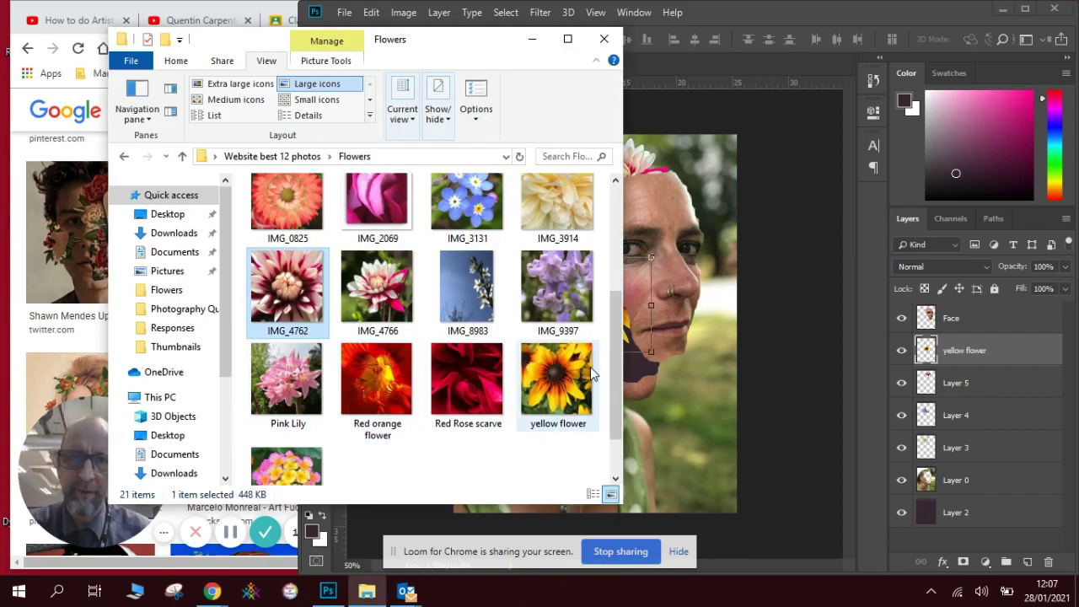
drag(619, 330, 616, 372)
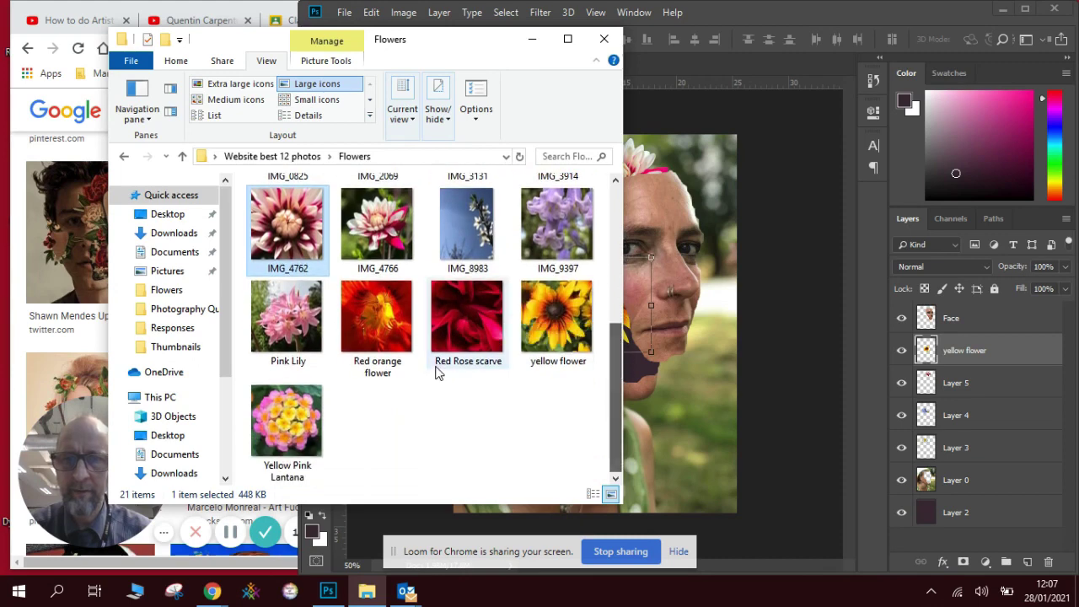
double_click(285, 422)
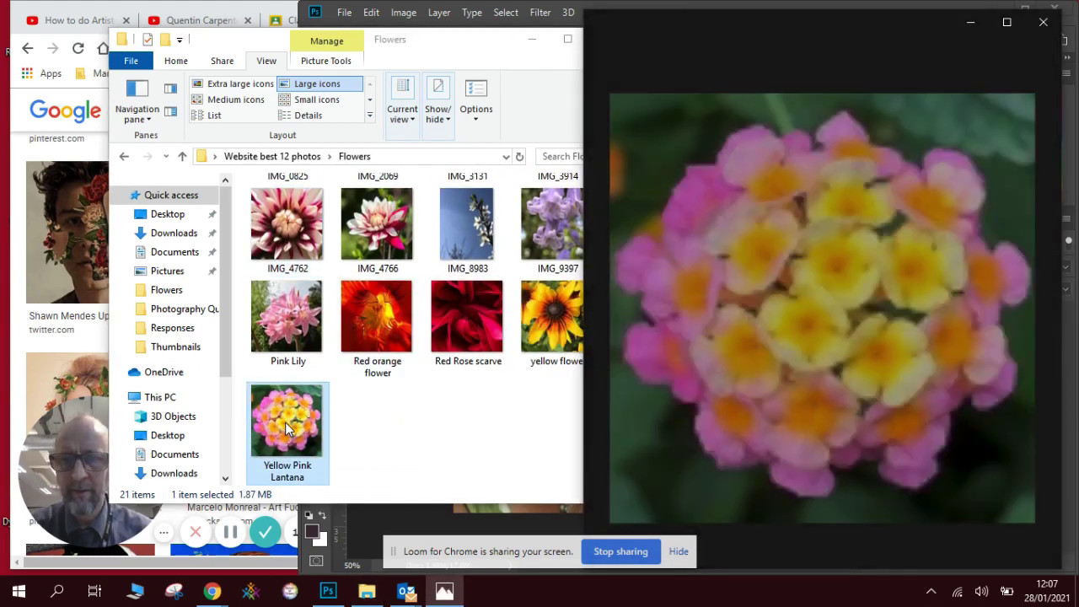
click(1045, 25)
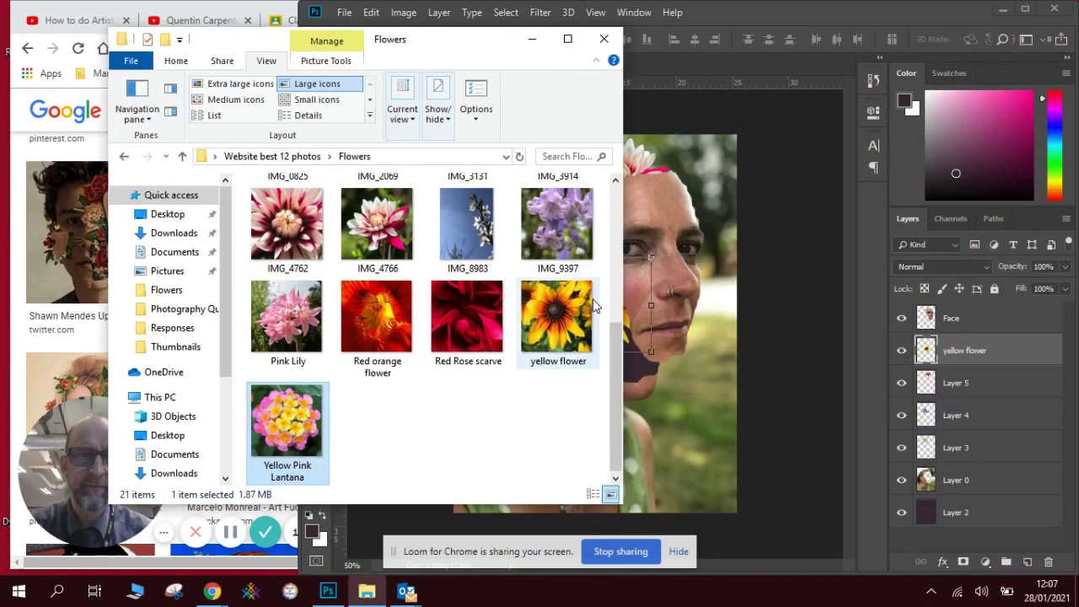
drag(295, 417, 704, 363)
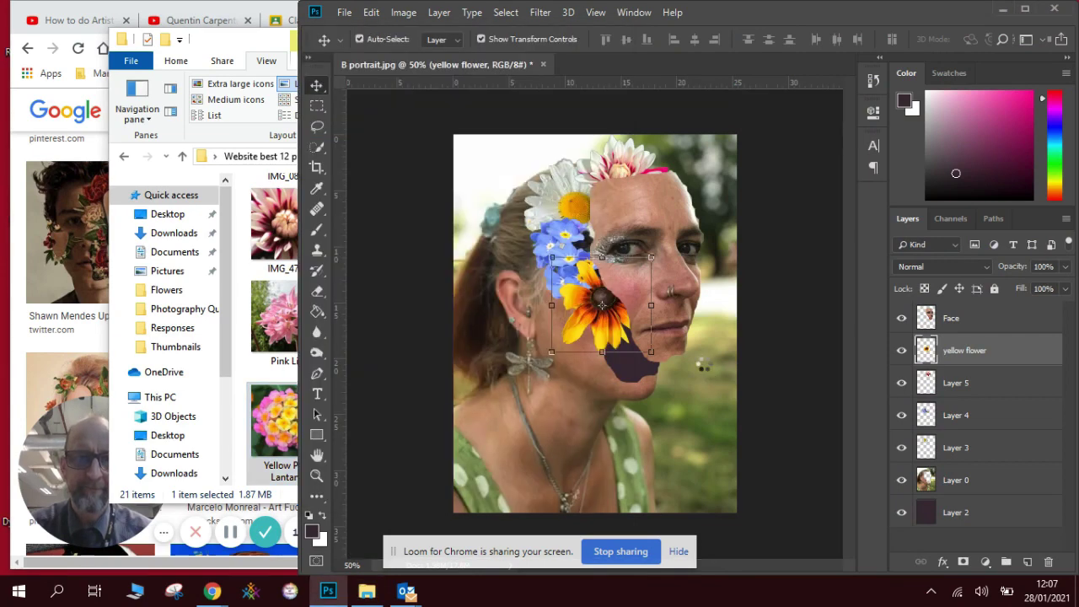
- Commit the lantana placement, move its layer above Face, and rasterize it
key(Return)
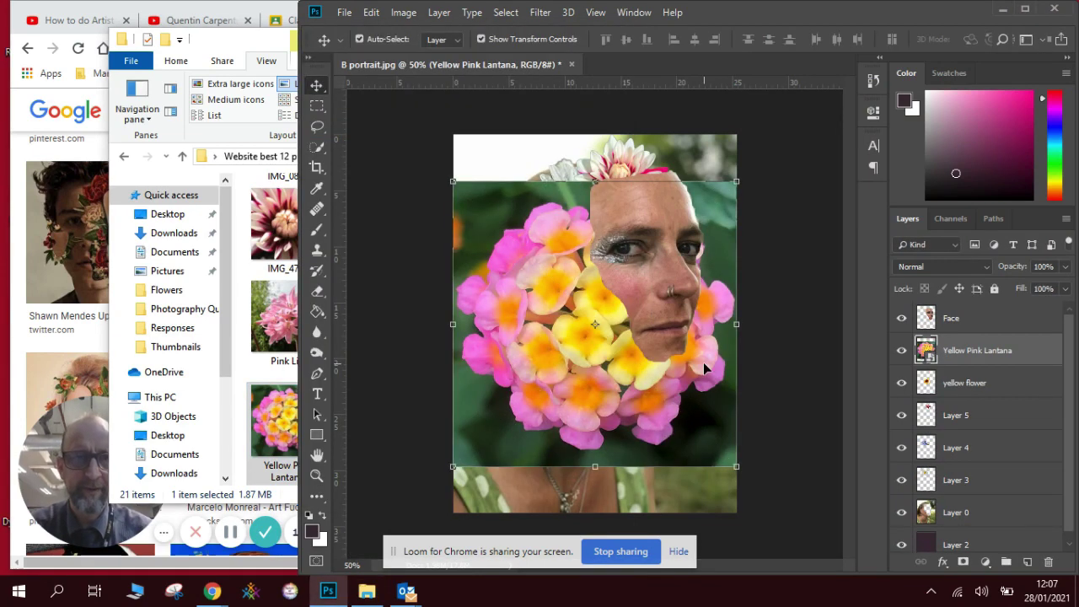
drag(1000, 346, 991, 312)
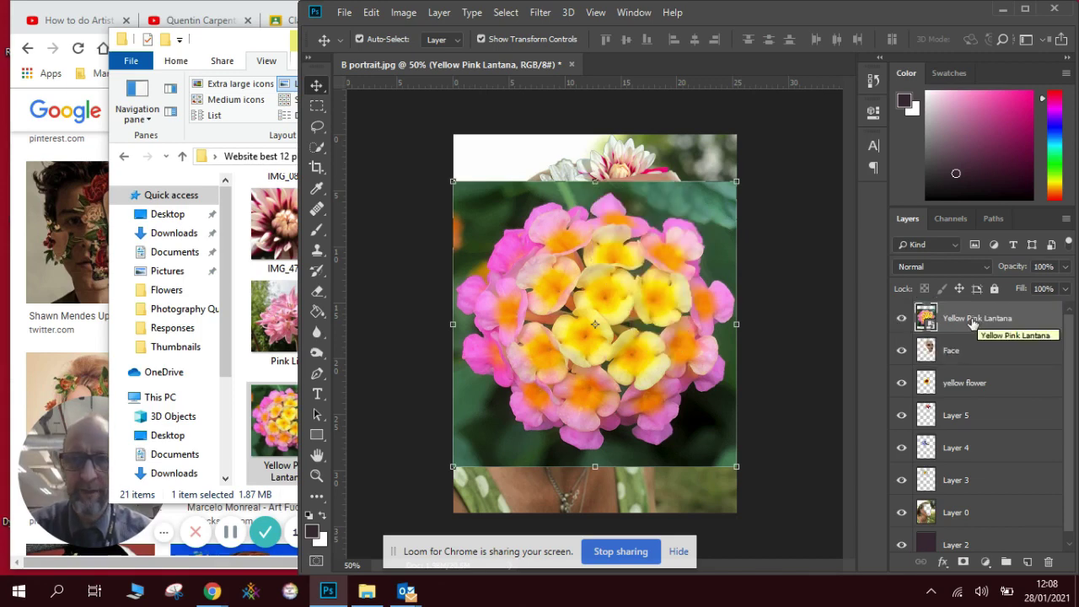
right_click(973, 323)
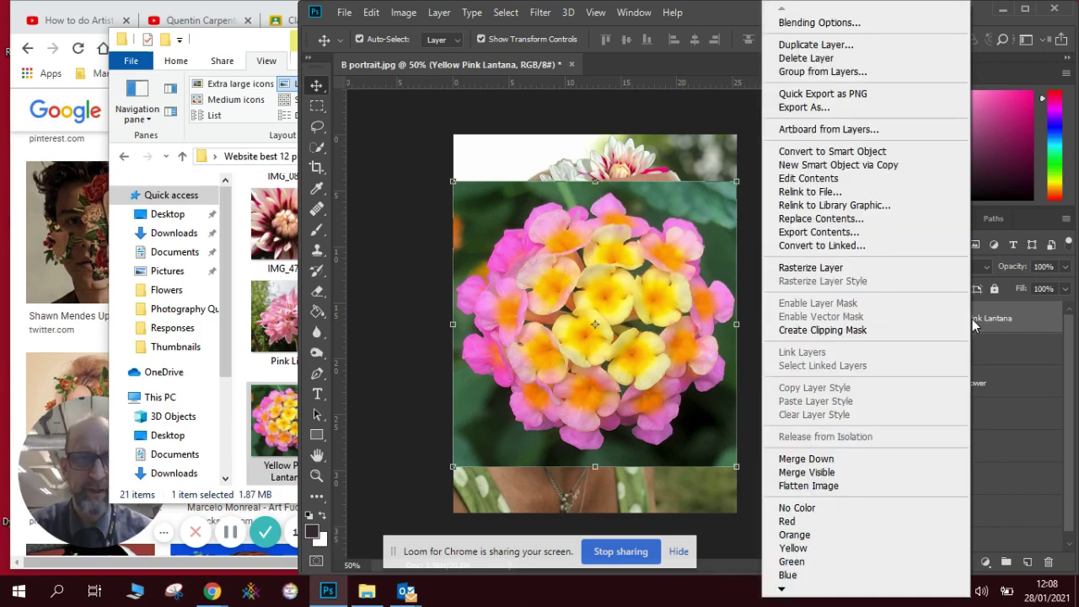
click(872, 267)
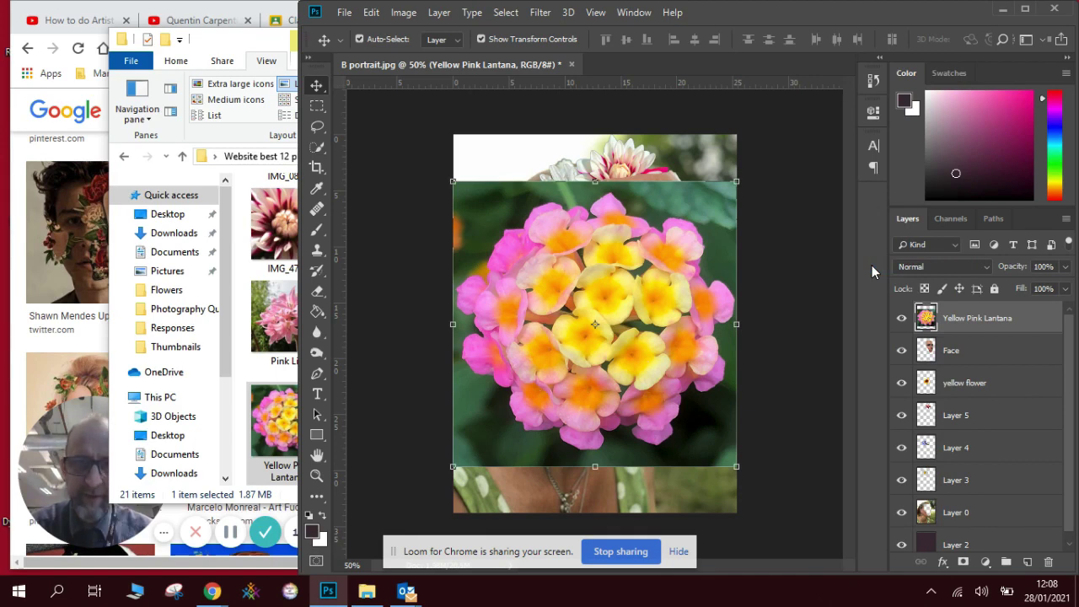
- Quick-select the lantana bloom, invert, delete the green background, and deselect
click(319, 146)
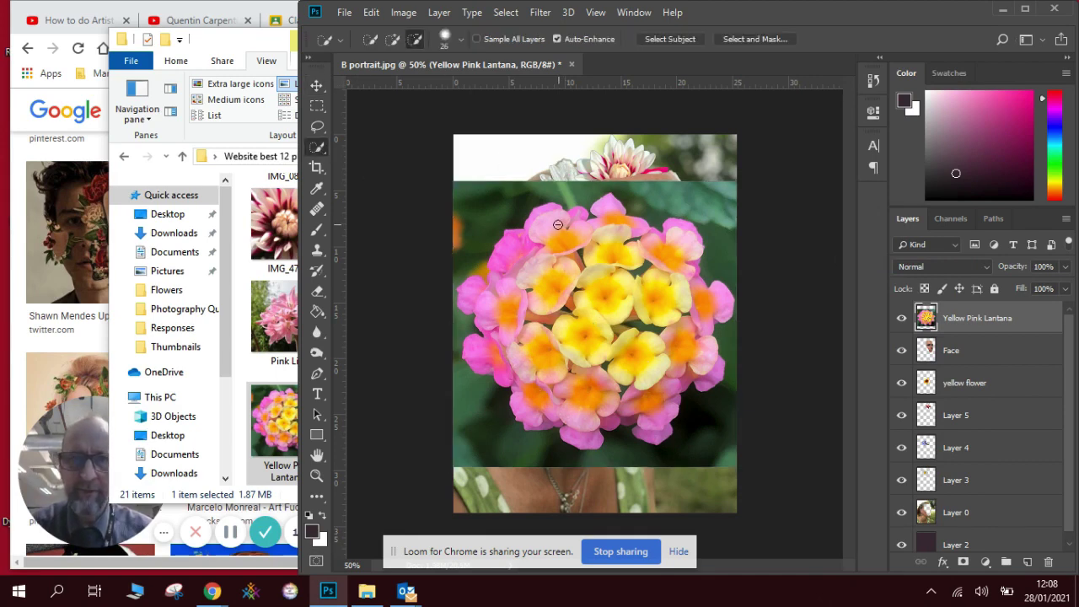
click(393, 40)
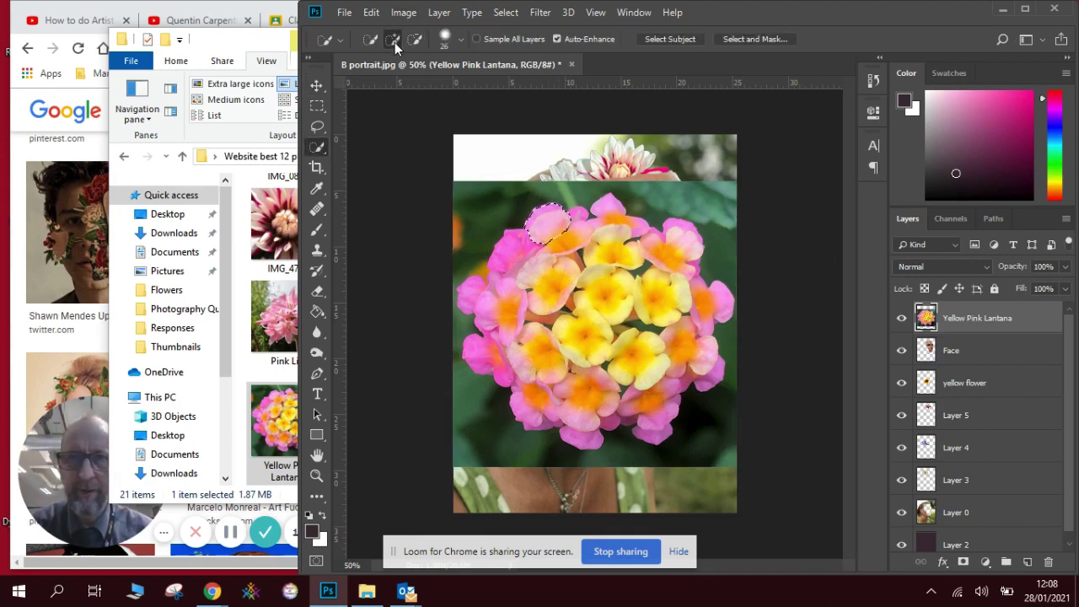
mouse_move(544, 221)
mouse_down()
mouse_move(511, 255)
mouse_move(501, 294)
mouse_move(480, 298)
mouse_move(488, 346)
mouse_up()
mouse_move(514, 380)
mouse_down()
mouse_move(531, 409)
mouse_move(628, 413)
mouse_move(656, 429)
mouse_up()
mouse_move(688, 379)
mouse_down()
mouse_move(707, 353)
mouse_move(697, 317)
mouse_move(709, 307)
mouse_move(682, 240)
mouse_move(627, 241)
mouse_move(598, 223)
mouse_move(612, 272)
mouse_move(667, 318)
mouse_up()
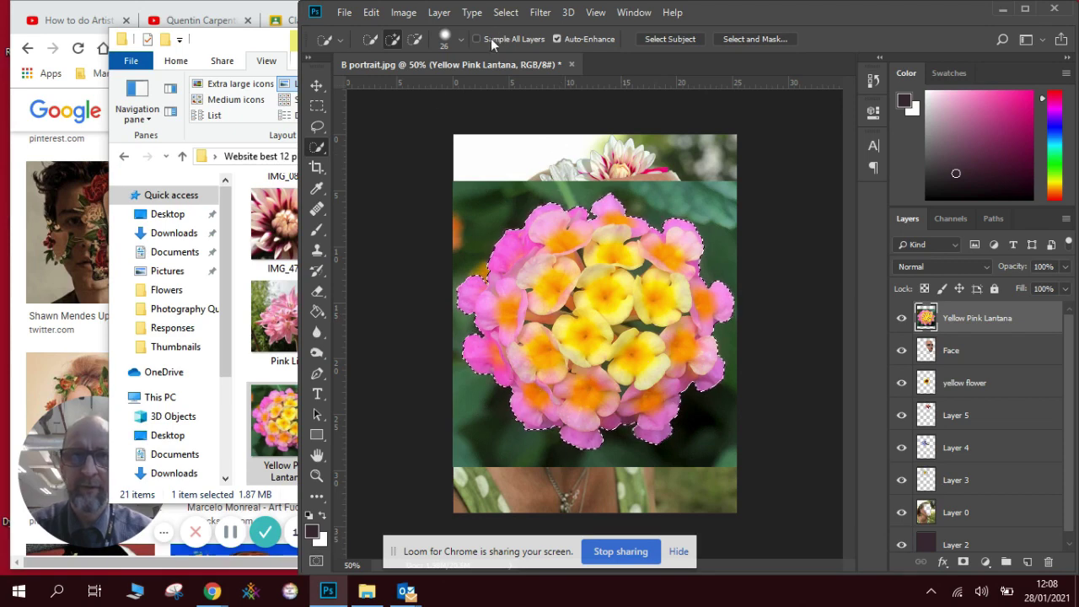
click(504, 12)
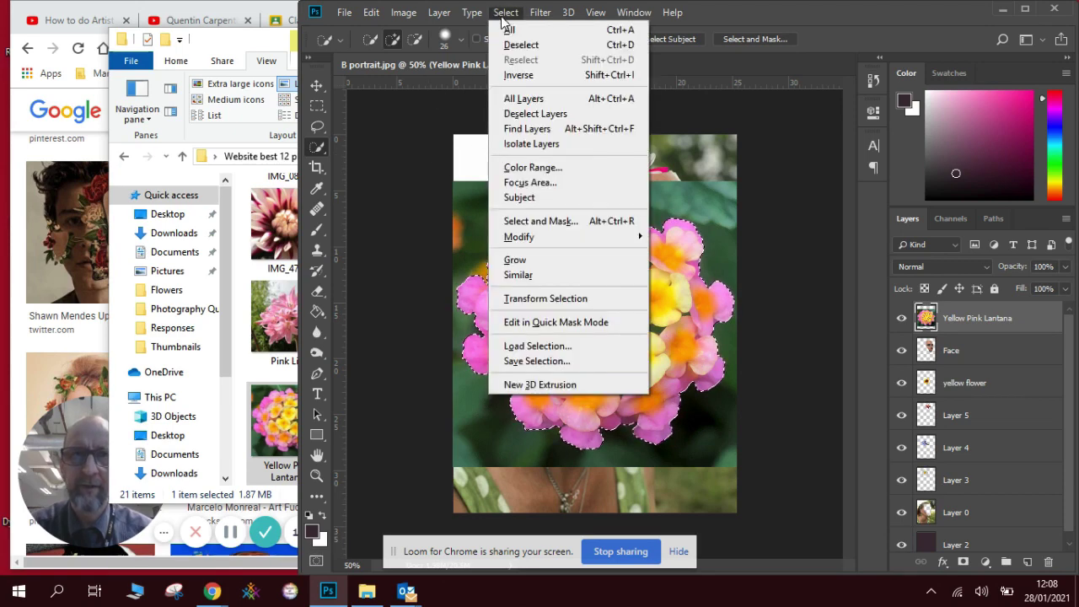
click(516, 75)
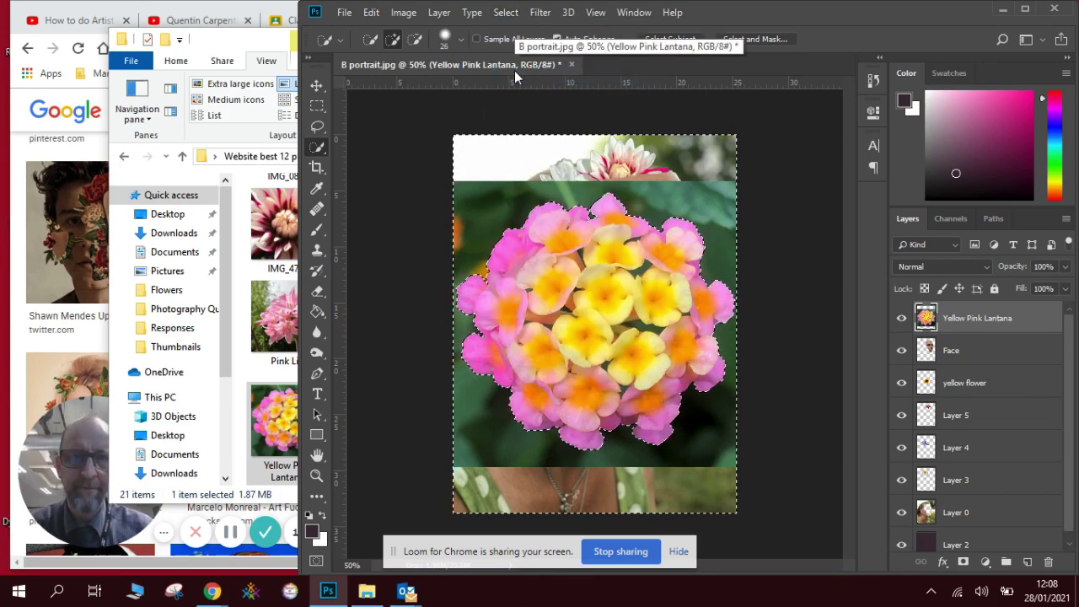
key(Delete)
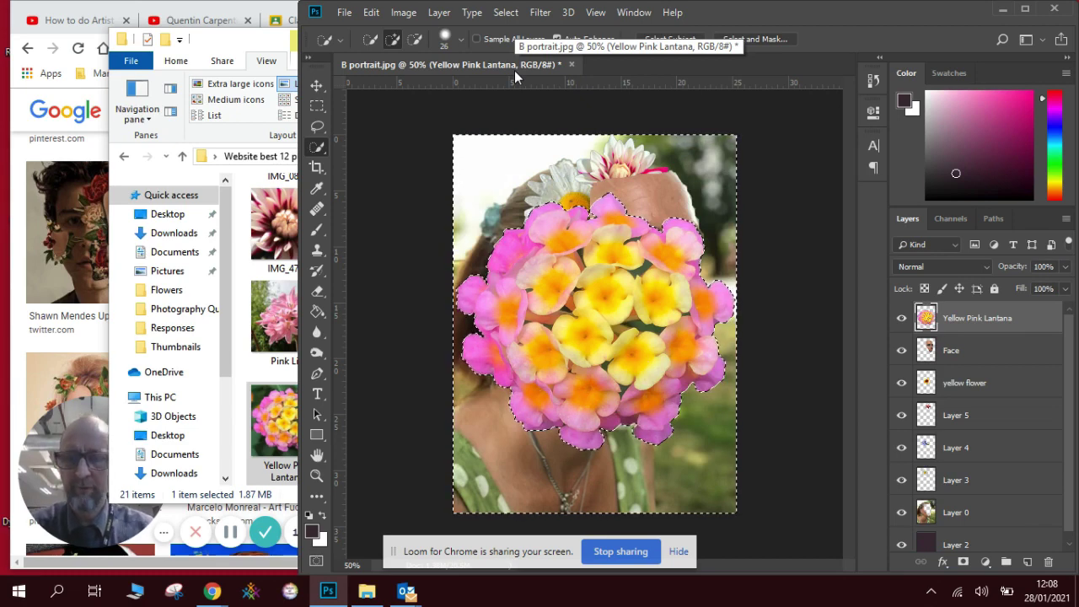
key(ctrl+d)
- Shrink the lantana flower and move it onto the woman's cheek
click(319, 87)
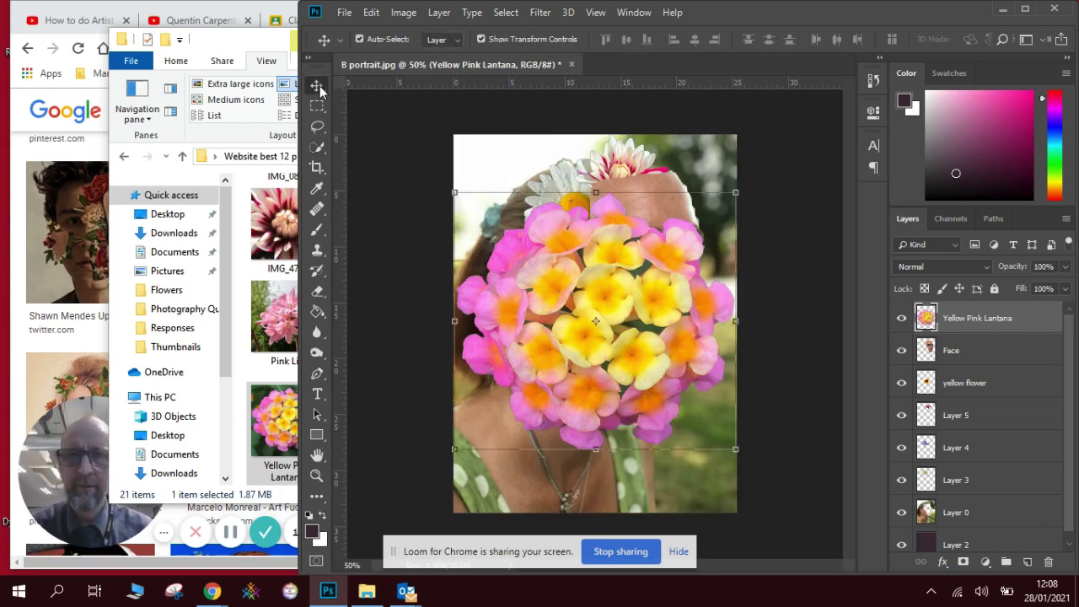
drag(454, 192, 649, 364)
drag(690, 403, 622, 340)
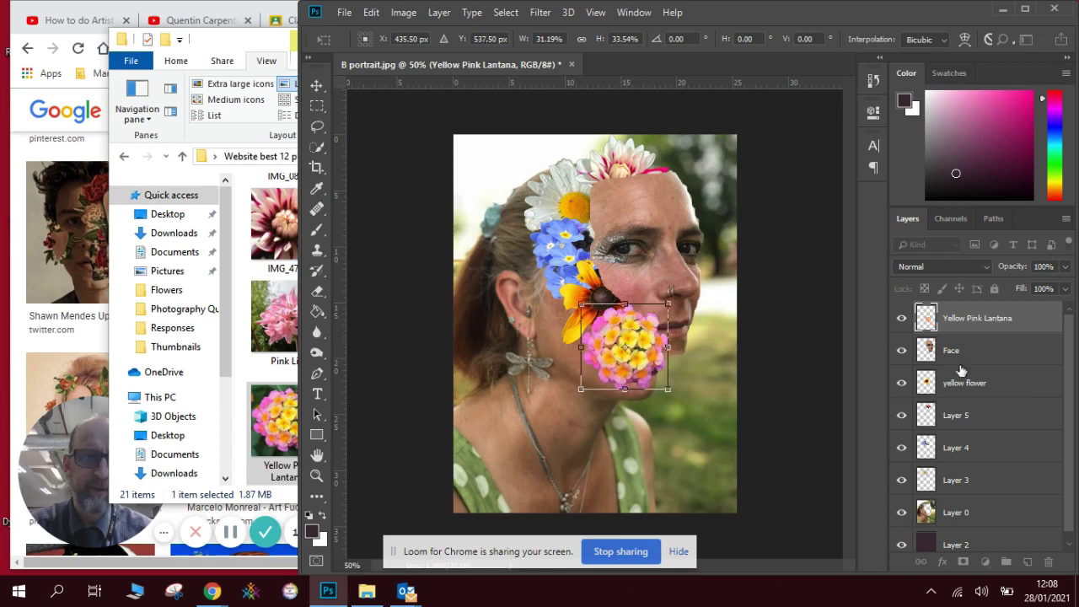
key(Return)
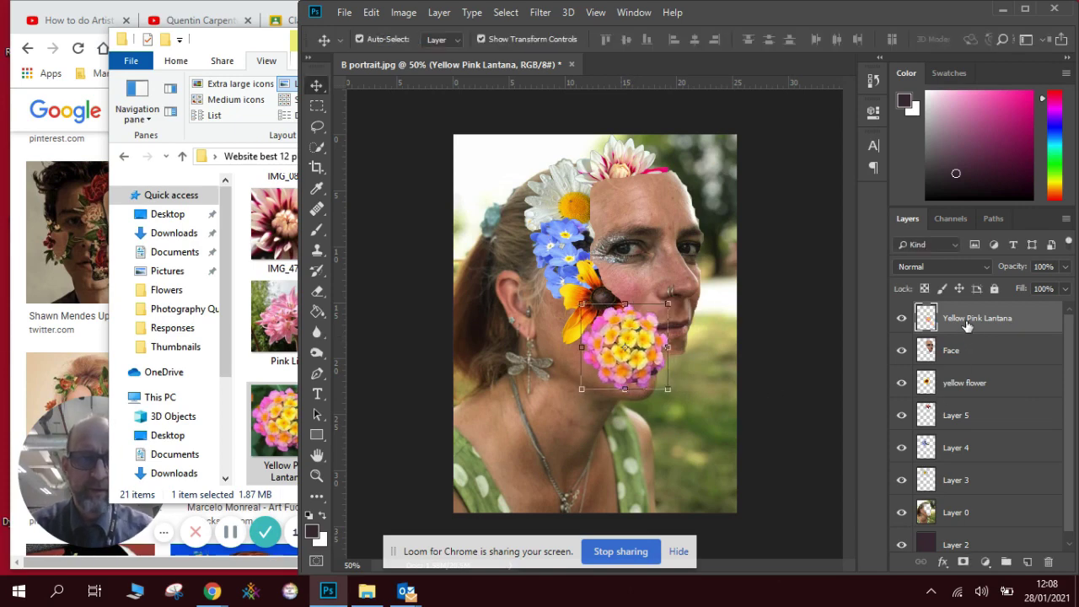
- Move the Yellow Pink Lantana layer below Face and nudge the flower slightly higher
drag(967, 325, 968, 371)
key(ctrl+t)
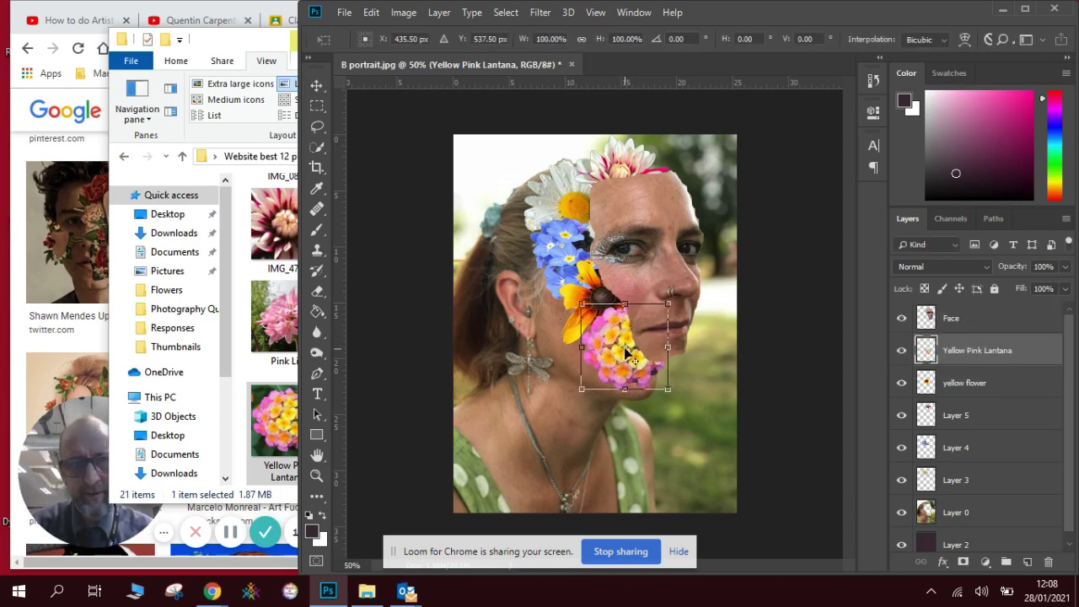
mouse_move(628, 354)
mouse_down()
mouse_move(606, 340)
mouse_move(618, 338)
mouse_up()
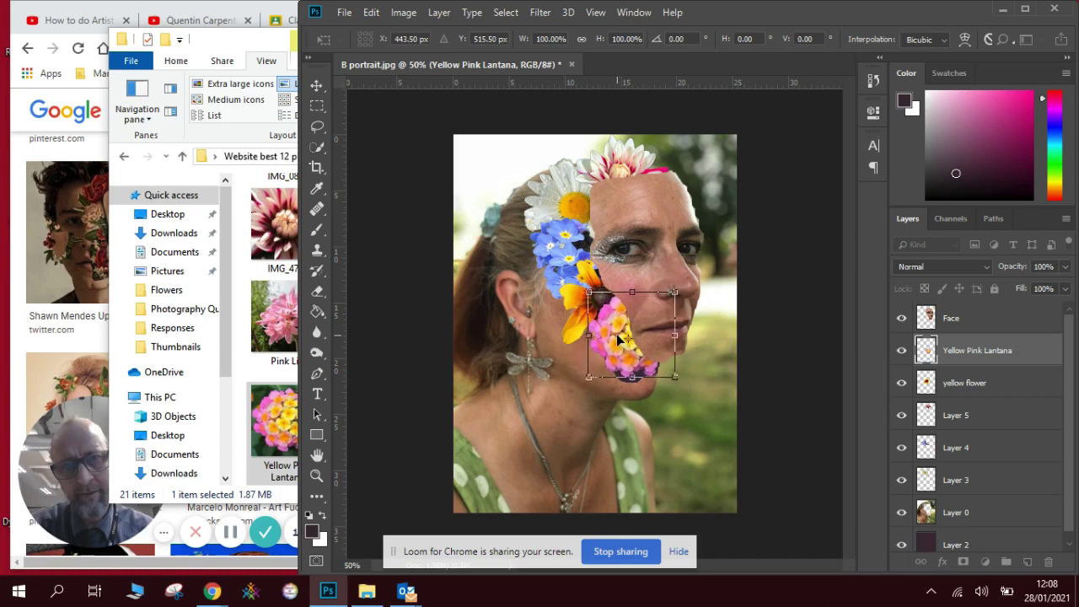
key(Return)
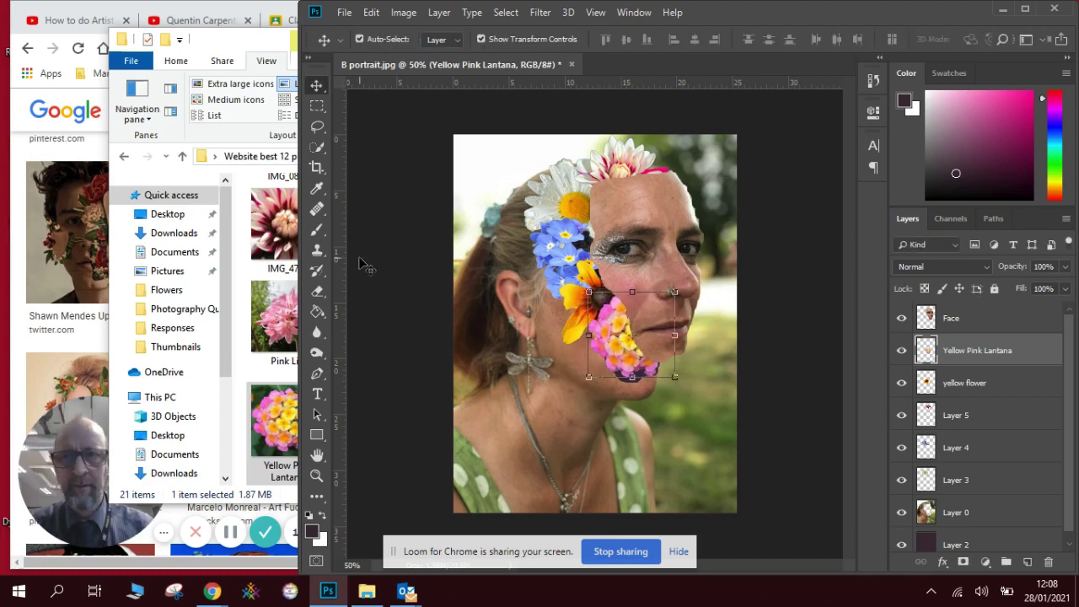
click(87, 246)
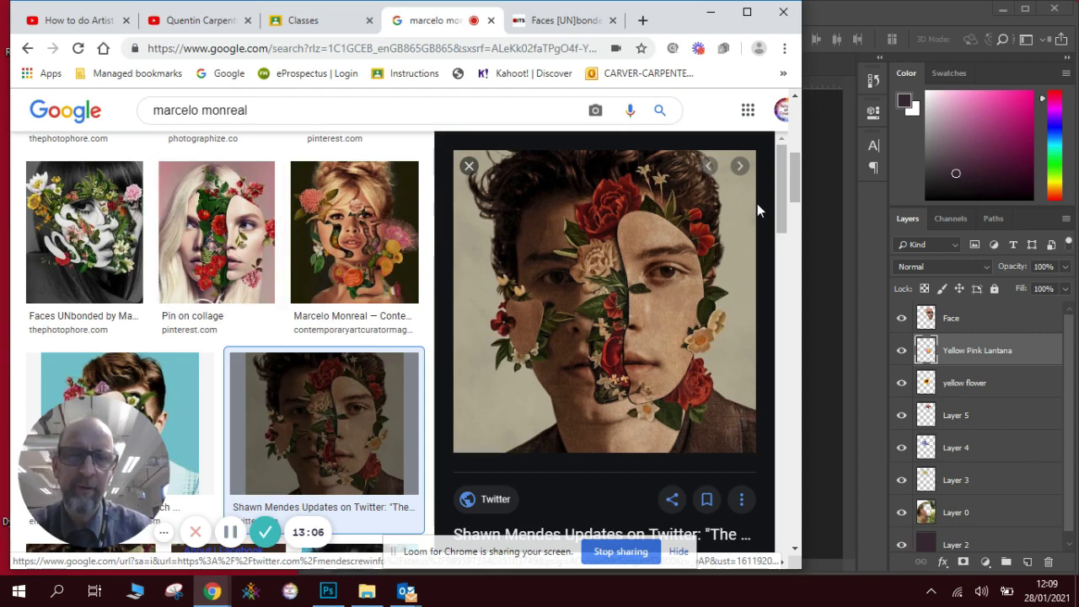
- Enlarge the blonde woman's flower collage as a reference, then return to the portrait
click(268, 229)
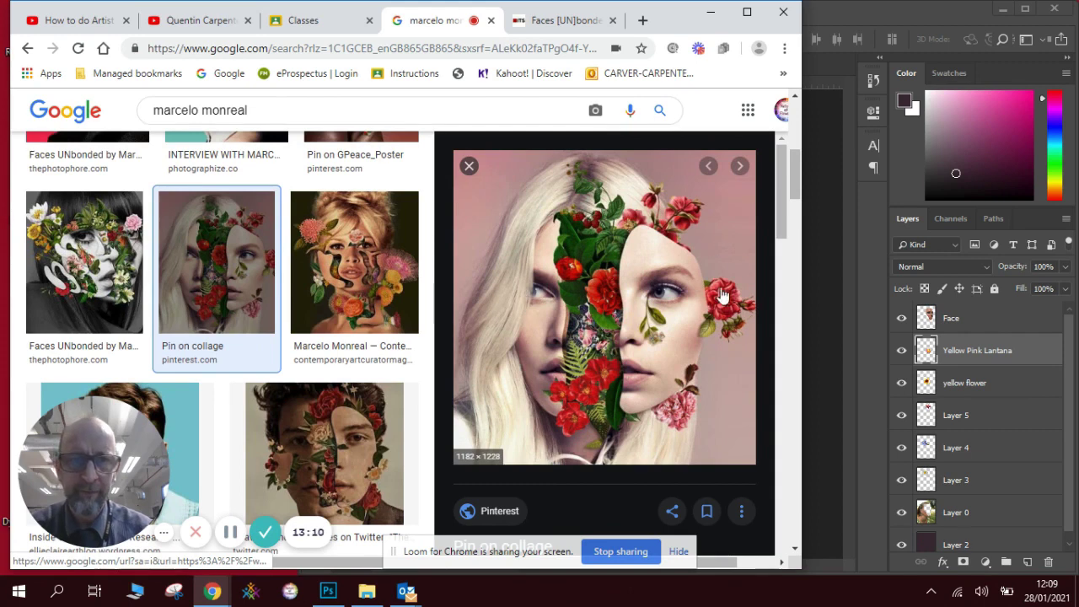
click(812, 301)
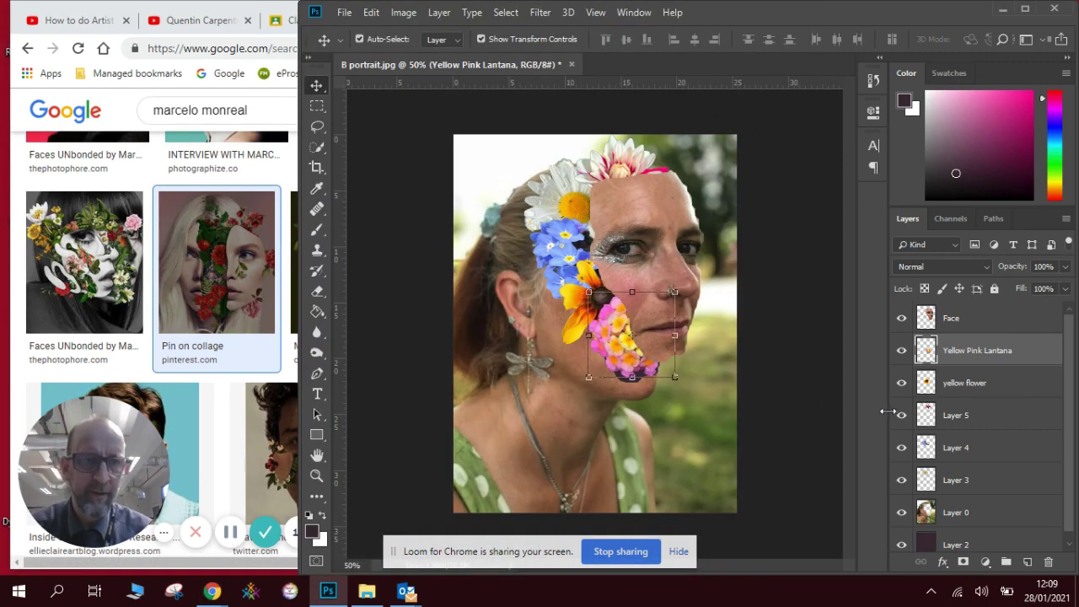
- Preview the Pink Lily photo from the Flowers folder and drag it into the portrait
mouse_move(372, 597)
click(375, 515)
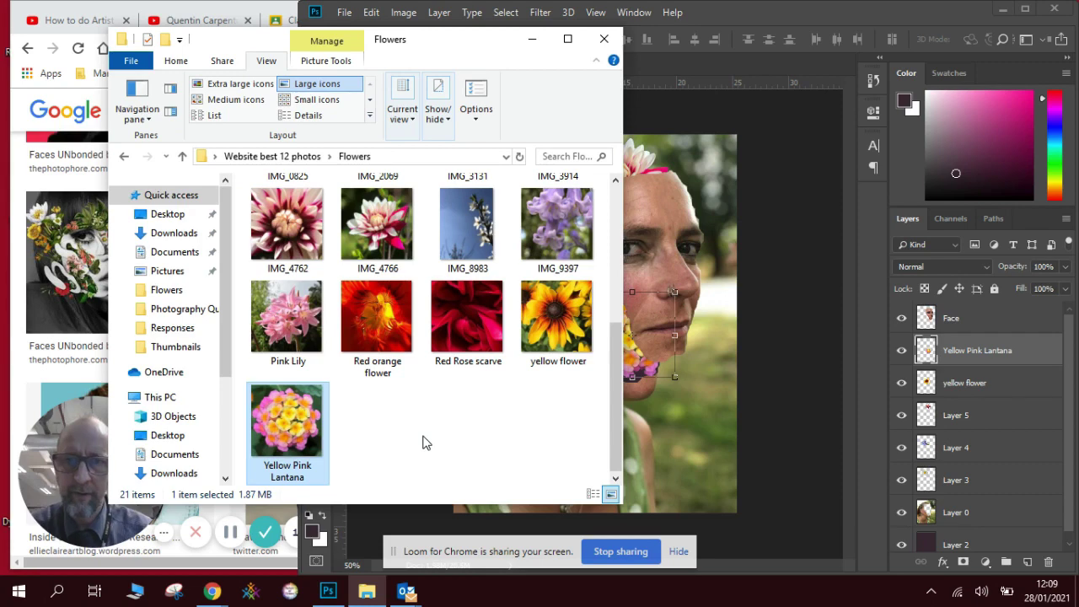
click(308, 312)
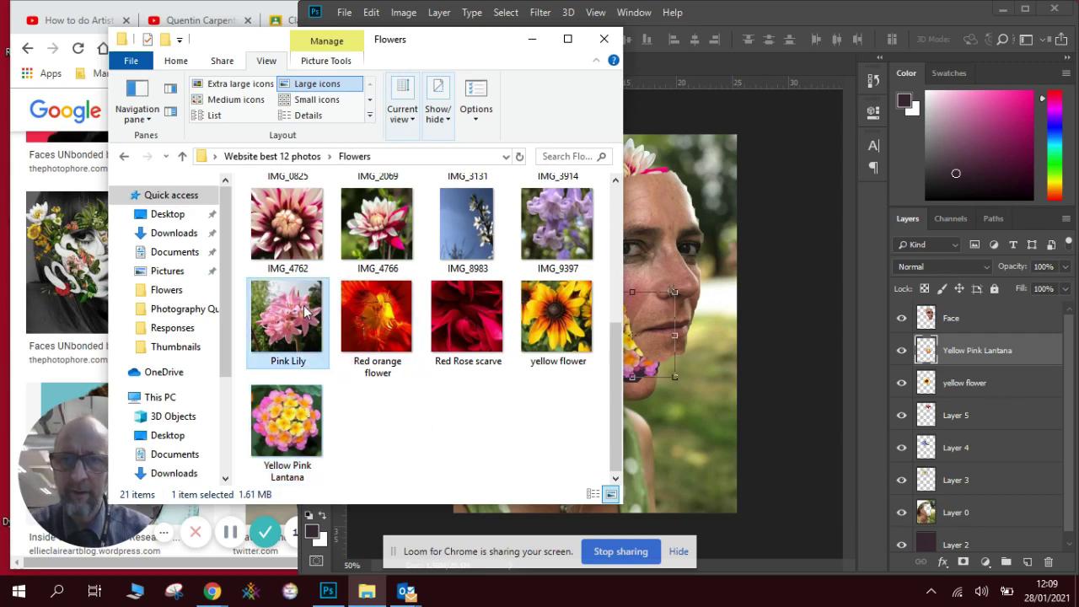
double_click(308, 312)
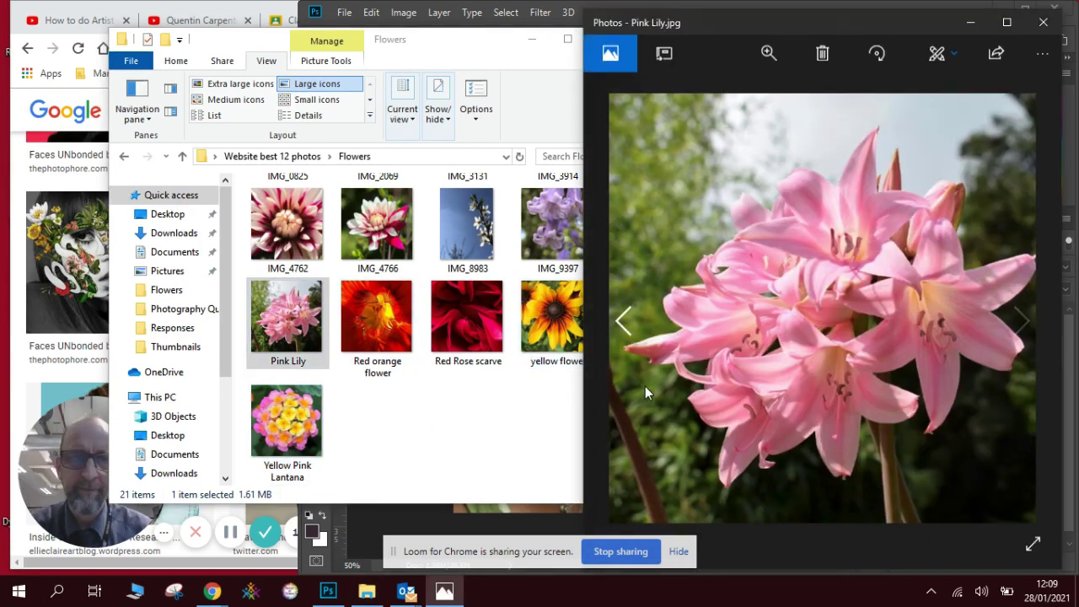
click(1043, 22)
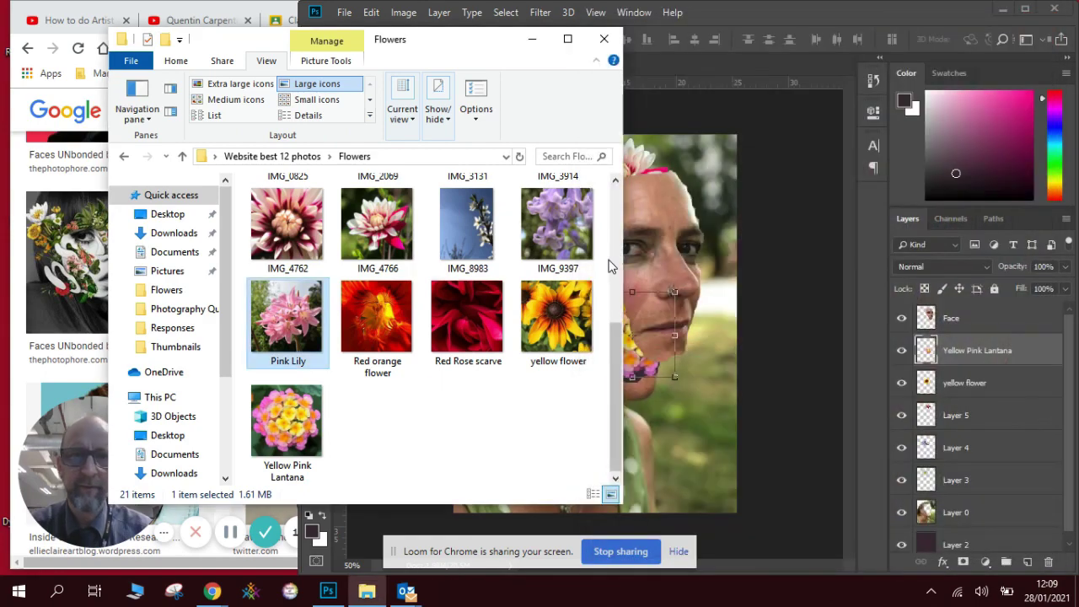
drag(316, 319, 594, 324)
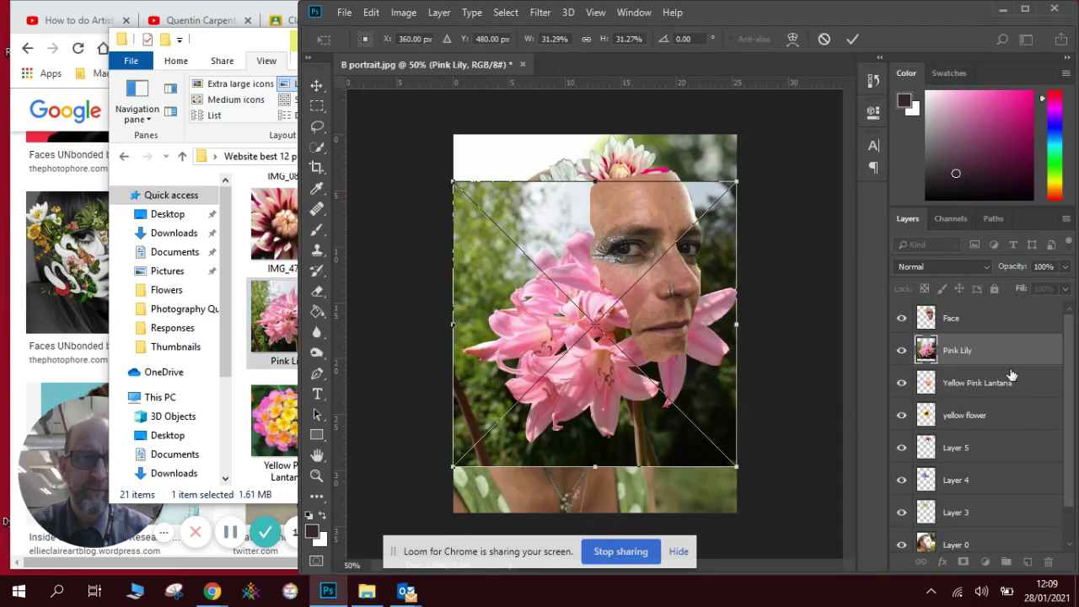
- Commit the Pink Lily placement, move its layer above Face, and rasterize it
key(Return)
drag(993, 348, 985, 312)
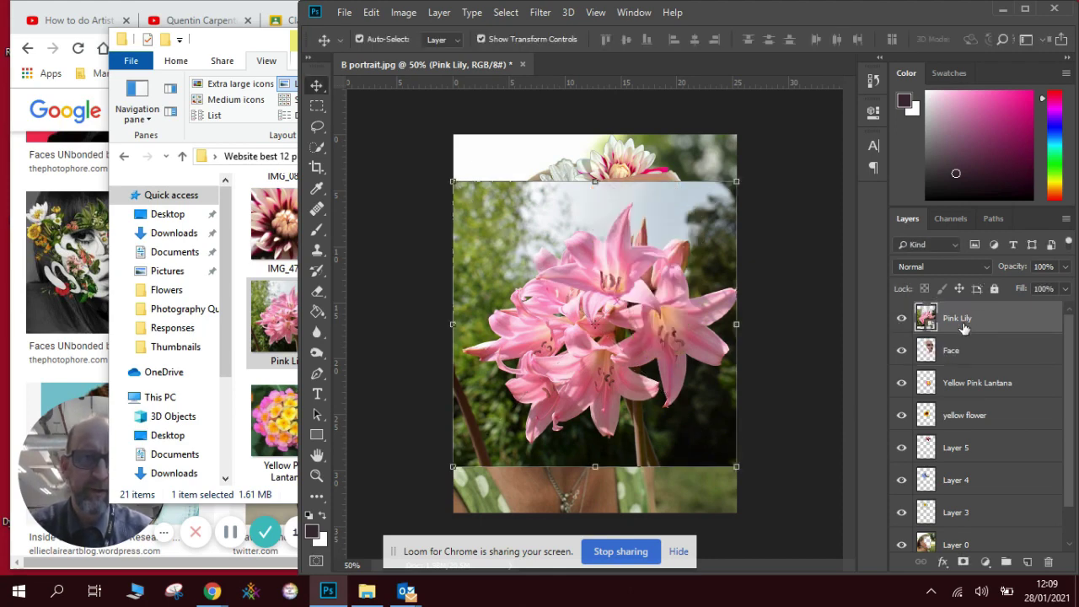
right_click(963, 325)
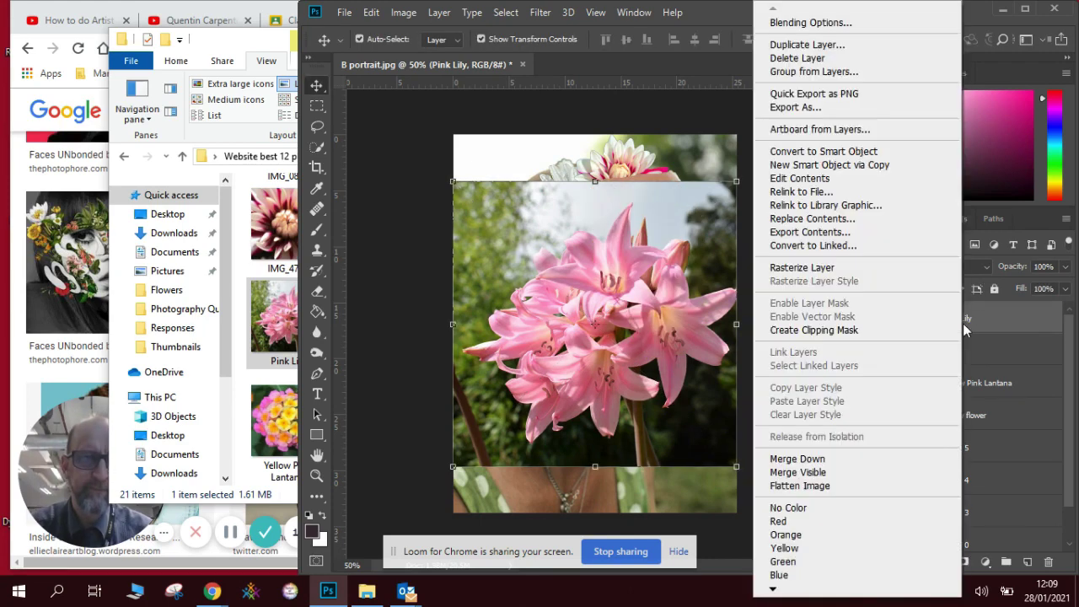
click(875, 268)
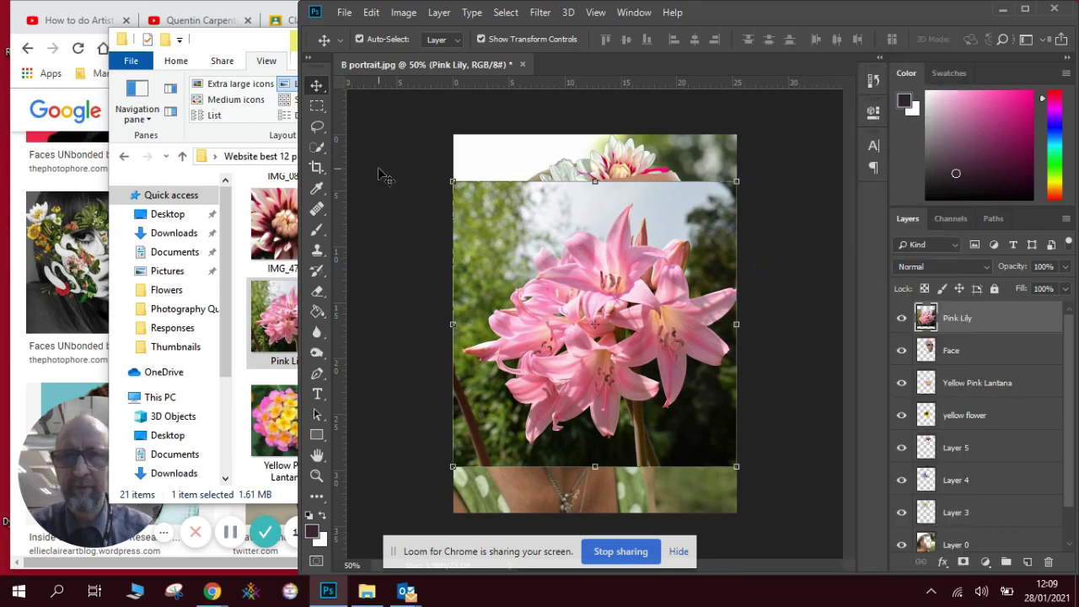
- Quick-select the lily blooms, cut them, and paste them as a new Layer 6
click(319, 147)
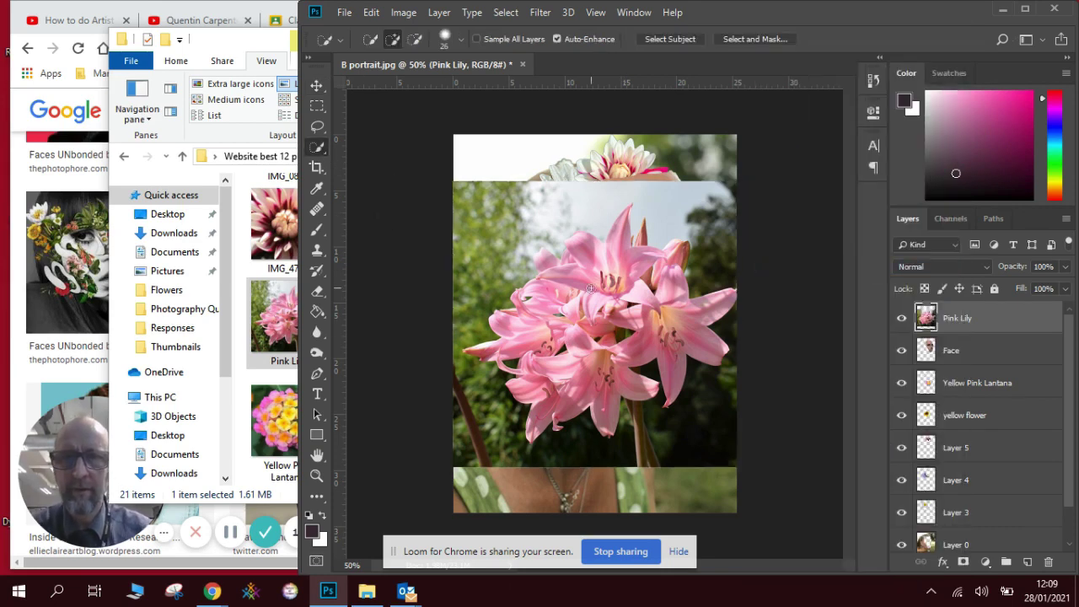
click(587, 248)
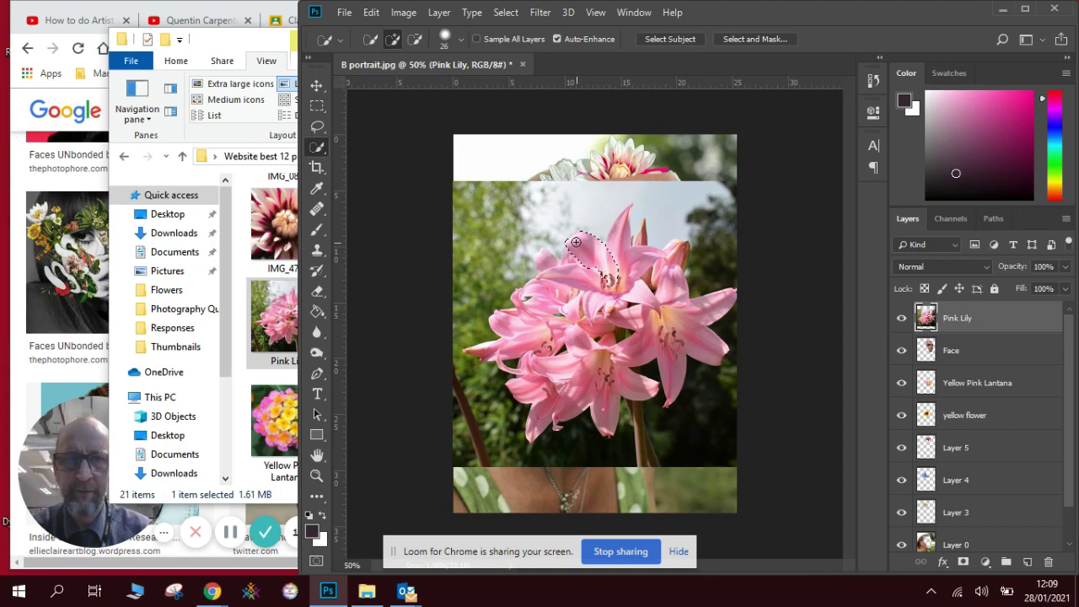
mouse_move(576, 242)
mouse_down()
mouse_move(616, 278)
mouse_move(625, 250)
mouse_move(647, 256)
mouse_move(642, 240)
mouse_move(652, 269)
mouse_move(675, 265)
mouse_move(677, 248)
mouse_move(675, 306)
mouse_move(697, 312)
mouse_move(673, 317)
mouse_move(671, 356)
mouse_move(663, 343)
mouse_move(615, 359)
mouse_move(624, 378)
mouse_move(609, 384)
mouse_move(602, 407)
mouse_move(599, 387)
mouse_move(540, 414)
mouse_move(503, 345)
mouse_up()
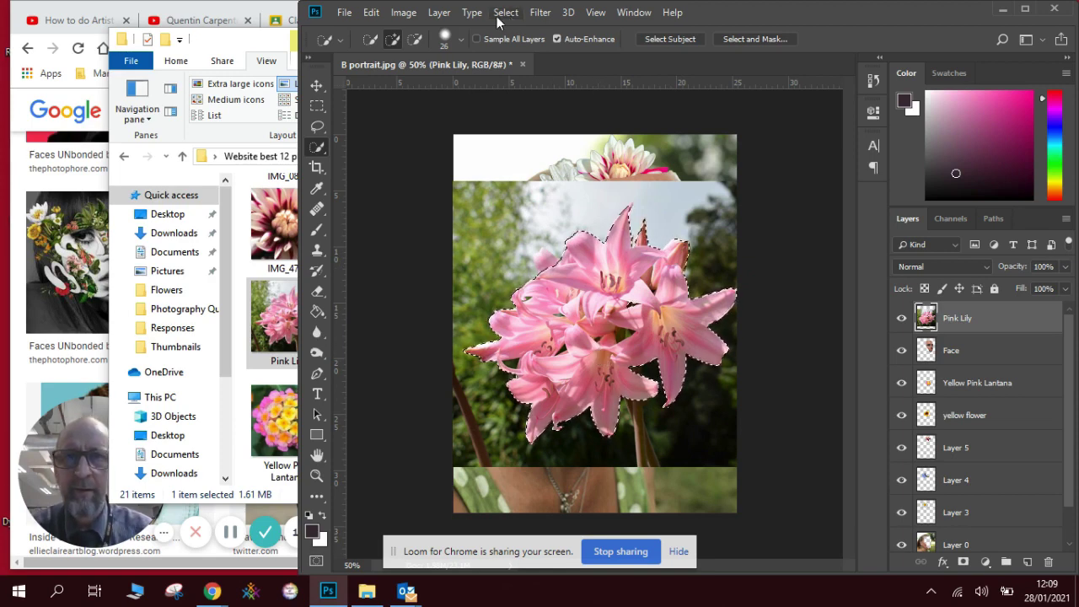
click(371, 12)
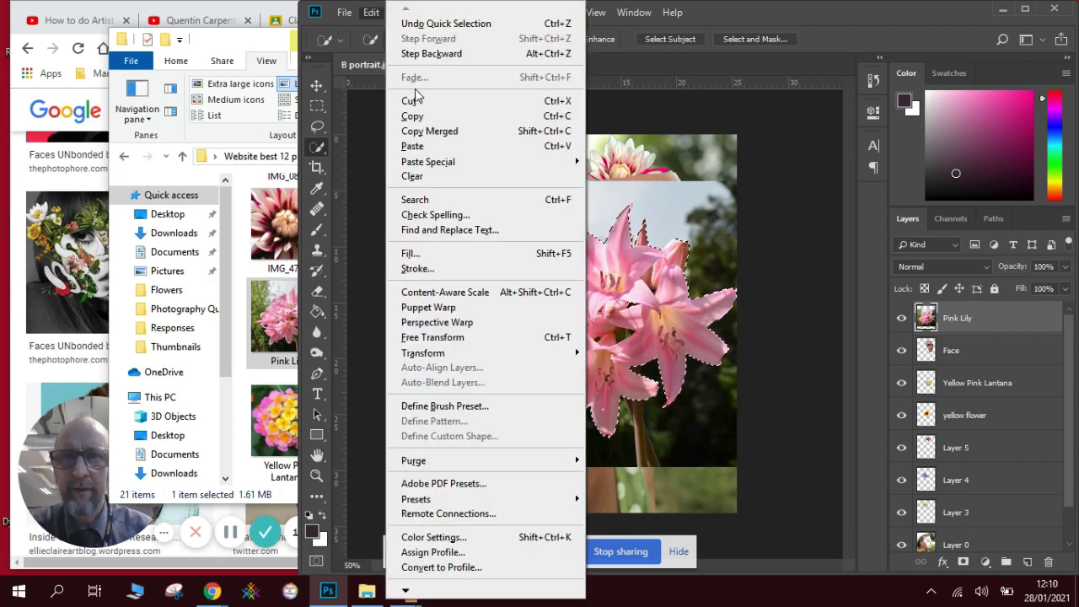
click(414, 101)
click(371, 12)
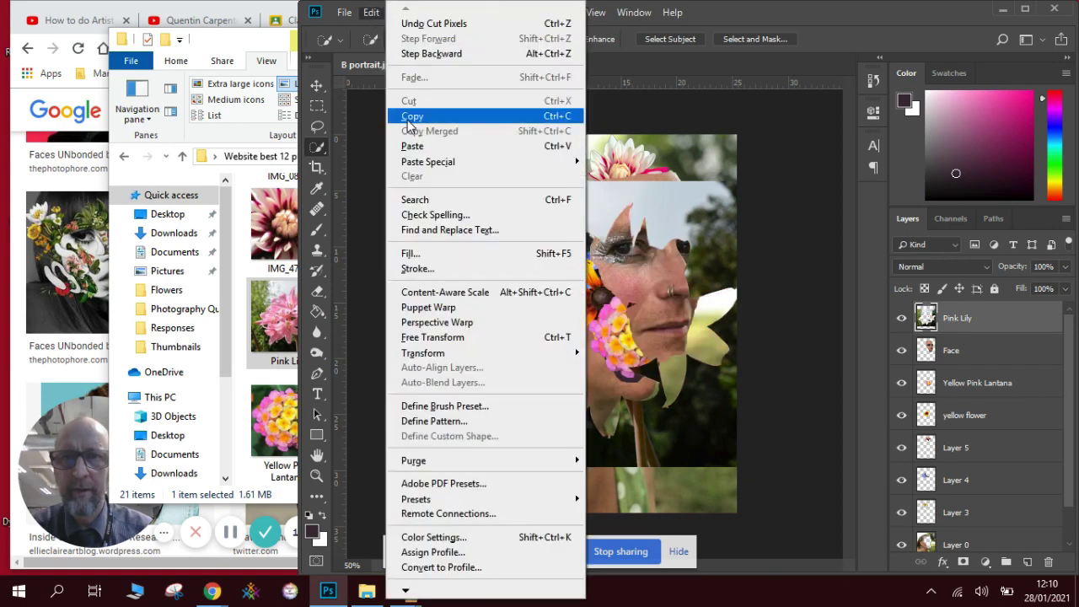
click(412, 146)
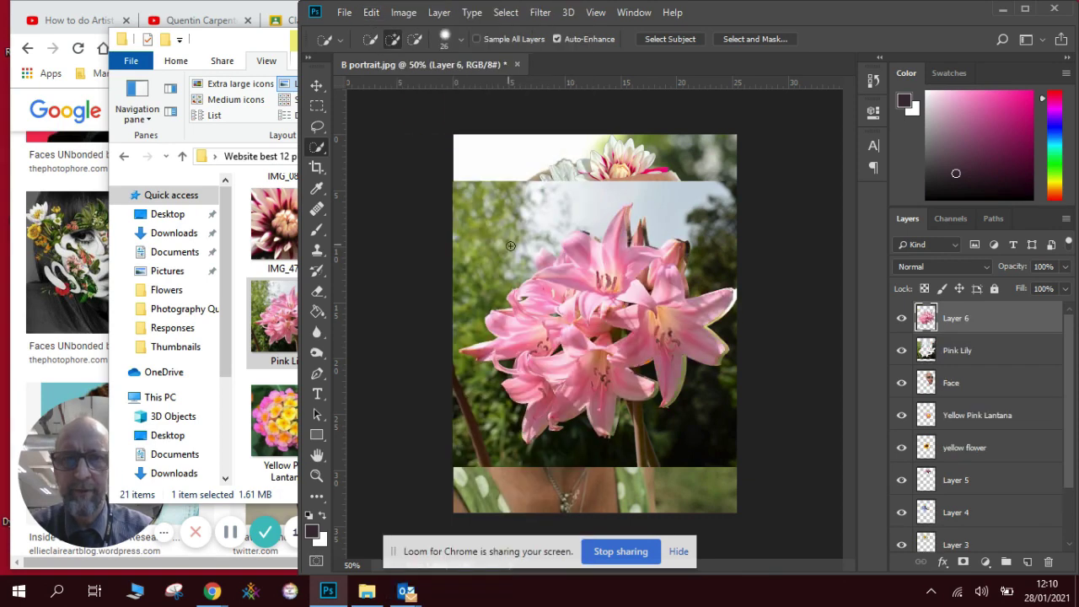
- Move the full Pink Lily photo layer below Layer 0 and shrink it
click(318, 88)
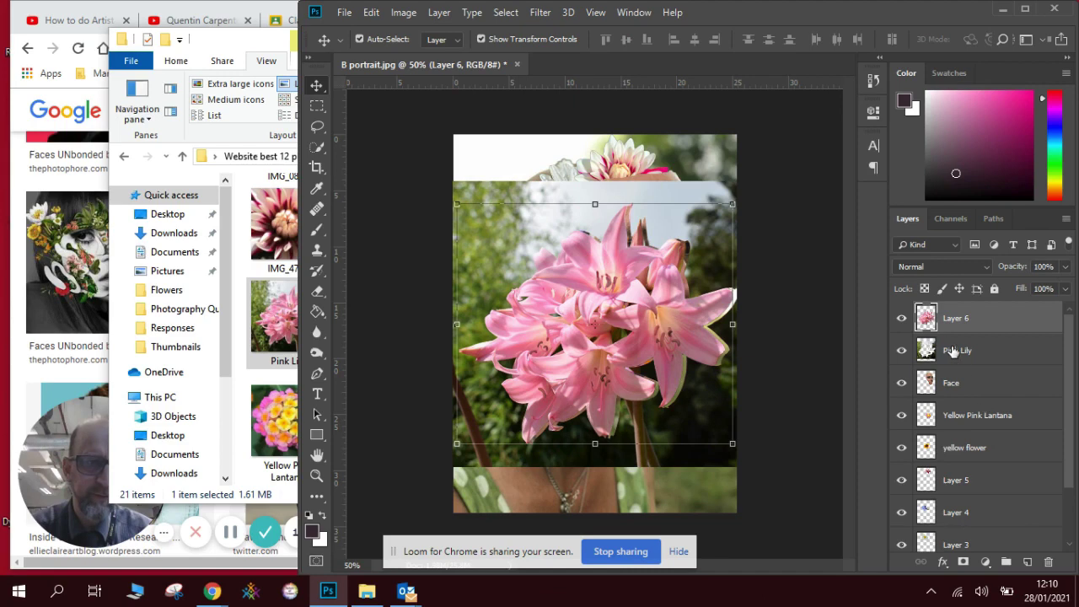
drag(953, 351, 961, 529)
drag(1069, 440, 1074, 469)
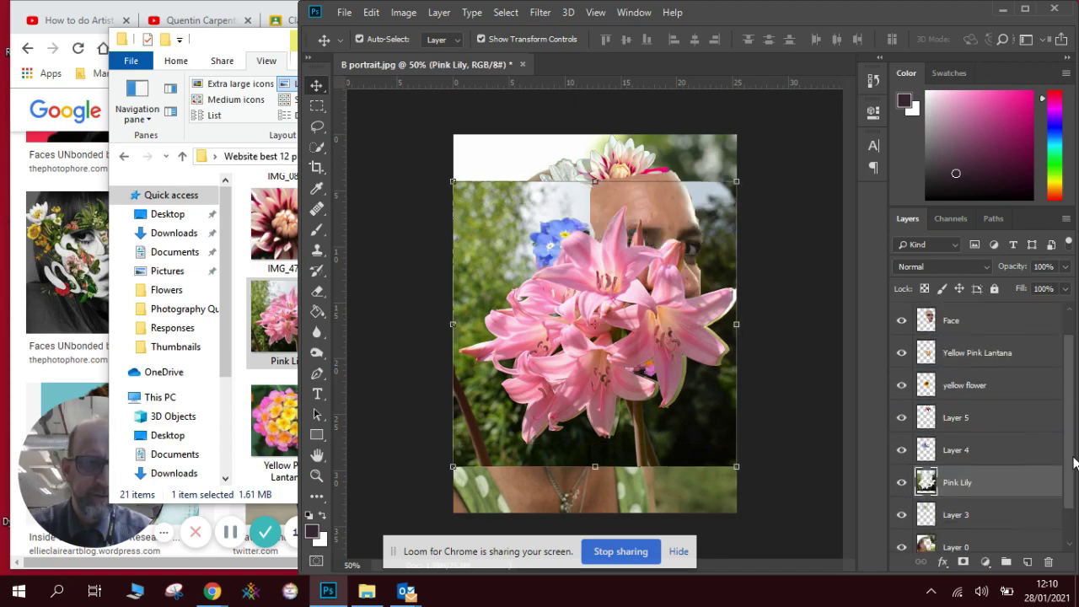
drag(985, 480, 982, 535)
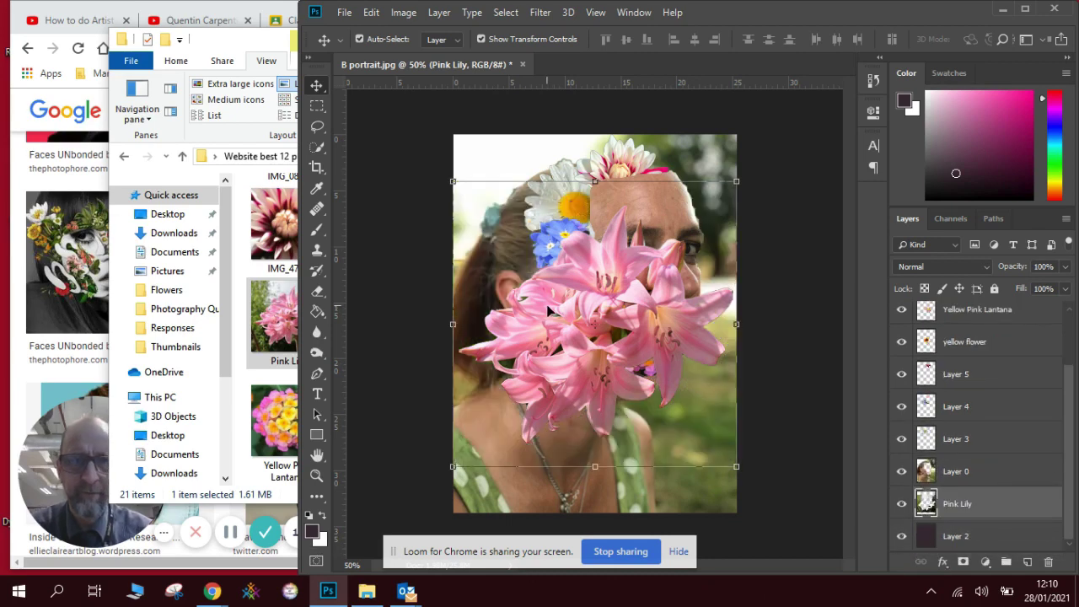
drag(453, 181, 476, 221)
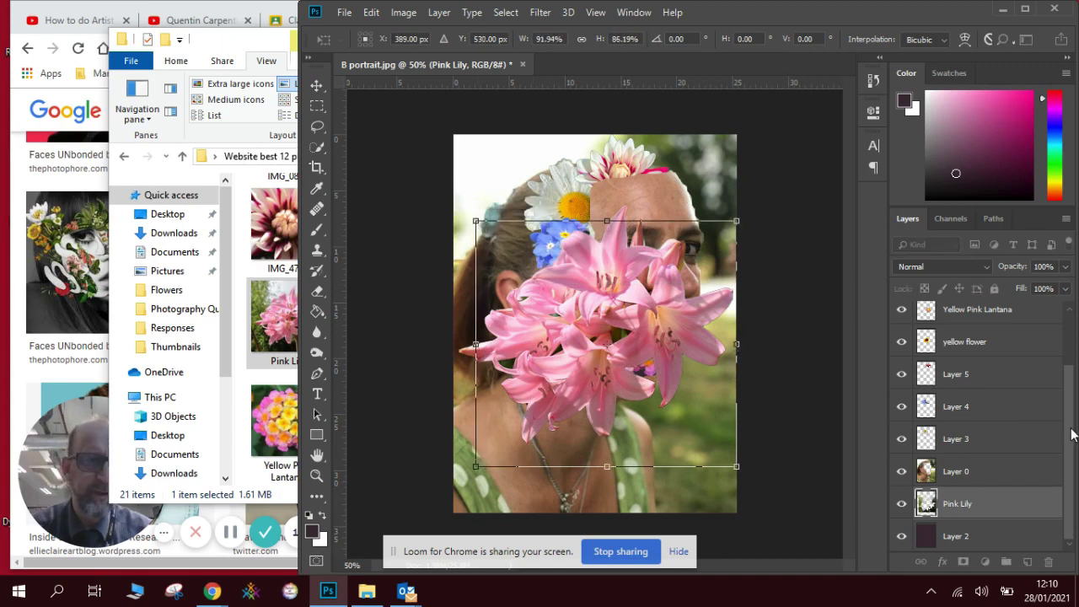
drag(1073, 434, 1060, 365)
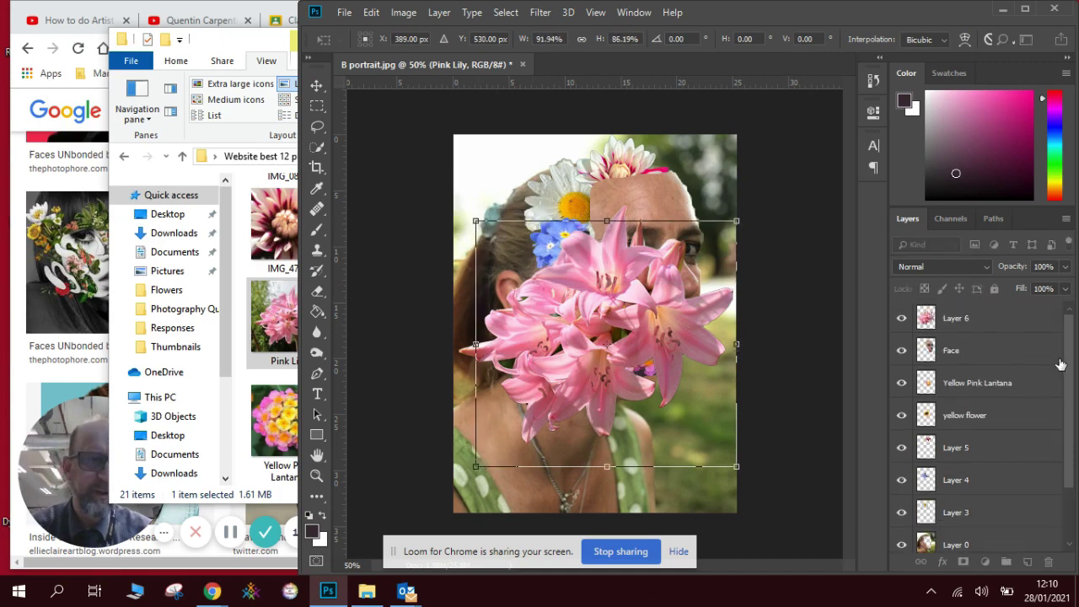
key(Return)
- Shrink the cut-out lily bouquet on Layer 6 onto the forehead
click(967, 318)
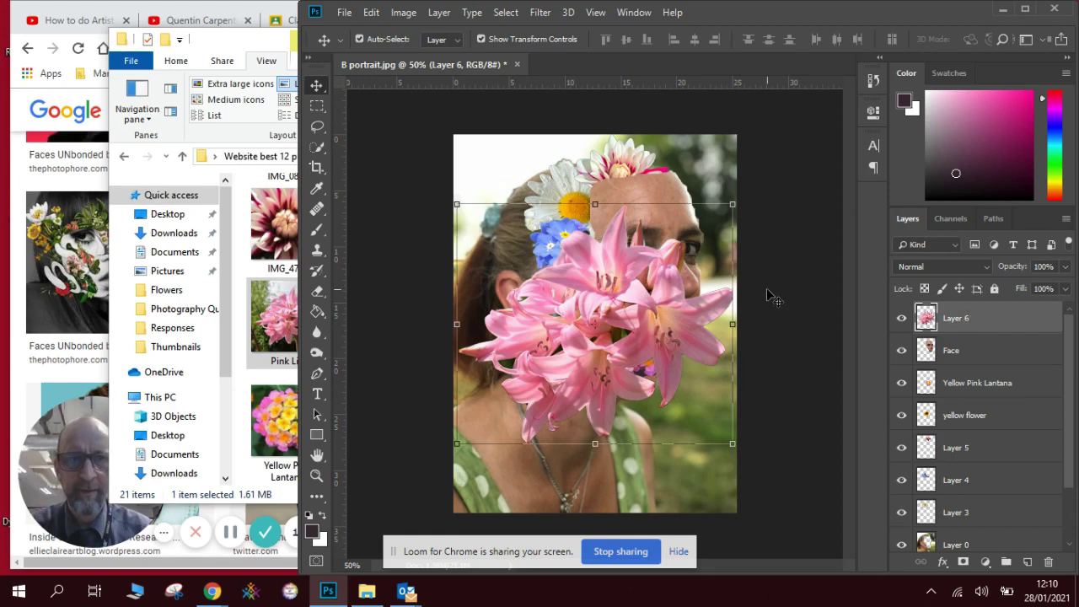
drag(732, 204, 573, 322)
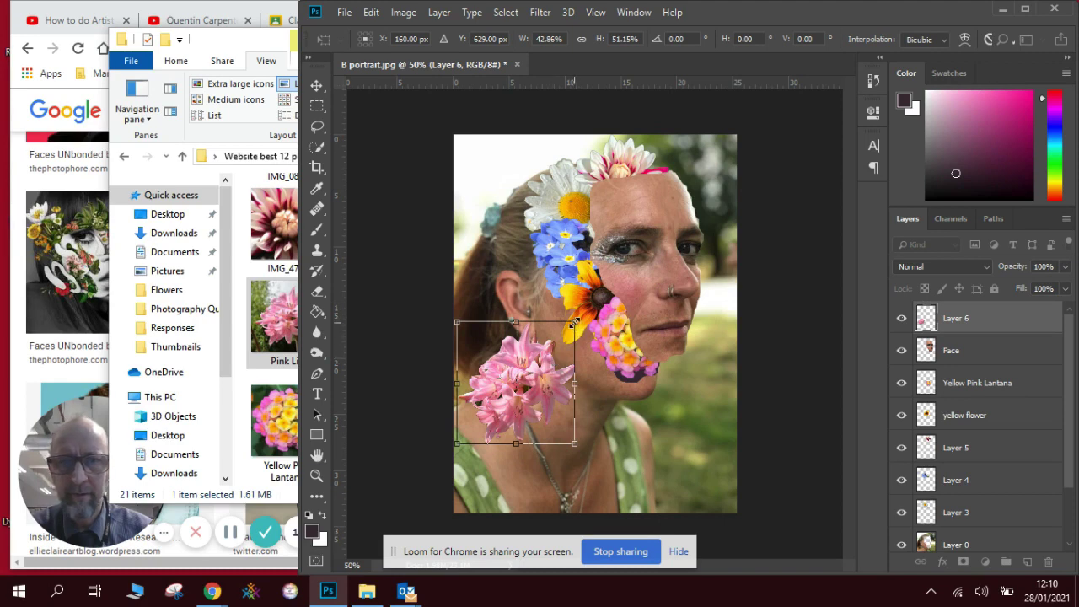
drag(573, 322, 727, 220)
key(Return)
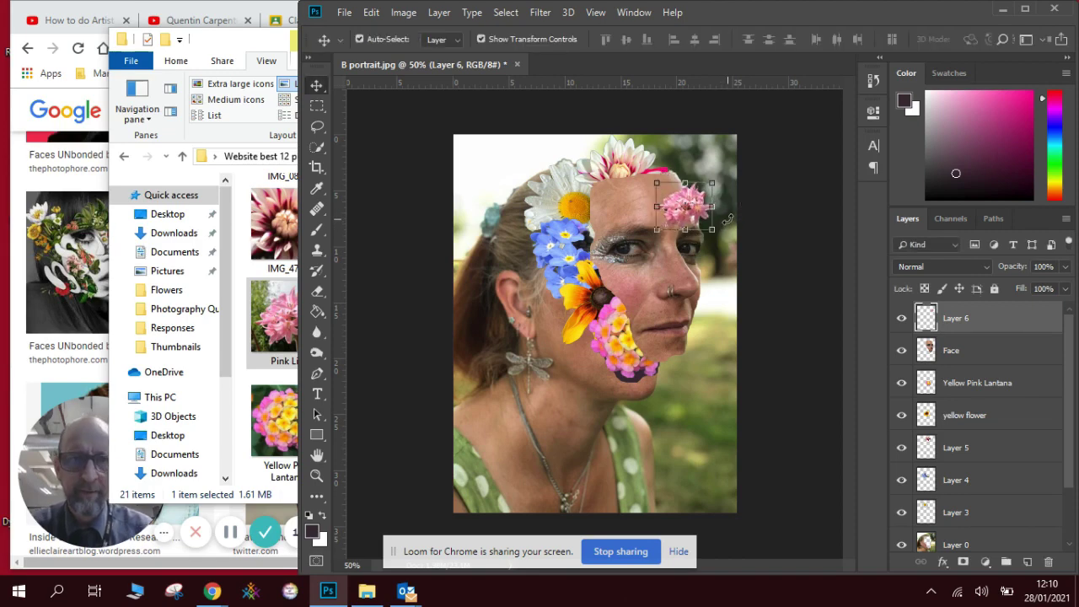
- Nudge the small pink lily slightly and enlarge it a little
click(699, 324)
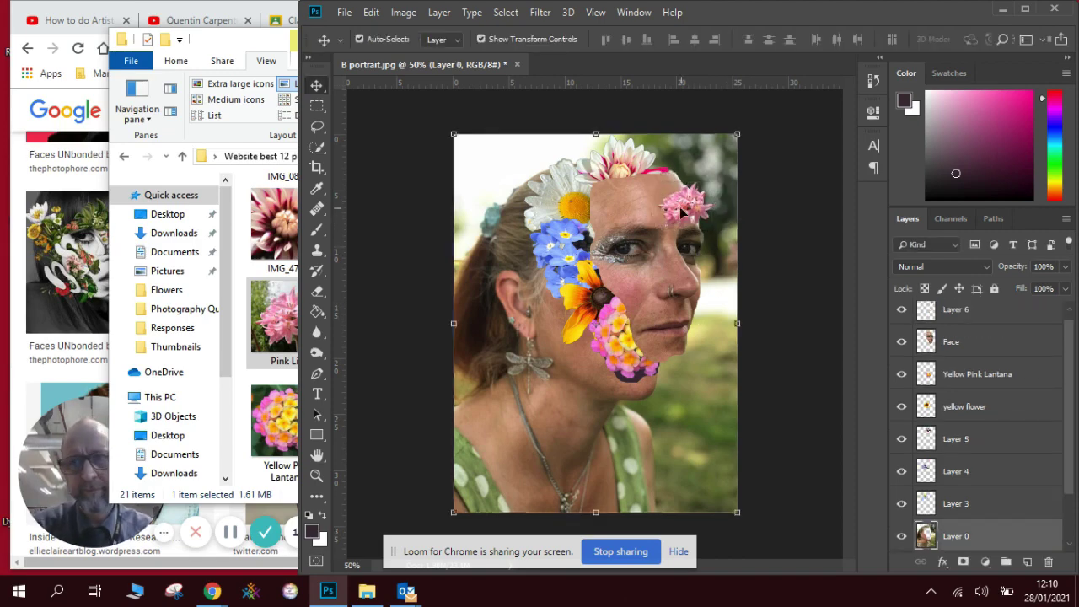
drag(681, 213, 684, 201)
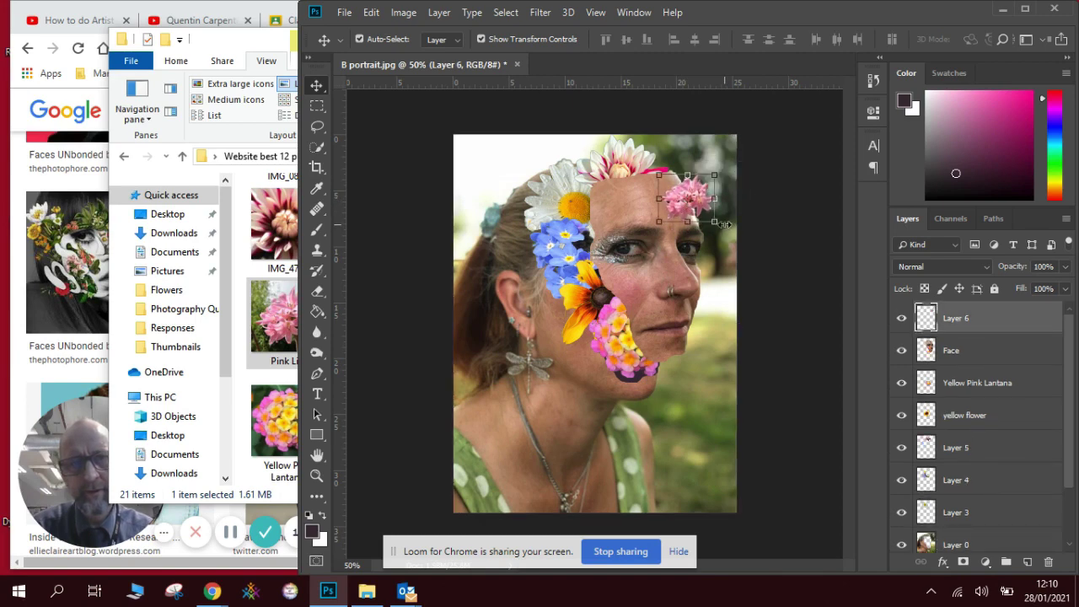
click(724, 224)
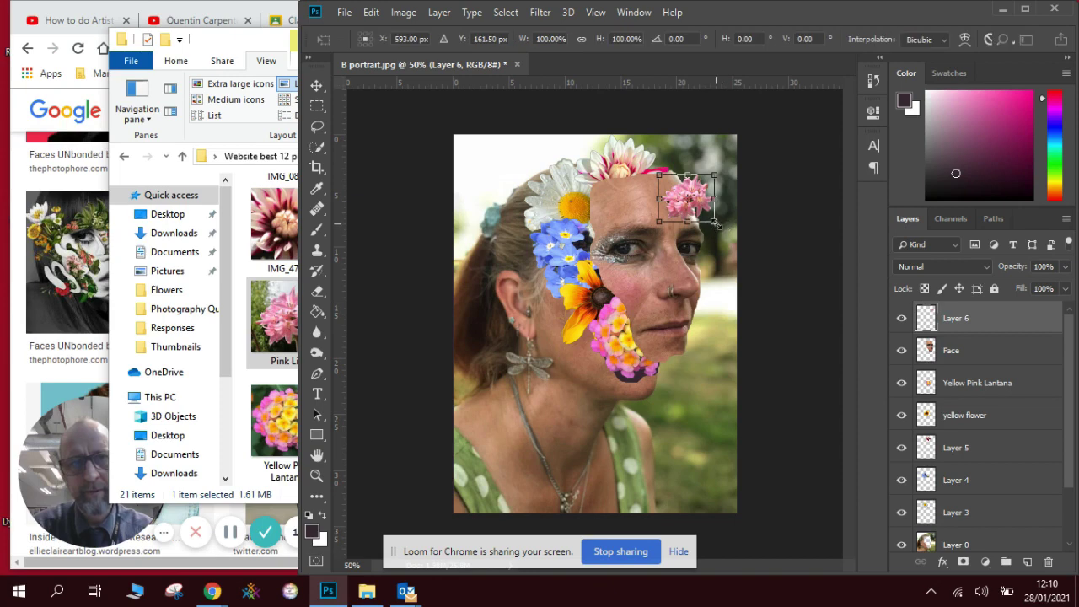
drag(719, 226, 701, 197)
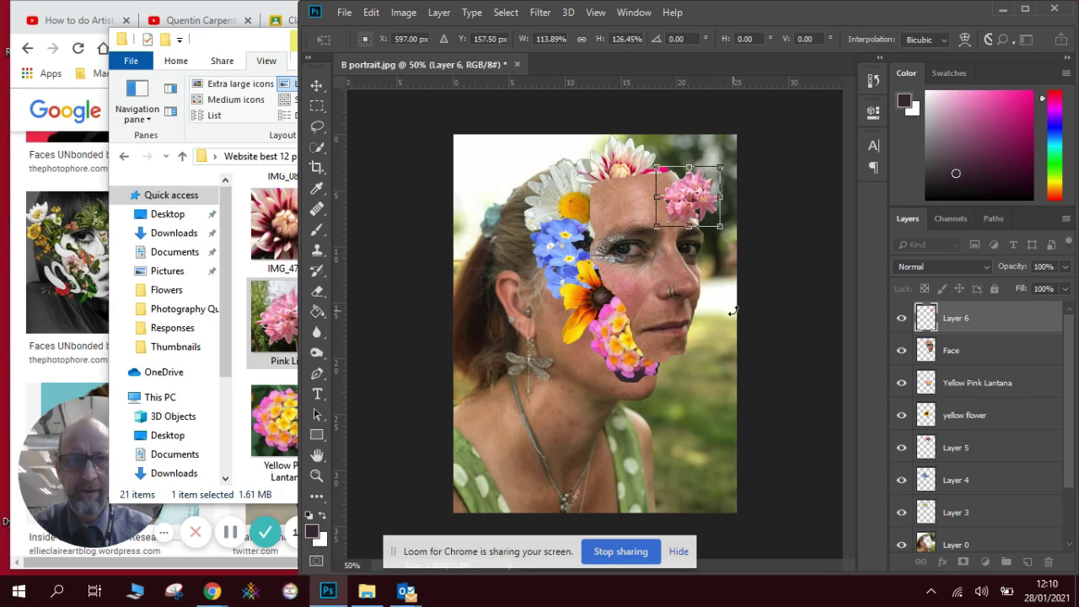
key(Return)
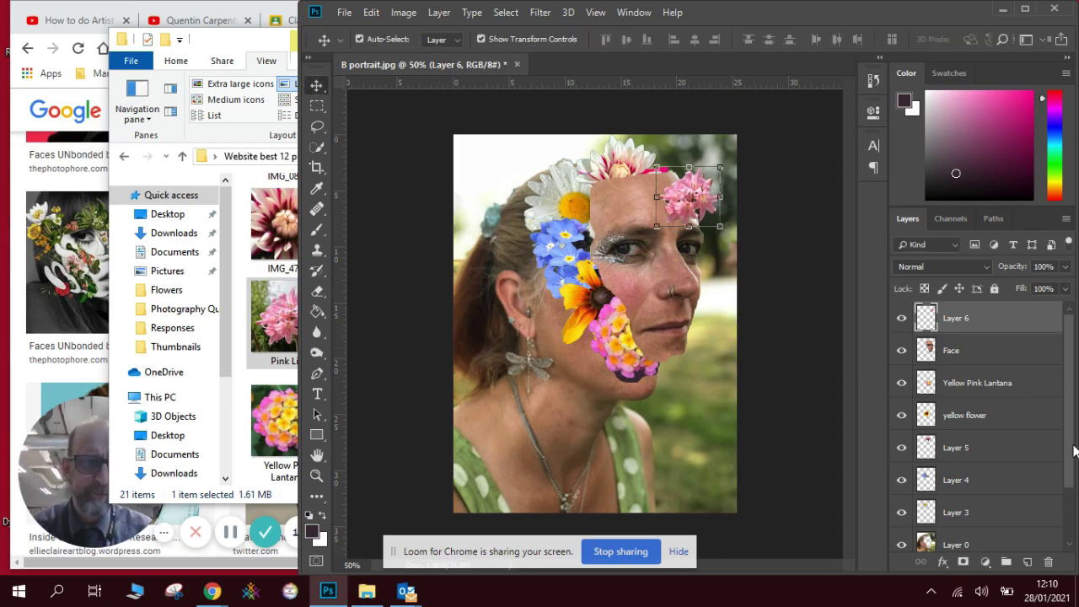
drag(1071, 447, 1070, 460)
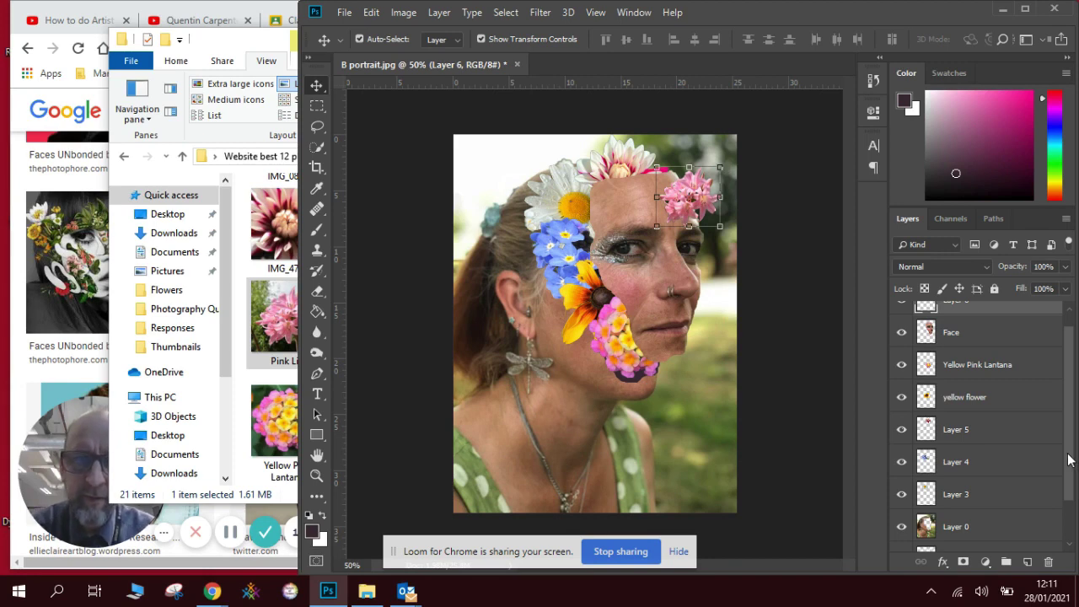
- After checking the reference collage, delete the leftover Pink Lily photo layer
click(70, 184)
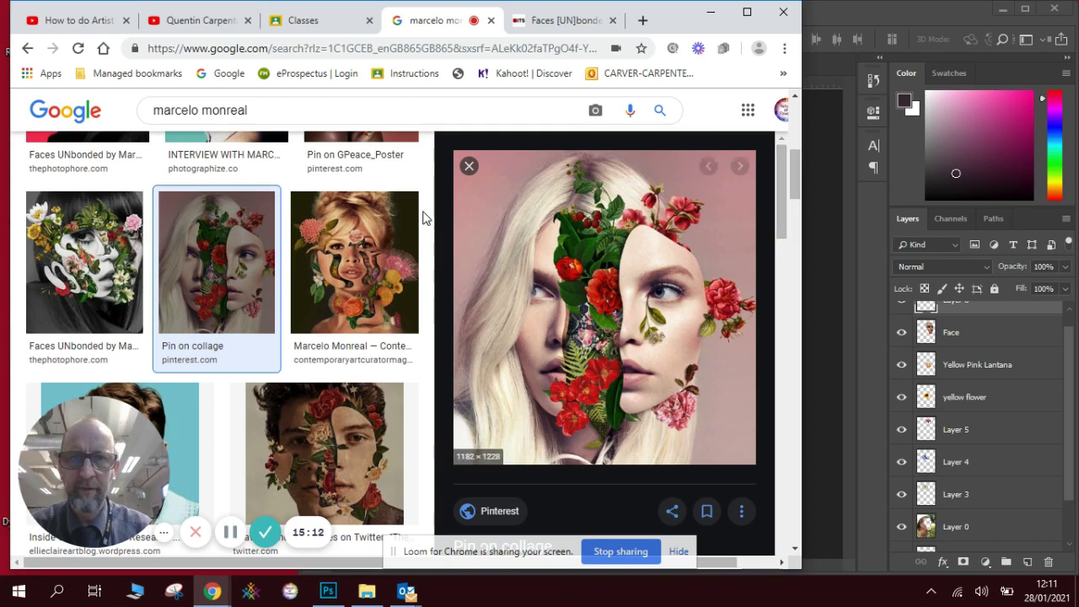
click(861, 484)
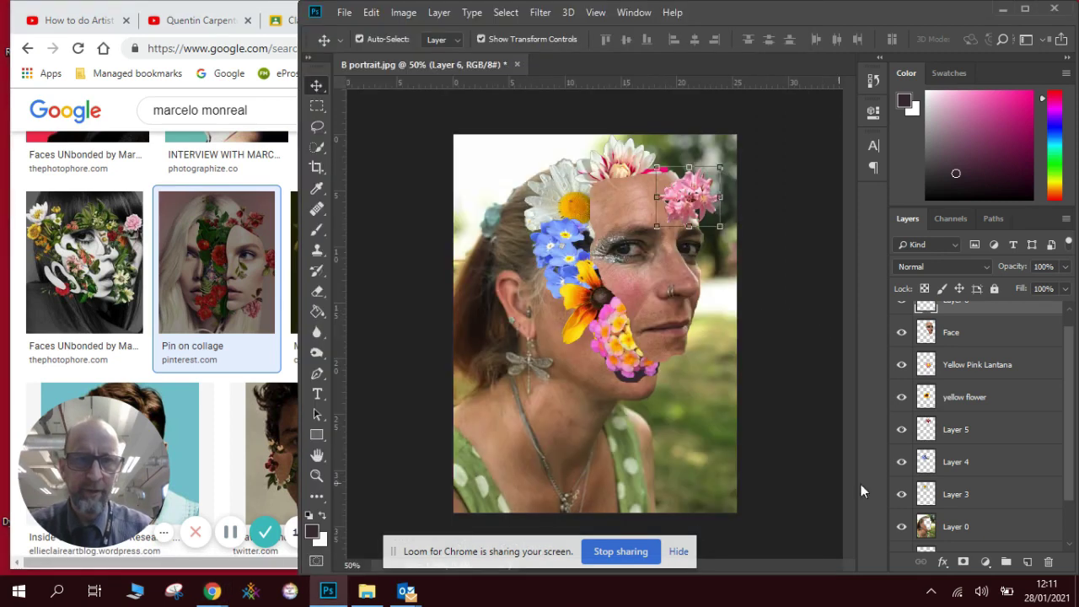
drag(1074, 459, 1075, 503)
click(978, 505)
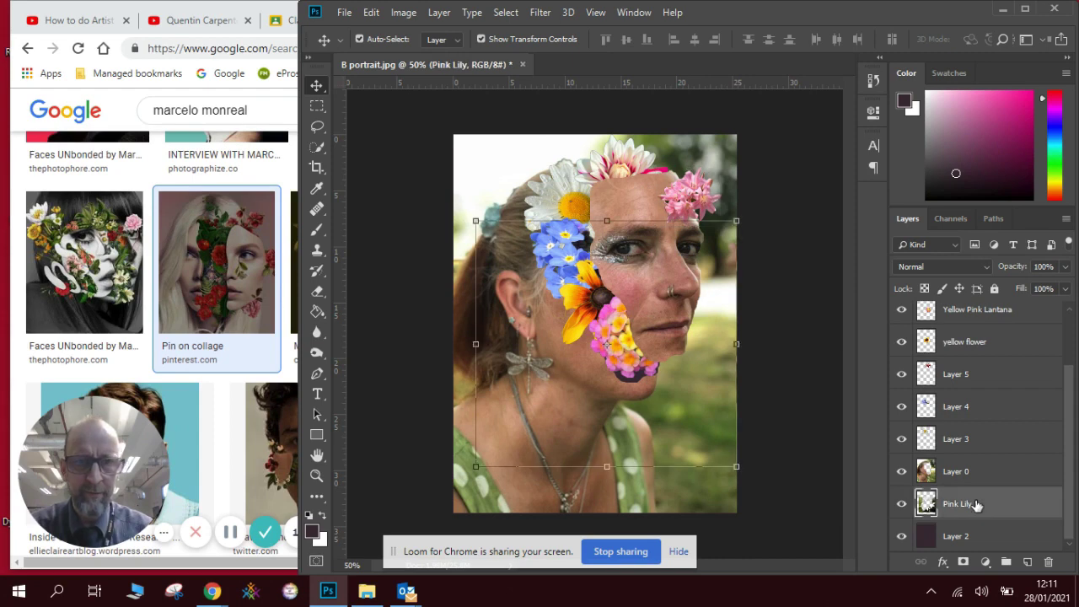
drag(981, 498, 981, 462)
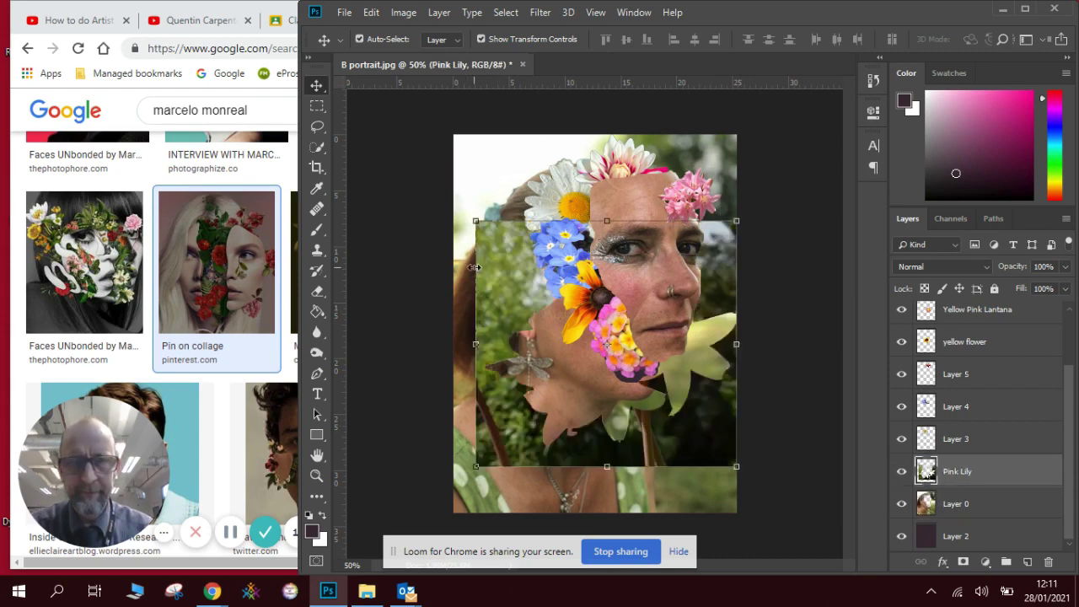
click(317, 127)
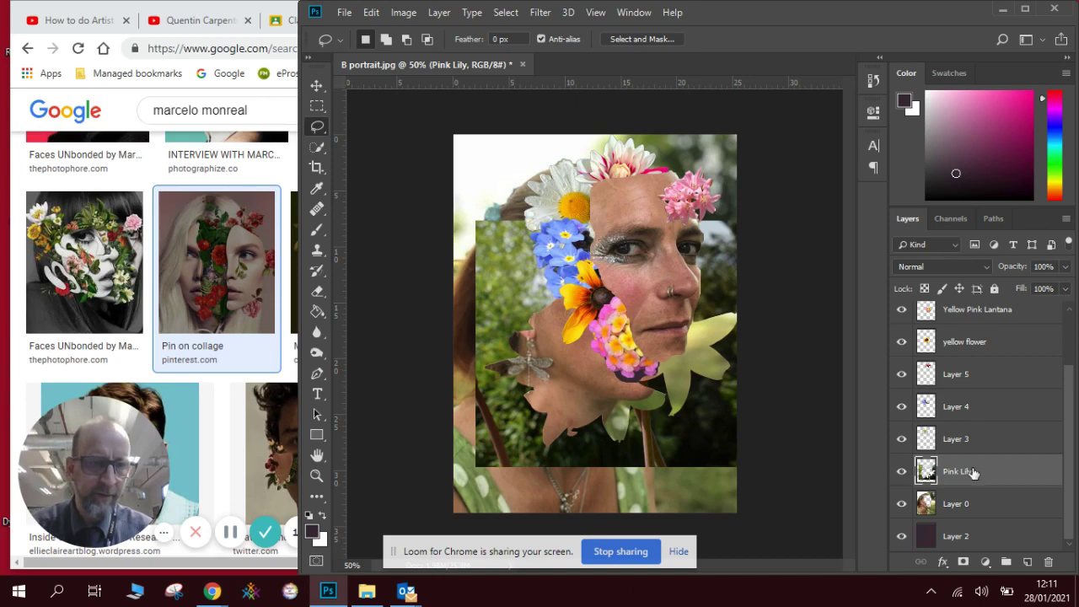
drag(973, 473, 1050, 561)
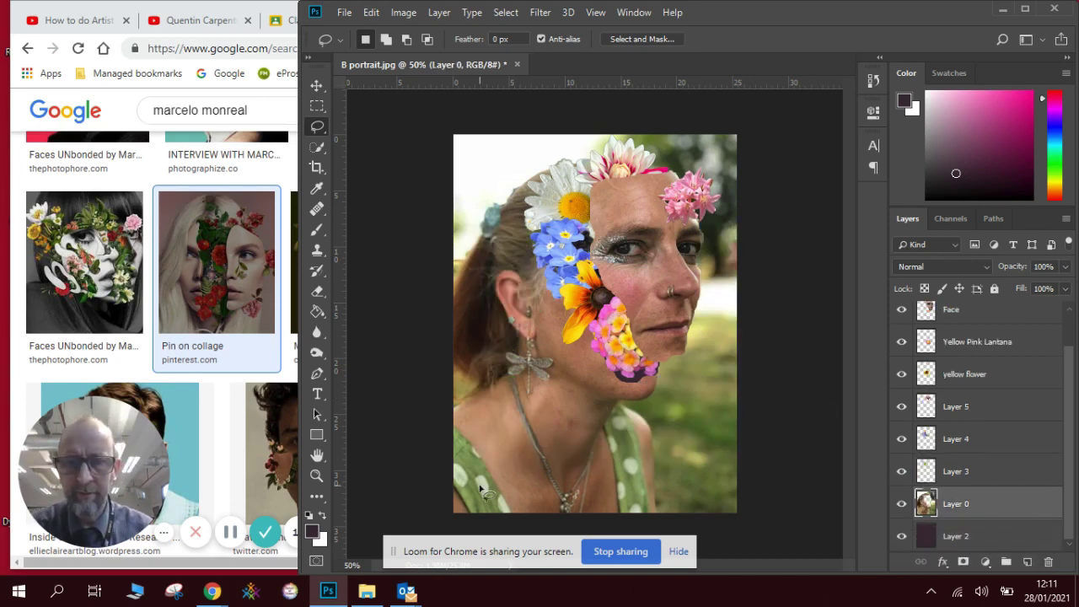
- Drag the cornflower photo from the Flowers folder into the portrait
click(366, 591)
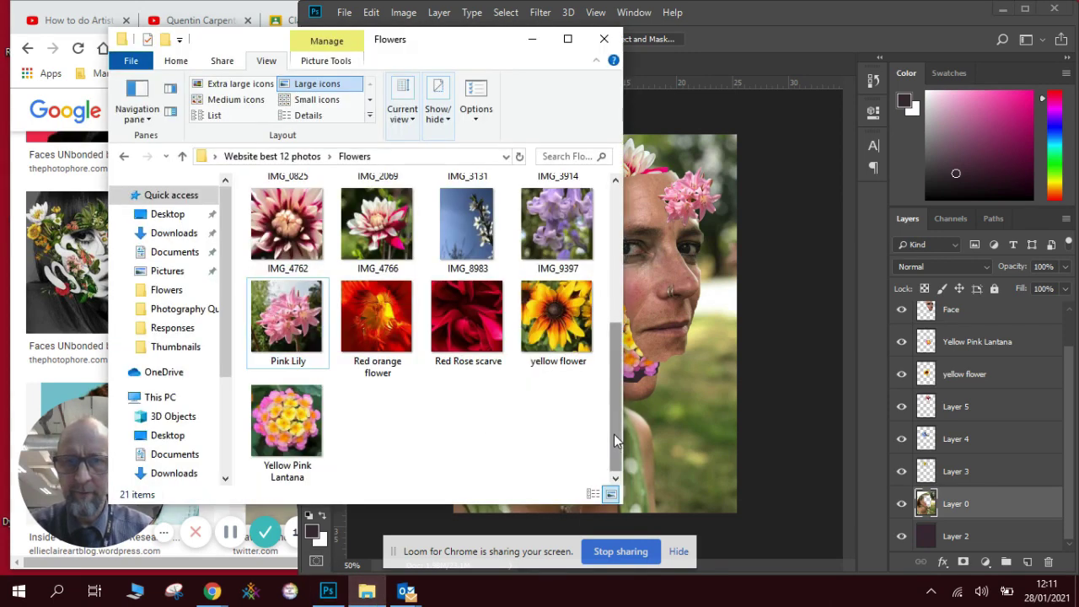
drag(614, 434, 618, 329)
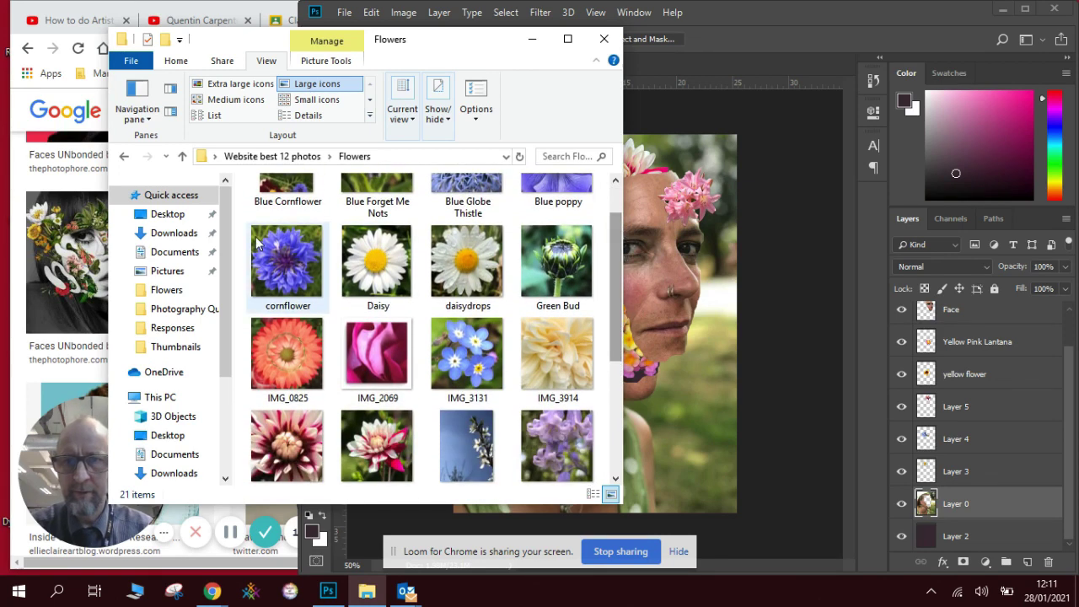
click(302, 253)
drag(301, 253, 655, 330)
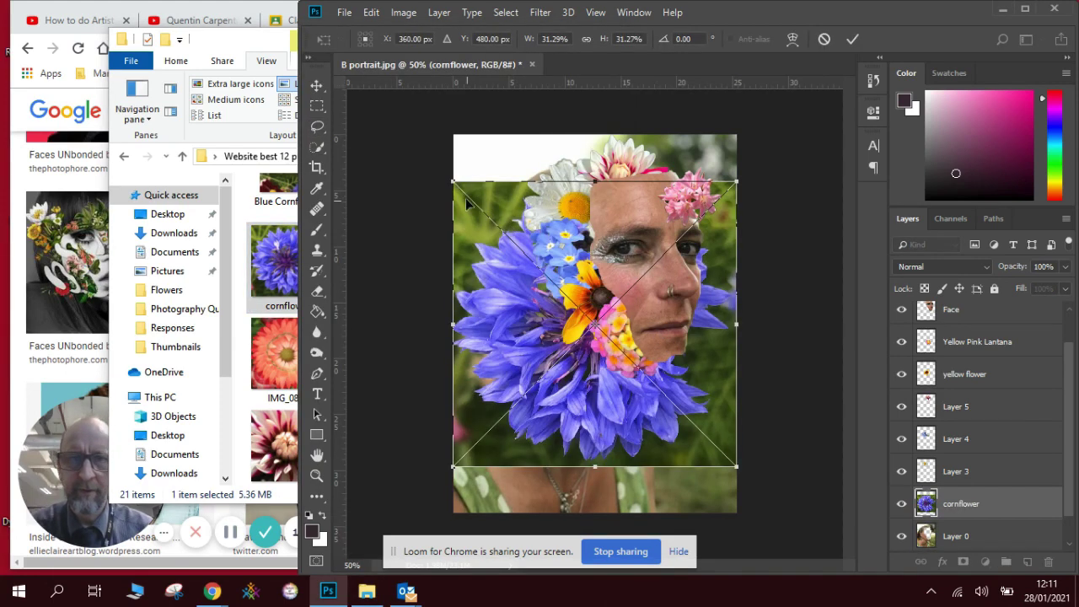
- Commit the cornflower, move its layer to the top, and quick-select all its petals
key(Return)
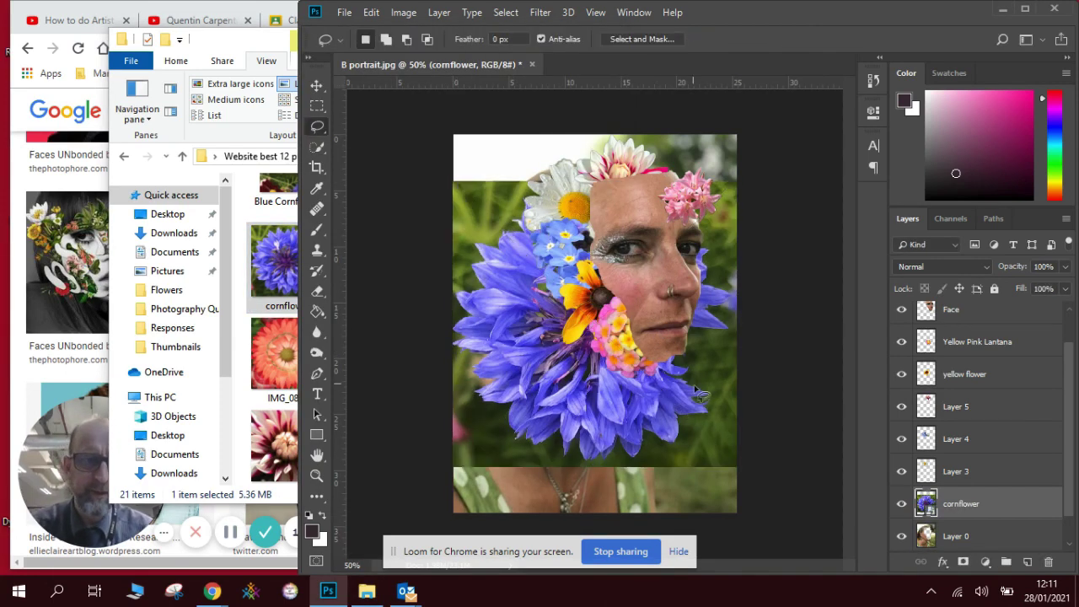
drag(974, 504, 962, 319)
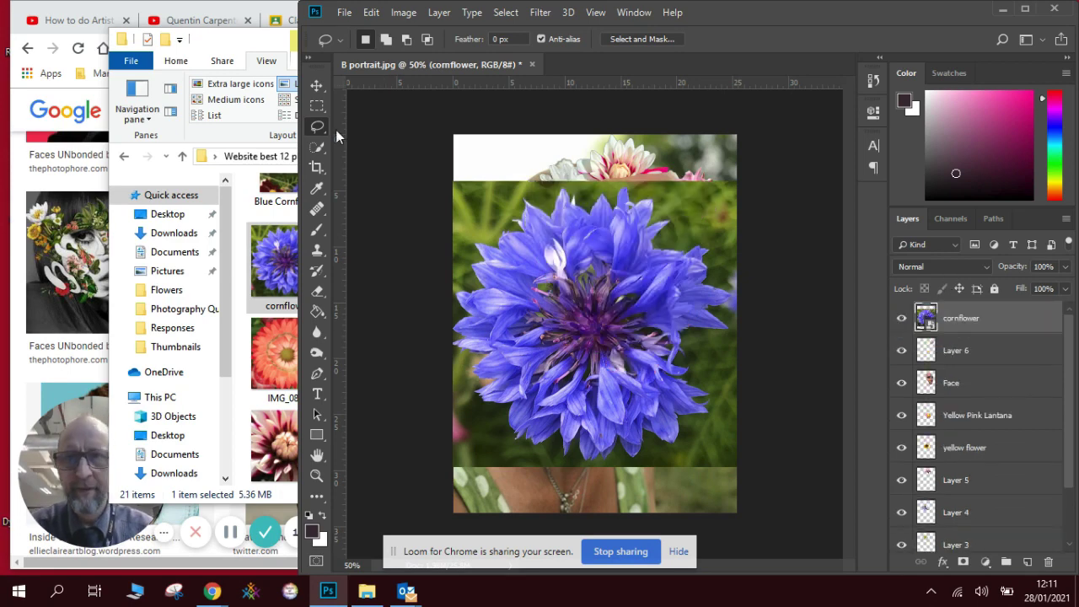
click(316, 146)
mouse_move(570, 233)
mouse_down()
mouse_move(544, 266)
mouse_move(531, 230)
mouse_up()
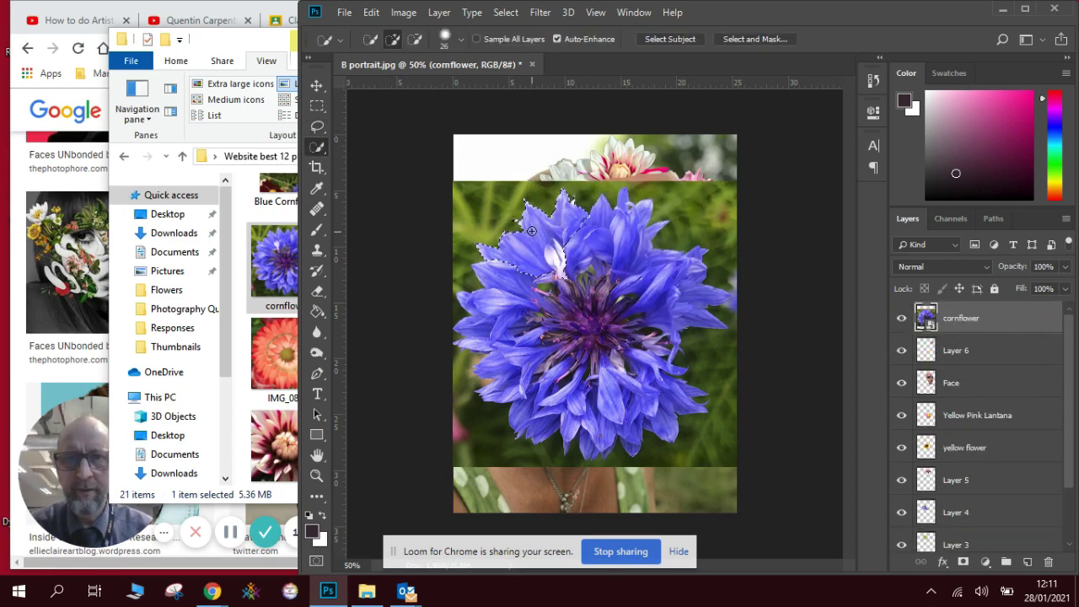
mouse_move(494, 341)
mouse_down()
mouse_move(526, 367)
mouse_move(507, 387)
mouse_move(538, 410)
mouse_move(608, 404)
mouse_move(588, 441)
mouse_up()
mouse_move(612, 381)
mouse_down()
mouse_move(641, 403)
mouse_move(700, 395)
mouse_up()
mouse_move(663, 299)
mouse_down()
mouse_move(690, 304)
mouse_move(652, 280)
mouse_move(624, 221)
mouse_move(597, 247)
mouse_up()
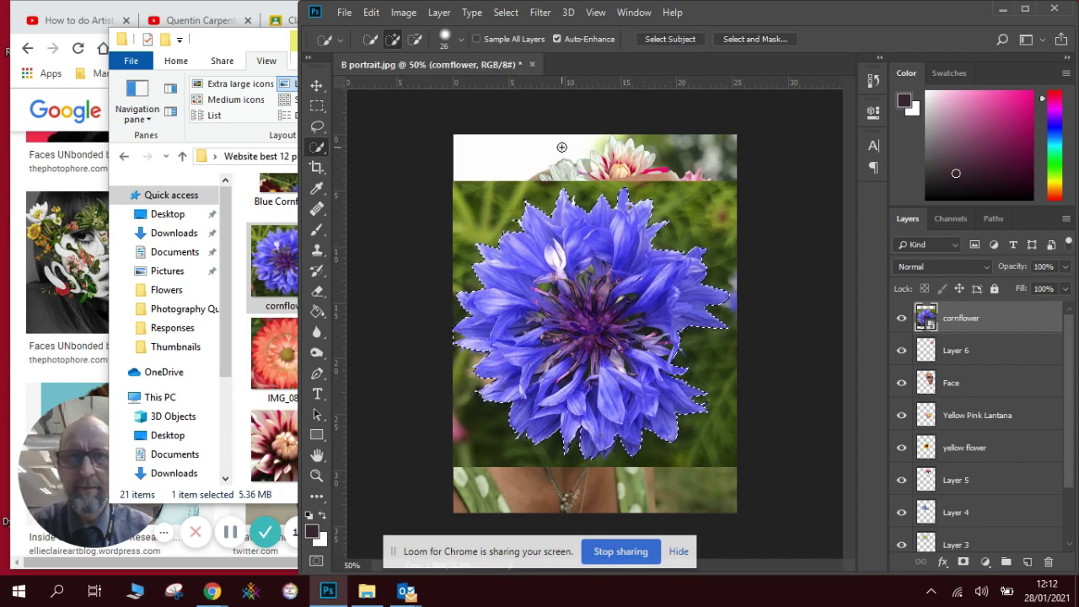
- Invert the selection, rasterize the cornflower layer, delete the green background, and deselect
click(502, 12)
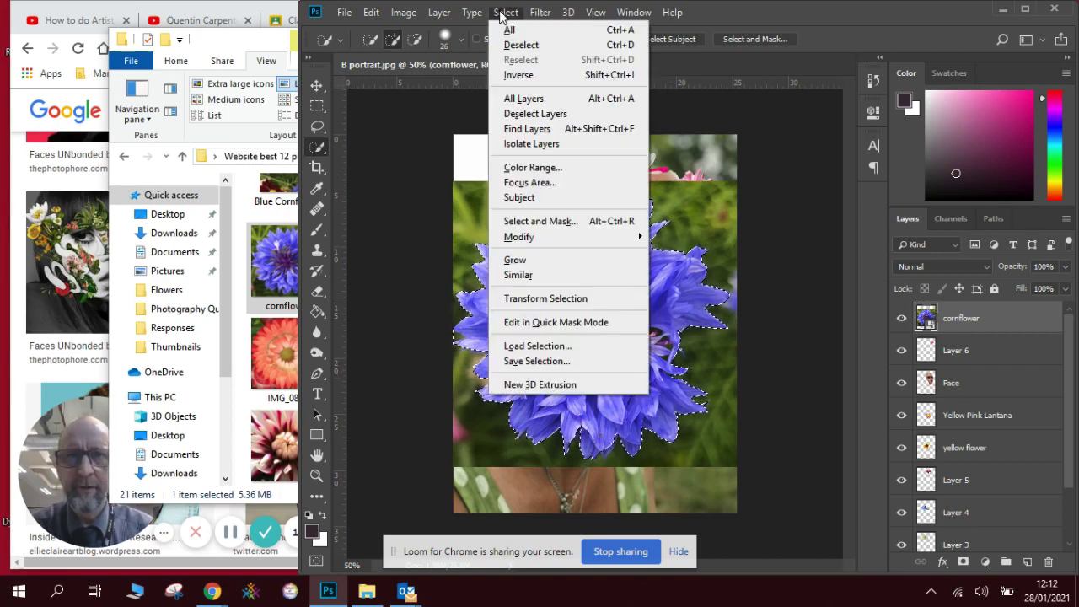
click(520, 75)
key(Delete)
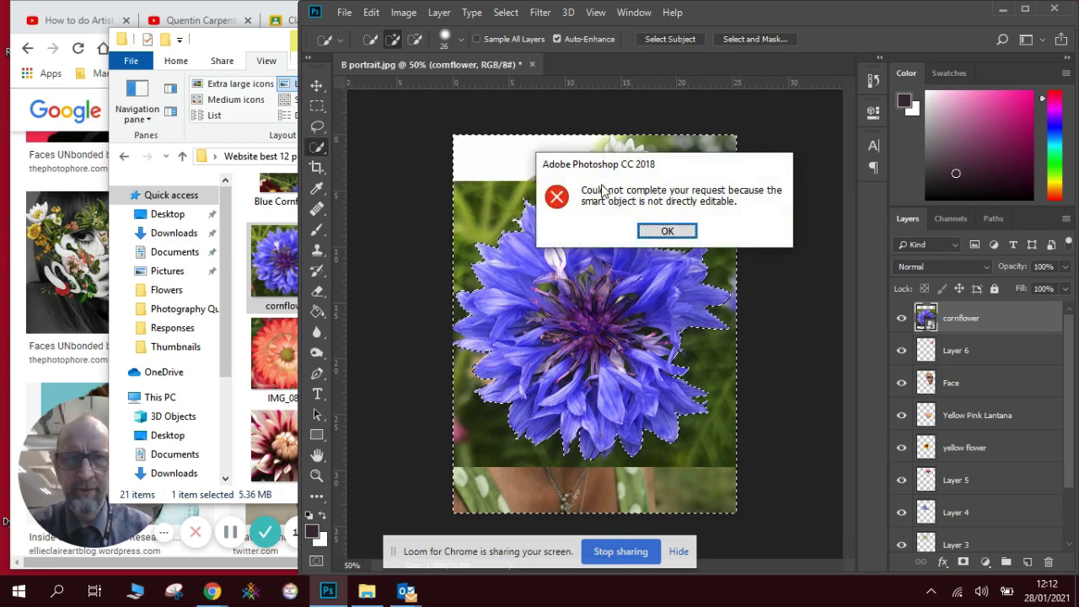
click(668, 230)
right_click(979, 317)
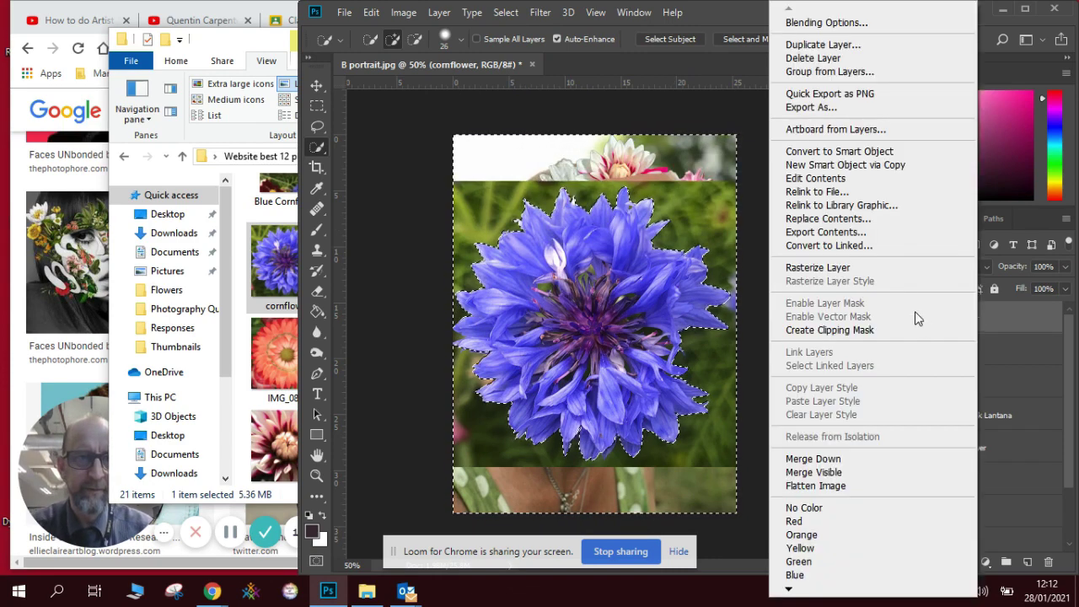
click(902, 269)
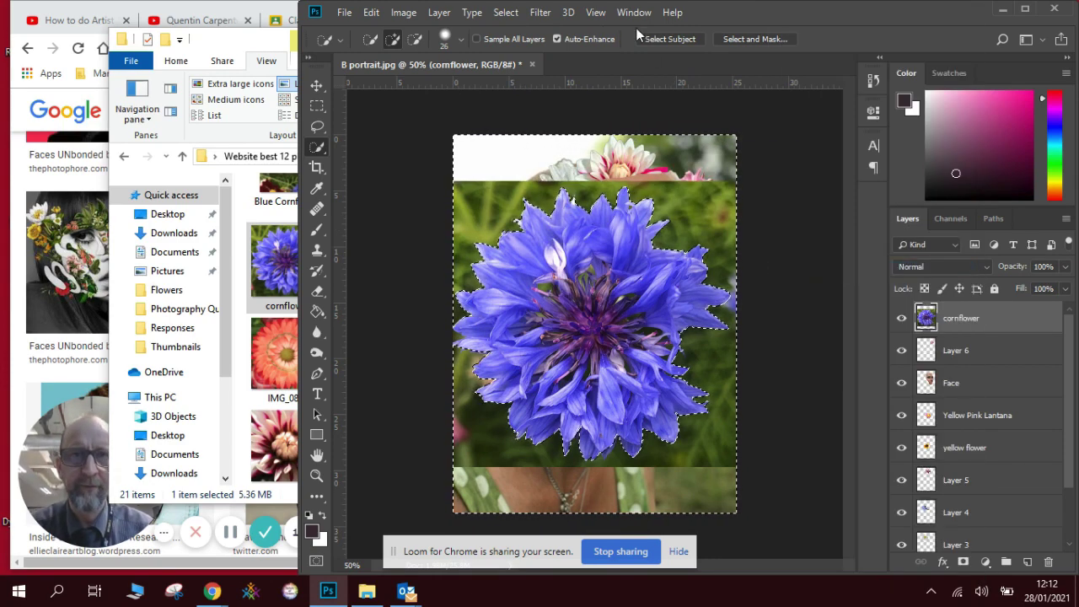
click(506, 12)
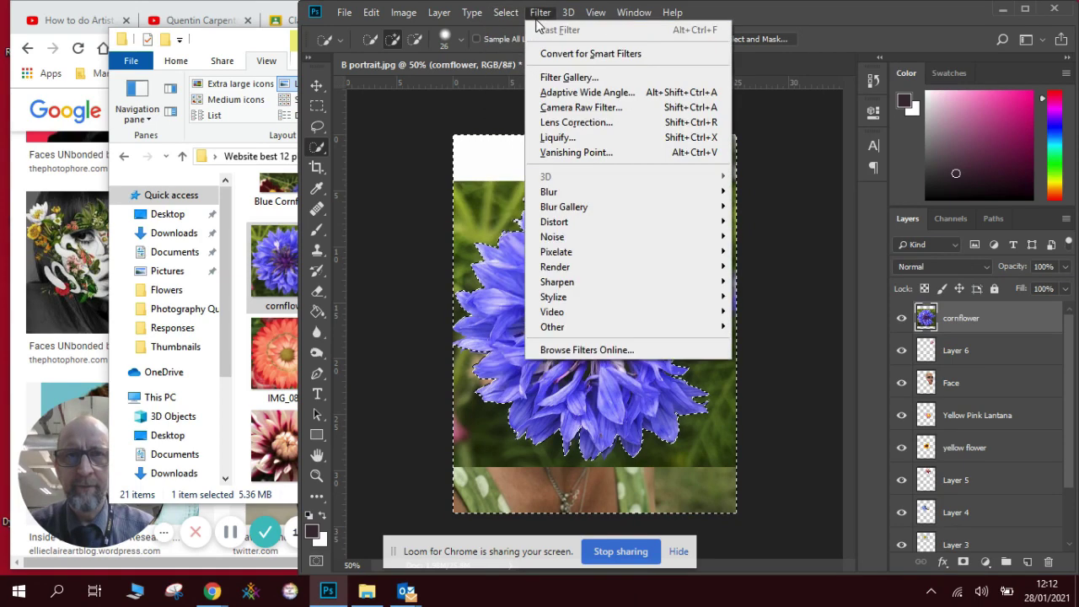
click(479, 111)
key(Delete)
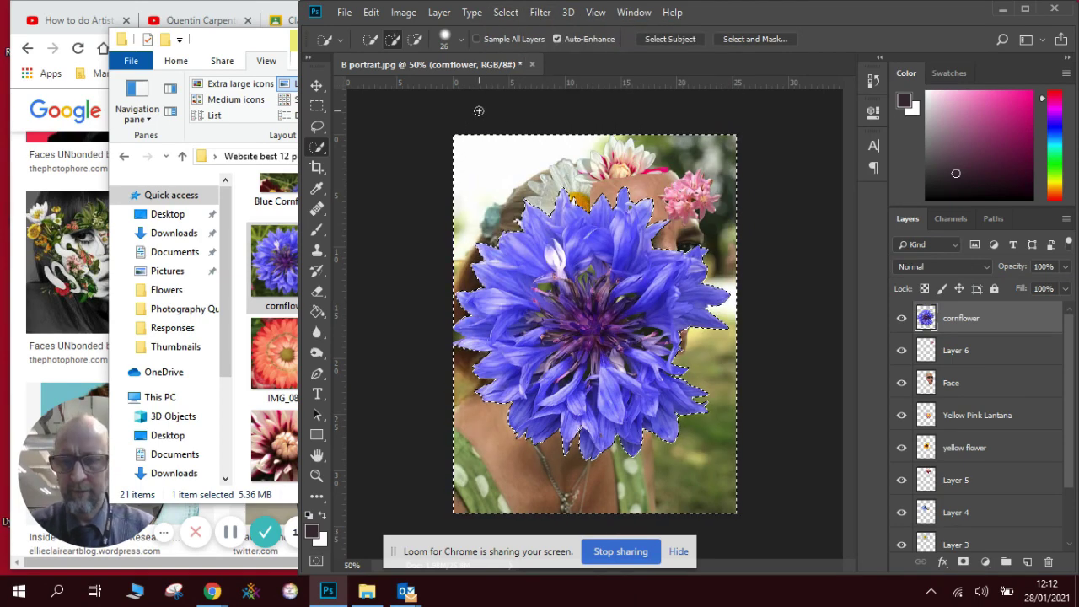
key(ctrl+d)
- Scale the cornflower down by its corners and move it up toward the forehead
click(317, 85)
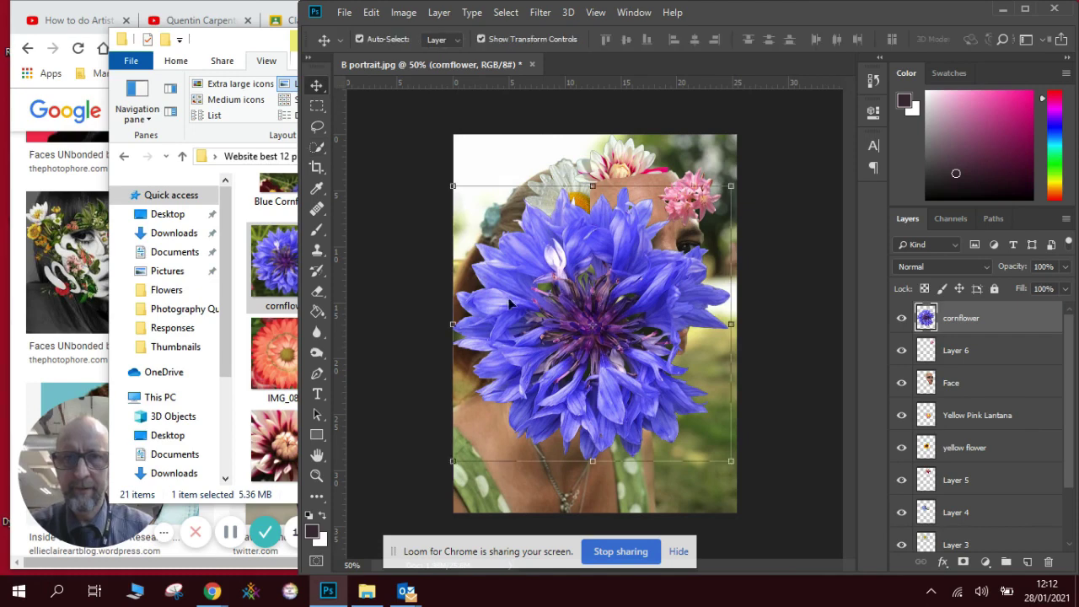
drag(453, 186, 624, 384)
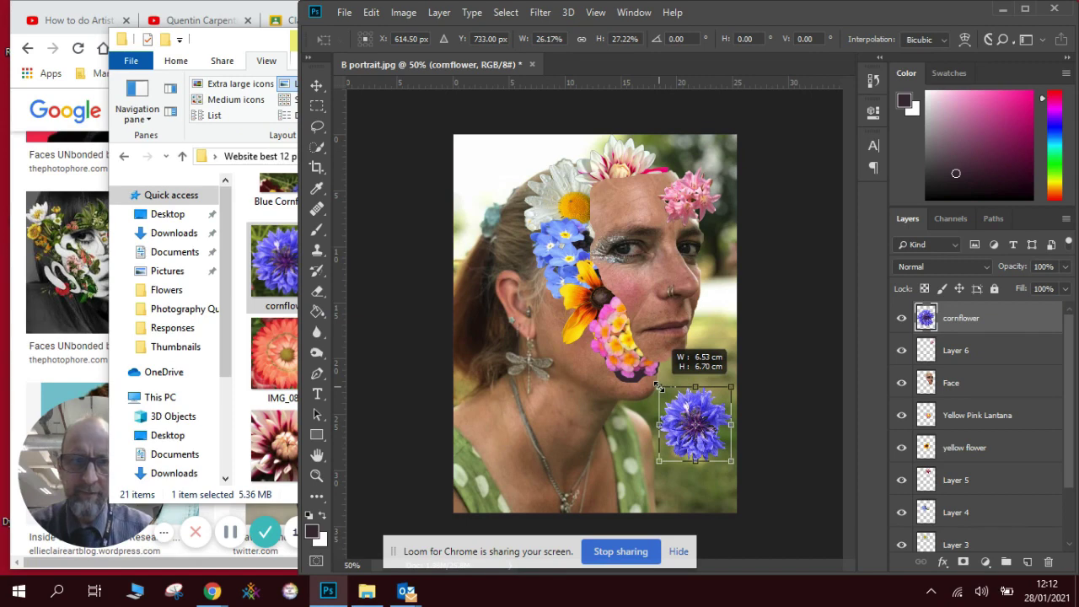
drag(659, 387, 660, 387)
drag(666, 413, 568, 217)
drag(634, 183, 595, 255)
key(Return)
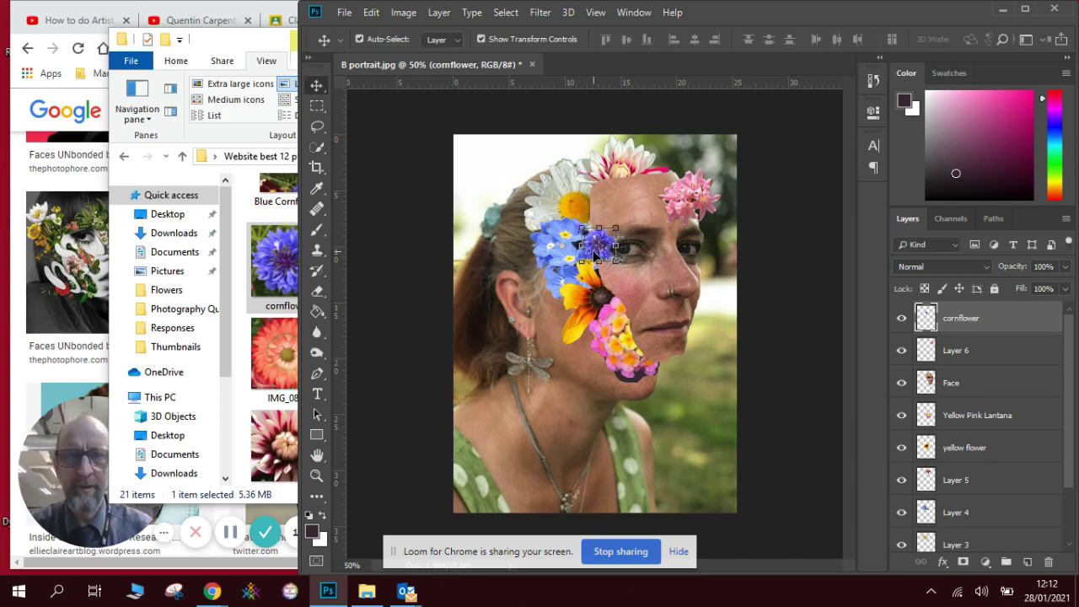
- Nudge the cornflower down beside the left eye, then select Layer 0
click(697, 423)
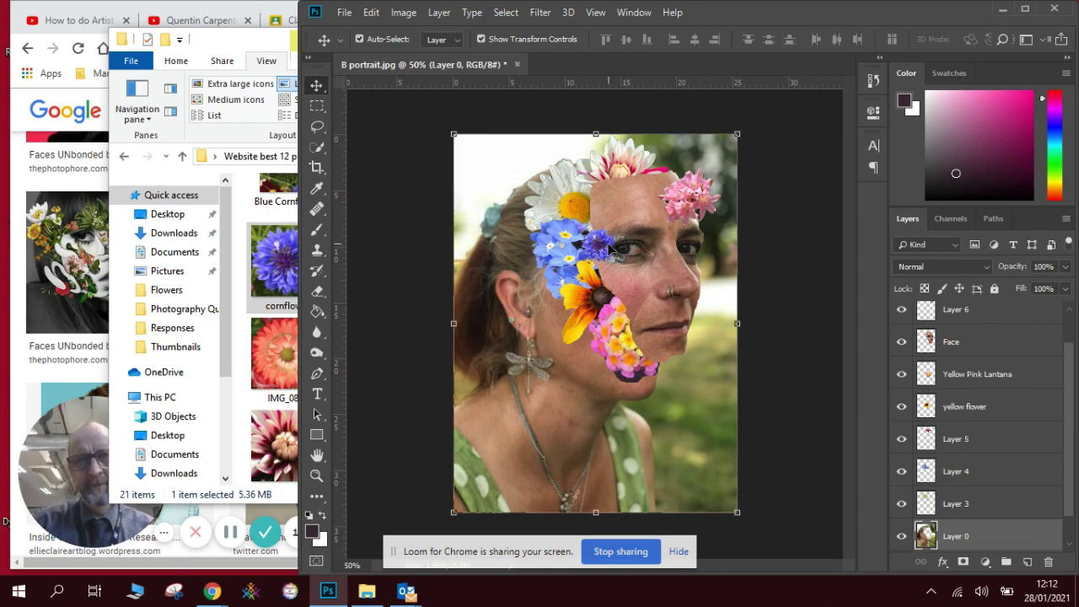
drag(613, 249, 616, 264)
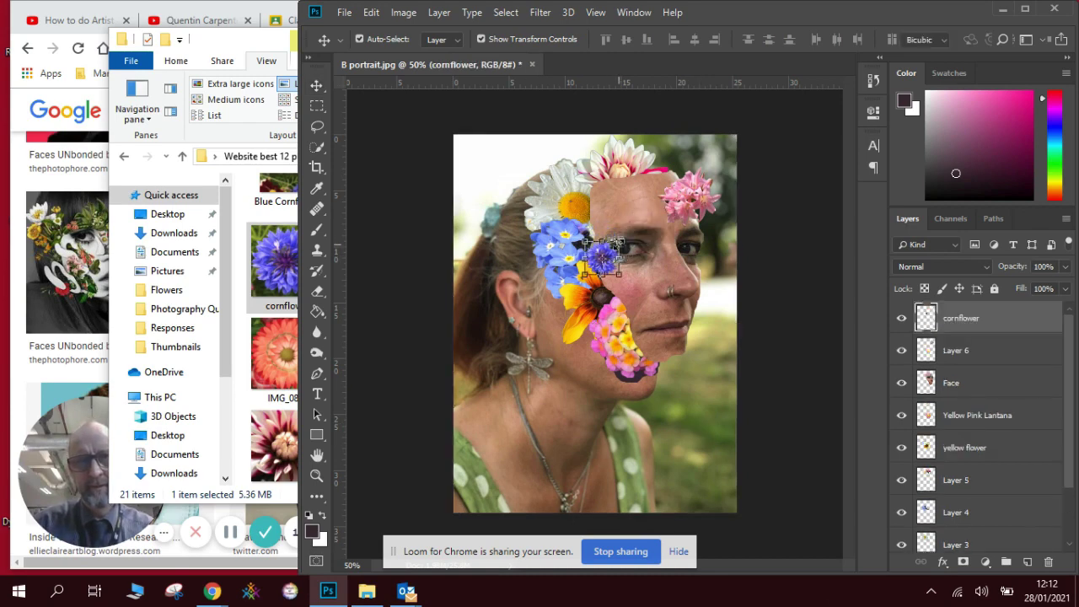
key(ctrl+t)
key(Return)
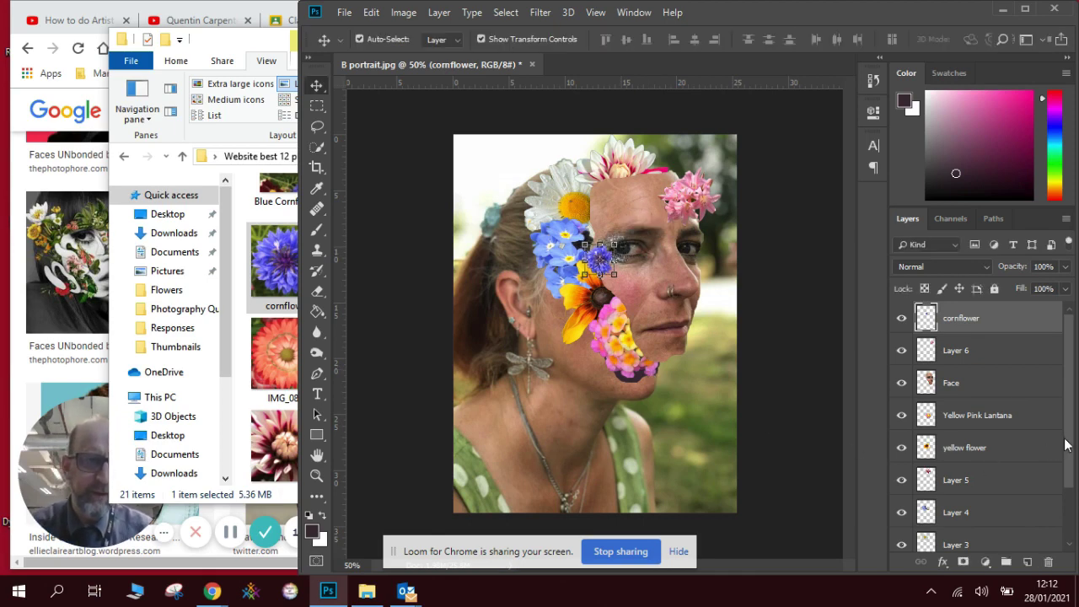
drag(1065, 445, 1071, 495)
click(997, 503)
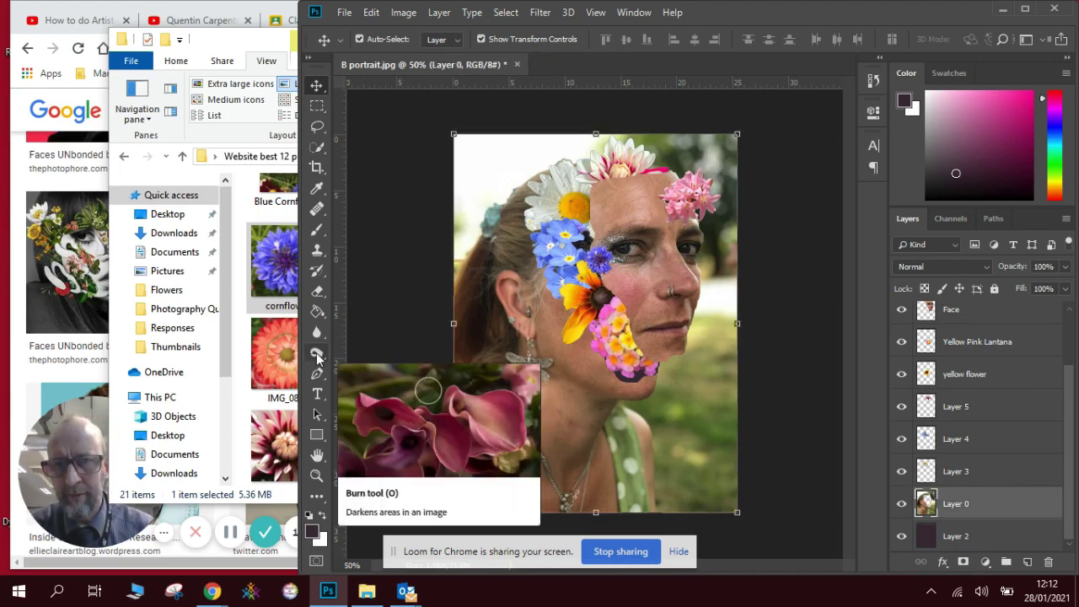
- Burn the blue flowers' edge with a Soft Round 99 px brush at Midtones range
click(318, 357)
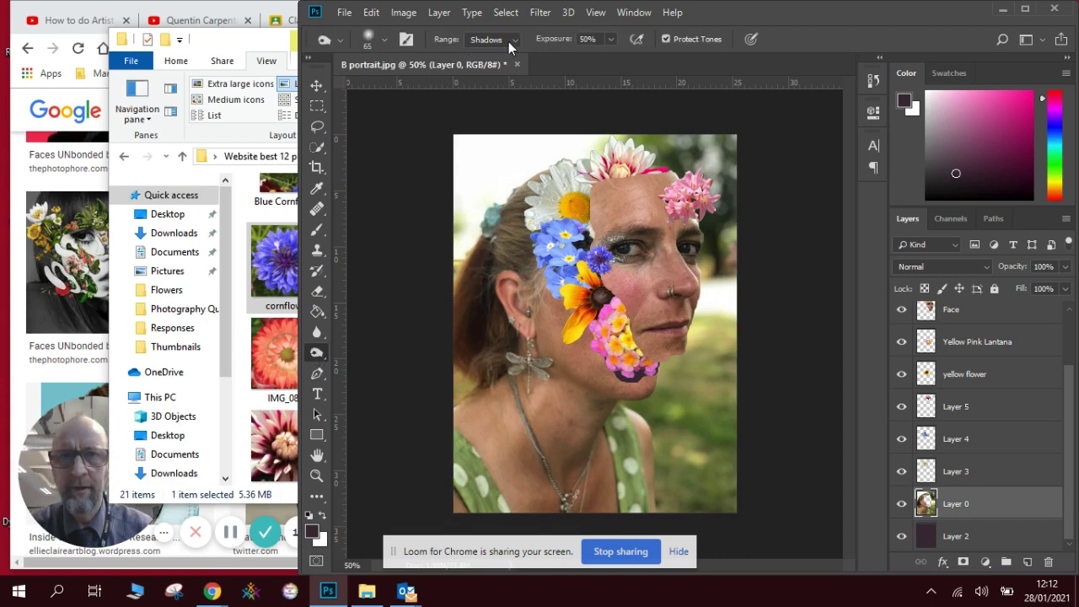
click(387, 39)
click(367, 213)
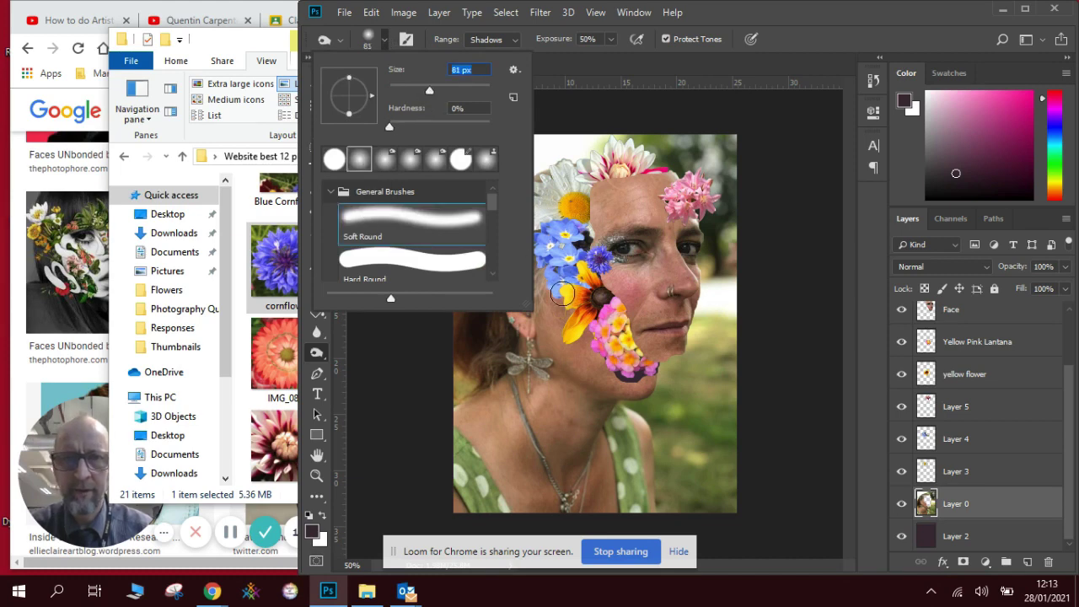
click(439, 87)
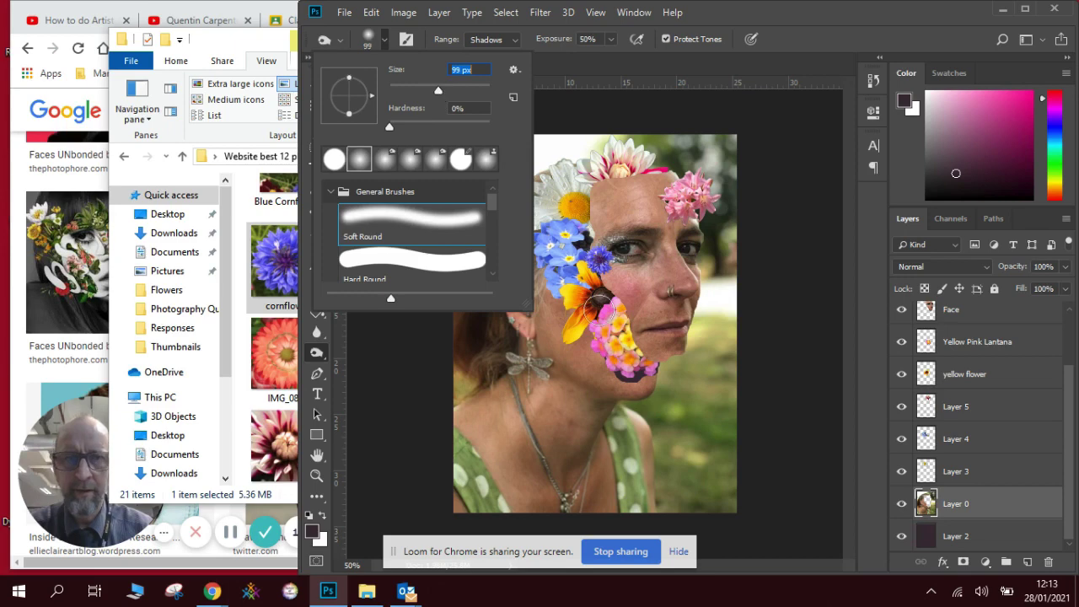
click(594, 336)
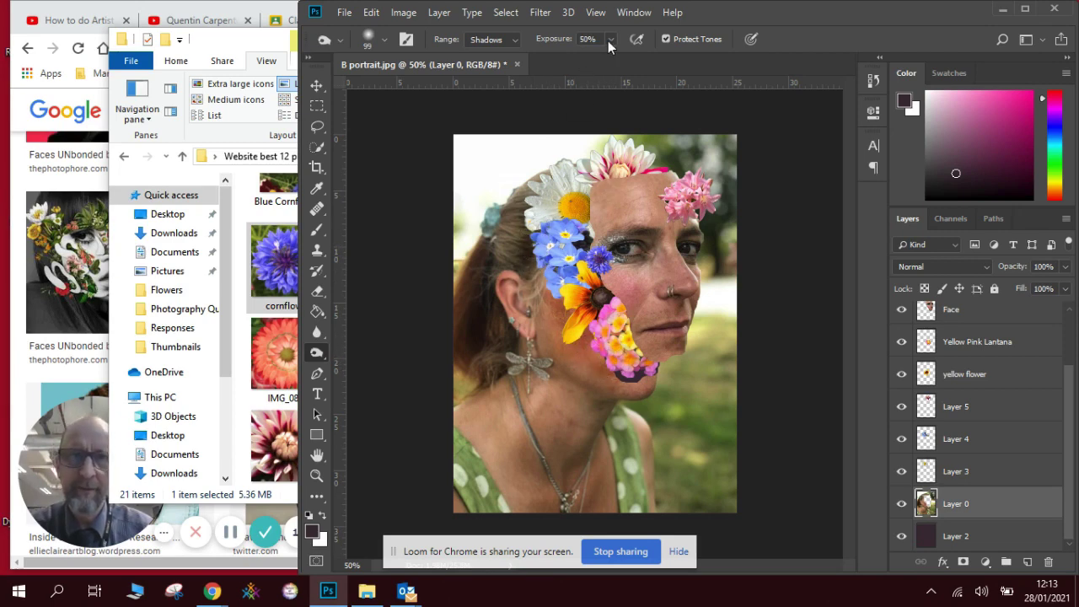
click(519, 39)
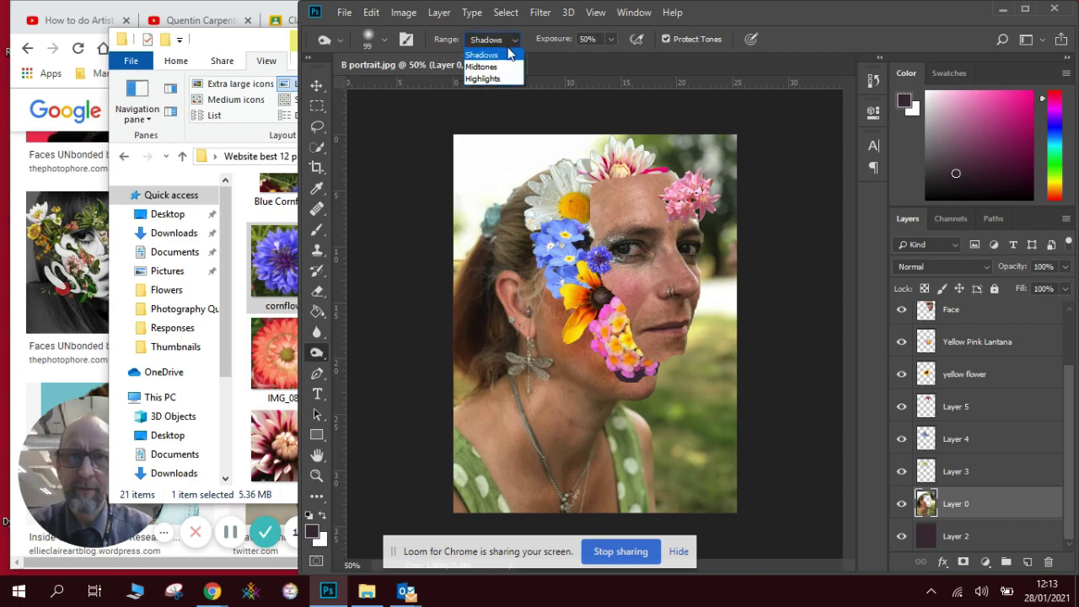
click(487, 53)
mouse_move(552, 251)
mouse_down()
mouse_move(574, 308)
mouse_move(540, 264)
mouse_up()
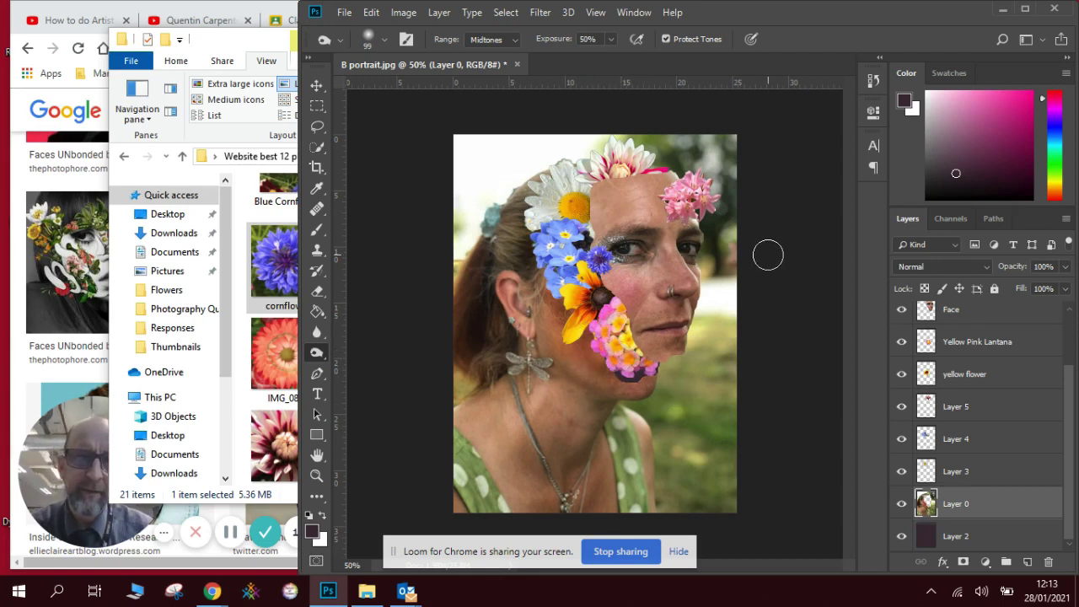
- Step through Layer 6 and the Face layer to the Yellow Pink Lantana layer
drag(1066, 435, 1074, 396)
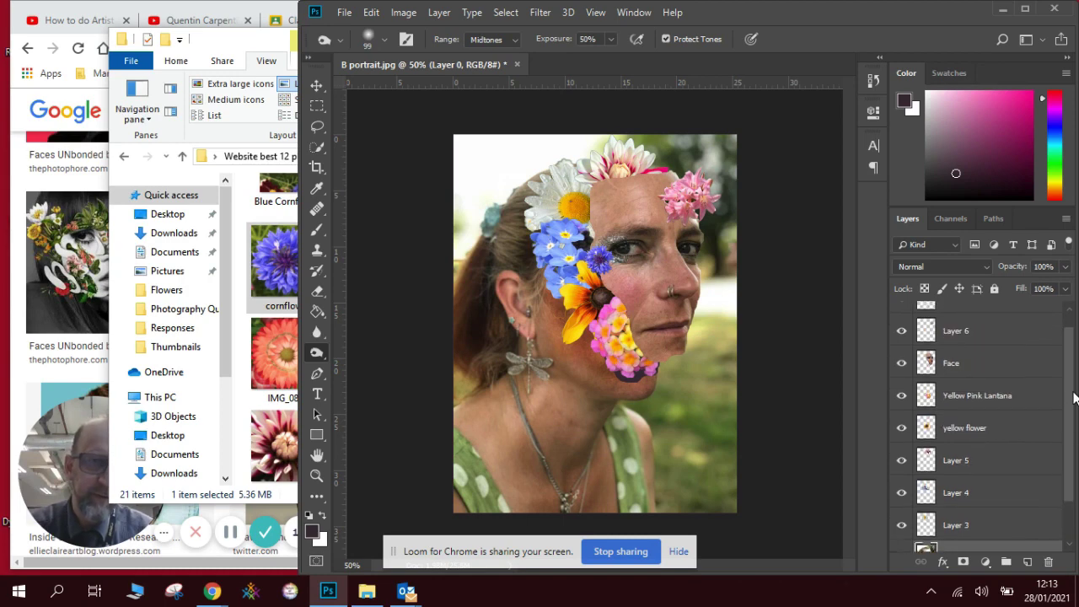
click(972, 330)
scroll(1074, 362, up, 1)
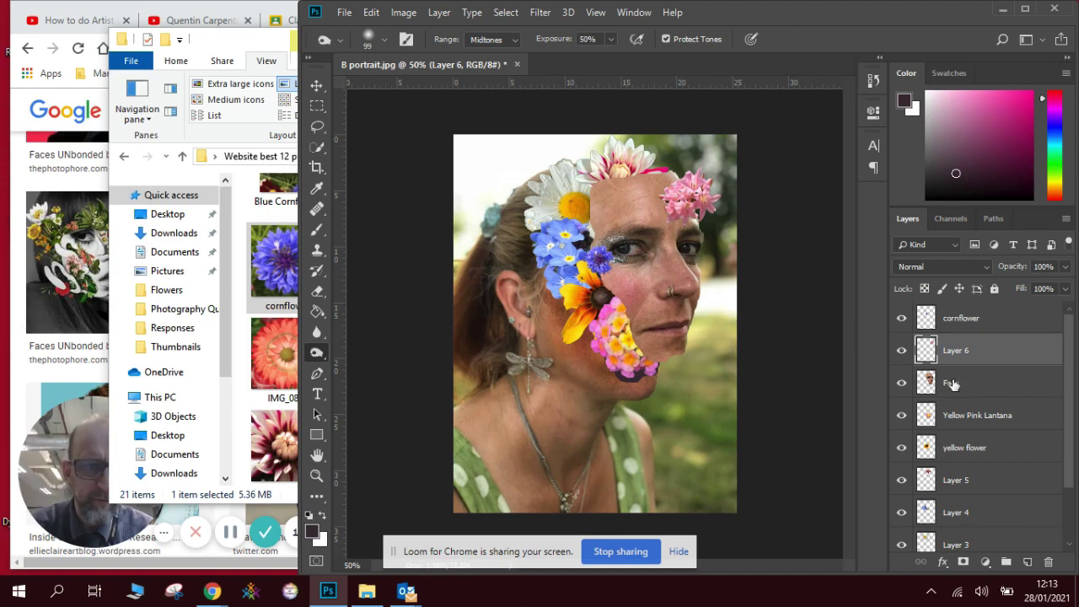
click(951, 384)
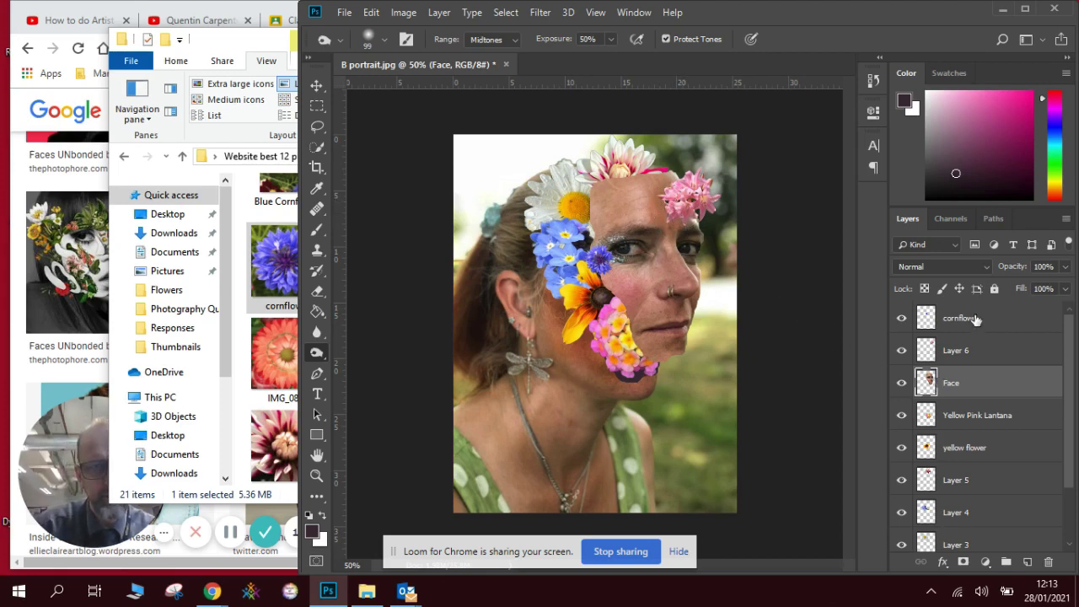
click(990, 419)
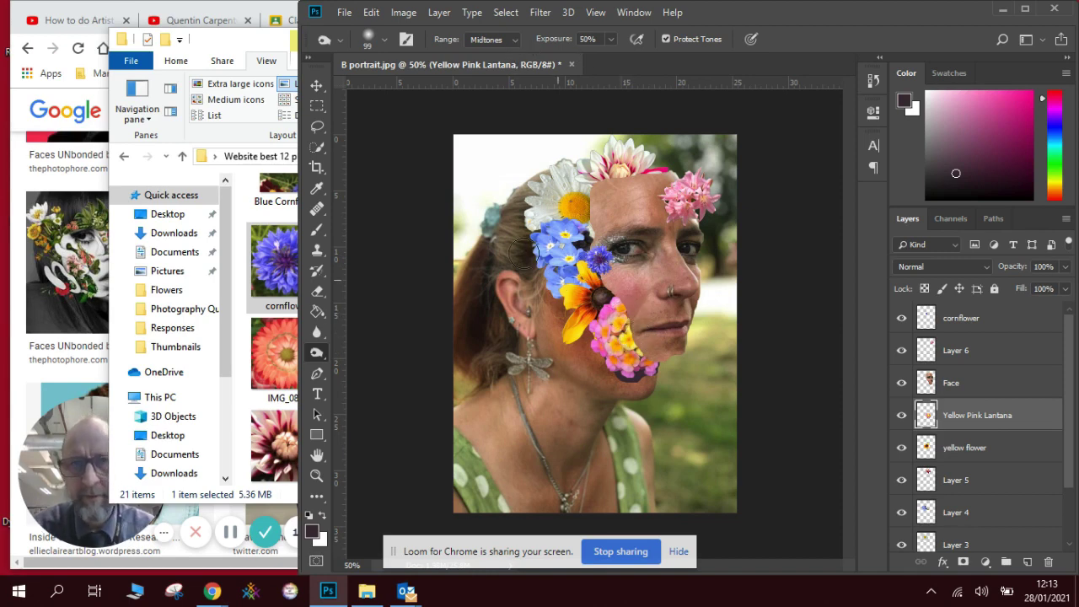
- Set the Burn range to Highlights and raise its exposure
click(507, 38)
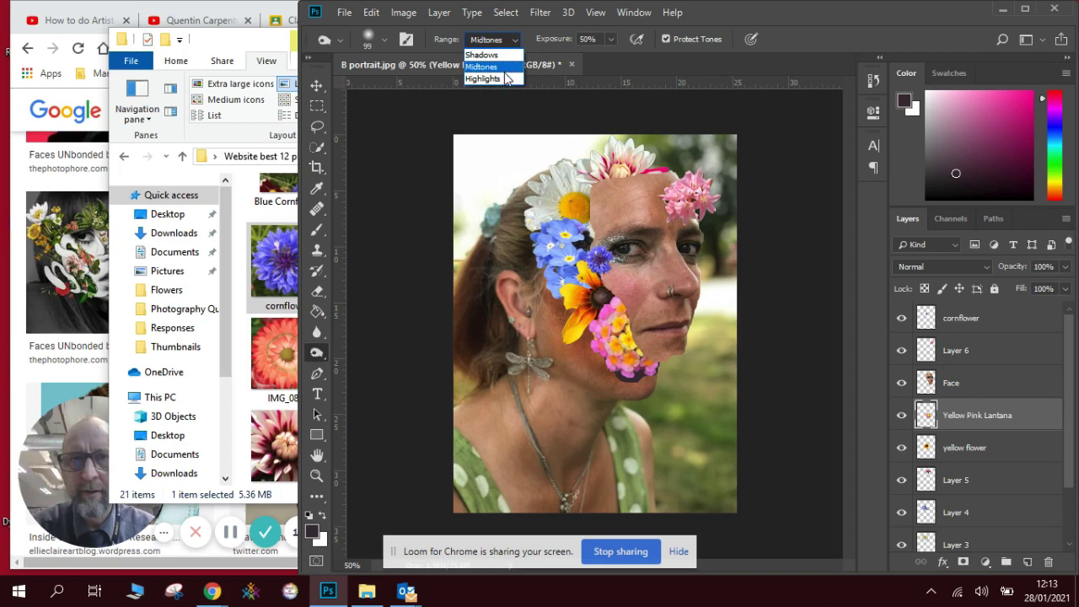
click(507, 79)
click(611, 40)
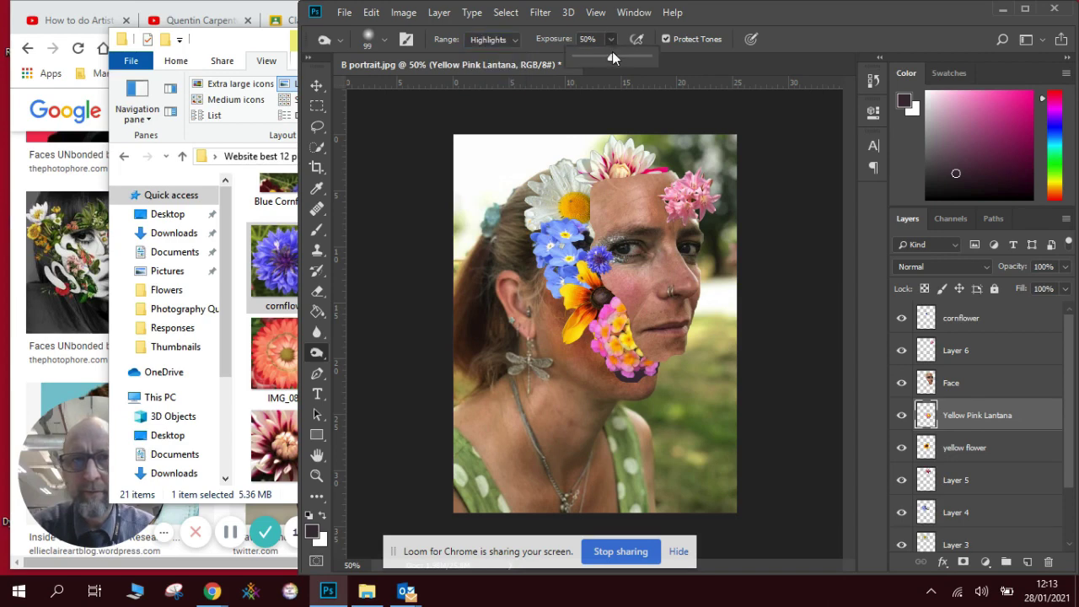
drag(615, 60, 626, 60)
click(615, 297)
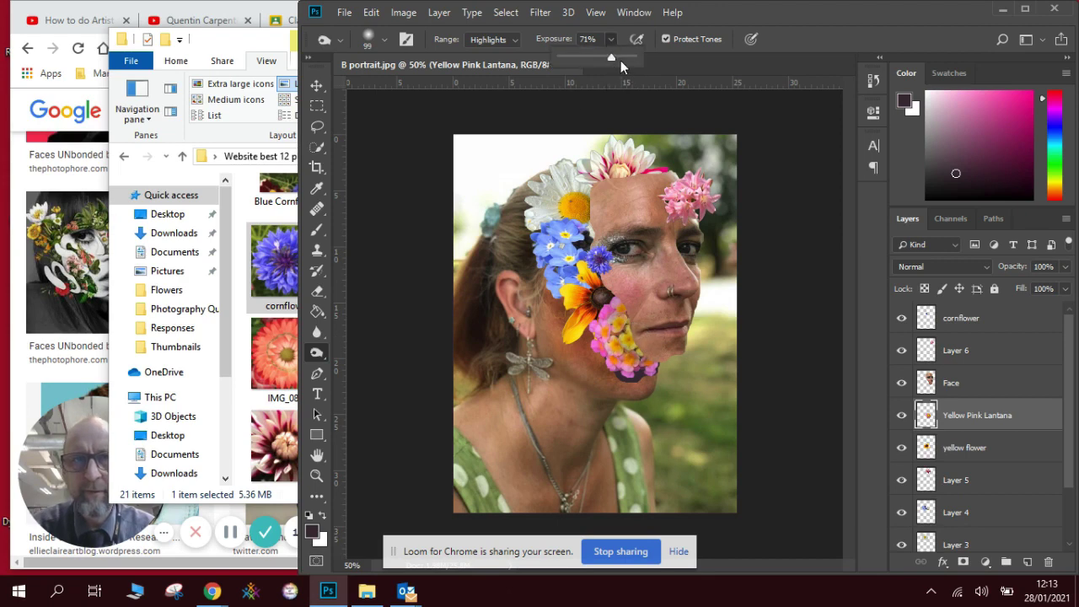
- Return to Midtones and burn the lantana, then the blue and orange flowers on Layer 4
click(513, 43)
click(488, 66)
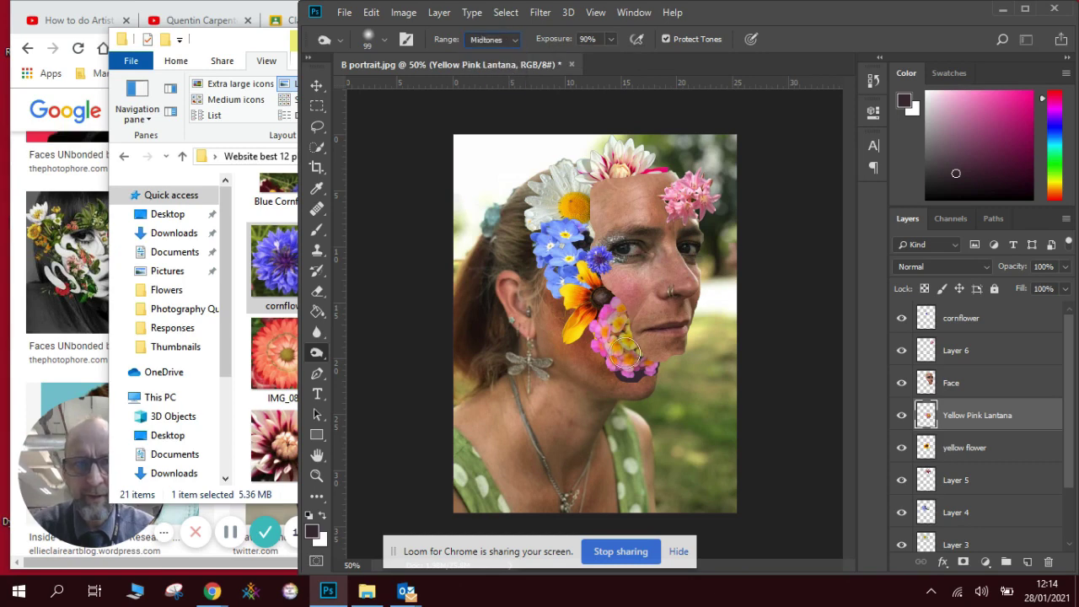
mouse_move(624, 352)
mouse_down()
mouse_move(629, 322)
mouse_move(647, 350)
mouse_move(630, 344)
mouse_move(653, 349)
mouse_move(621, 295)
mouse_move(638, 304)
mouse_move(619, 298)
mouse_move(635, 312)
mouse_move(600, 279)
mouse_up()
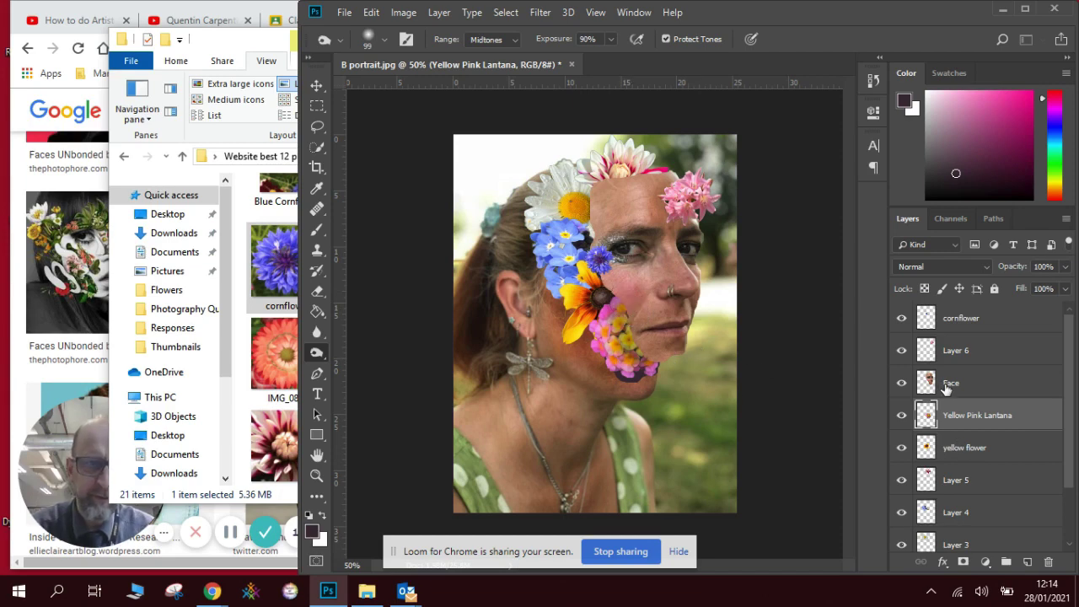
click(980, 513)
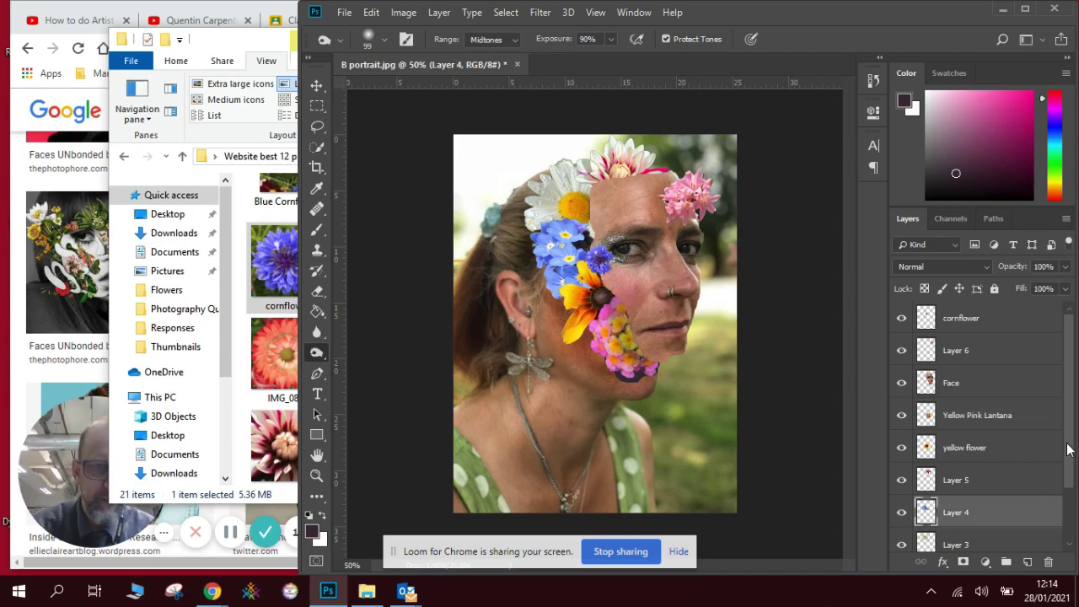
drag(1067, 449, 1070, 499)
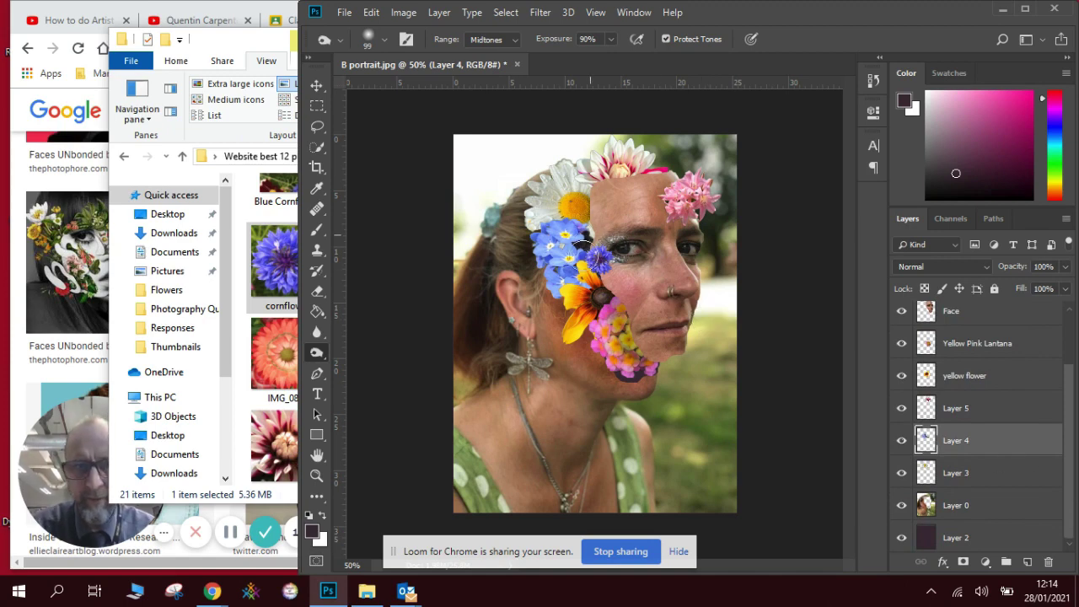
mouse_move(584, 243)
mouse_down()
mouse_move(574, 291)
mouse_move(580, 252)
mouse_move(578, 276)
mouse_up()
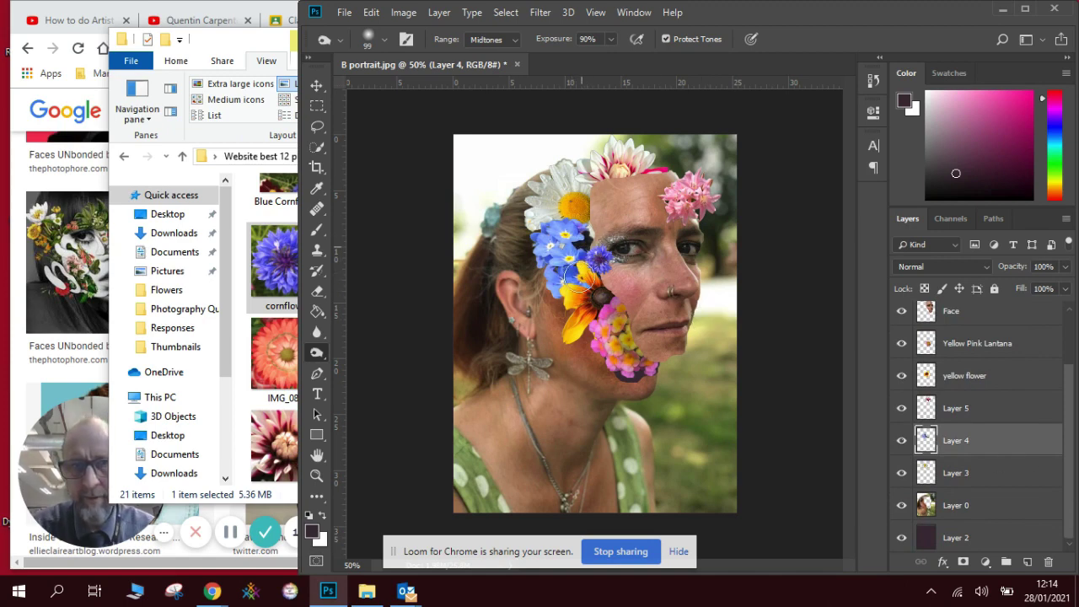
- Set Highlights range on Layer 3, then burn the blue flower on Layer 4
click(975, 468)
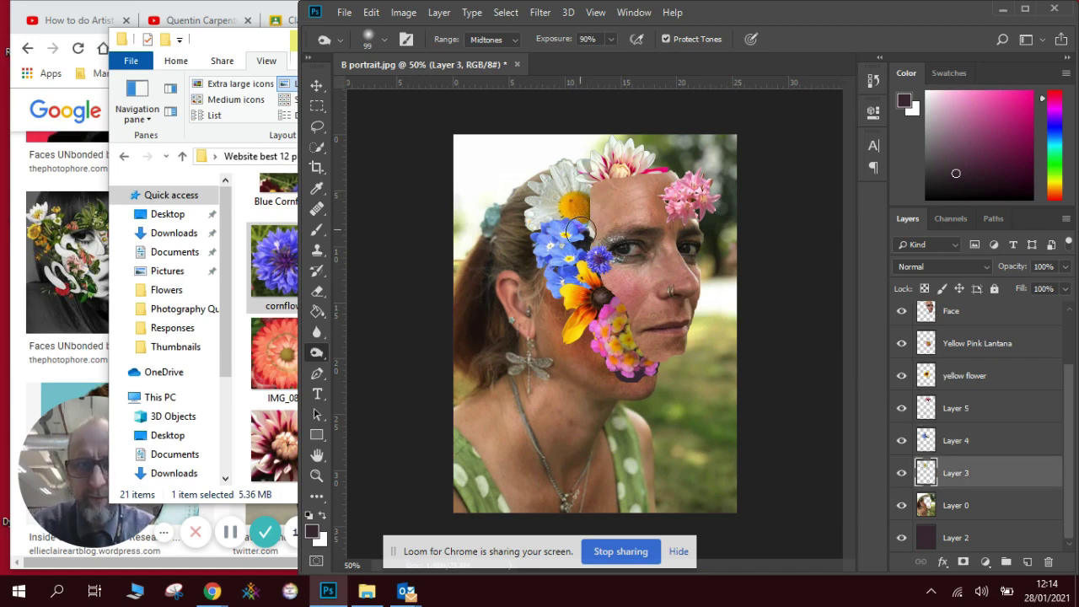
click(514, 40)
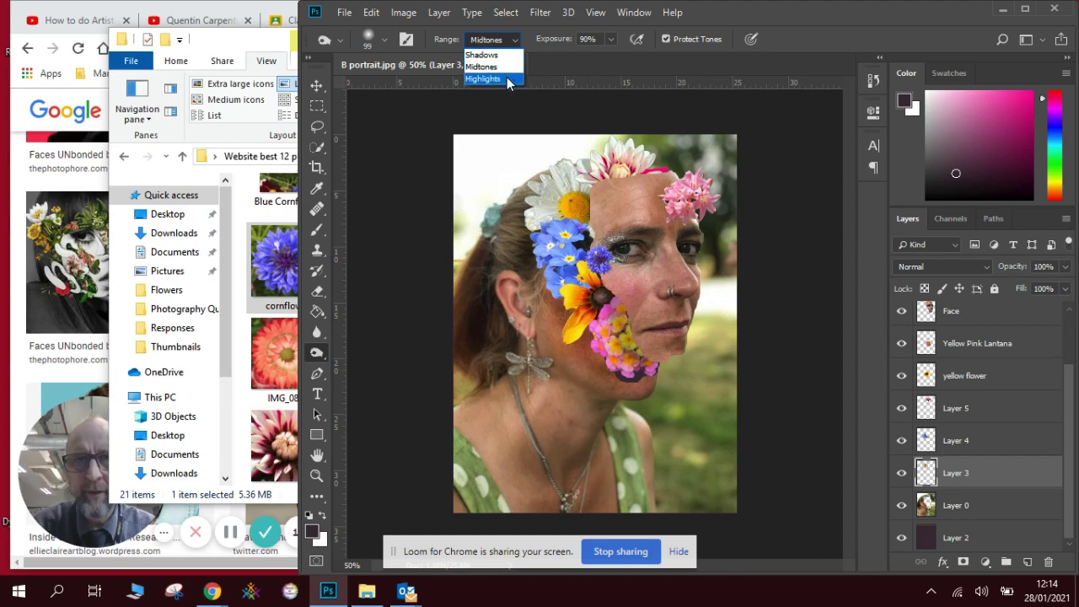
click(484, 78)
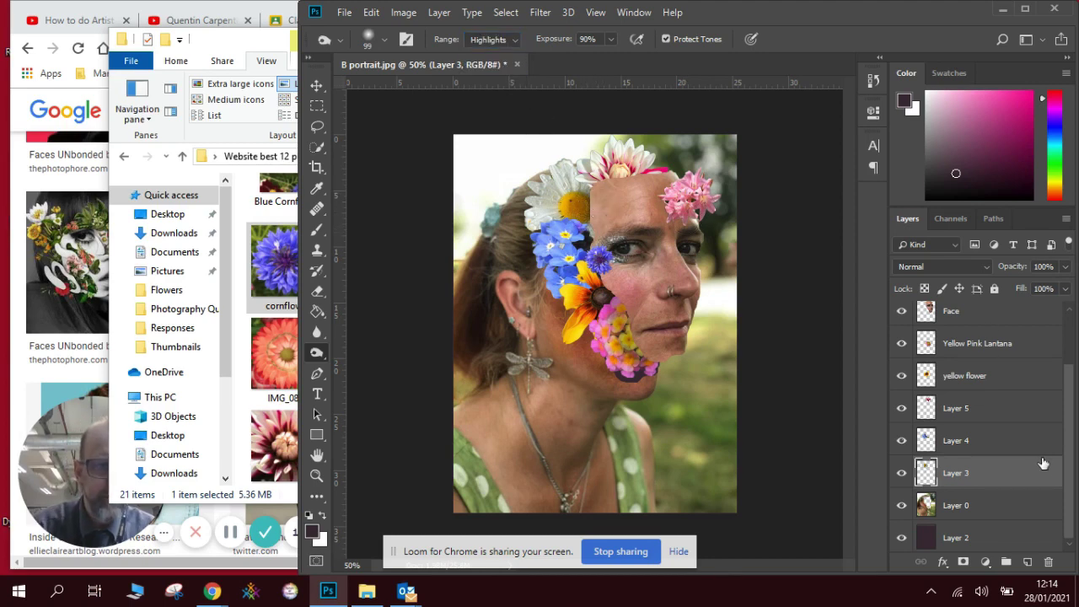
click(972, 442)
mouse_move(597, 232)
mouse_down()
mouse_move(571, 247)
mouse_move(584, 243)
mouse_move(575, 272)
mouse_move(599, 291)
mouse_up()
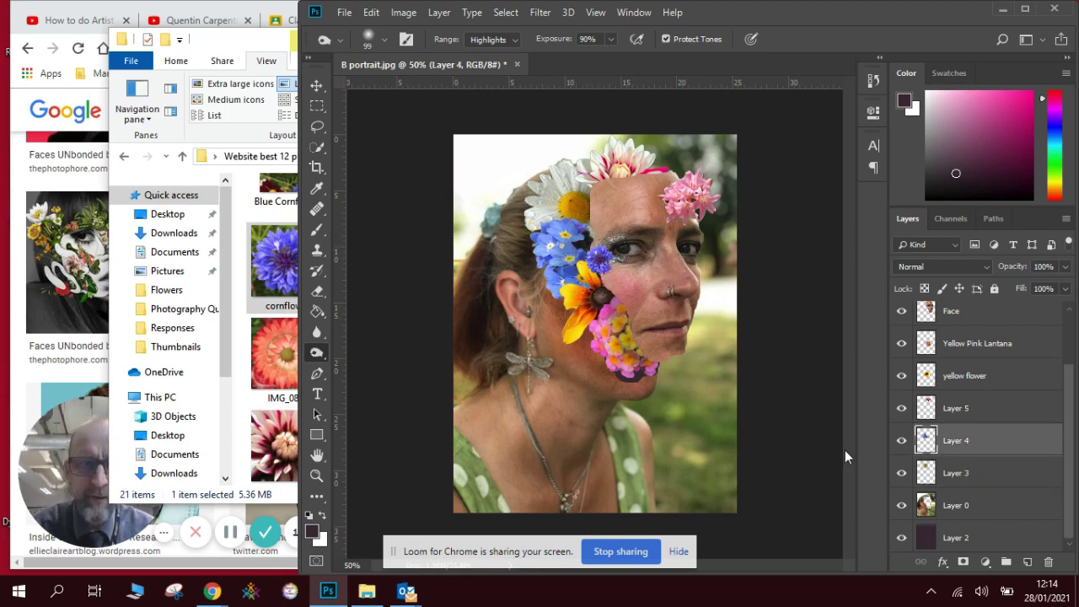
- Use Midtones on the yellow flower layer and Shadows on Layer 4, ending on Yellow Pink Lantana
click(969, 378)
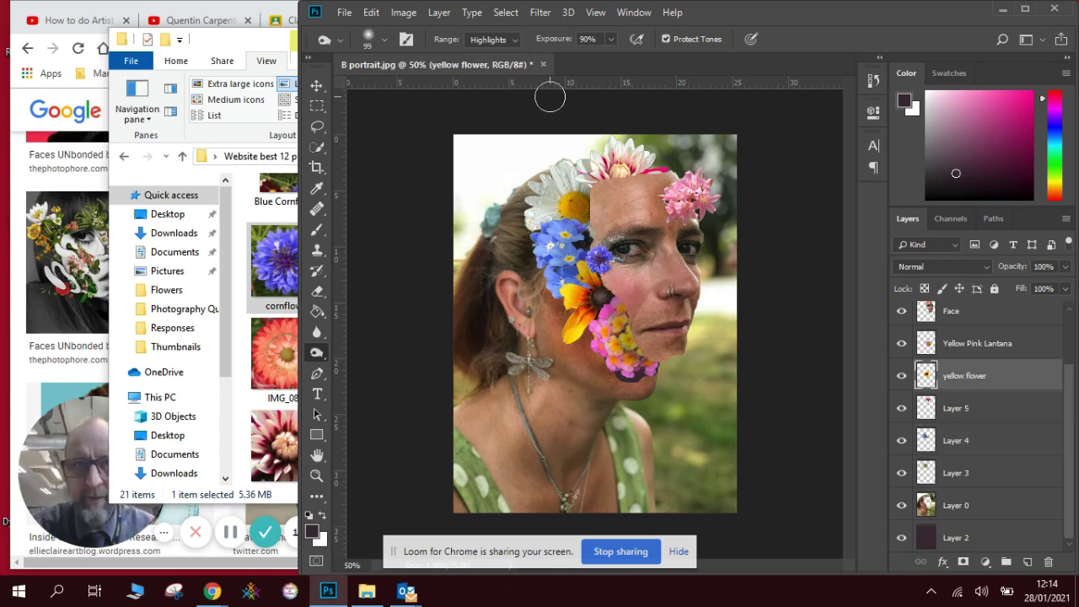
click(505, 42)
click(493, 66)
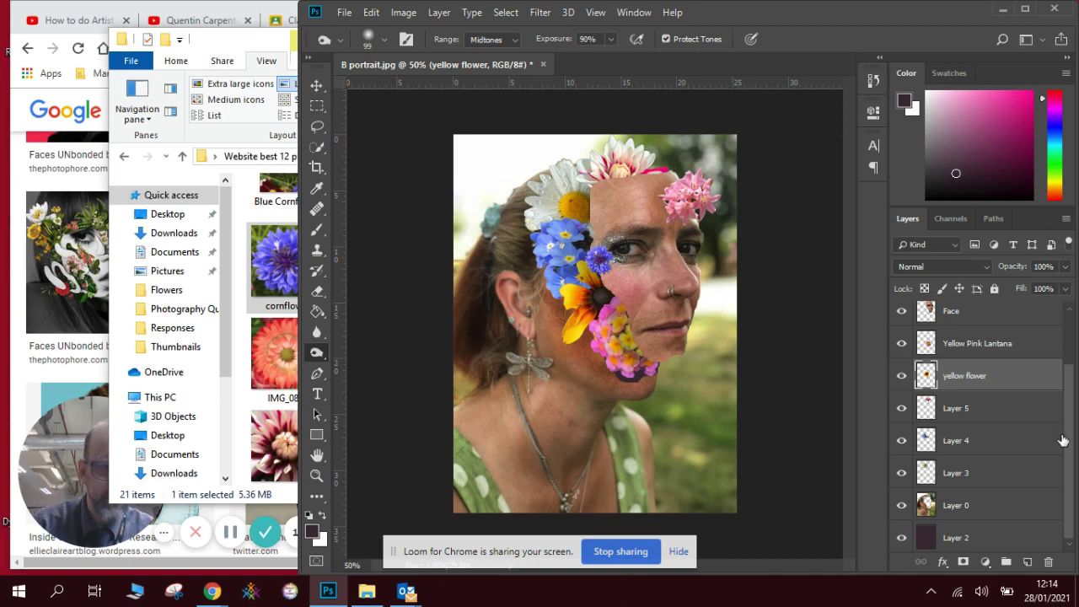
click(983, 431)
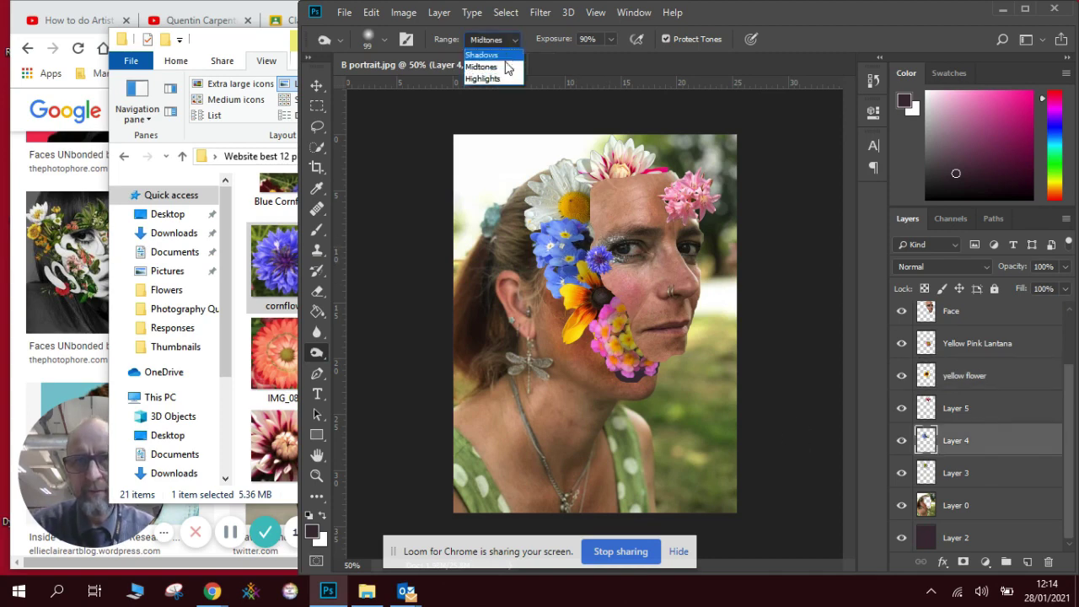
click(506, 53)
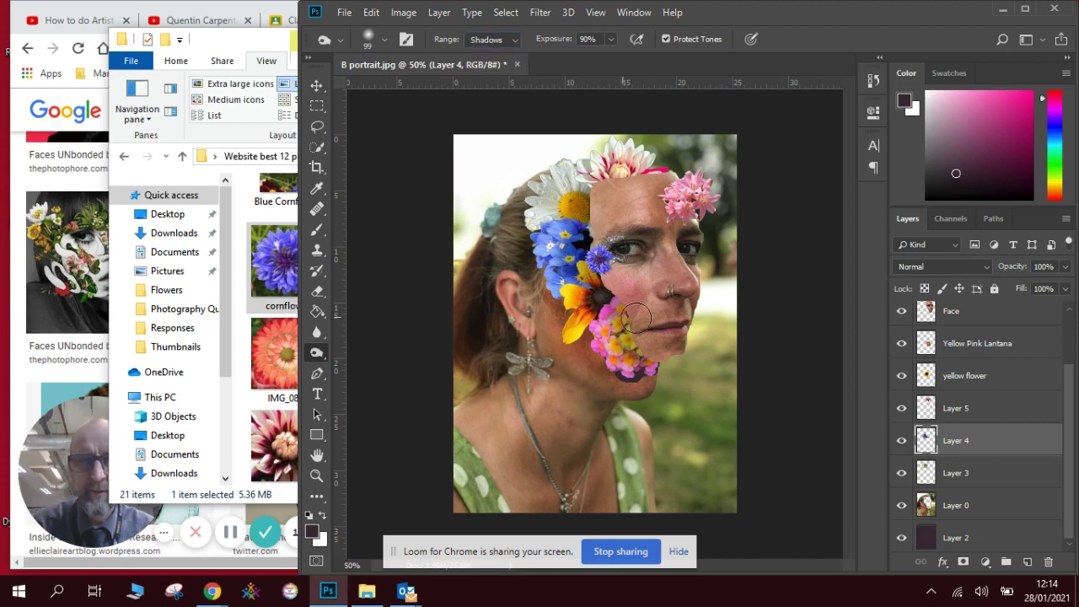
click(970, 478)
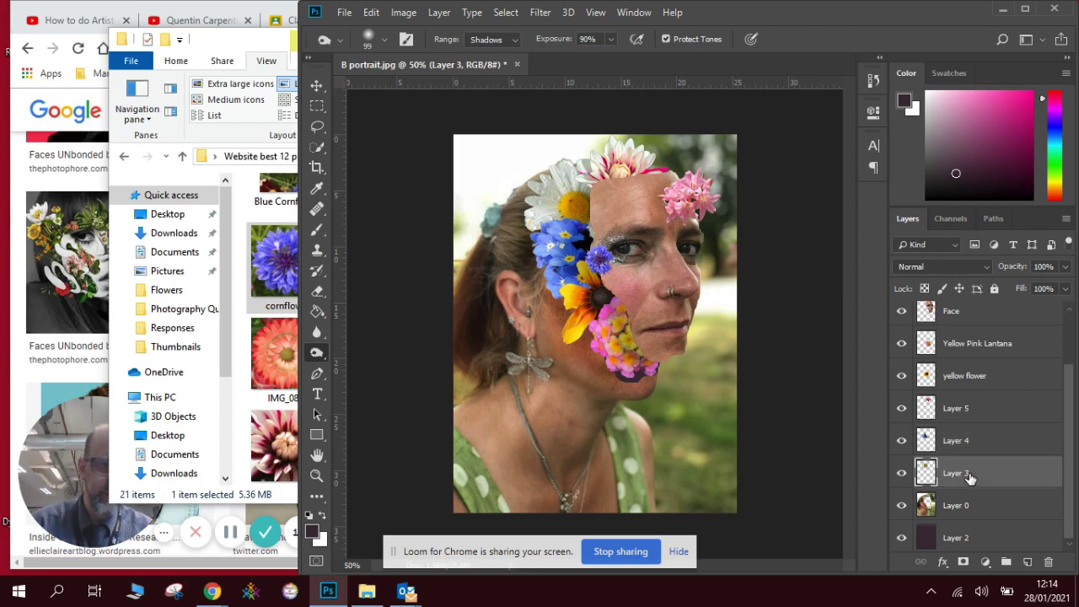
click(971, 342)
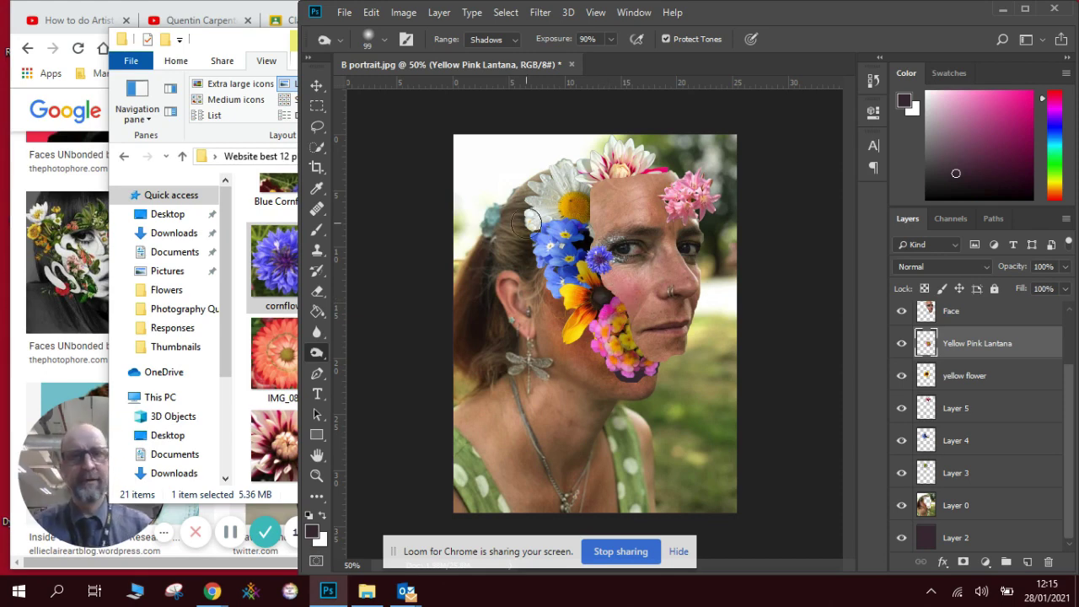
- On Layer 0, quick-select the woman's hair, face and flowered head
click(316, 85)
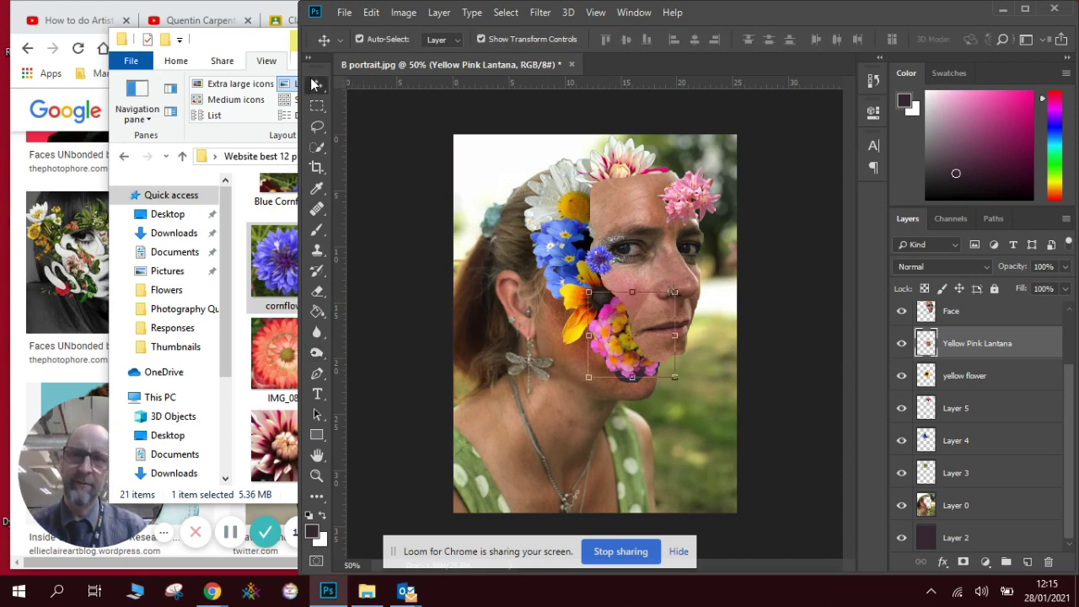
click(814, 388)
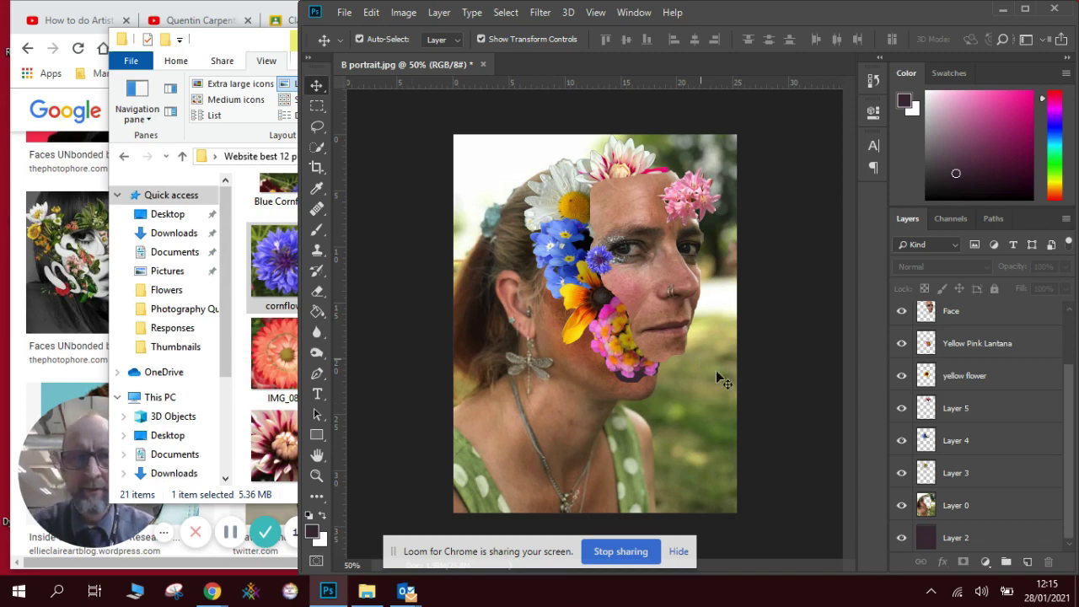
click(981, 508)
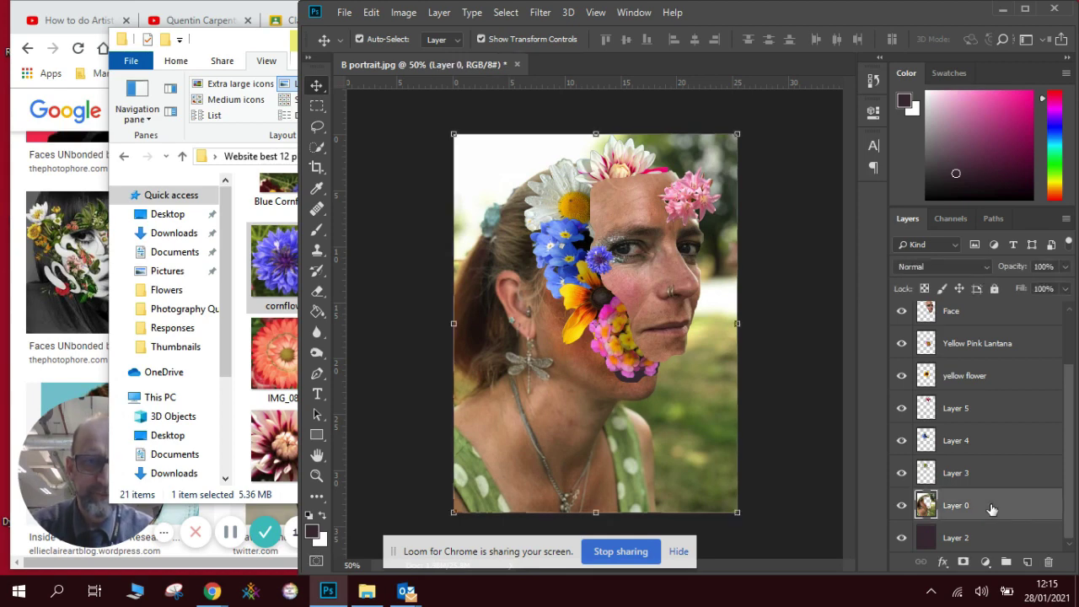
click(321, 148)
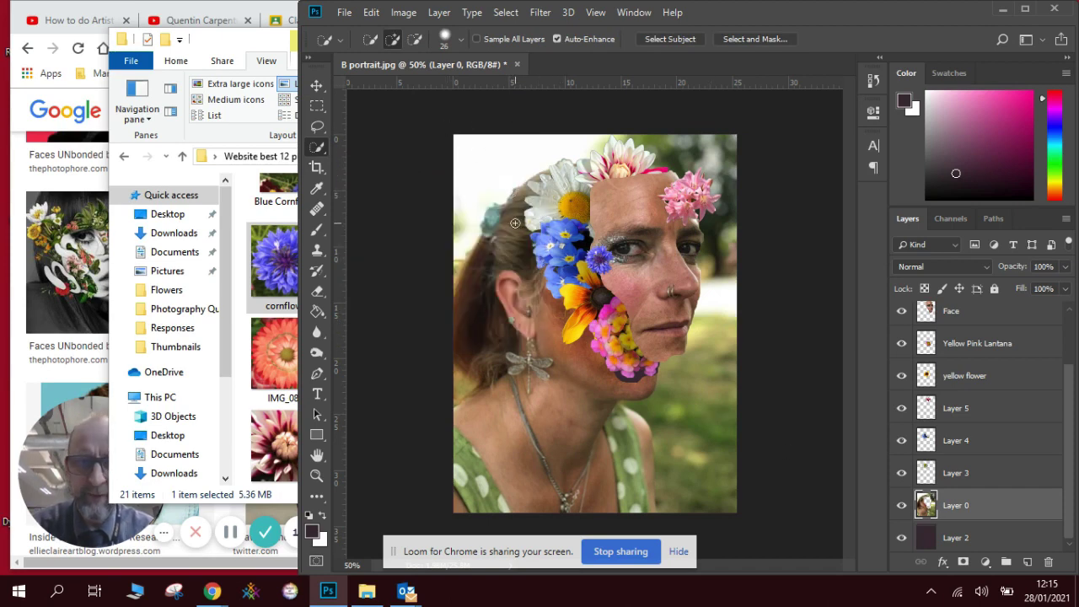
mouse_move(509, 215)
mouse_down()
mouse_move(469, 305)
mouse_move(491, 422)
mouse_move(555, 427)
mouse_move(588, 453)
mouse_move(619, 433)
mouse_move(634, 445)
mouse_move(641, 492)
mouse_move(577, 414)
mouse_up()
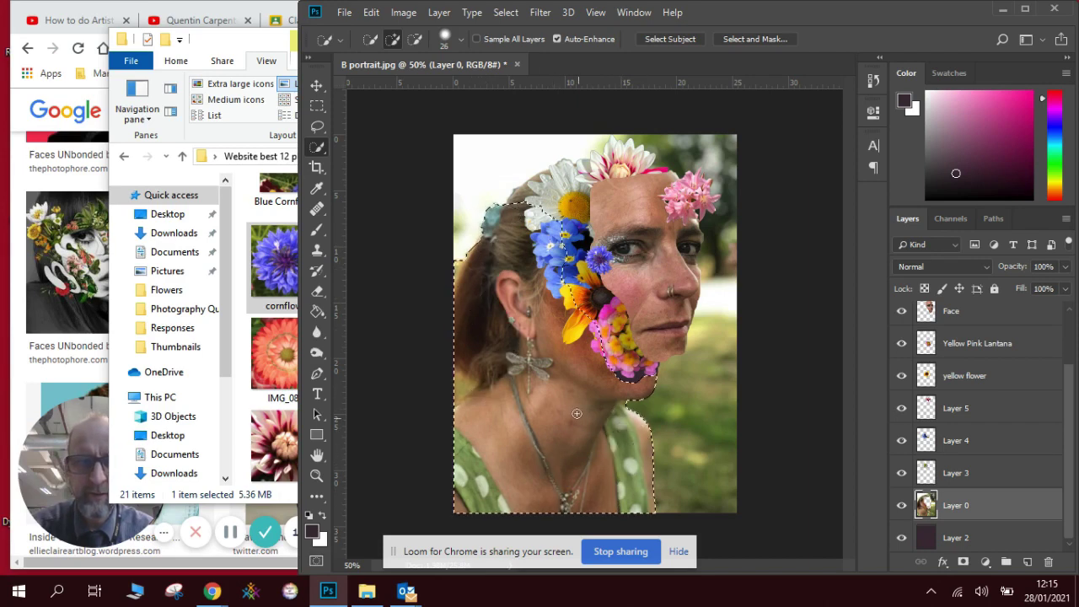
mouse_move(541, 276)
mouse_down()
mouse_move(564, 233)
mouse_move(524, 203)
mouse_move(607, 193)
mouse_move(633, 213)
mouse_move(634, 258)
mouse_up()
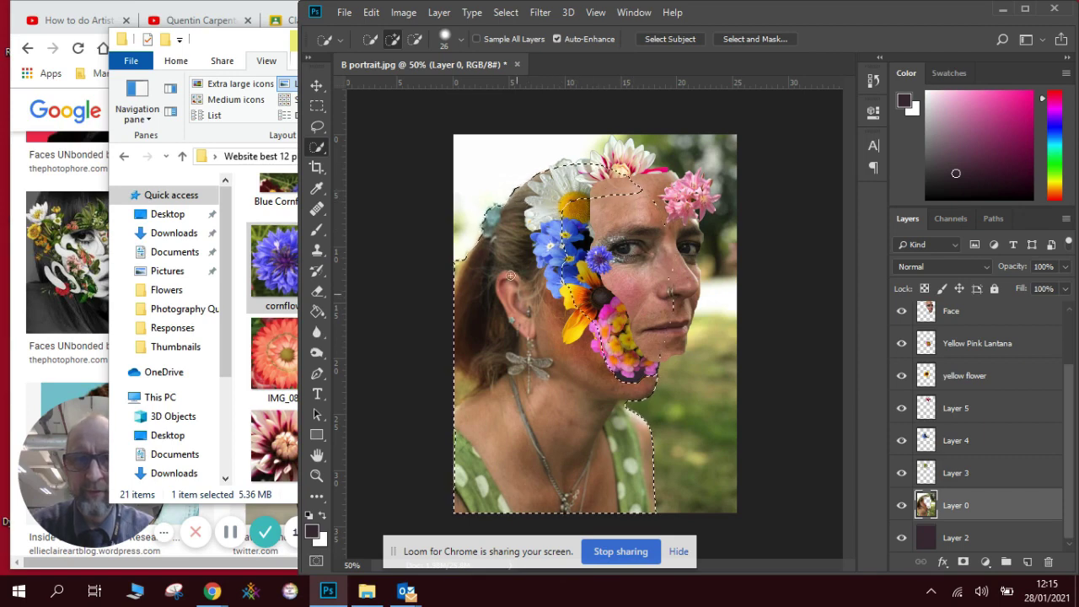
- Trim background from the hair edge, copy the figure to Layer 7 and hide Layer 0
click(415, 39)
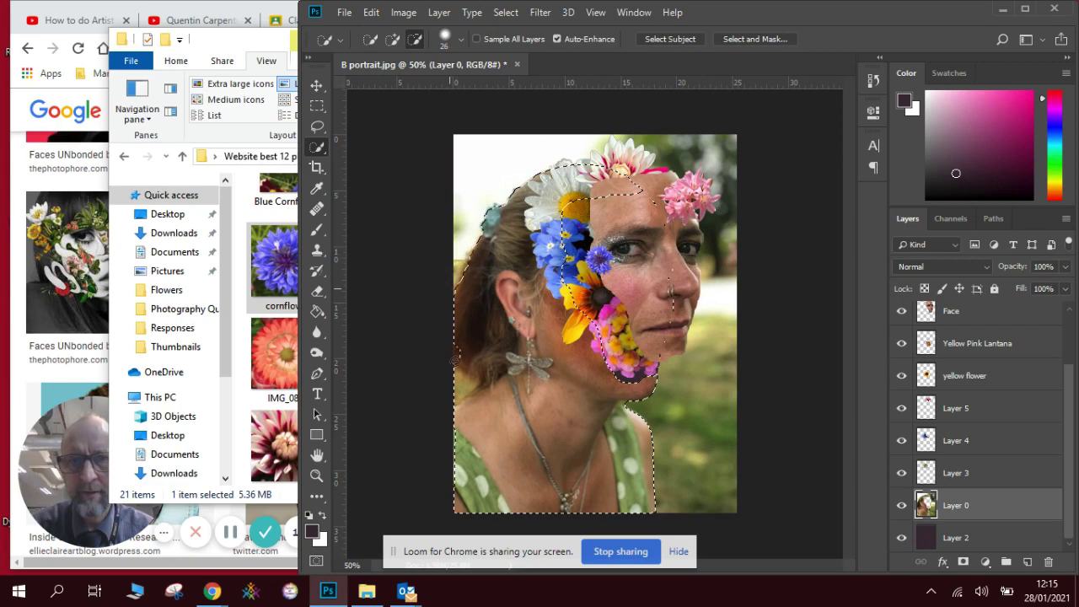
drag(454, 359, 454, 378)
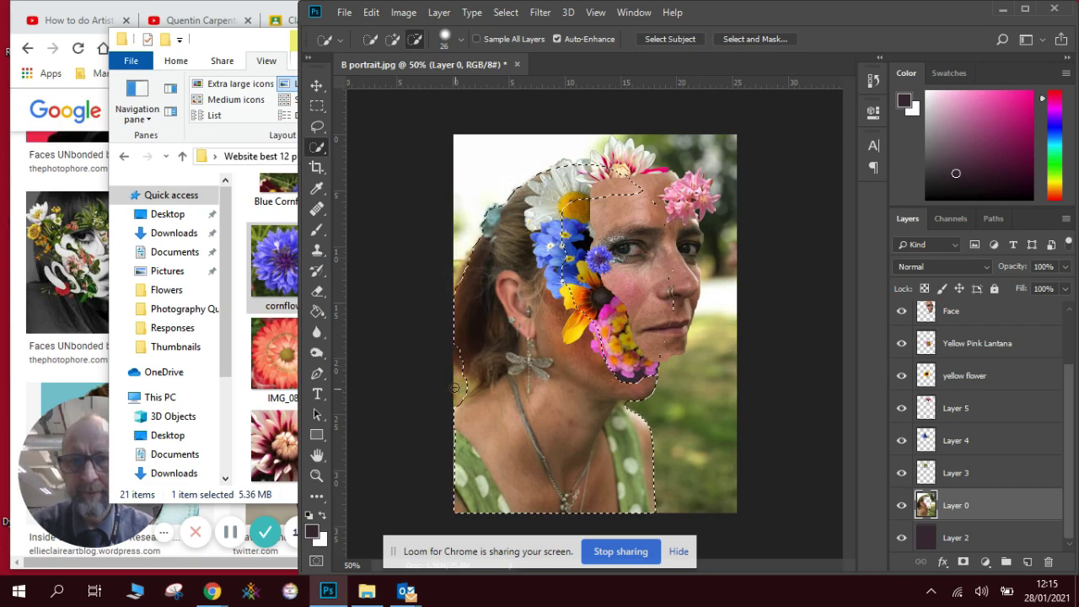
mouse_move(447, 305)
mouse_down()
mouse_move(467, 383)
mouse_move(462, 363)
mouse_move(456, 395)
mouse_move(464, 345)
mouse_move(462, 405)
mouse_move(463, 354)
mouse_move(490, 404)
mouse_up()
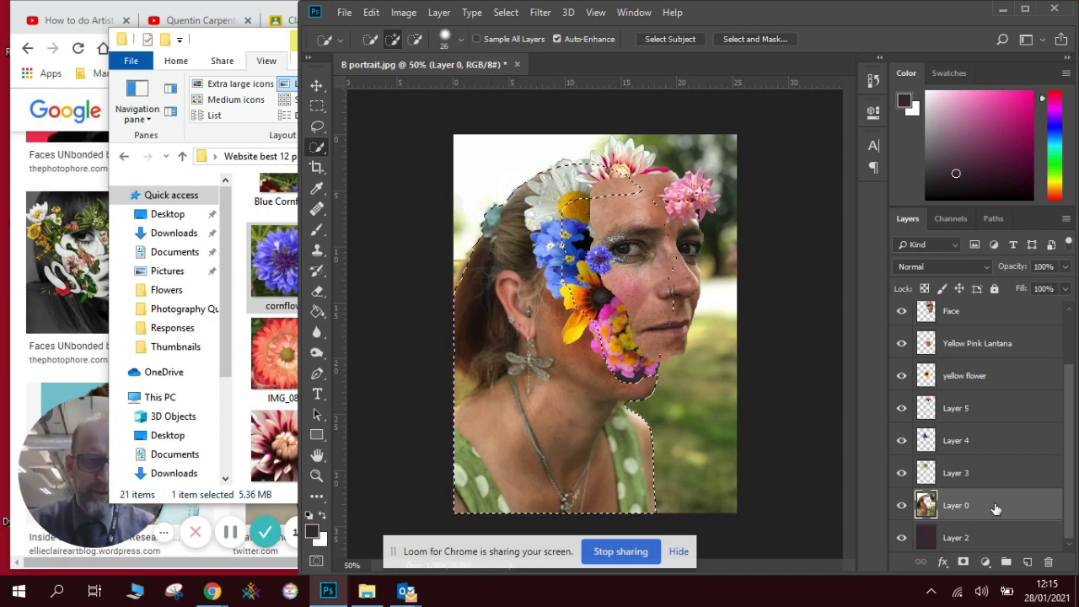
key(ctrl+j)
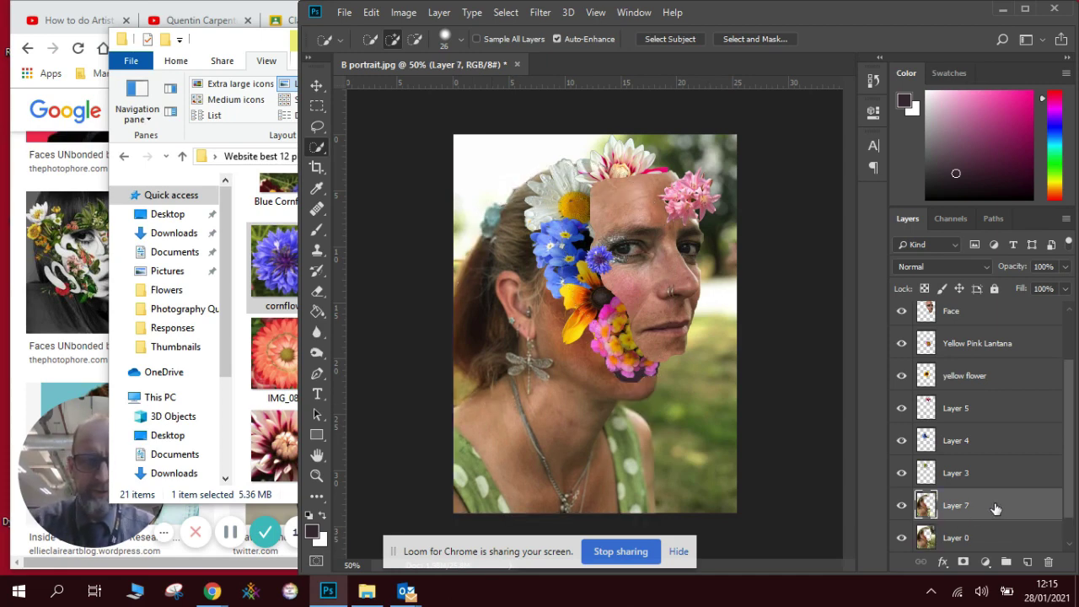
click(902, 537)
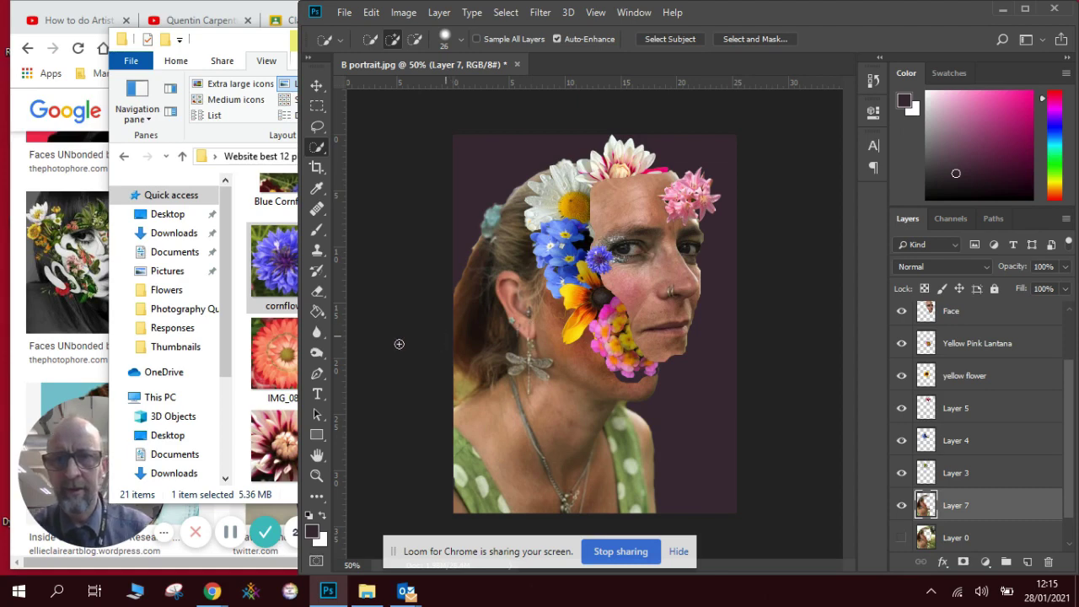
- Swap the colours and open the foreground Color Picker, trying black before reverting to white
click(322, 520)
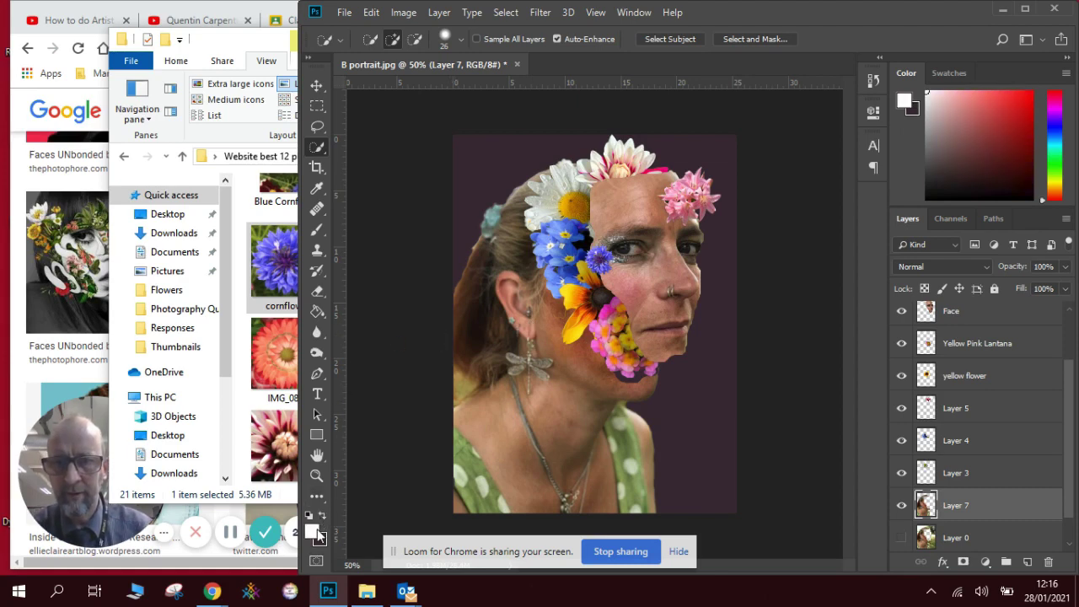
click(317, 532)
drag(363, 289, 330, 310)
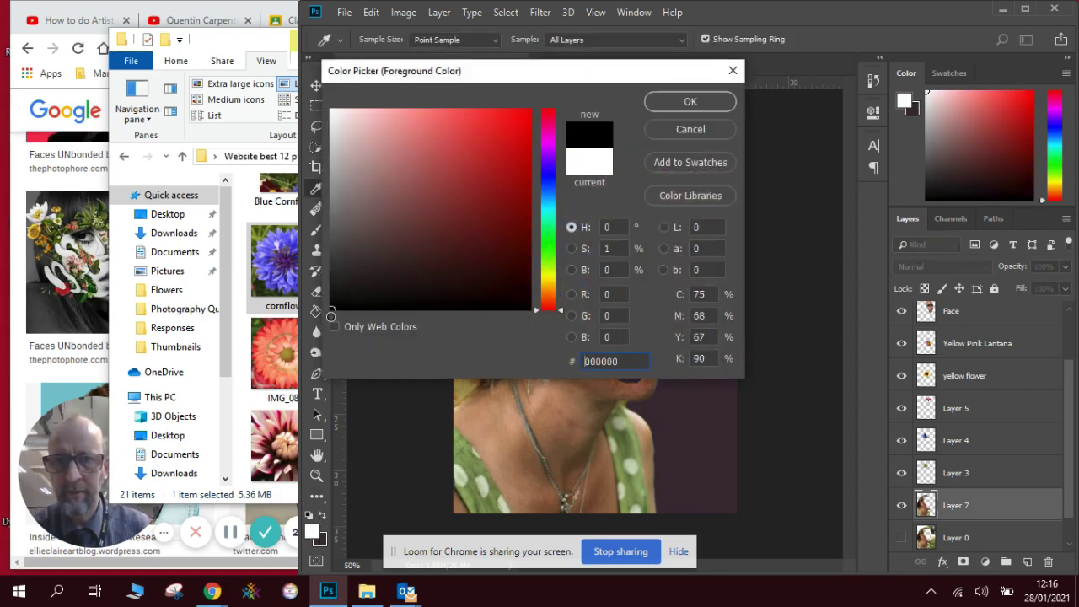
click(588, 169)
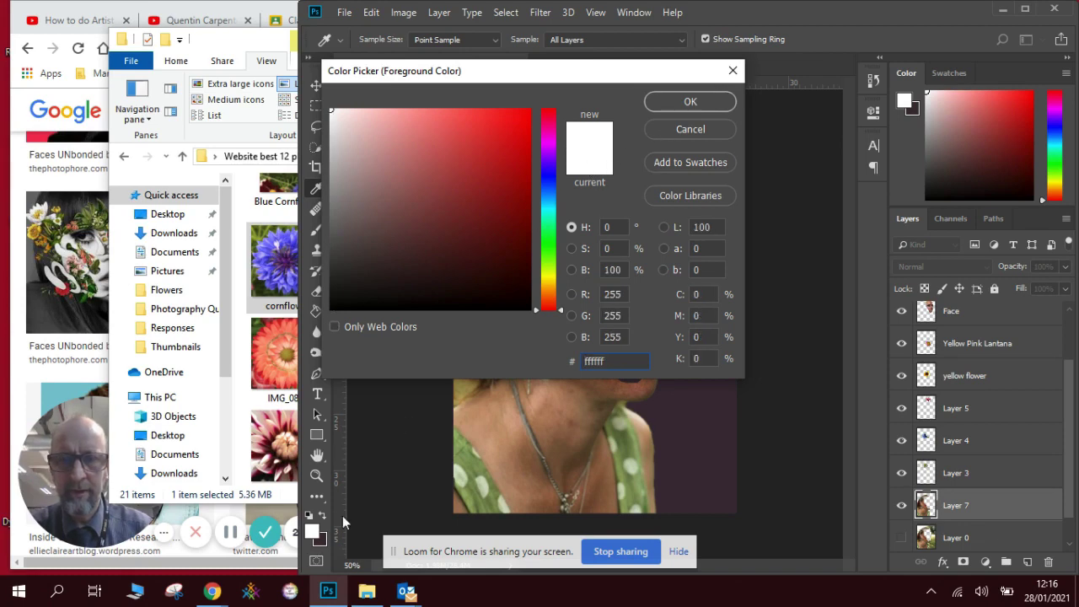
- Set the foreground to pure black 000000, then swap so dark purple is foreground
click(680, 132)
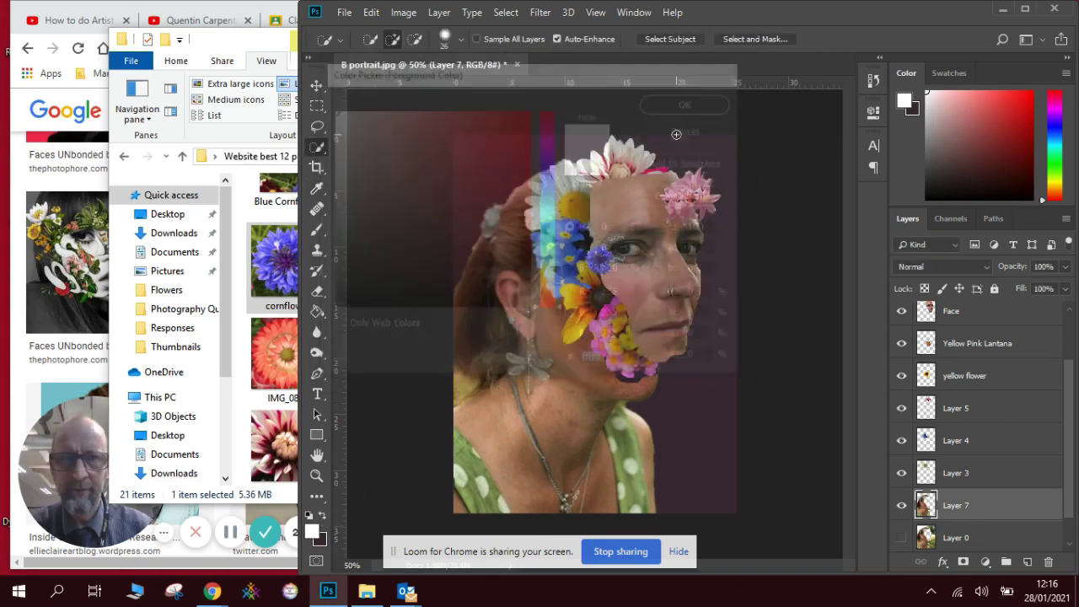
click(313, 532)
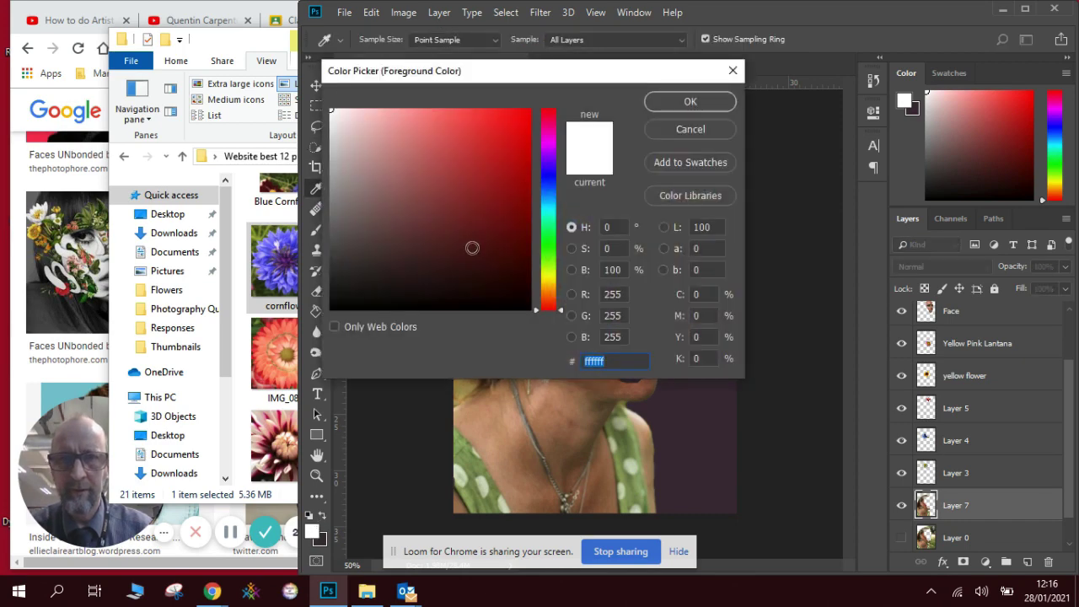
click(346, 304)
drag(346, 303, 327, 314)
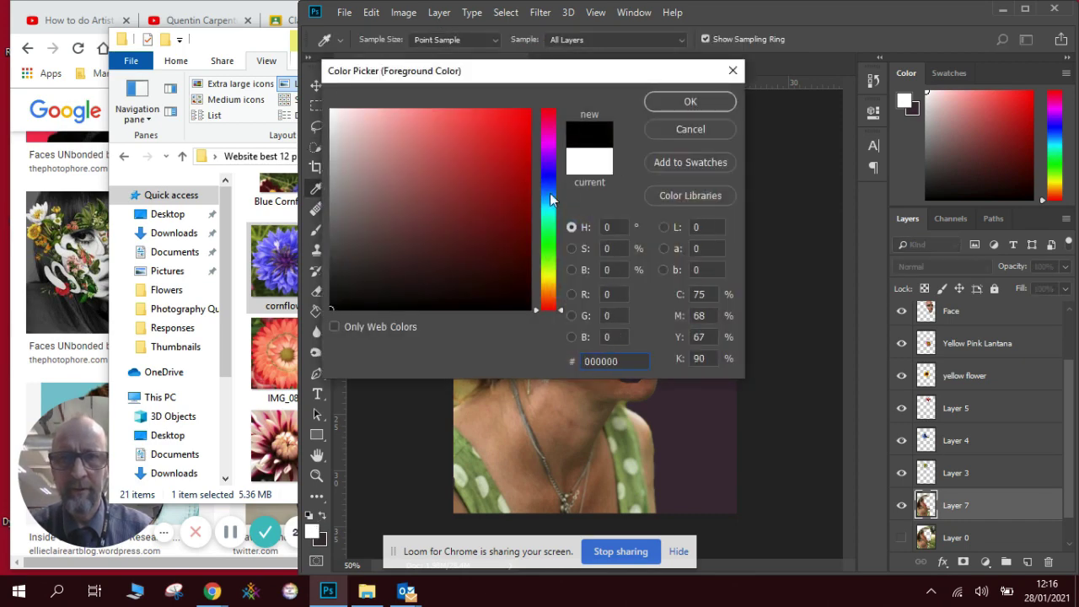
click(685, 102)
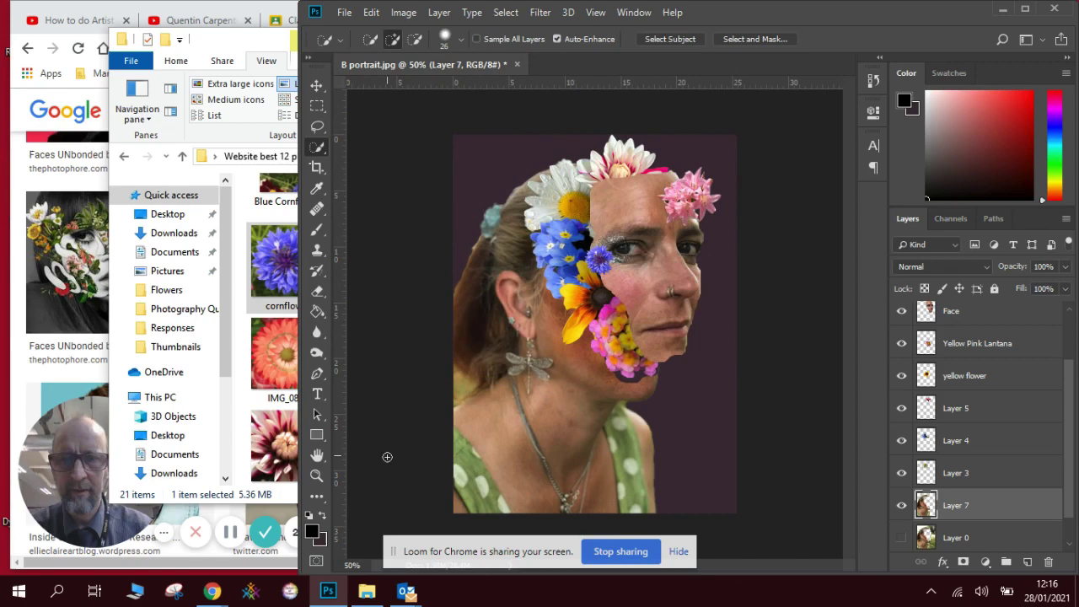
click(325, 514)
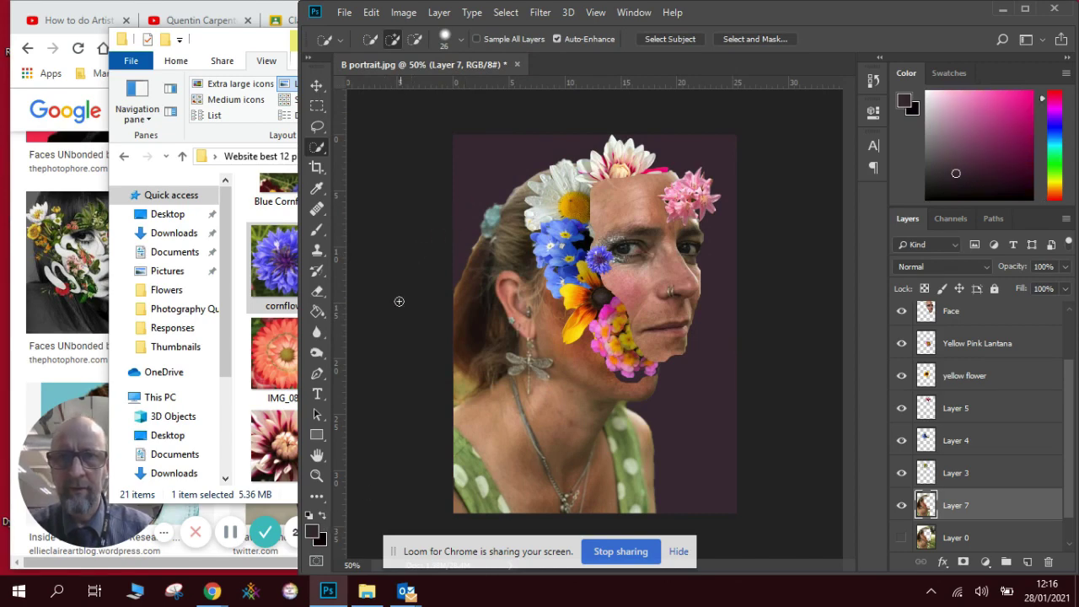
- Draw a gradient with the Gradient Tool, then undo the mistaken fill and layer move
click(317, 311)
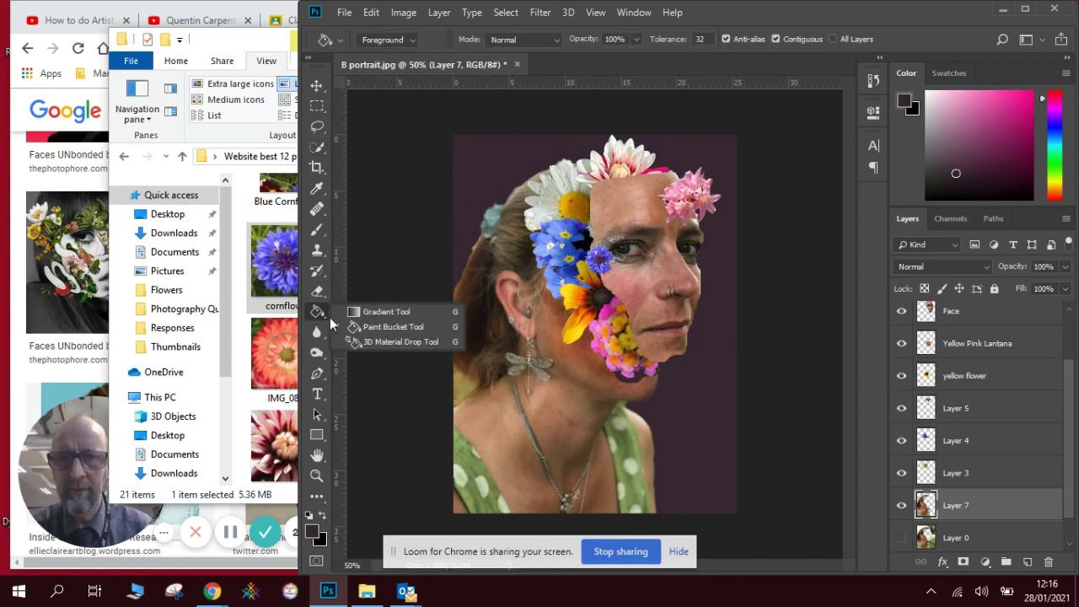
click(368, 312)
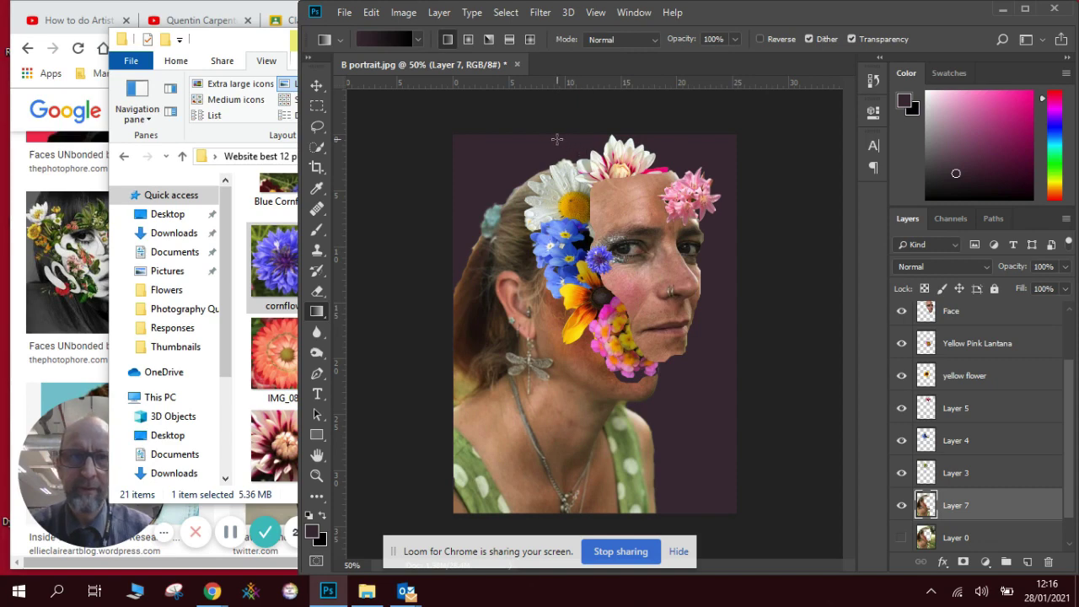
drag(557, 139, 710, 498)
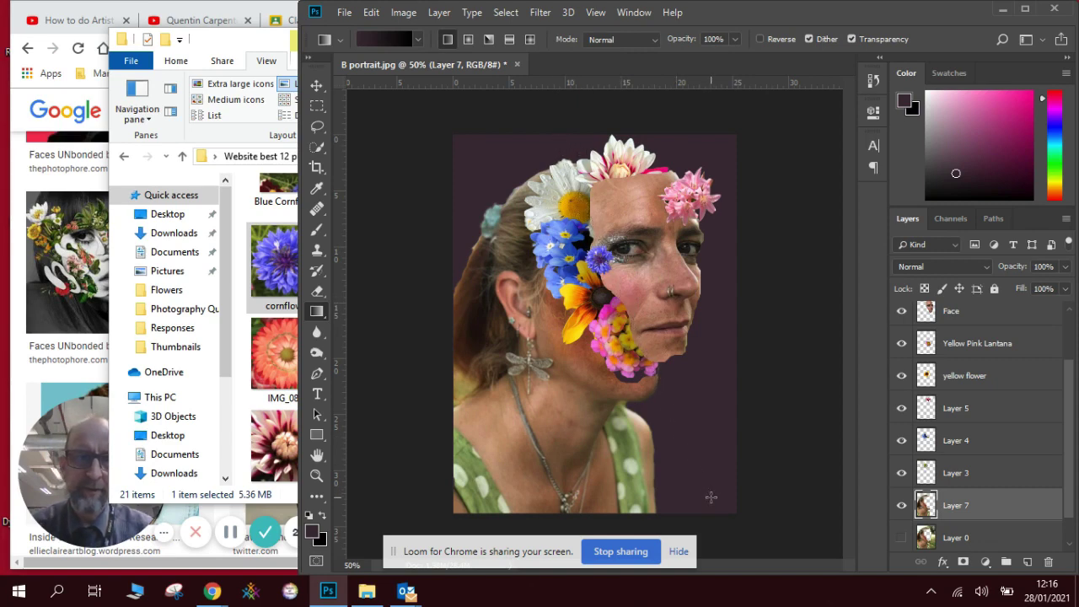
drag(980, 508, 985, 530)
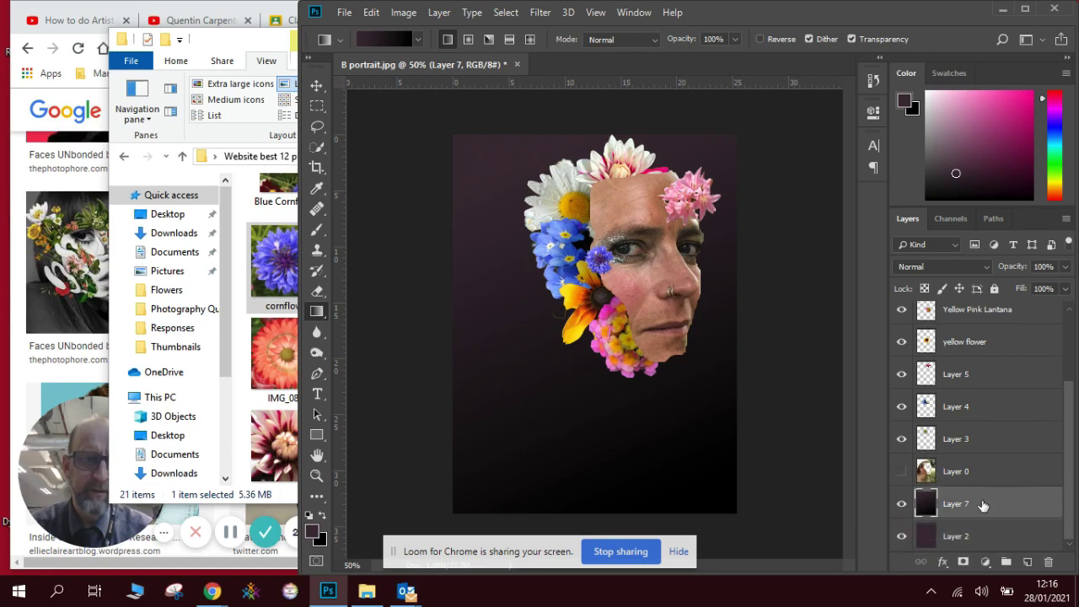
click(900, 471)
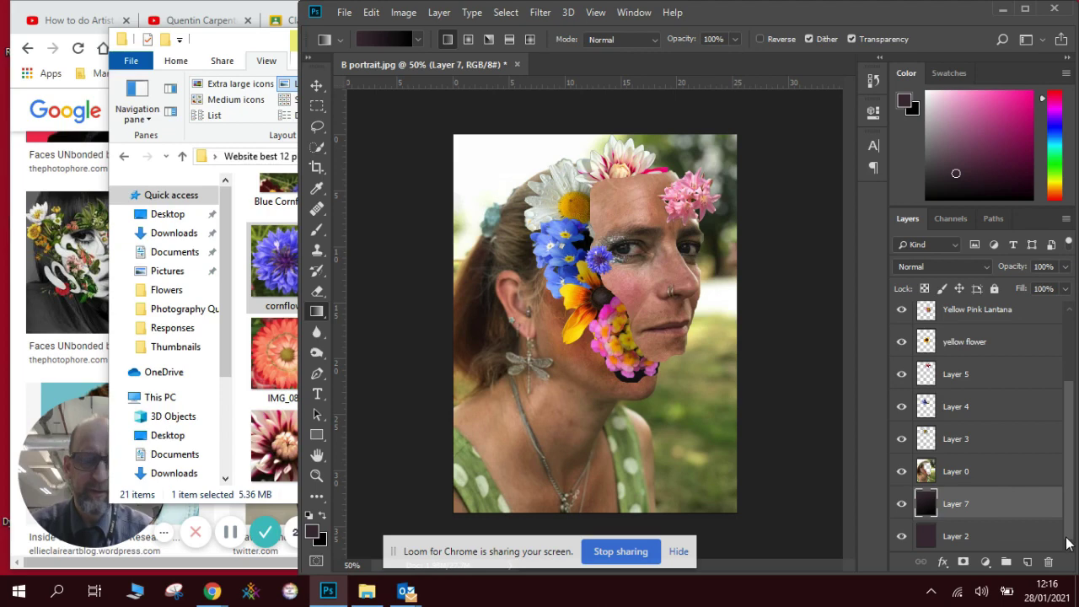
key(ctrl+bracketright)
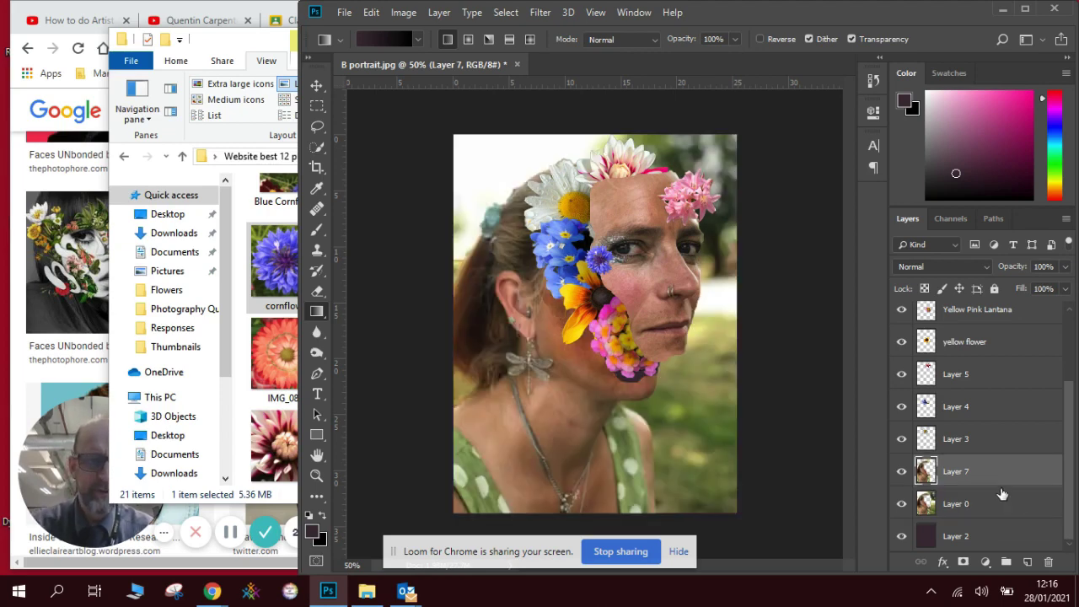
- Move Layer 2 above Layer 0 and fill it with a dark purple-to-black gradient
click(983, 519)
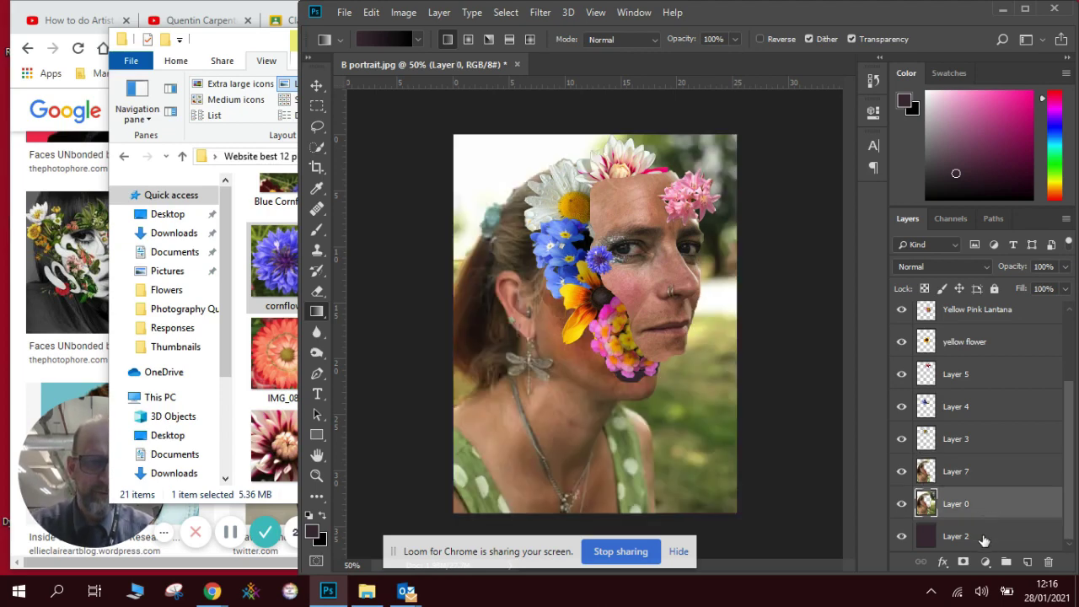
double_click(984, 541)
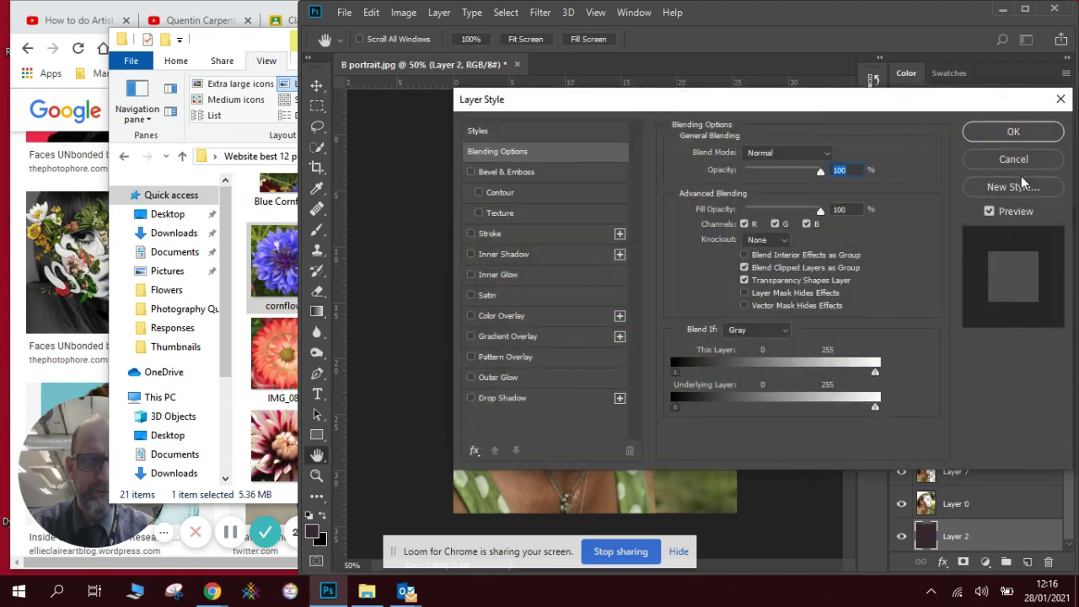
click(1027, 134)
drag(981, 538, 976, 490)
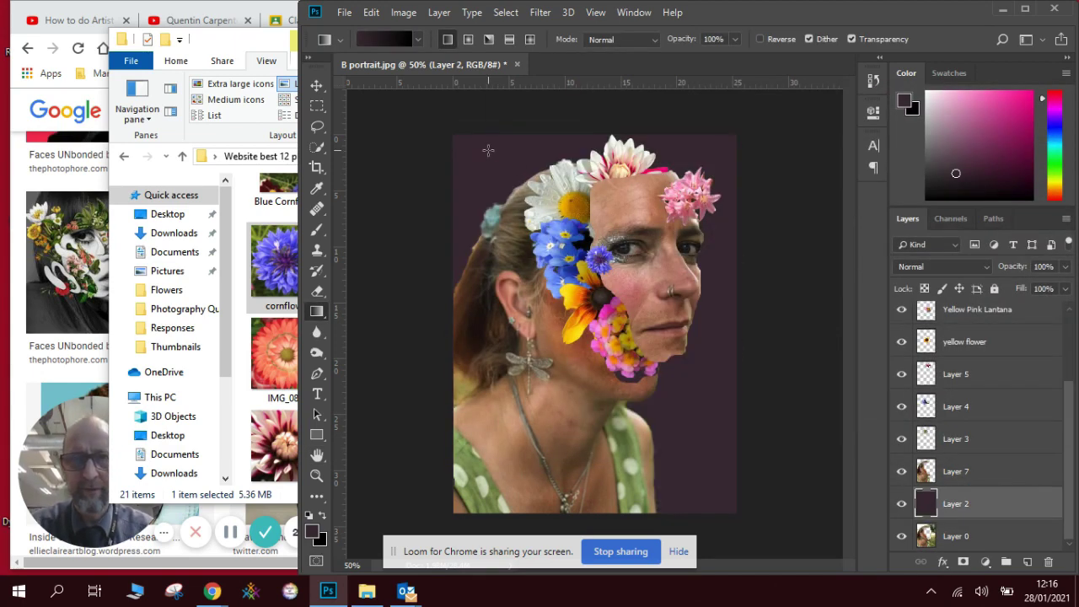
drag(720, 150, 527, 480)
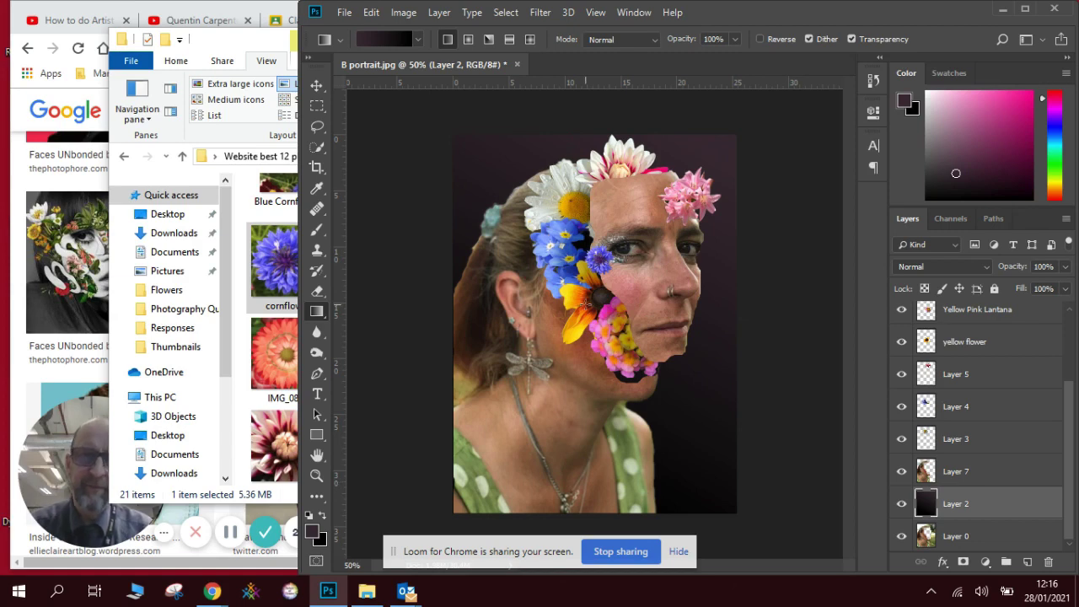
- Give the Eraser a Soft Round 32 px brush, then make the Face layer active
click(317, 86)
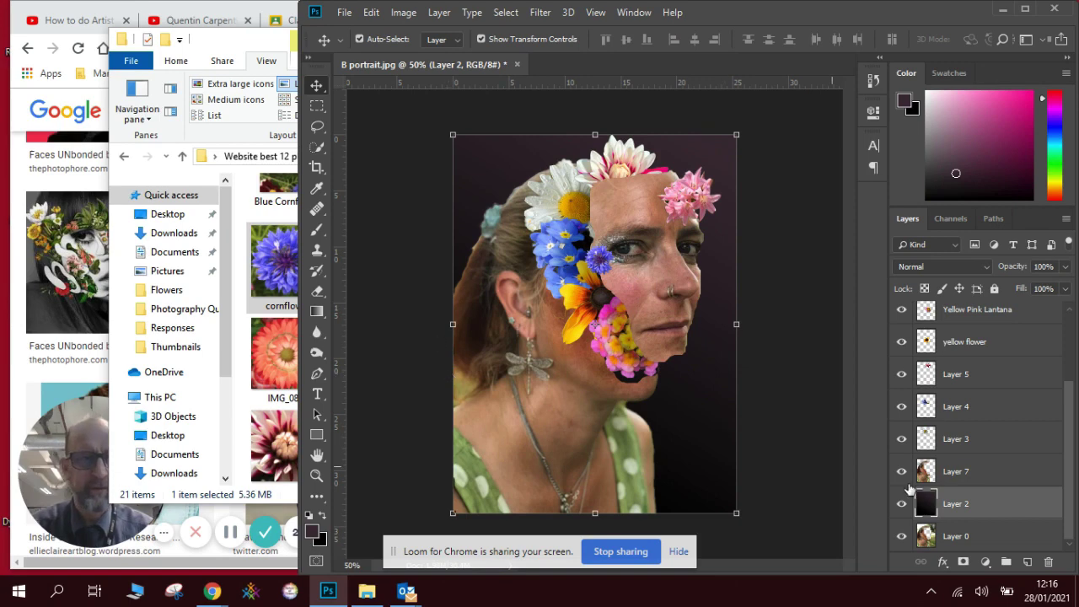
click(961, 472)
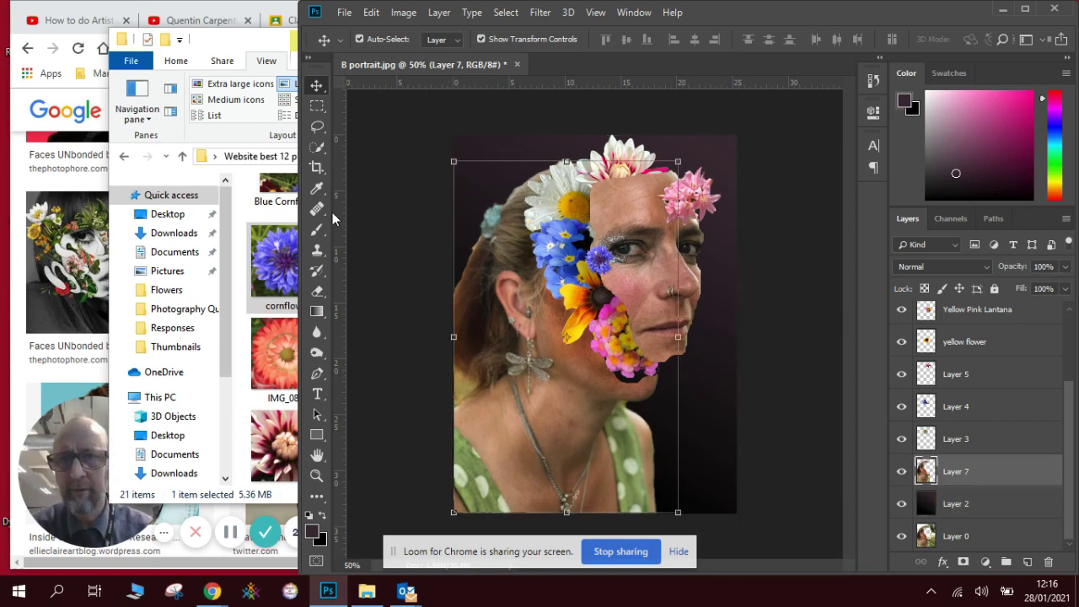
click(318, 292)
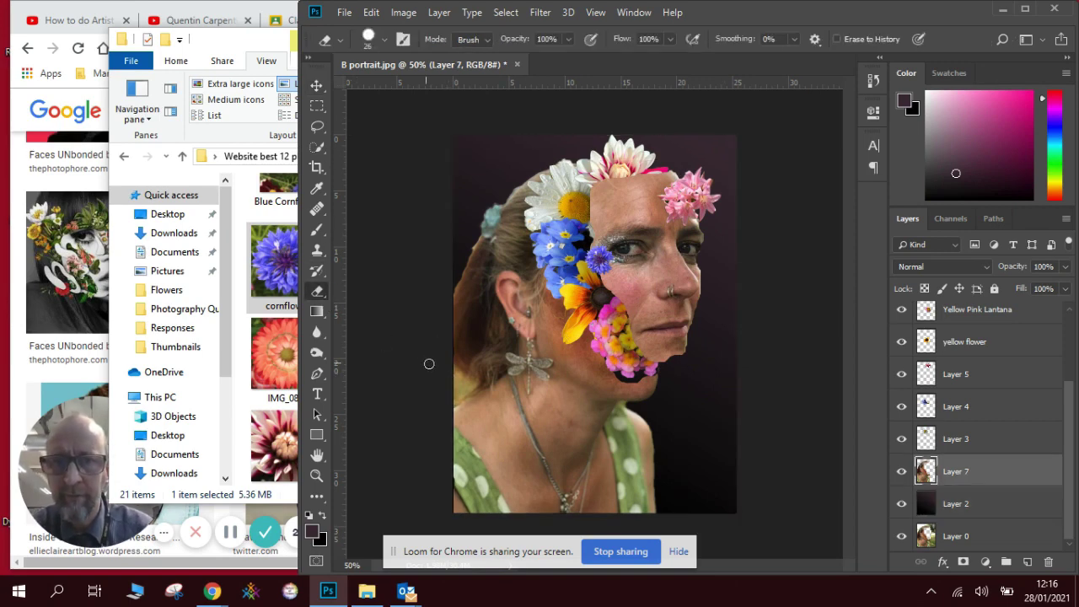
click(384, 40)
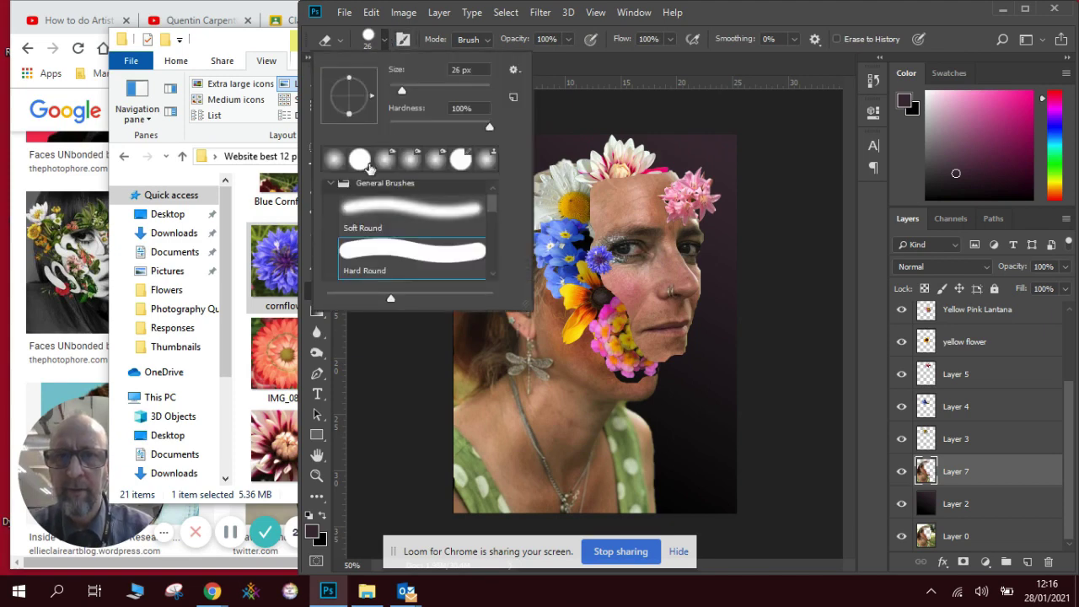
click(373, 205)
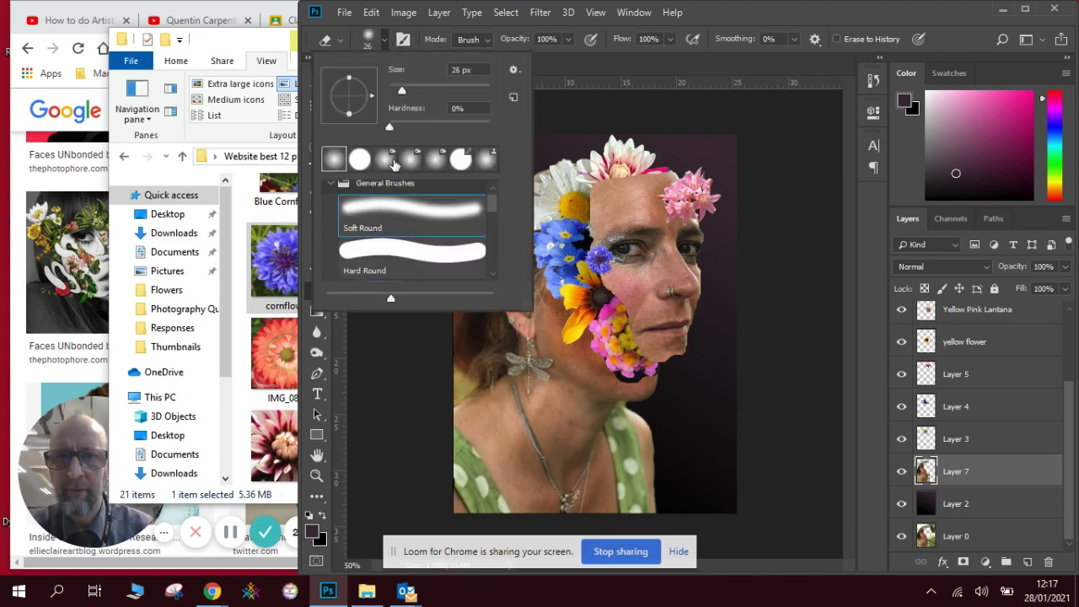
drag(405, 91, 409, 91)
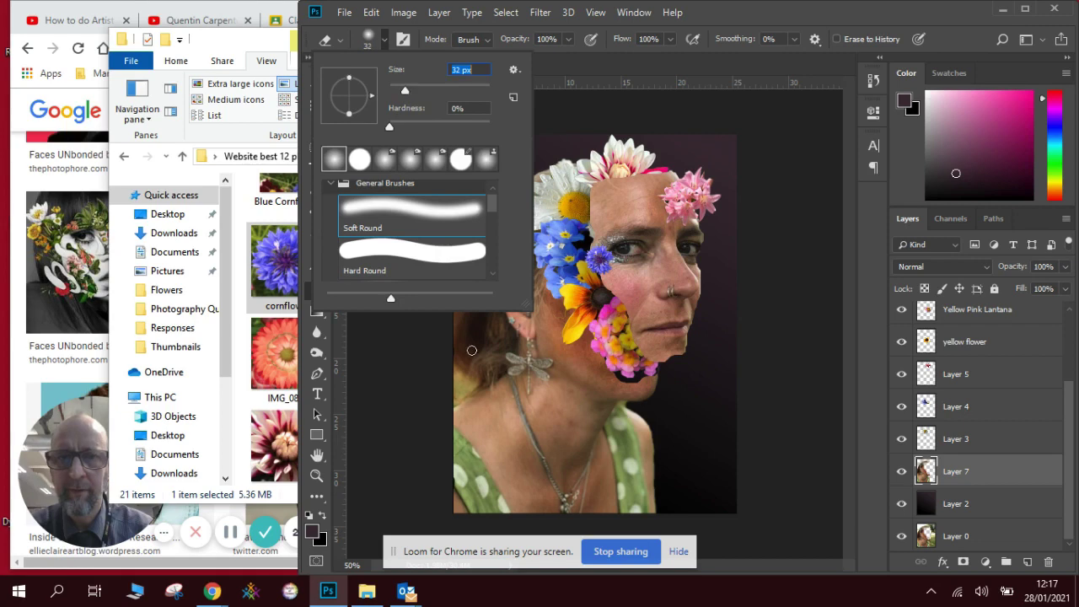
click(455, 359)
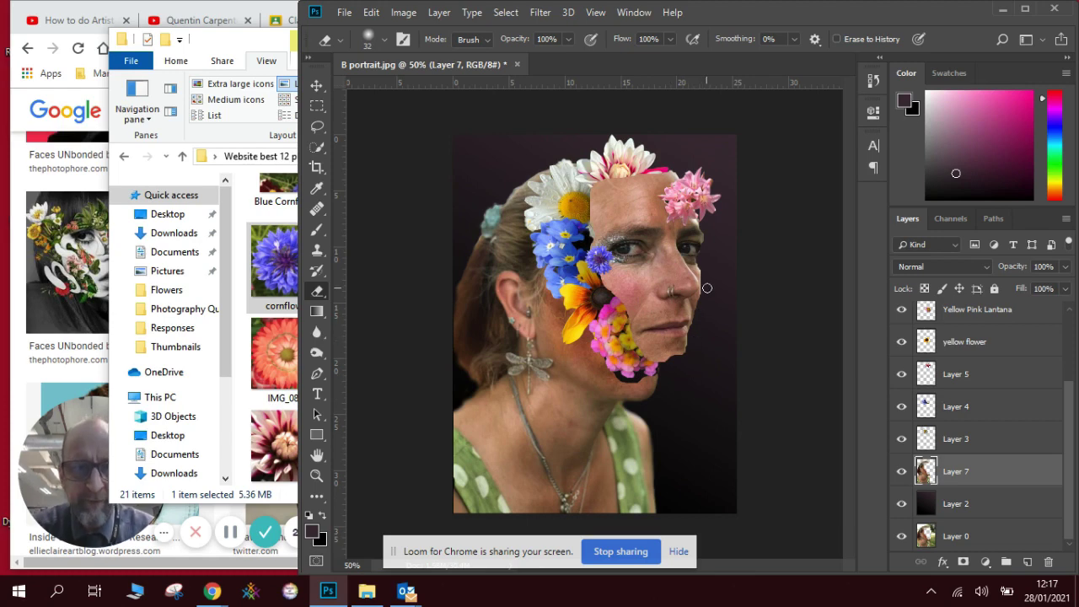
drag(1071, 466, 1071, 339)
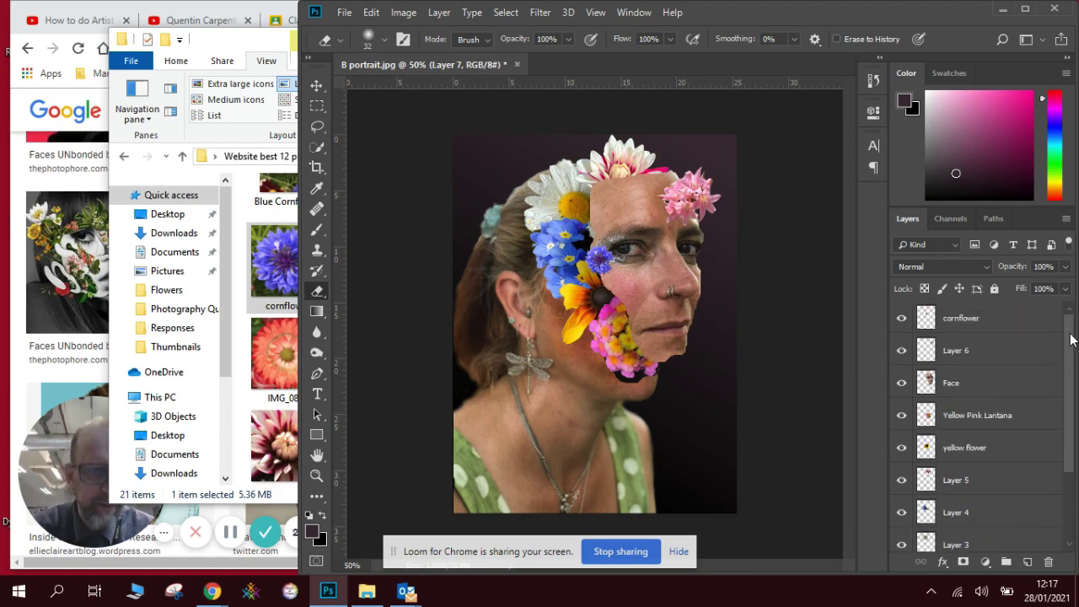
click(987, 381)
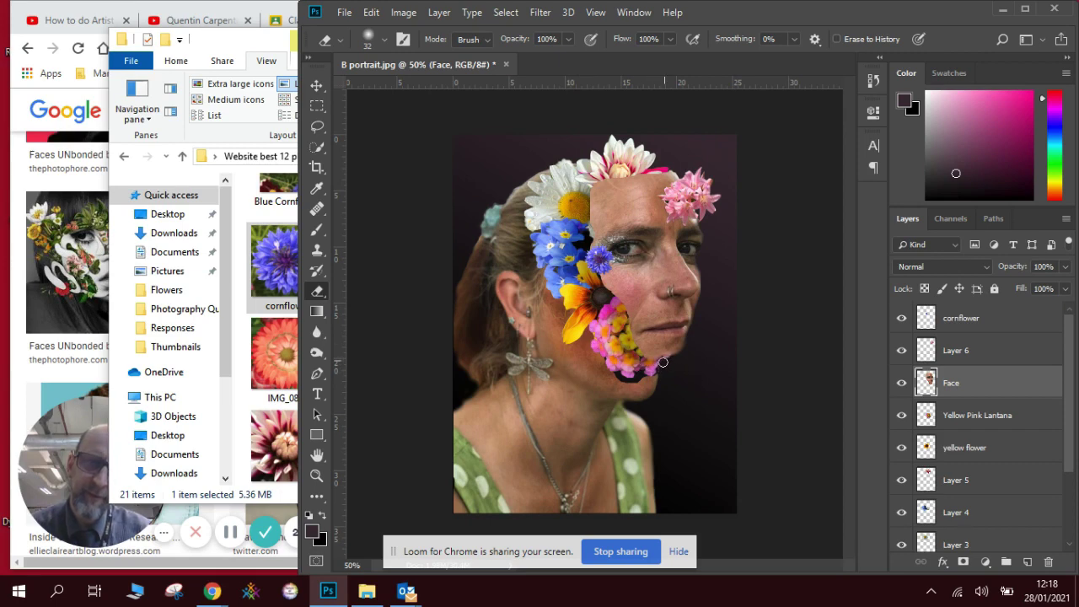
- Nudge the Yellow Pink Lantana cluster slightly to the right
click(1026, 416)
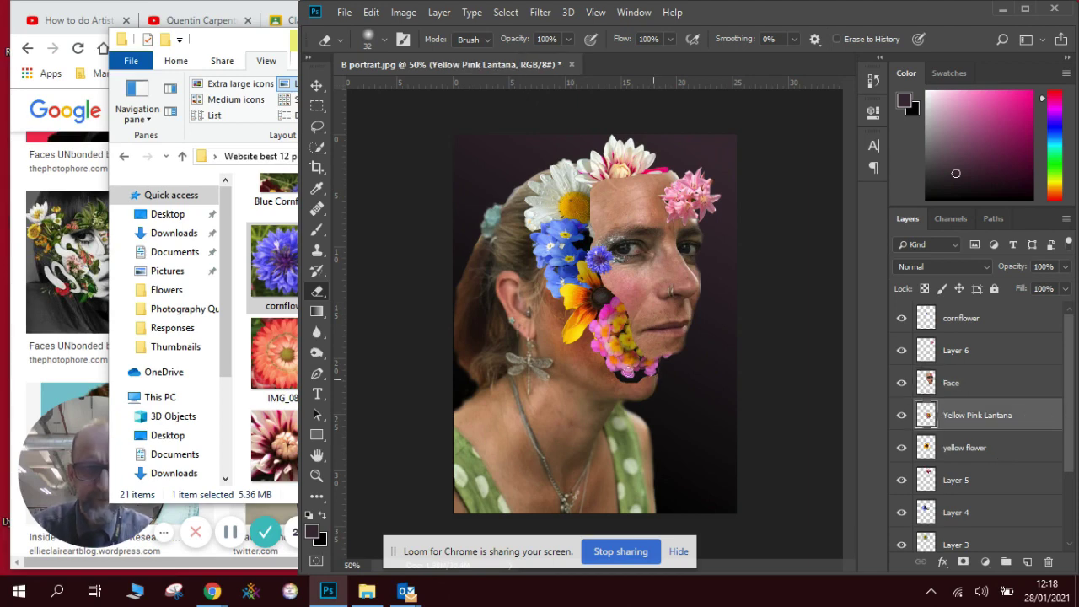
click(316, 85)
mouse_move(615, 335)
mouse_down()
mouse_move(628, 333)
mouse_move(614, 333)
mouse_move(622, 337)
mouse_move(611, 350)
mouse_up()
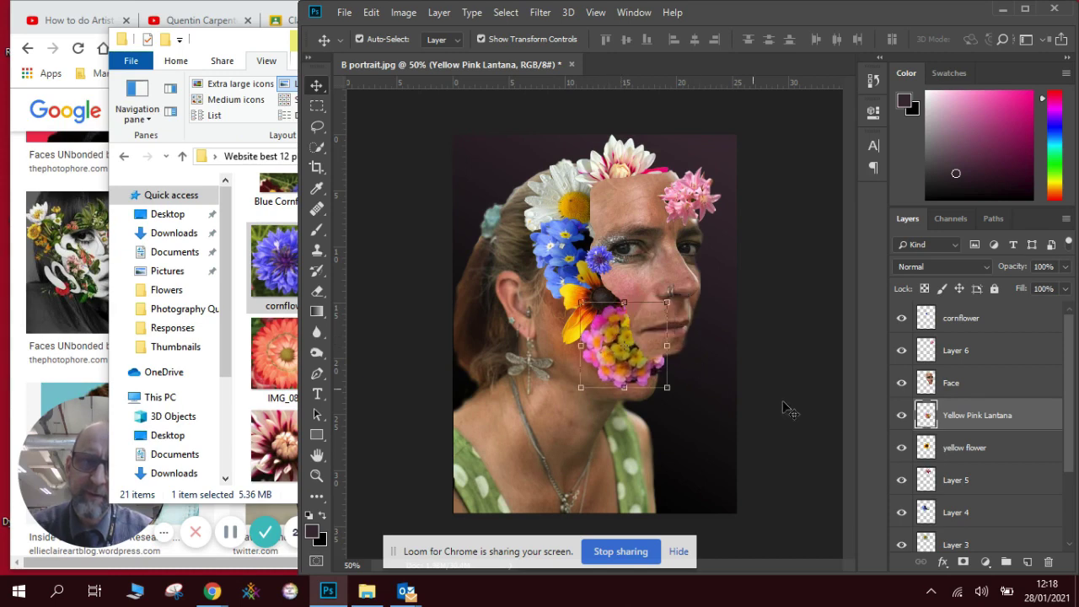
- On the Face layer, switch the Eraser to the Hard Round brush preset
click(1008, 381)
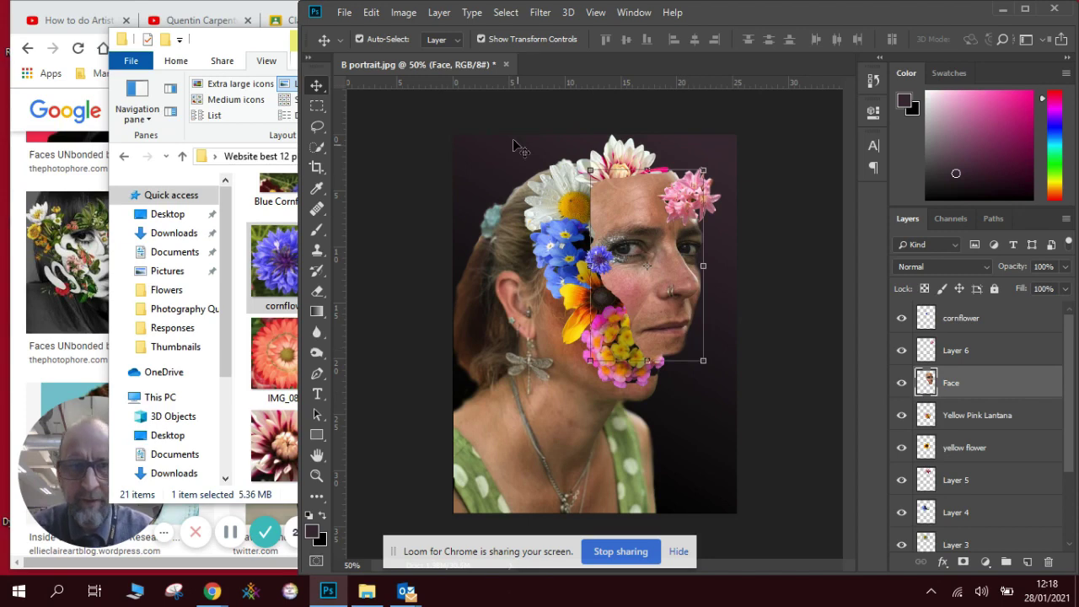
click(317, 291)
click(384, 40)
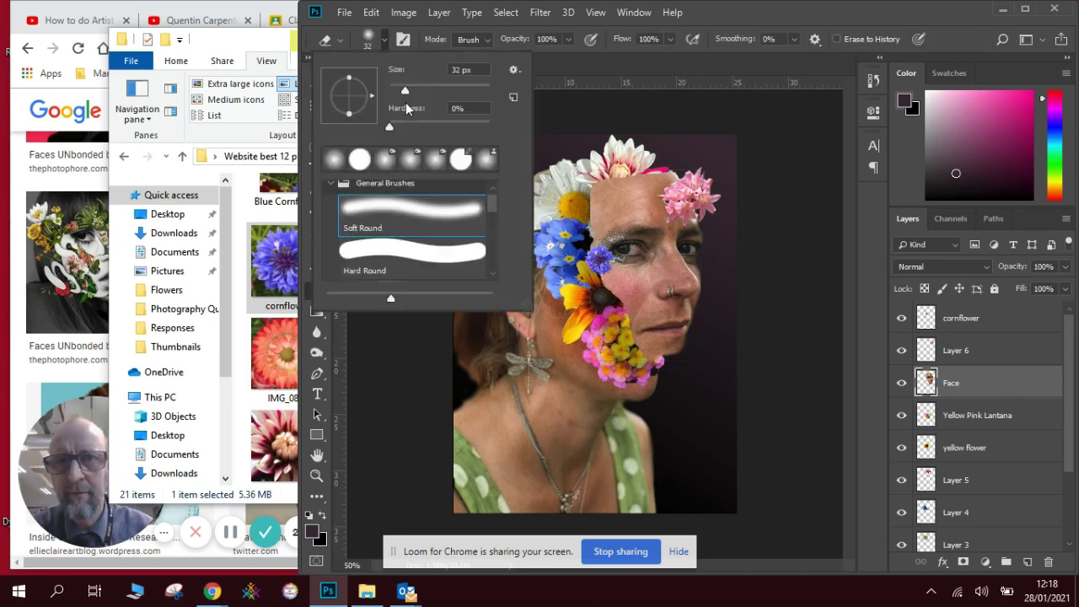
click(356, 165)
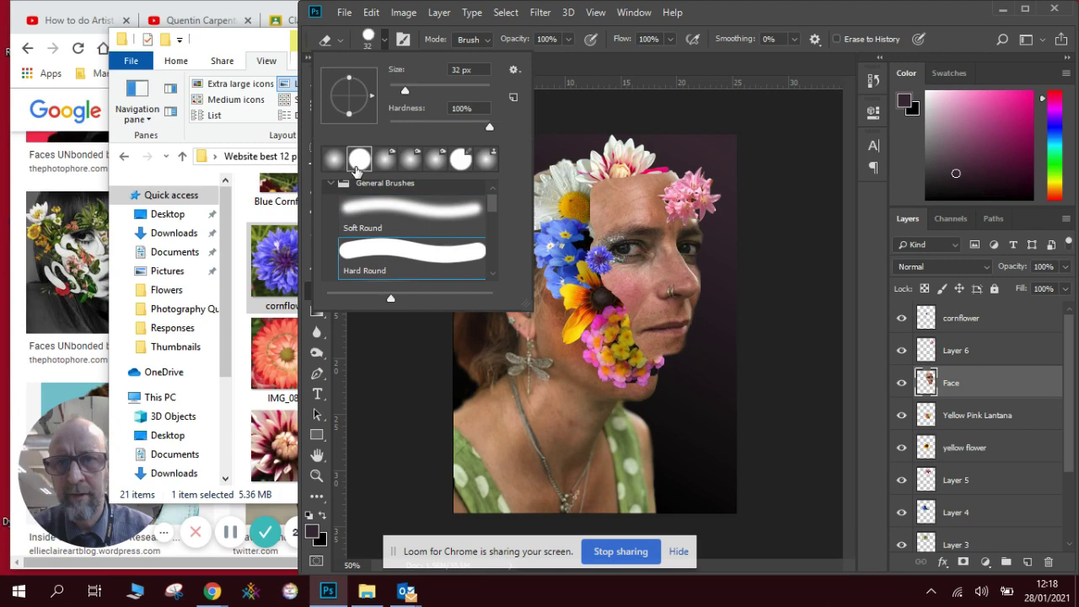
click(691, 344)
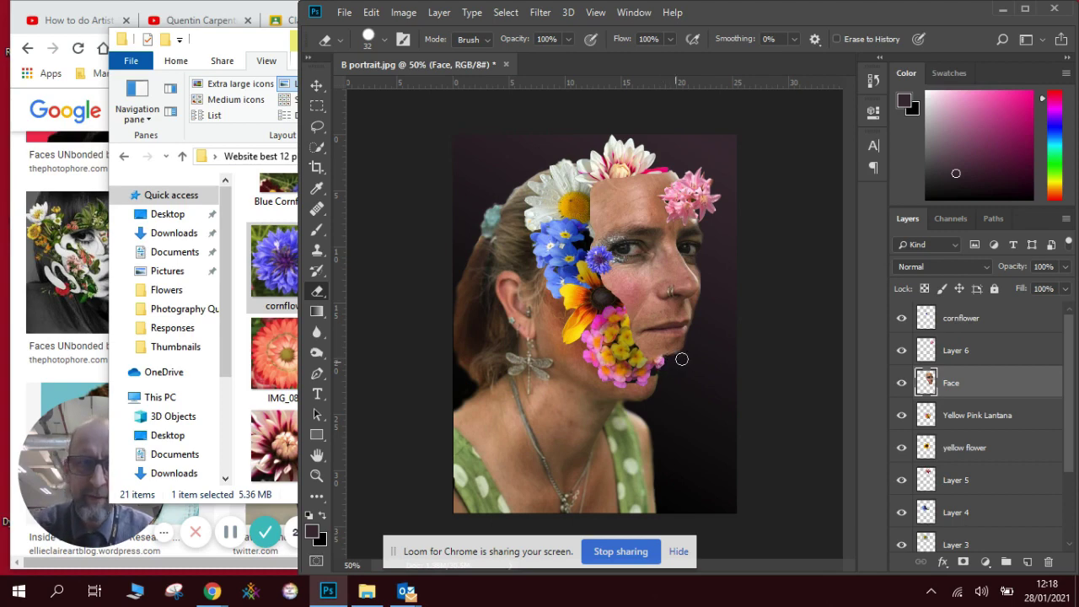
- At 100% zoom, erase Face skin over the lantana, sunflower centre and dahlia base
key(ctrl+plus)
key(ctrl+plus)
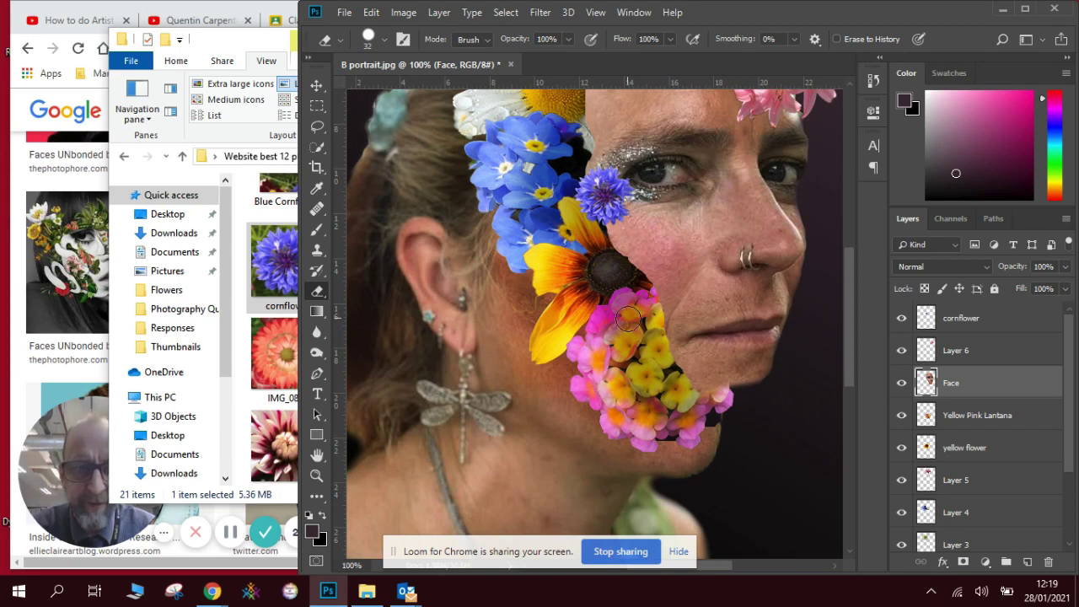
mouse_move(649, 323)
mouse_down()
mouse_move(687, 396)
mouse_move(697, 401)
mouse_move(684, 387)
mouse_move(740, 398)
mouse_up()
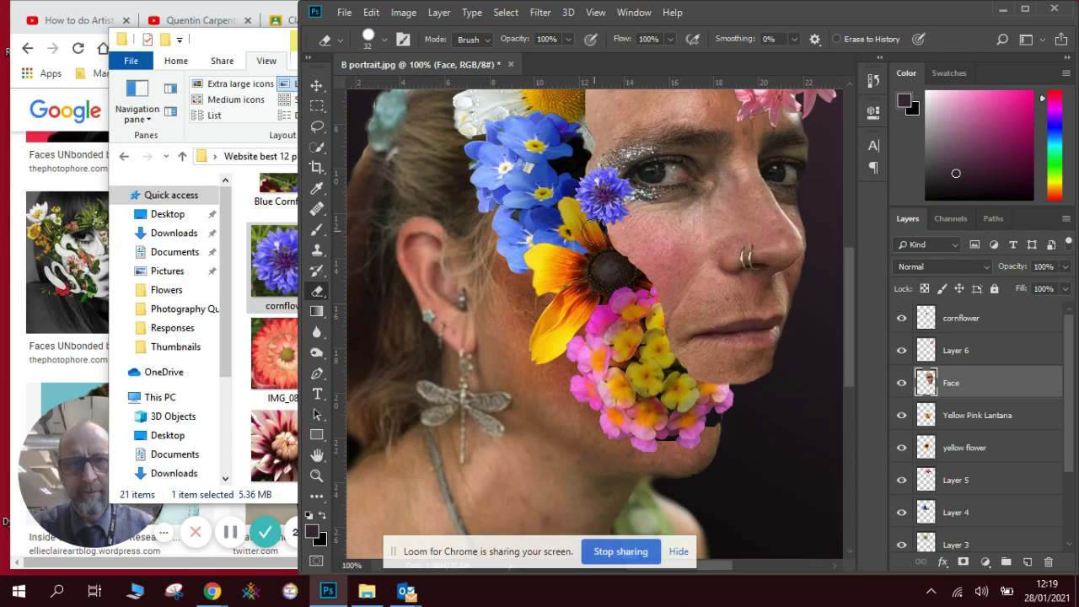
drag(598, 239, 638, 284)
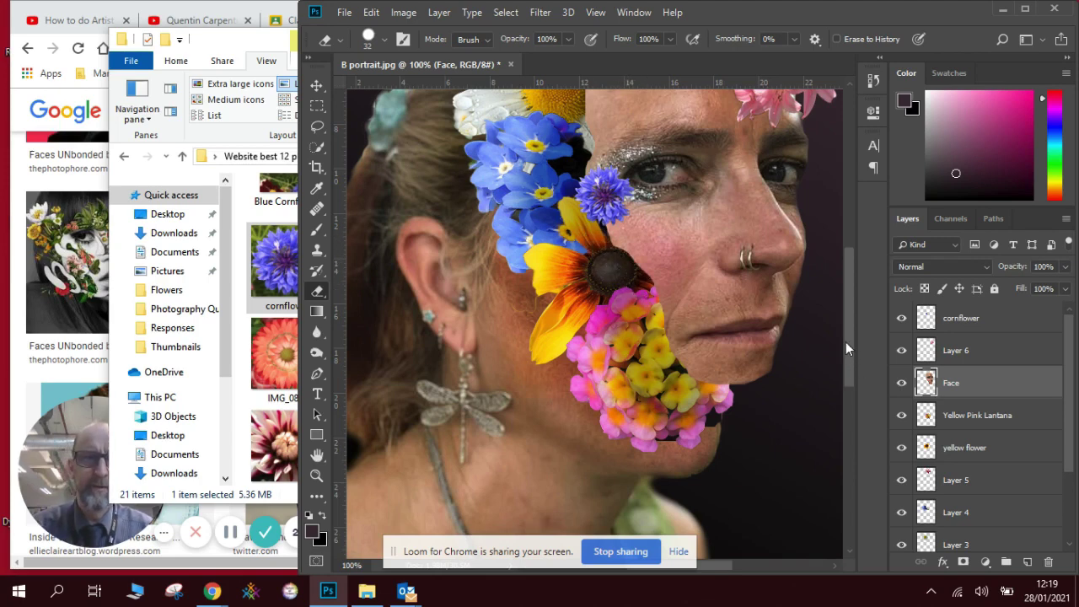
drag(846, 341, 847, 291)
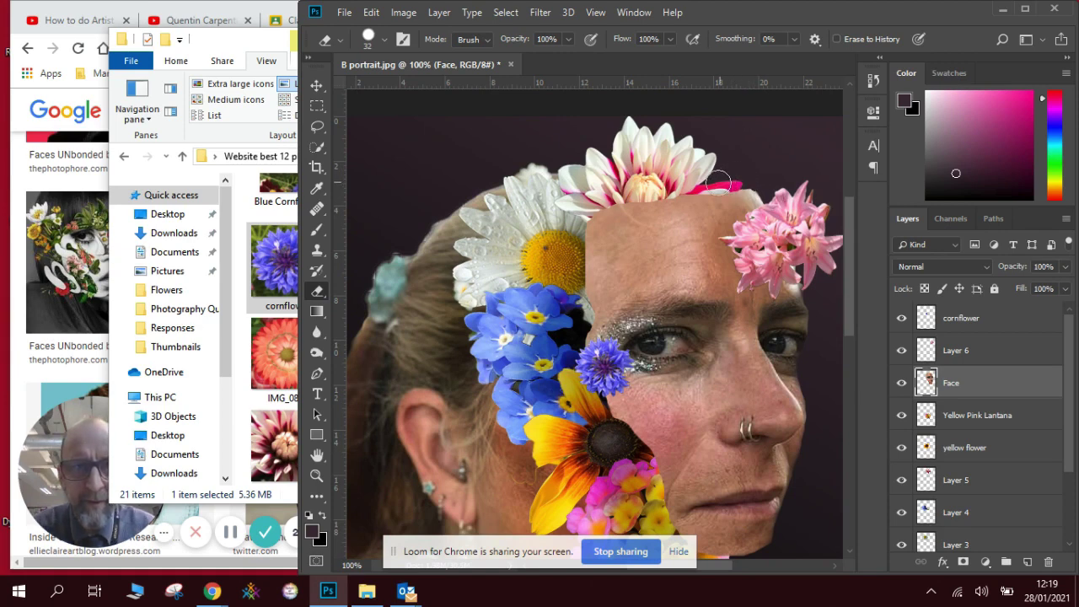
mouse_move(713, 179)
mouse_down()
mouse_move(599, 200)
mouse_move(576, 229)
mouse_move(577, 375)
mouse_move(619, 436)
mouse_move(572, 429)
mouse_up()
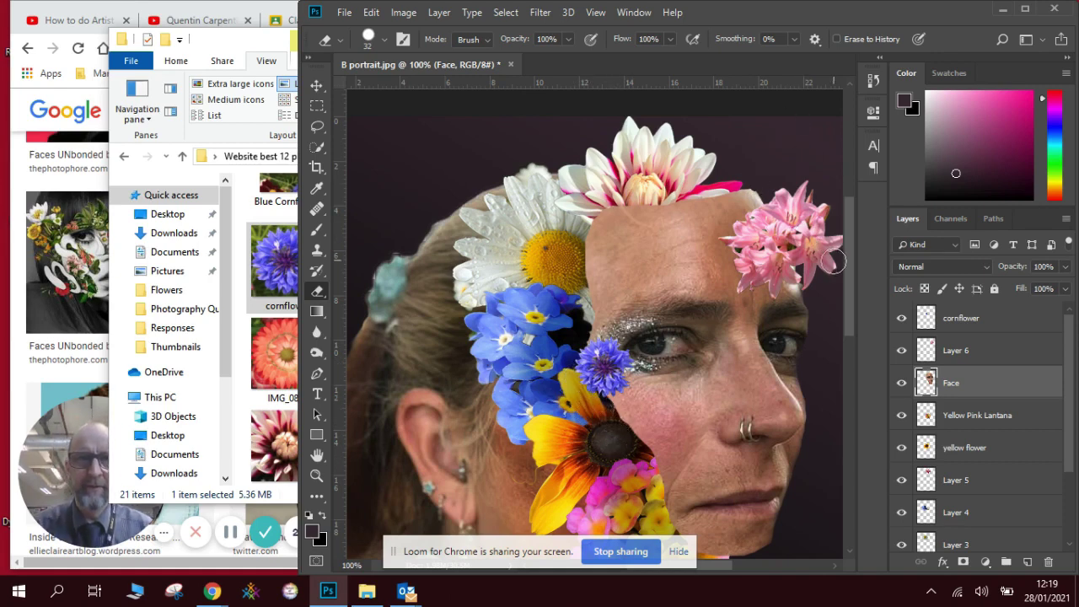
key(ctrl+minus)
key(ctrl+minus)
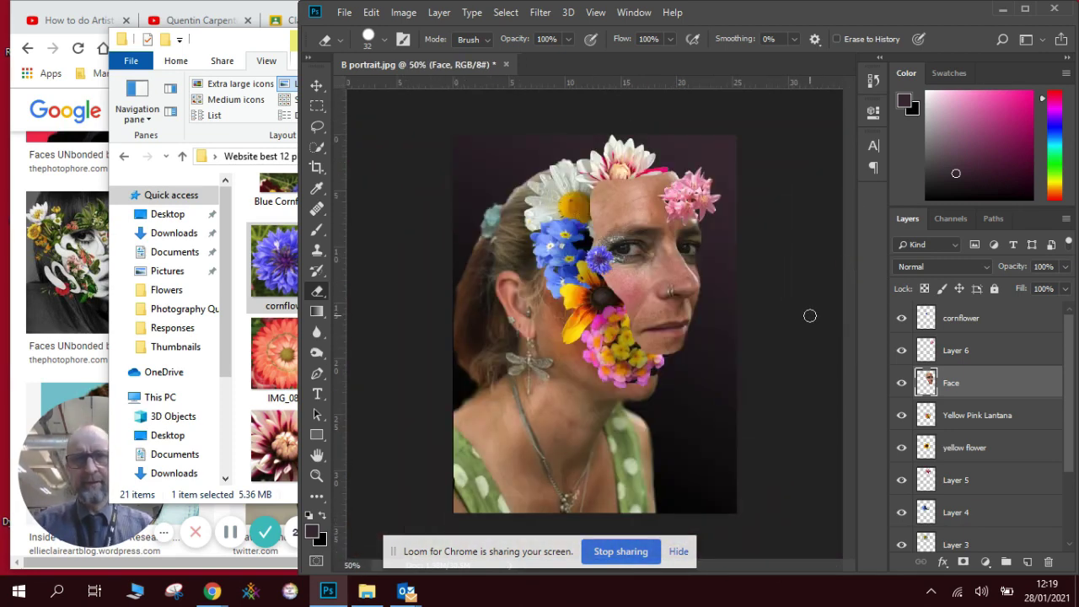
- Save the collage as the layered PSD 'Face full of Flowers', then show Chrome's YouTube tab
click(283, 71)
click(530, 42)
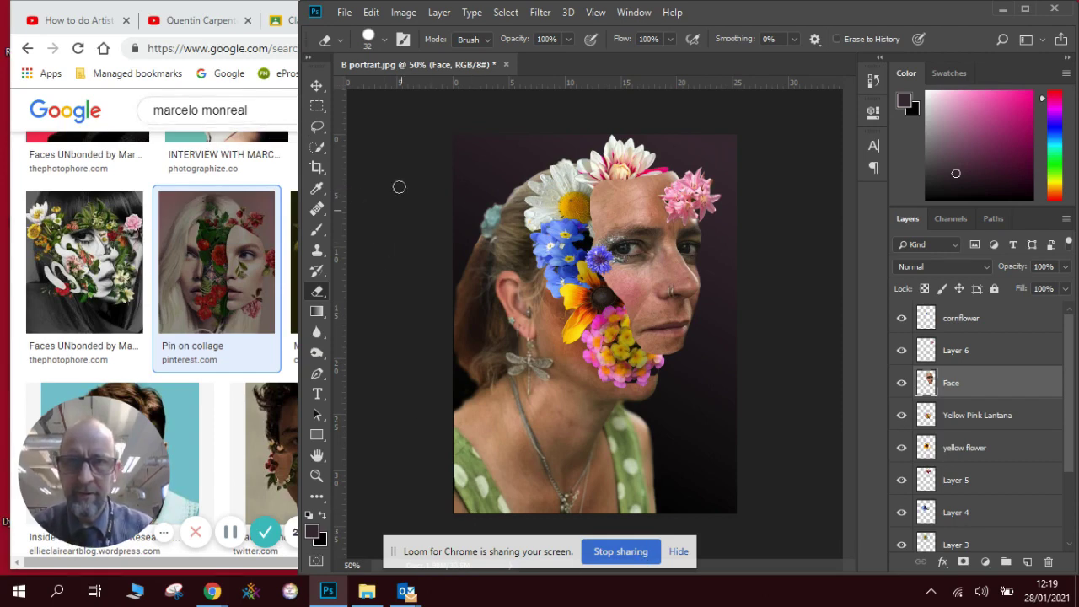
click(345, 13)
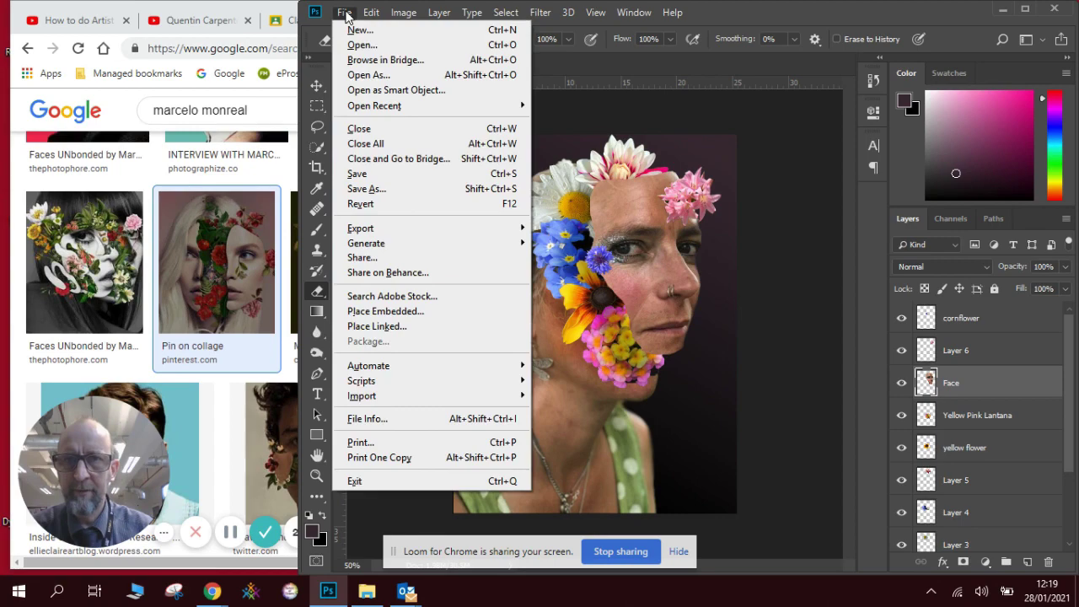
click(377, 189)
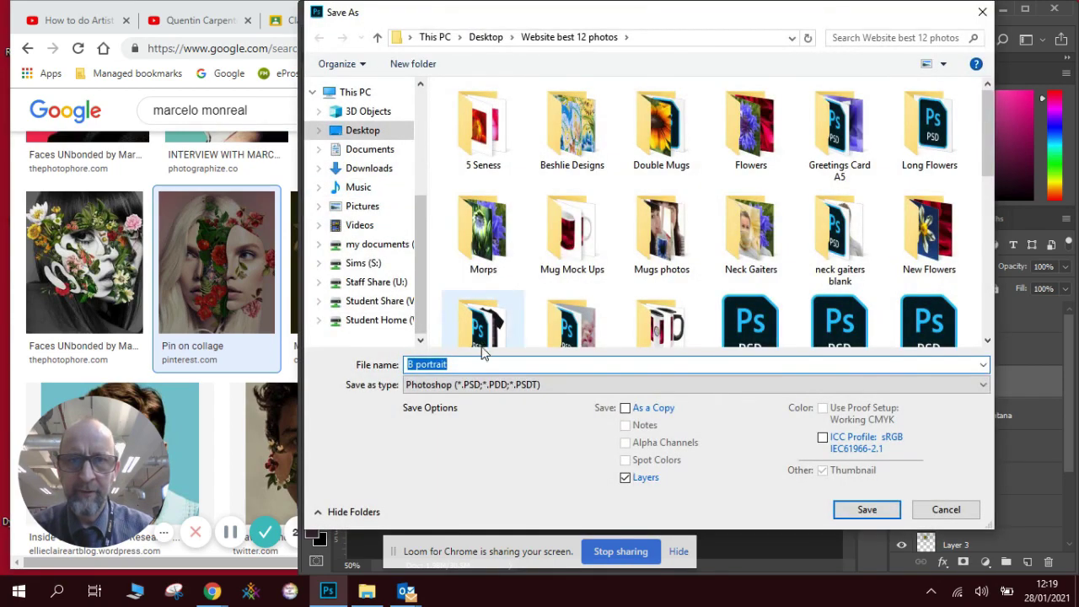
text(F)
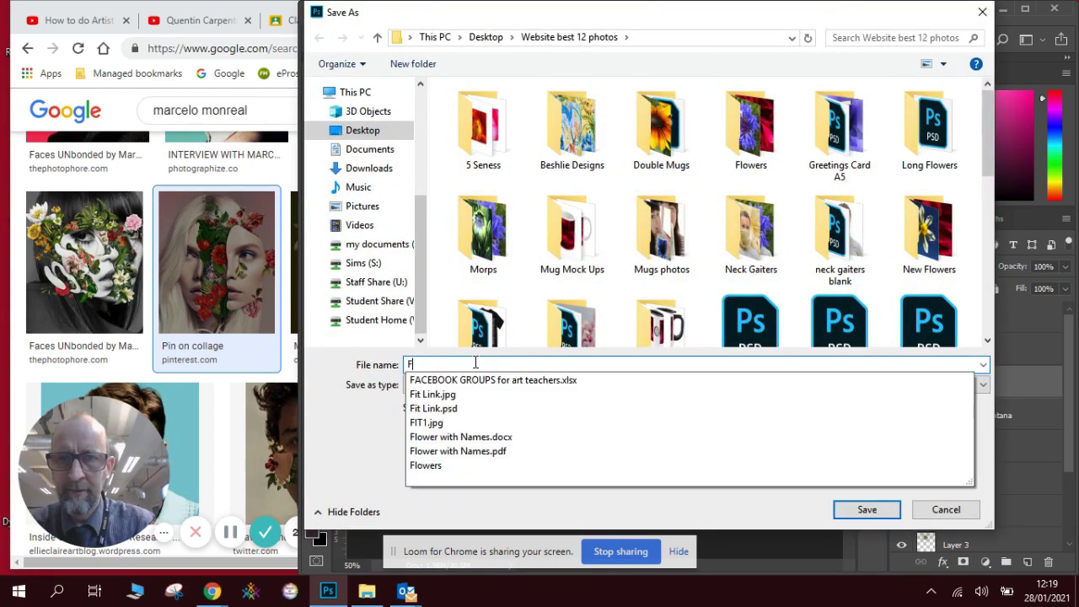
text(ace full of Flowers)
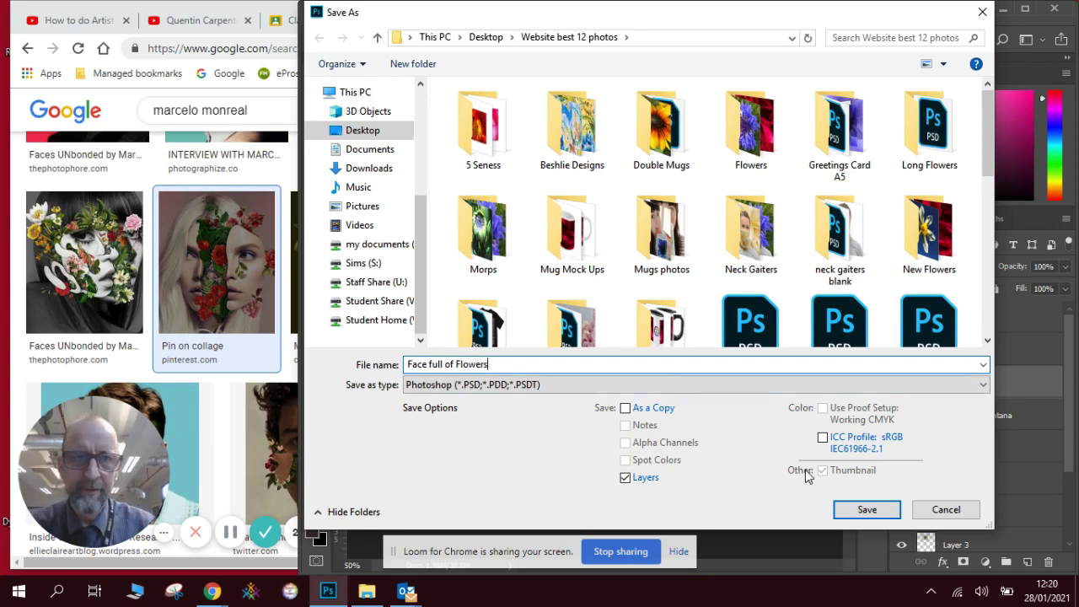
click(865, 509)
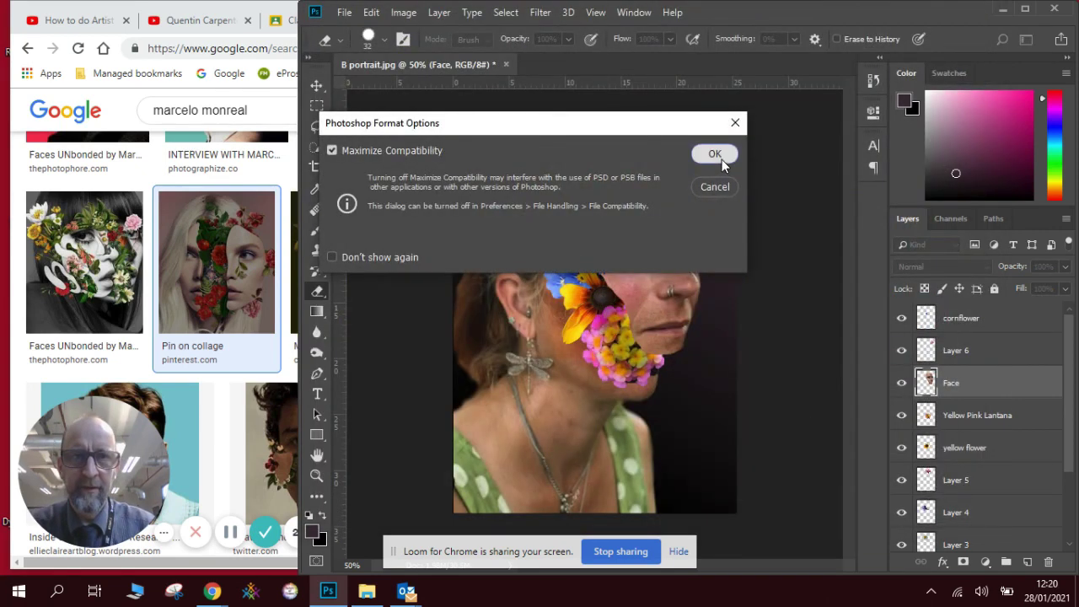
click(715, 155)
click(211, 22)
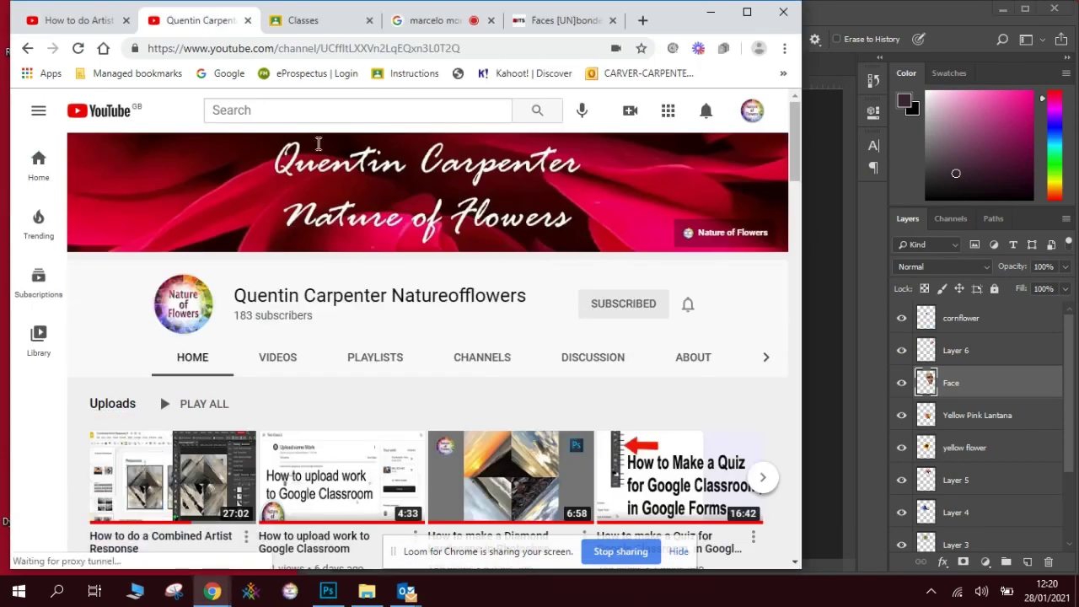